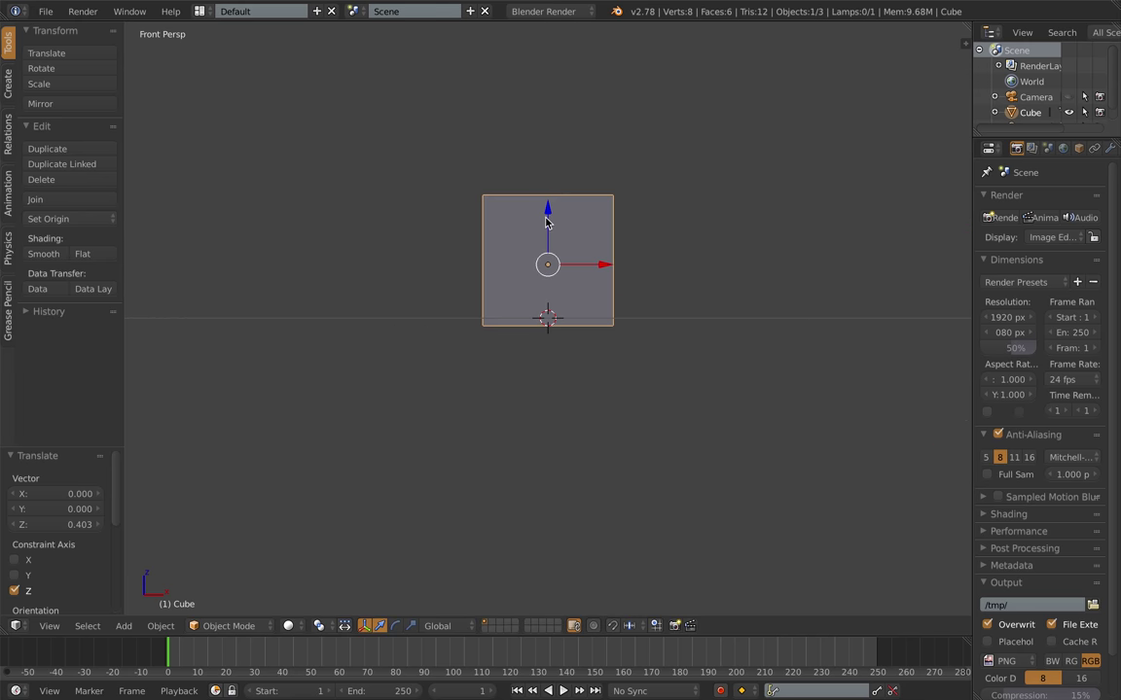
Step: Scale the cube along X by about 4.94 in orthographic view to form a long bar
{"action": "key", "text": "KP_5"}
{"action": "key", "text": "s"}
{"action": "key", "text": "x"}
{"action": "left_click", "coordinate": [866, 245]}
{"action": "middle_click_drag", "start_coordinate": [865, 245], "coordinate": [779, 276]}
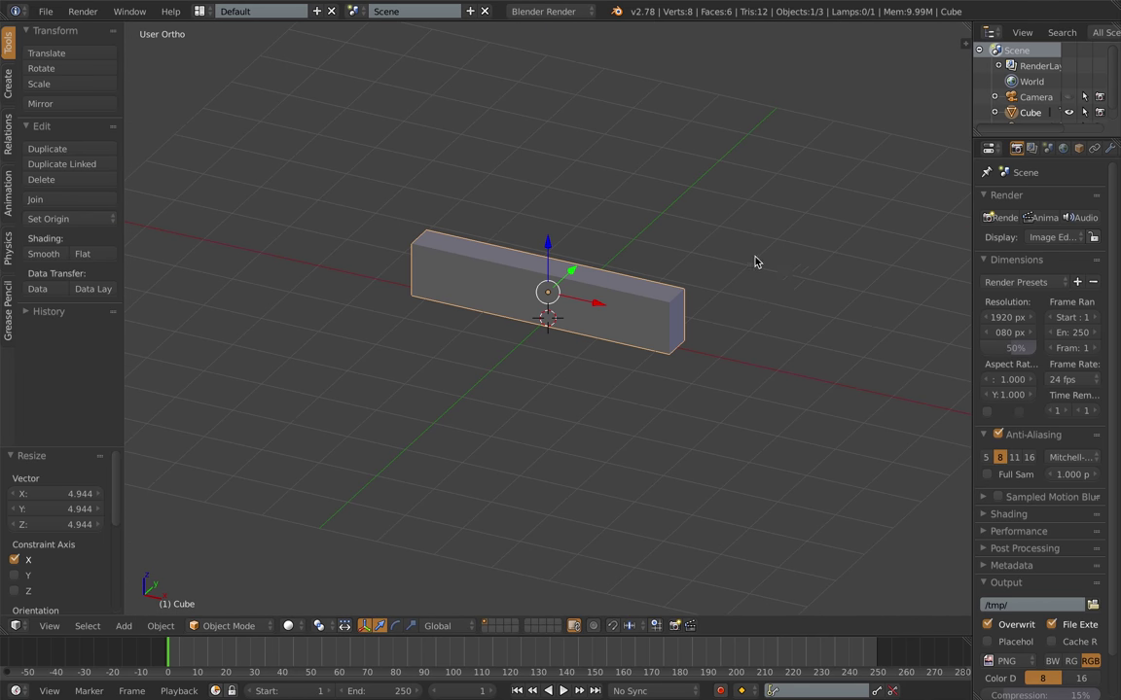
Step: Shrink the bar uniformly and stretch it further along X
{"action": "key", "text": "s"}
{"action": "left_click", "coordinate": [670, 280]}
{"action": "key", "text": "s"}
{"action": "key", "text": "x"}
{"action": "left_click", "coordinate": [765, 266]}
Step: Lower the bar by 0.182 on Z and narrow it along Y by a factor of 0.812
{"action": "key", "text": "KP_1"}
{"action": "left_click_drag", "start_coordinate": [547, 233], "coordinate": [548, 243]}
{"action": "middle_click_drag", "start_coordinate": [826, 253], "coordinate": [644, 299]}
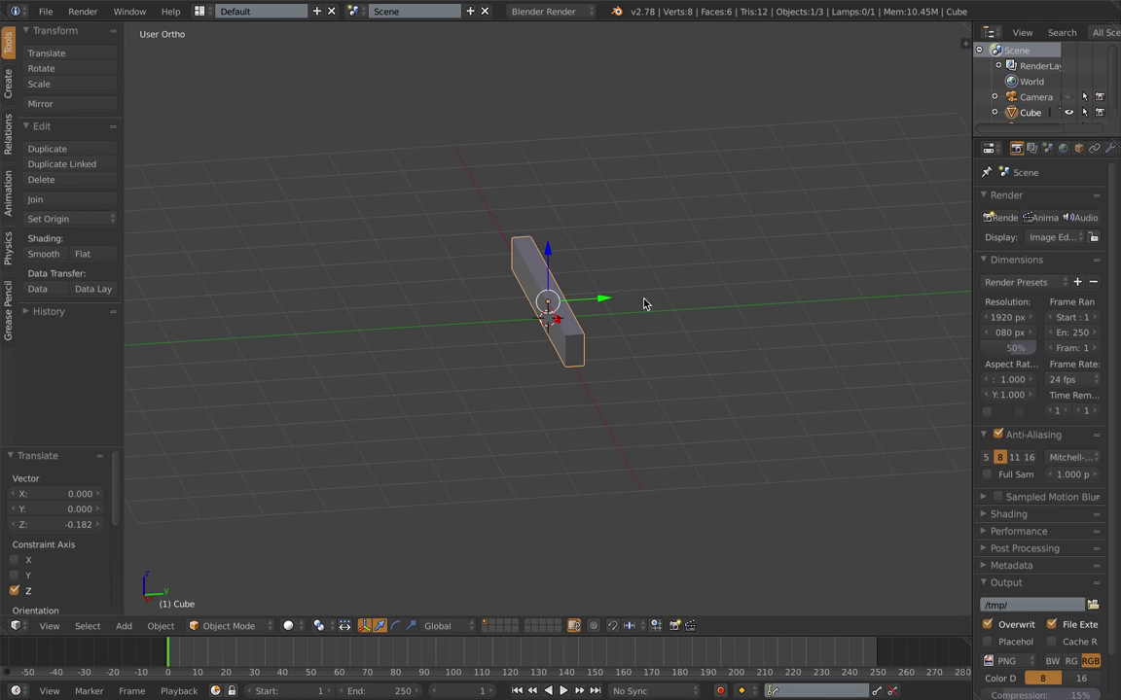
{"action": "key", "text": "s"}
{"action": "key", "text": "z"}
{"action": "left_click", "coordinate": [587, 333]}
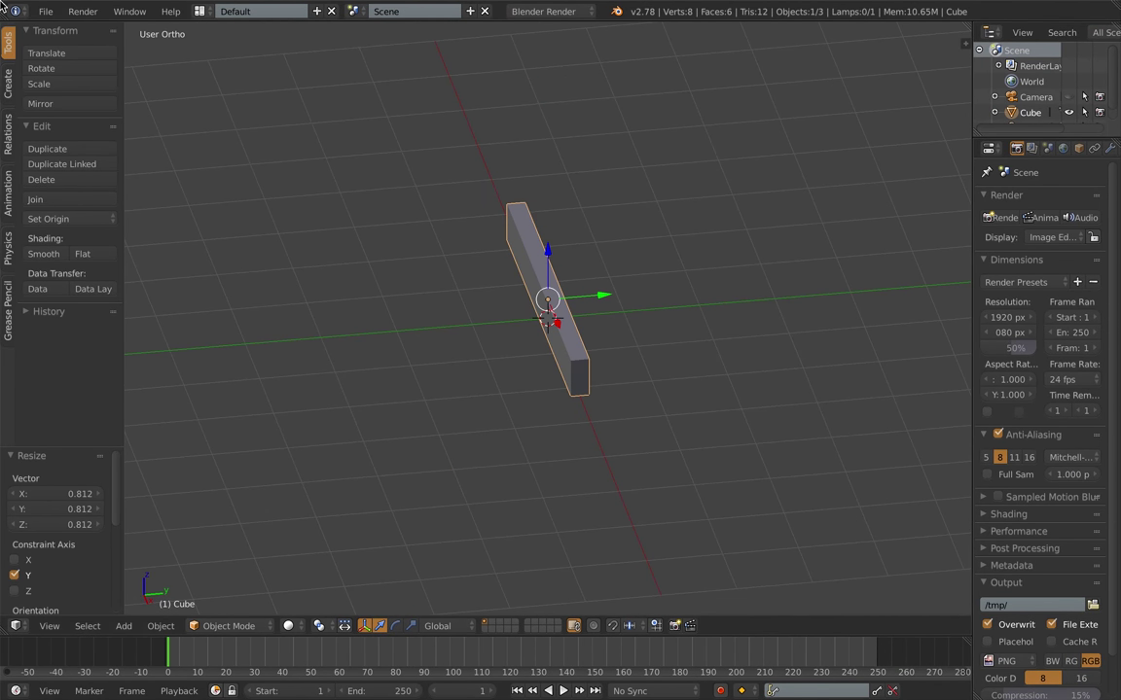
Step: Duplicate the bar 0.731 along Y and rotate the copy 90° about X and 90° about Z
{"action": "key", "text": "shift+d"}
{"action": "key", "text": "y"}
{"action": "left_click", "coordinate": [629, 331]}
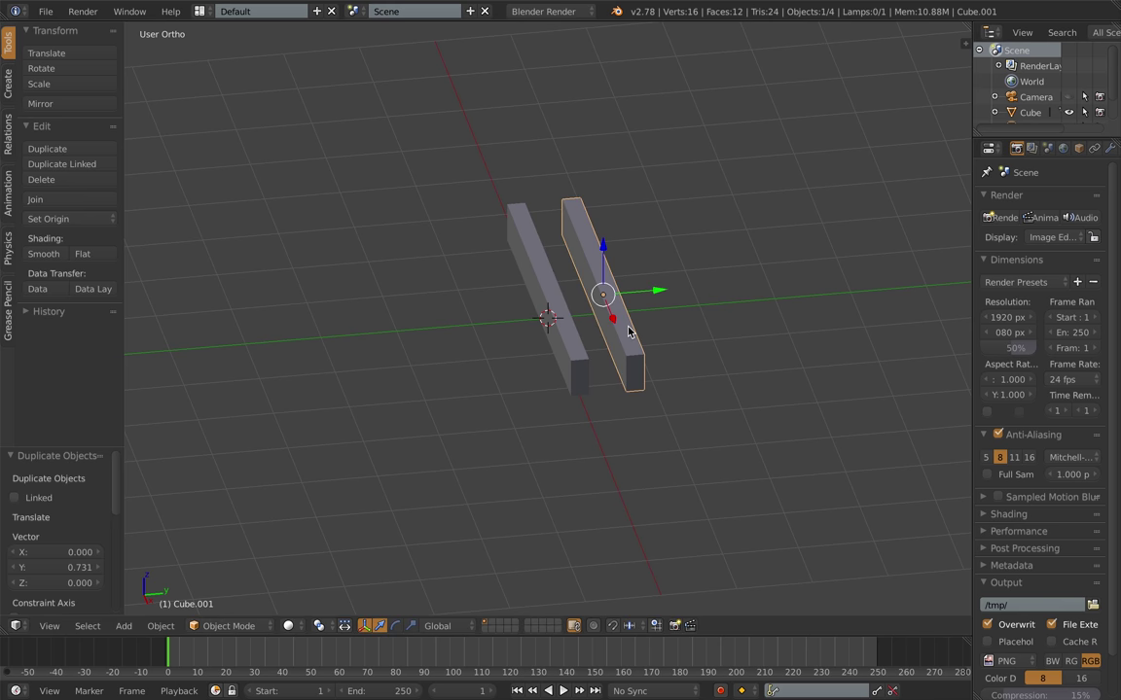
{"action": "type", "text": "rx90"}
{"action": "key", "text": "Return"}
{"action": "middle_click_drag", "start_coordinate": [629, 332], "coordinate": [585, 367]}
{"action": "type", "text": "rz90"}
{"action": "key", "text": "Return"}
{"action": "middle_click_drag", "start_coordinate": [585, 307], "coordinate": [613, 346]}
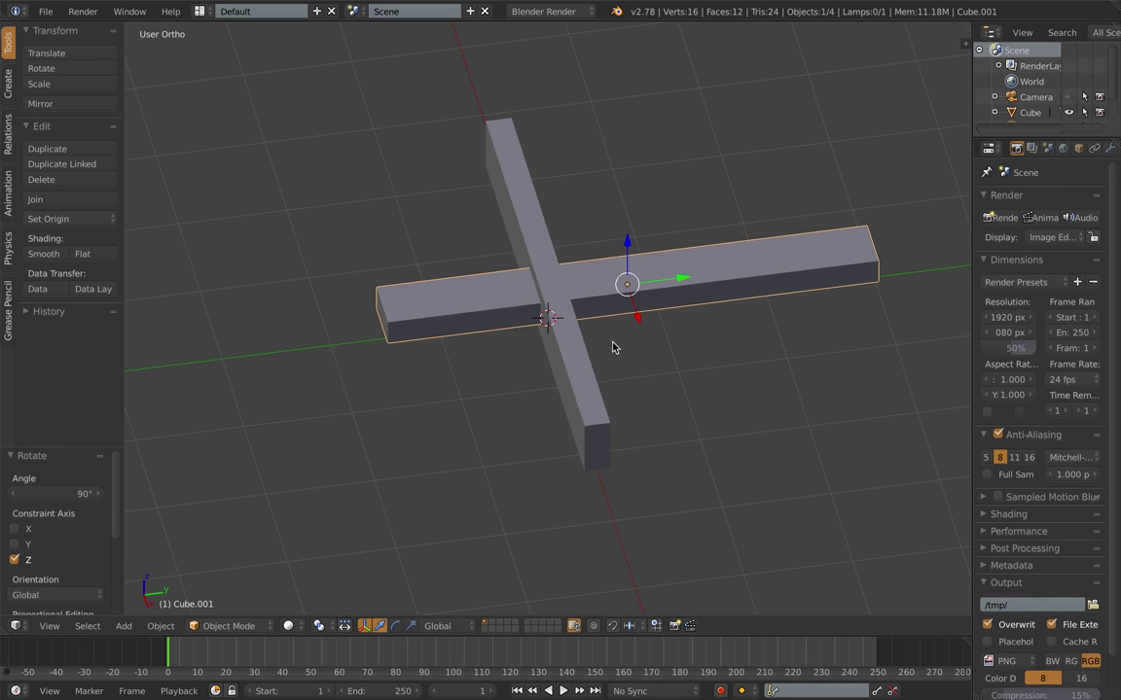
Step: Move the rotated copy along X to the end of the first bar and raise it 0.140 on Z
{"action": "left_click_drag", "start_coordinate": [635, 314], "coordinate": [710, 447]}
{"action": "middle_click_drag", "start_coordinate": [625, 455], "coordinate": [688, 432]}
{"action": "key", "text": "KP_1"}
{"action": "left_click_drag", "start_coordinate": [768, 232], "coordinate": [768, 219]}
{"action": "left_click", "coordinate": [767, 222]}
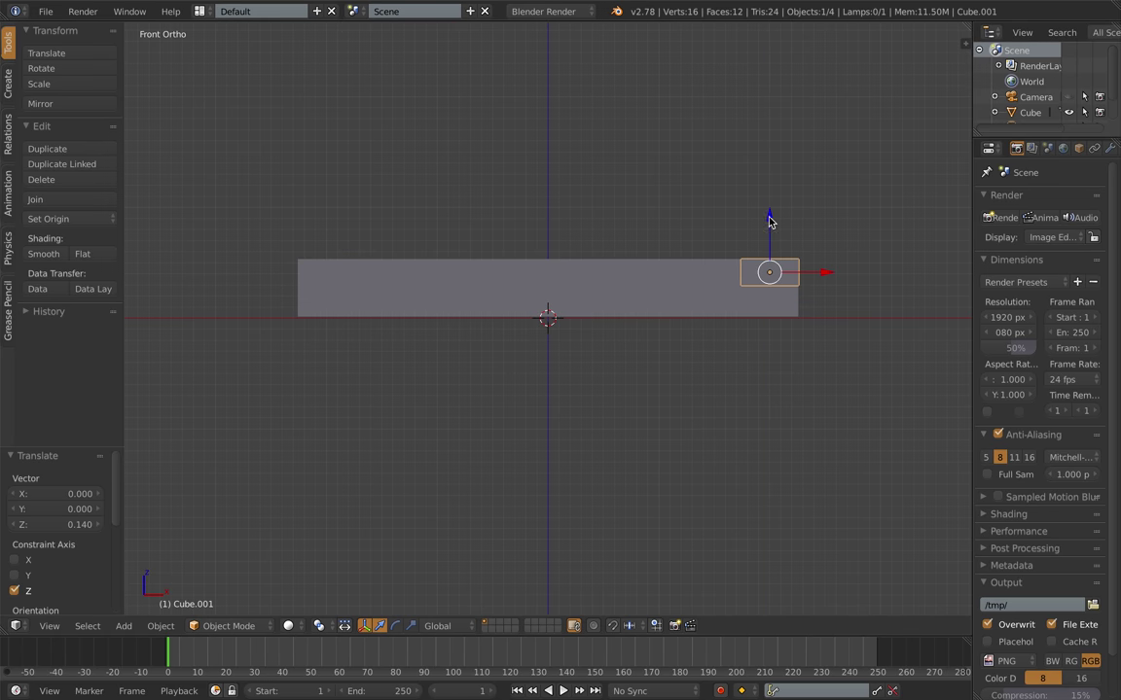
Step: Narrow the crossbar along X by a factor of about 0.81 and nudge it along X toward the first bar's end
{"action": "key", "text": "s"}
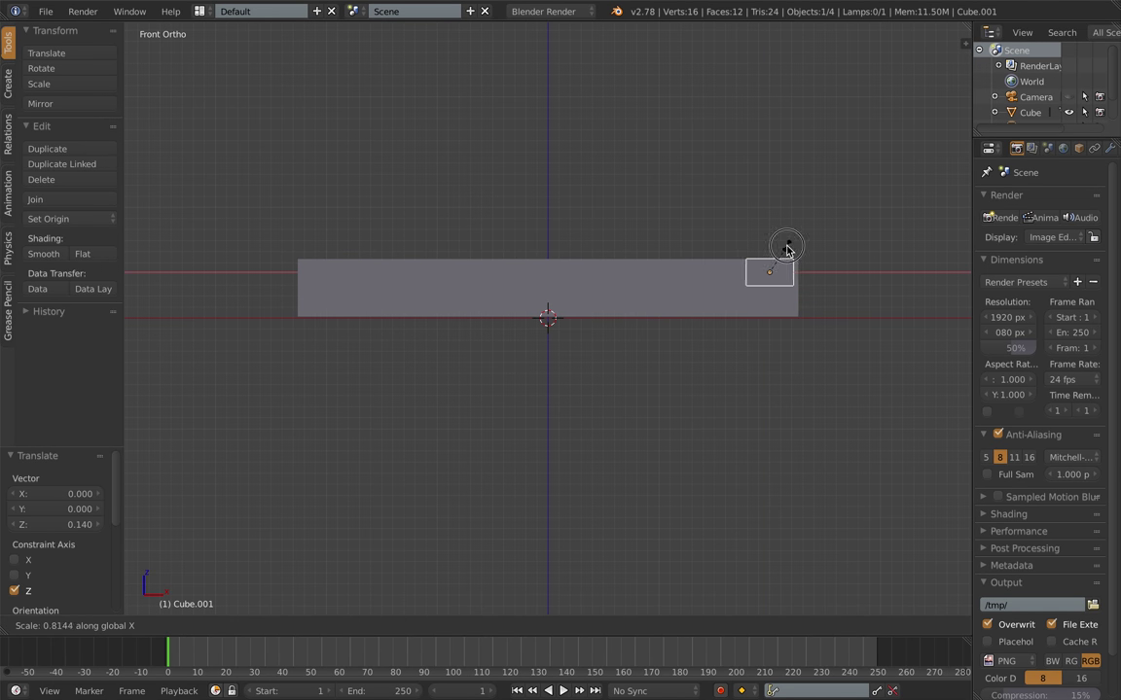
{"action": "left_click", "coordinate": [787, 250]}
{"action": "left_click_drag", "start_coordinate": [825, 275], "coordinate": [830, 275]}
{"action": "left_click_drag", "start_coordinate": [828, 275], "coordinate": [829, 275]}
{"action": "scroll", "coordinate": [885, 271], "scroll_direction": "up", "scroll_amount": 3}
{"action": "left_click_drag", "start_coordinate": [742, 277], "coordinate": [741, 278]}
Step: Fine-tune the crossbar's position along X and raise it 0.005 on Z
{"action": "right_click", "coordinate": [660, 283]}
{"action": "middle_click_drag", "start_coordinate": [659, 284], "coordinate": [600, 336]}
{"action": "right_click", "coordinate": [514, 356]}
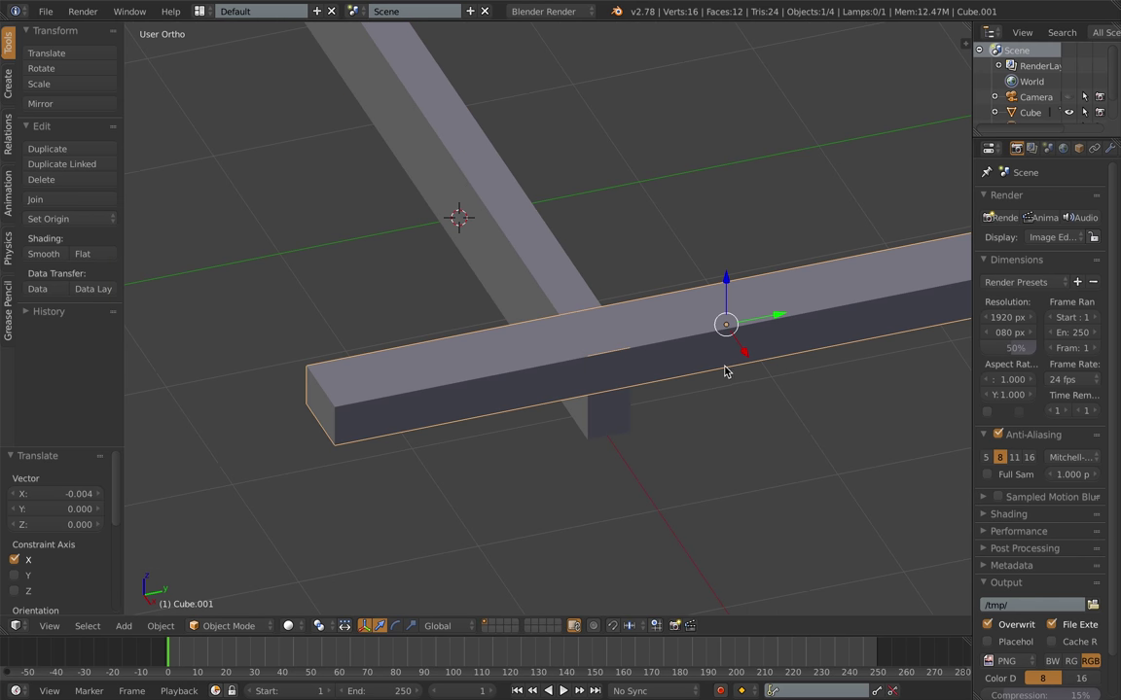
{"action": "left_click_drag", "start_coordinate": [745, 353], "coordinate": [747, 356]}
{"action": "right_click", "coordinate": [569, 283]}
{"action": "right_click", "coordinate": [642, 316]}
{"action": "left_click_drag", "start_coordinate": [728, 282], "coordinate": [728, 279]}
Step: Add a Boolean modifier to the long bar, set to Difference with the crossbar as the cutting object
{"action": "right_click", "coordinate": [523, 277]}
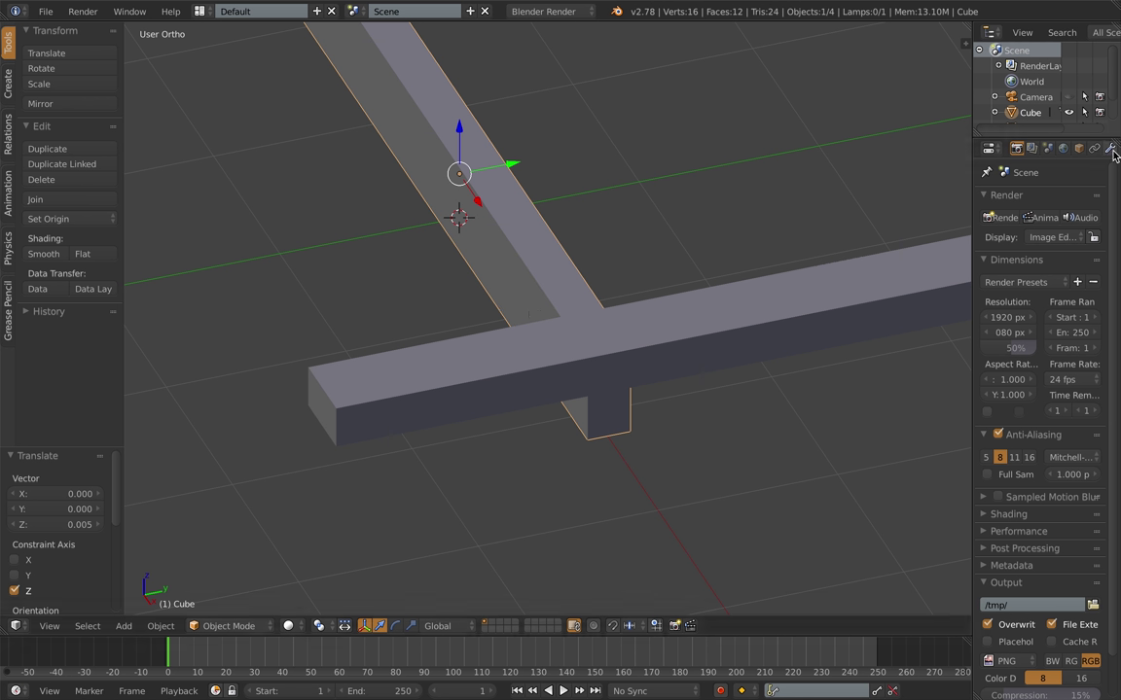
{"action": "left_click", "coordinate": [1111, 150]}
{"action": "left_click", "coordinate": [1044, 200]}
{"action": "left_click", "coordinate": [778, 270]}
{"action": "left_click", "coordinate": [1104, 289]}
{"action": "left_click", "coordinate": [630, 312]}
{"action": "left_click", "coordinate": [1016, 289]}
{"action": "left_click", "coordinate": [1005, 221]}
Step: Try moving the crossbar off the long bar, undo it and remove the long bar's Boolean modifier
{"action": "right_click", "coordinate": [755, 326]}
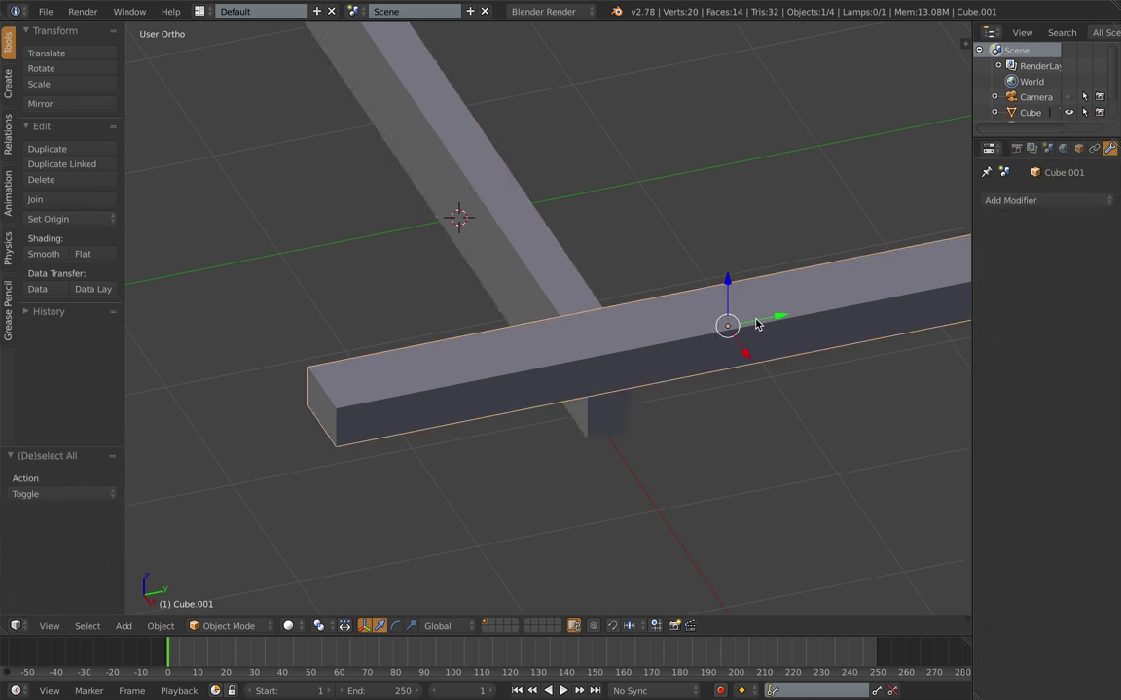
{"action": "left_click_drag", "start_coordinate": [758, 321], "coordinate": [1118, 249]}
{"action": "key", "text": "ctrl+z"}
{"action": "key", "text": "ctrl+z"}
{"action": "key", "text": "ctrl+z"}
{"action": "left_click", "coordinate": [1106, 225]}
Step: Add a new Boolean modifier to the long bar, using Difference with the crossbar as its object
{"action": "left_click", "coordinate": [1045, 201]}
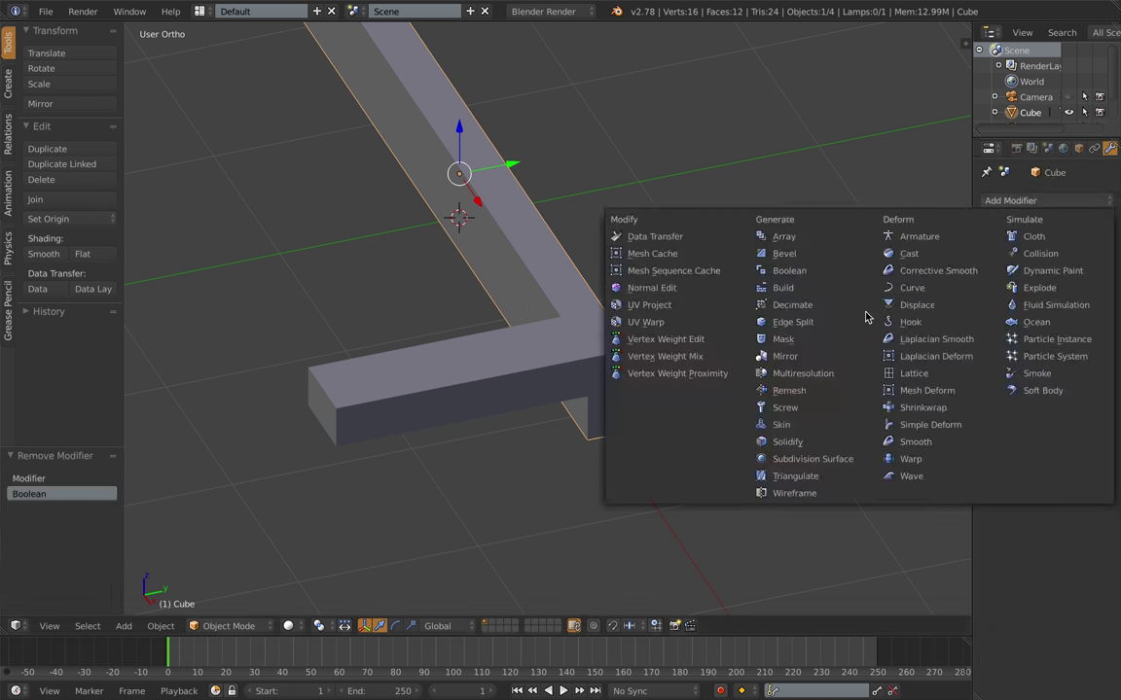
{"action": "left_click", "coordinate": [789, 272]}
{"action": "right_click", "coordinate": [577, 324]}
{"action": "right_click", "coordinate": [549, 275]}
{"action": "left_click", "coordinate": [1013, 289]}
{"action": "left_click", "coordinate": [1006, 239]}
{"action": "left_click", "coordinate": [1105, 290]}
{"action": "left_click", "coordinate": [923, 293]}
Step: Nudge the crossbar 0.026 along X and reselect the long bar
{"action": "right_click", "coordinate": [743, 347]}
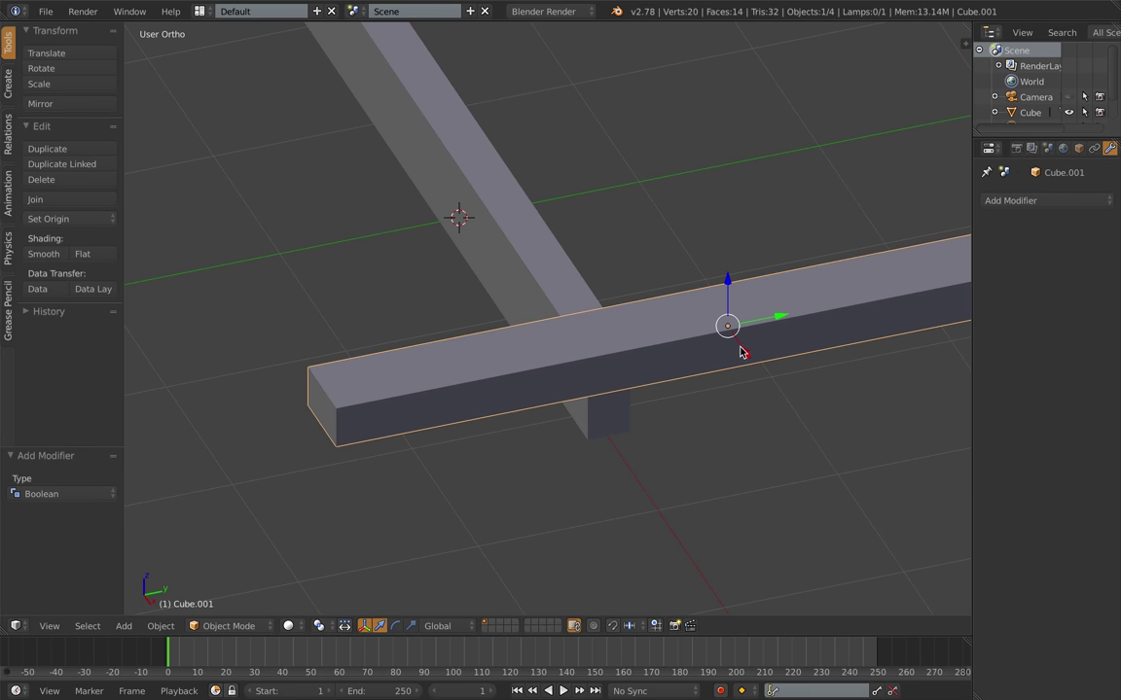
{"action": "left_click_drag", "start_coordinate": [779, 316], "coordinate": [813, 310]}
{"action": "middle_click_drag", "start_coordinate": [813, 309], "coordinate": [904, 325]}
{"action": "left_click_drag", "start_coordinate": [794, 216], "coordinate": [801, 224]}
{"action": "right_click", "coordinate": [624, 280]}
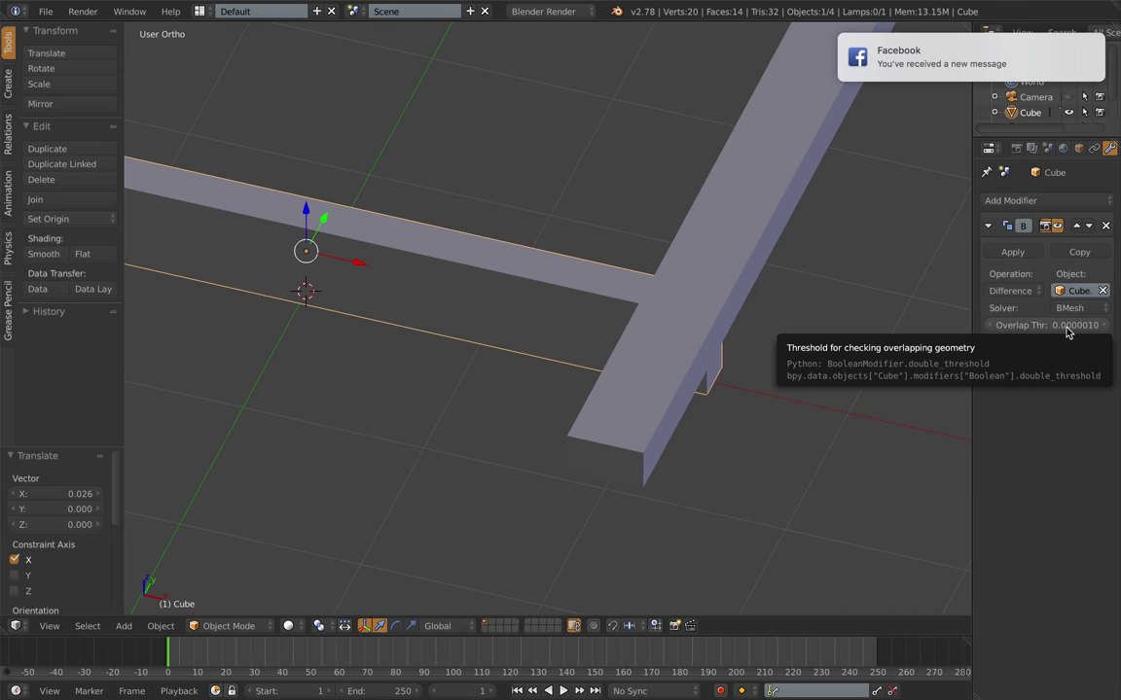
Step: Remove the Boolean modifier from the long bar again
{"action": "left_click", "coordinate": [1070, 291]}
{"action": "left_click", "coordinate": [1017, 311]}
{"action": "right_click", "coordinate": [651, 335]}
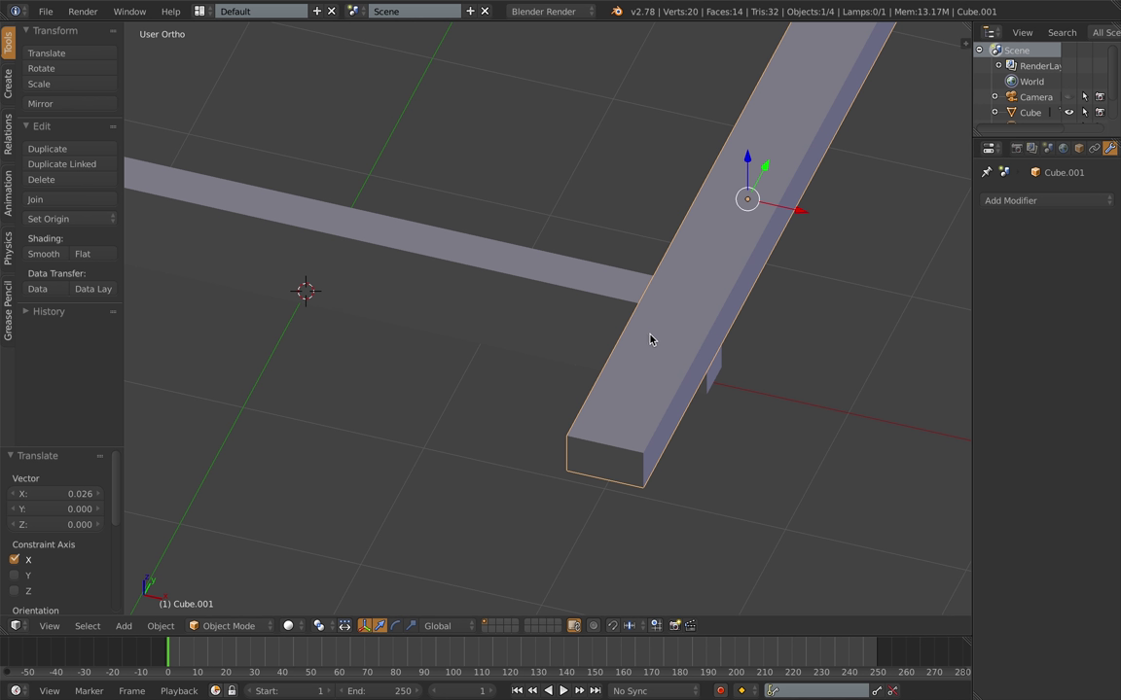
{"action": "right_click", "coordinate": [569, 338]}
{"action": "left_click", "coordinate": [1103, 225]}
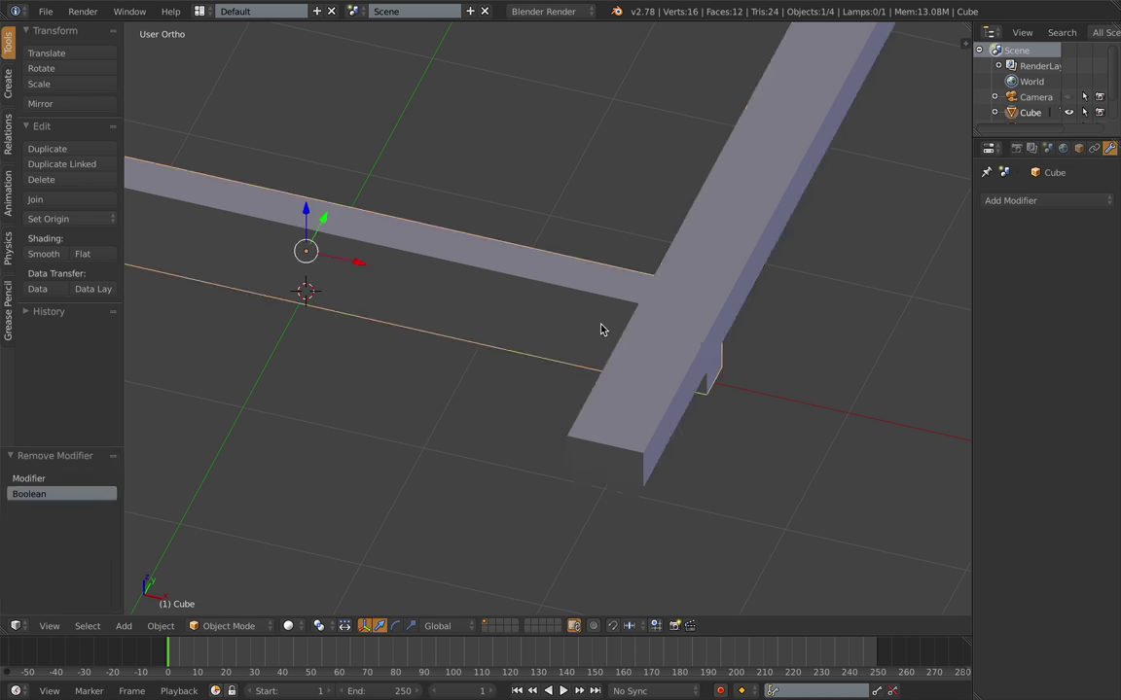
Step: Give the long bar a Boolean modifier with the crossbar as object and the operation set to Difference
{"action": "left_click", "coordinate": [1011, 200]}
{"action": "left_click", "coordinate": [822, 278]}
{"action": "left_click", "coordinate": [1078, 290]}
{"action": "left_click", "coordinate": [1026, 311]}
{"action": "left_click", "coordinate": [1012, 290]}
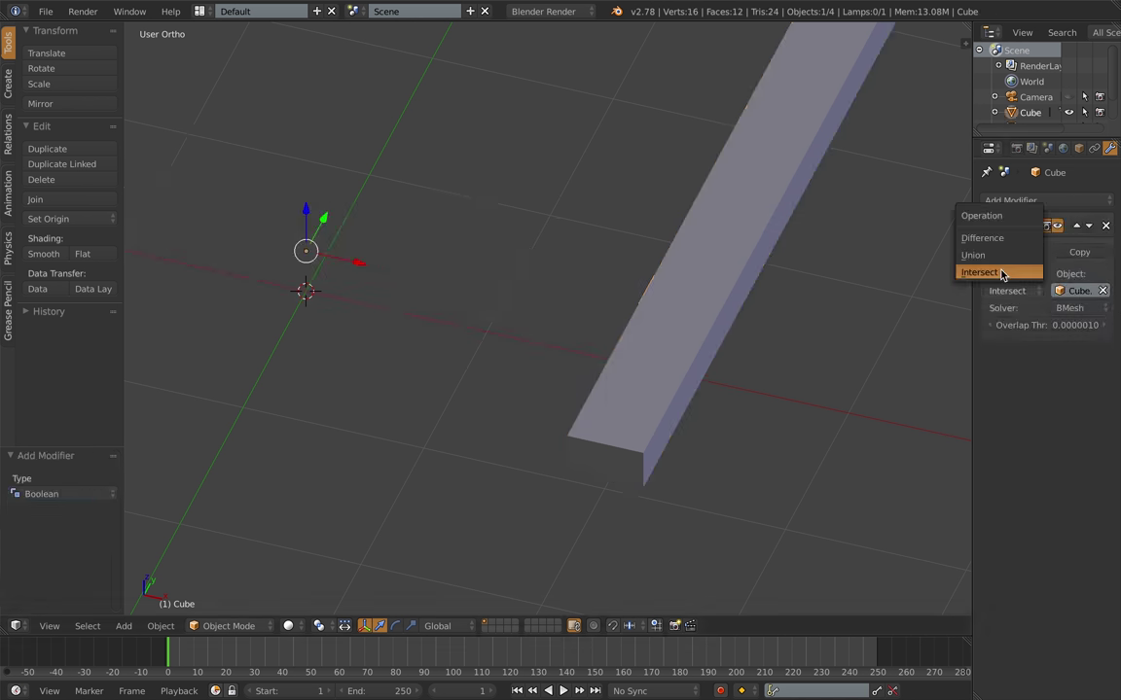
{"action": "left_click", "coordinate": [985, 238]}
Step: Try moving the crossbar away from the end of the long bar to expose the notch
{"action": "right_click", "coordinate": [652, 326]}
{"action": "left_click_drag", "start_coordinate": [803, 212], "coordinate": [932, 260]}
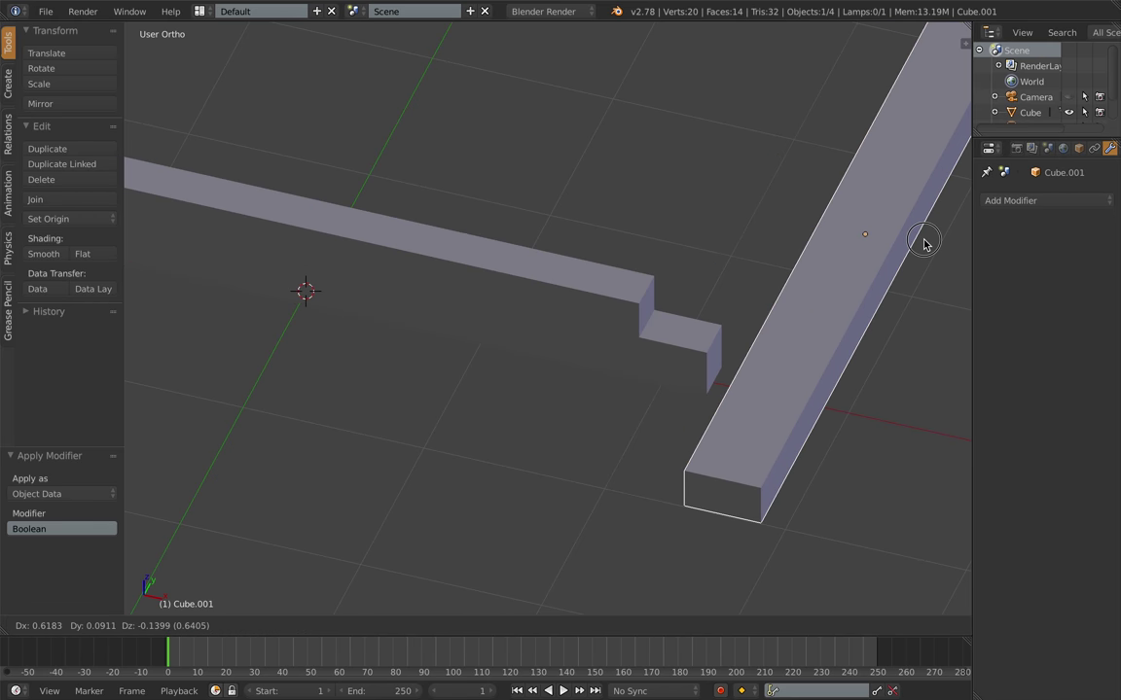
{"action": "middle_click_drag", "start_coordinate": [925, 241], "coordinate": [868, 257]}
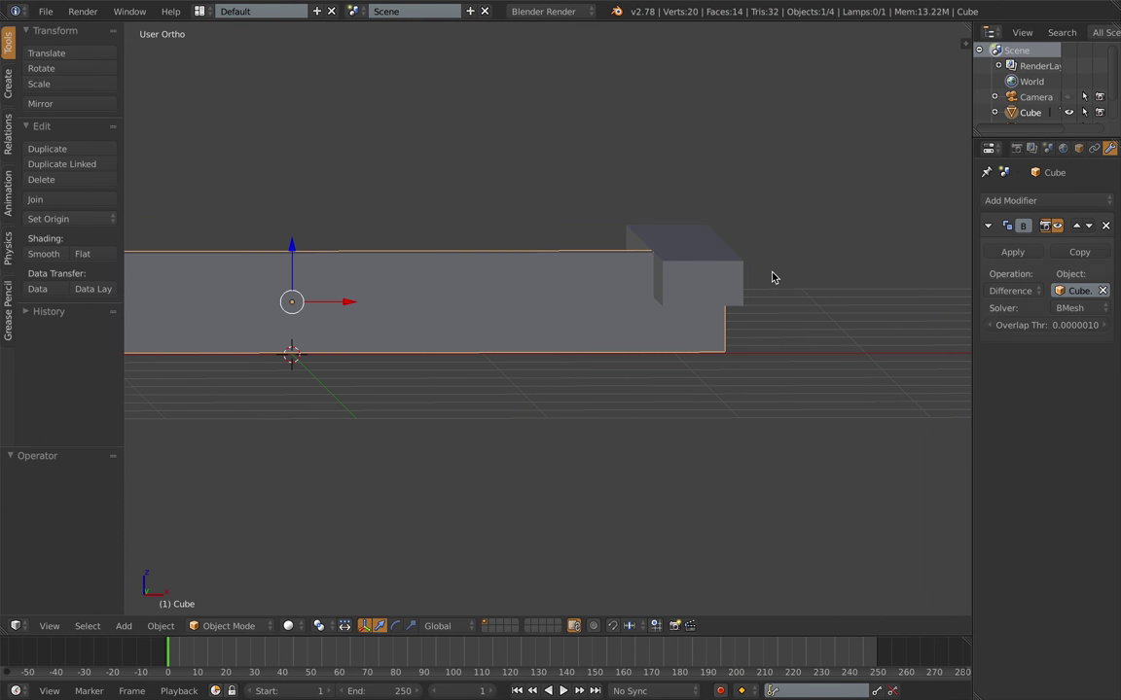
Step: Raise the crossbar 0.045 on Z and slide it 1.107 along Y so its end meets the long bar
{"action": "right_click", "coordinate": [685, 278]}
{"action": "left_click_drag", "start_coordinate": [685, 216], "coordinate": [685, 209]}
{"action": "key", "text": "KP_7"}
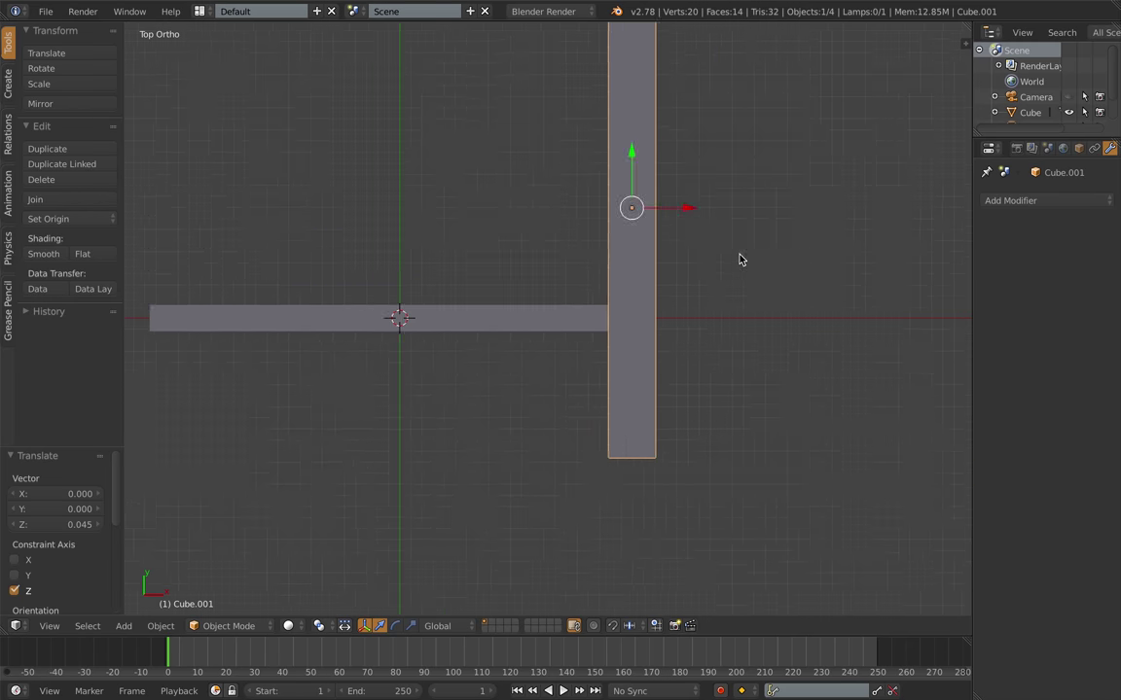
{"action": "scroll", "coordinate": [740, 258], "scroll_direction": "down", "scroll_amount": 4}
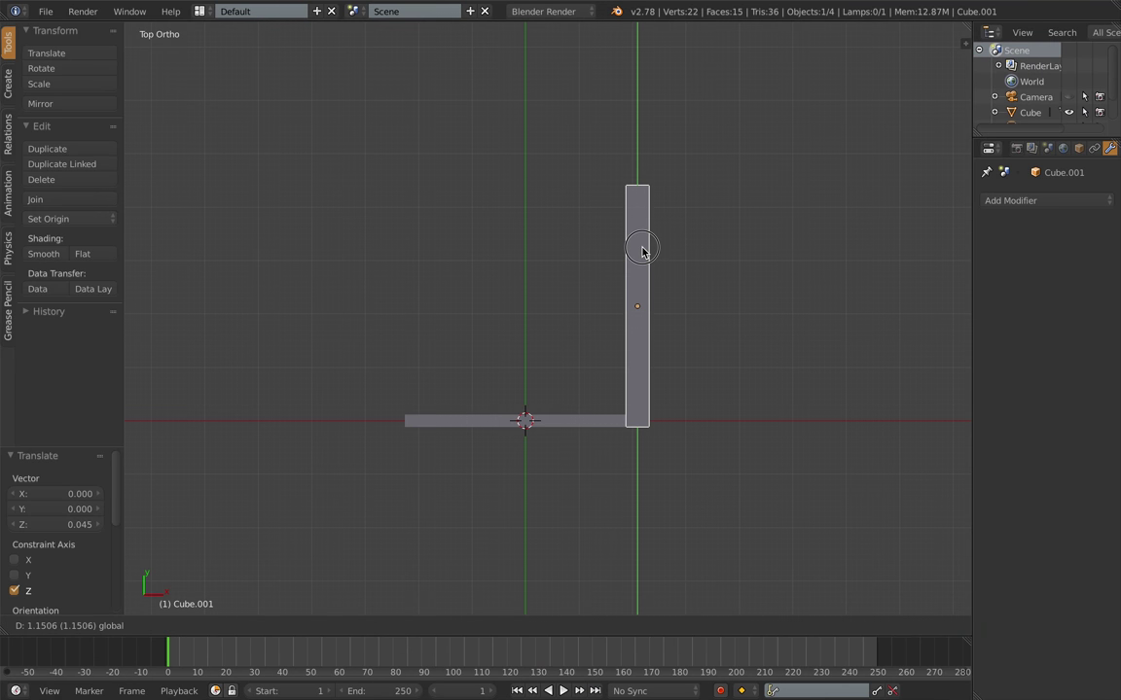
{"action": "right_click", "coordinate": [467, 420]}
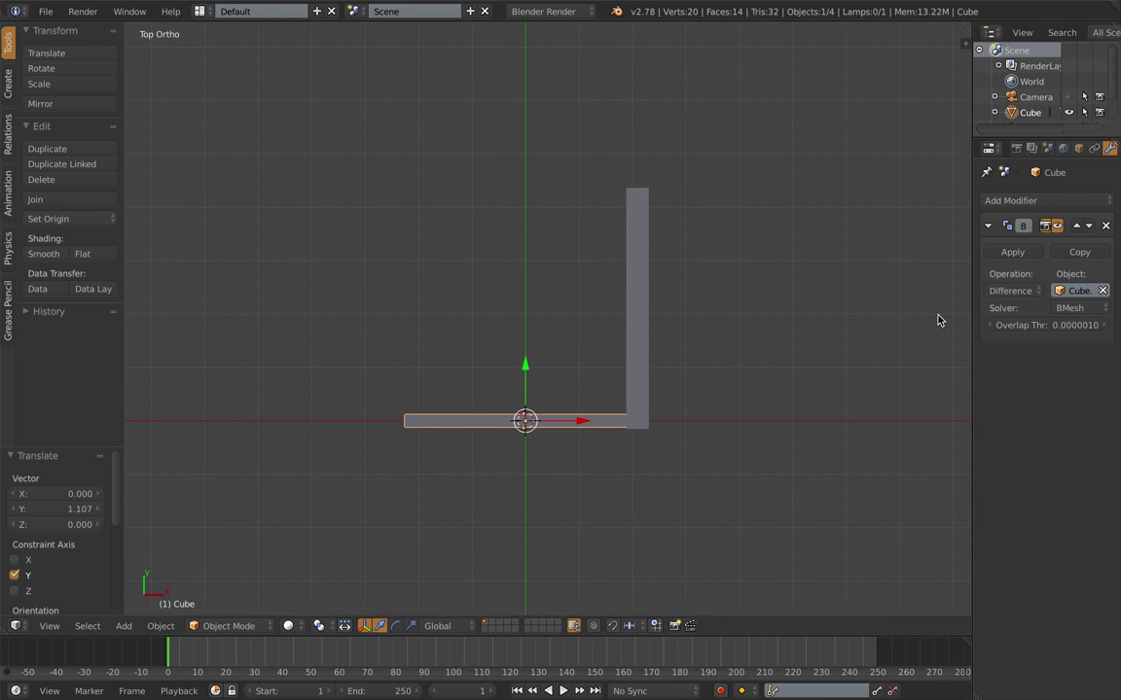
Step: Align the crossbar with the long bar's end along X and lower it 0.028 on Z
{"action": "middle_click_drag", "start_coordinate": [779, 457], "coordinate": [775, 363]}
{"action": "scroll", "coordinate": [775, 363], "scroll_direction": "up", "scroll_amount": 7}
{"action": "key", "text": "KP_1"}
{"action": "middle_click_drag", "start_coordinate": [848, 367], "coordinate": [737, 398], "text": "shift"}
{"action": "right_click", "coordinate": [758, 297]}
{"action": "left_click_drag", "start_coordinate": [823, 296], "coordinate": [816, 298]}
{"action": "left_click_drag", "start_coordinate": [753, 241], "coordinate": [752, 247]}
Step: Apply the long bar's Boolean Difference modifier, then test-move the crossbar and undo that move
{"action": "right_click", "coordinate": [681, 306]}
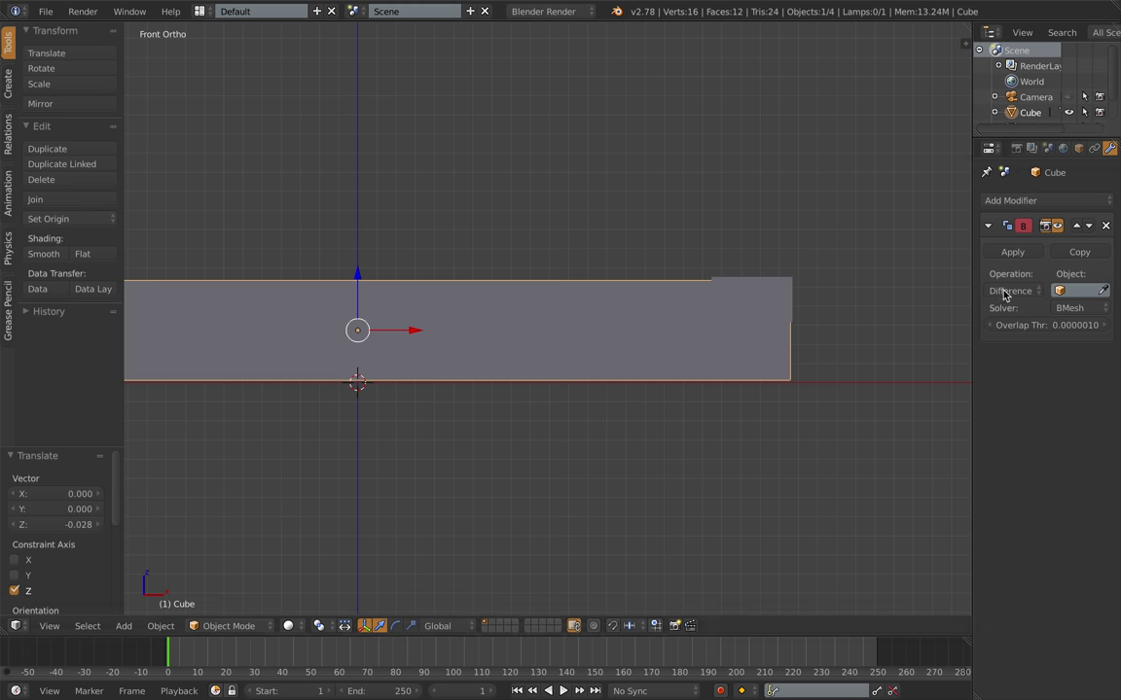
{"action": "left_click", "coordinate": [1012, 253]}
{"action": "right_click", "coordinate": [788, 309]}
{"action": "left_click_drag", "start_coordinate": [752, 246], "coordinate": [754, 251]}
{"action": "key", "text": "ctrl+z"}
Step: Duplicate the notched long bar 4.208 along Y to the crossbar's other end
{"action": "middle_click_drag", "start_coordinate": [856, 216], "coordinate": [733, 291]}
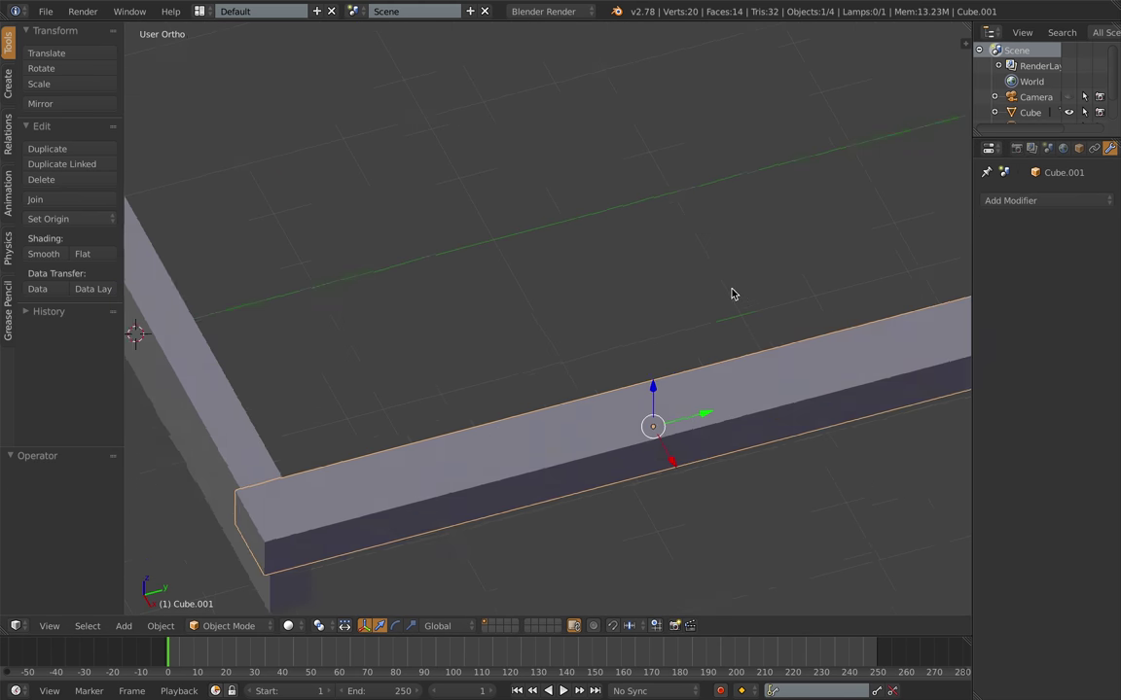
{"action": "key", "text": "KP_7"}
{"action": "scroll", "coordinate": [631, 334], "scroll_direction": "down", "scroll_amount": 5}
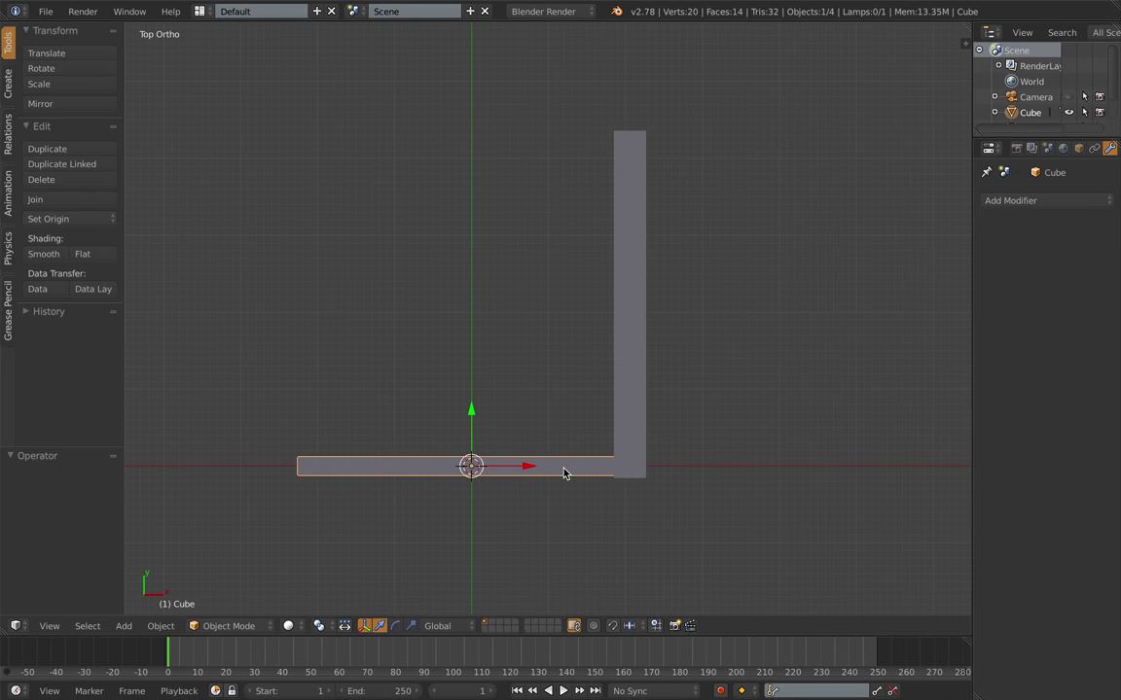
{"action": "key", "text": "shift+d"}
{"action": "key", "text": "y"}
{"action": "left_click", "coordinate": [568, 148]}
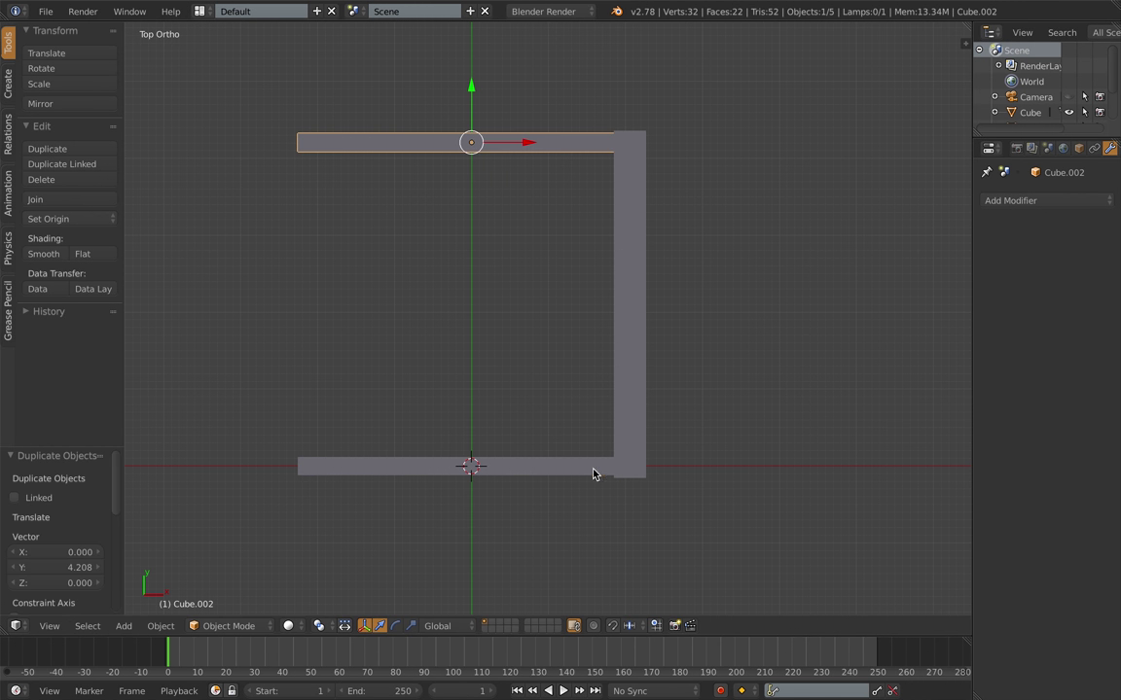
Step: Nudge the first long bar along Y, shift the whole frame slightly along Y and deselect everything
{"action": "left_click_drag", "start_coordinate": [472, 410], "coordinate": [472, 412]}
{"action": "key", "text": "a"}
{"action": "key", "text": "a"}
{"action": "left_click_drag", "start_coordinate": [526, 250], "coordinate": [528, 231]}
{"action": "middle_click_drag", "start_coordinate": [681, 292], "coordinate": [525, 218]}
{"action": "key", "text": "a"}
{"action": "scroll", "coordinate": [656, 325], "scroll_direction": "down", "scroll_amount": 1}
{"action": "scroll", "coordinate": [666, 325], "scroll_direction": "up", "scroll_amount": 4}
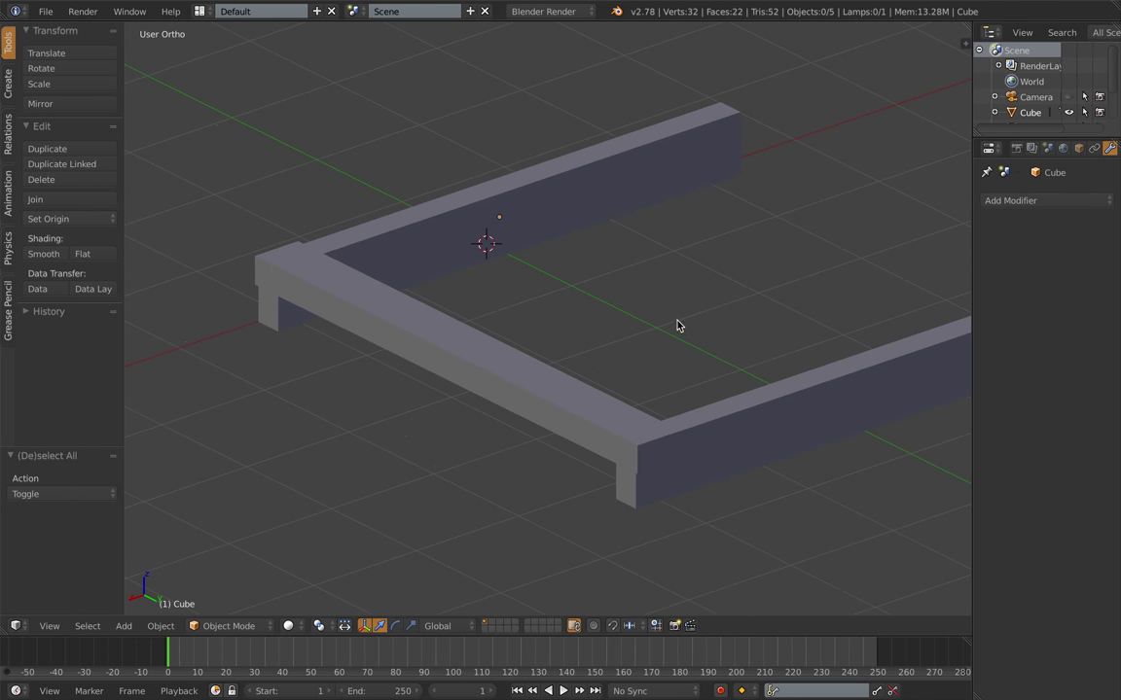
{"action": "middle_click_drag", "start_coordinate": [678, 324], "coordinate": [658, 324]}
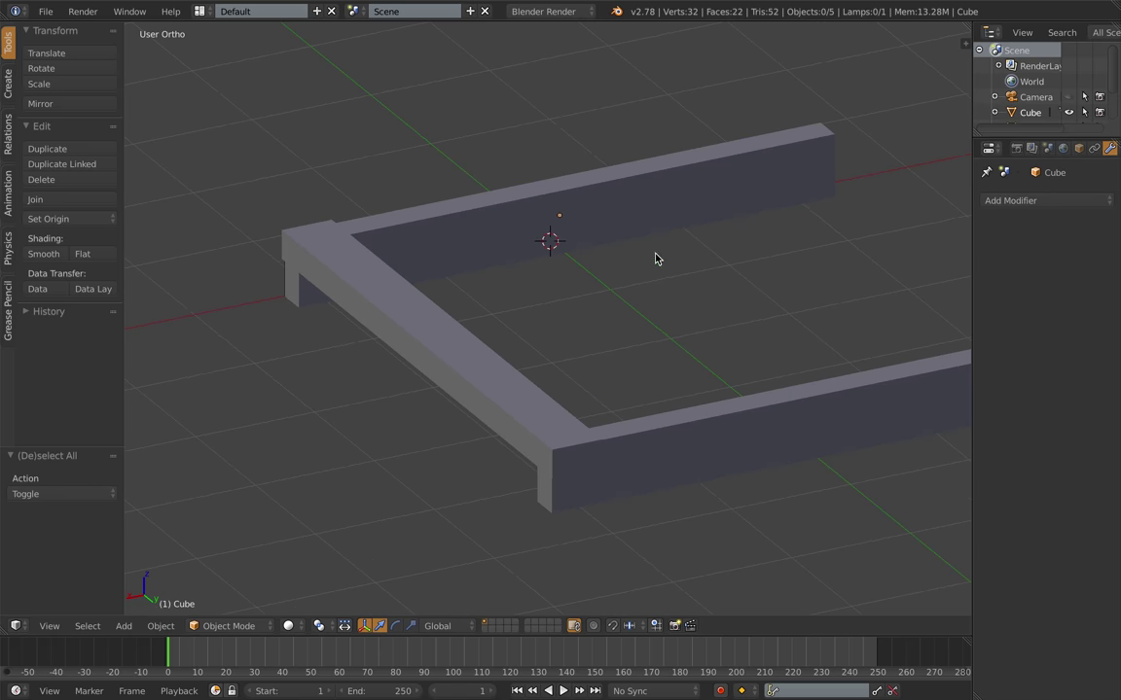
{"action": "scroll", "coordinate": [661, 252], "scroll_direction": "down", "scroll_amount": 1}
{"action": "middle_click_drag", "start_coordinate": [661, 270], "coordinate": [746, 288]}
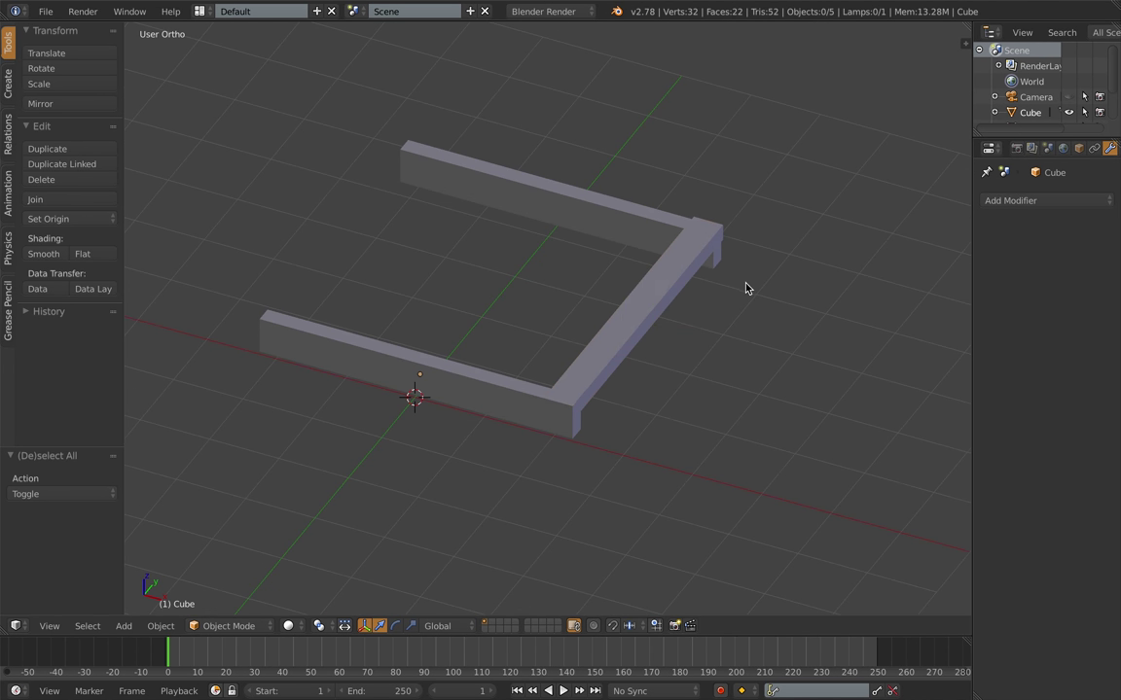
Step: Bevel the crossbar's two long upper edges in Edit Mode with 4 segments and an amount of 0.511
{"action": "middle_click_drag", "start_coordinate": [669, 315], "coordinate": [599, 345]}
{"action": "key", "text": "Tab"}
{"action": "right_click", "coordinate": [692, 422]}
{"action": "middle_click_drag", "start_coordinate": [555, 394], "coordinate": [610, 420]}
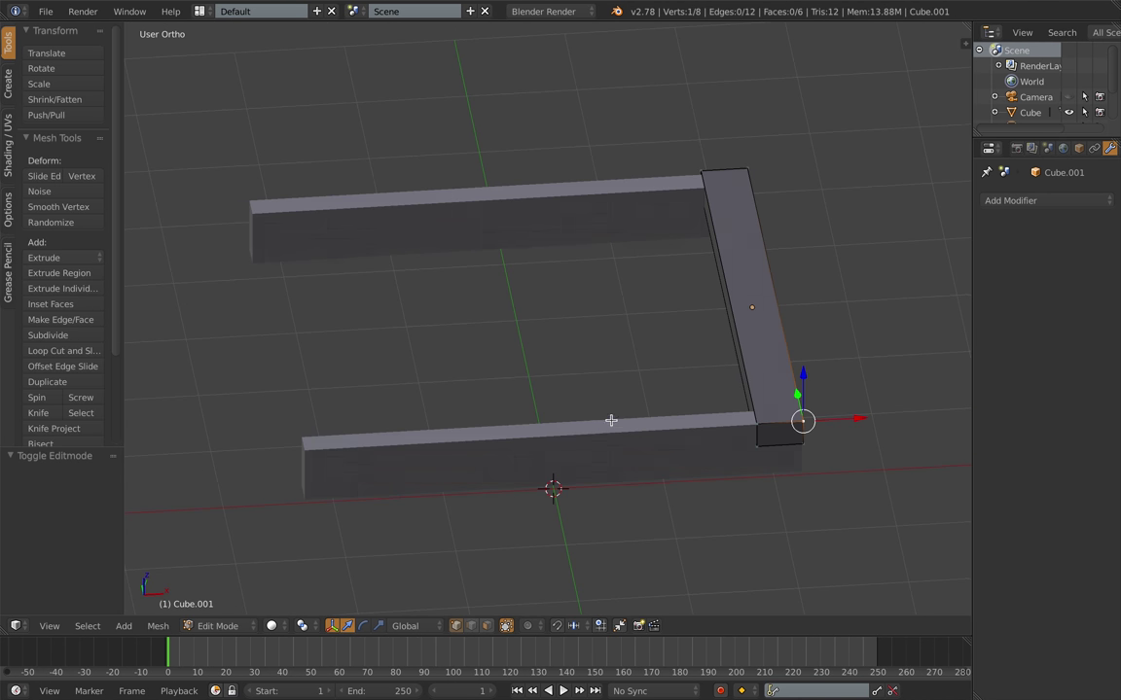
{"action": "right_click", "coordinate": [725, 276]}
{"action": "right_click", "coordinate": [778, 312], "text": "shift"}
{"action": "middle_click_drag", "start_coordinate": [847, 389], "coordinate": [672, 413]}
{"action": "middle_click_drag", "start_coordinate": [537, 432], "coordinate": [586, 451]}
{"action": "key", "text": "ctrl+b"}
{"action": "scroll", "coordinate": [766, 447], "scroll_direction": "up", "scroll_amount": 2}
{"action": "scroll", "coordinate": [761, 446], "scroll_direction": "up", "scroll_amount": 1}
{"action": "left_click", "coordinate": [761, 446]}
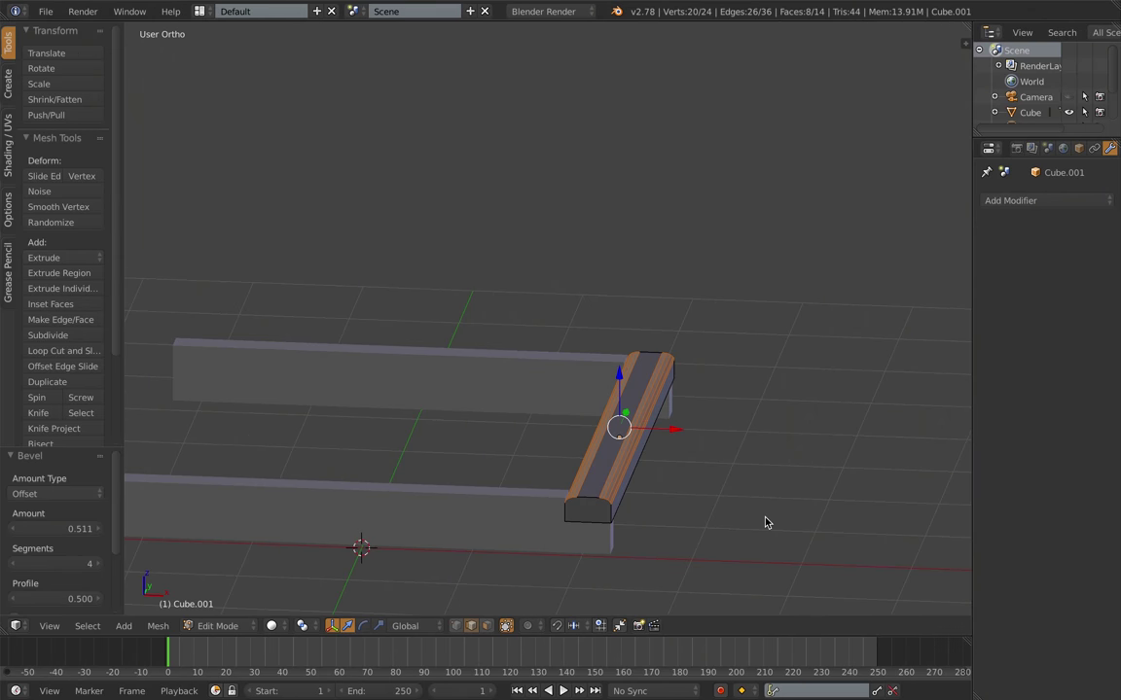
{"action": "scroll", "coordinate": [765, 522], "scroll_direction": "up", "scroll_amount": 2}
{"action": "key", "text": "a"}
{"action": "scroll", "coordinate": [703, 523], "scroll_direction": "down", "scroll_amount": 3}
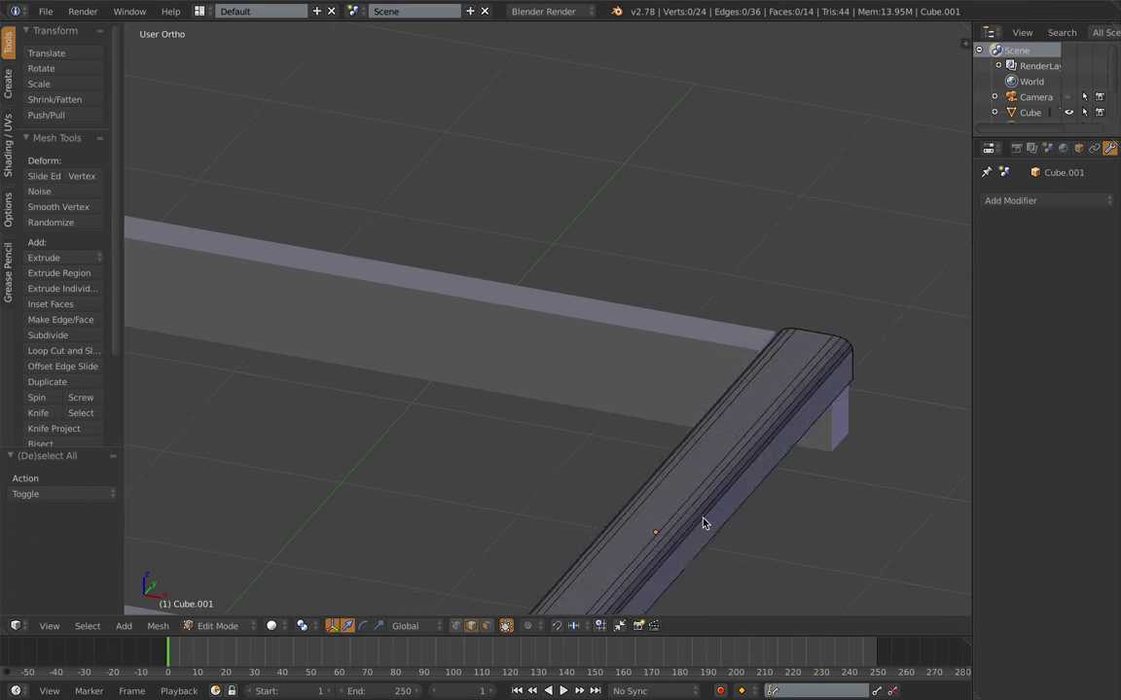
{"action": "key", "text": "Tab"}
Step: Select both long bars and lengthen them along X by a factor of about 1.11
{"action": "scroll", "coordinate": [640, 515], "scroll_direction": "down", "scroll_amount": 4}
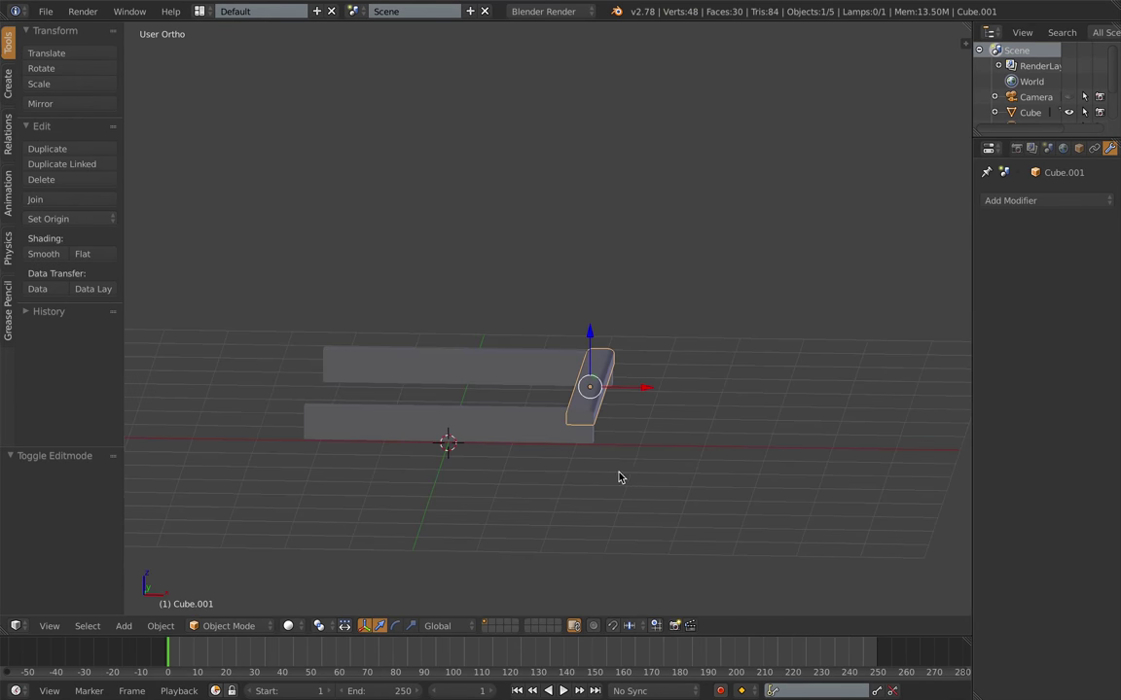
{"action": "scroll", "coordinate": [552, 511], "scroll_direction": "up", "scroll_amount": 3}
{"action": "scroll", "coordinate": [487, 516], "scroll_direction": "down", "scroll_amount": 2}
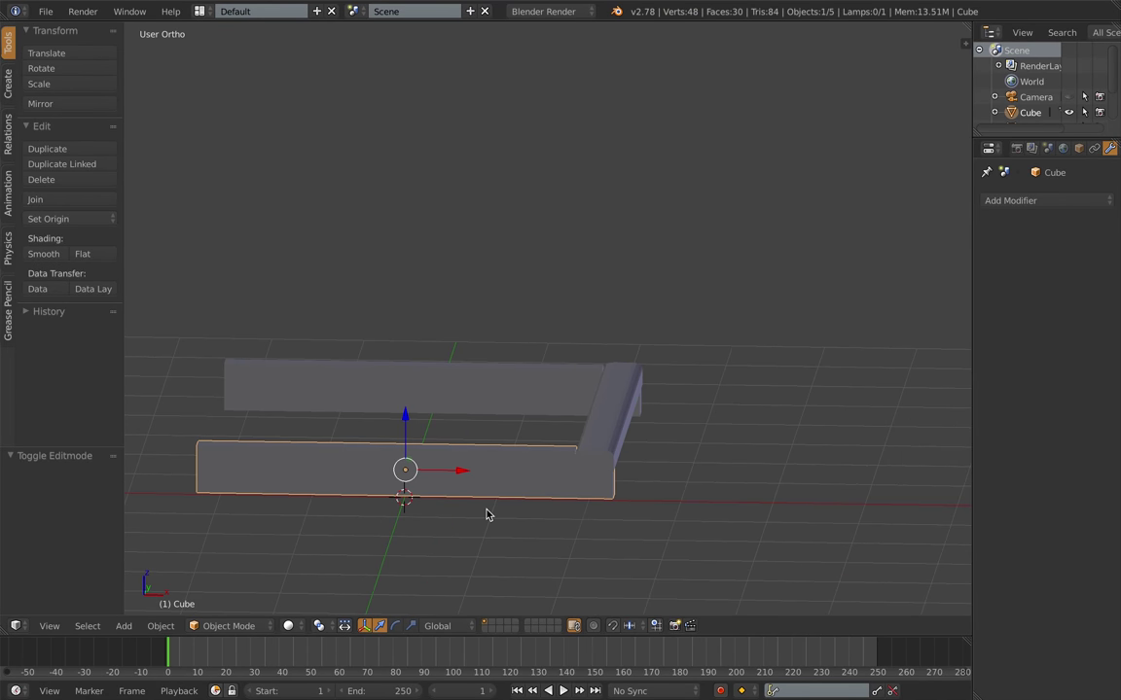
{"action": "middle_click_drag", "start_coordinate": [487, 515], "coordinate": [448, 468]}
{"action": "right_click", "coordinate": [288, 468], "text": "shift"}
{"action": "key", "text": "Tab"}
{"action": "key", "text": "Tab"}
{"action": "key", "text": "a"}
{"action": "key", "text": "s"}
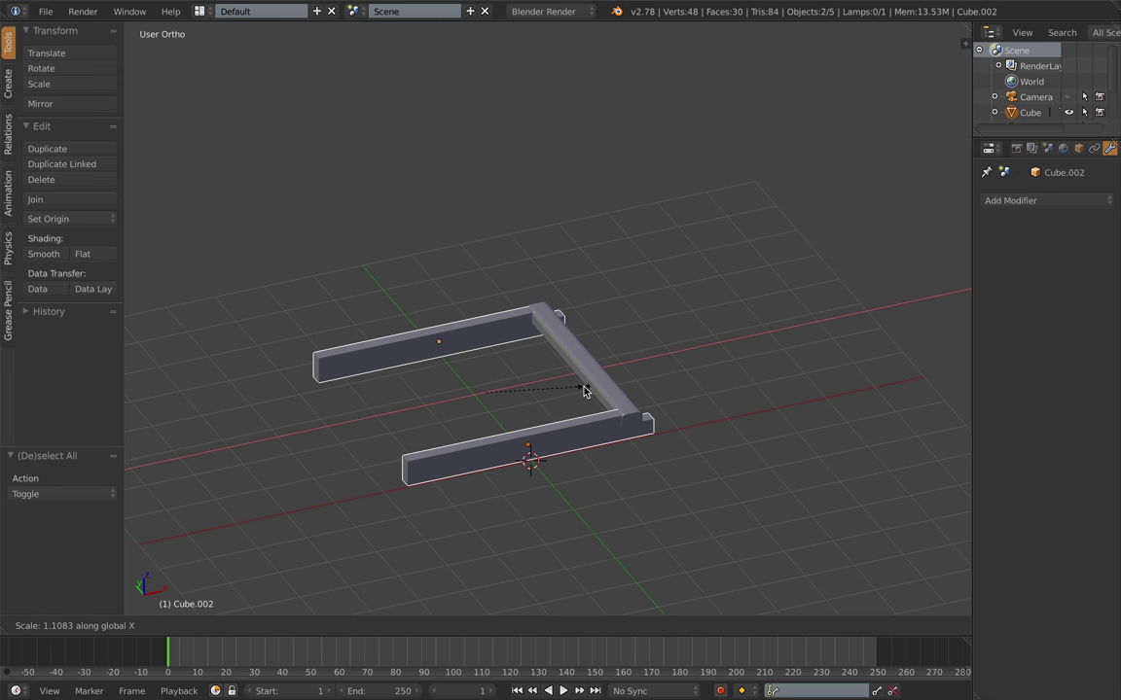
{"action": "left_click", "coordinate": [583, 386]}
Step: Move the rounded crossbar along X to the ends of the lengthened bars and deselect it
{"action": "right_click", "coordinate": [591, 380]}
{"action": "key", "text": "KP_1"}
{"action": "left_click_drag", "start_coordinate": [643, 376], "coordinate": [652, 376]}
{"action": "key", "text": "a"}
Step: Select the rounded crossbar and adjust its X position to seat it at the long bars' notched ends
{"action": "middle_click_drag", "start_coordinate": [587, 321], "coordinate": [496, 377]}
{"action": "middle_click_drag", "start_coordinate": [561, 417], "coordinate": [508, 452]}
{"action": "right_click", "coordinate": [489, 389]}
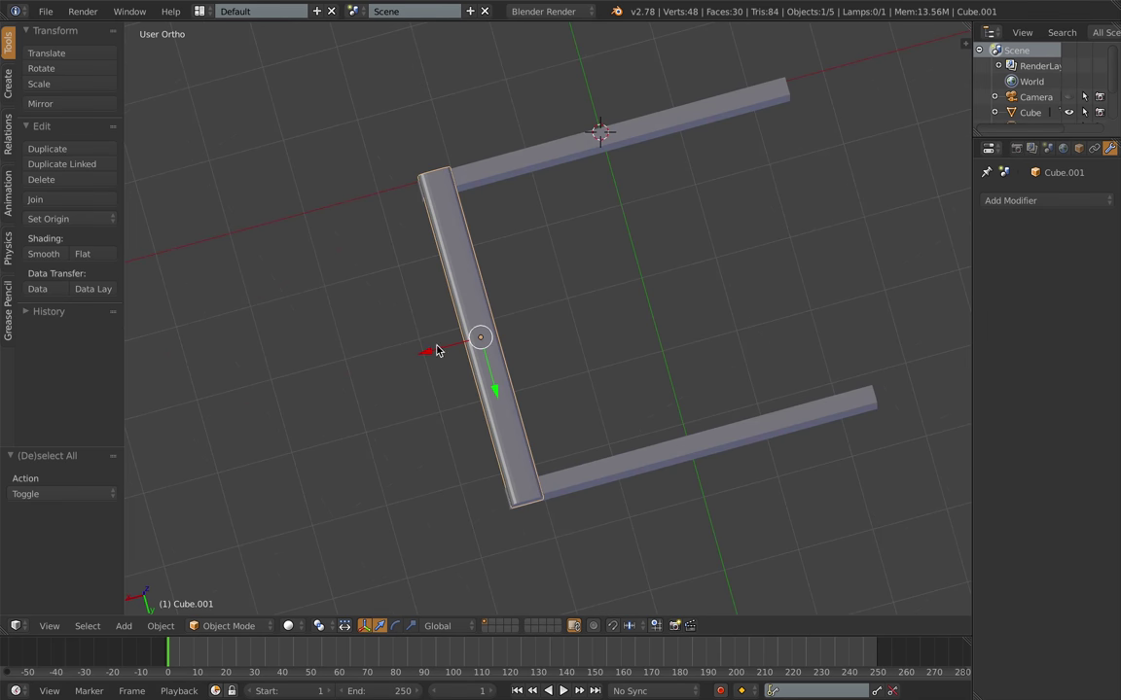
{"action": "left_click", "coordinate": [437, 351]}
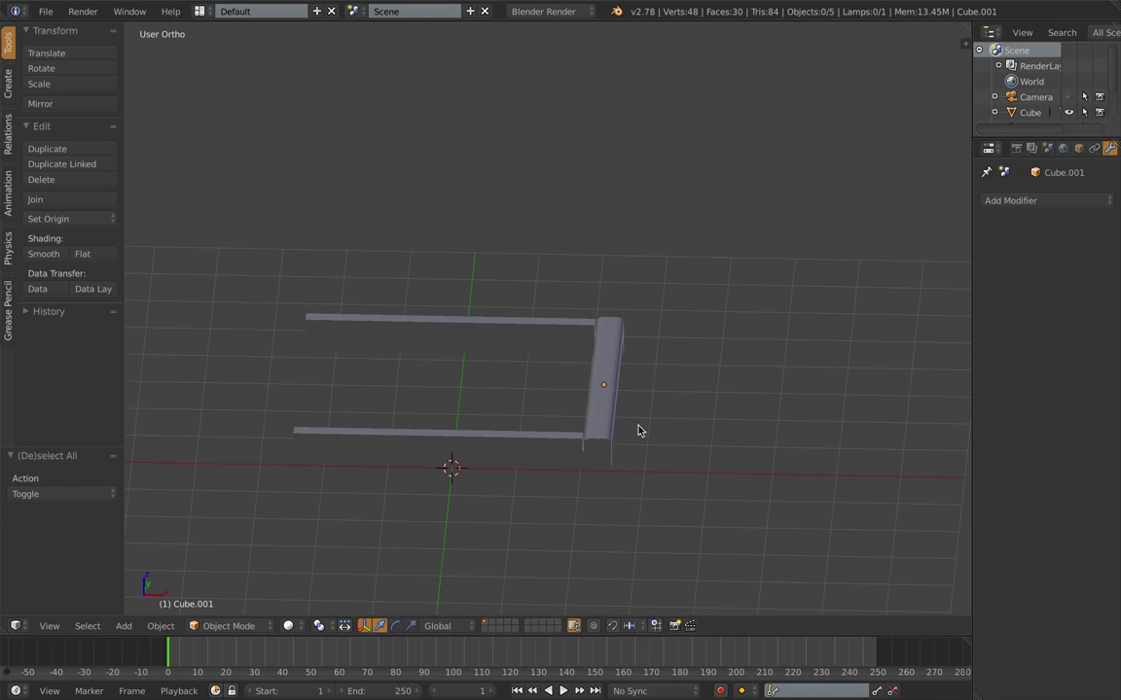
Step: Add a cylinder, stretch it along Z by a factor of 2.152, and scale it in X and Y to 0.099
{"action": "key", "text": "shift+a"}
{"action": "left_click", "coordinate": [710, 520]}
{"action": "middle_click_drag", "start_coordinate": [718, 502], "coordinate": [659, 492]}
{"action": "key", "text": "s"}
{"action": "key", "text": "z"}
{"action": "left_click", "coordinate": [167, 533]}
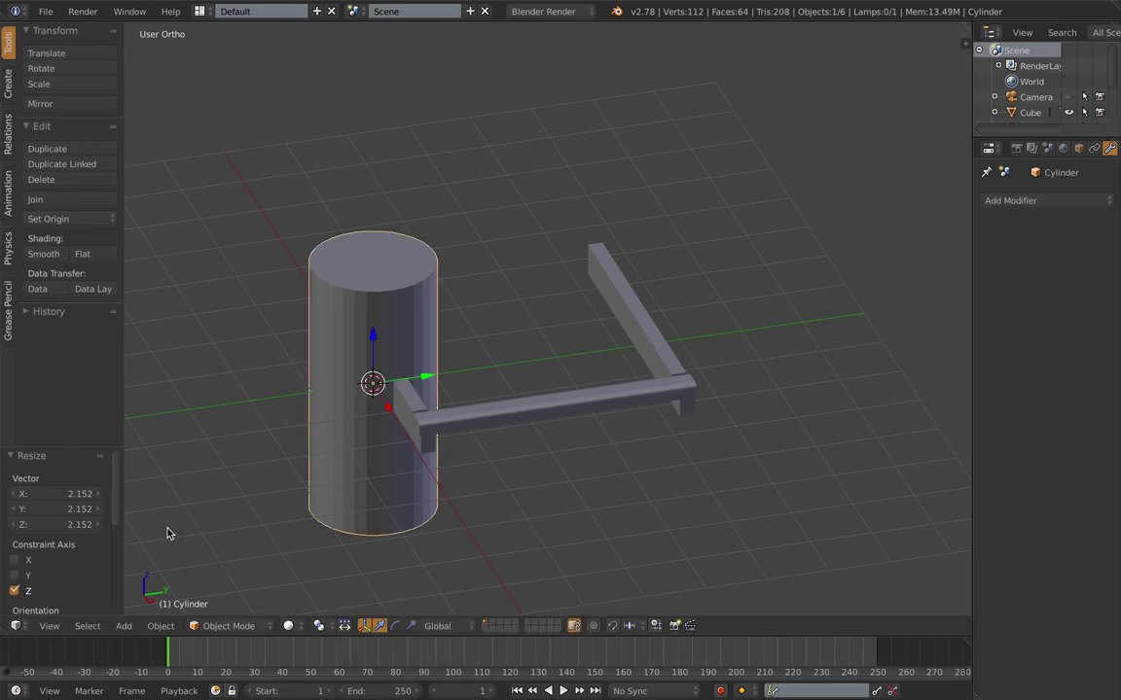
{"action": "key", "text": "s"}
{"action": "key", "text": "shift+z"}
{"action": "left_click", "coordinate": [387, 412]}
Step: Rotate the thin cylinder 90° about X, place it beyond the frame's open end along X, and move it 2.294 along Y
{"action": "type", "text": "x"}
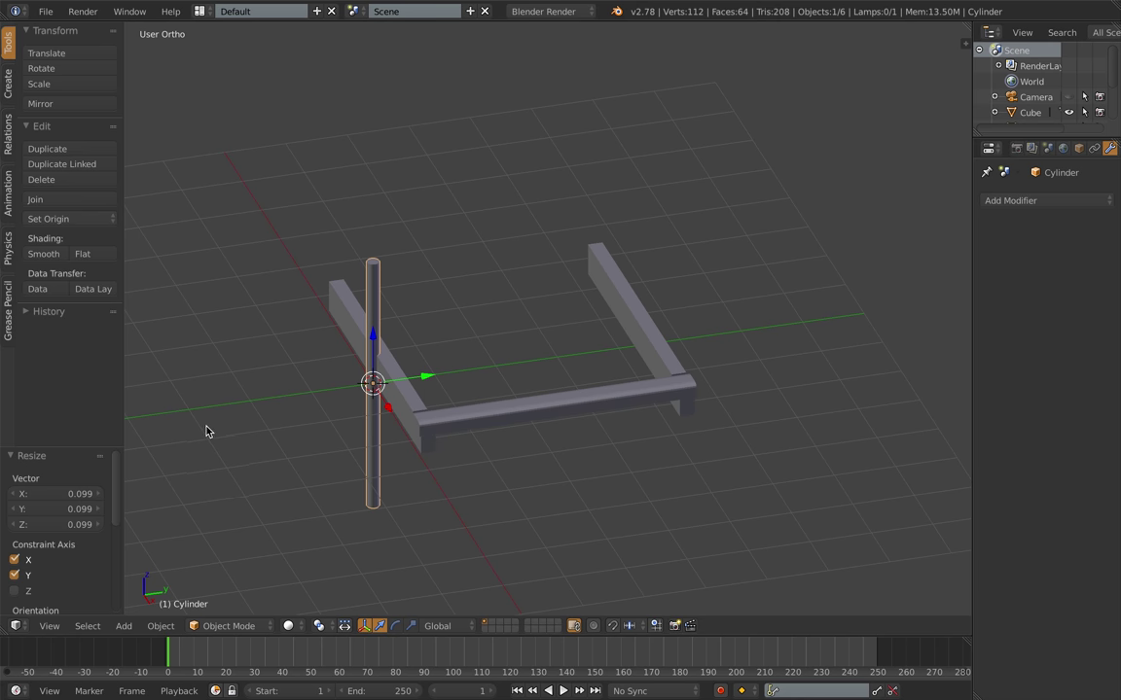
{"action": "type", "text": "rx90"}
{"action": "key", "text": "Return"}
{"action": "key", "text": "KP_7"}
{"action": "key", "text": "g"}
{"action": "key", "text": "x"}
{"action": "left_click", "coordinate": [333, 445]}
{"action": "key", "text": "g"}
{"action": "key", "text": "y"}
{"action": "left_click", "coordinate": [360, 380]}
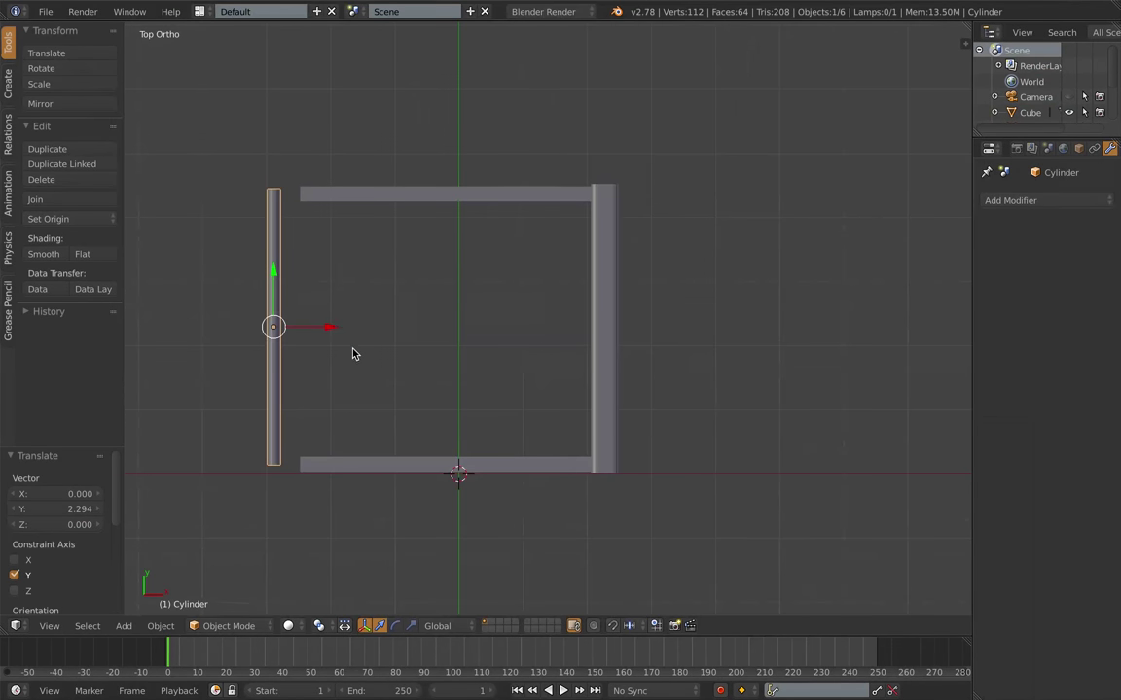
Step: Move the rod 0.595 along X and 0.267 along Z so it runs through the long bars' free ends
{"action": "key", "text": "KP_1"}
{"action": "key", "text": "g"}
{"action": "key", "text": "x"}
{"action": "left_click", "coordinate": [317, 363]}
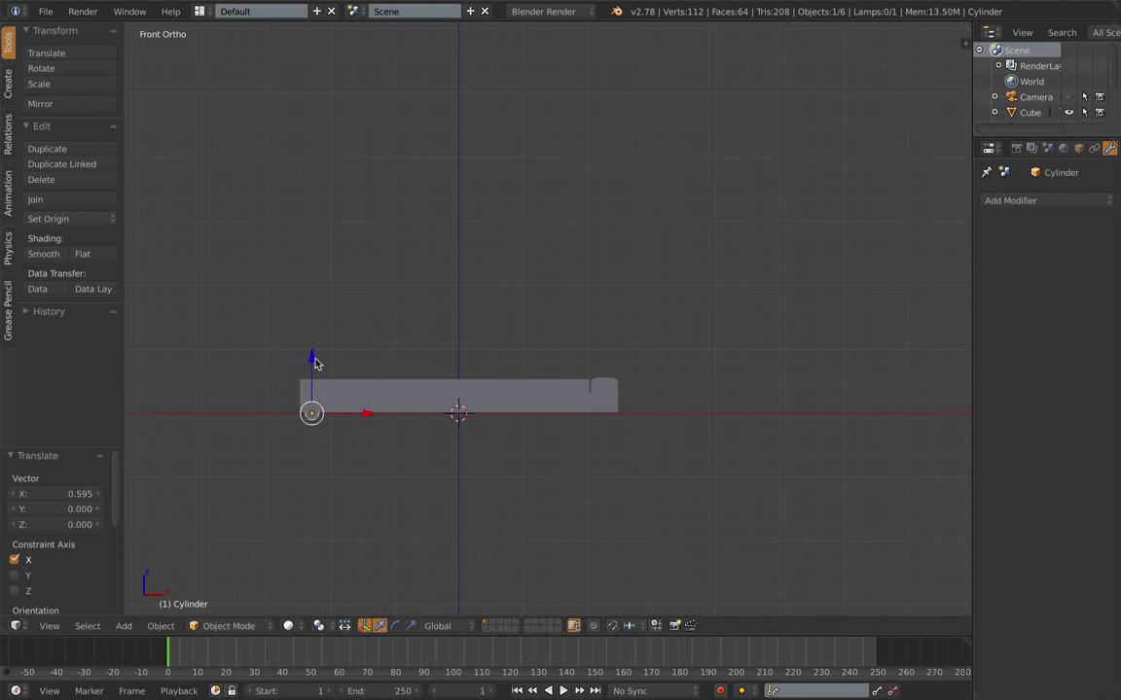
{"action": "key", "text": "g"}
{"action": "key", "text": "z"}
{"action": "left_click", "coordinate": [319, 344]}
Step: Lengthen the rod along Y until it protrudes past both long bars, and shift it -0.012 along Y
{"action": "middle_click_drag", "start_coordinate": [354, 316], "coordinate": [352, 401]}
{"action": "key", "text": "KP_7"}
{"action": "key", "text": "s"}
{"action": "key", "text": "y"}
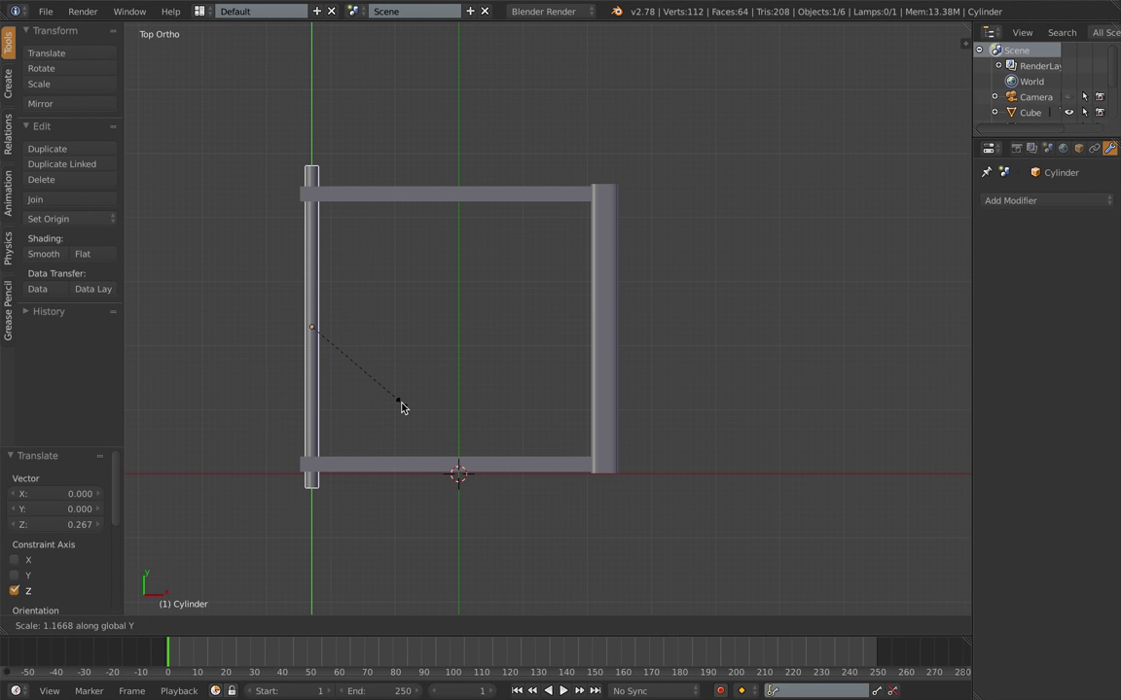
{"action": "left_click", "coordinate": [408, 411]}
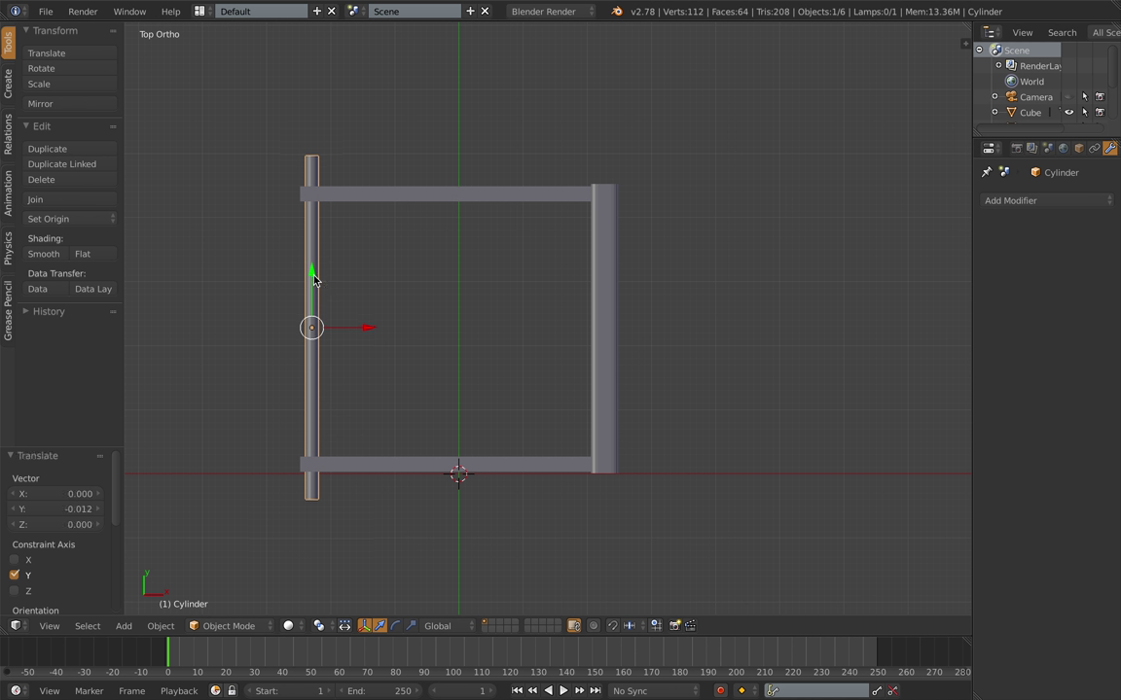
Step: Cut the rod's shape out of the front long bar with an applied Boolean Difference modifier
{"action": "middle_click_drag", "start_coordinate": [314, 276], "coordinate": [292, 184]}
{"action": "right_click", "coordinate": [416, 431]}
{"action": "left_click", "coordinate": [1088, 202]}
{"action": "left_click", "coordinate": [789, 271]}
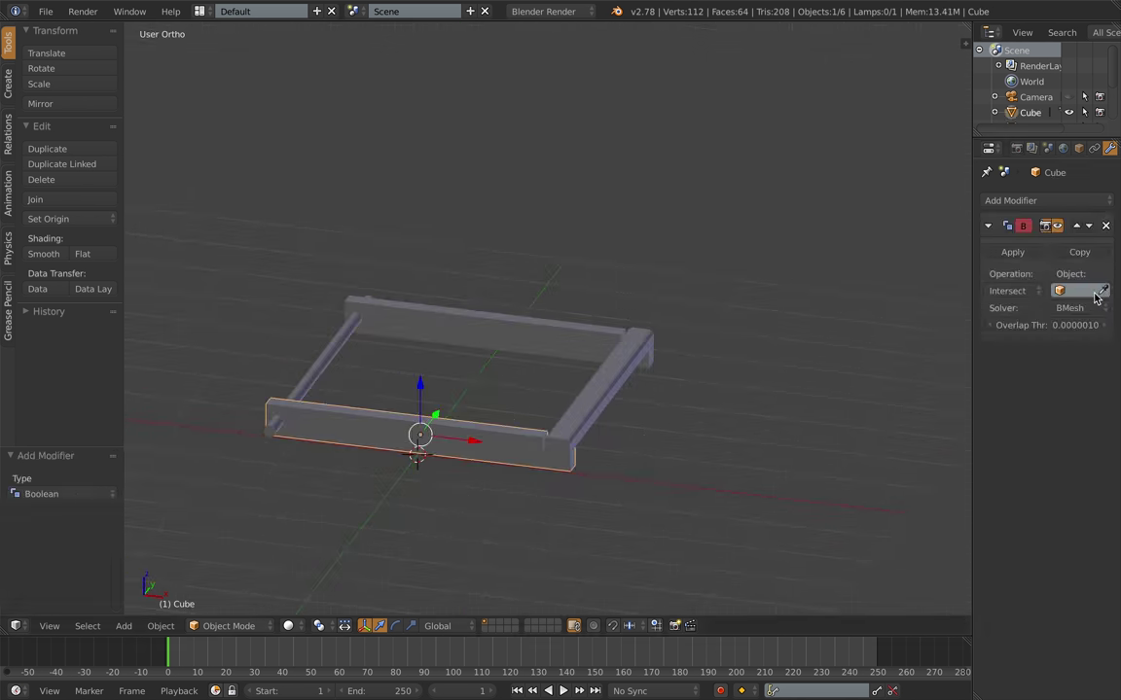
{"action": "left_click", "coordinate": [321, 371]}
{"action": "left_click", "coordinate": [996, 291]}
{"action": "left_click", "coordinate": [980, 238]}
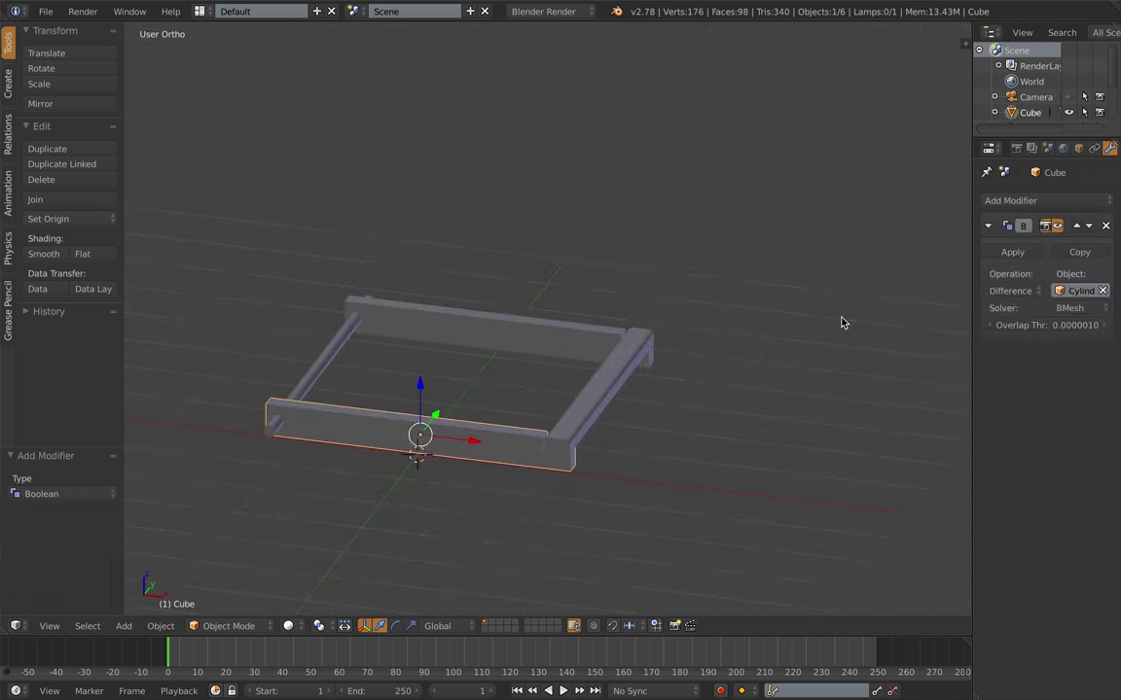
{"action": "left_click", "coordinate": [1013, 253]}
Step: Cut the rod's shape out of the rear long bar with an applied Boolean Difference modifier
{"action": "right_click", "coordinate": [413, 331]}
{"action": "left_click", "coordinate": [1068, 201]}
{"action": "left_click", "coordinate": [790, 270]}
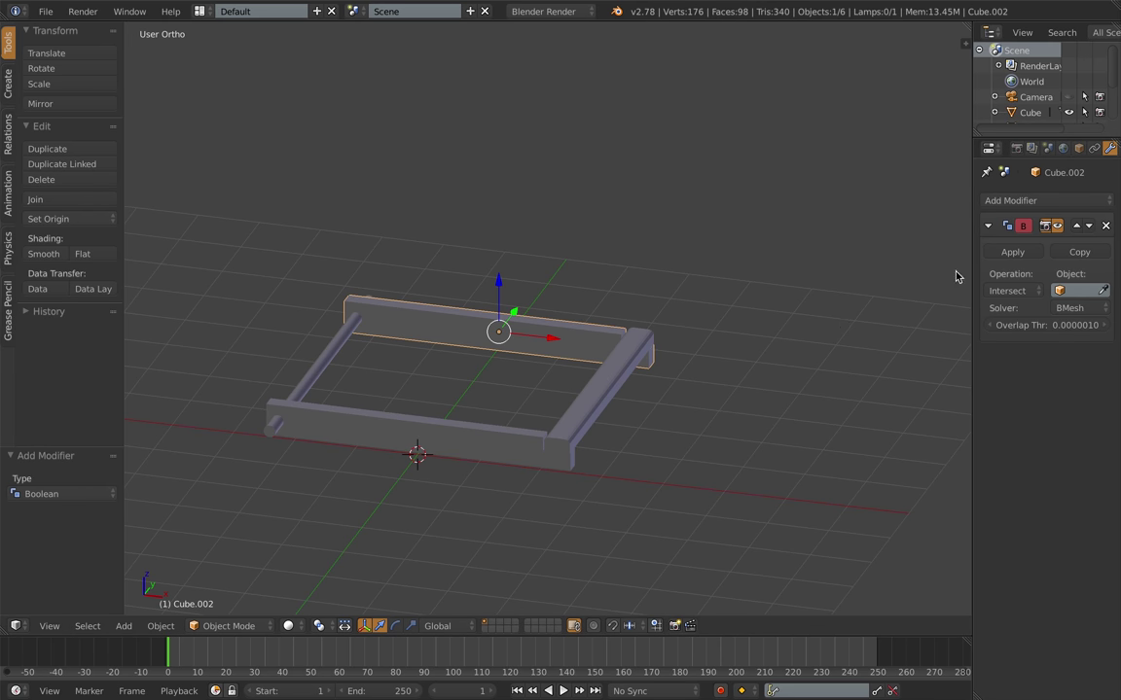
{"action": "left_click", "coordinate": [1102, 291]}
{"action": "left_click", "coordinate": [323, 364]}
{"action": "left_click", "coordinate": [1007, 291]}
{"action": "left_click", "coordinate": [985, 238]}
{"action": "left_click", "coordinate": [1012, 253]}
Step: Select the rod and examine how it passes through both long bars
{"action": "right_click", "coordinate": [333, 351]}
{"action": "scroll", "coordinate": [367, 468], "scroll_direction": "up", "scroll_amount": 3}
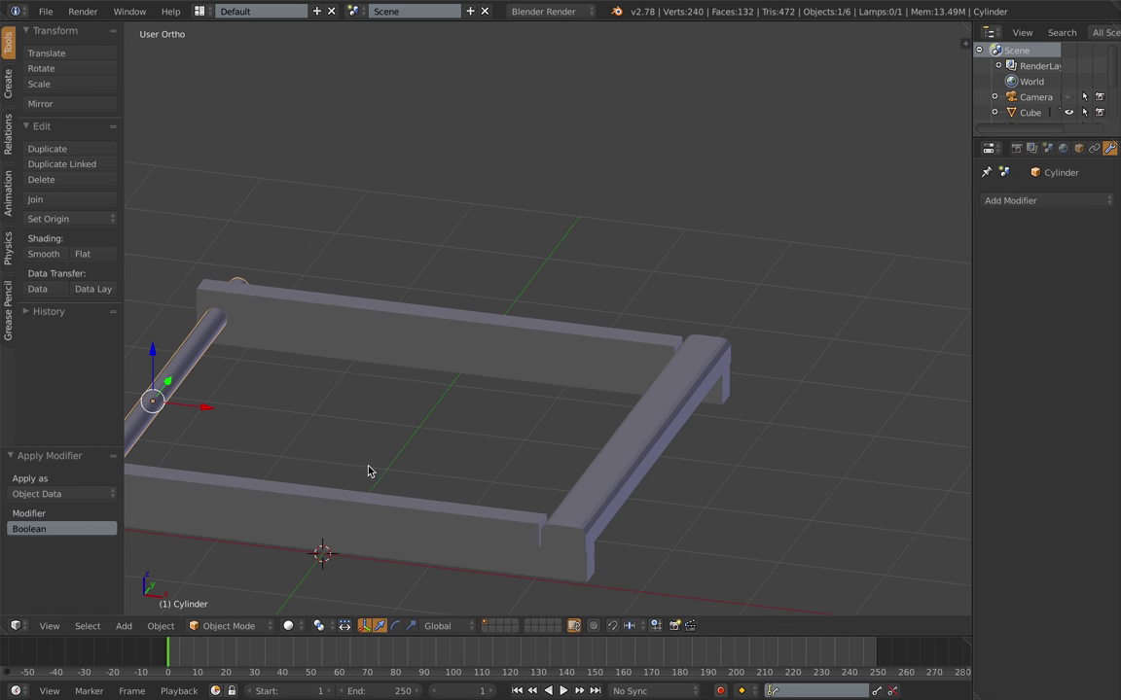
{"action": "scroll", "coordinate": [362, 469], "scroll_direction": "down", "scroll_amount": 2}
{"action": "scroll", "coordinate": [336, 474], "scroll_direction": "up", "scroll_amount": 2}
{"action": "middle_click_drag", "start_coordinate": [313, 455], "coordinate": [462, 433], "text": "shift"}
{"action": "middle_click_drag", "start_coordinate": [393, 441], "coordinate": [527, 466]}
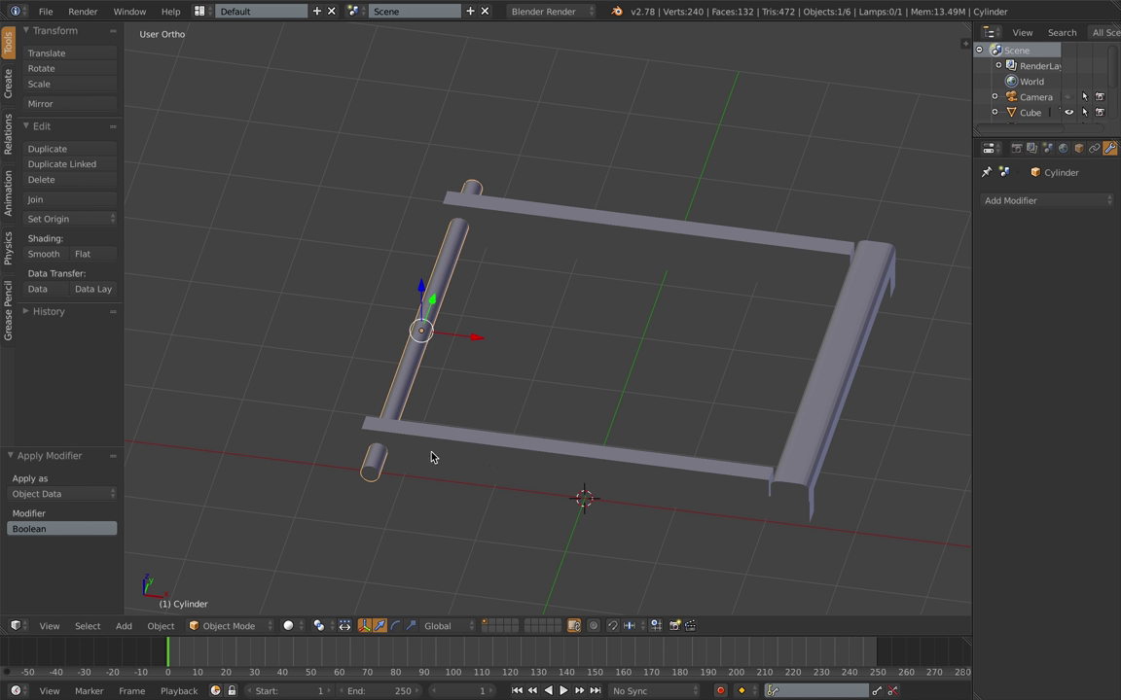
{"action": "middle_click_drag", "start_coordinate": [432, 457], "coordinate": [495, 350]}
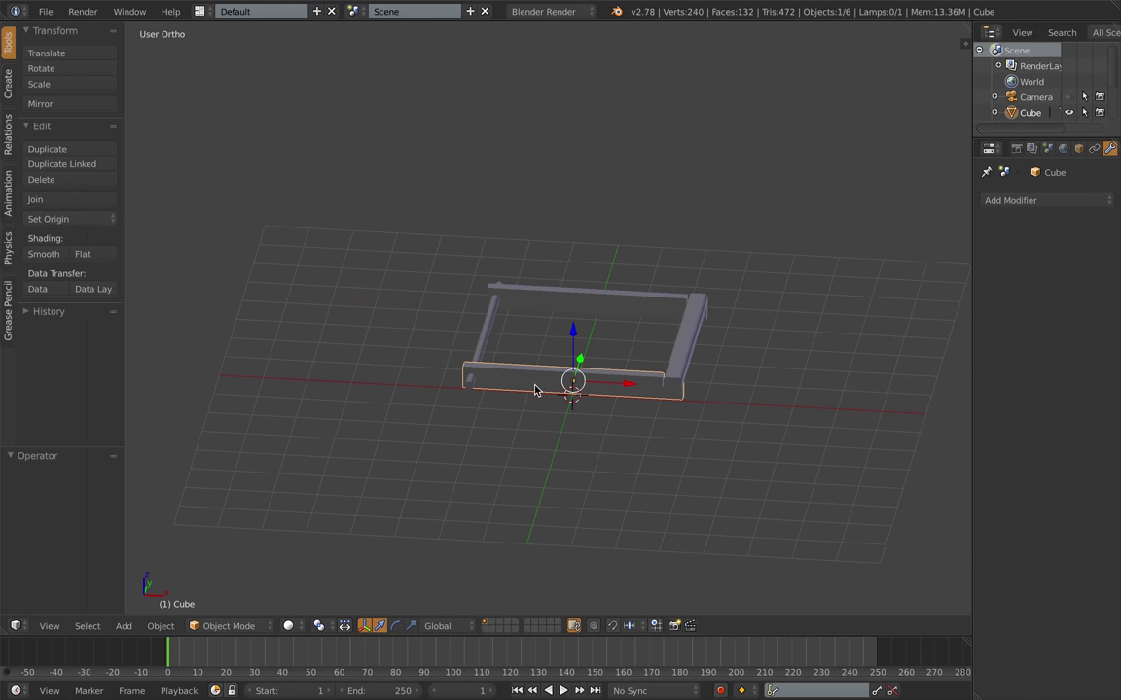
Step: Undo the Boolean cuts on both long bars
{"action": "scroll", "coordinate": [544, 377], "scroll_direction": "down", "scroll_amount": 2}
{"action": "key", "text": "ctrl+Right"}
{"action": "key", "text": "ctrl+Left"}
{"action": "scroll", "coordinate": [553, 363], "scroll_direction": "up", "scroll_amount": 6}
{"action": "middle_click_drag", "start_coordinate": [552, 362], "coordinate": [493, 425]}
{"action": "right_click", "coordinate": [523, 317]}
{"action": "middle_click_drag", "start_coordinate": [524, 319], "coordinate": [508, 415]}
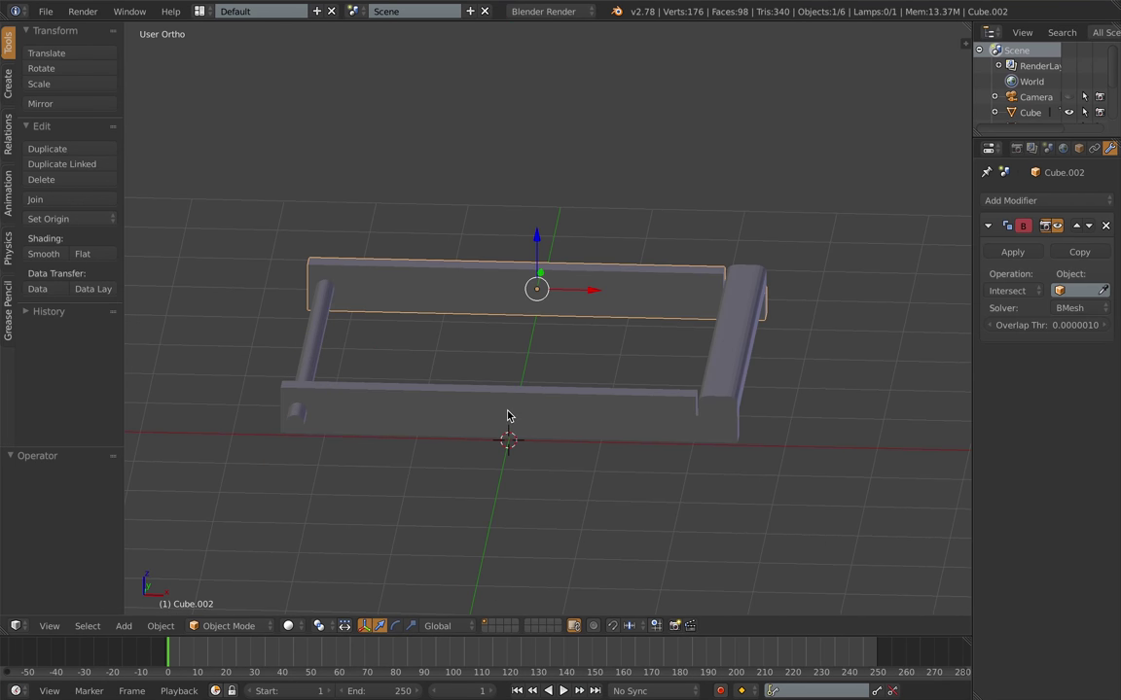
{"action": "right_click", "coordinate": [508, 415]}
Step: Move the rod -1.901 along X, clear of the frame, and extend the front long bar's free end face outward along X
{"action": "right_click", "coordinate": [311, 348]}
{"action": "left_click_drag", "start_coordinate": [369, 347], "coordinate": [195, 344]}
{"action": "right_click", "coordinate": [393, 390]}
{"action": "middle_click_drag", "start_coordinate": [393, 390], "coordinate": [465, 386]}
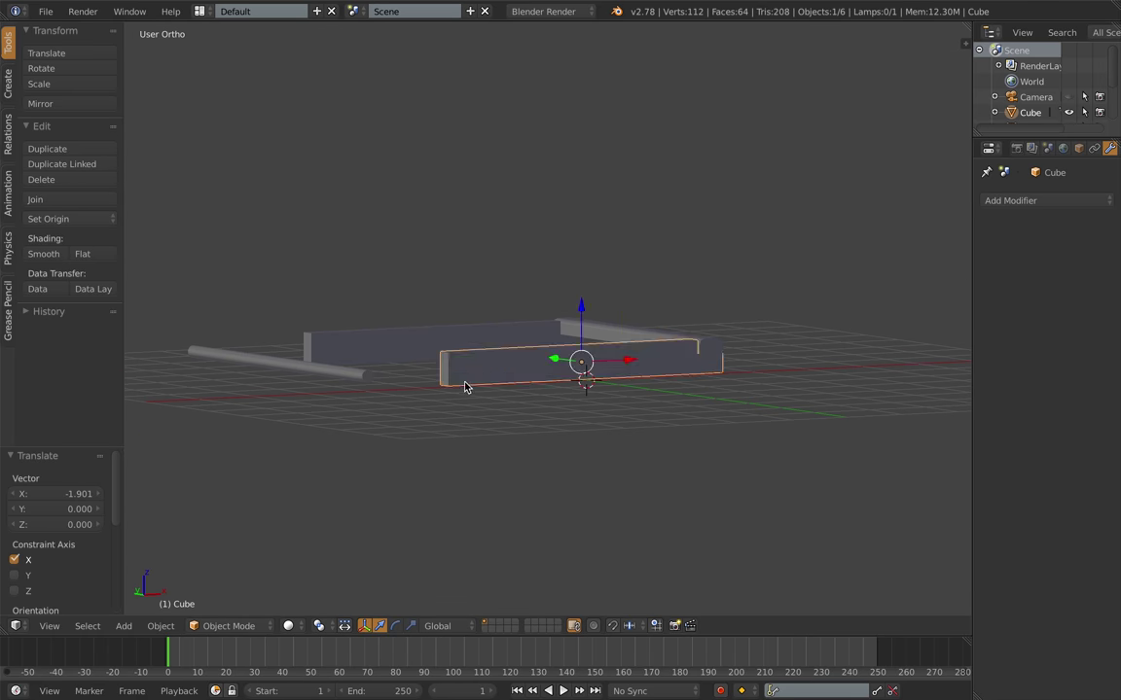
{"action": "key", "text": "Tab"}
{"action": "key", "text": "KP_1"}
{"action": "left_click_drag", "start_coordinate": [430, 355], "coordinate": [395, 357]}
{"action": "middle_click_drag", "start_coordinate": [386, 375], "coordinate": [514, 377]}
Step: Extend the rear long bar's free end face along X to match the front bar's length
{"action": "key", "text": "Tab"}
{"action": "right_click", "coordinate": [515, 377]}
{"action": "key", "text": "Tab"}
{"action": "right_click", "coordinate": [546, 393]}
{"action": "key", "text": "KP_1"}
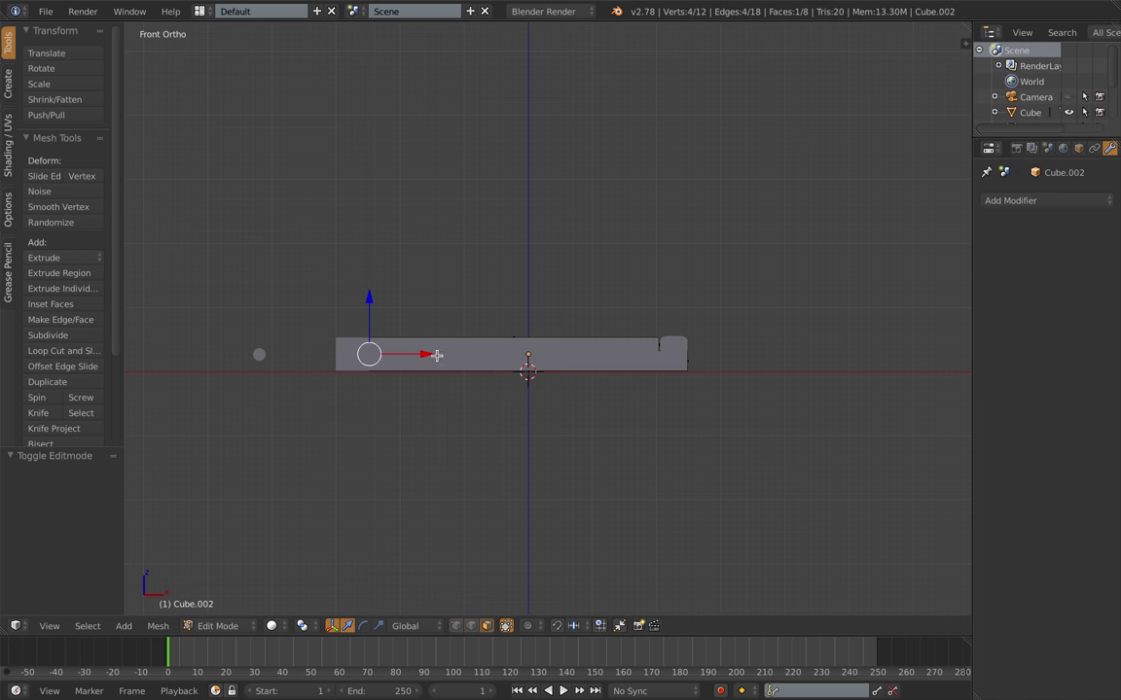
{"action": "left_click_drag", "start_coordinate": [437, 356], "coordinate": [390, 358]}
{"action": "middle_click_drag", "start_coordinate": [387, 363], "coordinate": [407, 370]}
{"action": "key", "text": "Tab"}
Step: Raise the front long bar's bottom face slightly along Z in Edit Mode
{"action": "right_click", "coordinate": [418, 370]}
{"action": "middle_click_drag", "start_coordinate": [510, 421], "coordinate": [488, 336]}
{"action": "key", "text": "Tab"}
{"action": "key", "text": "KP_1"}
{"action": "left_click_drag", "start_coordinate": [513, 313], "coordinate": [510, 309]}
{"action": "key", "text": "Tab"}
Step: Raise the rear long bar's bottom face 0.073 along Z, deselect it and return to Object Mode
{"action": "key", "text": "Tab"}
{"action": "middle_click_drag", "start_coordinate": [480, 382], "coordinate": [538, 477]}
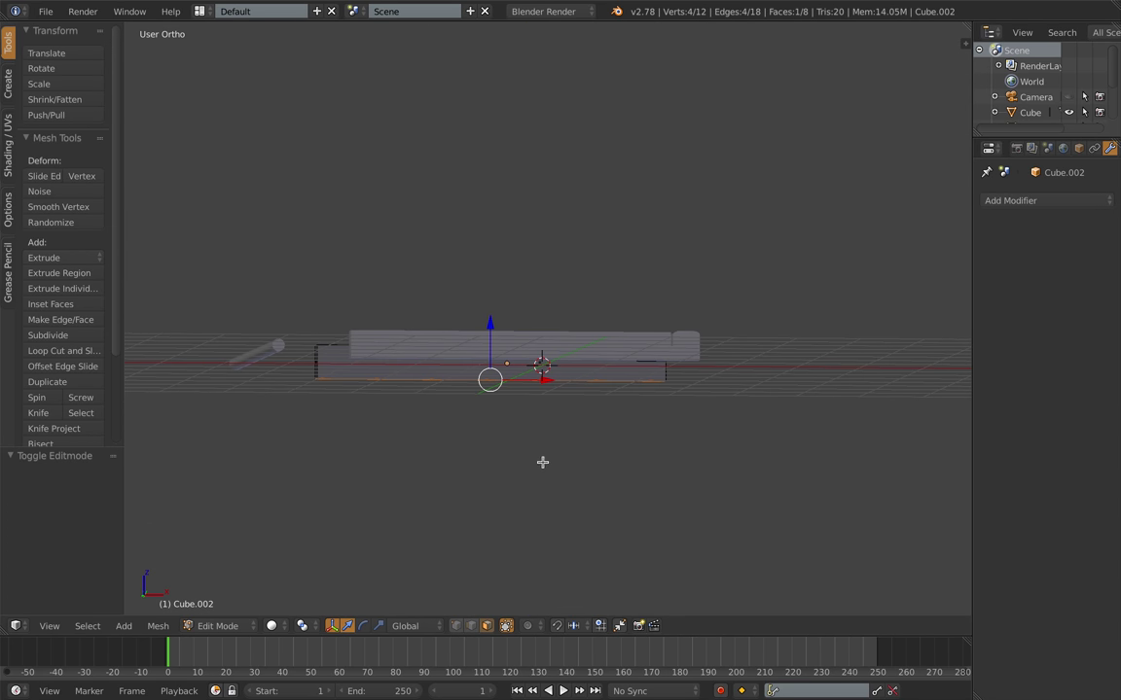
{"action": "key", "text": "KP_1"}
{"action": "left_click_drag", "start_coordinate": [515, 318], "coordinate": [516, 314]}
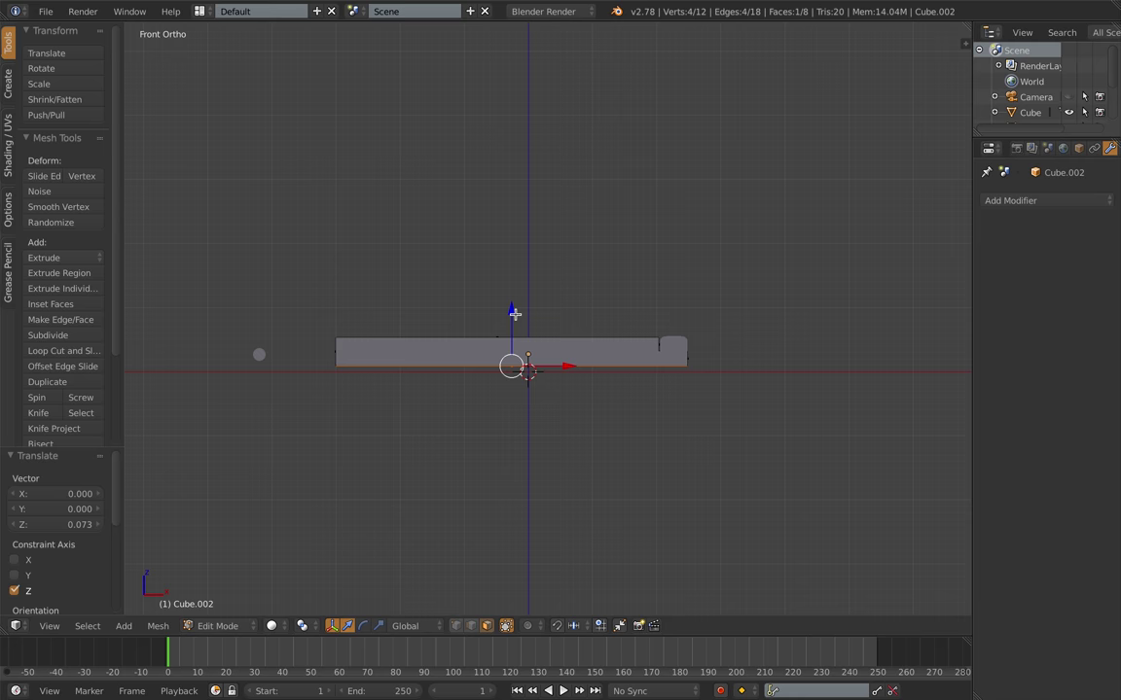
{"action": "middle_click_drag", "start_coordinate": [317, 369], "coordinate": [390, 380]}
{"action": "key", "text": "a"}
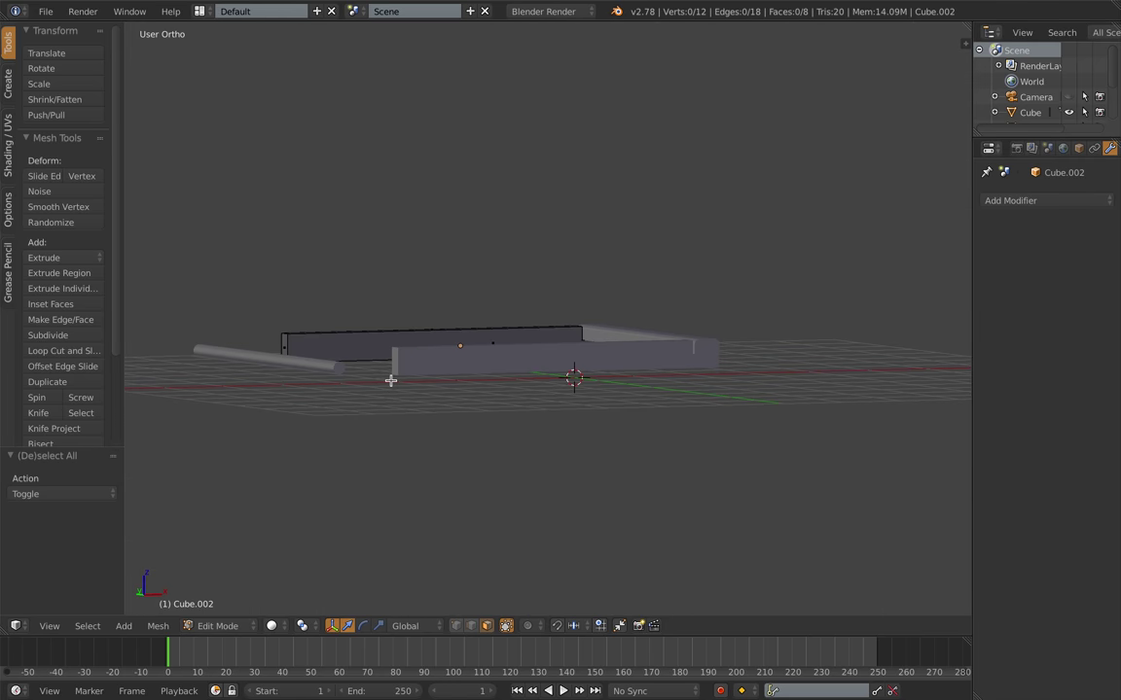
{"action": "key", "text": "Tab"}
{"action": "middle_click_drag", "start_coordinate": [390, 380], "coordinate": [131, 370]}
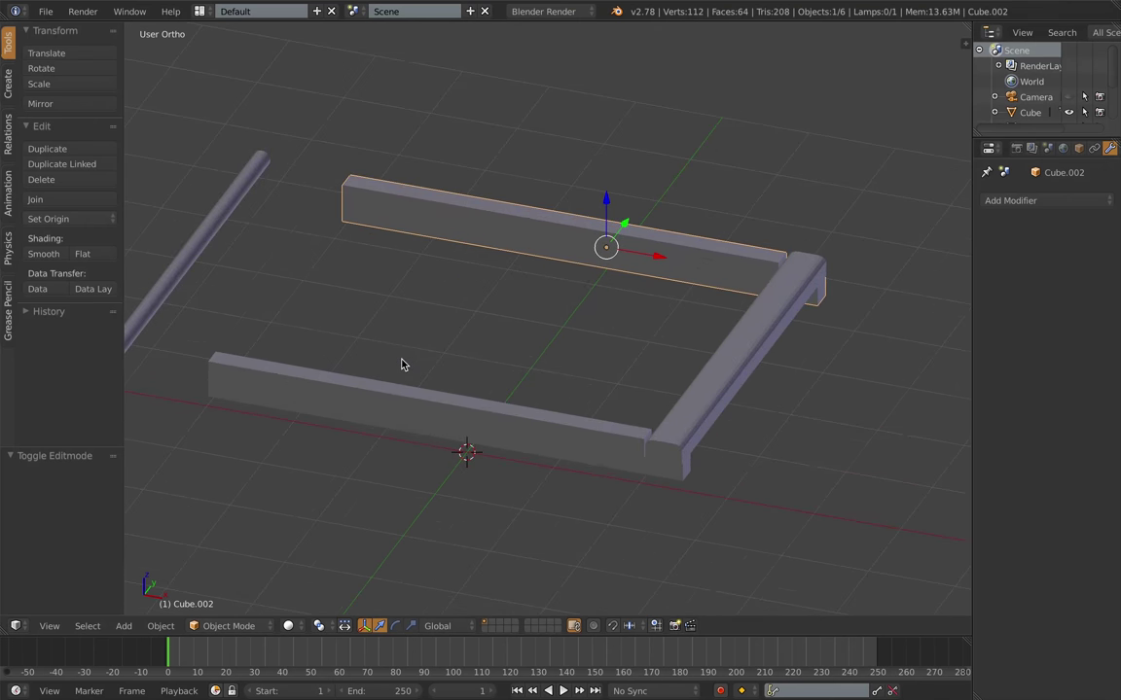
Step: Lower the front long bar's top face slightly along Z in Edit Mode
{"action": "middle_click_drag", "start_coordinate": [402, 363], "coordinate": [489, 370]}
{"action": "key", "text": "Tab"}
{"action": "right_click", "coordinate": [489, 371]}
{"action": "key", "text": "Tab"}
{"action": "key", "text": "Tab"}
{"action": "key", "text": "KP_1"}
{"action": "left_click_drag", "start_coordinate": [476, 289], "coordinate": [475, 294]}
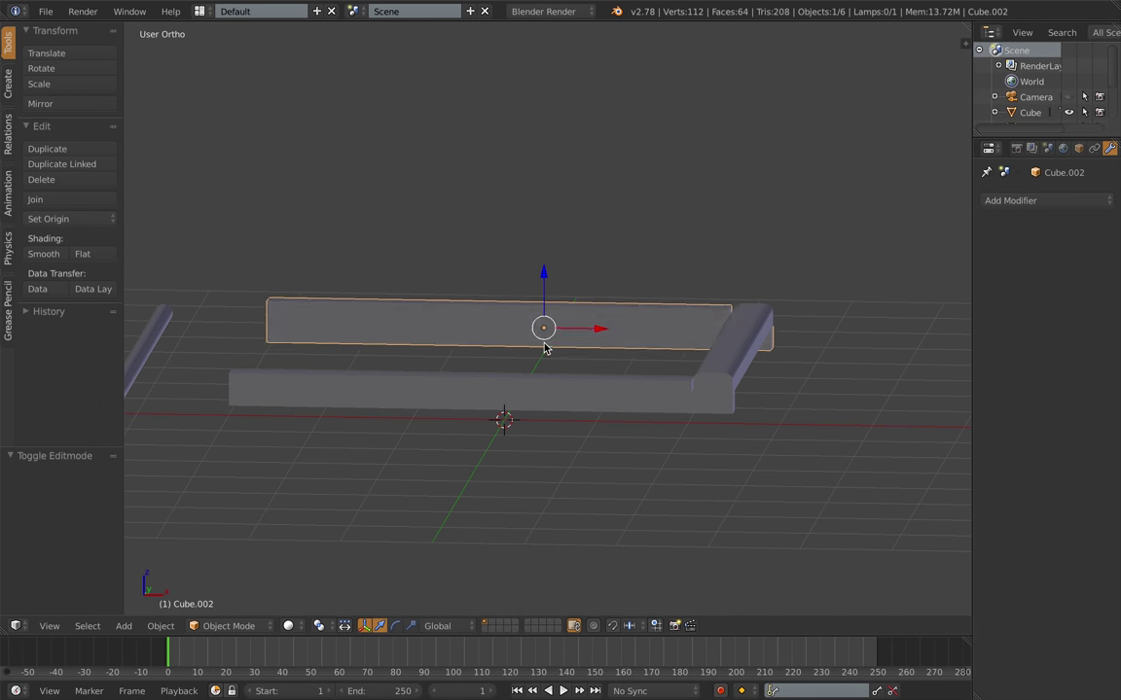
Step: Lower the rear long bar's top face about 0.067 along Z to match the front bar, and deselect everything in Object Mode
{"action": "key", "text": "Tab"}
{"action": "key", "text": "KP_1"}
{"action": "key", "text": "g"}
{"action": "key", "text": "z"}
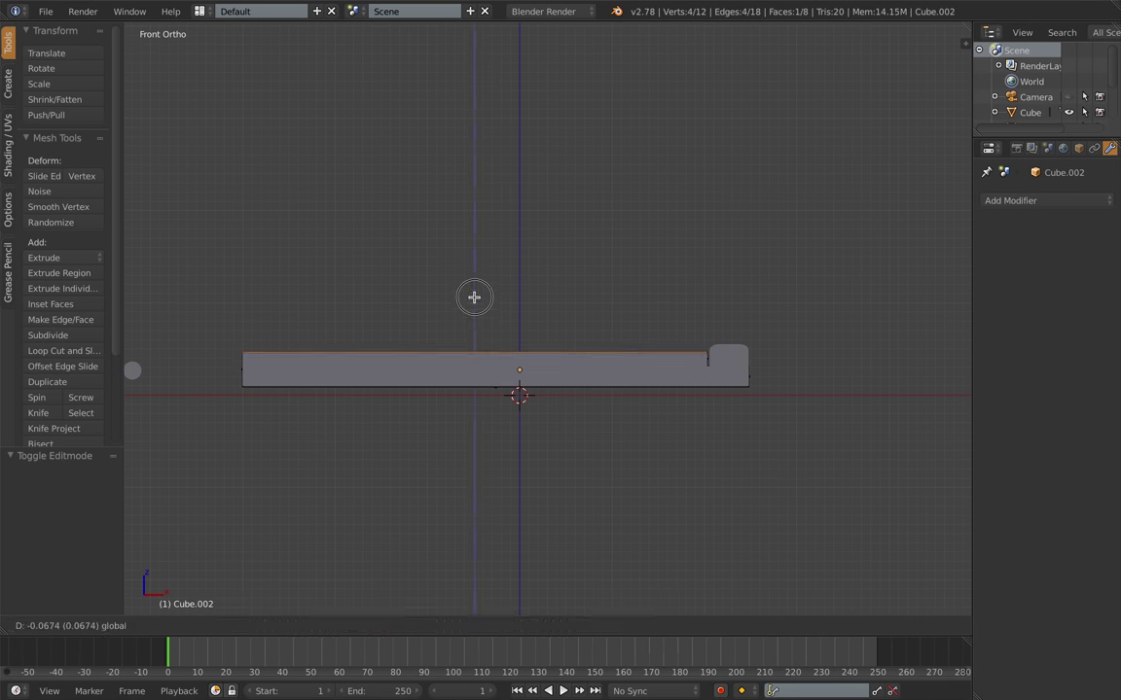
{"action": "left_click", "coordinate": [473, 348]}
{"action": "middle_click_drag", "start_coordinate": [470, 392], "coordinate": [508, 431]}
{"action": "key", "text": "Tab"}
{"action": "key", "text": "a"}
Step: Move the front long bar outward along negative Y to widen the frame
{"action": "scroll", "coordinate": [431, 408], "scroll_direction": "down", "scroll_amount": 2}
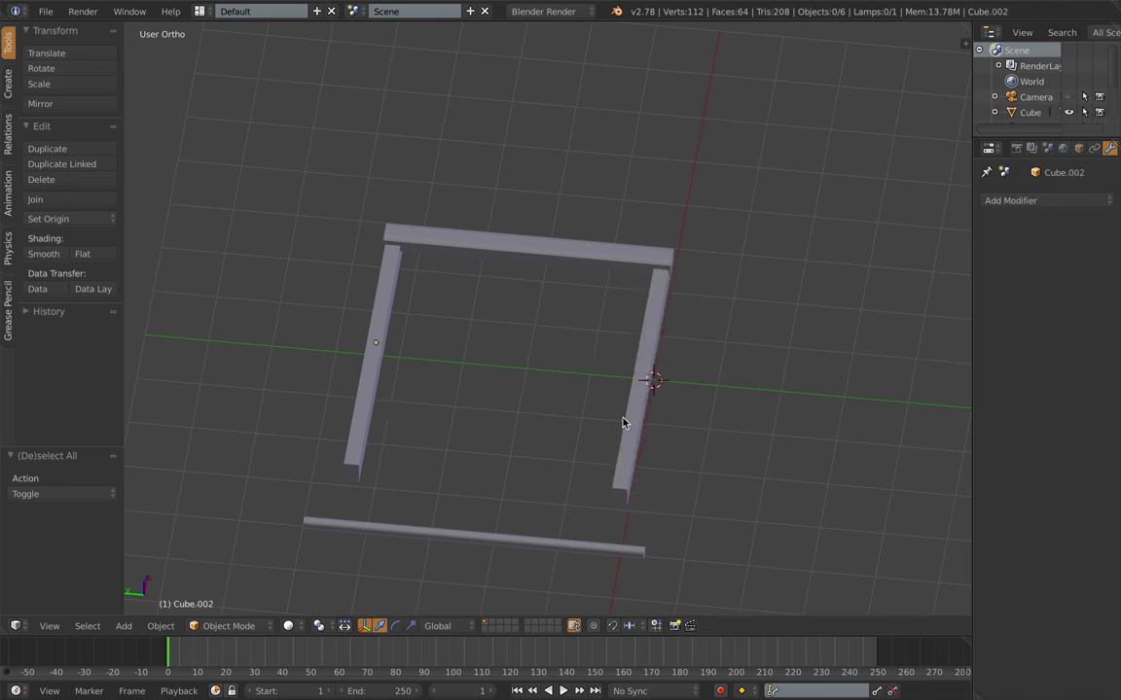
{"action": "right_click", "coordinate": [627, 416]}
{"action": "left_click_drag", "start_coordinate": [588, 364], "coordinate": [639, 368]}
Step: Shift the rounded crossbar -0.388 along Y and stretch it along Y by about 1.15 to span the widened frame
{"action": "right_click", "coordinate": [655, 265]}
{"action": "key", "text": "KP_7"}
{"action": "left_click_drag", "start_coordinate": [675, 231], "coordinate": [679, 257]}
{"action": "key", "text": "s"}
{"action": "key", "text": "y"}
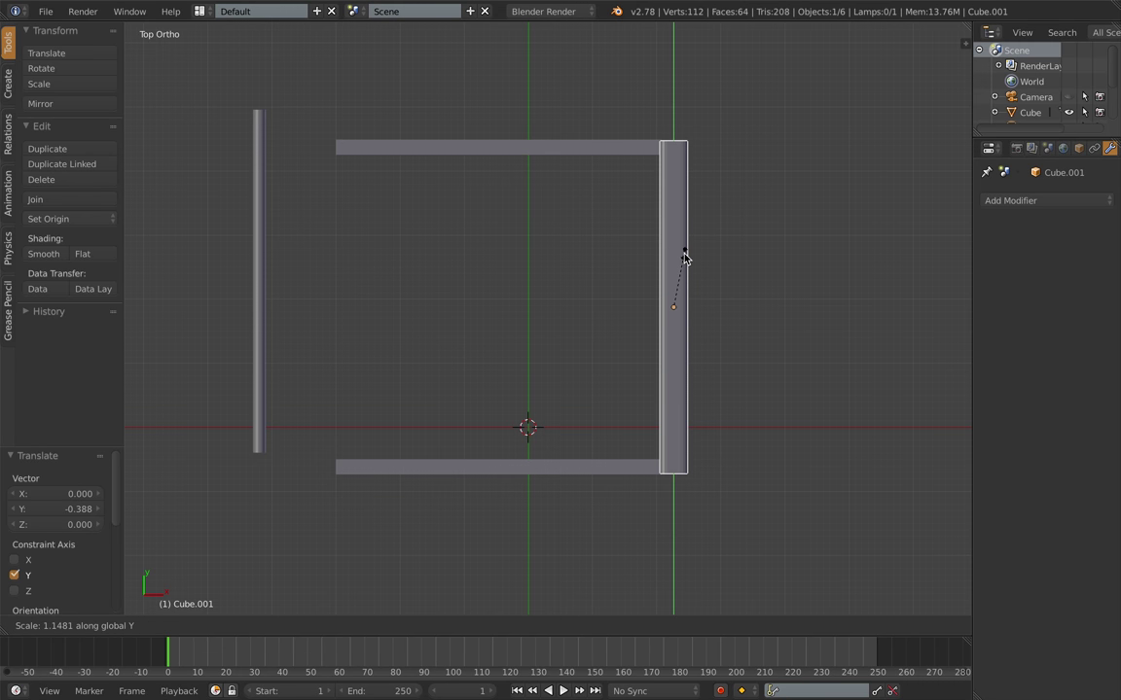
{"action": "left_click", "coordinate": [685, 251]}
Step: Fine-tune the crossbar's Y length to the outer faces of both long bars and deselect it
{"action": "middle_click_drag", "start_coordinate": [749, 380], "coordinate": [666, 330]}
{"action": "key", "text": "s"}
{"action": "key", "text": "y"}
{"action": "left_click", "coordinate": [675, 356]}
{"action": "middle_click_drag", "start_coordinate": [642, 399], "coordinate": [720, 397]}
{"action": "key", "text": "a"}
{"action": "scroll", "coordinate": [480, 381], "scroll_direction": "down", "scroll_amount": 3}
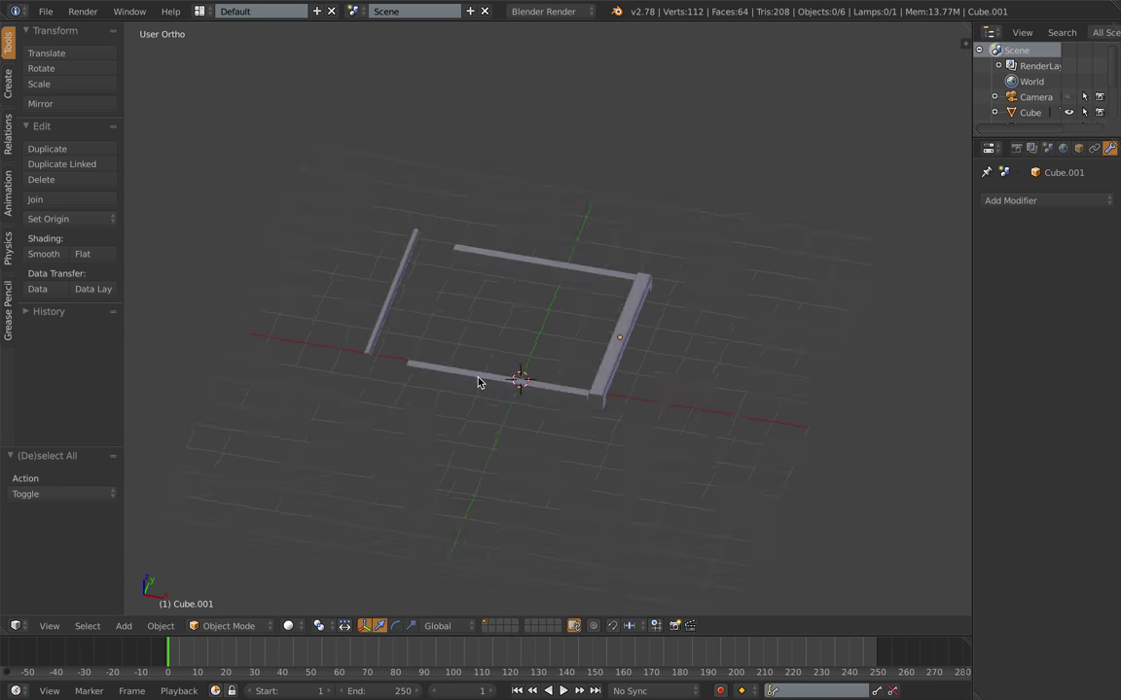
Step: Move the rod back along X onto the long bars' free ends and shift it -0.419 along Y
{"action": "right_click", "coordinate": [393, 313]}
{"action": "key", "text": "KP_7"}
{"action": "left_click_drag", "start_coordinate": [434, 299], "coordinate": [490, 306]}
{"action": "left_click_drag", "start_coordinate": [439, 246], "coordinate": [441, 260]}
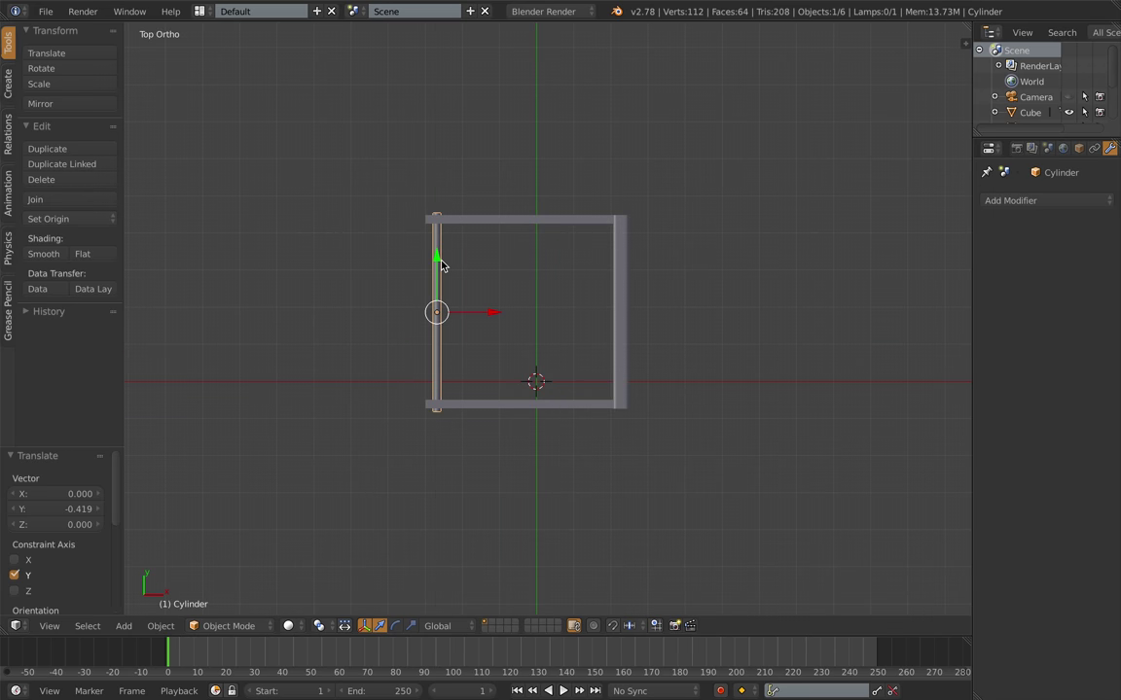
Step: Lengthen the rod along Y well past both long bars, shift it -0.049 along Y and deselect it
{"action": "key", "text": "s"}
{"action": "key", "text": "y"}
{"action": "left_click", "coordinate": [464, 256]}
{"action": "key", "text": "ctrl+Left"}
{"action": "key", "text": "ctrl+Right"}
{"action": "middle_click_drag", "start_coordinate": [517, 330], "coordinate": [466, 220]}
{"action": "scroll", "coordinate": [351, 364], "scroll_direction": "up", "scroll_amount": 3}
{"action": "key", "text": "KP_7"}
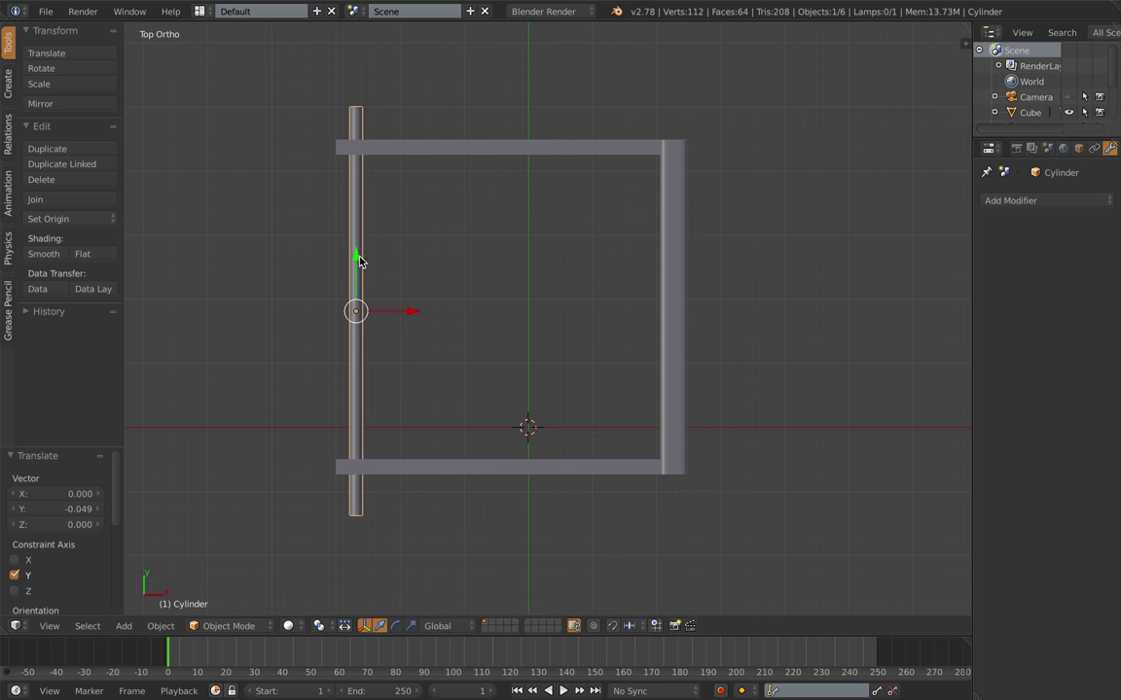
{"action": "middle_click_drag", "start_coordinate": [353, 260], "coordinate": [497, 301]}
{"action": "key", "text": "a"}
Step: Cut the rod hole in the front long bar with a Boolean Difference modifier targeting the rod, and apply it
{"action": "left_click", "coordinate": [1042, 204]}
{"action": "left_click", "coordinate": [719, 246]}
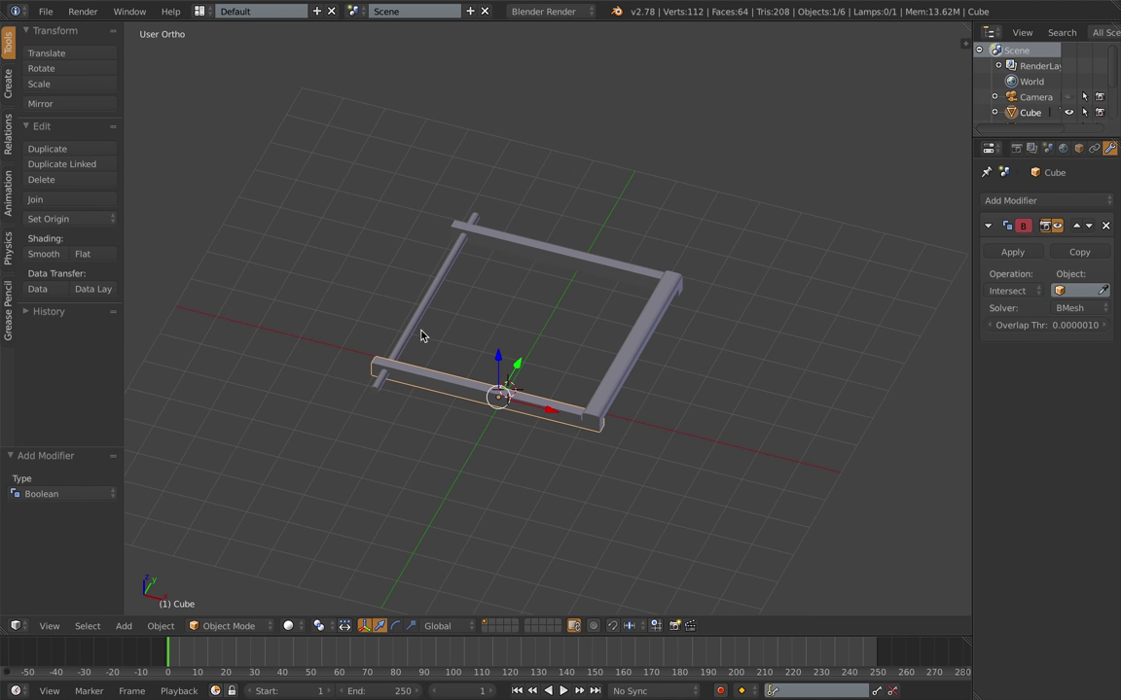
{"action": "left_click", "coordinate": [1009, 291]}
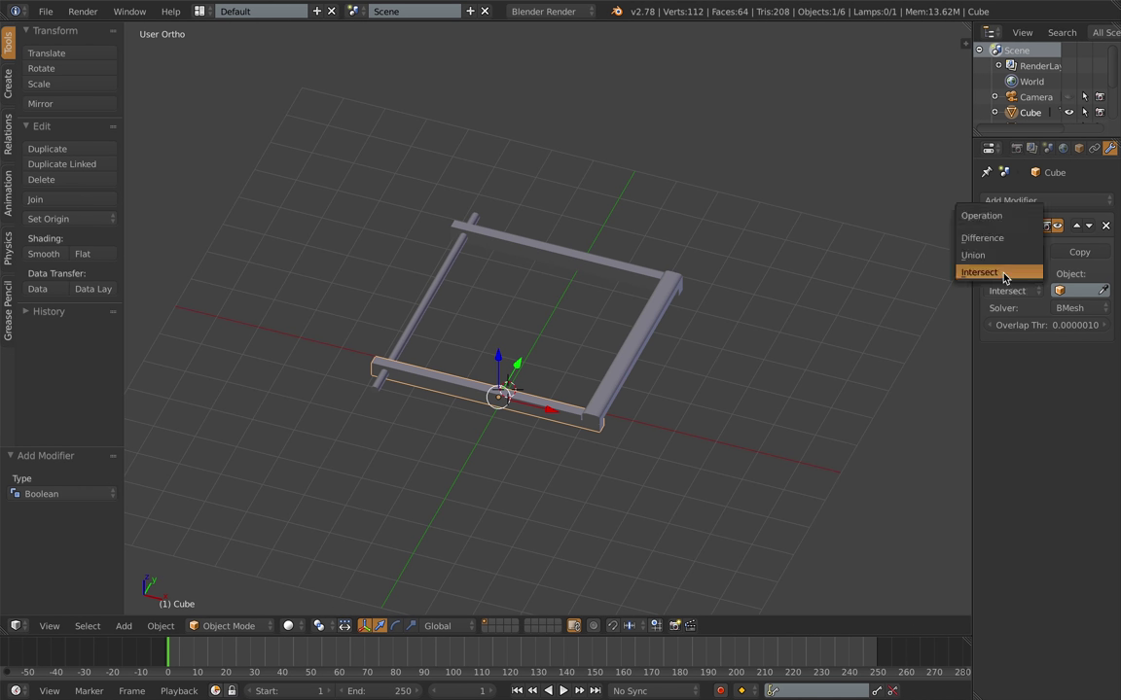
{"action": "left_click", "coordinate": [1002, 239]}
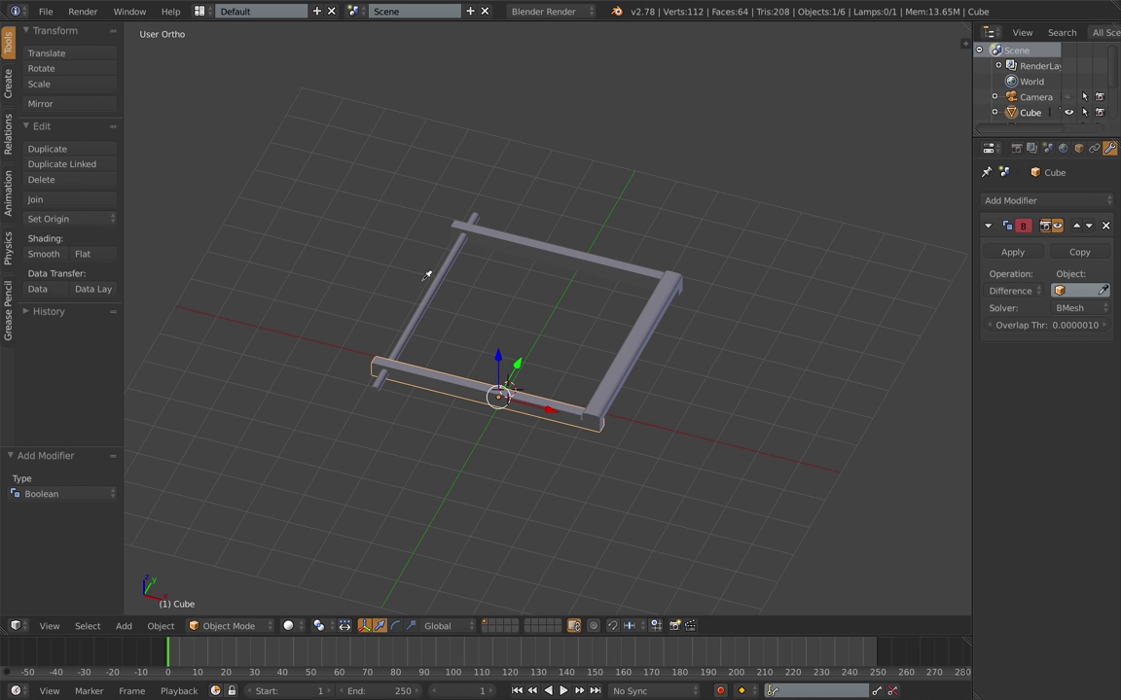
{"action": "left_click", "coordinate": [1031, 256]}
Step: Add a Boolean modifier to the rear long bar with the rod as its object
{"action": "right_click", "coordinate": [533, 259]}
{"action": "left_click", "coordinate": [1042, 202]}
{"action": "left_click", "coordinate": [785, 271]}
{"action": "left_click", "coordinate": [440, 279]}
{"action": "left_click", "coordinate": [1020, 253]}
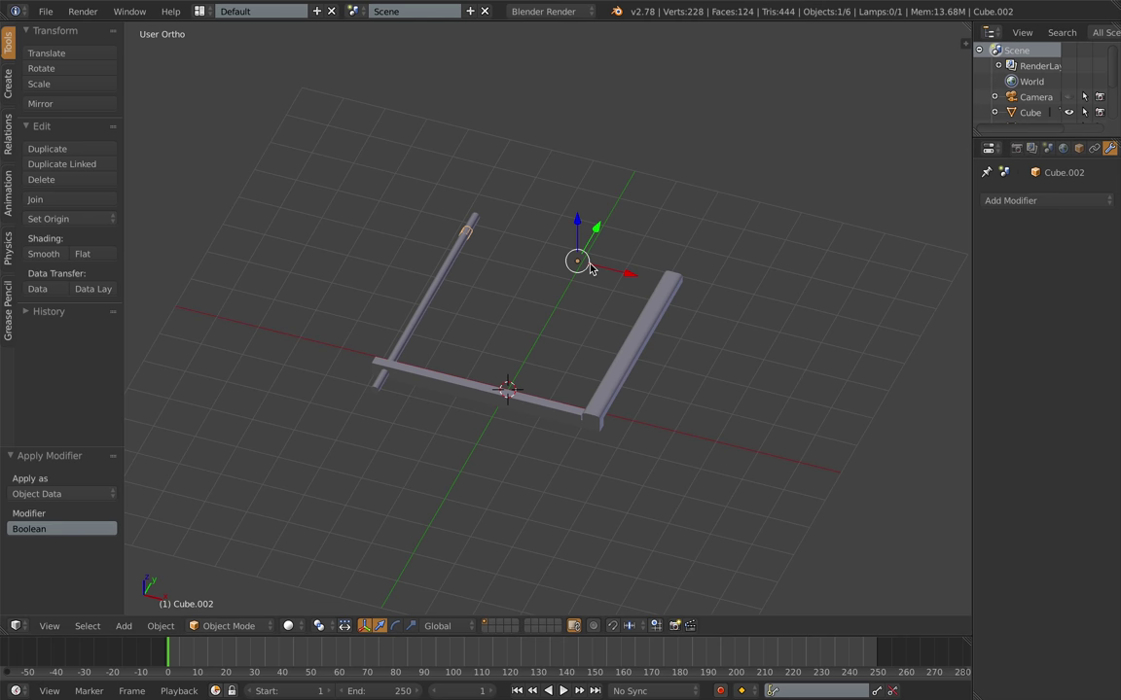
{"action": "key", "text": "ctrl+z"}
{"action": "key", "text": "ctrl+z"}
Step: Set the rear long bar's Boolean modifier to Difference, apply it and deselect the bar
{"action": "left_click", "coordinate": [1009, 291]}
{"action": "left_click", "coordinate": [1002, 239]}
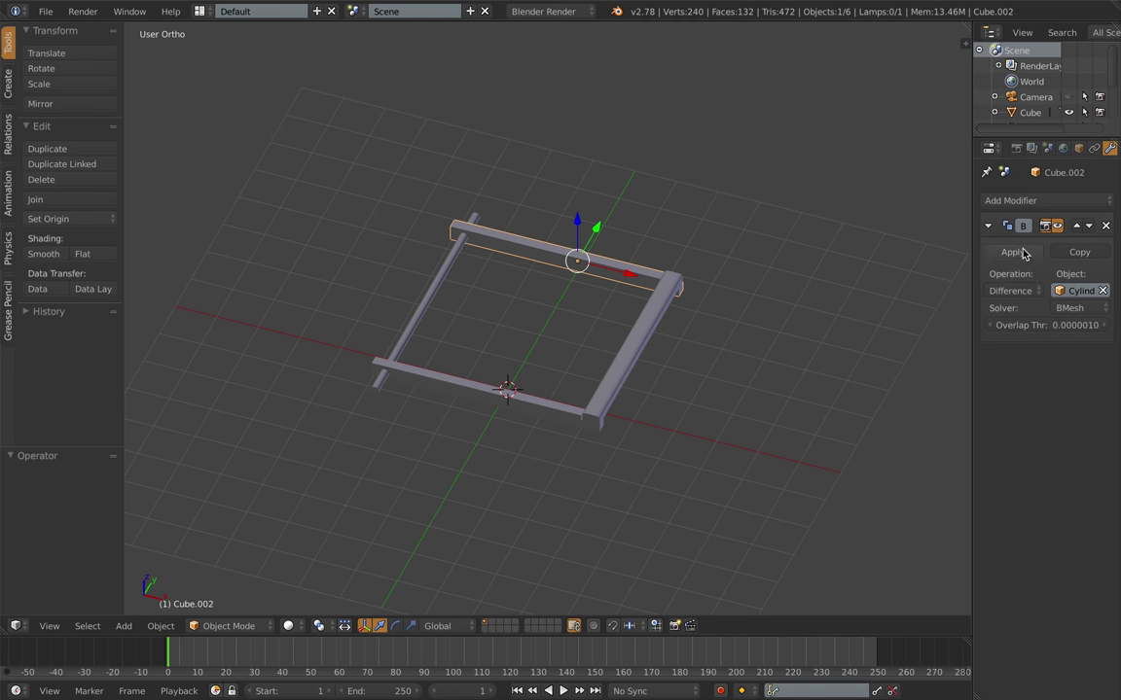
{"action": "left_click", "coordinate": [1021, 253]}
{"action": "key", "text": "a"}
Step: Try sliding the rod along X, then inspect the rod joints in both long bars
{"action": "right_click", "coordinate": [429, 304]}
{"action": "left_click_drag", "start_coordinate": [479, 319], "coordinate": [472, 319]}
{"action": "middle_click_drag", "start_coordinate": [472, 319], "coordinate": [541, 337]}
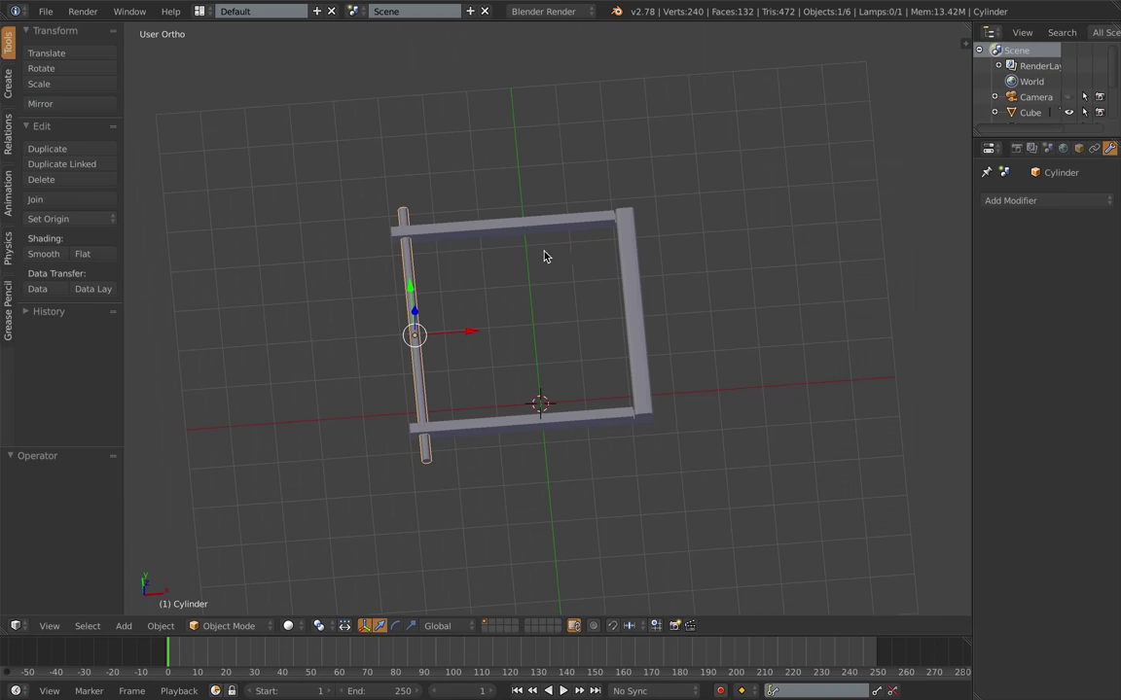
{"action": "middle_click_drag", "start_coordinate": [545, 256], "coordinate": [539, 320]}
{"action": "key", "text": "a"}
{"action": "middle_click_drag", "start_coordinate": [344, 309], "coordinate": [555, 367]}
Step: Undo the Boolean cuts in both long bars and move the rod -1.194 along X beyond the bars' free ends
{"action": "key", "text": "ctrl+z"}
{"action": "key", "text": "ctrl+z"}
{"action": "key", "text": "ctrl+z"}
{"action": "key", "text": "ctrl+z"}
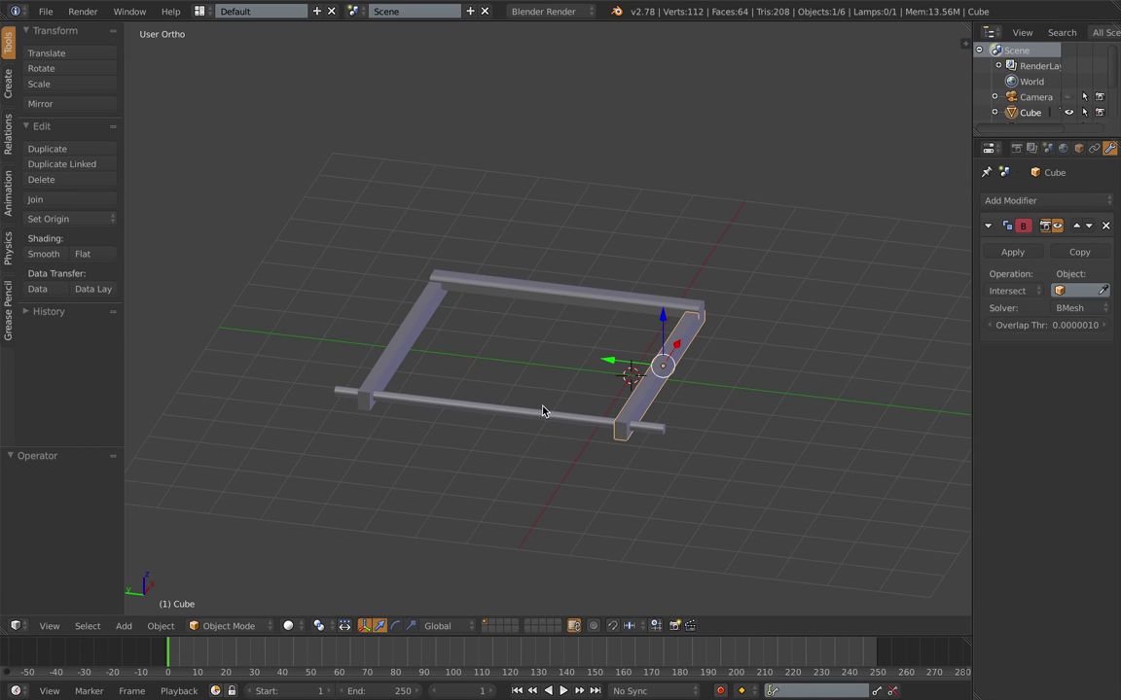
{"action": "key", "text": "KP_7"}
{"action": "middle_click_drag", "start_coordinate": [410, 335], "coordinate": [470, 230]}
Step: Lengthen the rear long bar by moving its free-end face along X just past the rod
{"action": "right_click", "coordinate": [469, 246]}
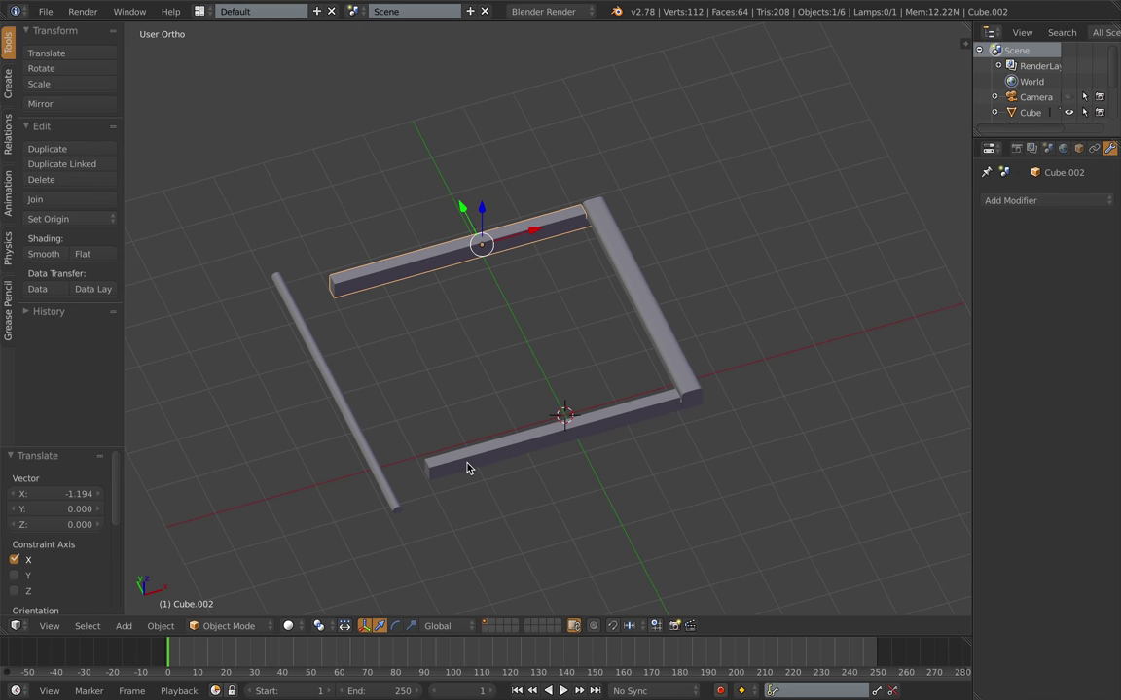
{"action": "key", "text": "Tab"}
{"action": "left_click_drag", "start_coordinate": [384, 272], "coordinate": [329, 292]}
{"action": "key", "text": "KP_1"}
{"action": "left_click_drag", "start_coordinate": [368, 351], "coordinate": [372, 351]}
{"action": "right_click", "coordinate": [403, 352]}
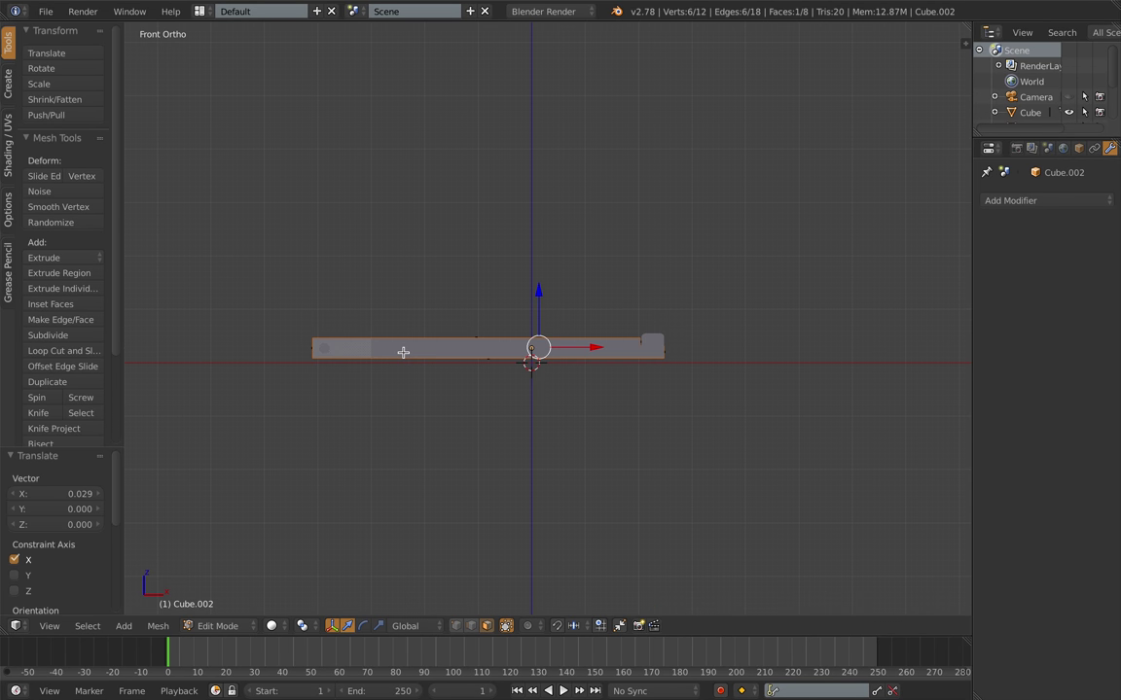
Step: Lengthen the front long bar by moving its free-end face along X just past the rod, level with the rear bar
{"action": "key", "text": "Tab"}
{"action": "right_click", "coordinate": [409, 355]}
{"action": "middle_click_drag", "start_coordinate": [425, 363], "coordinate": [476, 406]}
{"action": "key", "text": "Tab"}
{"action": "key", "text": "KP_1"}
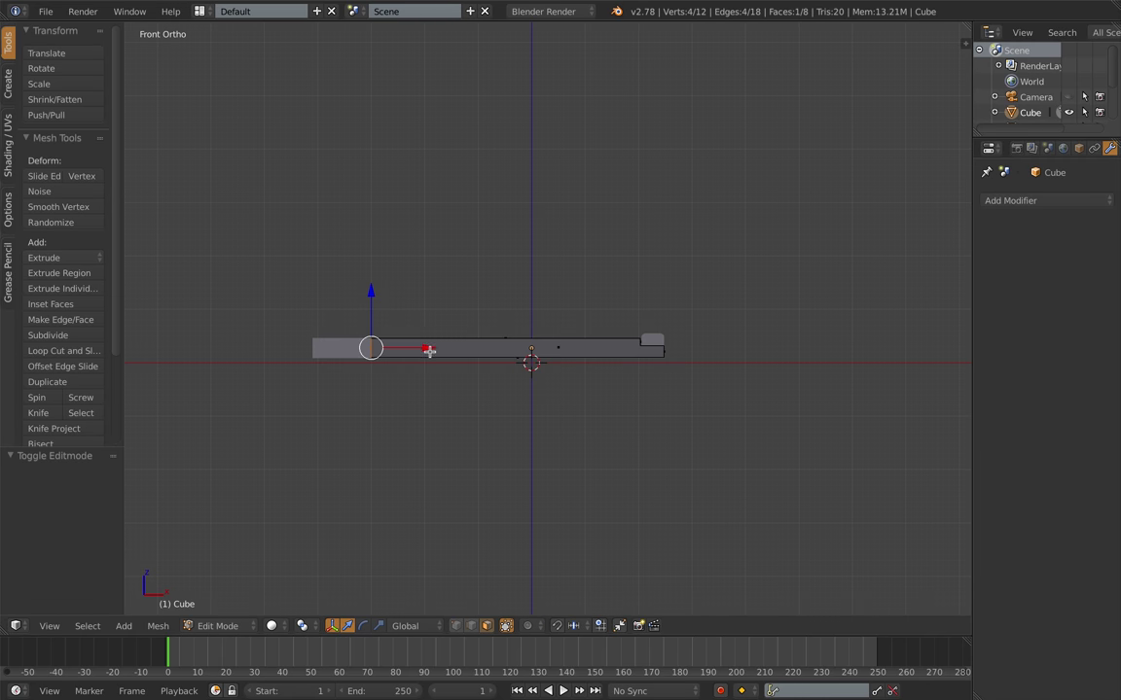
{"action": "left_click_drag", "start_coordinate": [428, 352], "coordinate": [369, 357]}
{"action": "middle_click_drag", "start_coordinate": [367, 361], "coordinate": [338, 428]}
{"action": "key", "text": "Tab"}
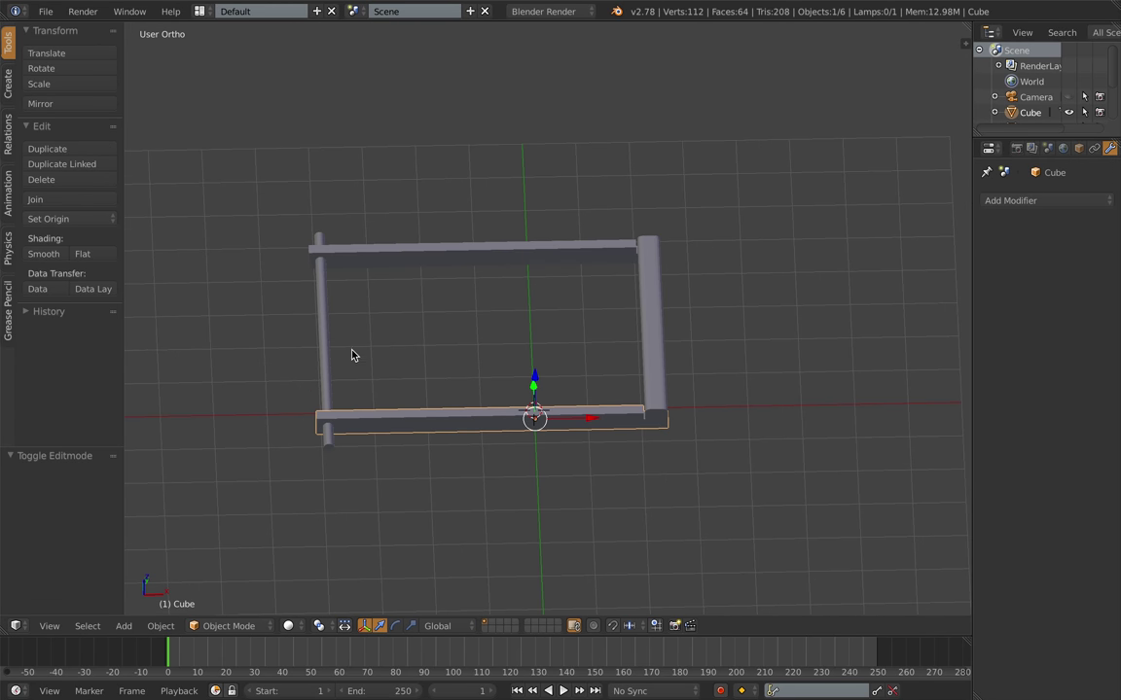
Step: Move the front long bar's free-end face slightly farther out along X
{"action": "middle_click_drag", "start_coordinate": [353, 355], "coordinate": [409, 306]}
{"action": "key", "text": "Tab"}
{"action": "key", "text": "Tab"}
{"action": "middle_click_drag", "start_coordinate": [425, 414], "coordinate": [570, 437]}
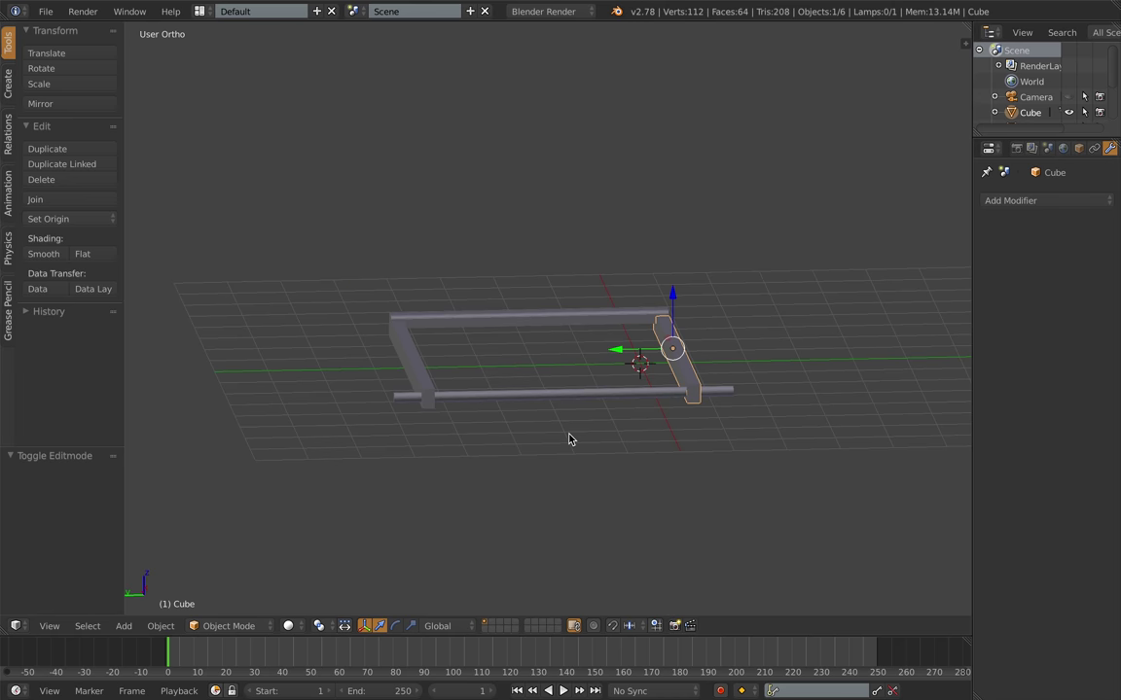
{"action": "key", "text": "Tab"}
{"action": "middle_click_drag", "start_coordinate": [685, 419], "coordinate": [630, 402]}
{"action": "key", "text": "KP_1"}
{"action": "left_click_drag", "start_coordinate": [370, 350], "coordinate": [360, 351]}
{"action": "middle_click_drag", "start_coordinate": [265, 341], "coordinate": [312, 358]}
{"action": "key", "text": "Tab"}
Step: Move the rear long bar's free-end face slightly farther out along X to match the front bar
{"action": "right_click", "coordinate": [330, 361]}
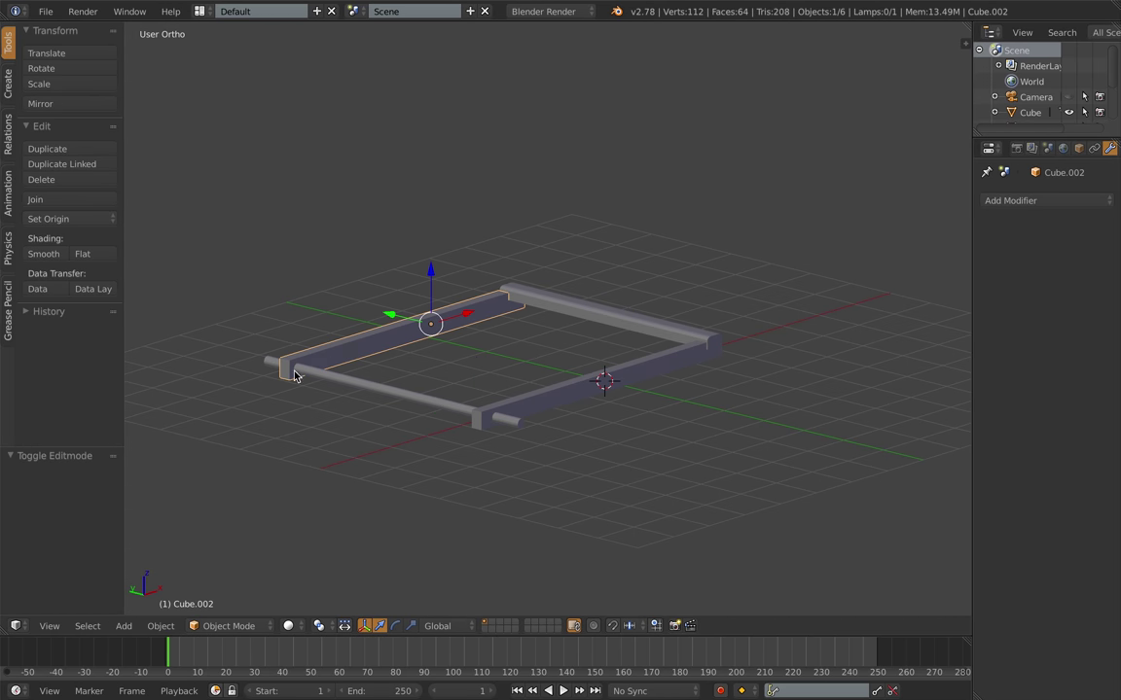
{"action": "key", "text": "Tab"}
{"action": "middle_click_drag", "start_coordinate": [365, 398], "coordinate": [348, 400]}
{"action": "key", "text": "KP_1"}
{"action": "left_click_drag", "start_coordinate": [368, 350], "coordinate": [358, 350]}
{"action": "middle_click_drag", "start_coordinate": [362, 378], "coordinate": [413, 430]}
{"action": "key", "text": "Tab"}
Step: Cut the rod hole in the lengthened front long bar with a Boolean Difference modifier targeting the rod, and apply it
{"action": "right_click", "coordinate": [556, 459], "text": "shift"}
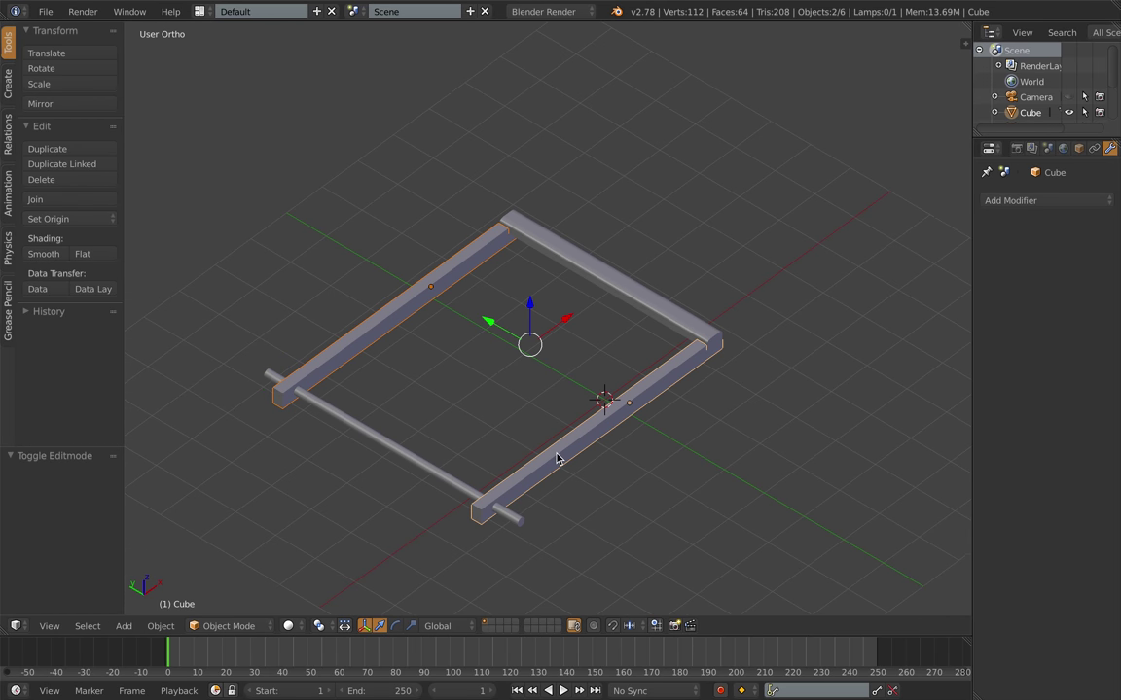
{"action": "left_click_drag", "start_coordinate": [432, 424], "coordinate": [424, 431]}
{"action": "middle_click_drag", "start_coordinate": [478, 453], "coordinate": [449, 404]}
{"action": "left_click", "coordinate": [1064, 206]}
{"action": "left_click", "coordinate": [878, 287]}
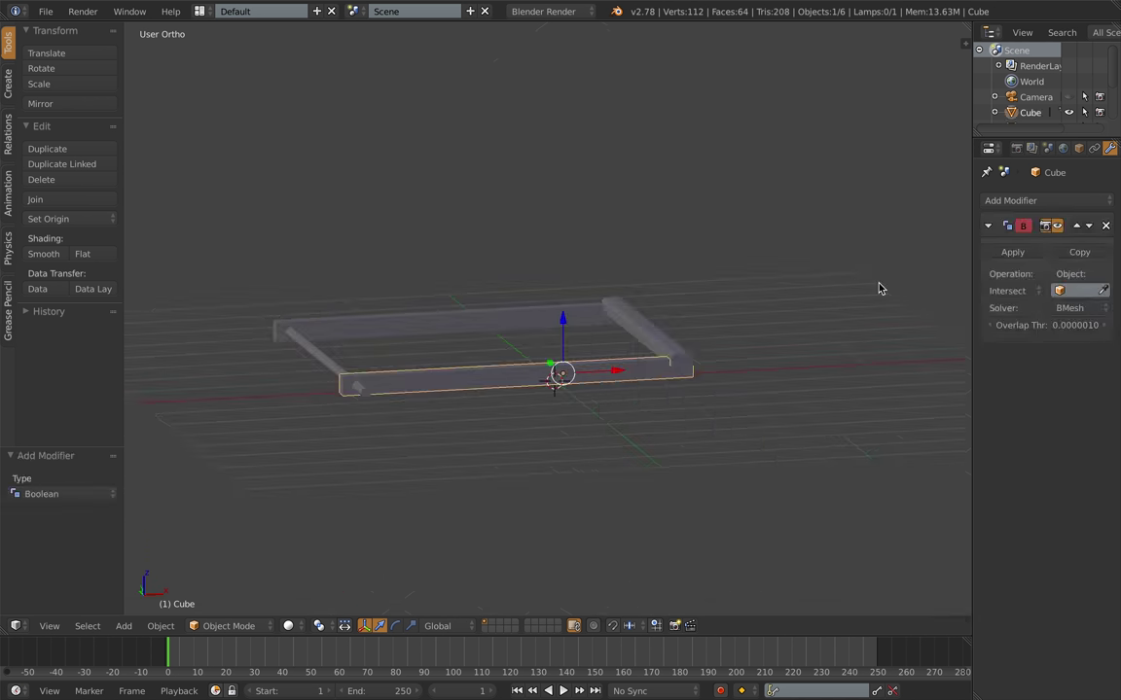
{"action": "left_click", "coordinate": [327, 362]}
{"action": "left_click_drag", "start_coordinate": [1015, 291], "coordinate": [1005, 223]}
{"action": "left_click", "coordinate": [1011, 252]}
Step: Cut the rod hole in the lengthened rear long bar with a Boolean Difference modifier targeting the rod, and apply it
{"action": "right_click", "coordinate": [511, 318]}
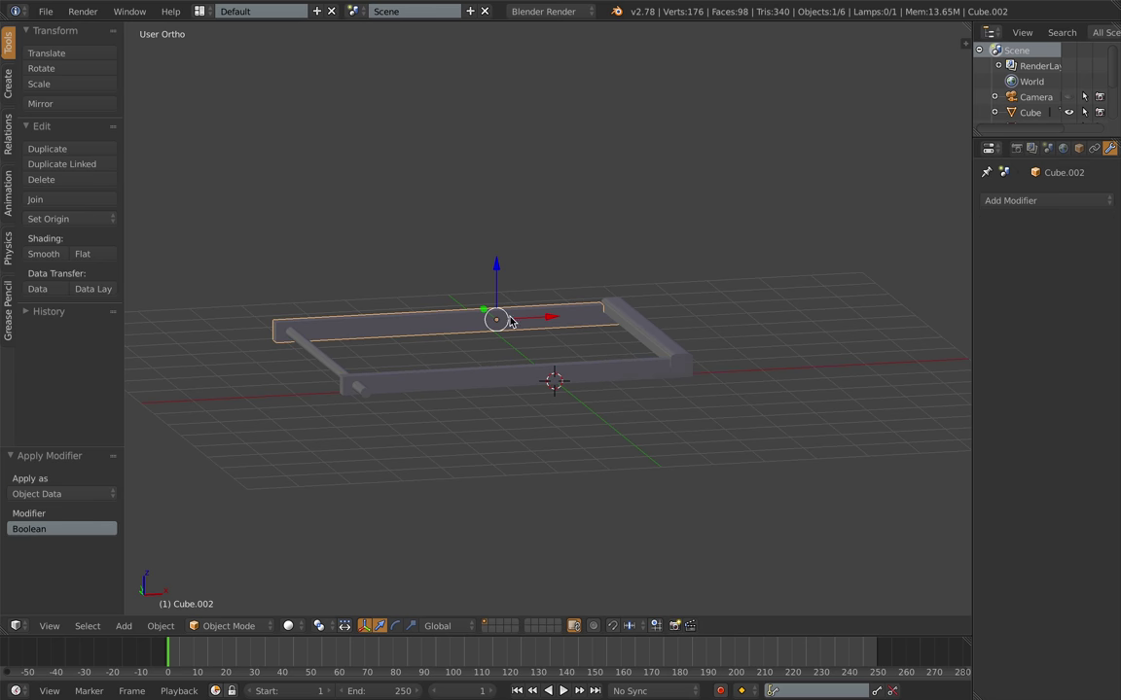
{"action": "left_click", "coordinate": [1045, 200]}
{"action": "left_click", "coordinate": [803, 269]}
{"action": "left_click", "coordinate": [1103, 291]}
{"action": "left_click", "coordinate": [316, 358]}
{"action": "left_click", "coordinate": [1012, 291]}
{"action": "left_click", "coordinate": [1006, 222]}
{"action": "left_click", "coordinate": [1005, 251]}
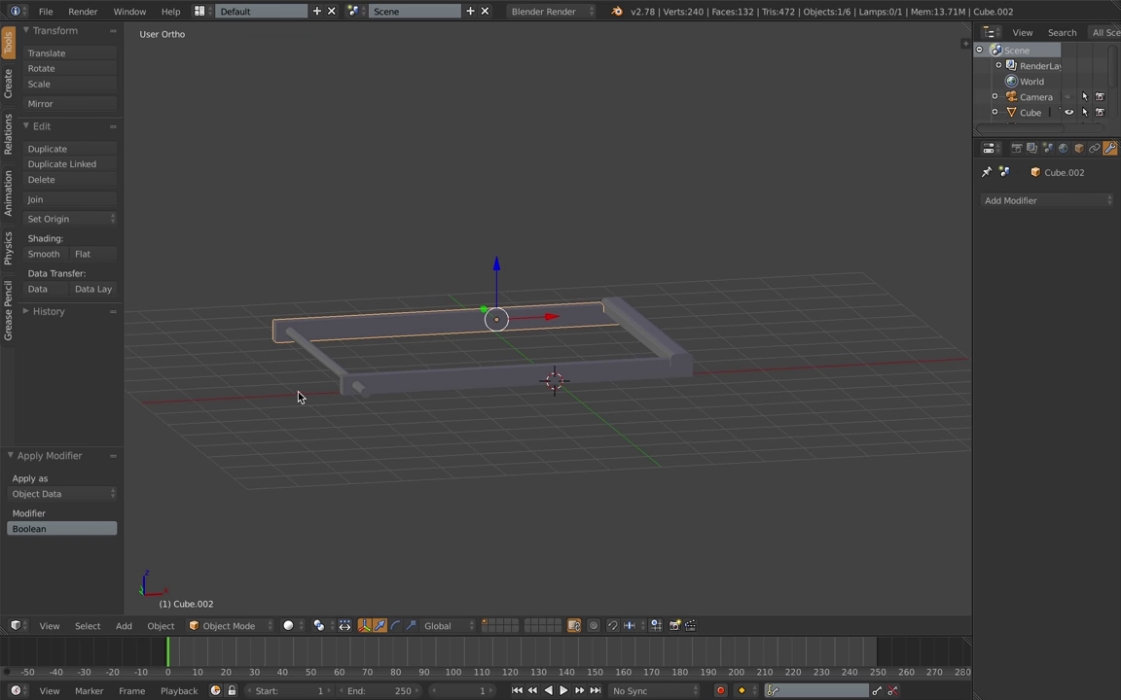
Step: Slide the rod along X out of the bars to check the holes, undo the move and deselect the rod
{"action": "right_click", "coordinate": [318, 363]}
{"action": "left_click_drag", "start_coordinate": [377, 356], "coordinate": [334, 358]}
{"action": "middle_click_drag", "start_coordinate": [452, 391], "coordinate": [406, 398]}
{"action": "key", "text": "ctrl+z"}
{"action": "scroll", "coordinate": [428, 360], "scroll_direction": "down", "scroll_amount": 2}
{"action": "middle_click_drag", "start_coordinate": [462, 291], "coordinate": [485, 315]}
{"action": "key", "text": "a"}
{"action": "scroll", "coordinate": [457, 354], "scroll_direction": "down", "scroll_amount": 2}
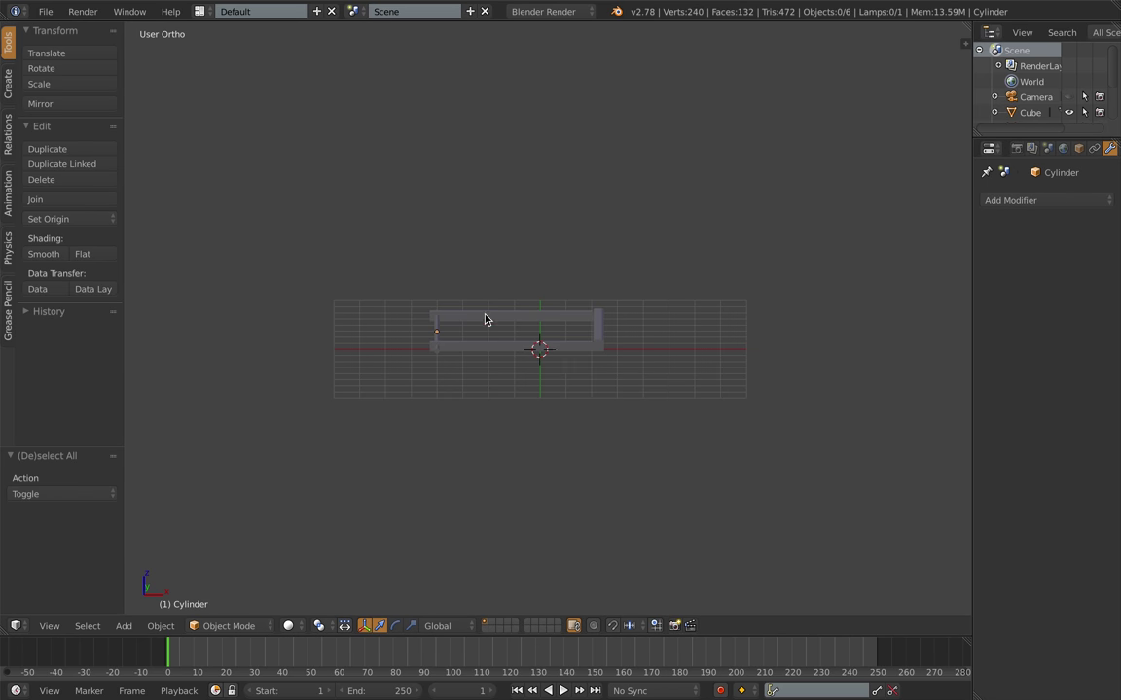
Step: Scale the whole frame down uniformly to about half its size and deselect it
{"action": "scroll", "coordinate": [449, 363], "scroll_direction": "up", "scroll_amount": 5}
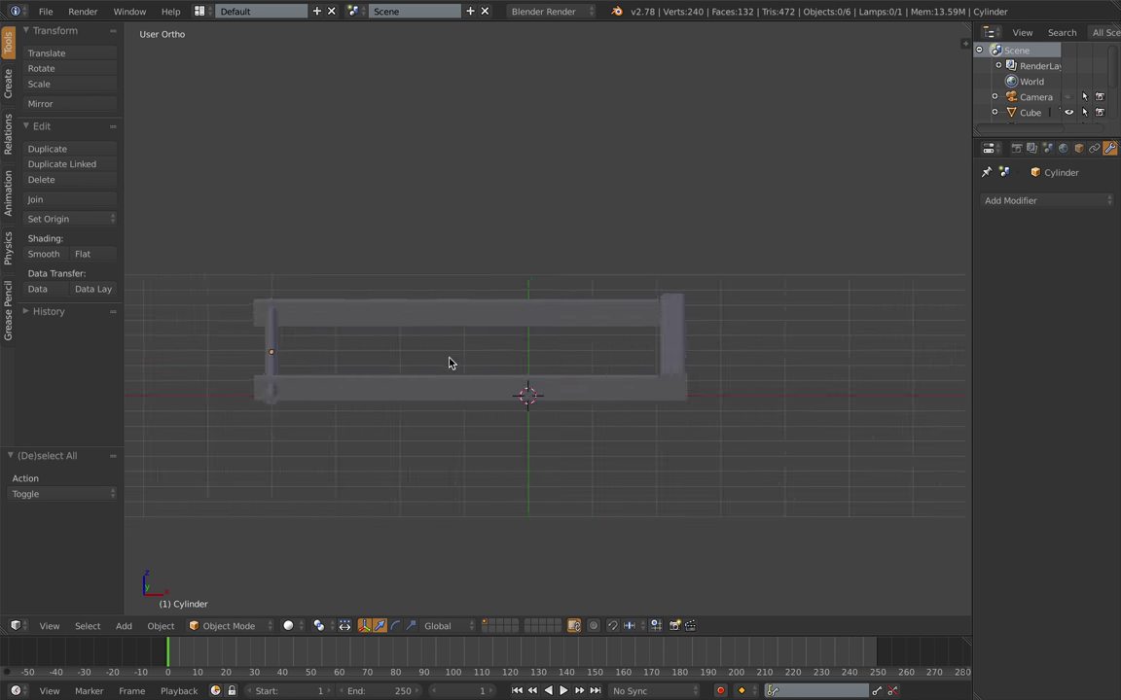
{"action": "scroll", "coordinate": [450, 363], "scroll_direction": "up", "scroll_amount": 1}
{"action": "middle_click_drag", "start_coordinate": [451, 362], "coordinate": [453, 377]}
{"action": "key", "text": "a"}
{"action": "scroll", "coordinate": [458, 376], "scroll_direction": "down", "scroll_amount": 2}
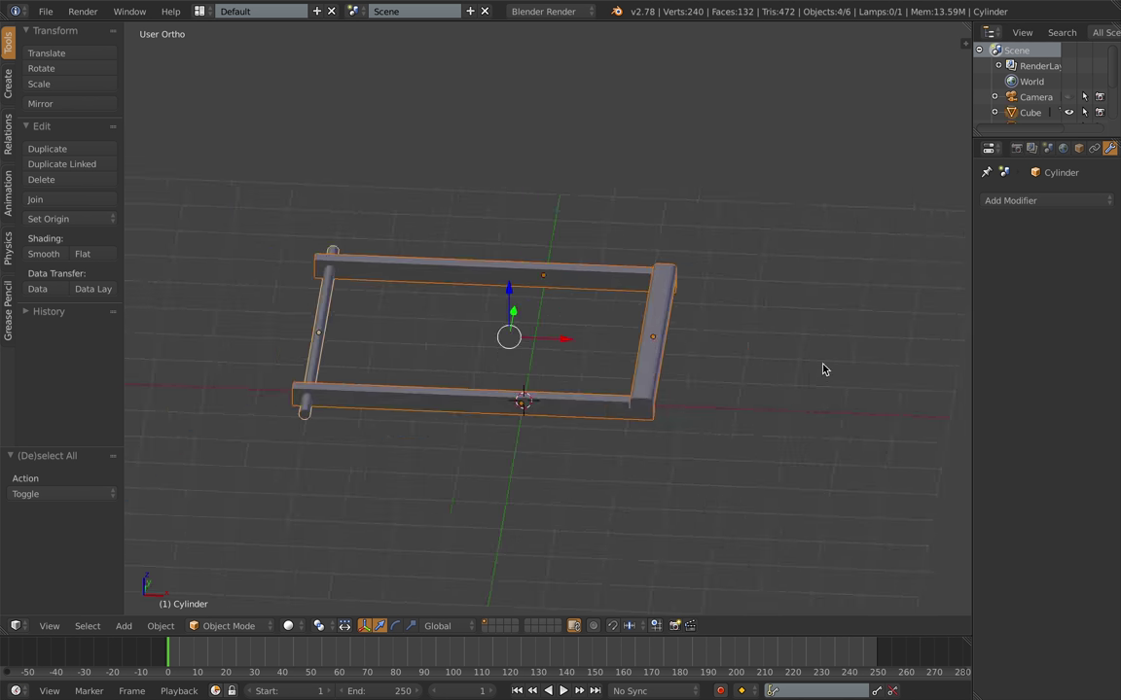
{"action": "key", "text": "s"}
{"action": "left_click", "coordinate": [669, 372]}
{"action": "middle_click_drag", "start_coordinate": [669, 372], "coordinate": [448, 394]}
{"action": "key", "text": "a"}
Step: Duplicate the notched long bar and place the copy along Y in front of the frame
{"action": "key", "text": "shift+d"}
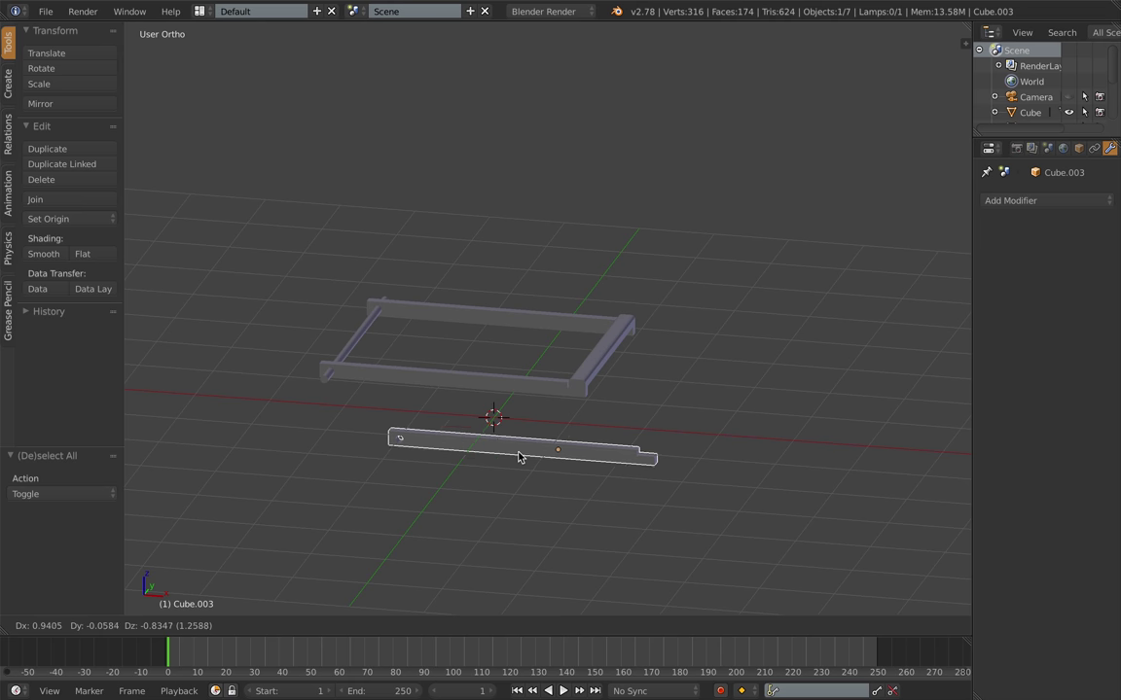
{"action": "key", "text": "y"}
{"action": "left_click", "coordinate": [483, 497]}
{"action": "scroll", "coordinate": [498, 495], "scroll_direction": "up", "scroll_amount": 3}
{"action": "middle_click_drag", "start_coordinate": [398, 364], "coordinate": [393, 348]}
{"action": "key", "text": "a"}
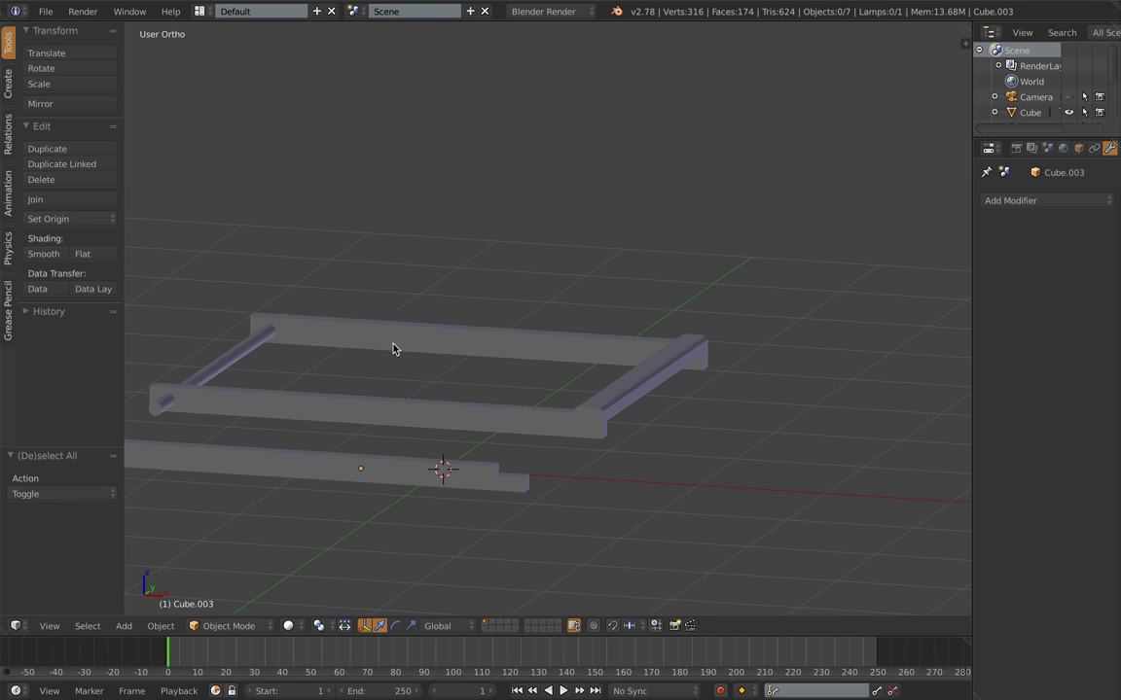
Step: Hide everything except the copied bar and examine its mesh in Edit Mode
{"action": "key", "text": "a"}
{"action": "right_click", "coordinate": [361, 476], "text": "shift"}
{"action": "key", "text": "h"}
{"action": "middle_click_drag", "start_coordinate": [420, 465], "coordinate": [508, 360]}
{"action": "scroll", "coordinate": [586, 368], "scroll_direction": "up", "scroll_amount": 2}
{"action": "right_click", "coordinate": [588, 344]}
{"action": "key", "text": "Tab"}
{"action": "key", "text": "a"}
{"action": "scroll", "coordinate": [505, 354], "scroll_direction": "down", "scroll_amount": 2}
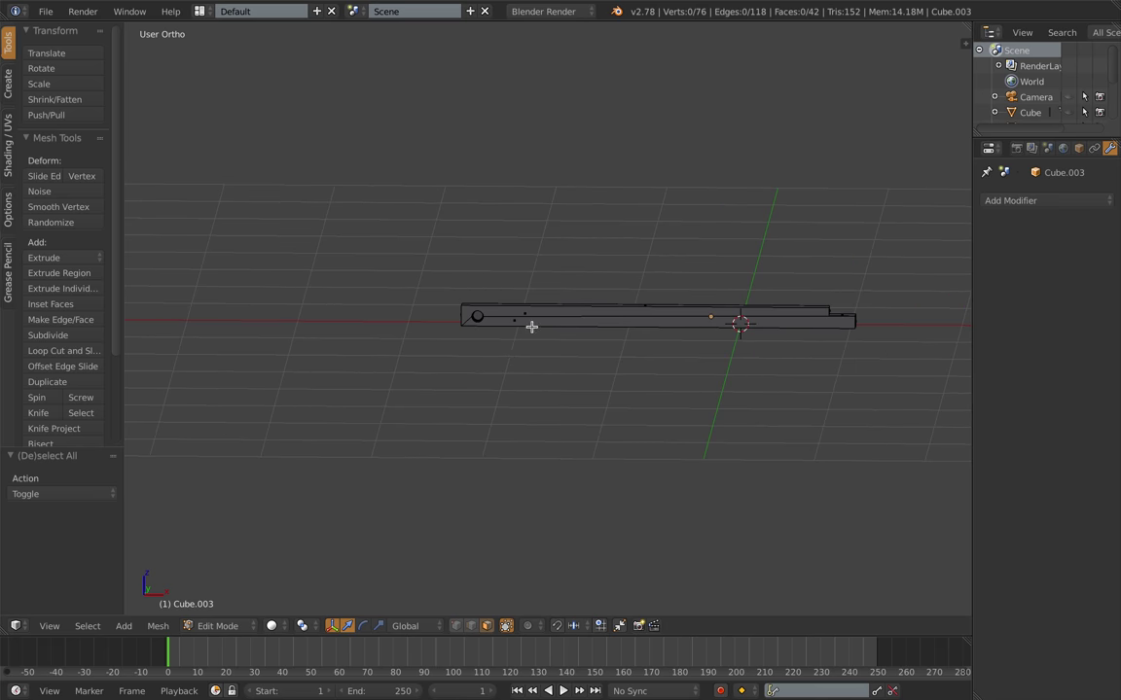
Step: Leave Edit Mode and delete the copied long bar
{"action": "key", "text": "Tab"}
{"action": "key", "text": "x"}
{"action": "left_click", "coordinate": [532, 328]}
Step: Unhide all objects and delete the camera and the lamp
{"action": "key", "text": "alt+h"}
{"action": "scroll", "coordinate": [533, 333], "scroll_direction": "down", "scroll_amount": 6}
{"action": "right_click", "coordinate": [882, 174]}
{"action": "right_click", "coordinate": [766, 103], "text": "shift"}
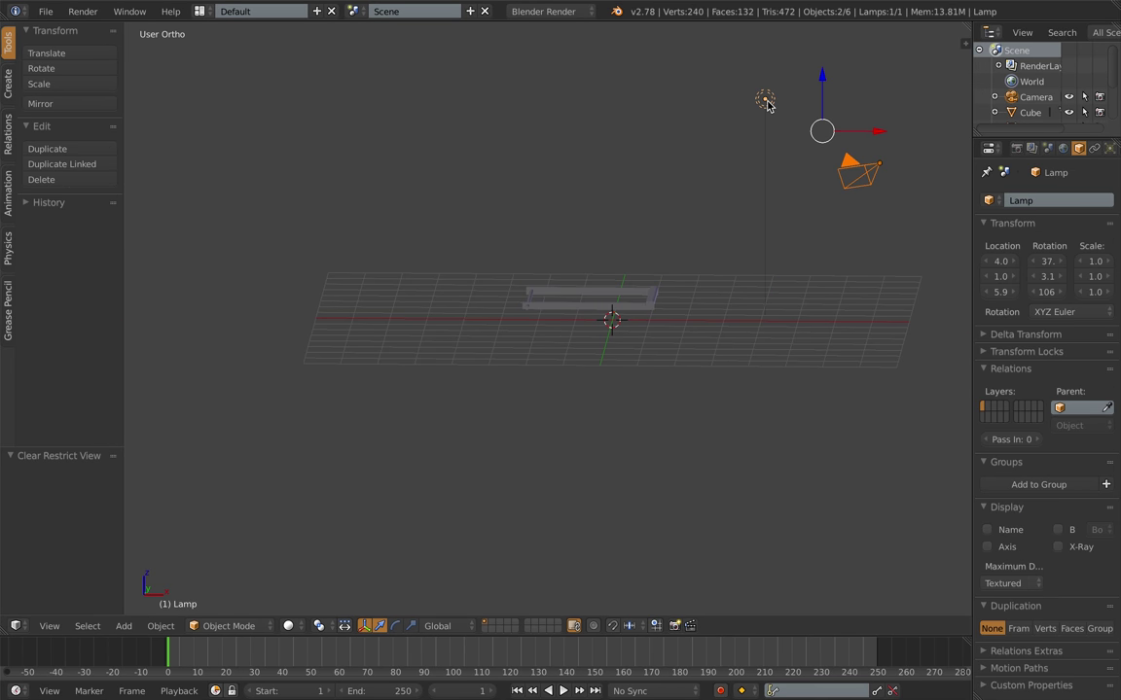
{"action": "key", "text": "x"}
{"action": "left_click", "coordinate": [765, 105]}
Step: Add a cube at the 3D cursor and scale it down to about 0.106
{"action": "scroll", "coordinate": [736, 330], "scroll_direction": "up", "scroll_amount": 5}
{"action": "right_click", "coordinate": [765, 288]}
{"action": "middle_click_drag", "start_coordinate": [765, 286], "coordinate": [598, 313]}
{"action": "key", "text": "a"}
{"action": "key", "text": "shift+a"}
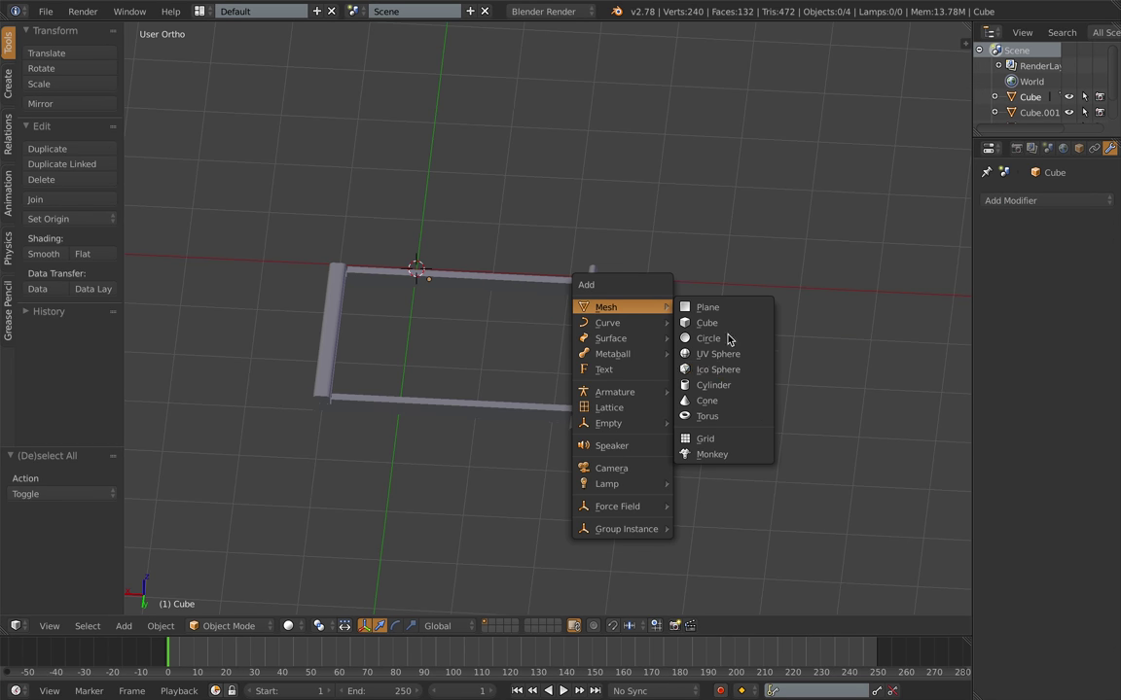
{"action": "left_click", "coordinate": [706, 322]}
{"action": "key", "text": "KP_1"}
{"action": "key", "text": "s"}
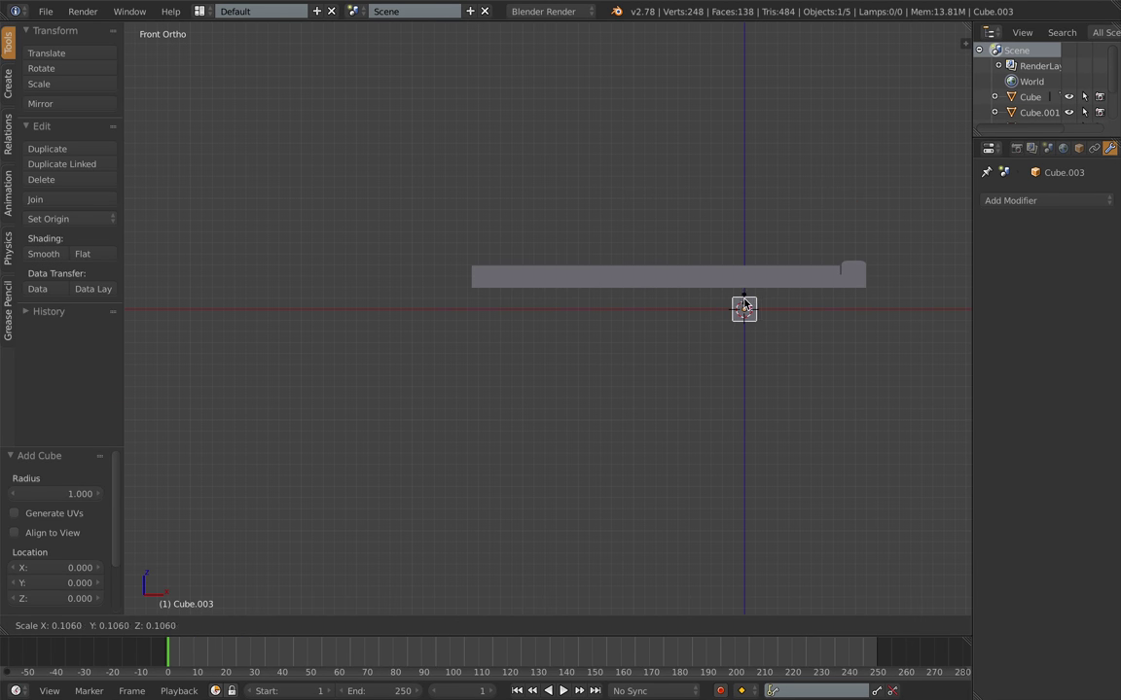
{"action": "left_click", "coordinate": [743, 306]}
Step: Raise the cube 0.295 along Z to the bars' level, scale it to the bars' height and shift it -0.003 along Z
{"action": "left_click_drag", "start_coordinate": [742, 252], "coordinate": [741, 218]}
{"action": "scroll", "coordinate": [784, 273], "scroll_direction": "up", "scroll_amount": 4}
{"action": "middle_click_drag", "start_coordinate": [784, 273], "coordinate": [709, 250], "text": "shift"}
{"action": "key", "text": "s"}
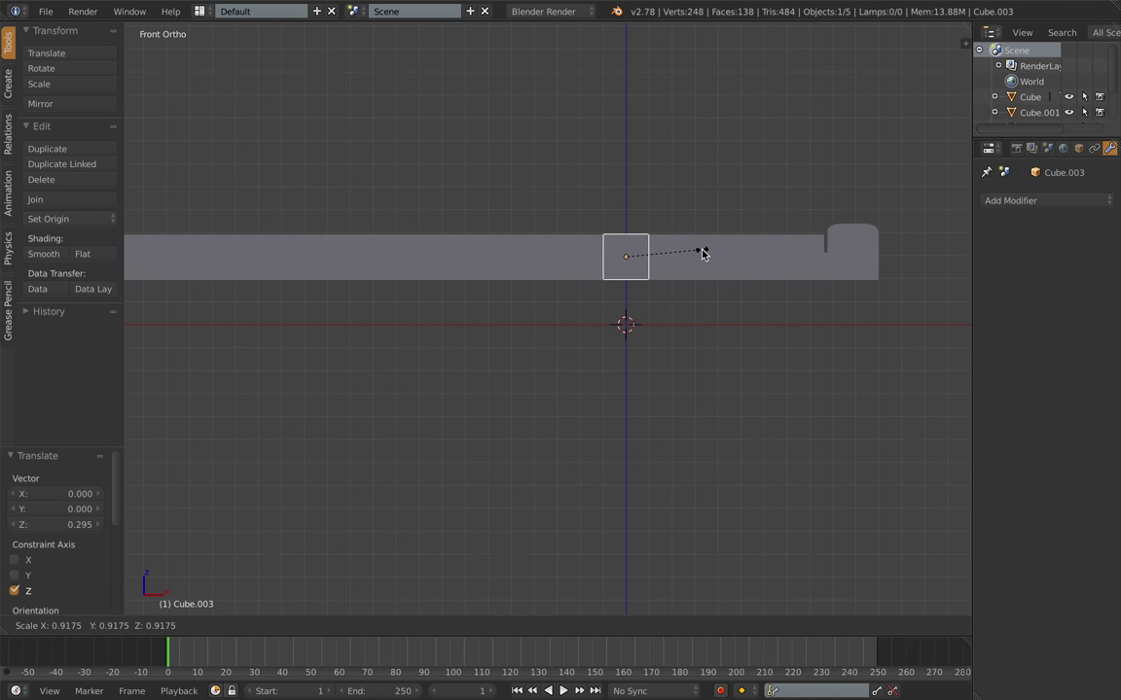
{"action": "left_click", "coordinate": [702, 254]}
{"action": "key", "text": "g"}
{"action": "key", "text": "z"}
{"action": "left_click_drag", "start_coordinate": [624, 206], "coordinate": [624, 207]}
{"action": "middle_click_drag", "start_coordinate": [689, 233], "coordinate": [595, 274]}
Step: Move the cube along Y to the front long bar, narrow it along Y to the bar's width and deselect it
{"action": "key", "text": "KP_7"}
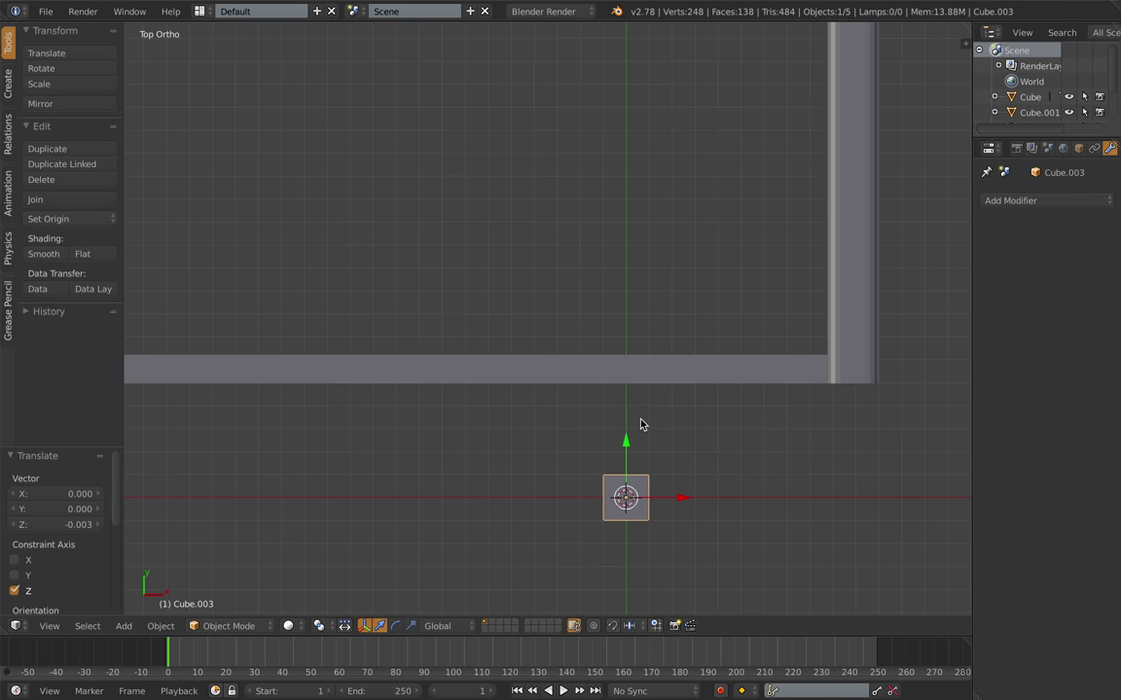
{"action": "left_click_drag", "start_coordinate": [628, 441], "coordinate": [628, 321]}
{"action": "left_click", "coordinate": [631, 320]}
{"action": "key", "text": "s"}
{"action": "key", "text": "y"}
{"action": "left_click", "coordinate": [645, 329]}
{"action": "key", "text": "a"}
Step: Raise the cube 0.307 along Z above the front long bar and shift it -0.503 along X
{"action": "middle_click_drag", "start_coordinate": [647, 393], "coordinate": [618, 350]}
{"action": "right_click", "coordinate": [595, 283]}
{"action": "middle_click_drag", "start_coordinate": [615, 256], "coordinate": [635, 264]}
{"action": "key", "text": "KP_1"}
{"action": "scroll", "coordinate": [591, 280], "scroll_direction": "down", "scroll_amount": 3}
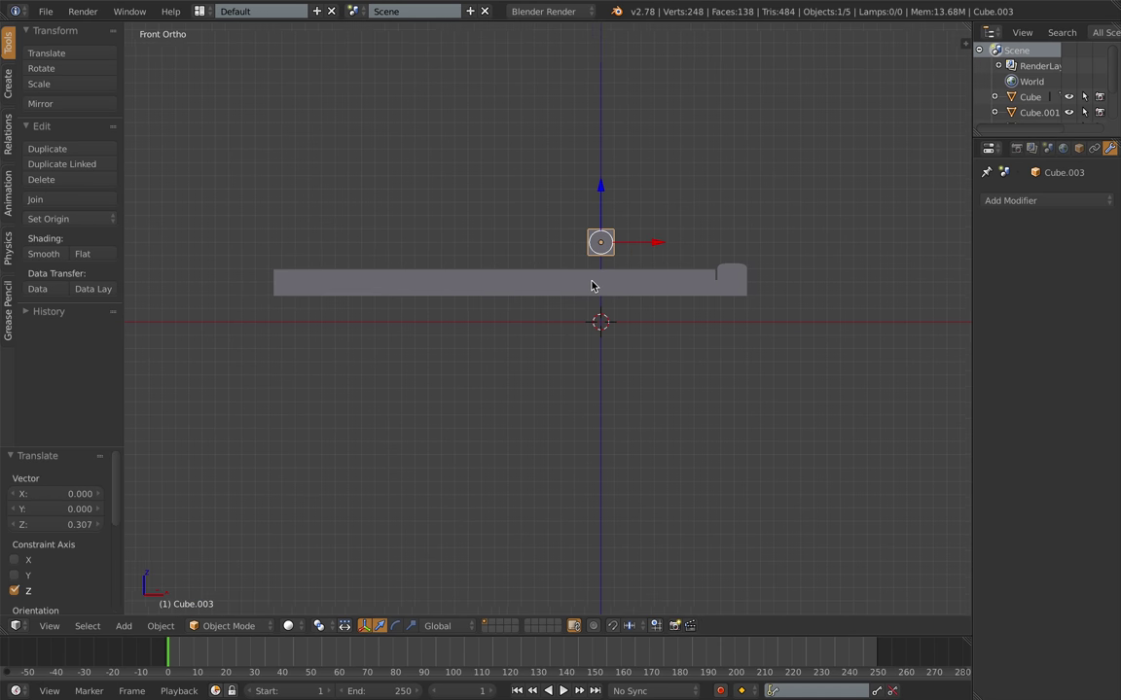
{"action": "scroll", "coordinate": [591, 280], "scroll_direction": "down", "scroll_amount": 1, "text": "ctrl"}
{"action": "left_click_drag", "start_coordinate": [678, 245], "coordinate": [612, 246]}
Step: Stretch the cube along X by a factor of 17.811 into a long post
{"action": "key", "text": "s"}
{"action": "key", "text": "x"}
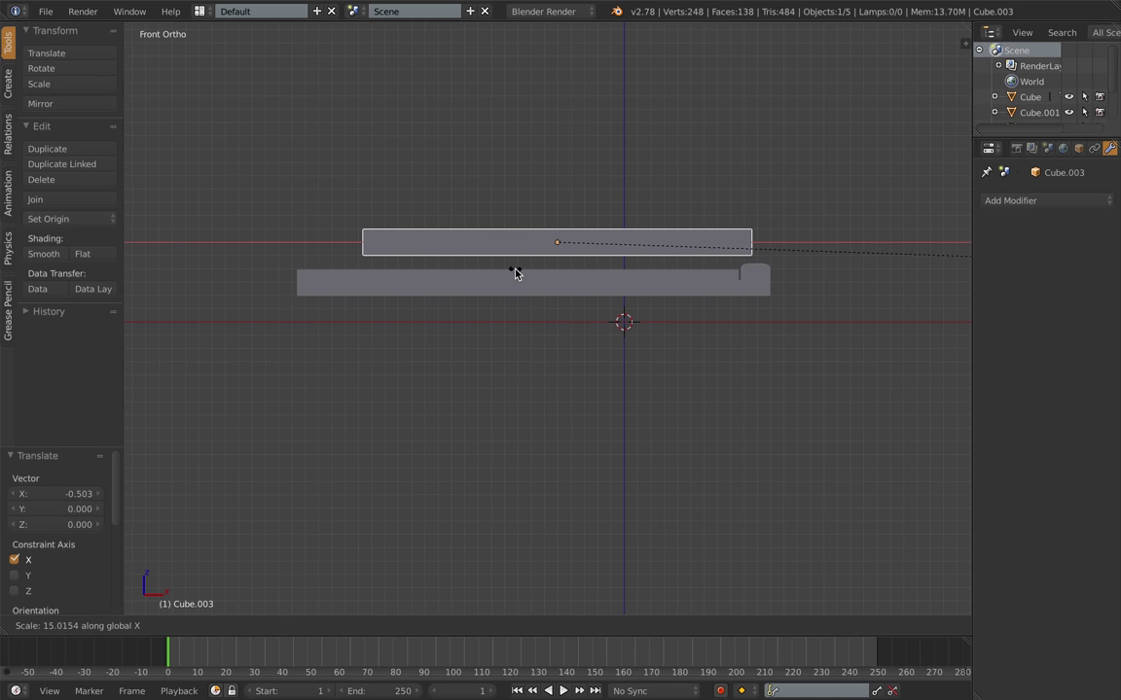
{"action": "left_click", "coordinate": [653, 271]}
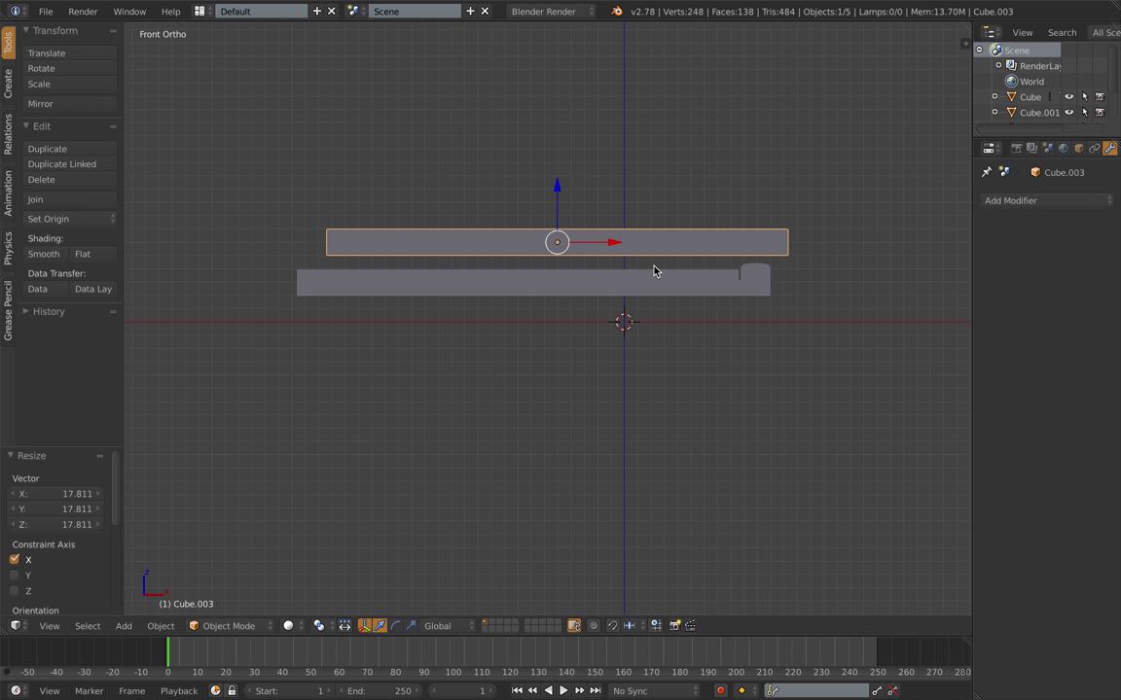
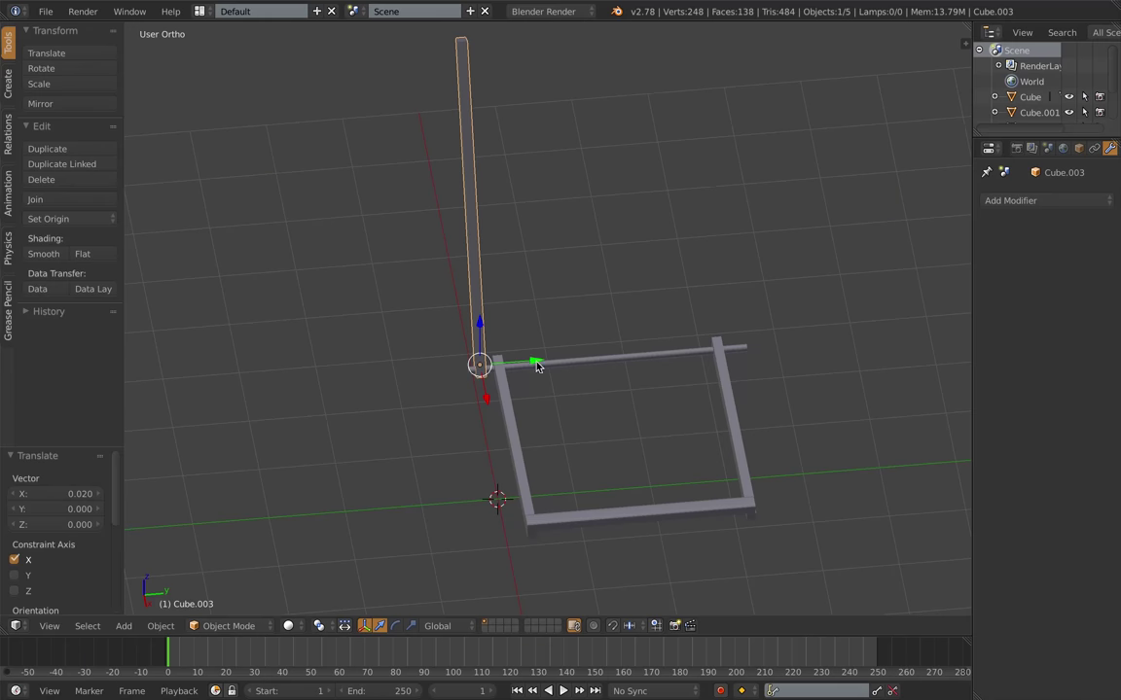
Step: Move the tilted post 0.101 along Y against the outer side of the front long bar
{"action": "key", "text": "KP_7"}
{"action": "left_click_drag", "start_coordinate": [441, 321], "coordinate": [444, 312]}
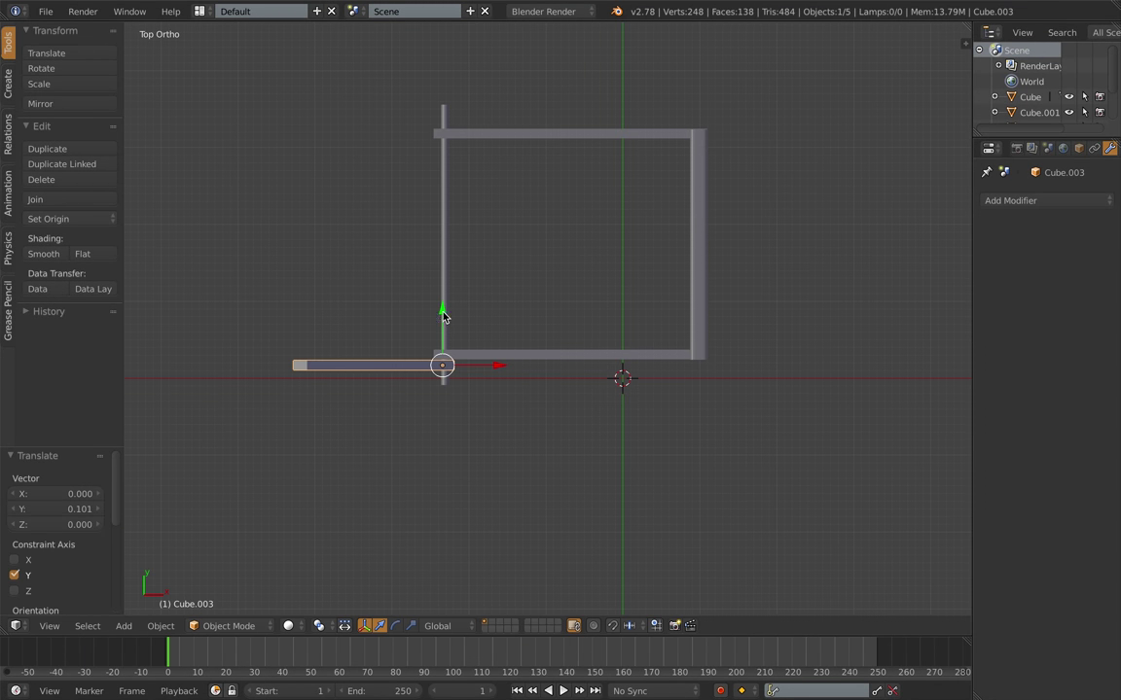
{"action": "middle_click_drag", "start_coordinate": [445, 312], "coordinate": [484, 224]}
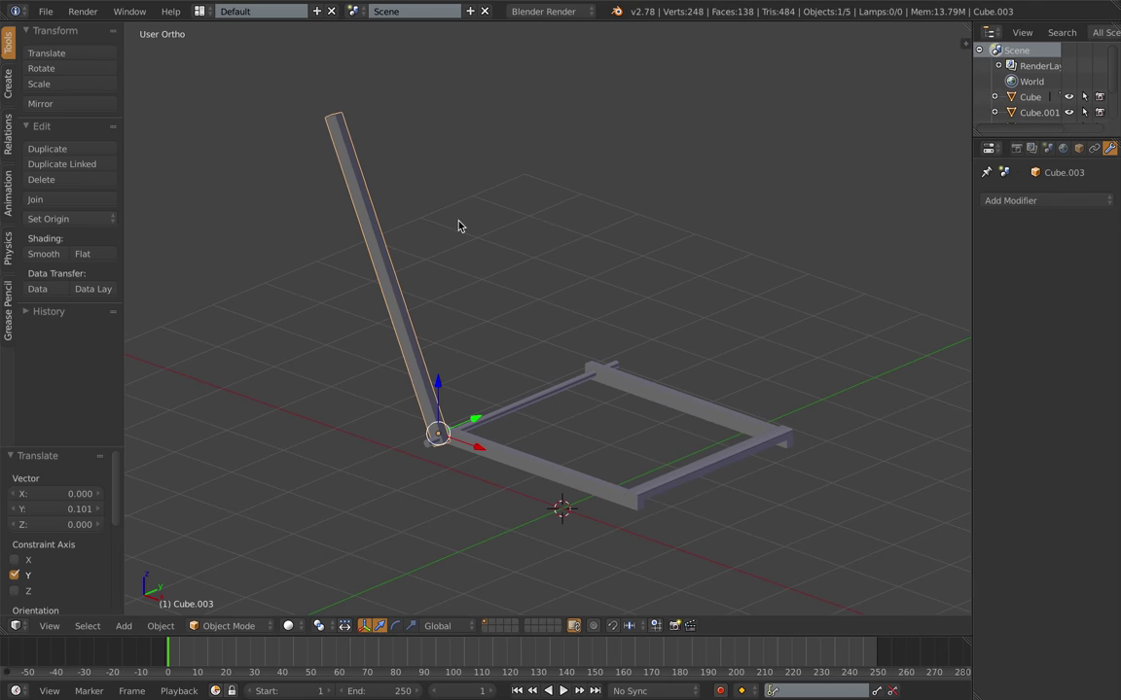
Step: Duplicate the tilted post 3.145 along Y to the outer side of the rear long bar
{"action": "middle_click_drag", "start_coordinate": [458, 227], "coordinate": [671, 430]}
{"action": "key", "text": "shift+d"}
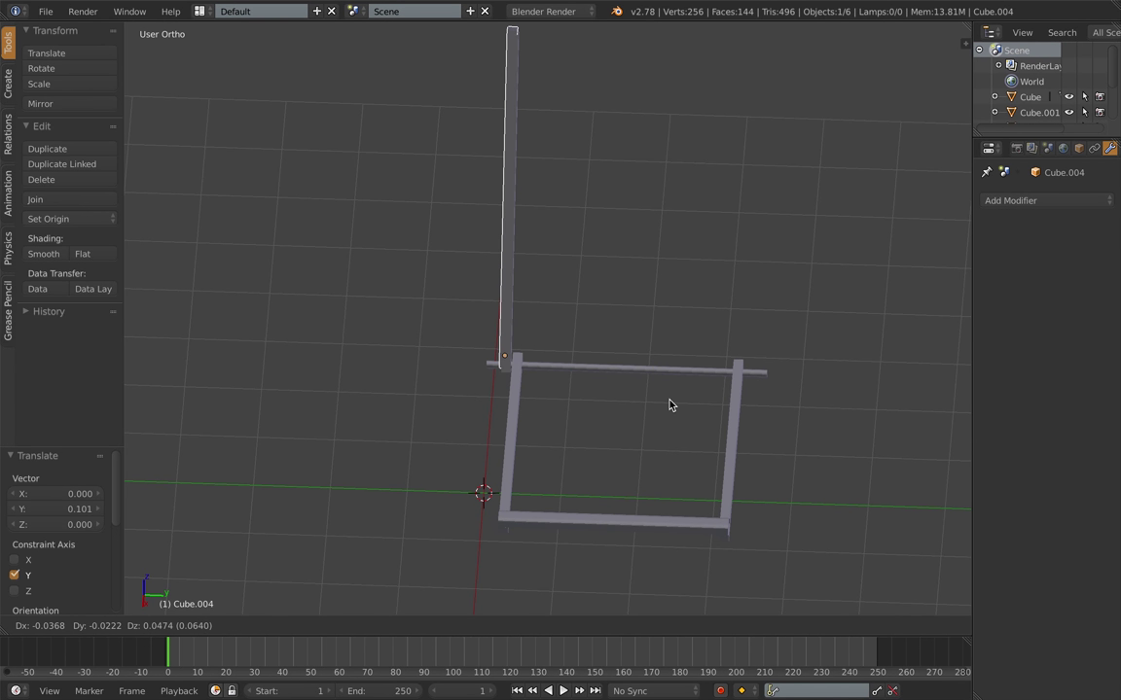
{"action": "left_click", "coordinate": [912, 425]}
{"action": "key", "text": "KP_3"}
{"action": "scroll", "coordinate": [913, 425], "scroll_direction": "up", "scroll_amount": 3}
{"action": "middle_click_drag", "start_coordinate": [923, 465], "coordinate": [819, 410], "text": "shift"}
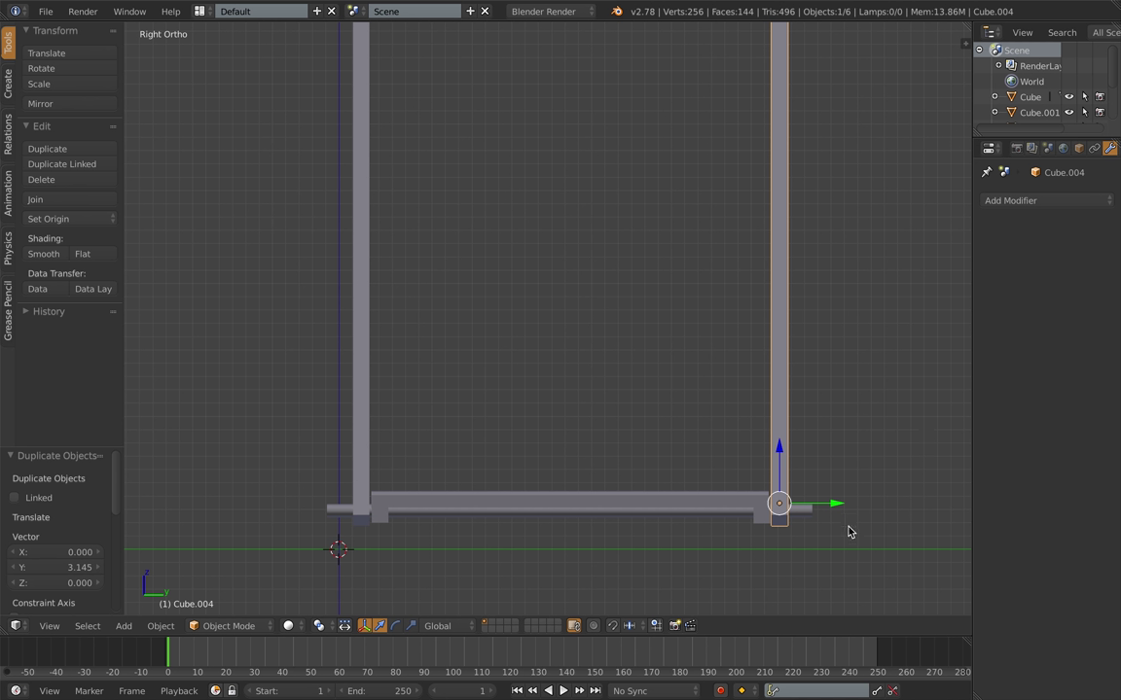
Step: Duplicate the rounded crossbar 5.126 up along Z, above the tops of the tilted posts
{"action": "scroll", "coordinate": [669, 440], "scroll_direction": "down", "scroll_amount": 4}
{"action": "middle_click_drag", "start_coordinate": [848, 527], "coordinate": [767, 360]}
{"action": "key", "text": "KP_1"}
{"action": "key", "text": "KP_3"}
{"action": "right_click", "coordinate": [561, 438]}
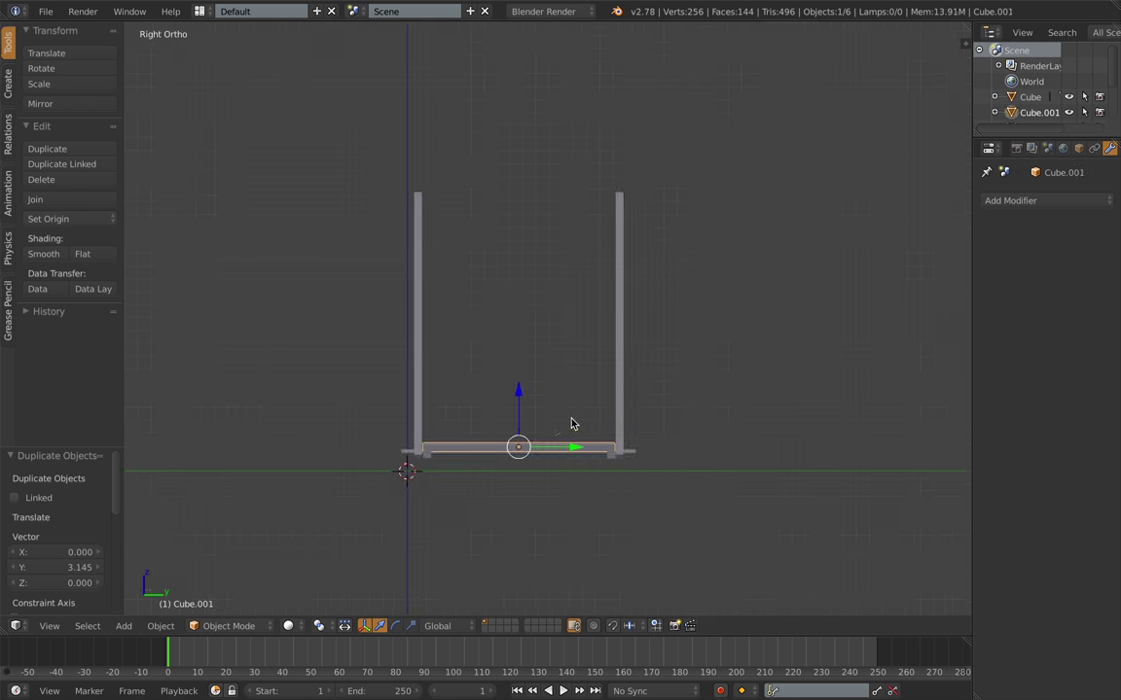
{"action": "middle_click_drag", "start_coordinate": [571, 418], "coordinate": [563, 441]}
{"action": "key", "text": "shift+d"}
{"action": "key", "text": "z"}
{"action": "left_click", "coordinate": [620, 165]}
{"action": "key", "text": "KP_1"}
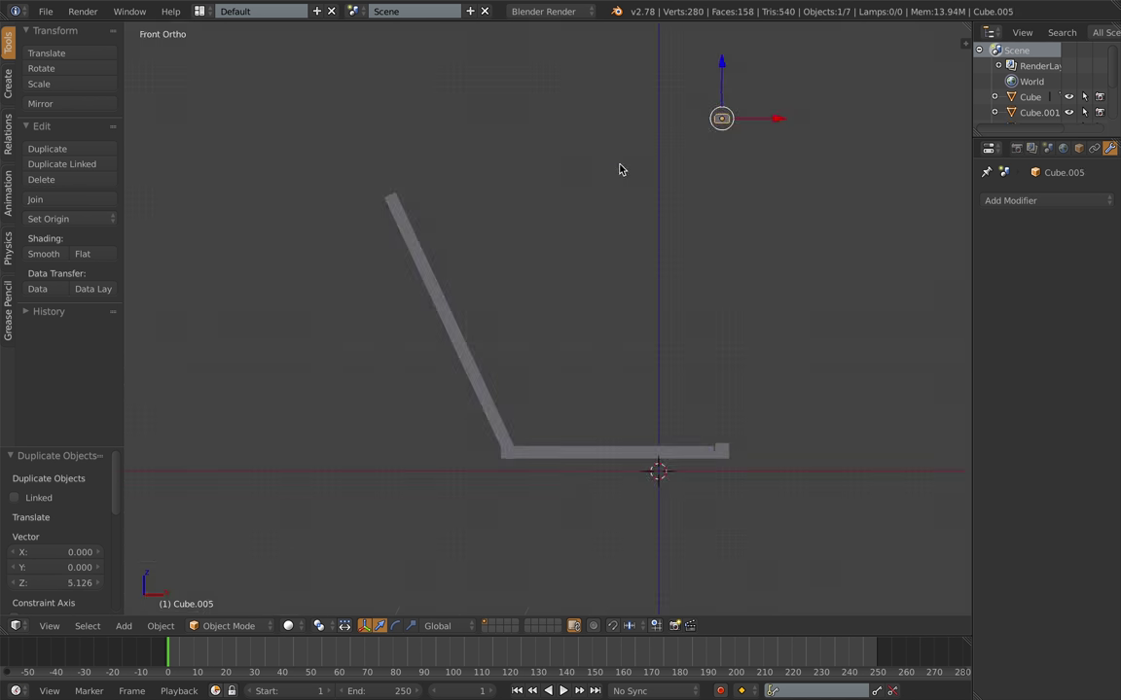
Step: Lower the duplicated crossbar 1.311 along Z and rotate it 90° and then -25° about Y
{"action": "key", "text": "KP_3"}
{"action": "left_click_drag", "start_coordinate": [524, 65], "coordinate": [538, 151]}
{"action": "middle_click_drag", "start_coordinate": [608, 148], "coordinate": [529, 169]}
{"action": "type", "text": "ry90"}
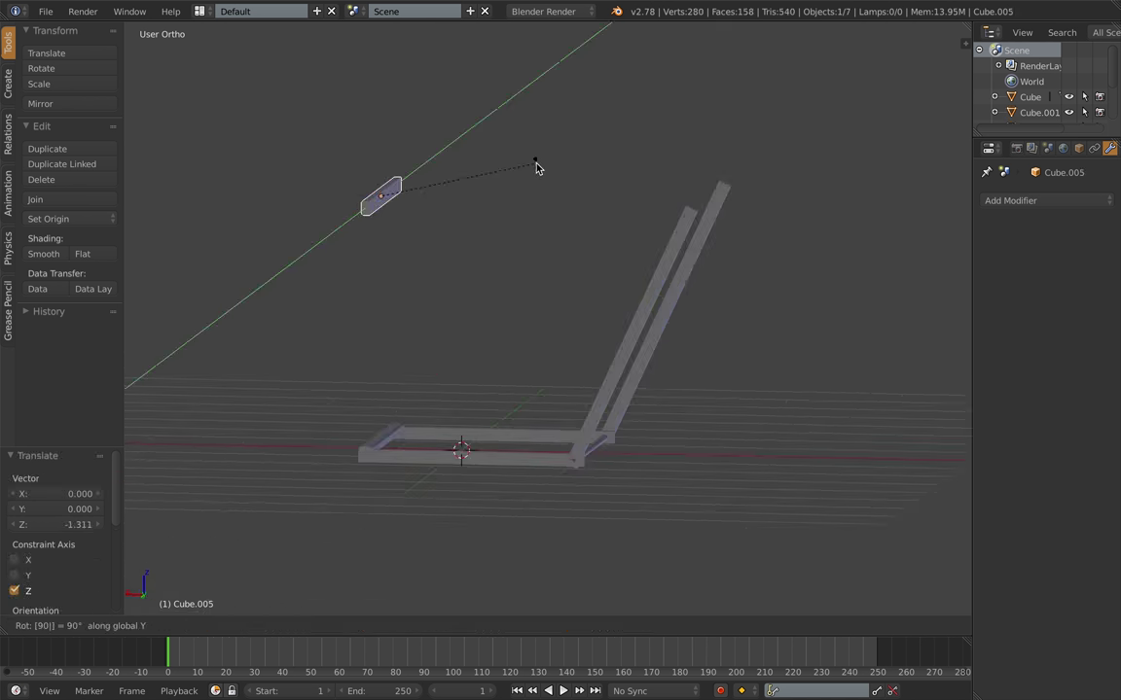
{"action": "key", "text": "Return"}
{"action": "type", "text": "ry-25"}
{"action": "key", "text": "Return"}
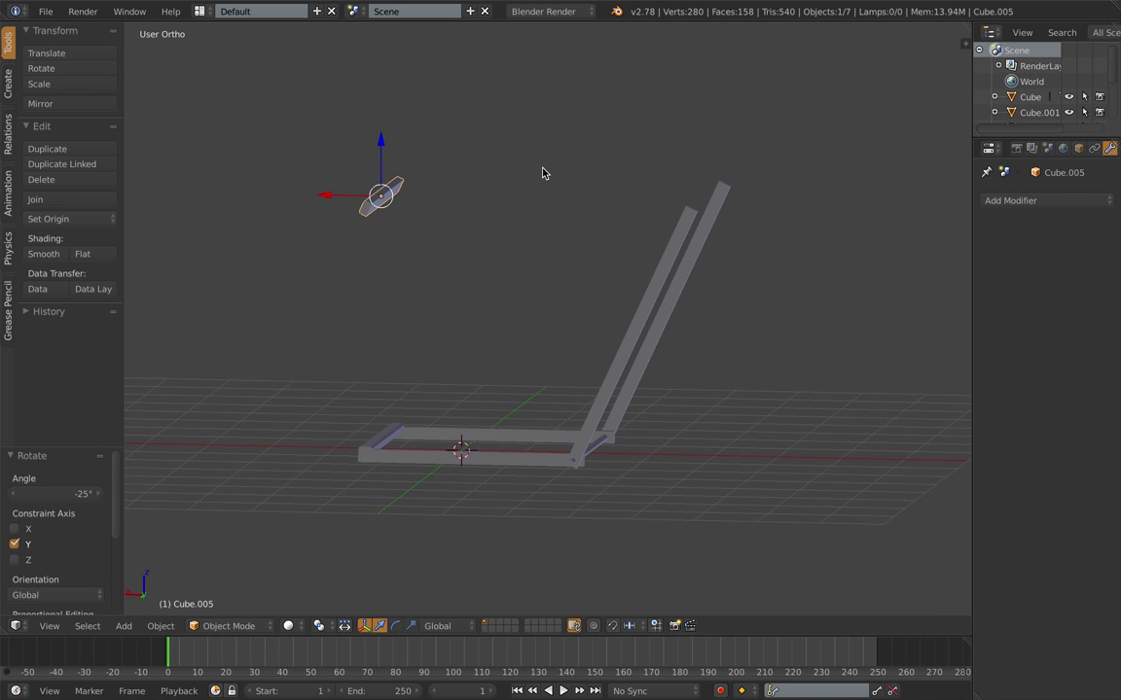
Step: Move the crossbar -4.940 and another -0.134 along X and adjust its height to sit at the tilted posts' upper ends
{"action": "key", "text": "Tab"}
{"action": "key", "text": "Tab"}
{"action": "key", "text": "KP_1"}
{"action": "left_click_drag", "start_coordinate": [778, 206], "coordinate": [463, 210]}
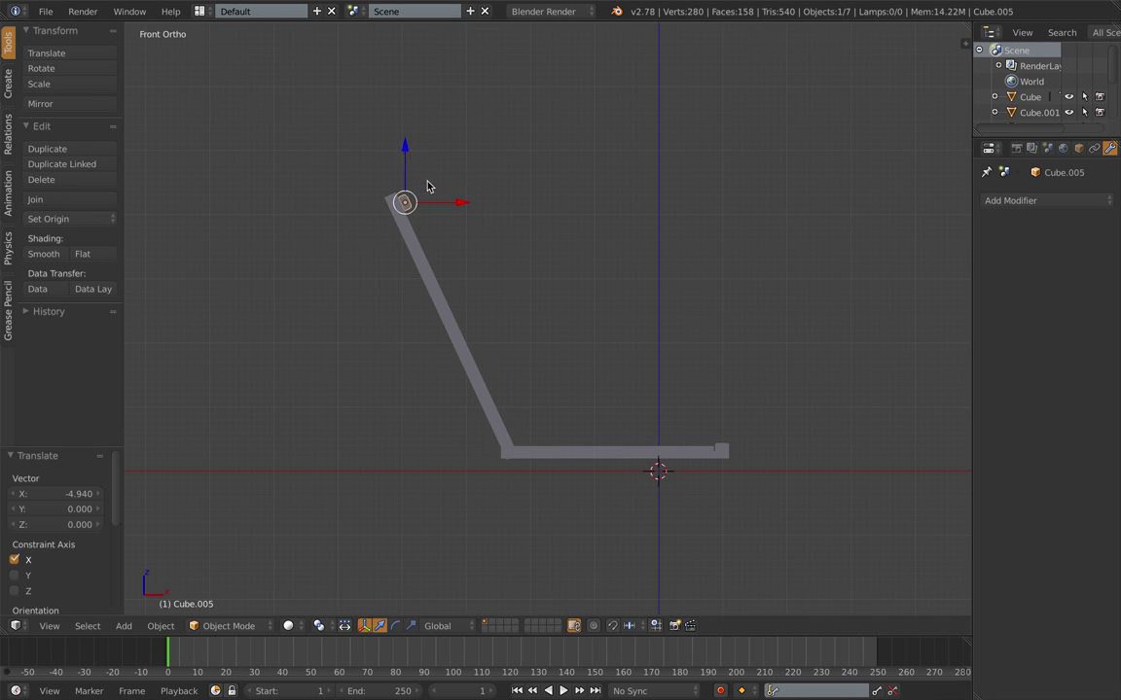
{"action": "left_click_drag", "start_coordinate": [404, 154], "coordinate": [406, 150]}
{"action": "left_click_drag", "start_coordinate": [463, 198], "coordinate": [457, 198]}
{"action": "middle_click_drag", "start_coordinate": [516, 199], "coordinate": [443, 217]}
{"action": "scroll", "coordinate": [516, 165], "scroll_direction": "up", "scroll_amount": 3}
{"action": "middle_click_drag", "start_coordinate": [565, 87], "coordinate": [559, 214], "text": "shift"}
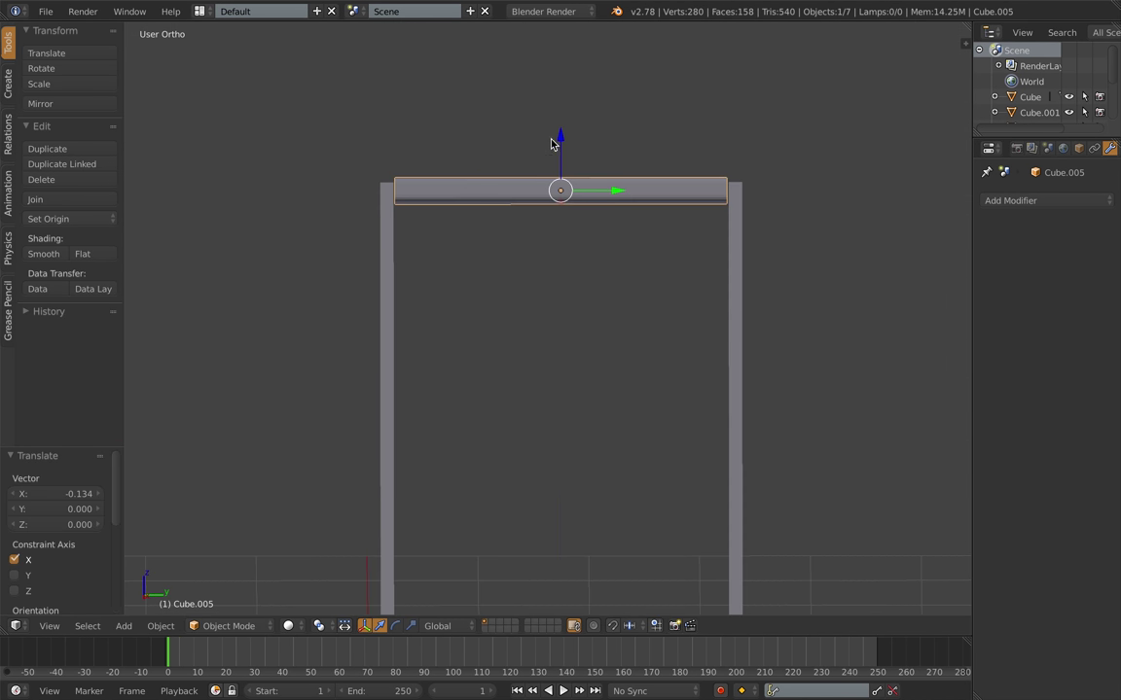
{"action": "left_click_drag", "start_coordinate": [560, 139], "coordinate": [559, 144]}
Step: Stretch the upper crossbar along Y by a factor of 1.098 so it spans both tilted posts
{"action": "middle_click_drag", "start_coordinate": [617, 168], "coordinate": [697, 410]}
{"action": "key", "text": "s"}
{"action": "key", "text": "y"}
{"action": "left_click", "coordinate": [559, 309]}
Step: Cut the upper crossbar's shape out of the first tilted post with a Boolean difference modifier and apply it
{"action": "right_click", "coordinate": [696, 410]}
{"action": "middle_click_drag", "start_coordinate": [932, 327], "coordinate": [876, 321]}
{"action": "left_click", "coordinate": [1011, 202]}
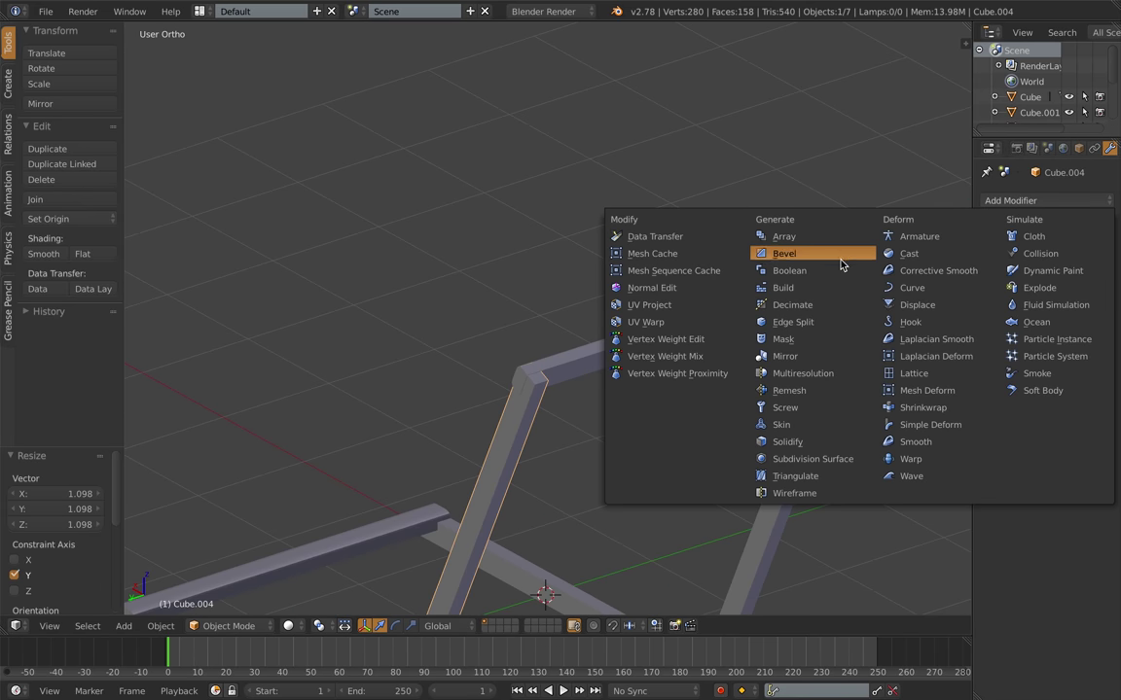
{"action": "left_click", "coordinate": [841, 270]}
{"action": "left_click", "coordinate": [1106, 294]}
{"action": "left_click", "coordinate": [579, 368]}
{"action": "left_click", "coordinate": [1005, 290]}
{"action": "left_click", "coordinate": [1004, 238]}
{"action": "left_click", "coordinate": [1011, 251]}
Step: Cut the upper crossbar's shape out of the other tilted post with a Boolean difference modifier and apply it
{"action": "right_click", "coordinate": [841, 354]}
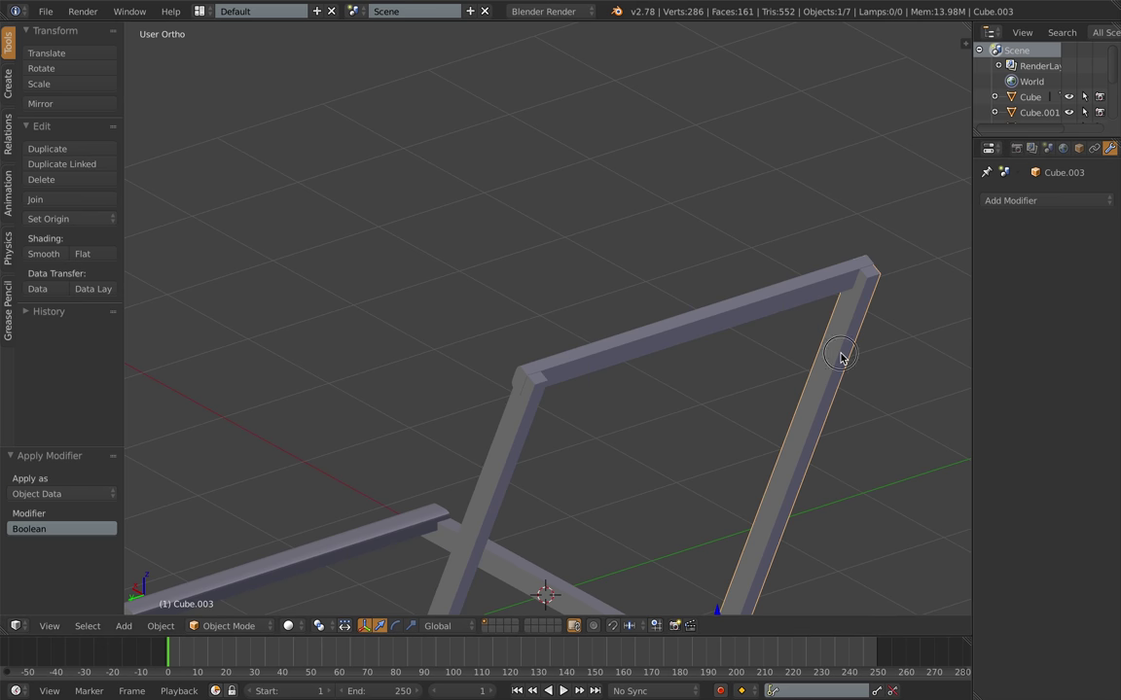
{"action": "right_click", "coordinate": [796, 308]}
{"action": "right_click", "coordinate": [850, 310]}
{"action": "left_click", "coordinate": [1011, 203]}
{"action": "left_click", "coordinate": [823, 276]}
{"action": "left_click", "coordinate": [1107, 291]}
{"action": "left_click", "coordinate": [844, 278]}
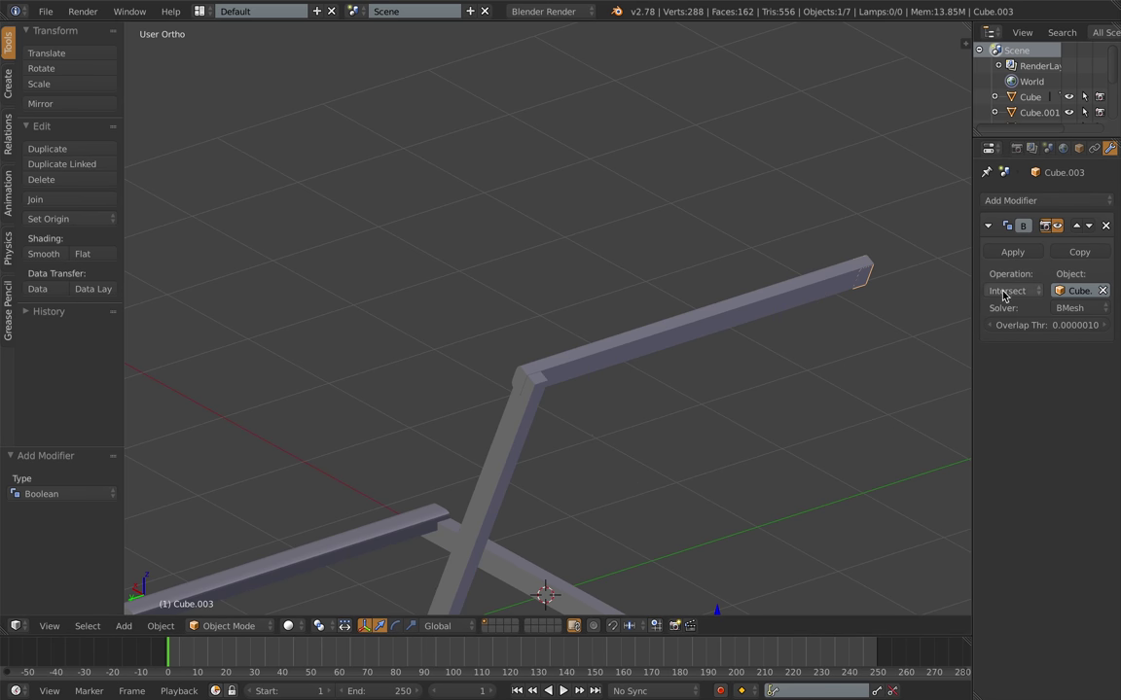
{"action": "left_click", "coordinate": [1003, 291]}
{"action": "left_click", "coordinate": [1004, 230]}
{"action": "left_click", "coordinate": [1008, 252]}
Step: Shift the upper crossbar 0.118 along X as a trial to inspect the cuts in the posts
{"action": "right_click", "coordinate": [769, 309]}
{"action": "middle_click_drag", "start_coordinate": [769, 309], "coordinate": [475, 230]}
{"action": "left_click_drag", "start_coordinate": [359, 216], "coordinate": [377, 218]}
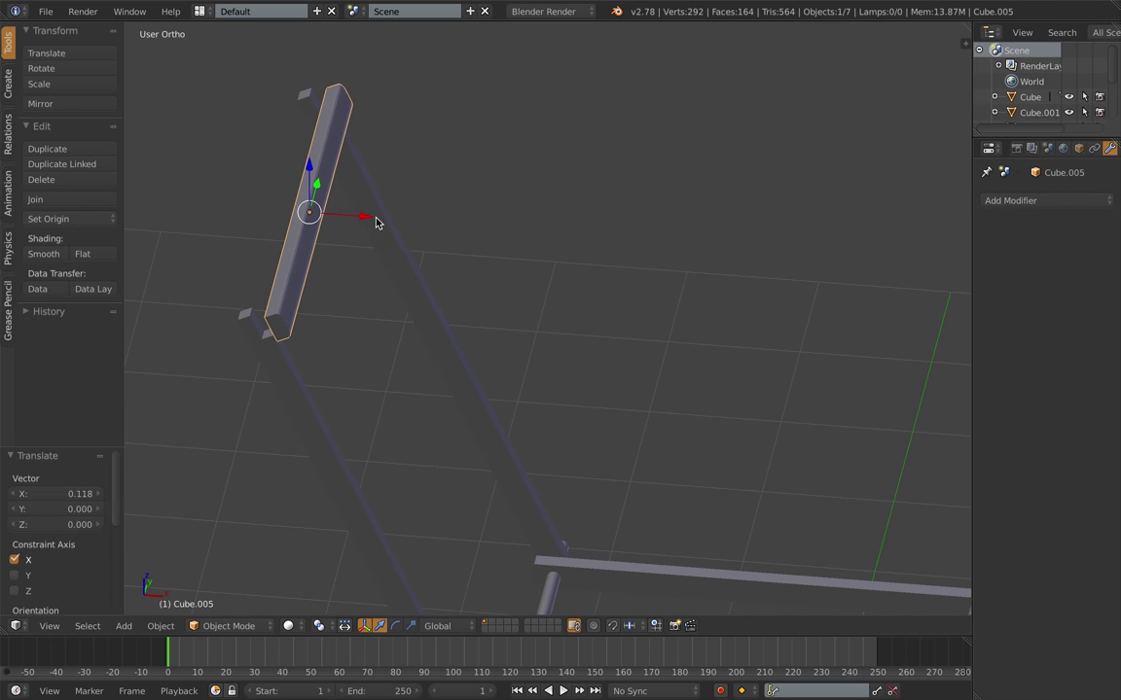
{"action": "middle_click_drag", "start_coordinate": [377, 223], "coordinate": [587, 168]}
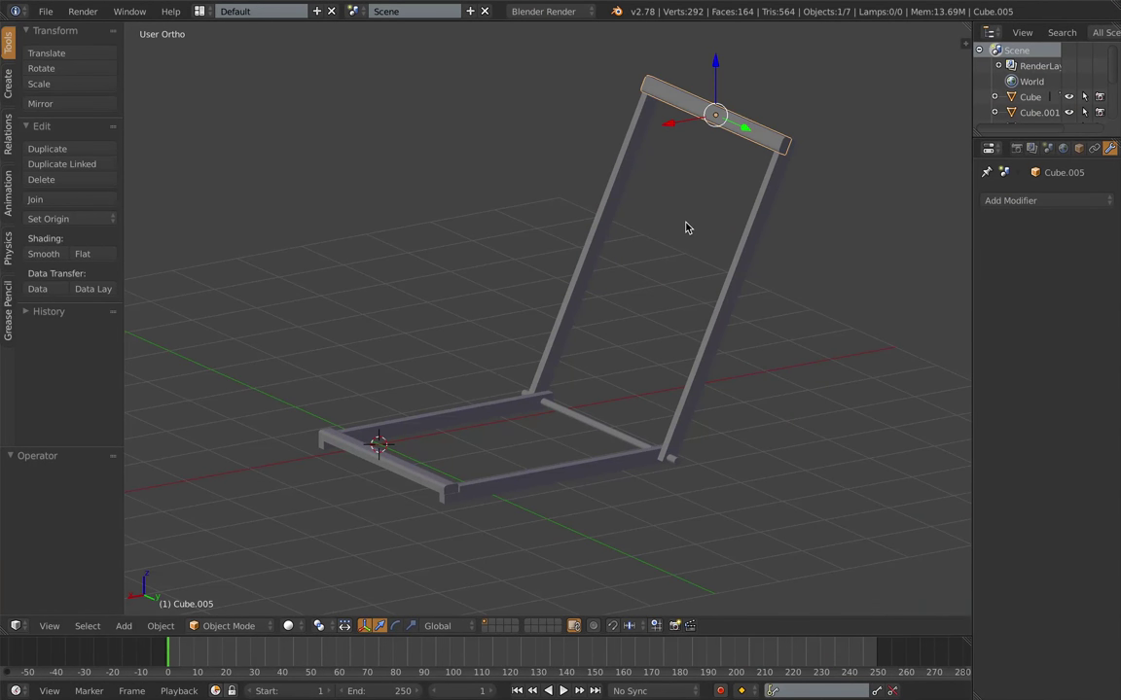
{"action": "middle_click_drag", "start_coordinate": [686, 228], "coordinate": [643, 138]}
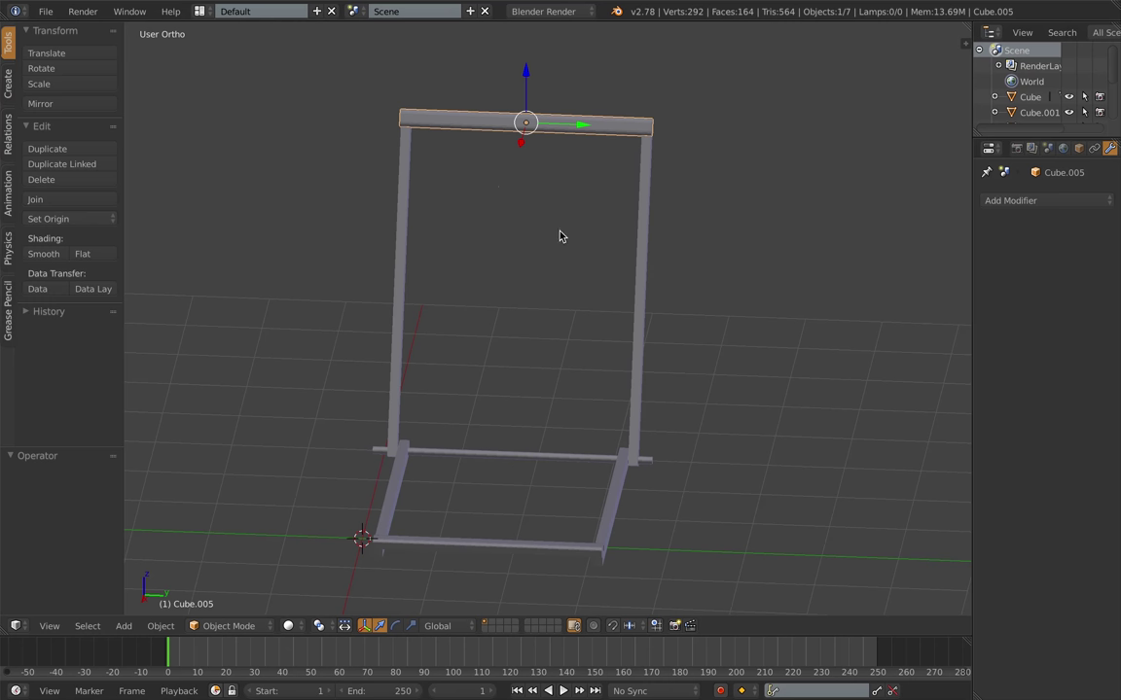
{"action": "key", "text": "a"}
{"action": "middle_click_drag", "start_coordinate": [557, 235], "coordinate": [579, 263]}
{"action": "scroll", "coordinate": [619, 277], "scroll_direction": "down", "scroll_amount": 2}
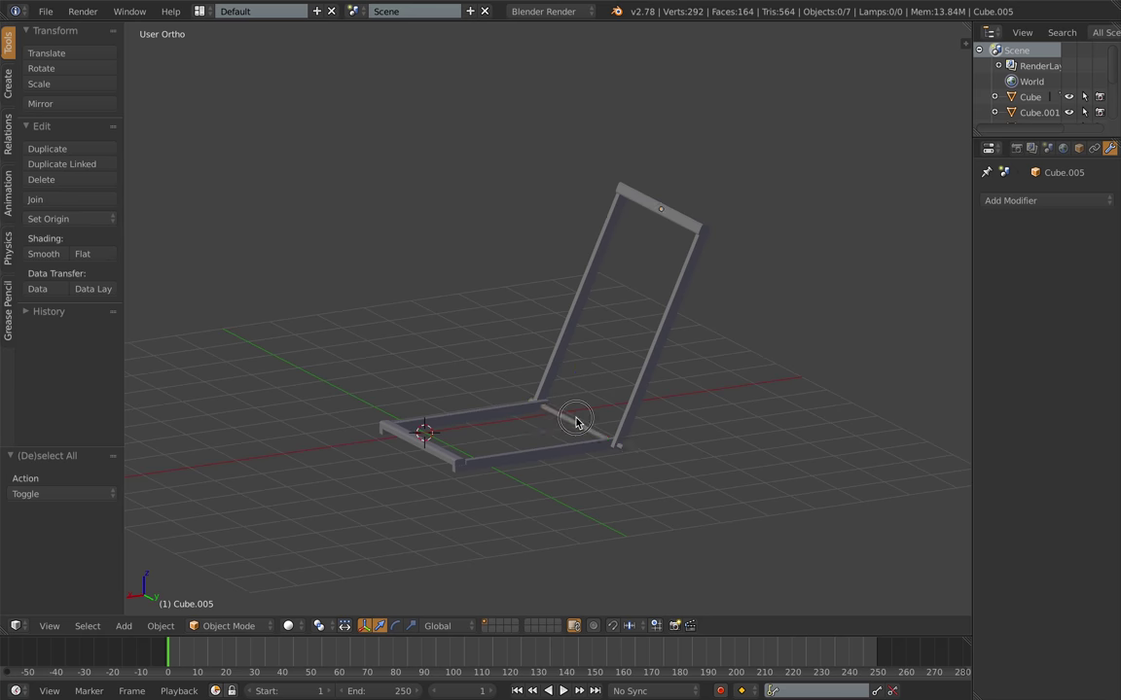
Step: Try shifting the rod between the long bars, then undo the move and deselect everything
{"action": "right_click", "coordinate": [578, 425]}
{"action": "left_click_drag", "start_coordinate": [535, 437], "coordinate": [573, 433]}
{"action": "key", "text": "super+z"}
{"action": "key", "text": "a"}
Step: Save the scene as a new Camping .blend file in the Blender Files folder
{"action": "left_click", "coordinate": [44, 15]}
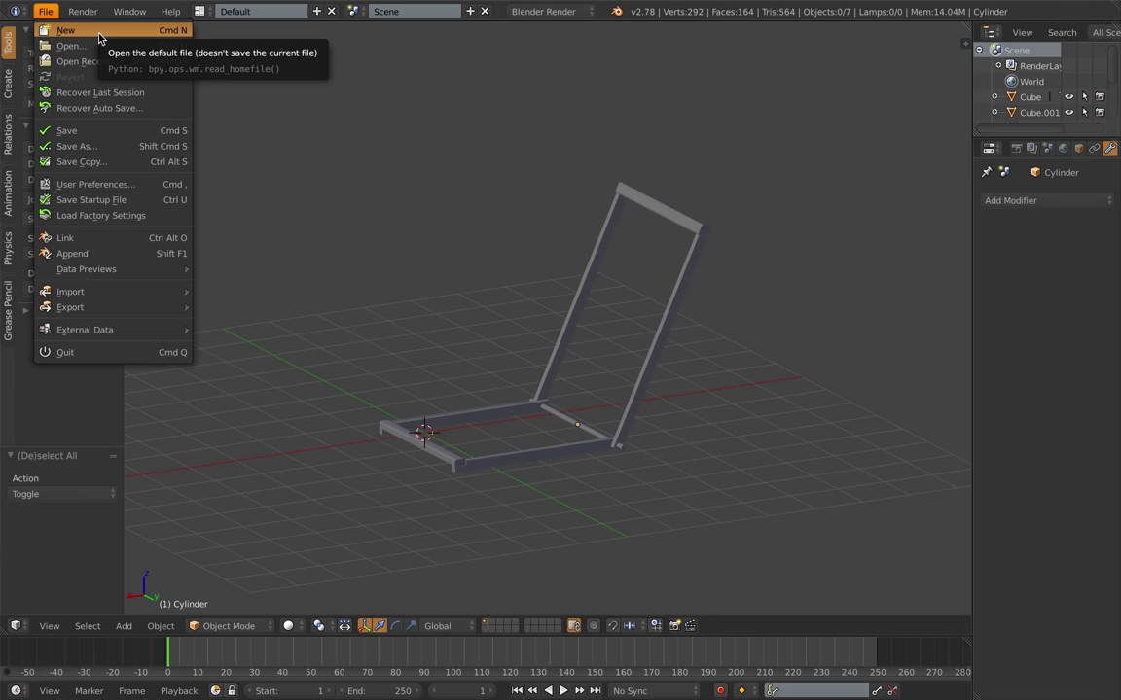
{"action": "left_click", "coordinate": [108, 148]}
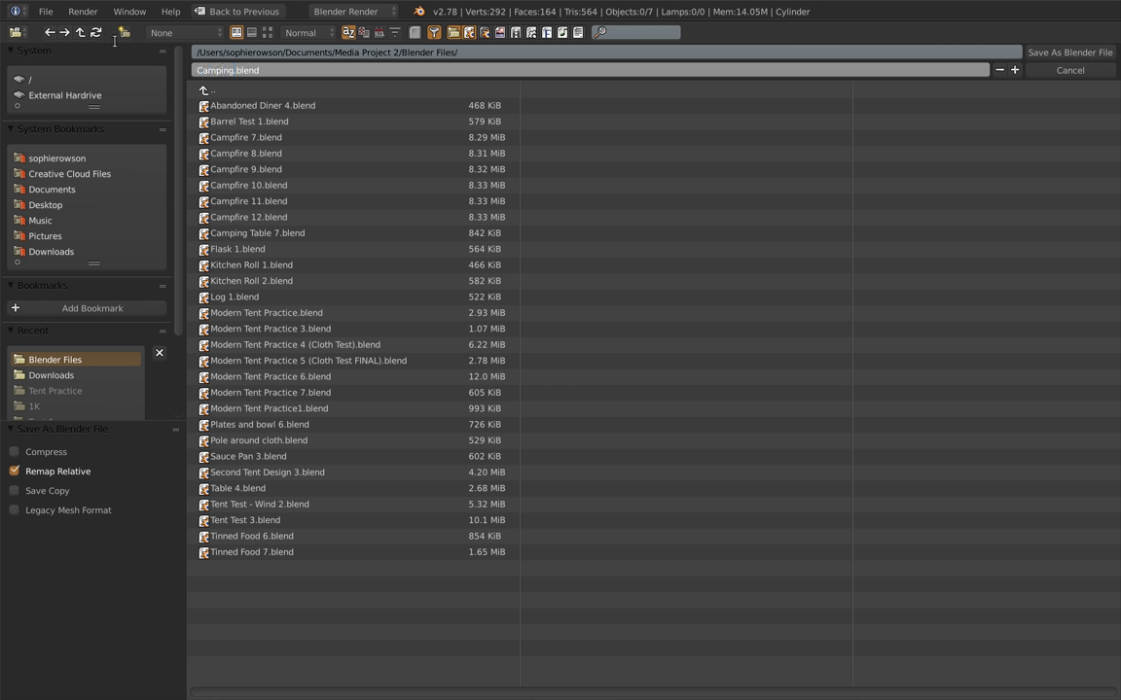
{"action": "left_click", "coordinate": [1073, 54]}
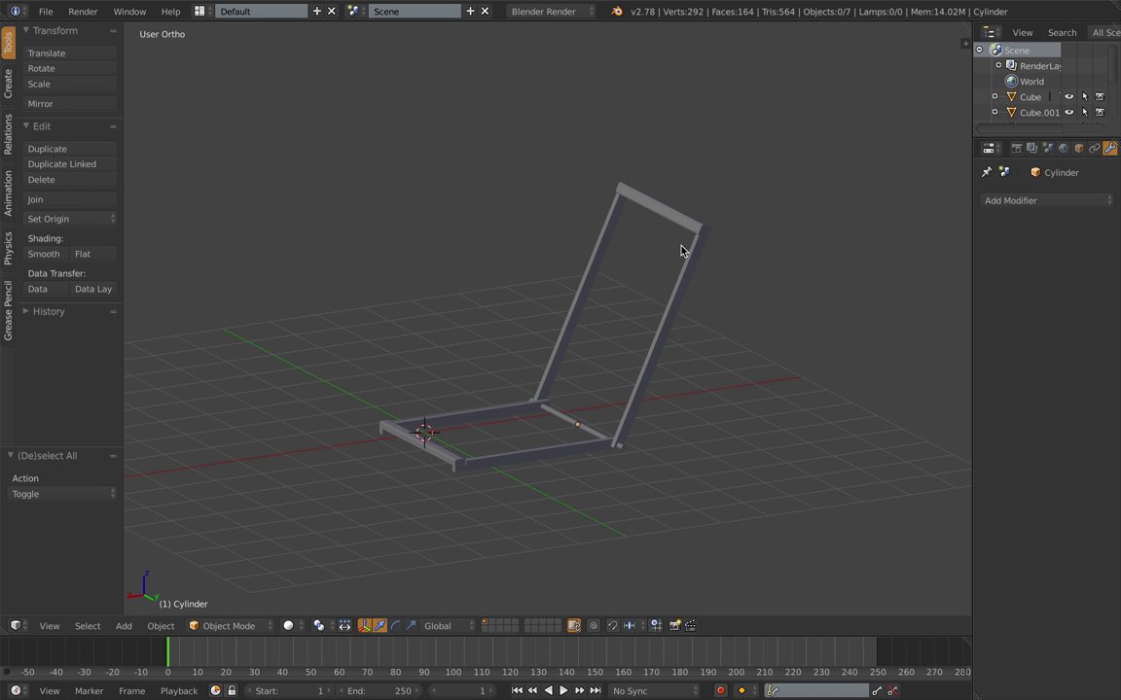
Step: Hide the frame parts, add a cube at the origin and flatten it along Z by a factor of 0.203
{"action": "middle_click_drag", "start_coordinate": [681, 251], "coordinate": [683, 320]}
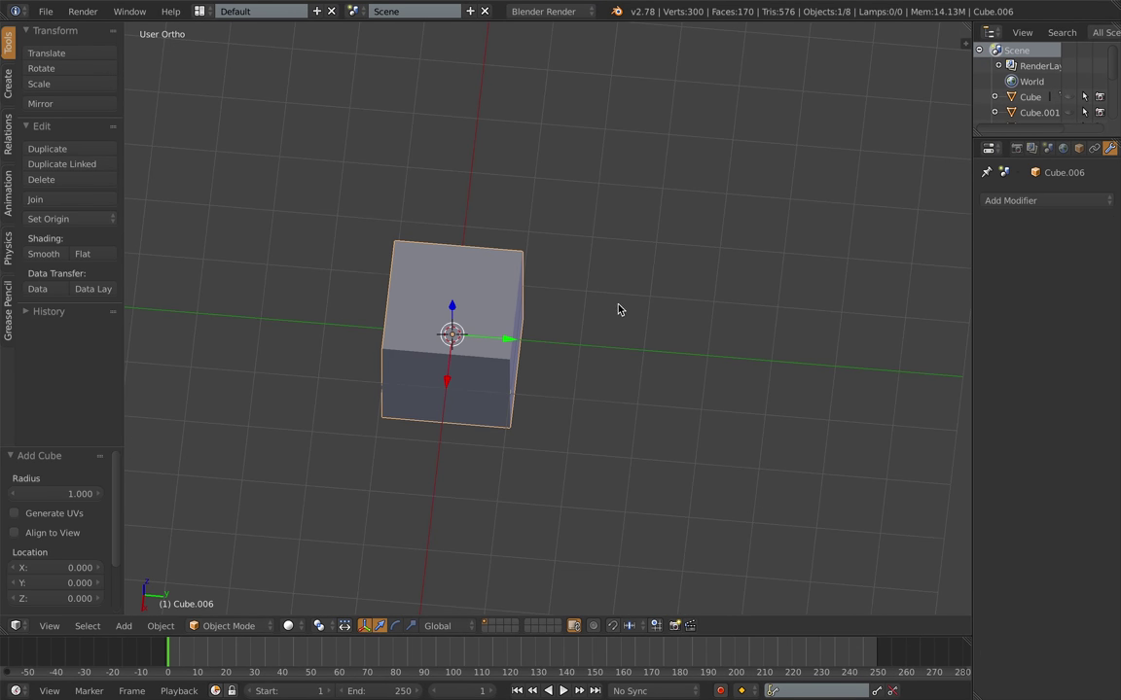
{"action": "key", "text": "s"}
{"action": "key", "text": "z"}
{"action": "left_click", "coordinate": [465, 389]}
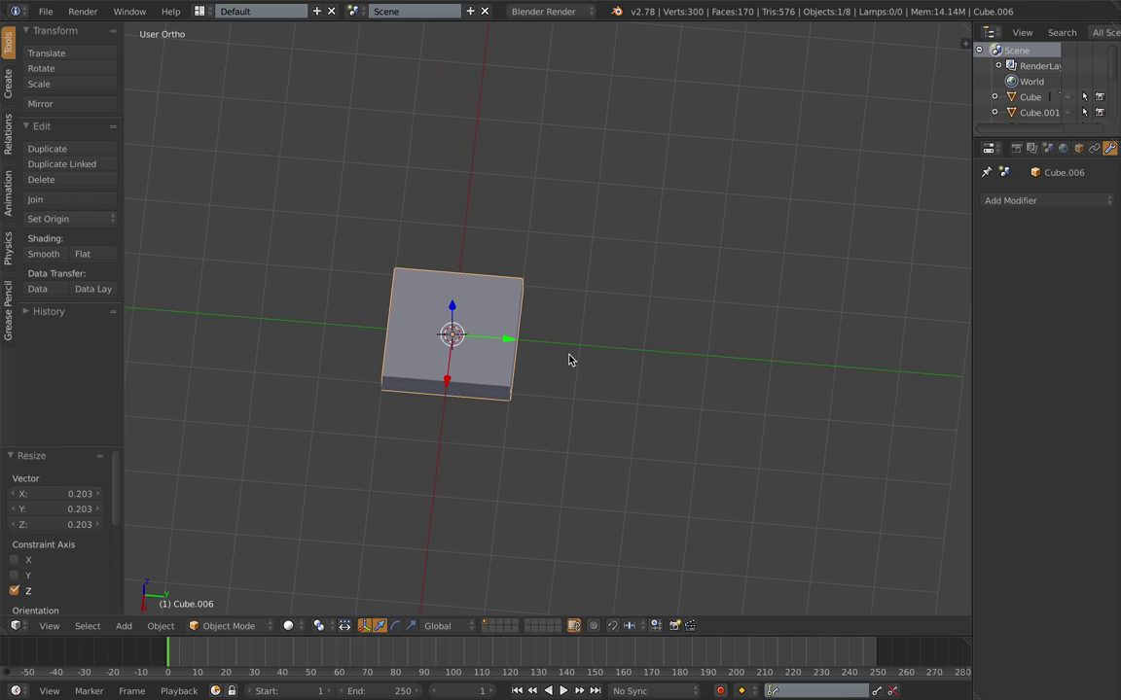
Step: Narrow the flattened cube along Y and lengthen it along X by a factor of 1.680
{"action": "key", "text": "s"}
{"action": "key", "text": "y"}
{"action": "left_click", "coordinate": [508, 353]}
{"action": "key", "text": "s"}
{"action": "key", "text": "x"}
{"action": "left_click", "coordinate": [555, 353]}
{"action": "middle_click_drag", "start_coordinate": [520, 373], "coordinate": [572, 316]}
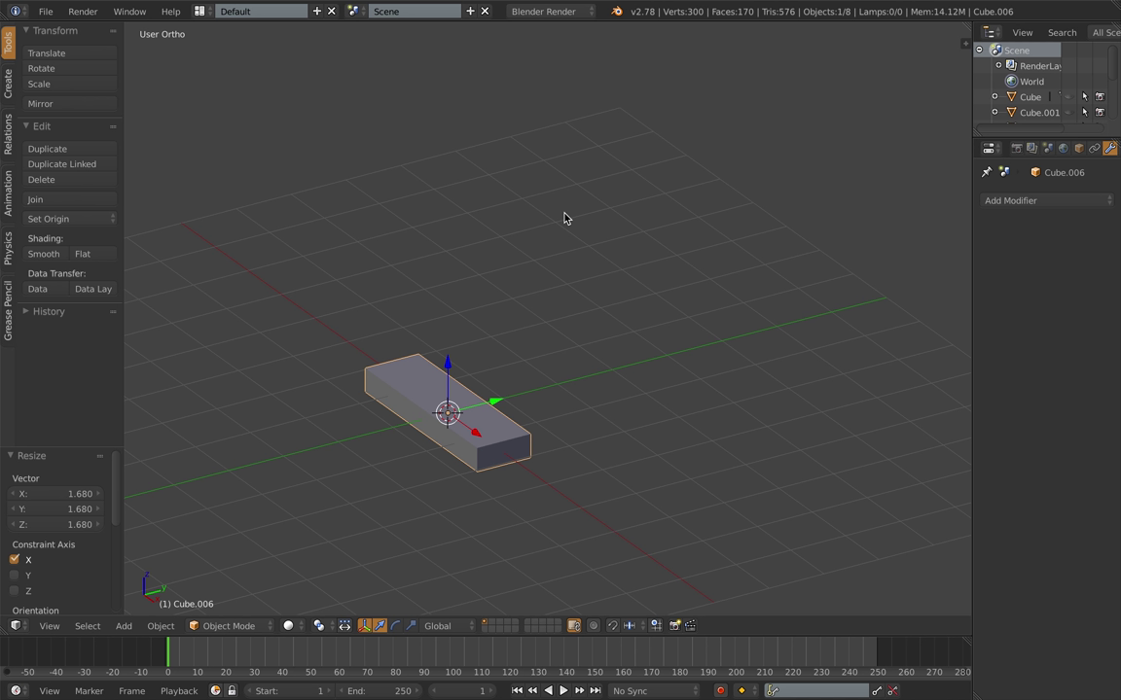
Step: Thin the long block along Z by a factor of 0.637
{"action": "middle_click_drag", "start_coordinate": [567, 218], "coordinate": [534, 396]}
{"action": "key", "text": "s"}
{"action": "key", "text": "z"}
{"action": "left_click", "coordinate": [582, 377]}
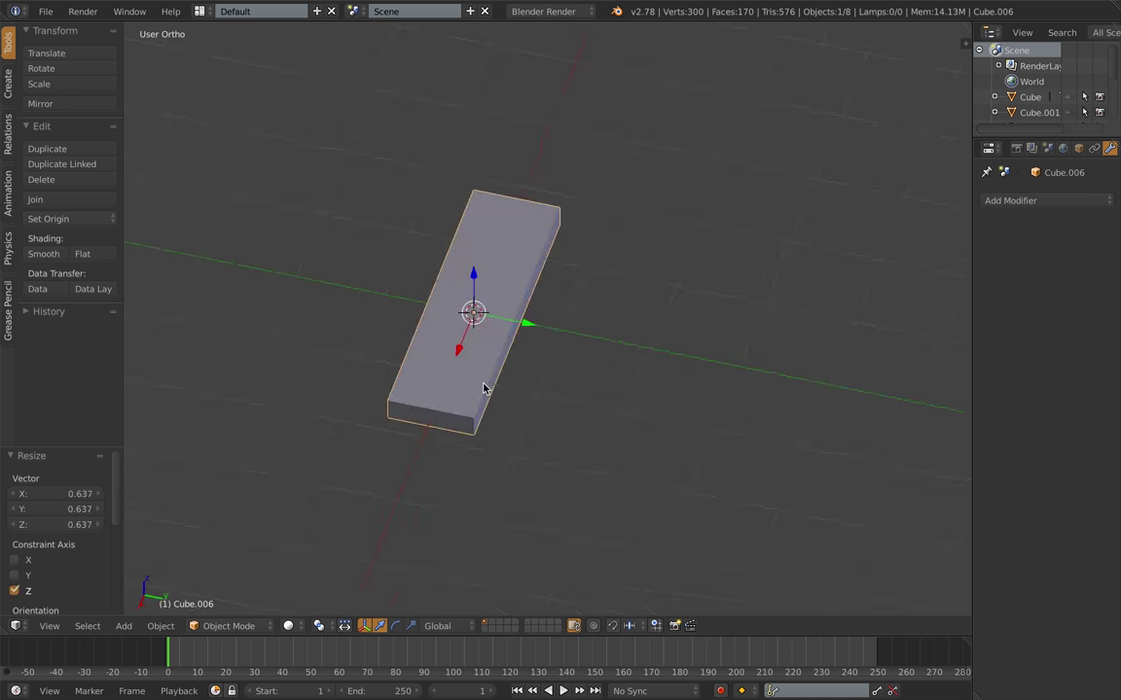
Step: Try a single loop cut across the block slightly off its middle
{"action": "key", "text": "a"}
{"action": "key", "text": "Tab"}
{"action": "key", "text": "a"}
{"action": "key", "text": "ctrl+r"}
{"action": "left_click", "coordinate": [493, 362]}
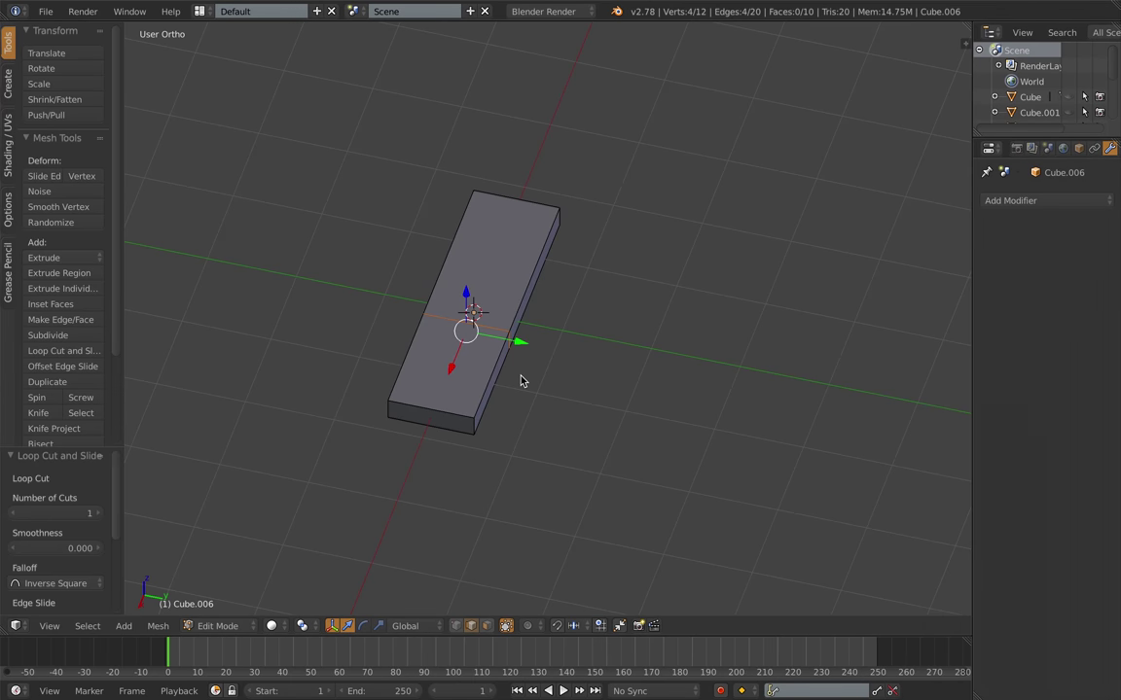
Step: Narrow the block along Y by a factor of 0.692 and add one loop cut across it slightly off centre
{"action": "key", "text": "Tab"}
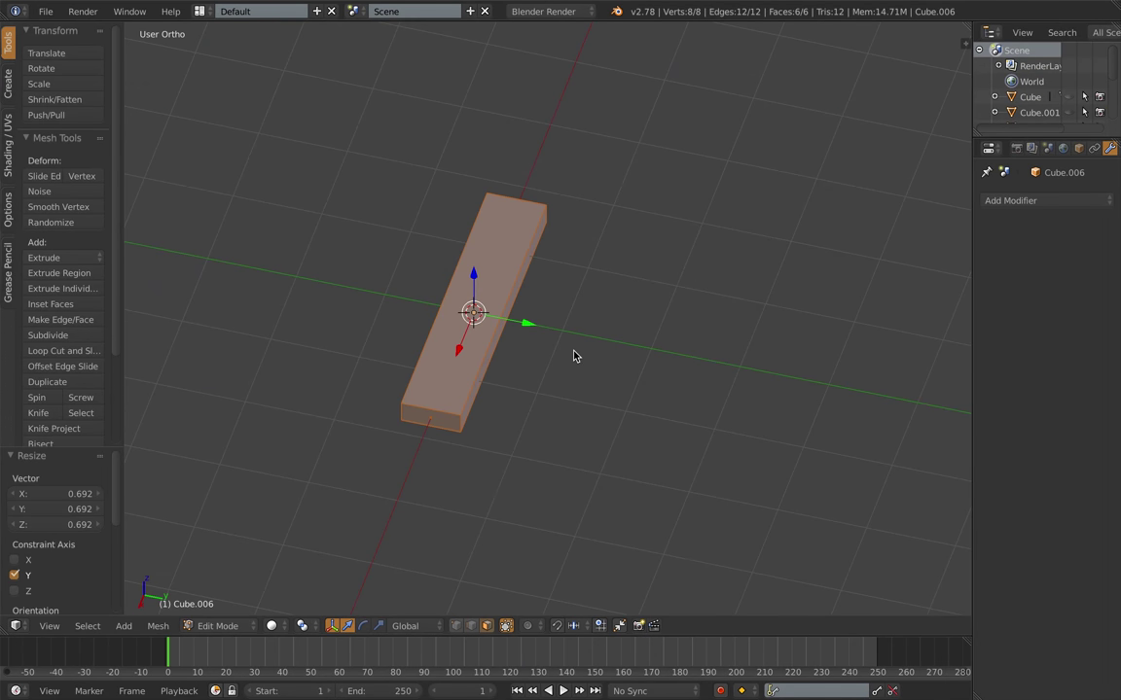
{"action": "scroll", "coordinate": [568, 347], "scroll_direction": "up", "scroll_amount": 2}
{"action": "middle_click_drag", "start_coordinate": [568, 348], "coordinate": [500, 435]}
{"action": "scroll", "coordinate": [466, 378], "scroll_direction": "up", "scroll_amount": 1}
{"action": "key", "text": "Tab"}
{"action": "key", "text": "Tab"}
{"action": "key", "text": "ctrl+r"}
{"action": "left_click", "coordinate": [484, 398]}
{"action": "left_click", "coordinate": [477, 407]}
{"action": "middle_click_drag", "start_coordinate": [404, 524], "coordinate": [428, 485]}
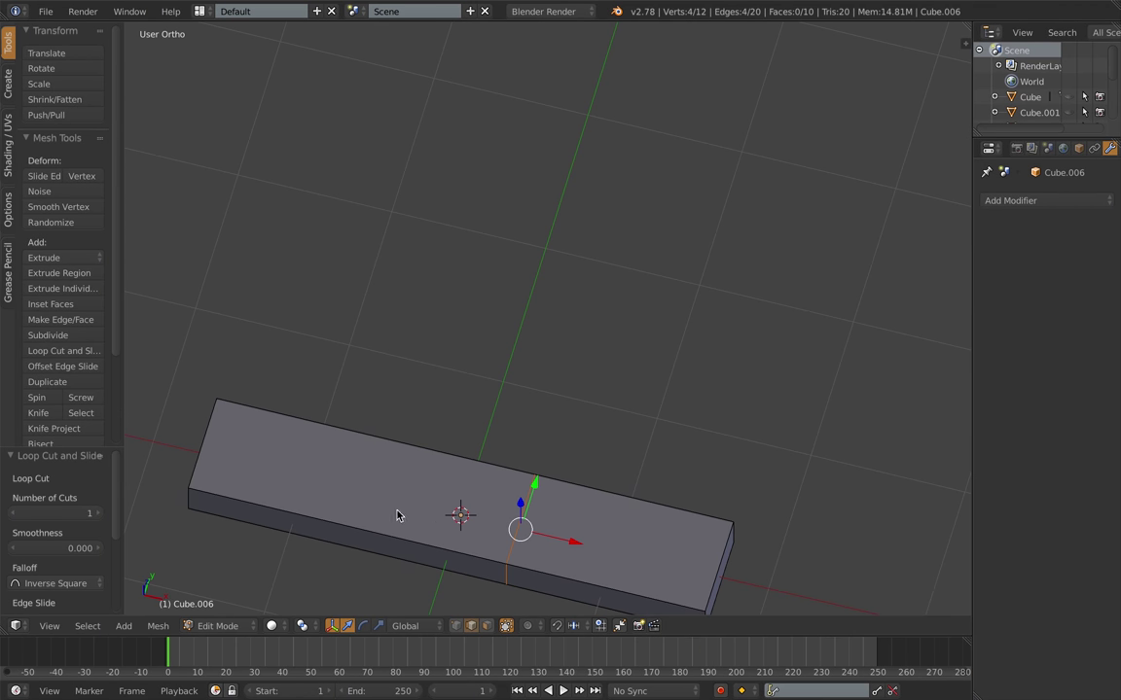
{"action": "middle_click_drag", "start_coordinate": [398, 517], "coordinate": [372, 368]}
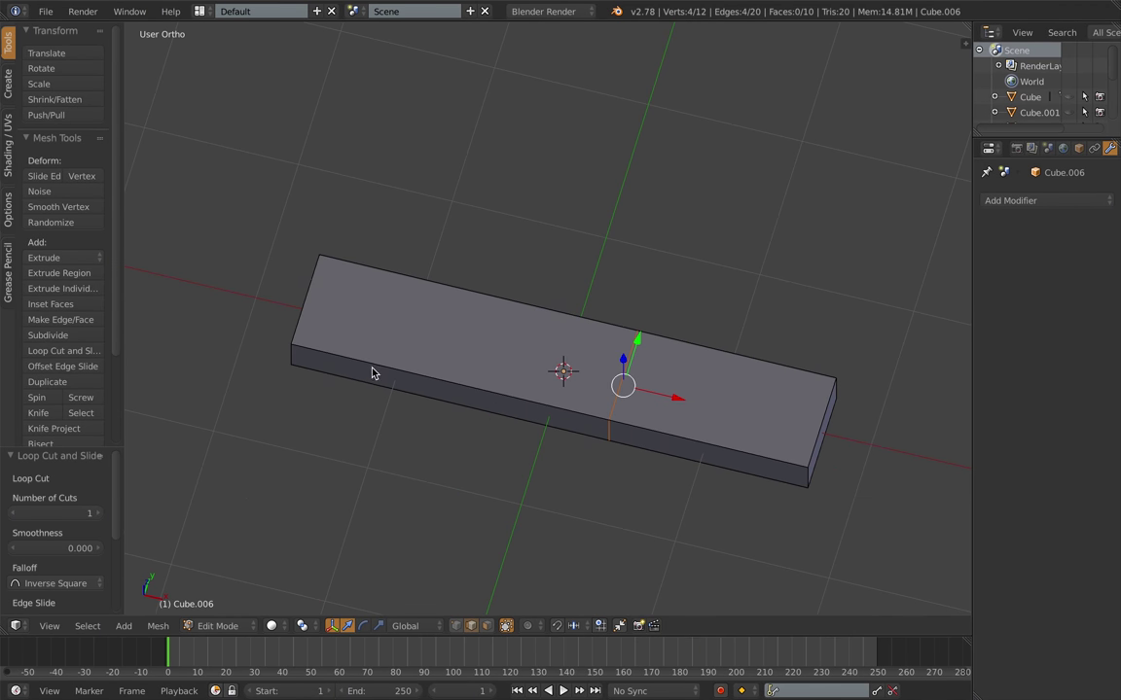
Step: Try beveling the block's vertical corner edge by 0.362 with 9 segments, then undo it
{"action": "key", "text": "Tab"}
{"action": "key", "text": "Tab"}
{"action": "key", "text": "a"}
{"action": "right_click", "coordinate": [294, 358]}
{"action": "middle_click_drag", "start_coordinate": [333, 376], "coordinate": [384, 383]}
{"action": "key", "text": "ctrl+b"}
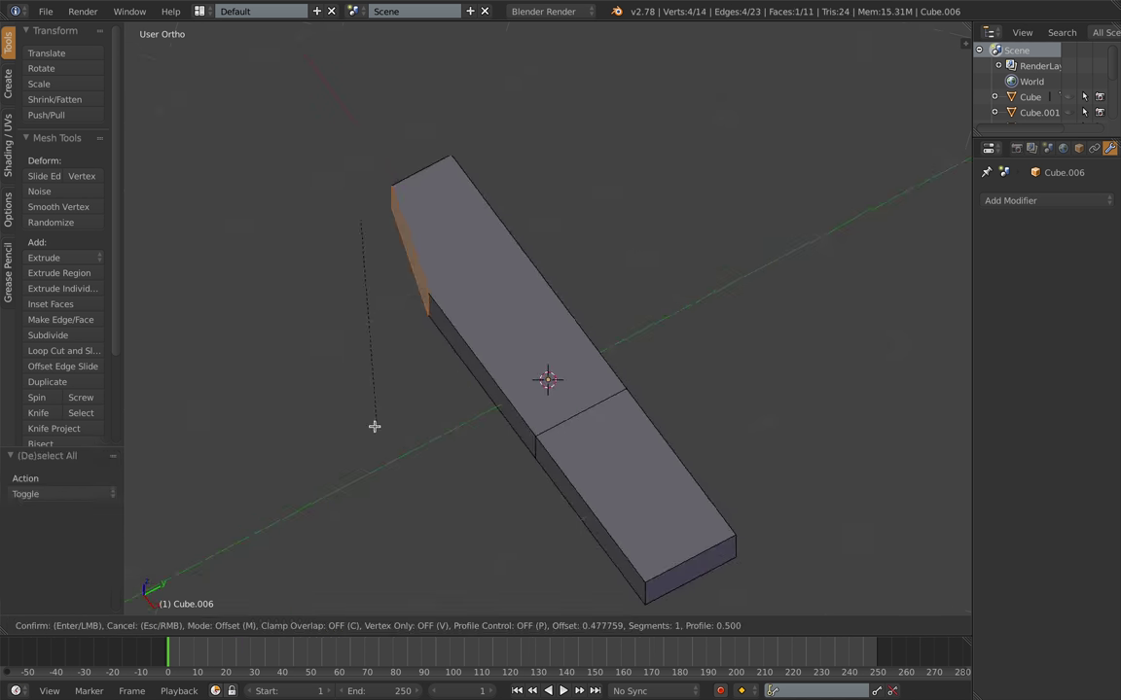
{"action": "scroll", "coordinate": [378, 420], "scroll_direction": "up", "scroll_amount": 8}
{"action": "left_click", "coordinate": [384, 417]}
{"action": "middle_click_drag", "start_coordinate": [412, 425], "coordinate": [555, 465]}
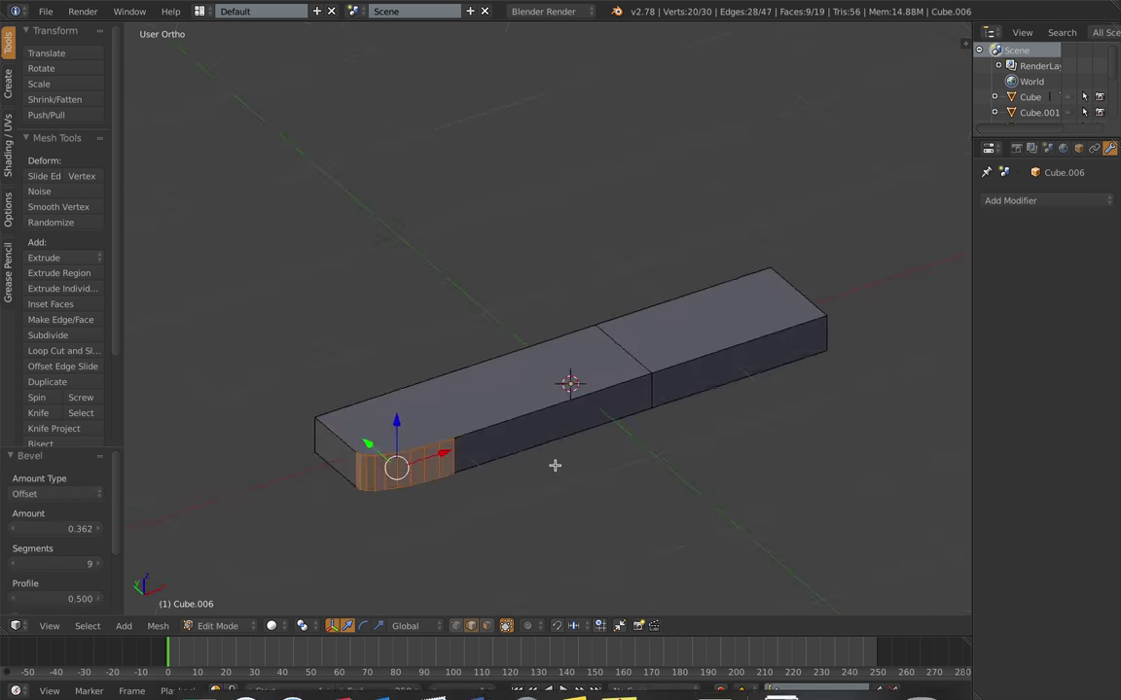
{"action": "key", "text": "alt+Tab"}
{"action": "key", "text": "alt+Tab"}
{"action": "key", "text": "ctrl+z"}
{"action": "key", "text": "ctrl+b"}
{"action": "right_click", "coordinate": [486, 475]}
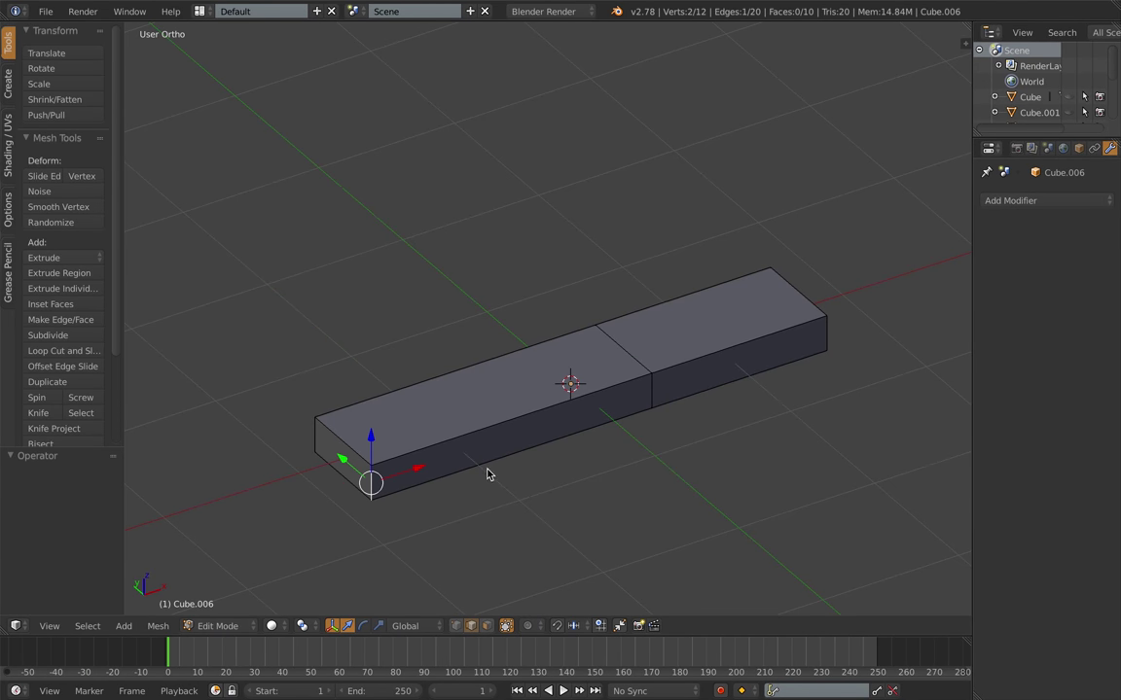
Step: Add a loop cut across the block's longer section, toward the end with the corner selected for beveling
{"action": "key", "text": "ctrl+r"}
{"action": "left_click", "coordinate": [488, 473]}
{"action": "left_click", "coordinate": [446, 483]}
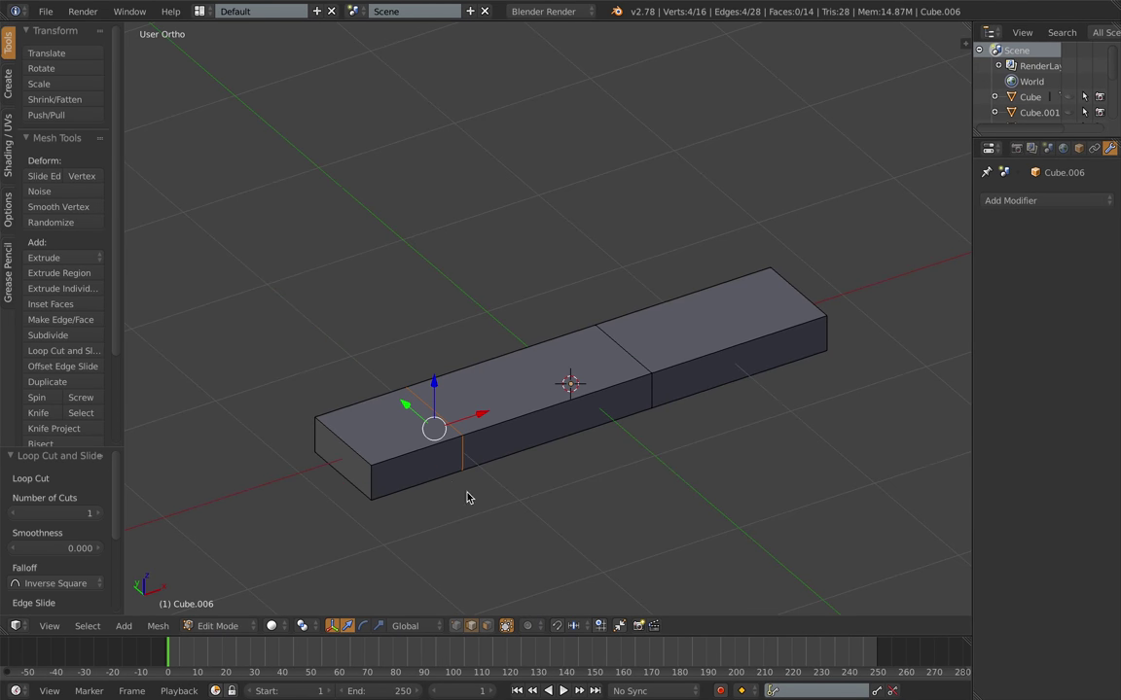
Step: Try beveling the vertical corner edge by 0.227 with a single segment, then undo it
{"action": "key", "text": "a"}
{"action": "key", "text": "ctrl+b"}
{"action": "left_click", "coordinate": [402, 508]}
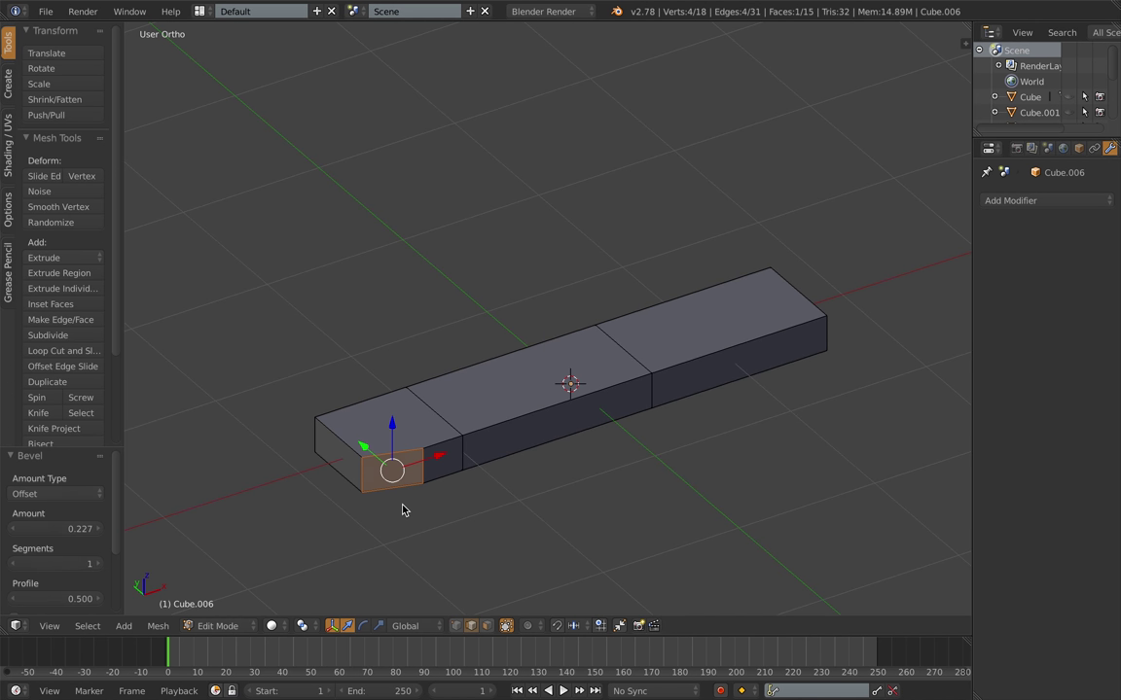
{"action": "key", "text": "ctrl+z"}
Step: Round the block's vertical corner edge with a multi-segment bevel and deselect the geometry
{"action": "key", "text": "ctrl+b"}
{"action": "scroll", "coordinate": [431, 512], "scroll_direction": "up", "scroll_amount": 5}
{"action": "left_click", "coordinate": [436, 512]}
{"action": "key", "text": "a"}
{"action": "middle_click_drag", "start_coordinate": [515, 507], "coordinate": [282, 521]}
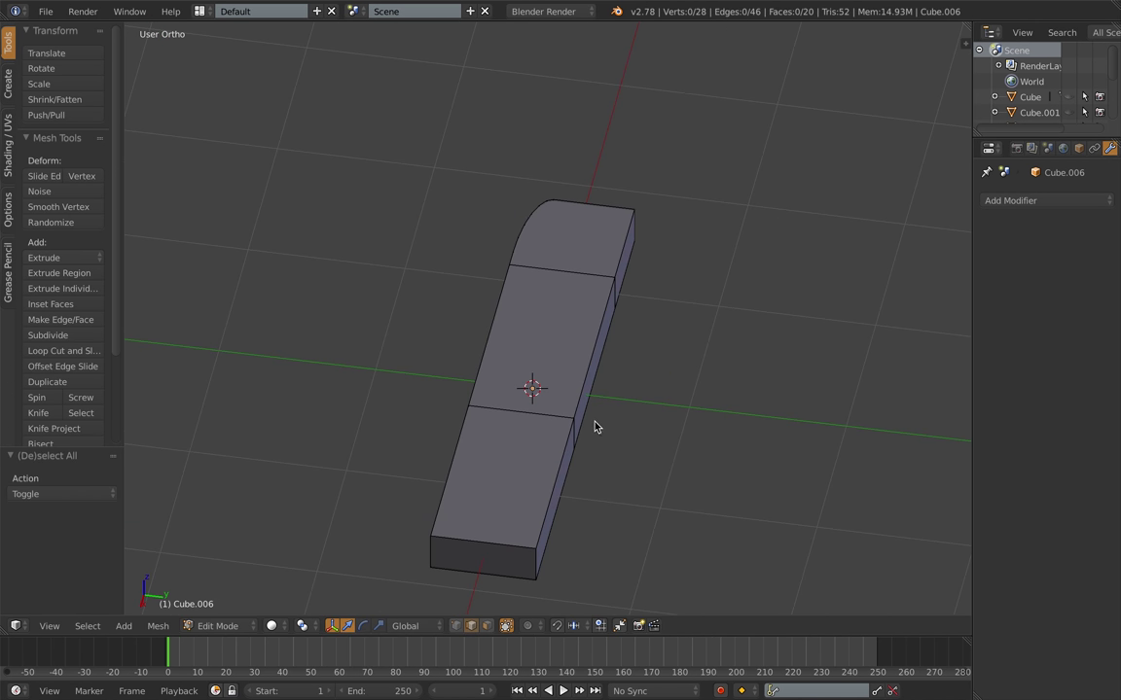
Step: Shorten the block by moving its square end face -0.391 along X
{"action": "key", "text": "Tab"}
{"action": "key", "text": "s"}
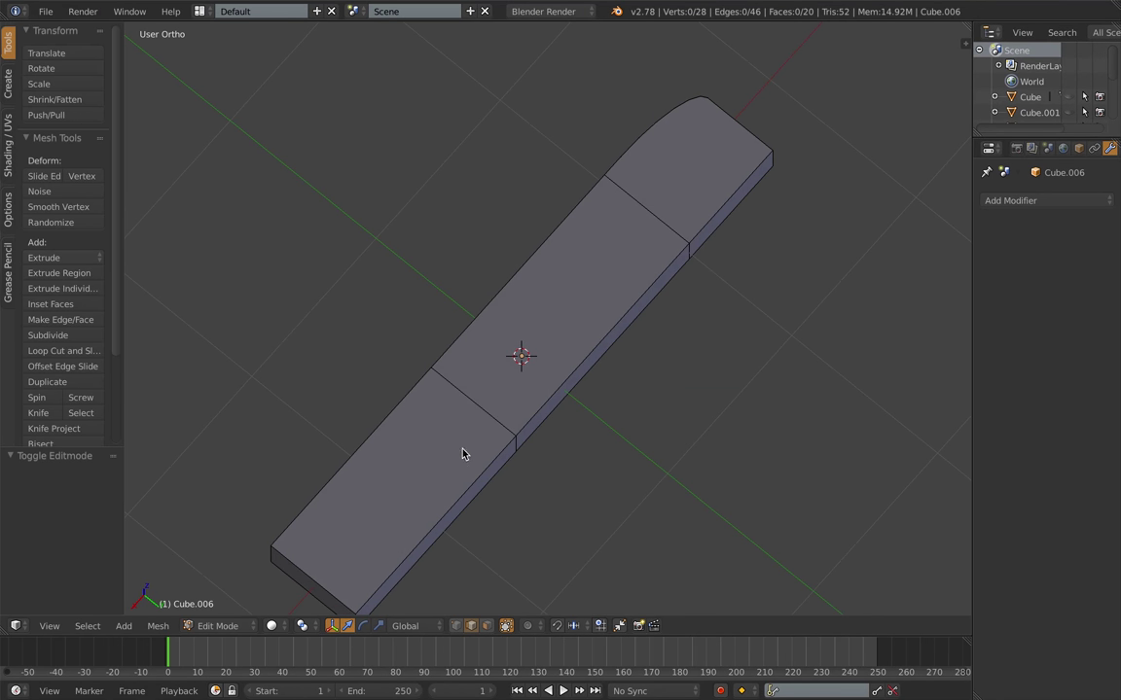
{"action": "right_click", "coordinate": [338, 598]}
{"action": "key", "text": "g"}
{"action": "key", "text": "x"}
{"action": "left_click", "coordinate": [418, 534]}
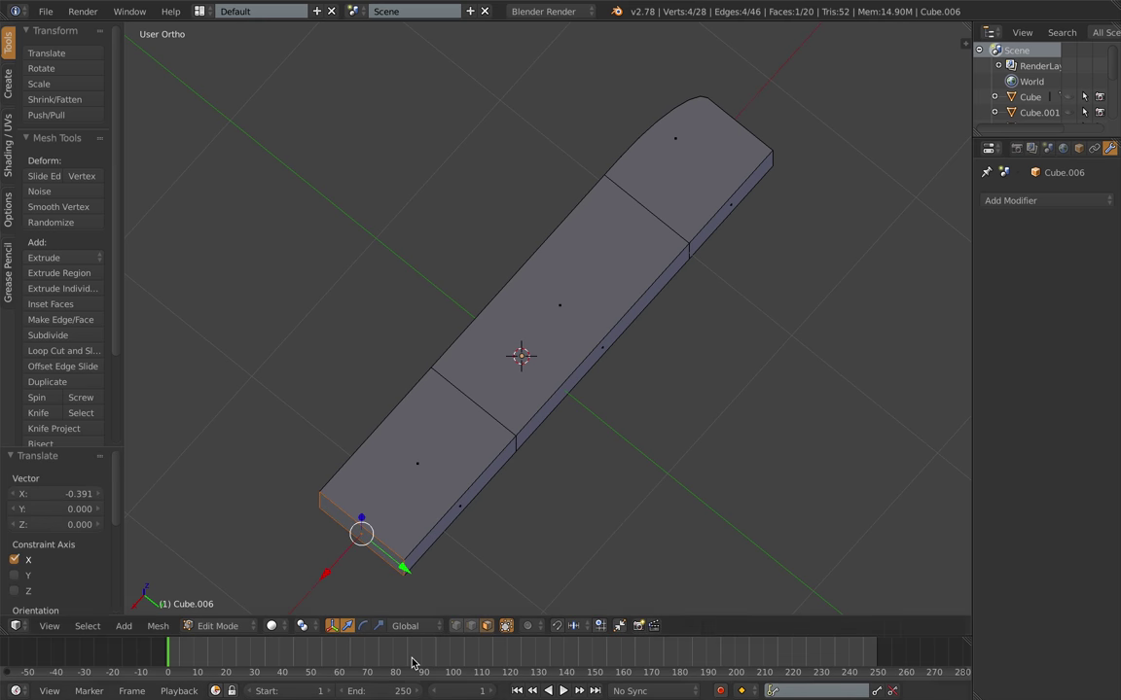
Step: Switch to edge selection and move the middle edge loop -0.403 along X
{"action": "left_click", "coordinate": [471, 627]}
{"action": "key", "text": "a"}
{"action": "right_click", "coordinate": [476, 404], "text": "alt"}
{"action": "key", "text": "g"}
{"action": "key", "text": "x"}
{"action": "left_click", "coordinate": [498, 407]}
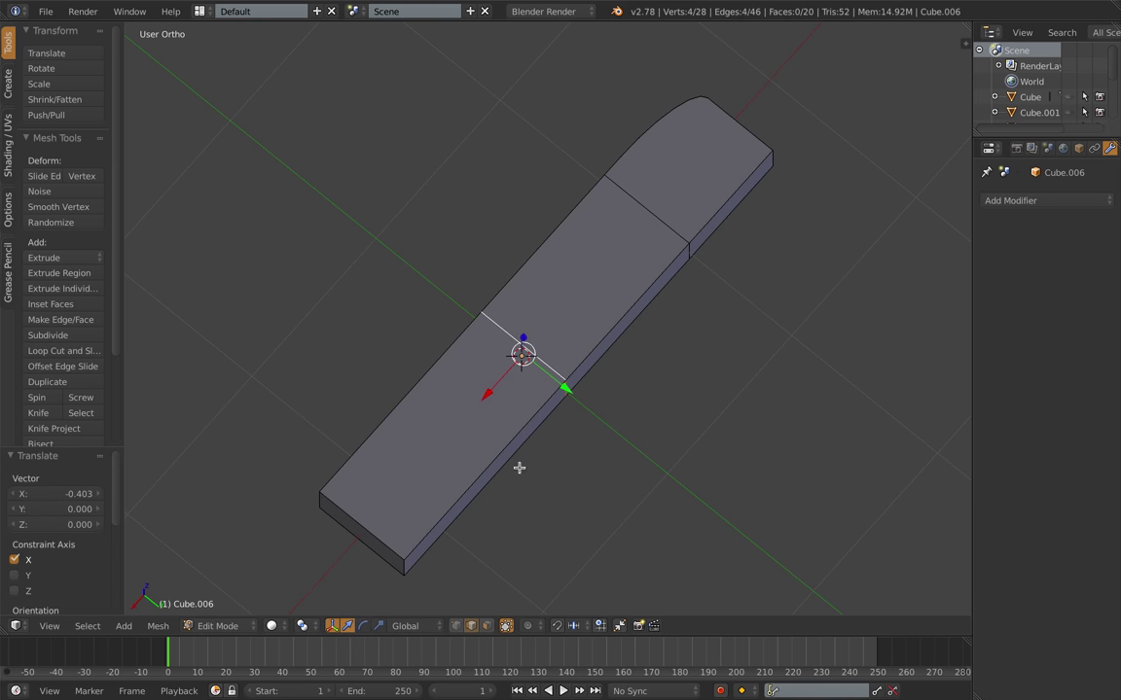
Step: Check the chair reference photo and add a centred loop cut across the block's square-ended section
{"action": "middle_click_drag", "start_coordinate": [519, 468], "coordinate": [500, 460]}
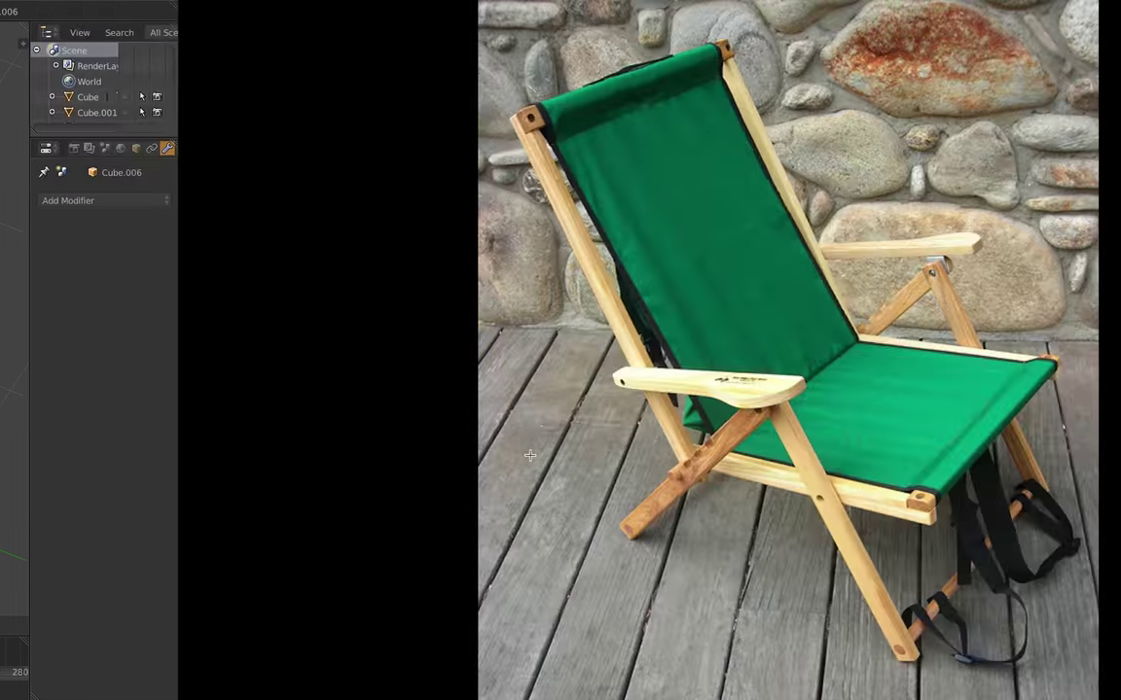
{"action": "key", "text": "a"}
{"action": "middle_click_drag", "start_coordinate": [499, 460], "coordinate": [533, 456]}
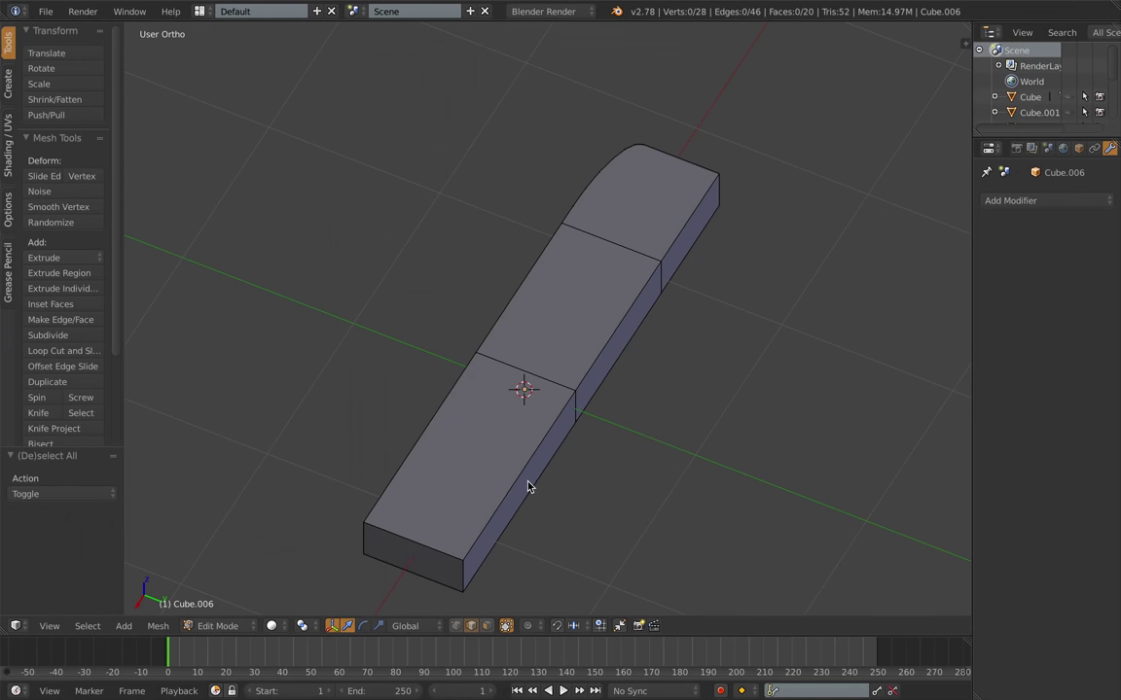
{"action": "key", "text": "ctrl+r"}
{"action": "left_click", "coordinate": [508, 481]}
{"action": "right_click", "coordinate": [508, 481]}
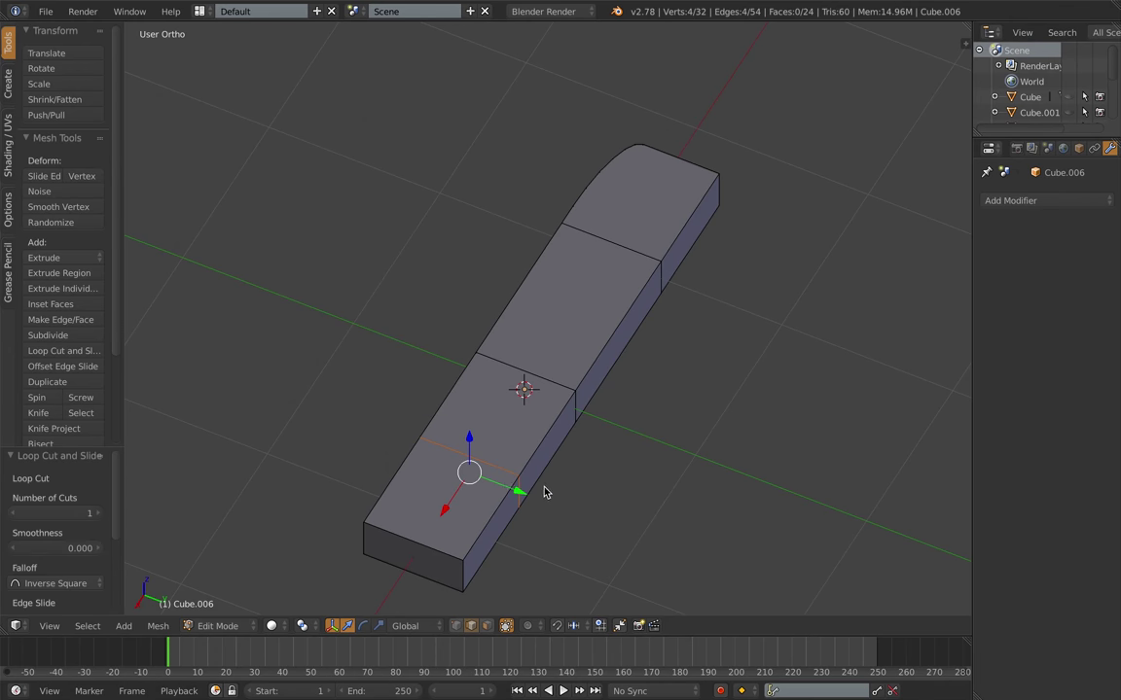
Step: Add five evenly spaced loop cuts across the section beside the block's middle and deselect the geometry
{"action": "key", "text": "ctrl+r"}
{"action": "scroll", "coordinate": [545, 469], "scroll_direction": "up", "scroll_amount": 3}
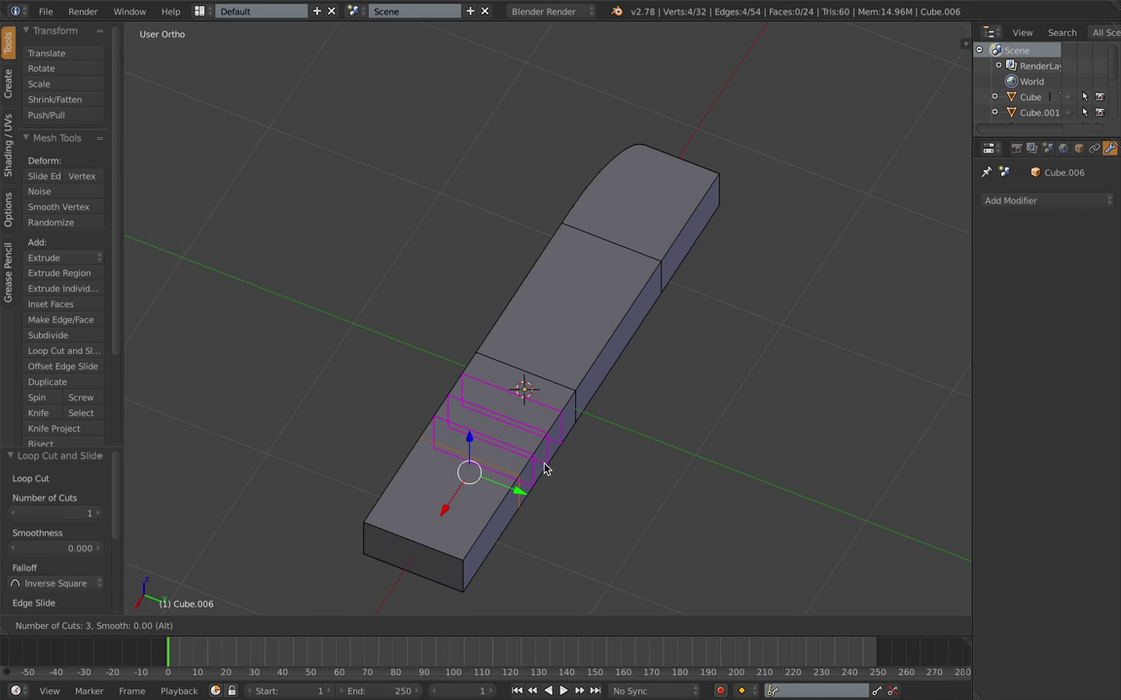
{"action": "scroll", "coordinate": [544, 469], "scroll_direction": "up", "scroll_amount": 1}
{"action": "left_click", "coordinate": [544, 469]}
{"action": "right_click", "coordinate": [544, 469]}
{"action": "key", "text": "a"}
Step: Add four evenly spaced loop cuts across the outermost section at the square end and deselect the geometry
{"action": "key", "text": "ctrl+r"}
{"action": "scroll", "coordinate": [481, 525], "scroll_direction": "up", "scroll_amount": 1}
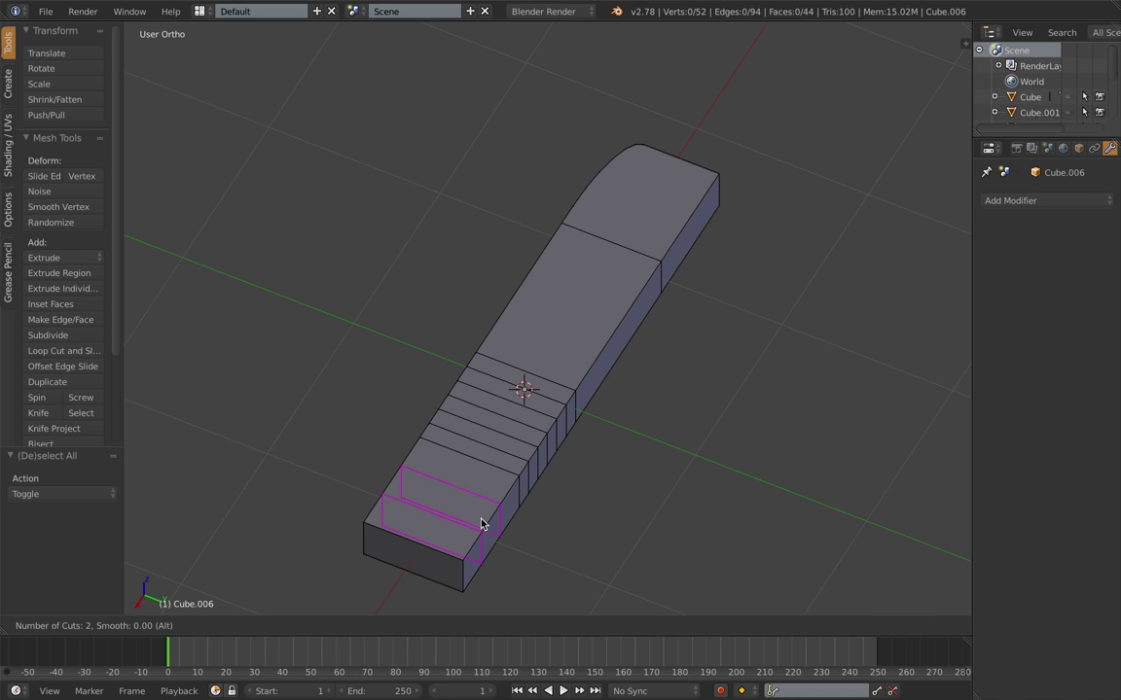
{"action": "left_click", "coordinate": [481, 520]}
{"action": "right_click", "coordinate": [486, 521]}
{"action": "key", "text": "a"}
{"action": "middle_click_drag", "start_coordinate": [486, 521], "coordinate": [535, 494]}
{"action": "right_click", "coordinate": [535, 494]}
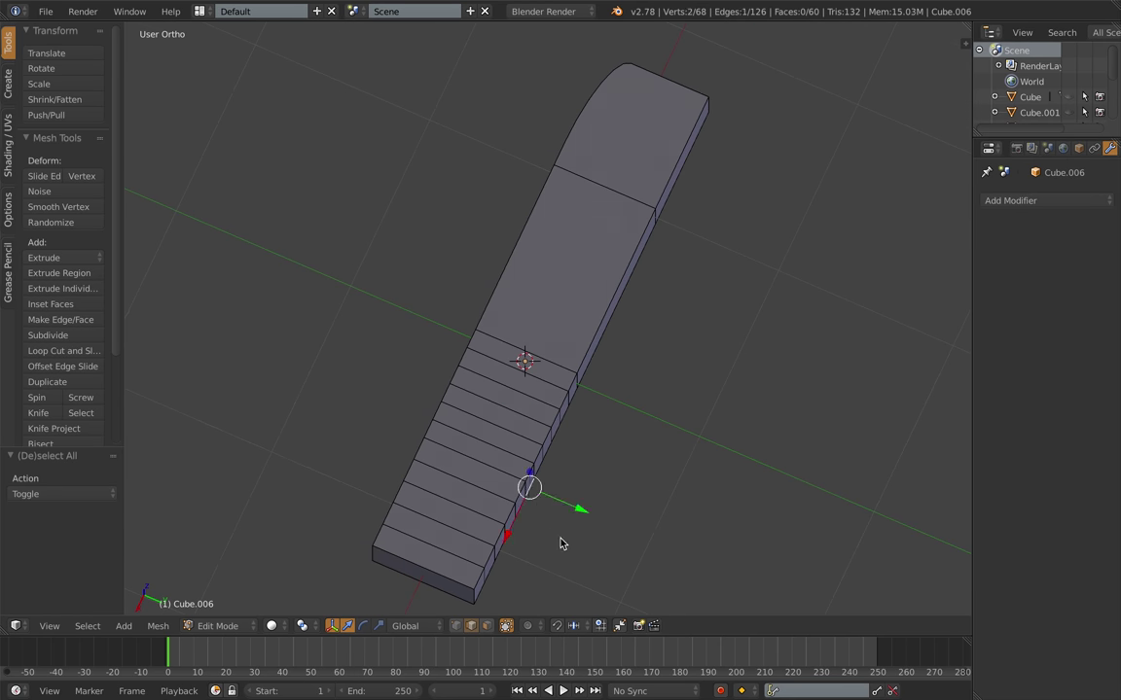
{"action": "key", "text": "a"}
{"action": "middle_click_drag", "start_coordinate": [559, 538], "coordinate": [540, 528]}
{"action": "key", "text": "g"}
{"action": "key", "text": "y"}
{"action": "right_click", "coordinate": [584, 531]}
Step: Enable proportional editing and try moving the side edge along Y with a resized falloff
{"action": "key", "text": "o"}
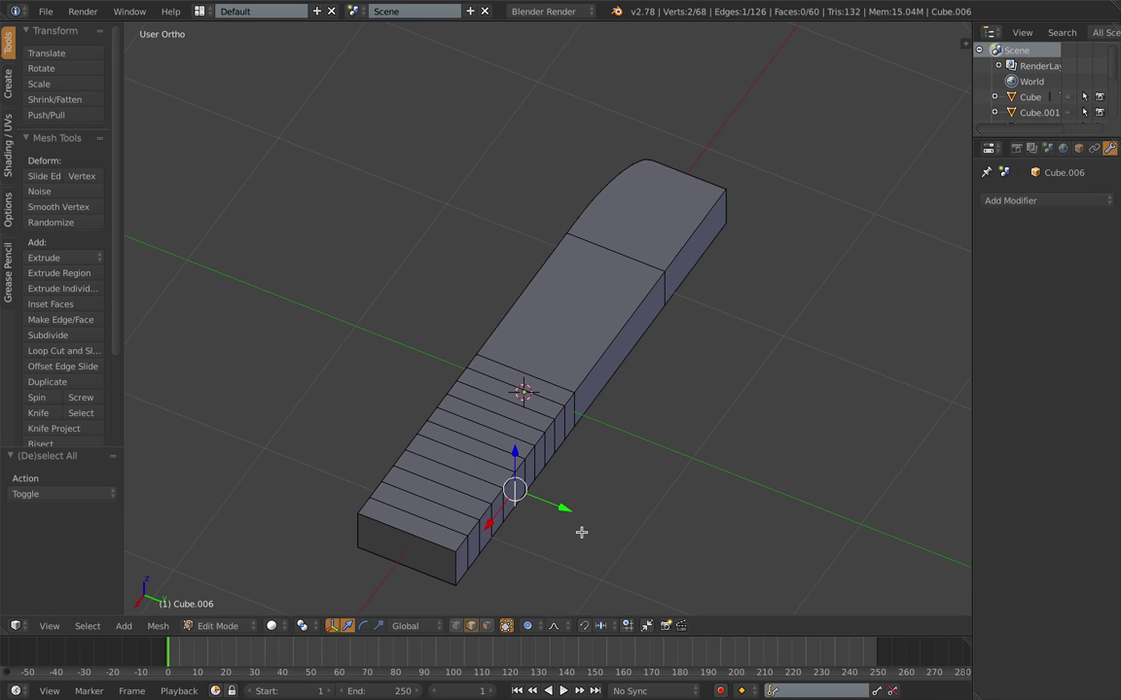
{"action": "key", "text": "g"}
{"action": "key", "text": "y"}
{"action": "scroll", "coordinate": [596, 538], "scroll_direction": "up", "scroll_amount": 9}
{"action": "right_click", "coordinate": [610, 548]}
{"action": "key", "text": "a"}
{"action": "middle_click_drag", "start_coordinate": [610, 549], "coordinate": [549, 528]}
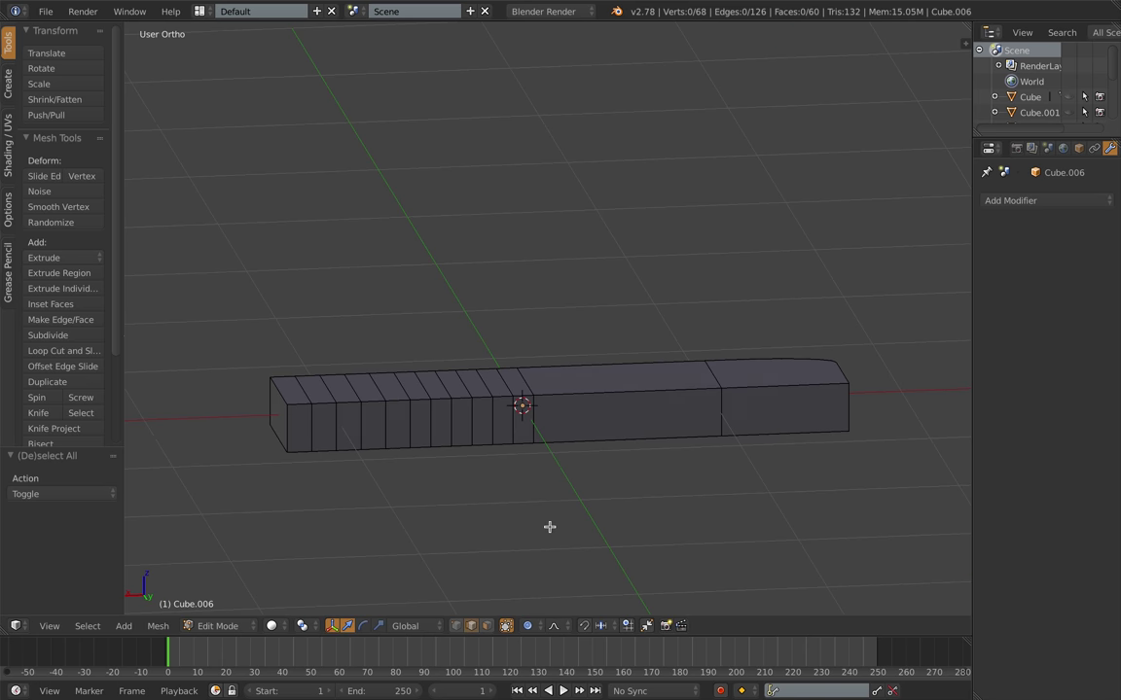
Step: Using face selection, hide everything except the strip of narrow side faces, and switch back to edge selection
{"action": "left_click", "coordinate": [490, 626]}
{"action": "right_click", "coordinate": [303, 441]}
{"action": "right_click", "coordinate": [326, 446], "text": "shift"}
{"action": "right_click", "coordinate": [344, 448], "text": "shift"}
{"action": "key", "text": "a"}
{"action": "key", "text": "a"}
{"action": "right_click", "coordinate": [299, 443], "text": "shift"}
{"action": "right_click", "coordinate": [324, 444], "text": "shift"}
{"action": "right_click", "coordinate": [373, 441], "text": "shift"}
{"action": "right_click", "coordinate": [441, 439], "text": "shift"}
{"action": "right_click", "coordinate": [482, 440], "text": "shift"}
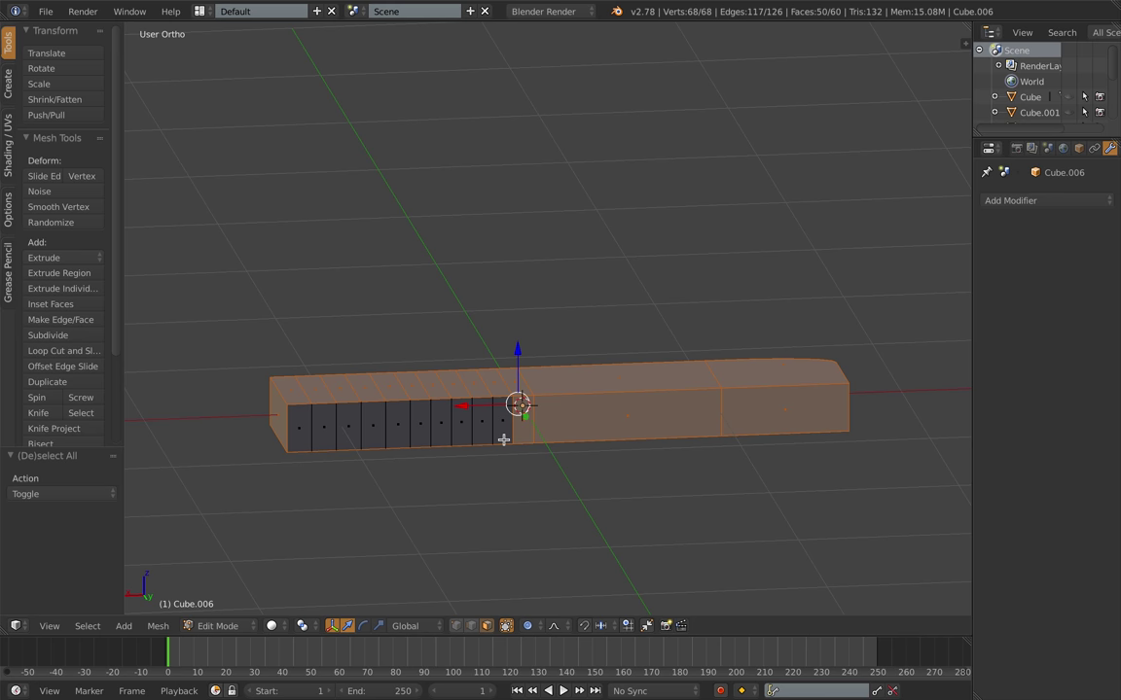
{"action": "right_click", "coordinate": [522, 439], "text": "shift"}
{"action": "key", "text": "h"}
{"action": "middle_click_drag", "start_coordinate": [310, 446], "coordinate": [437, 467]}
{"action": "left_click", "coordinate": [473, 627]}
Step: Try to pull the middle edge of the strip outward along Y and undo the move
{"action": "middle_click_drag", "start_coordinate": [510, 483], "coordinate": [528, 490]}
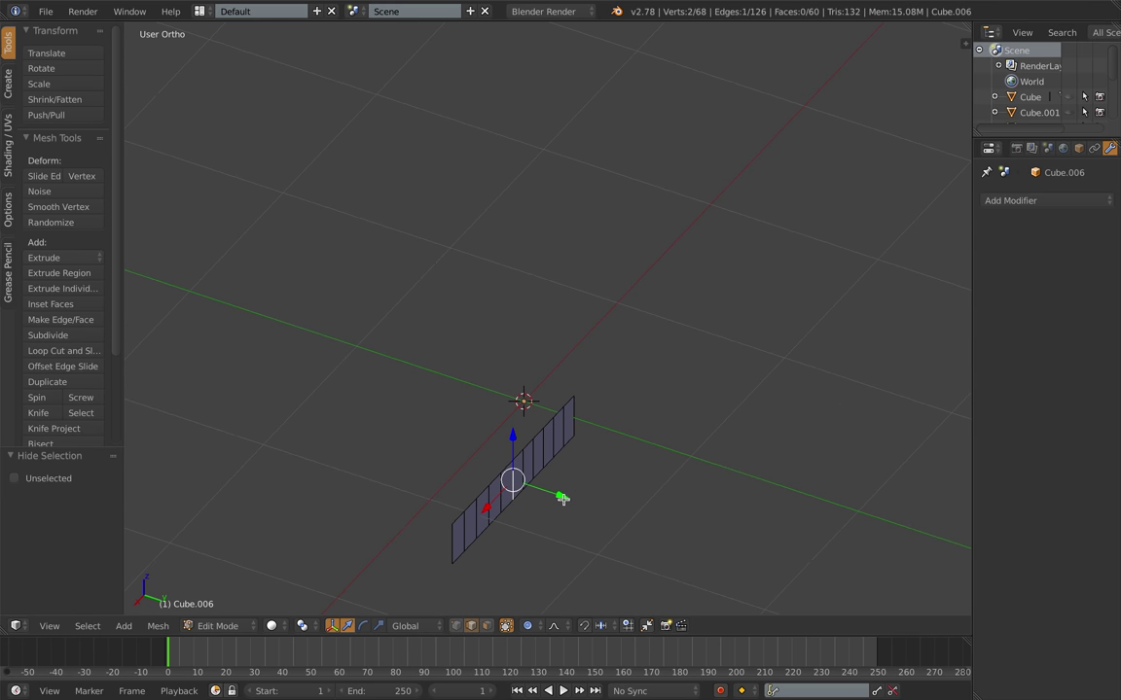
{"action": "left_click_drag", "start_coordinate": [560, 498], "coordinate": [584, 511]}
{"action": "key", "text": "ctrl+z"}
Step: Pull an edge of the side strip outward along Y with a smooth falloff to form a bulge, and reveal the hidden geometry
{"action": "middle_click_drag", "start_coordinate": [585, 512], "coordinate": [477, 486]}
{"action": "right_click", "coordinate": [396, 465]}
{"action": "middle_click_drag", "start_coordinate": [396, 465], "coordinate": [506, 505]}
{"action": "scroll", "coordinate": [565, 558], "scroll_direction": "up", "scroll_amount": 3}
{"action": "left_click_drag", "start_coordinate": [534, 536], "coordinate": [562, 557]}
{"action": "scroll", "coordinate": [564, 557], "scroll_direction": "down", "scroll_amount": 2}
{"action": "middle_click_drag", "start_coordinate": [562, 557], "coordinate": [468, 512]}
{"action": "key", "text": "a"}
{"action": "key", "text": "alt+h"}
{"action": "middle_click_drag", "start_coordinate": [409, 475], "coordinate": [552, 430]}
Step: Select the side edge next to the square end's corner and move it 0.073 along Y
{"action": "key", "text": "a"}
{"action": "right_click", "coordinate": [450, 396]}
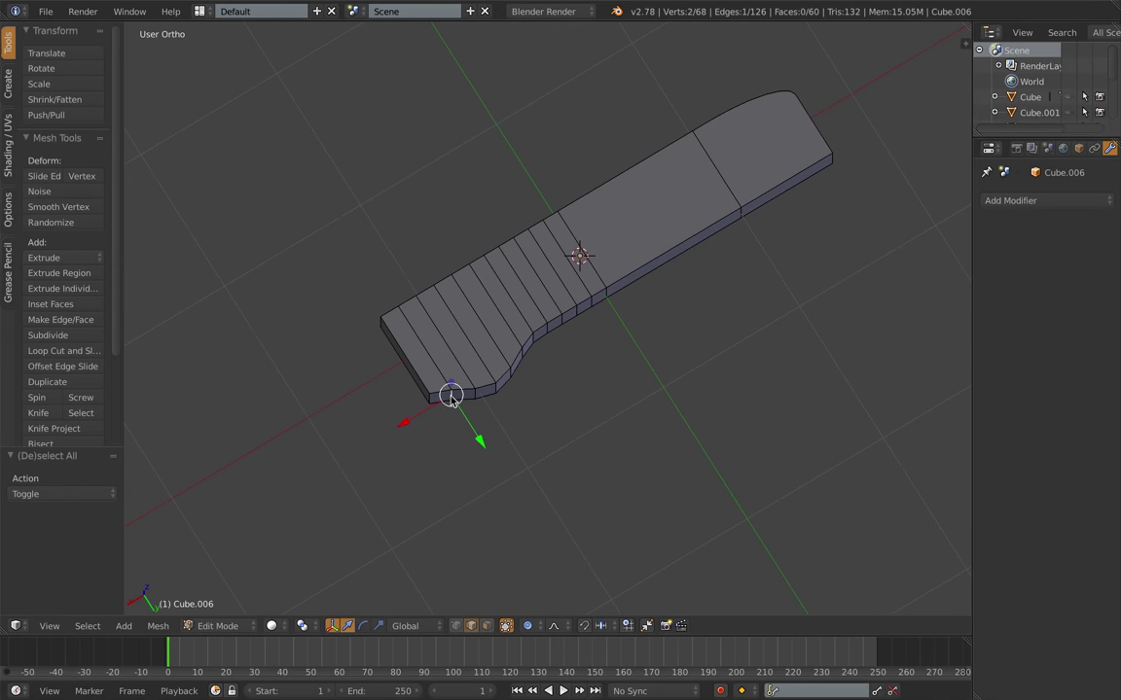
{"action": "key", "text": "KP_7"}
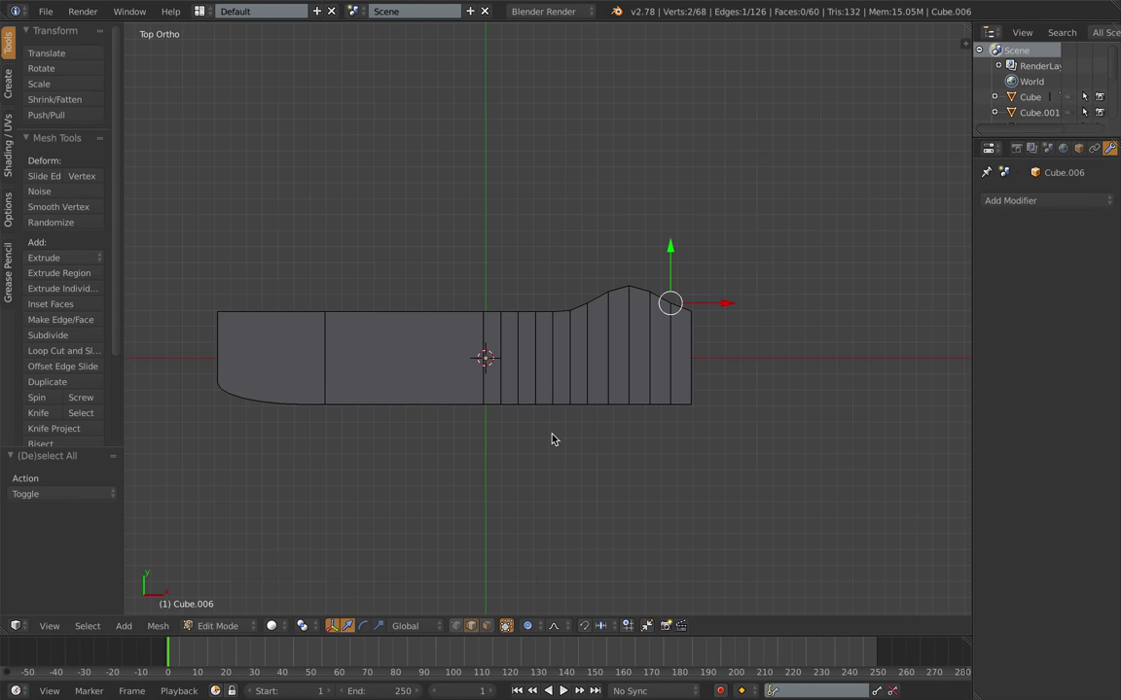
{"action": "left_click_drag", "start_coordinate": [670, 253], "coordinate": [670, 242]}
{"action": "middle_click_drag", "start_coordinate": [615, 288], "coordinate": [465, 322]}
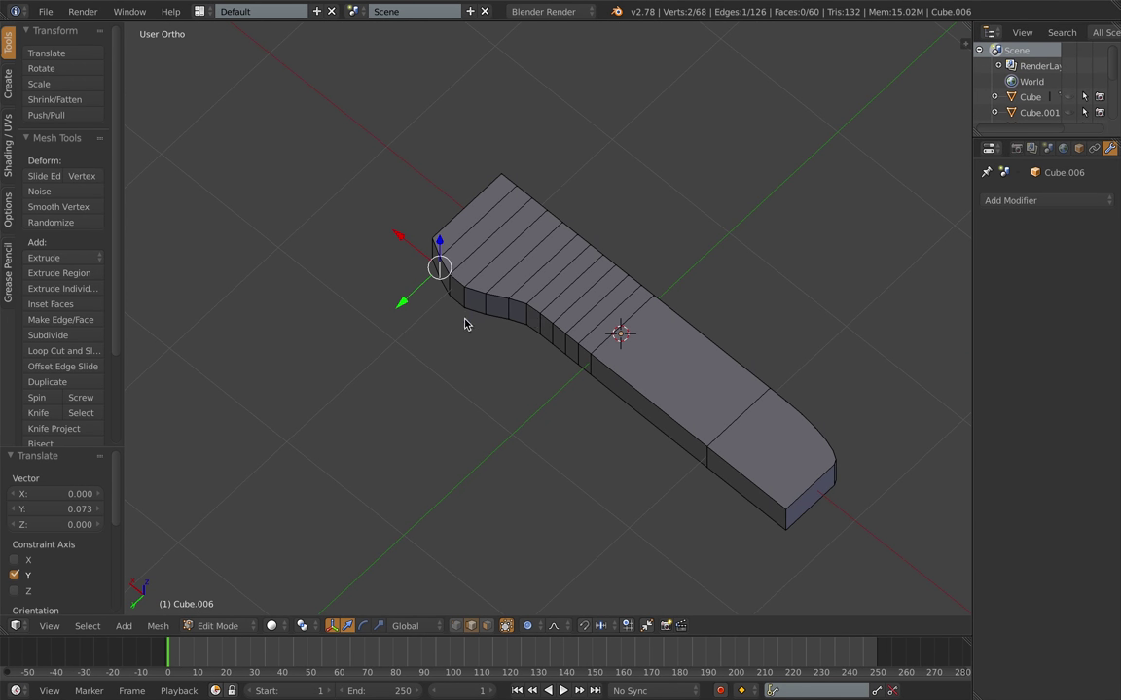
Step: Smooth the bulge by moving one of its side edges 0.052 and the square end's corner edge -0.177 along Y
{"action": "right_click", "coordinate": [481, 314]}
{"action": "right_click", "coordinate": [507, 311]}
{"action": "left_click_drag", "start_coordinate": [455, 339], "coordinate": [475, 361]}
{"action": "right_click", "coordinate": [516, 324]}
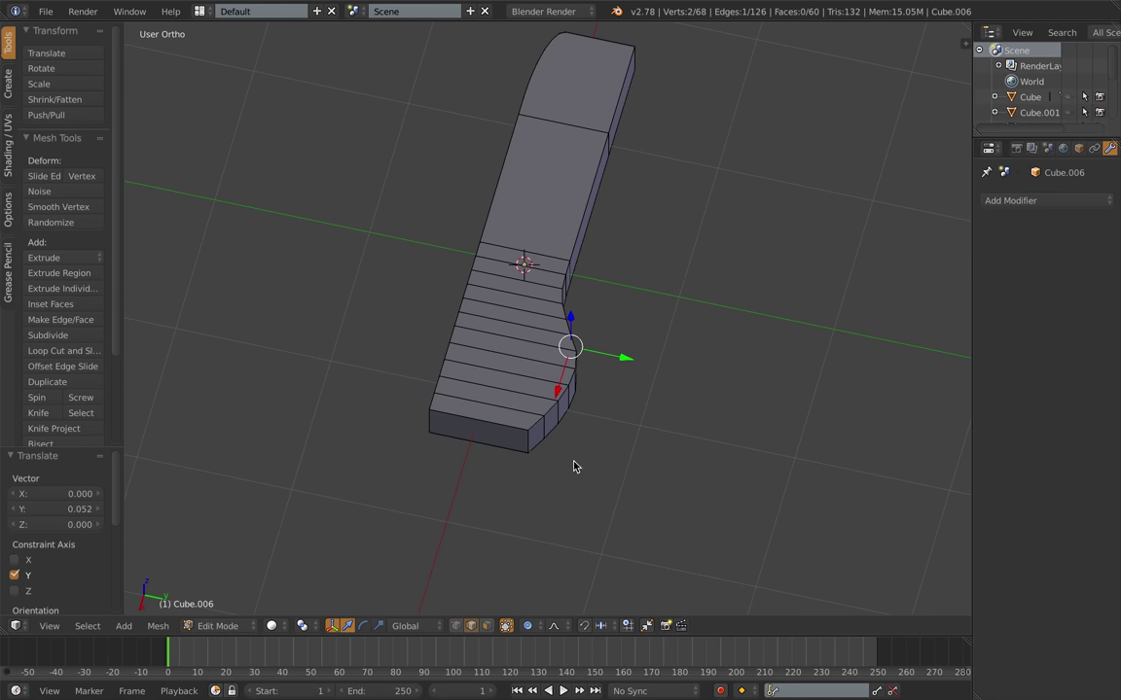
{"action": "key", "text": "g"}
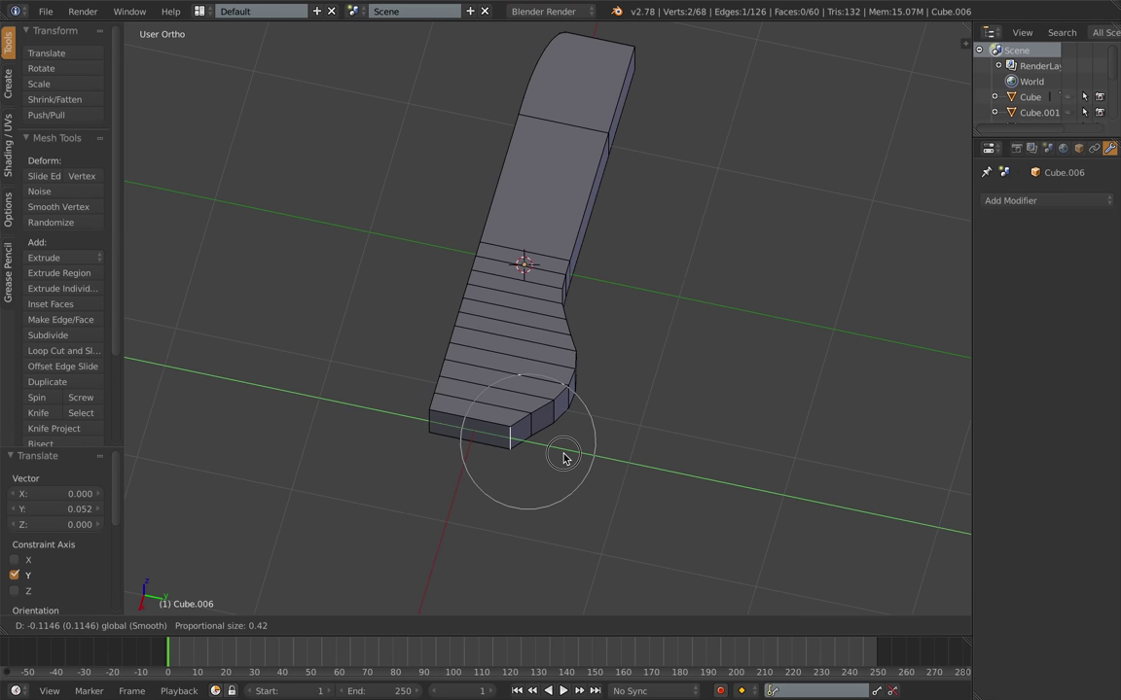
{"action": "left_click", "coordinate": [552, 463]}
{"action": "key", "text": "ctrl+Right"}
{"action": "key", "text": "ctrl+Left"}
Step: Move the side edge beside the end corner about 0.07 along Y with a smaller falloff, and return to Object Mode
{"action": "right_click", "coordinate": [528, 426]}
{"action": "left_click_drag", "start_coordinate": [576, 436], "coordinate": [584, 445]}
{"action": "scroll", "coordinate": [584, 445], "scroll_direction": "up", "scroll_amount": 4}
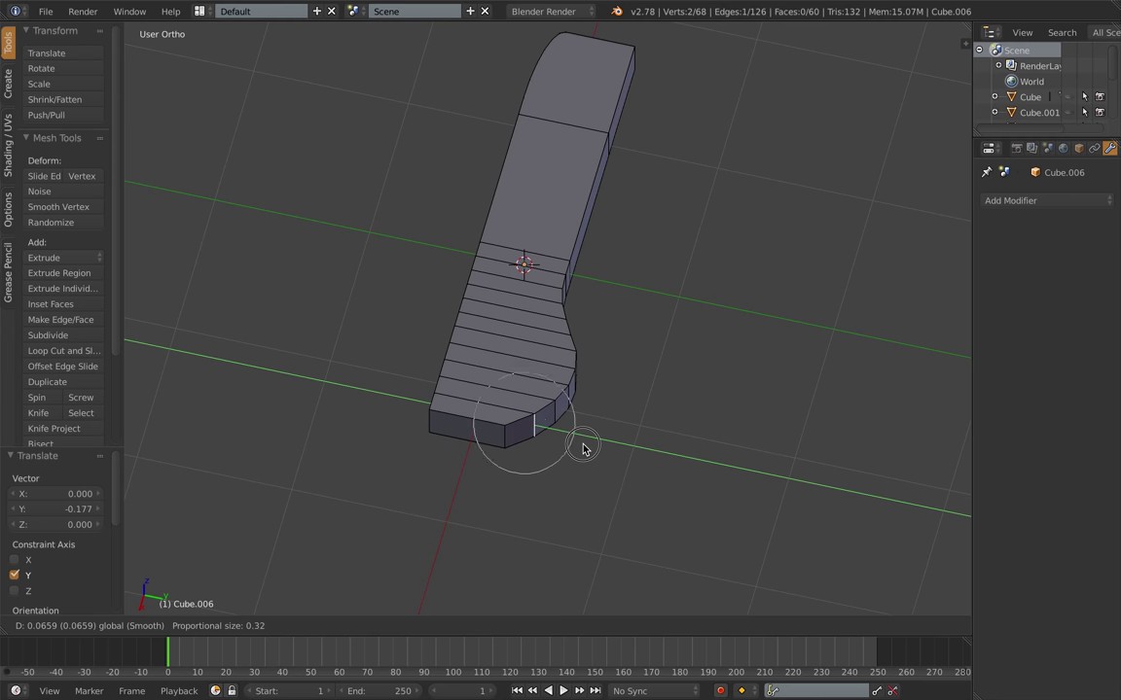
{"action": "middle_click_drag", "start_coordinate": [583, 446], "coordinate": [542, 400]}
{"action": "key", "text": "a"}
{"action": "key", "text": "Tab"}
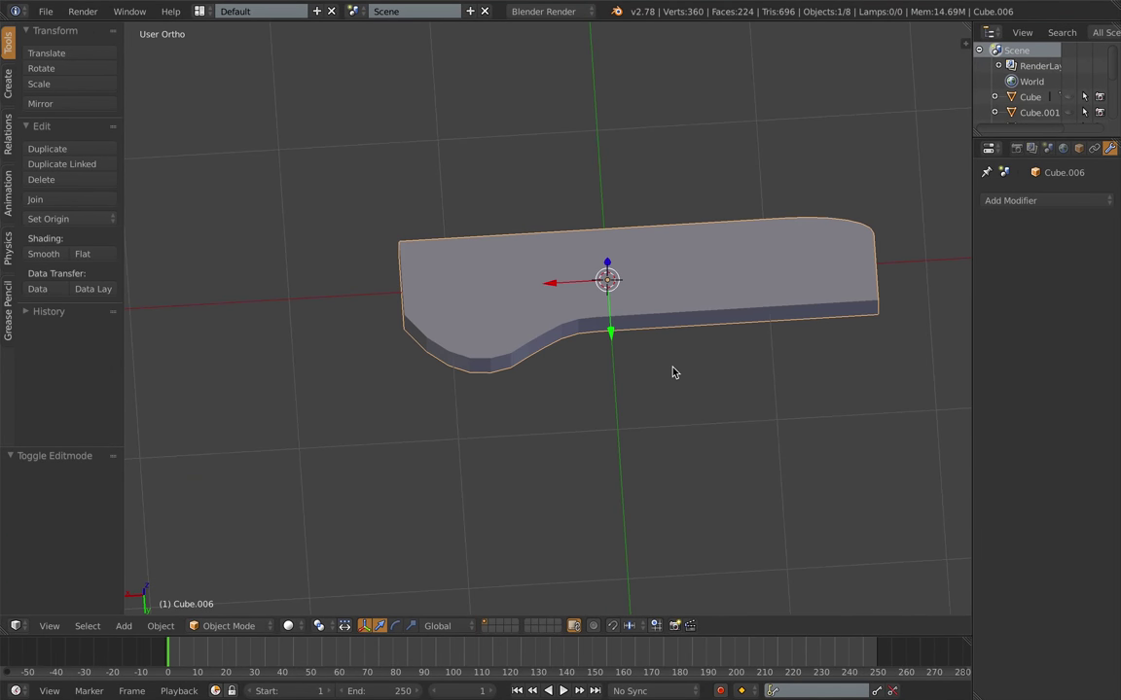
Step: Lengthen the armrest by scaling it along X, and reopen its mesh for editing with nothing selected
{"action": "key", "text": "s"}
{"action": "key", "text": "x"}
{"action": "left_click", "coordinate": [701, 377]}
{"action": "key", "text": "a"}
{"action": "key", "text": "Tab"}
{"action": "middle_click_drag", "start_coordinate": [768, 428], "coordinate": [689, 402]}
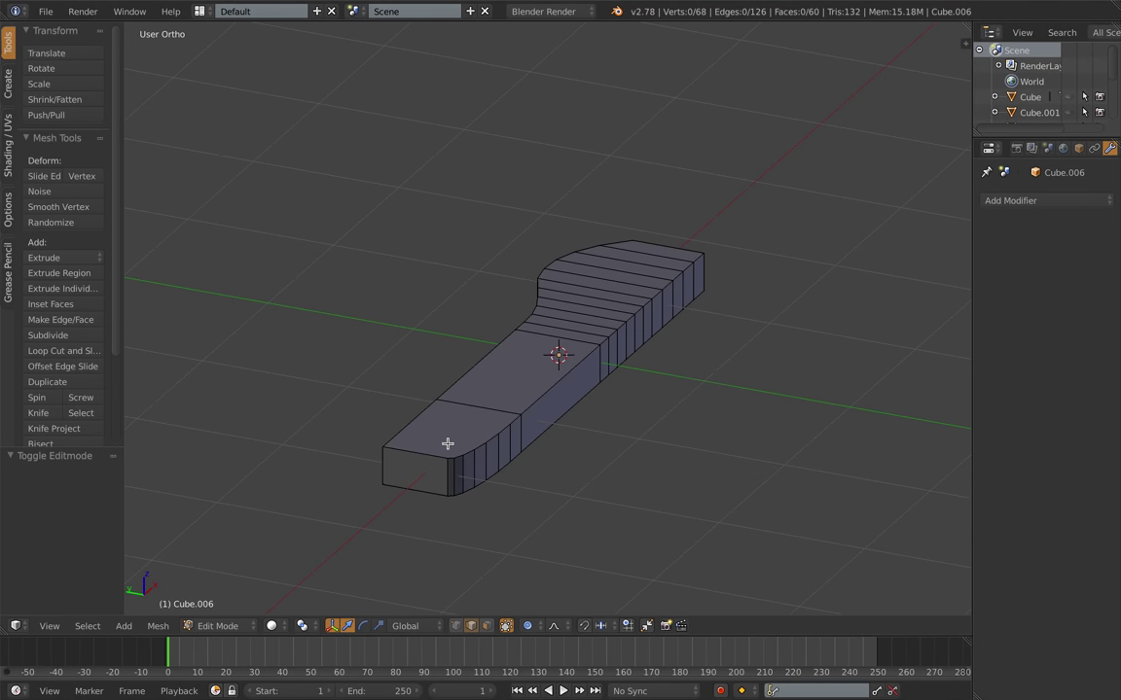
Step: Try to delete the faces of the rounded end section in top view, and undo the deletion
{"action": "key", "text": "KP_7"}
{"action": "key", "text": "b"}
{"action": "left_click_drag", "start_coordinate": [312, 298], "coordinate": [471, 438]}
{"action": "key", "text": "x"}
{"action": "left_click", "coordinate": [485, 505]}
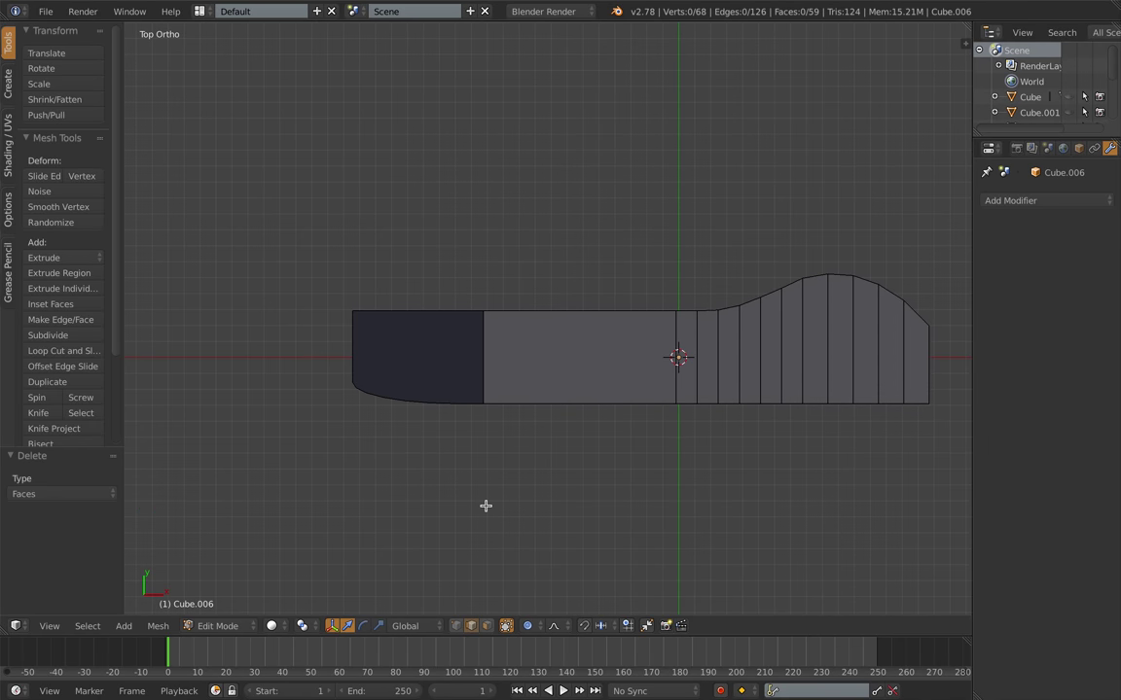
{"action": "key", "text": "a"}
{"action": "key", "text": "a"}
{"action": "left_click", "coordinate": [505, 625]}
{"action": "key", "text": "ctrl+z"}
{"action": "key", "text": "ctrl+z"}
{"action": "key", "text": "ctrl+z"}
{"action": "key", "text": "a"}
{"action": "left_click", "coordinate": [505, 625]}
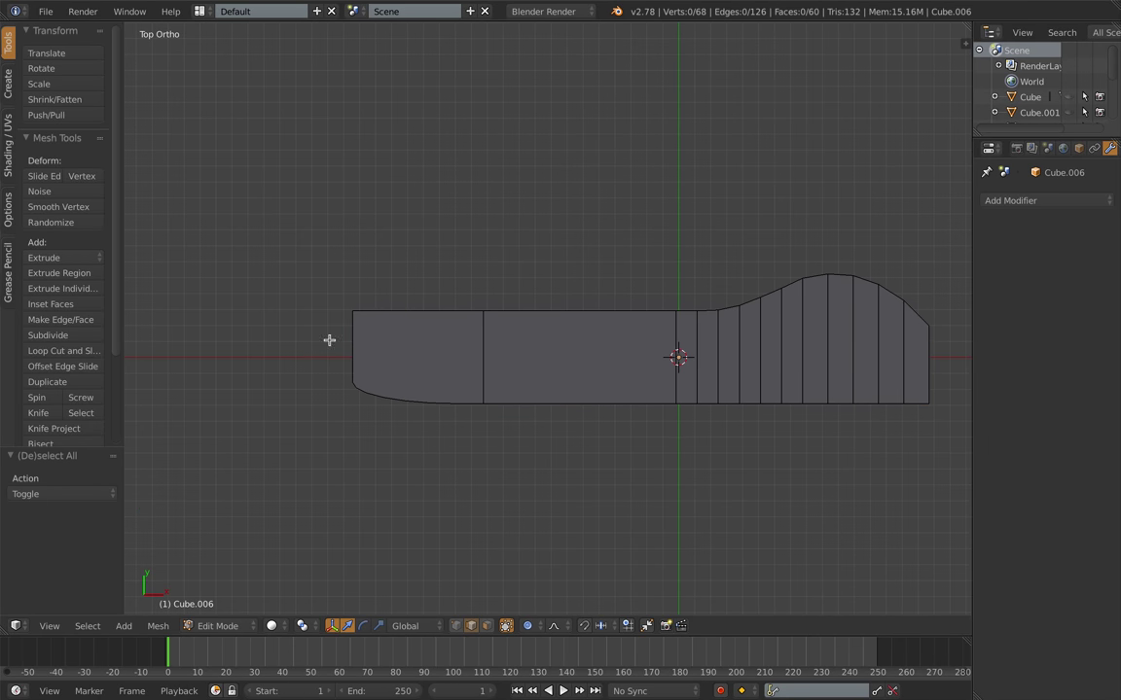
{"action": "key", "text": "c"}
{"action": "left_click", "coordinate": [409, 355]}
{"action": "middle_click_drag", "start_coordinate": [488, 508], "coordinate": [492, 403]}
{"action": "key", "text": "a"}
Step: Allow selection through the mesh and delete the whole rounded end section
{"action": "left_click", "coordinate": [507, 627]}
{"action": "key", "text": "KP_7"}
{"action": "key", "text": "b"}
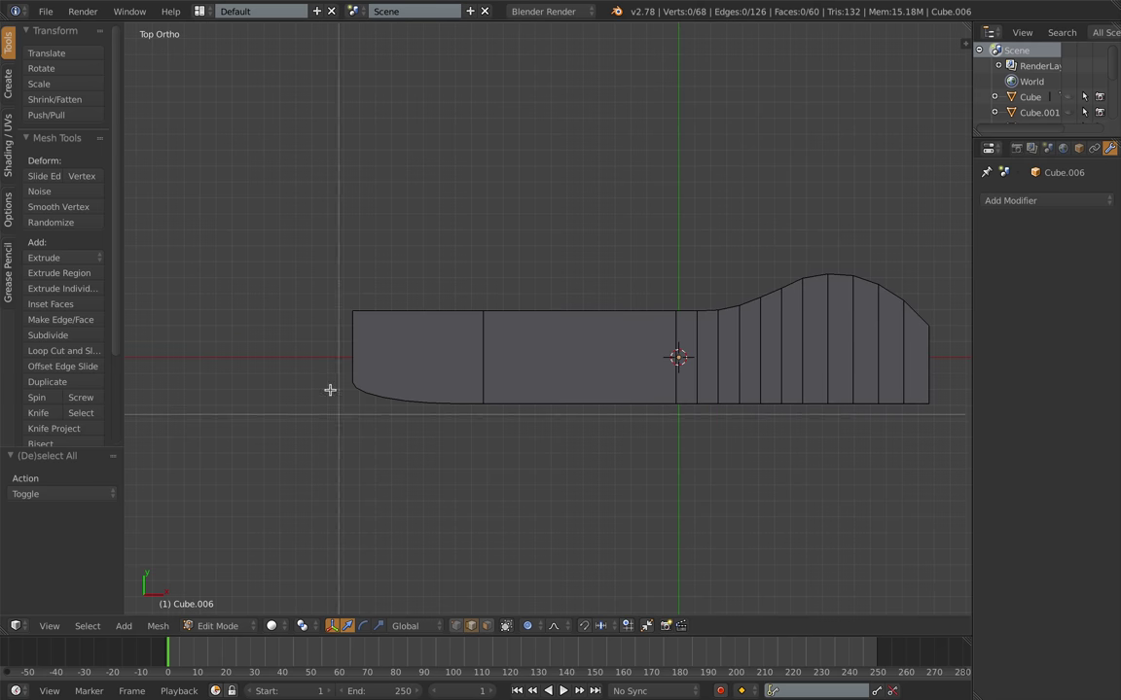
{"action": "left_click_drag", "start_coordinate": [319, 291], "coordinate": [501, 459]}
{"action": "key", "text": "x"}
{"action": "left_click", "coordinate": [476, 460]}
{"action": "middle_click_drag", "start_coordinate": [476, 460], "coordinate": [562, 410]}
Step: Close the armrest's open end with a face between its corner vertices and deselect the geometry
{"action": "left_click", "coordinate": [458, 628]}
{"action": "scroll", "coordinate": [520, 520], "scroll_direction": "up", "scroll_amount": 4}
{"action": "mouse_move", "coordinate": [522, 519]}
{"action": "middle_mouse_down"}
{"action": "mouse_move", "coordinate": [498, 485]}
{"action": "mouse_move", "coordinate": [523, 507]}
{"action": "middle_mouse_up"}
{"action": "right_click", "coordinate": [417, 363]}
{"action": "right_click", "coordinate": [564, 409]}
{"action": "key", "text": "a"}
{"action": "middle_click_drag", "start_coordinate": [530, 455], "coordinate": [610, 430]}
{"action": "scroll", "coordinate": [610, 430], "scroll_direction": "down", "scroll_amount": 3}
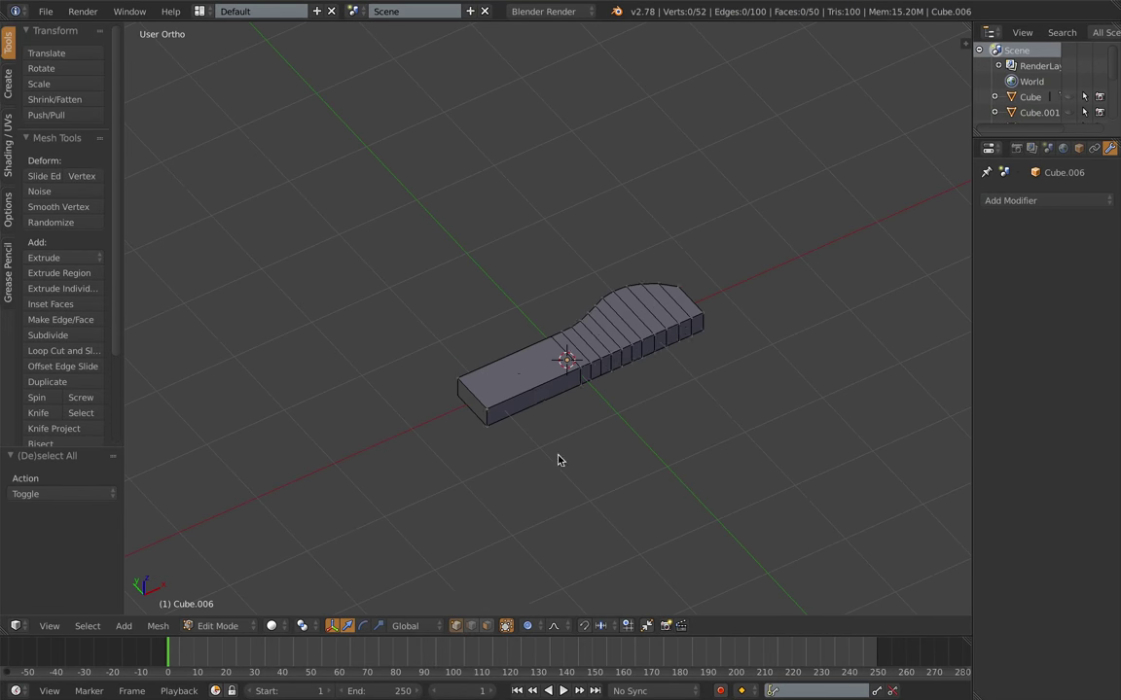
{"action": "scroll", "coordinate": [543, 413], "scroll_direction": "up", "scroll_amount": 1}
{"action": "right_click", "coordinate": [547, 412]}
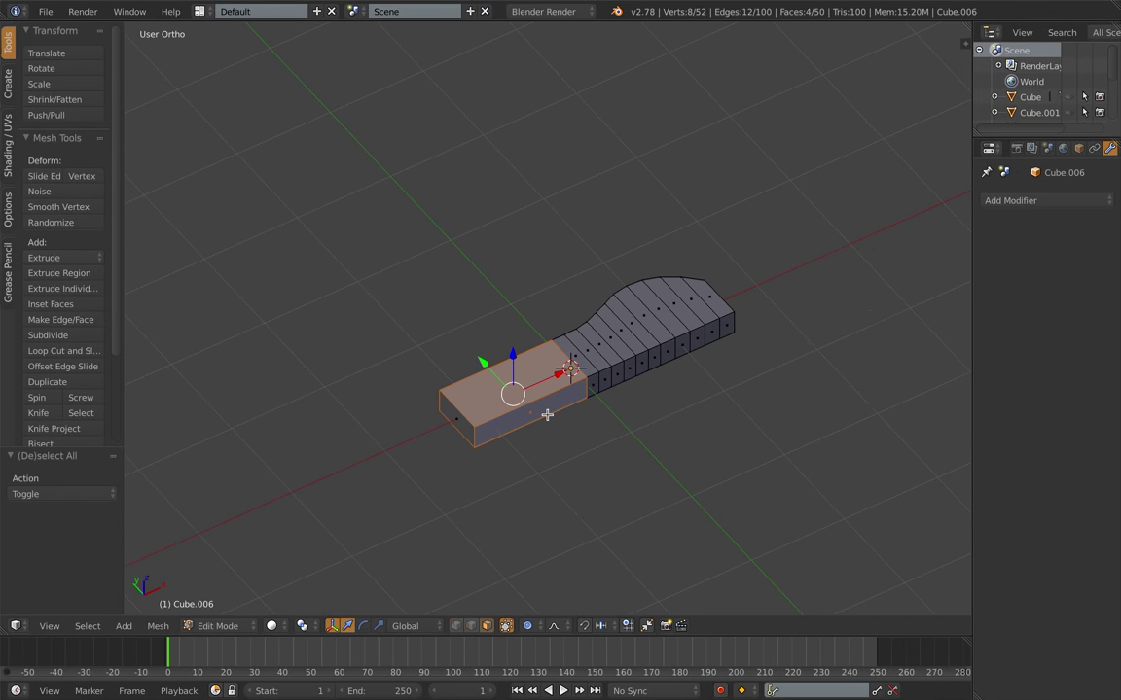
{"action": "key", "text": "a"}
{"action": "scroll", "coordinate": [545, 448], "scroll_direction": "up", "scroll_amount": 3}
{"action": "key", "text": "a"}
{"action": "middle_click_drag", "start_coordinate": [462, 503], "coordinate": [551, 486]}
{"action": "key", "text": "a"}
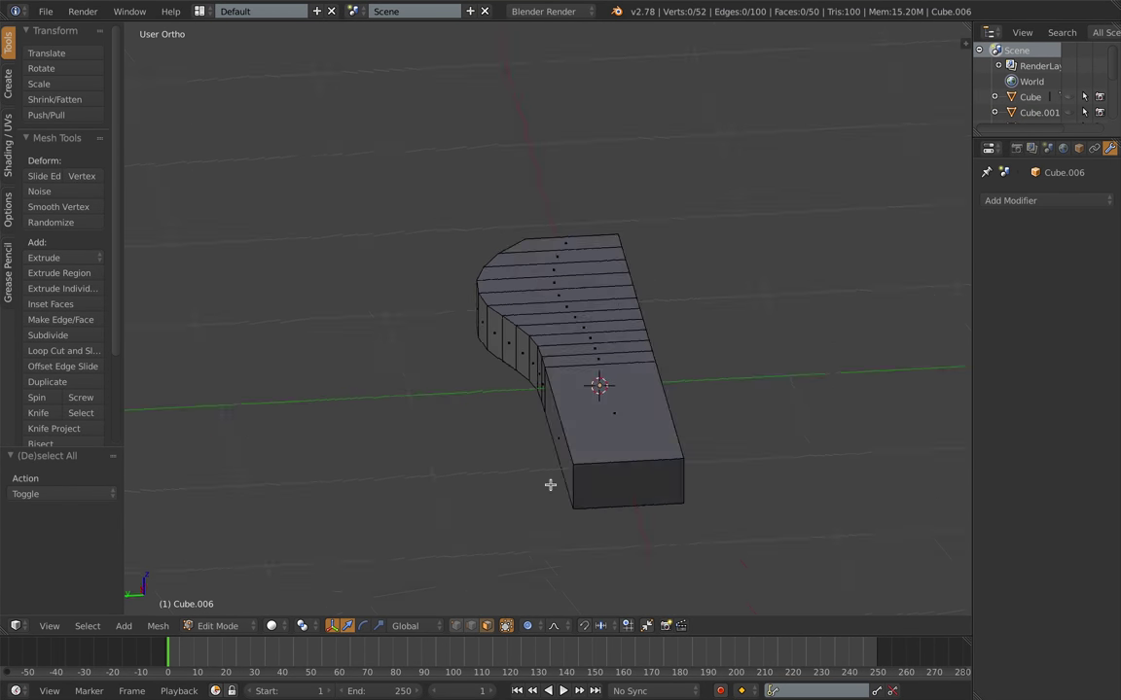
Step: Narrow the armrest by box-selecting its straight long side and moving it 0.121 along Y
{"action": "key", "text": "KP_1"}
{"action": "key", "text": "b"}
{"action": "left_click_drag", "start_coordinate": [301, 348], "coordinate": [899, 457]}
{"action": "middle_click_drag", "start_coordinate": [671, 467], "coordinate": [741, 533]}
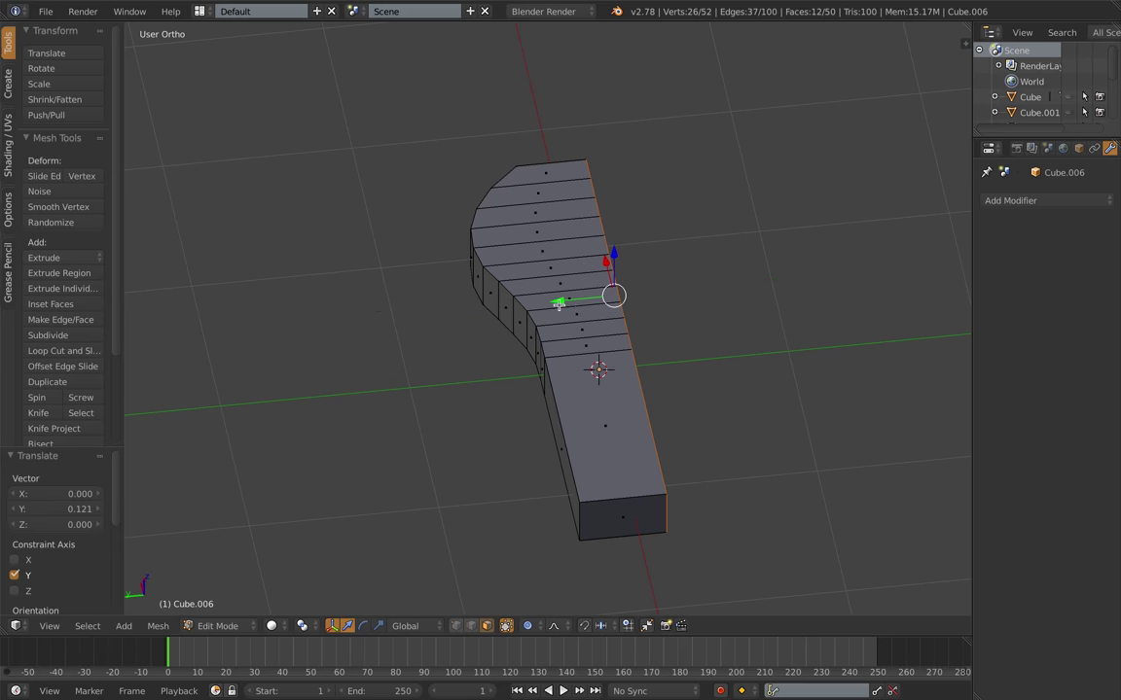
{"action": "key", "text": "a"}
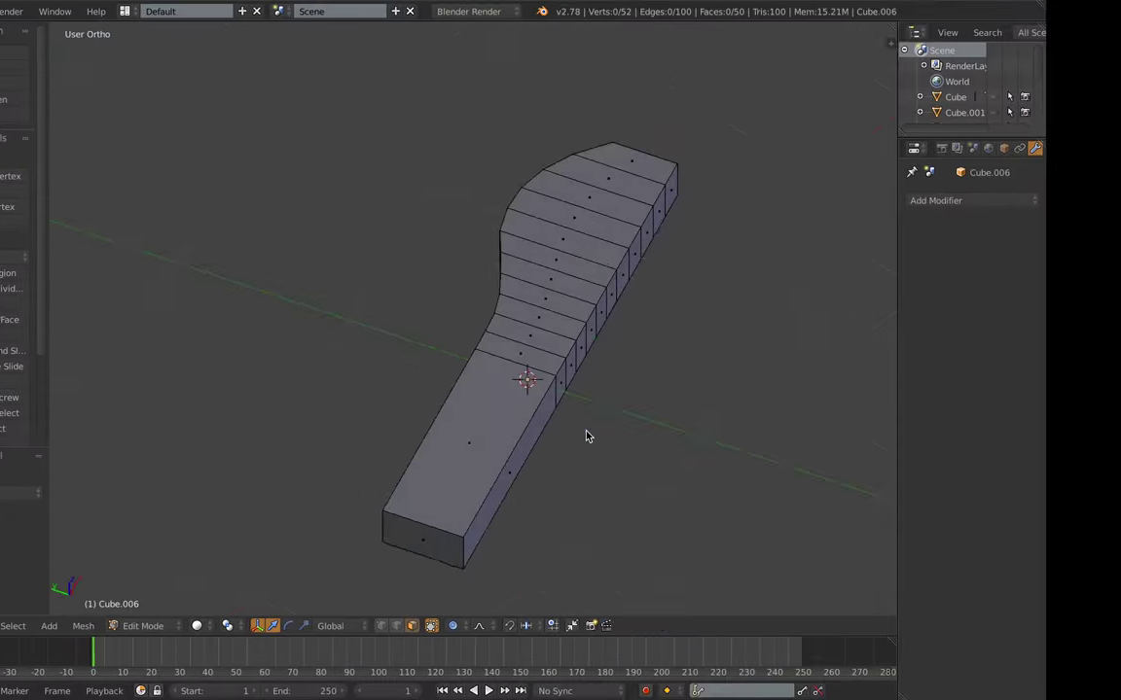
Step: Select the vertical corner edge at the plain end, on the bulge side, and scale it to 0.757 along Z
{"action": "middle_click_drag", "start_coordinate": [622, 428], "coordinate": [626, 411]}
{"action": "right_click", "coordinate": [624, 409]}
{"action": "left_click", "coordinate": [472, 627]}
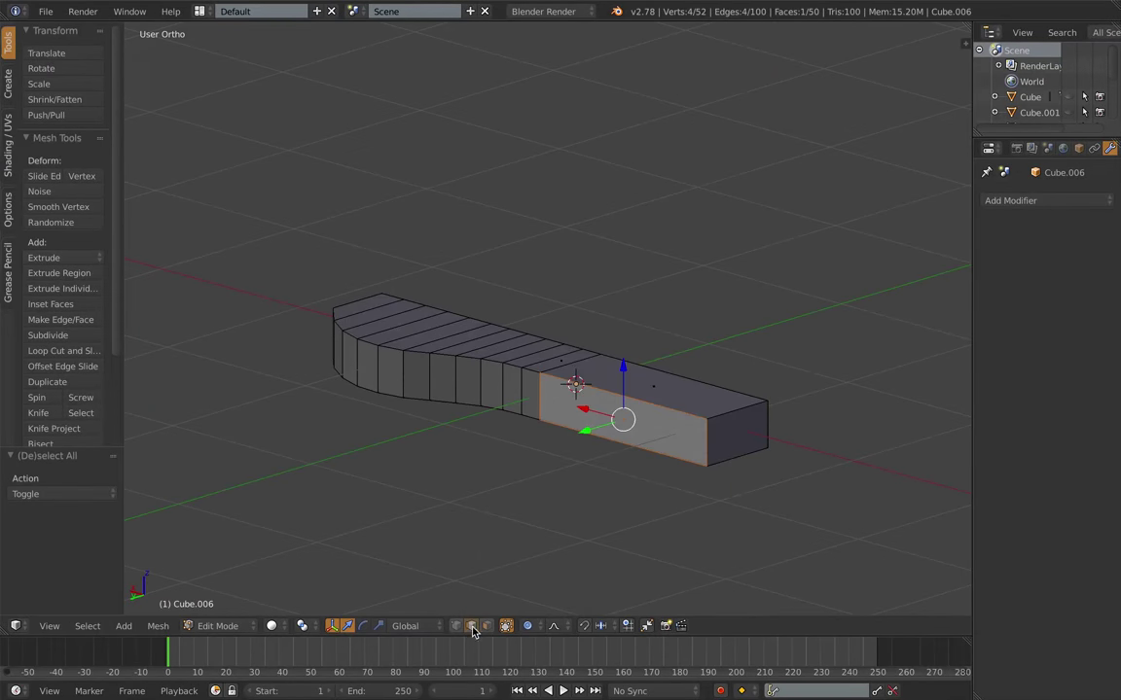
{"action": "key", "text": "a"}
{"action": "right_click", "coordinate": [709, 447]}
{"action": "key", "text": "s"}
{"action": "key", "text": "z"}
{"action": "left_click", "coordinate": [779, 475]}
Step: Round that corner edge with a wide eight-segment bevel and deselect the geometry
{"action": "key", "text": "ctrl+b"}
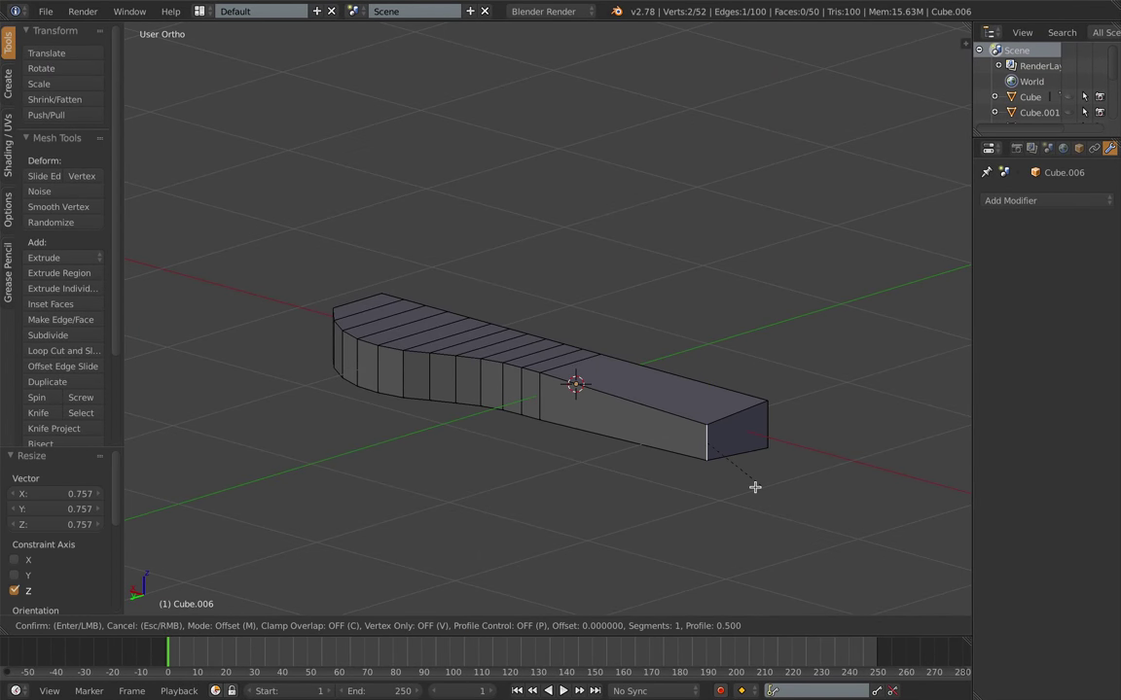
{"action": "scroll", "coordinate": [796, 494], "scroll_direction": "up", "scroll_amount": 7}
{"action": "left_click", "coordinate": [805, 497]}
{"action": "key", "text": "a"}
{"action": "middle_click_drag", "start_coordinate": [683, 465], "coordinate": [718, 534]}
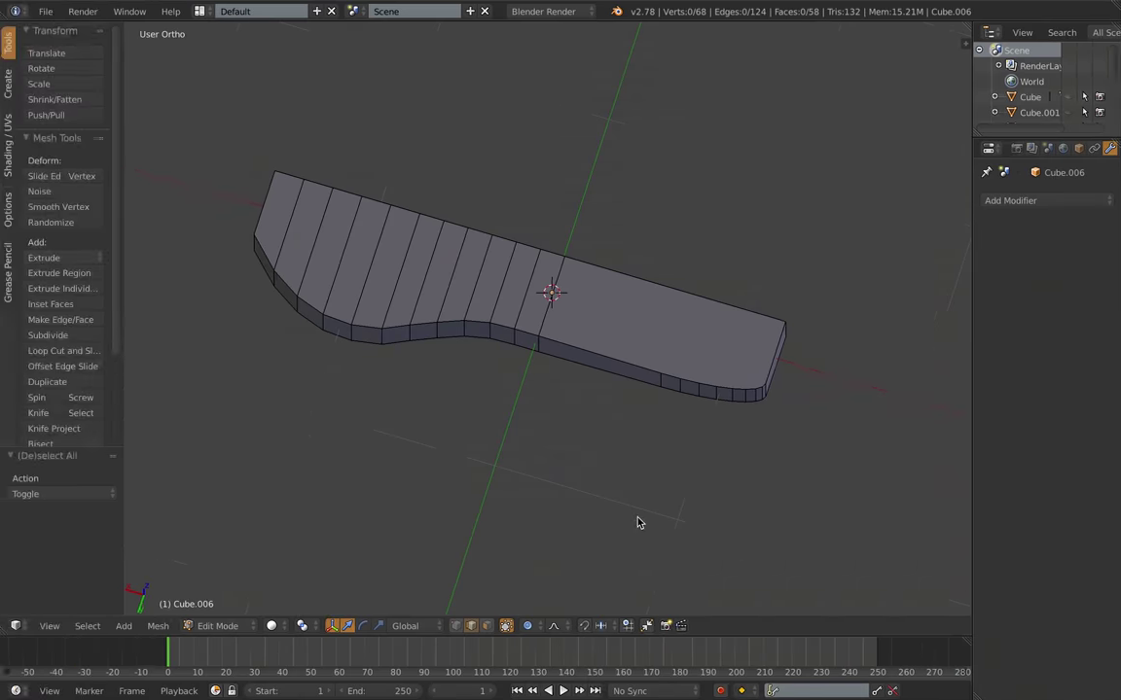
Step: Select three neighbouring side faces on the bulge and scale them to 0.897
{"action": "key", "text": "KP_1"}
{"action": "key", "text": "ctrl+KP_1"}
{"action": "middle_click_drag", "start_coordinate": [387, 436], "coordinate": [381, 459]}
{"action": "middle_click_drag", "start_coordinate": [381, 459], "coordinate": [569, 410], "text": "shift"}
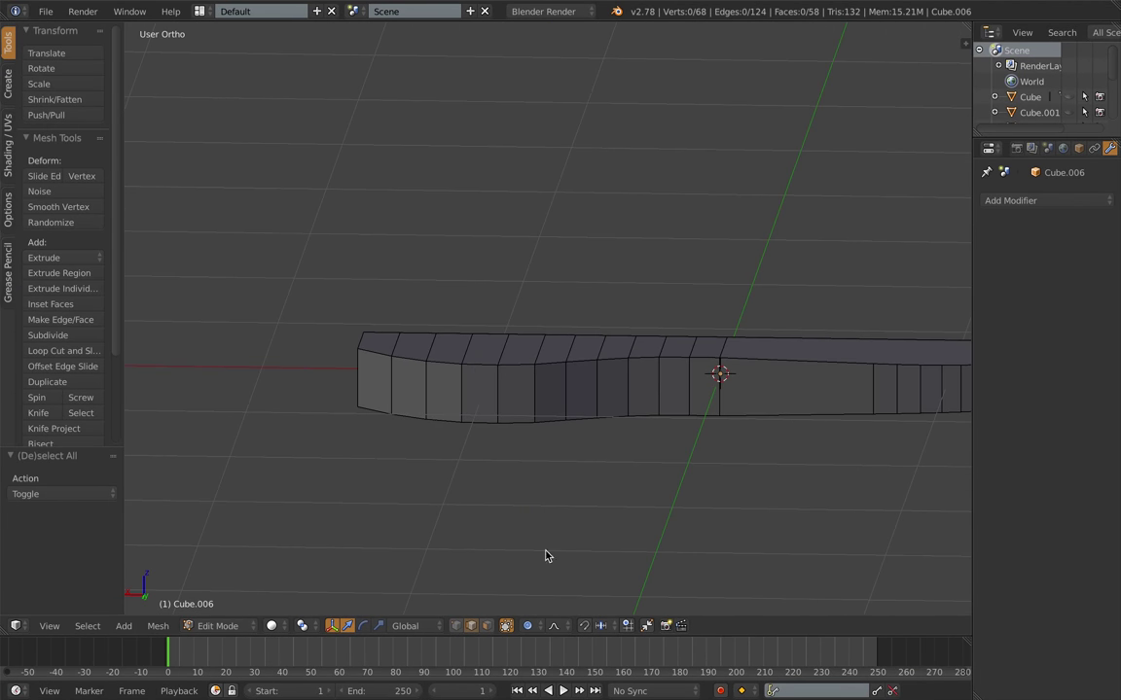
{"action": "left_click", "coordinate": [486, 626]}
{"action": "right_click", "coordinate": [481, 397]}
{"action": "key", "text": "s"}
{"action": "right_click", "coordinate": [626, 382]}
{"action": "right_click", "coordinate": [448, 397], "text": "shift"}
{"action": "key", "text": "c"}
{"action": "right_click", "coordinate": [515, 411], "text": "shift"}
{"action": "key", "text": "s"}
{"action": "left_click", "coordinate": [542, 408]}
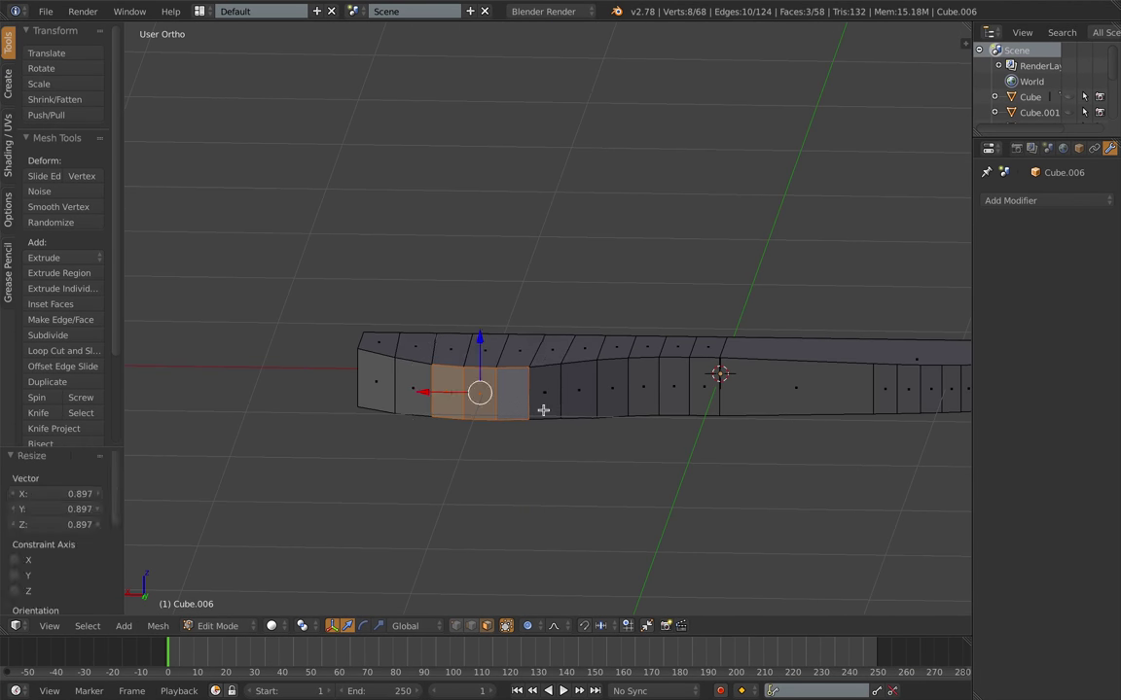
Step: Scale the middle one of the three bulge faces on its own and deselect the geometry
{"action": "right_click", "coordinate": [481, 395]}
{"action": "key", "text": "s"}
{"action": "left_click", "coordinate": [600, 405]}
{"action": "middle_click_drag", "start_coordinate": [595, 410], "coordinate": [535, 430]}
{"action": "key", "text": "a"}
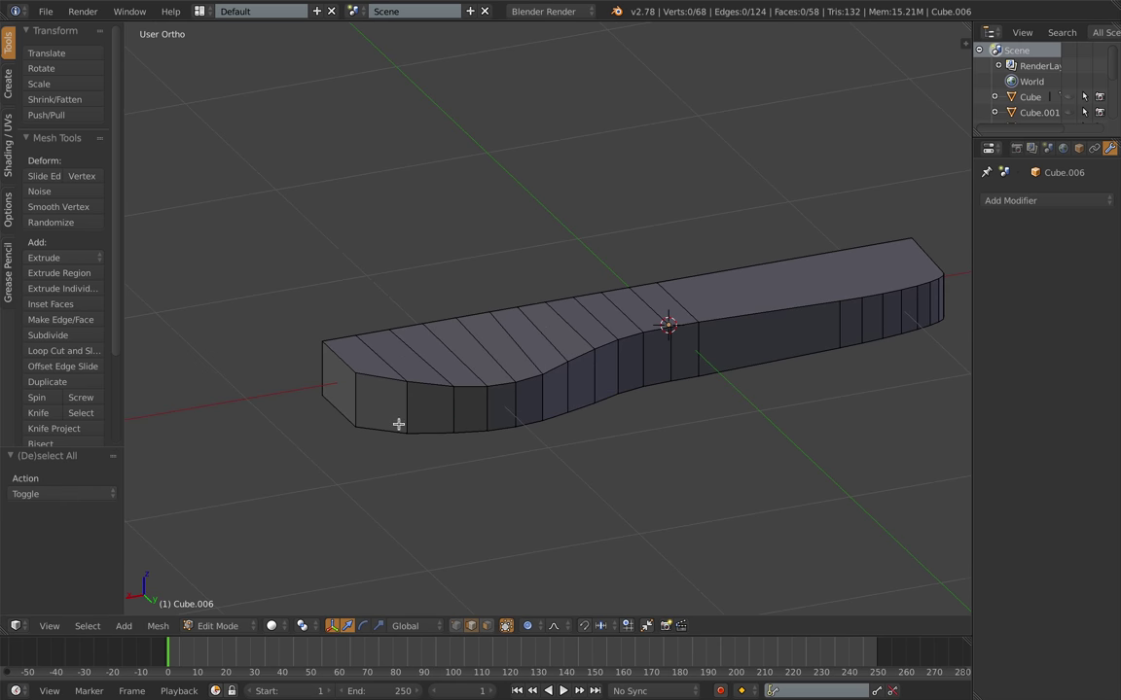
Step: Bevel the upper edge loop along the armrest's curved side with four segments and an offset of about 0.044
{"action": "right_click", "coordinate": [387, 380], "text": "alt"}
{"action": "key", "text": "ctrl+b"}
{"action": "scroll", "coordinate": [577, 407], "scroll_direction": "up", "scroll_amount": 3}
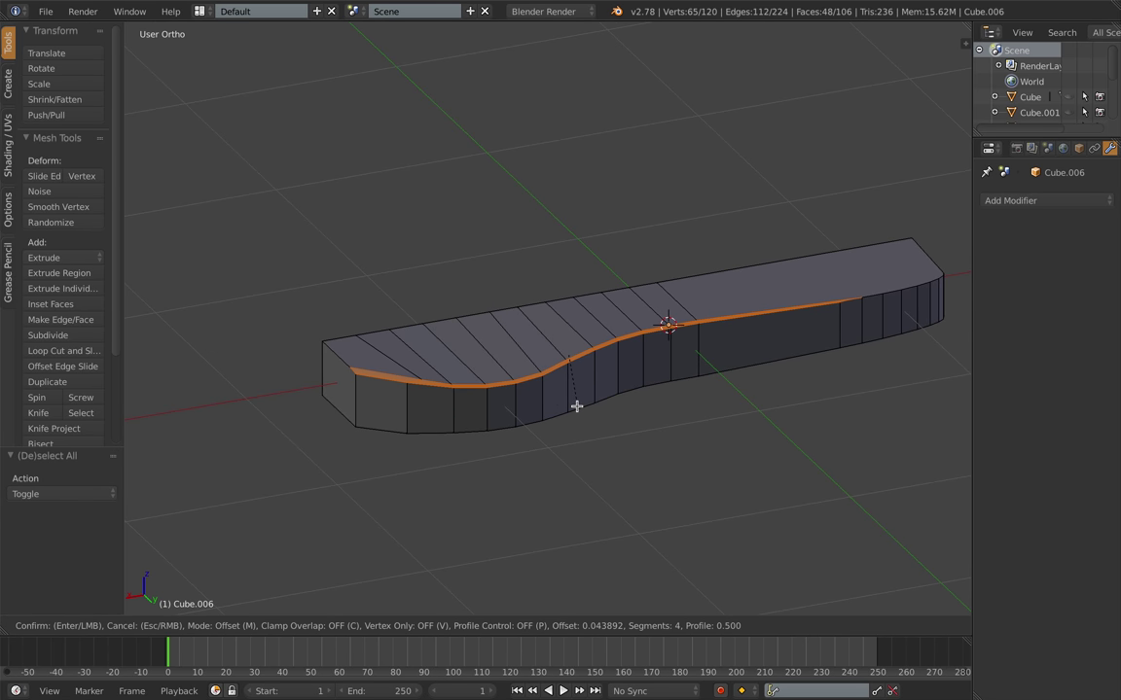
{"action": "left_click", "coordinate": [577, 406]}
{"action": "key", "text": "a"}
{"action": "middle_click_drag", "start_coordinate": [577, 406], "coordinate": [498, 444]}
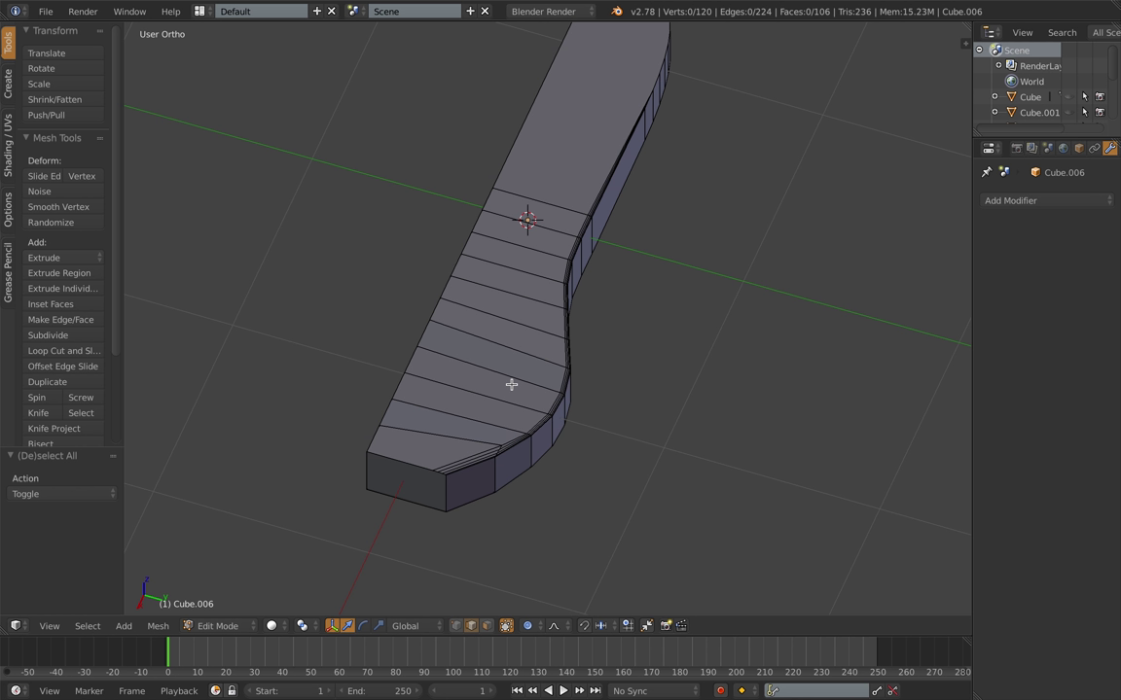
Step: Undo the four-segment bevel along the upper edge of the armrest's curved side
{"action": "middle_click_drag", "start_coordinate": [511, 386], "coordinate": [481, 445]}
{"action": "key", "text": "ctrl+z"}
{"action": "key", "text": "ctrl+z"}
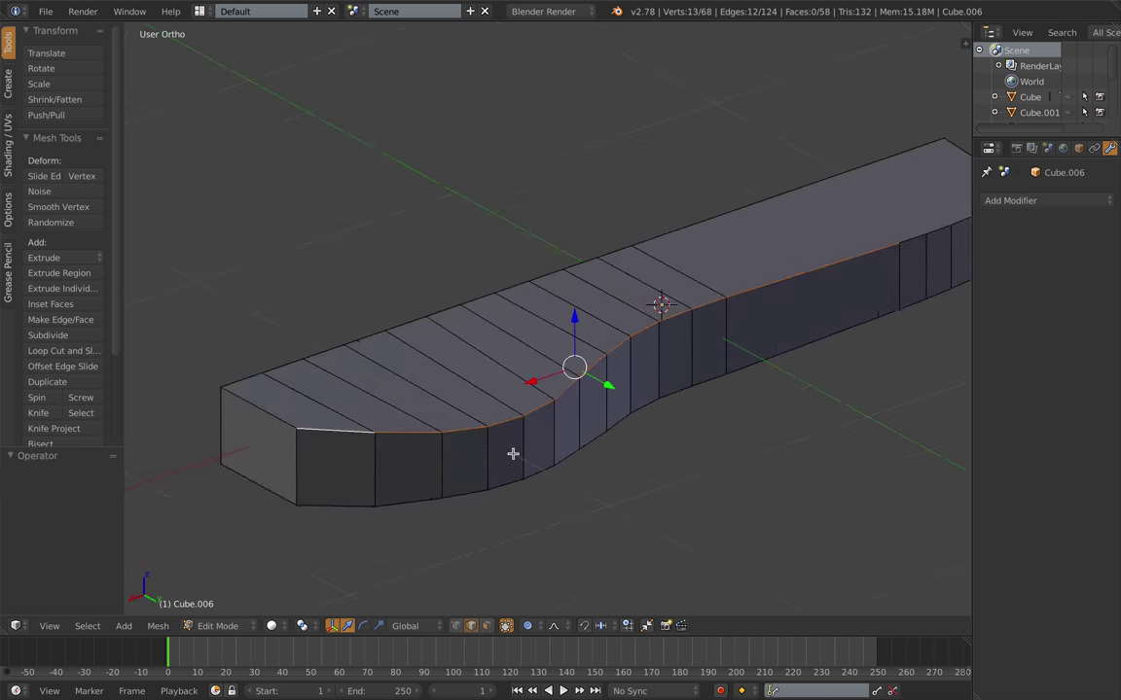
{"action": "key", "text": "ctrl+b"}
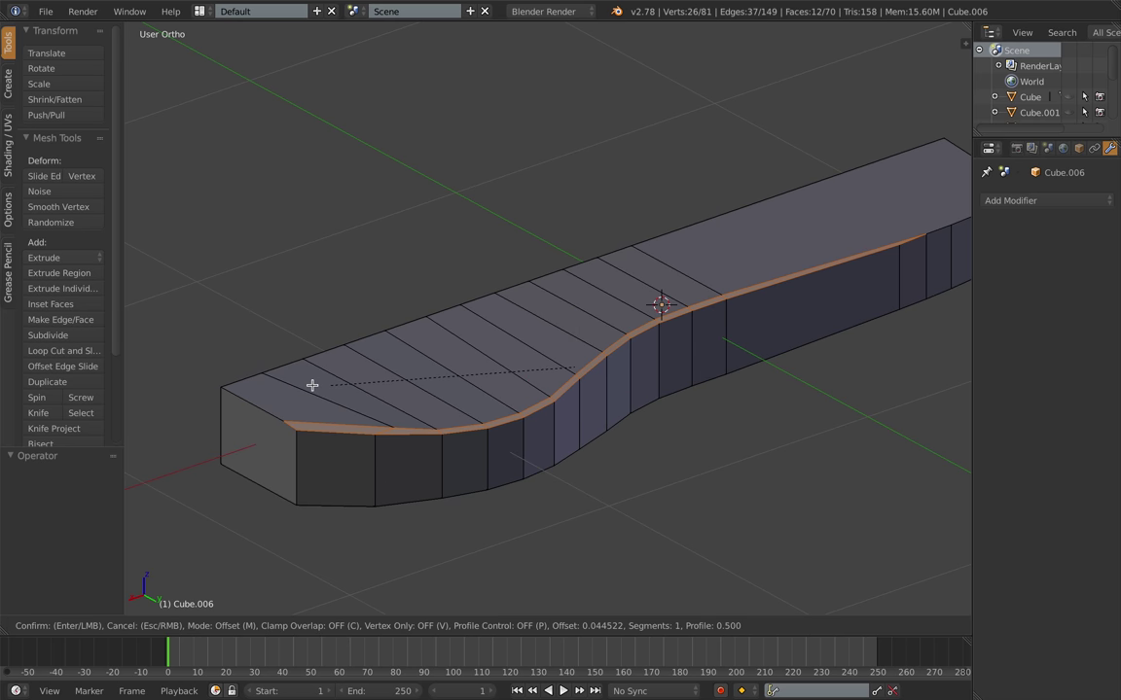
{"action": "scroll", "coordinate": [312, 385], "scroll_direction": "up", "scroll_amount": 3}
{"action": "right_click", "coordinate": [312, 385]}
{"action": "key", "text": "a"}
Step: Add a Bevel modifier to the armrest and compare its Percent and Offset width methods
{"action": "left_click", "coordinate": [1047, 203]}
{"action": "left_click", "coordinate": [814, 255]}
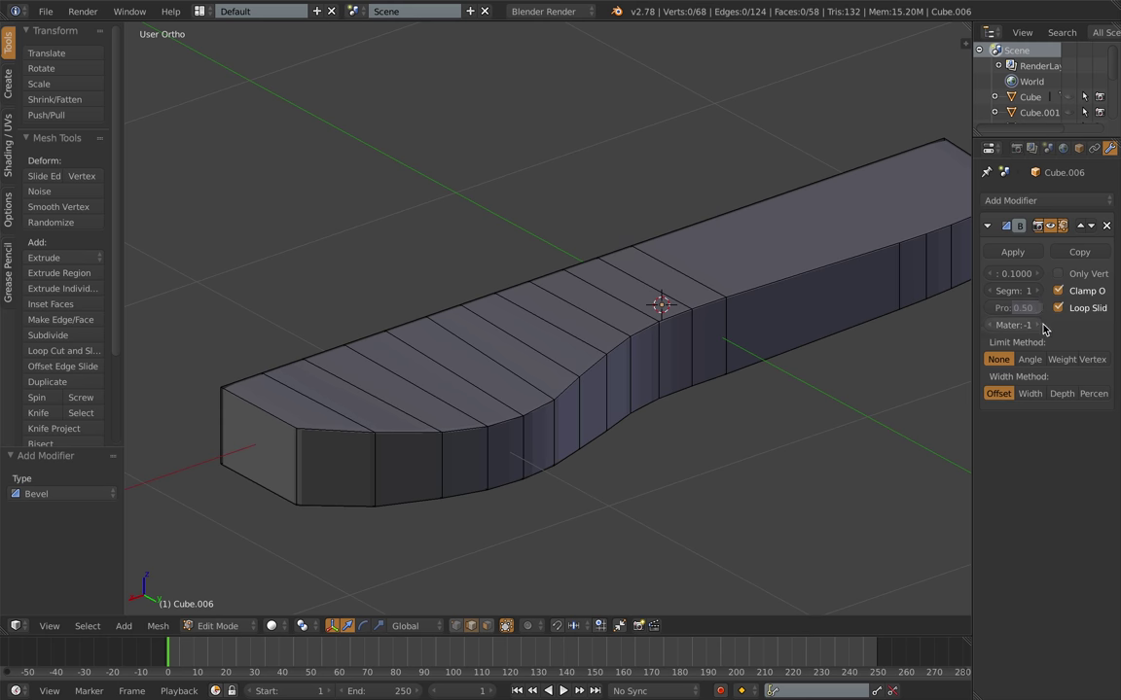
{"action": "left_click", "coordinate": [1094, 394]}
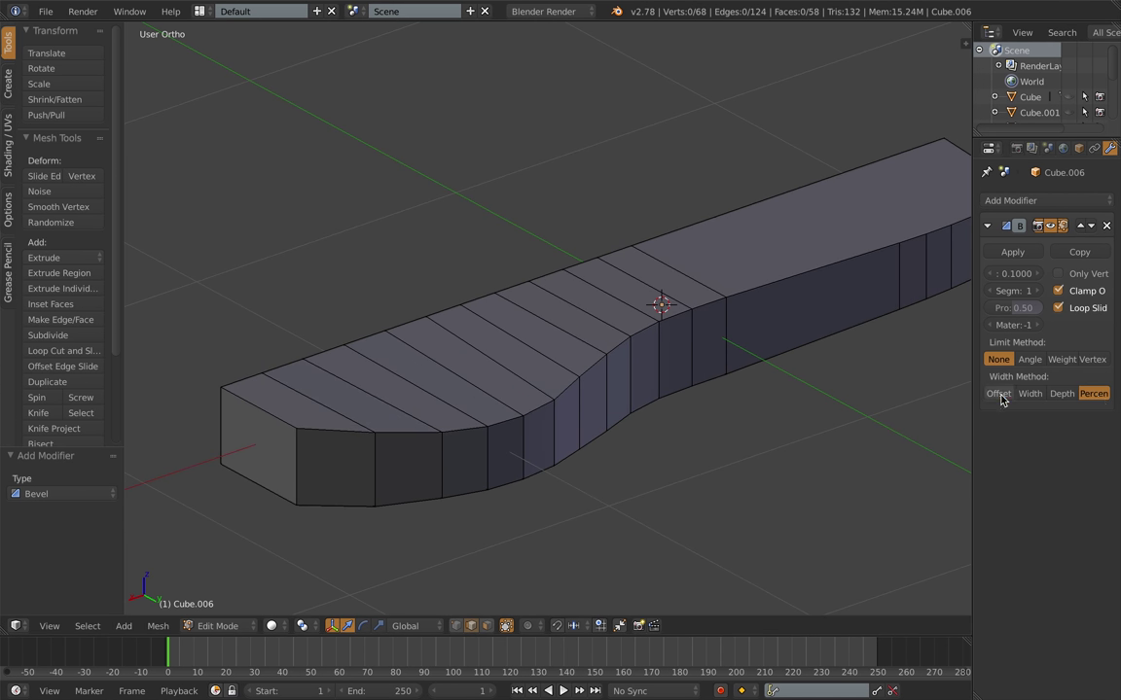
{"action": "left_click", "coordinate": [1001, 396]}
Step: Leave Edit Mode and set the Bevel modifier to 11 segments and a width of 20
{"action": "left_click_drag", "start_coordinate": [1012, 291], "coordinate": [1030, 274]}
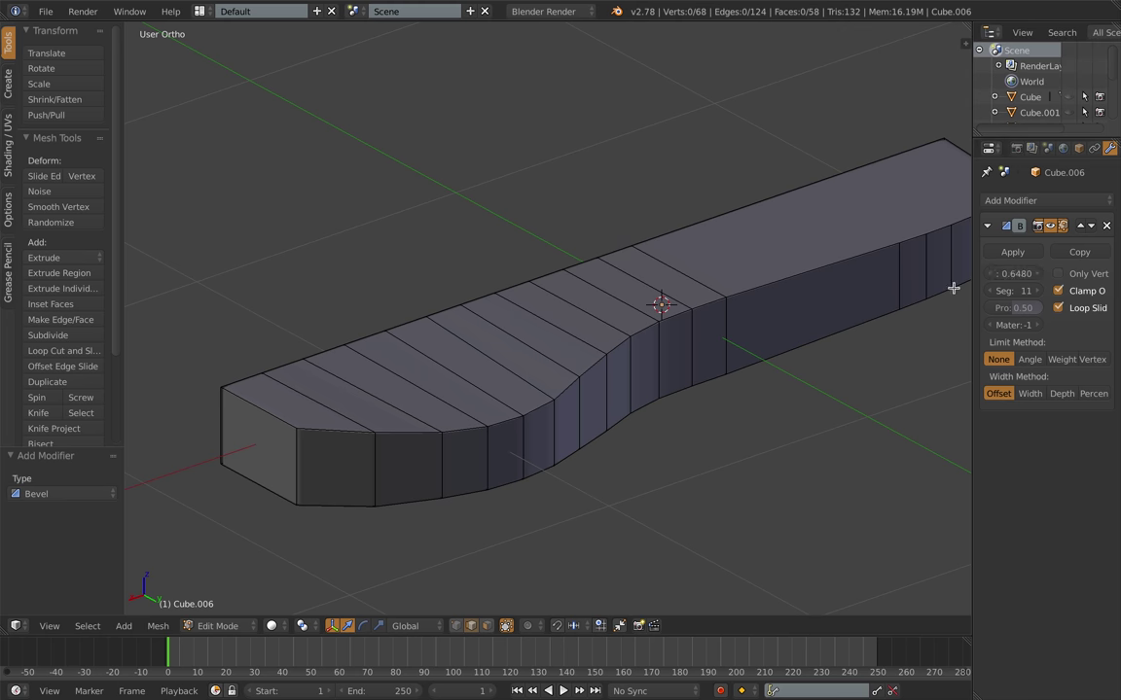
{"action": "key", "text": "Tab"}
{"action": "left_click_drag", "start_coordinate": [1003, 276], "coordinate": [1051, 276]}
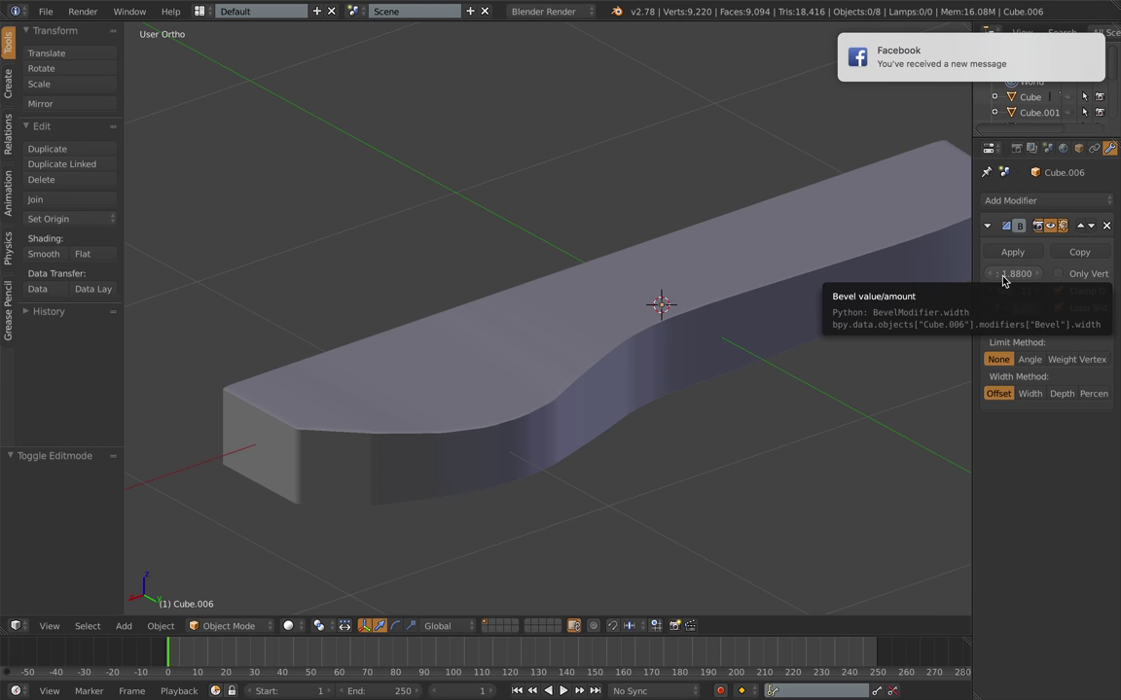
{"action": "left_click", "coordinate": [1011, 274]}
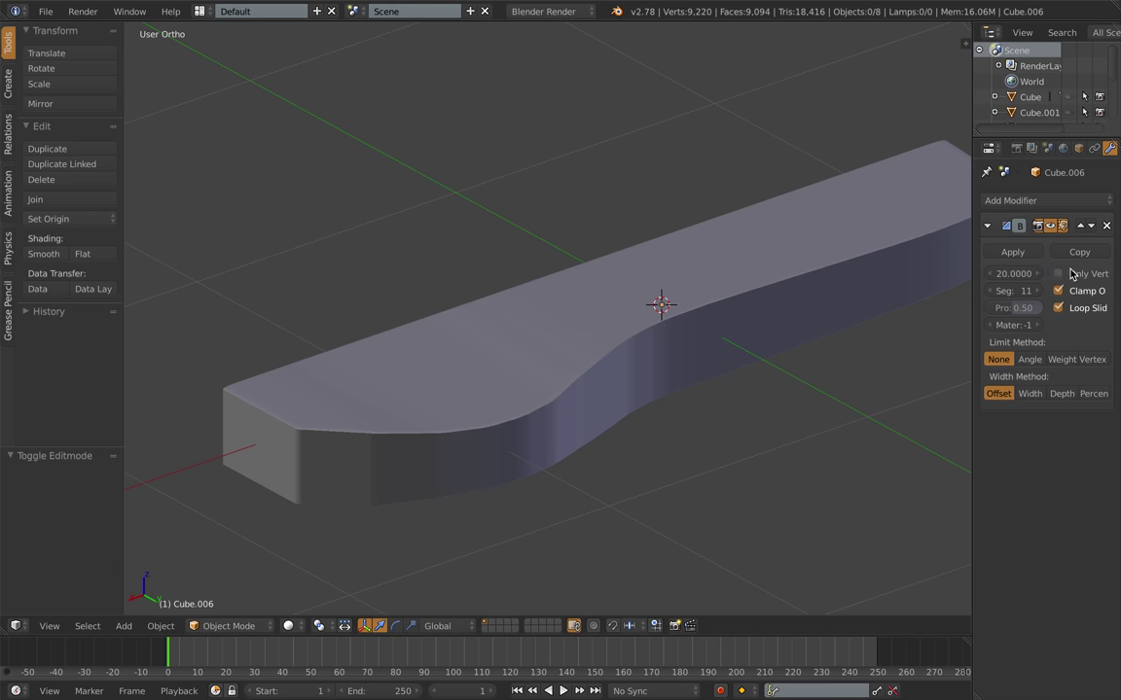
{"action": "key", "text": "Return"}
Step: Try different segment and profile values on the Bevel modifier and remove it from the armrest
{"action": "left_click_drag", "start_coordinate": [1003, 293], "coordinate": [1019, 312]}
{"action": "left_click_drag", "start_coordinate": [1004, 309], "coordinate": [1024, 308]}
{"action": "left_click", "coordinate": [1106, 224]}
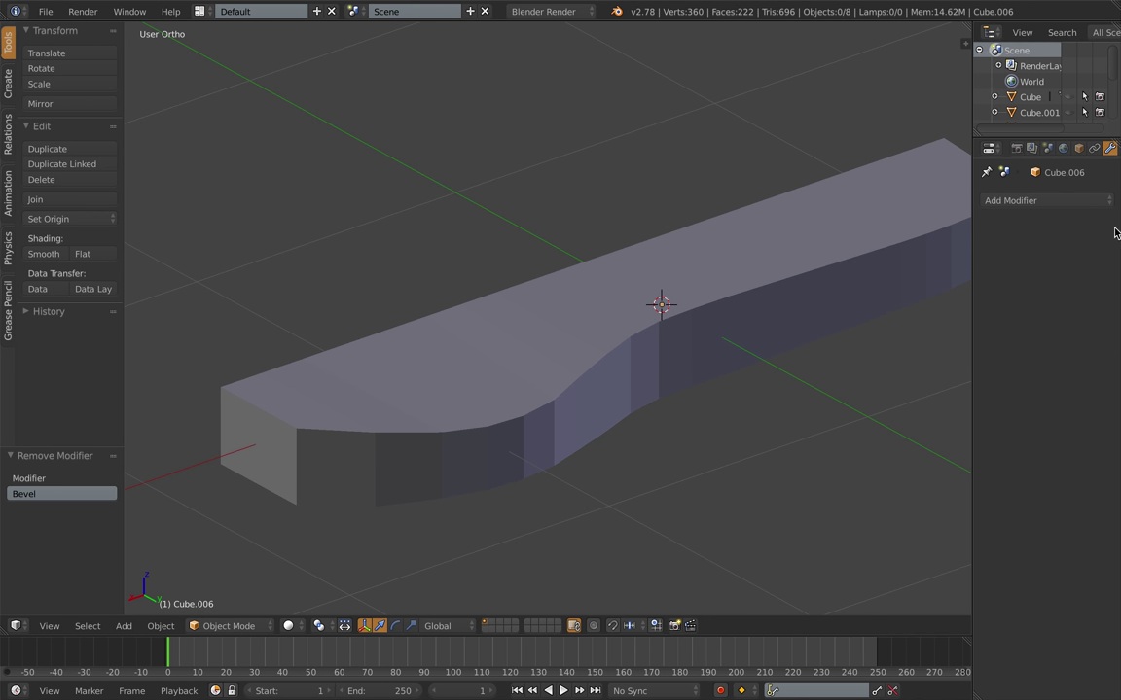
Step: Select the edges around the armrest's whole top outline in Edit Mode and try to bevel them
{"action": "key", "text": "Tab"}
{"action": "right_click", "coordinate": [333, 433], "text": "alt"}
{"action": "right_click", "coordinate": [265, 409], "text": "alt+shift"}
{"action": "right_click", "coordinate": [284, 369], "text": "alt+shift"}
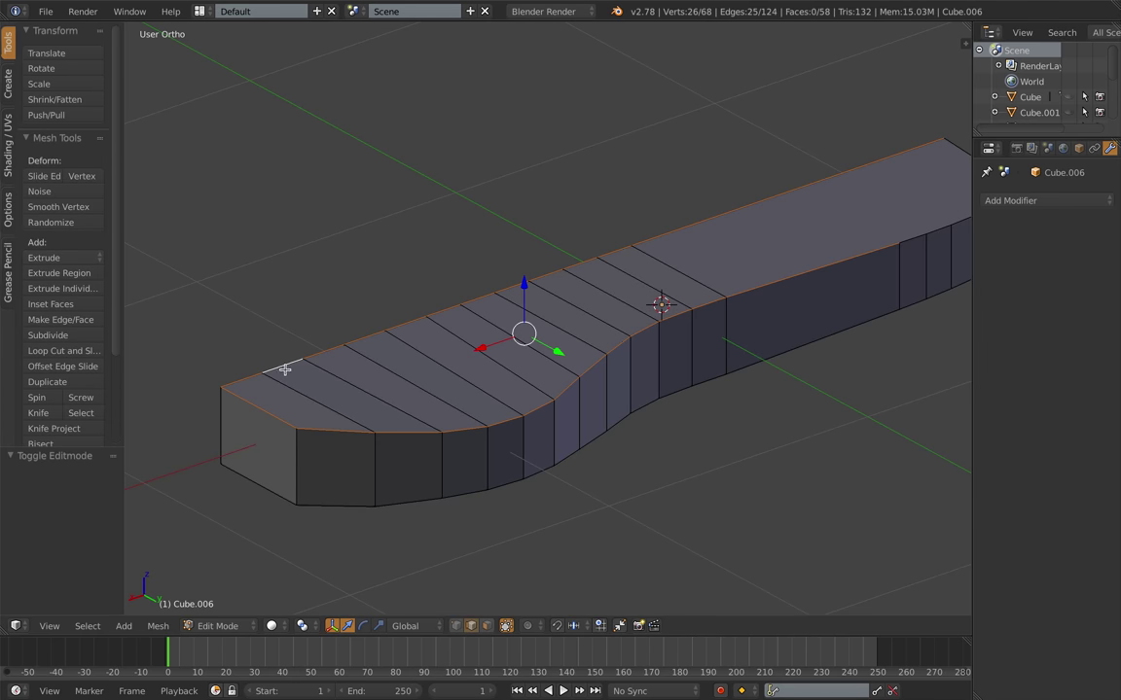
{"action": "right_click", "coordinate": [948, 146], "text": "alt+shift"}
{"action": "middle_click_drag", "start_coordinate": [848, 250], "coordinate": [322, 350]}
{"action": "key", "text": "ctrl+b"}
{"action": "right_click", "coordinate": [840, 280]}
{"action": "key", "text": "a"}
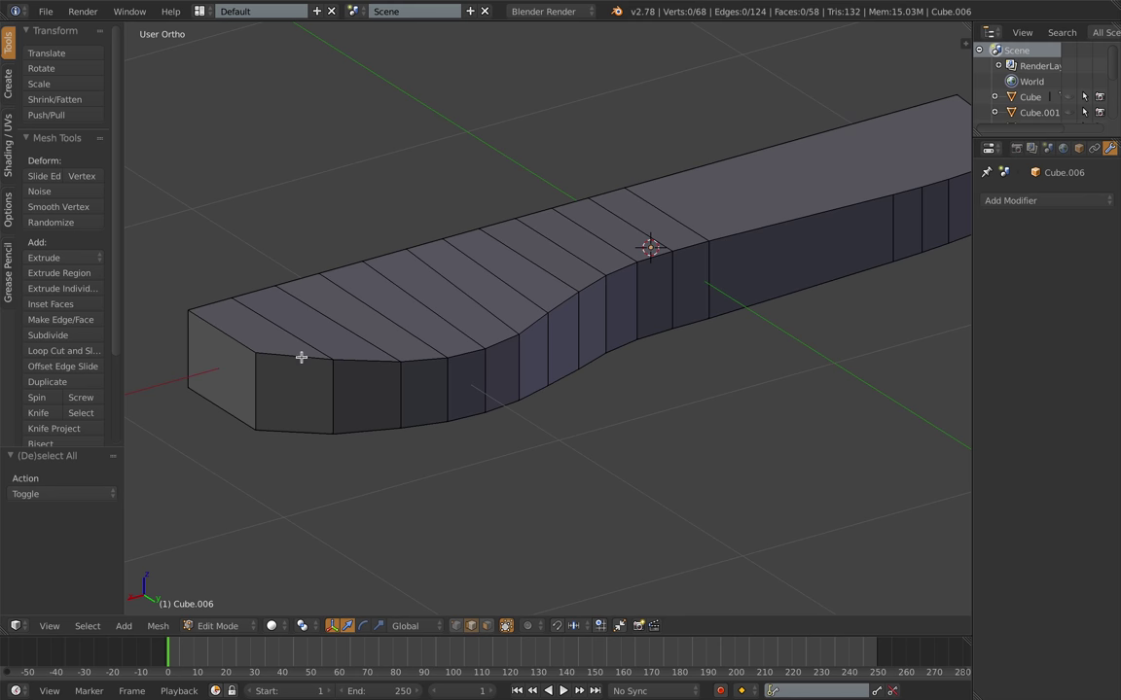
Step: Try a five-segment bevel with an offset of about 0.05 on the curved side's upper edge loop
{"action": "right_click", "coordinate": [302, 359], "text": "alt"}
{"action": "key", "text": "ctrl+b"}
{"action": "scroll", "coordinate": [446, 495], "scroll_direction": "up", "scroll_amount": 4}
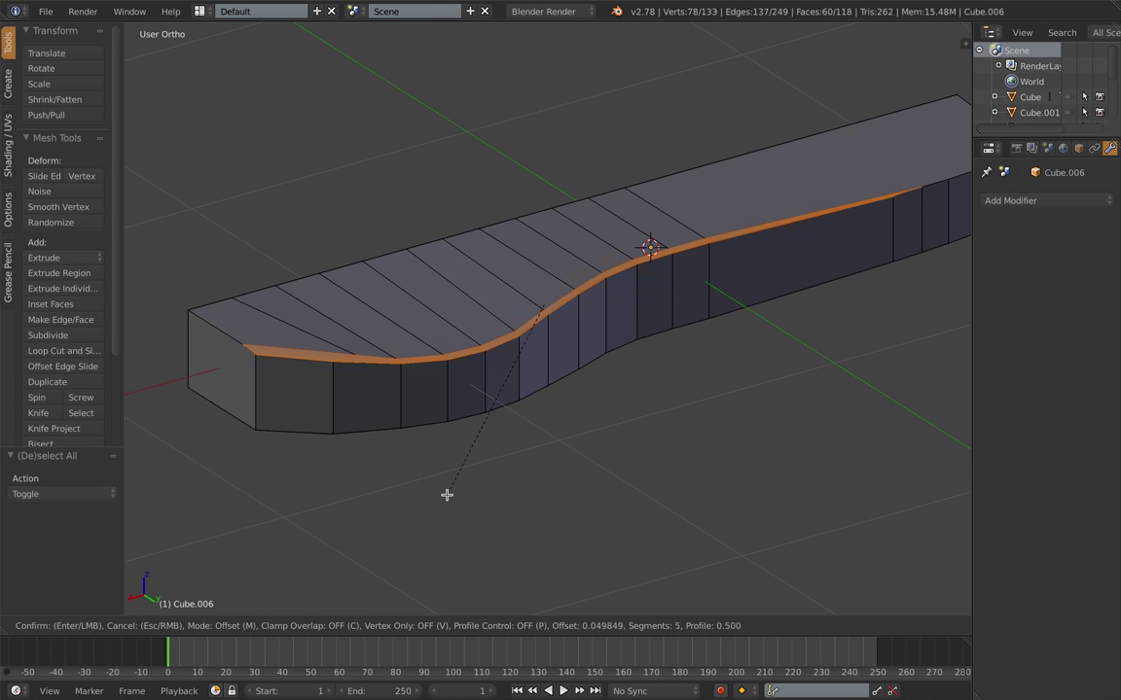
{"action": "right_click", "coordinate": [447, 495]}
Step: Remove the long straight edge from the selected loop and try a multi-segment bevel on the bulge's upper edges only
{"action": "right_click", "coordinate": [746, 232], "text": "shift"}
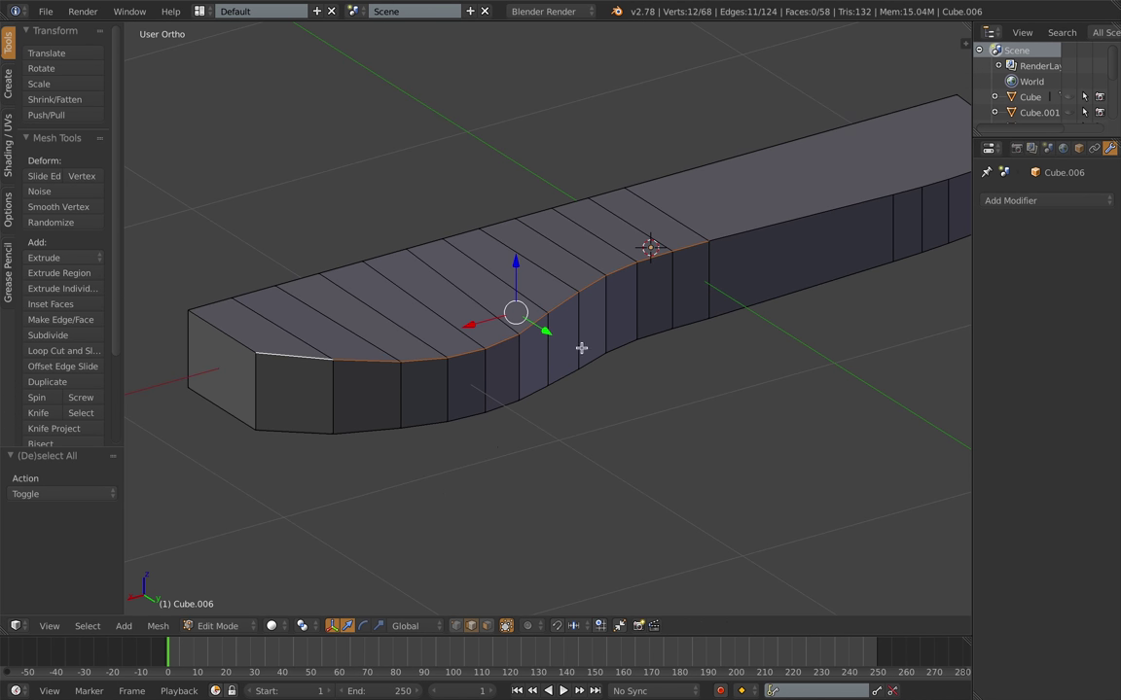
{"action": "key", "text": "b"}
{"action": "right_click", "coordinate": [525, 422]}
{"action": "key", "text": "ctrl+b"}
{"action": "scroll", "coordinate": [523, 439], "scroll_direction": "up", "scroll_amount": 8}
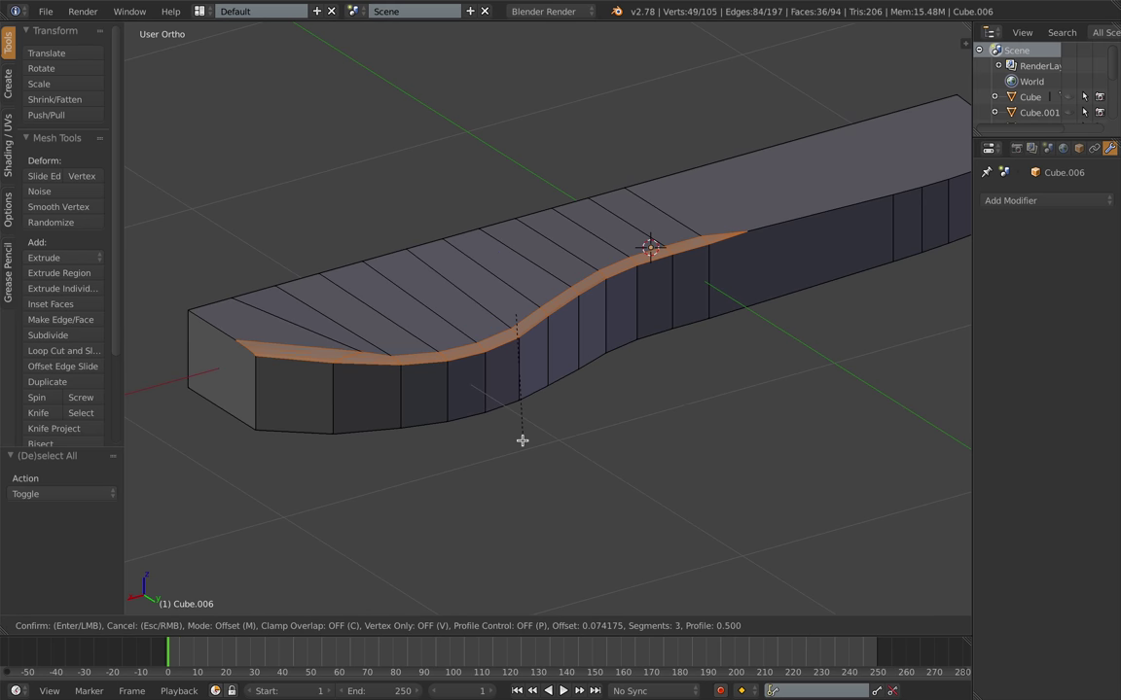
{"action": "left_click", "coordinate": [523, 437]}
{"action": "key", "text": "a"}
Step: Inspect the armrest's shape from the other end in Object Mode and return to Edit Mode
{"action": "middle_click_drag", "start_coordinate": [523, 436], "coordinate": [446, 442]}
{"action": "key", "text": "Tab"}
{"action": "scroll", "coordinate": [467, 408], "scroll_direction": "up", "scroll_amount": 1}
{"action": "right_click", "coordinate": [373, 407]}
{"action": "key", "text": "Tab"}
{"action": "key", "text": "Tab"}
{"action": "scroll", "coordinate": [446, 443], "scroll_direction": "down", "scroll_amount": 3}
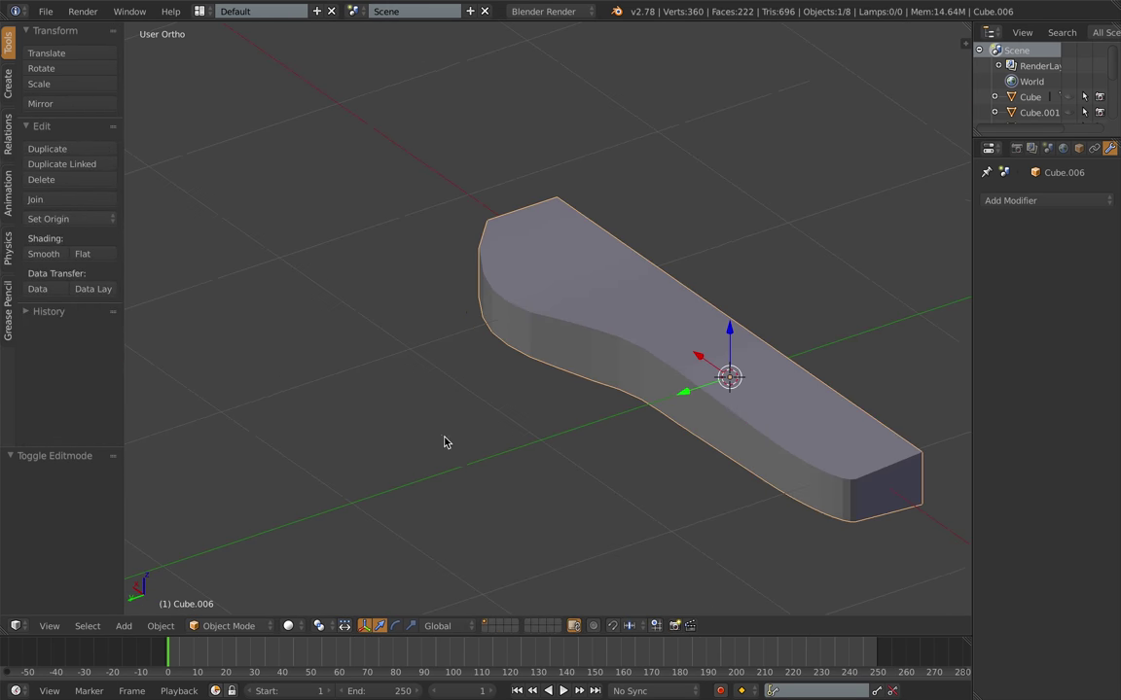
{"action": "key", "text": "Tab"}
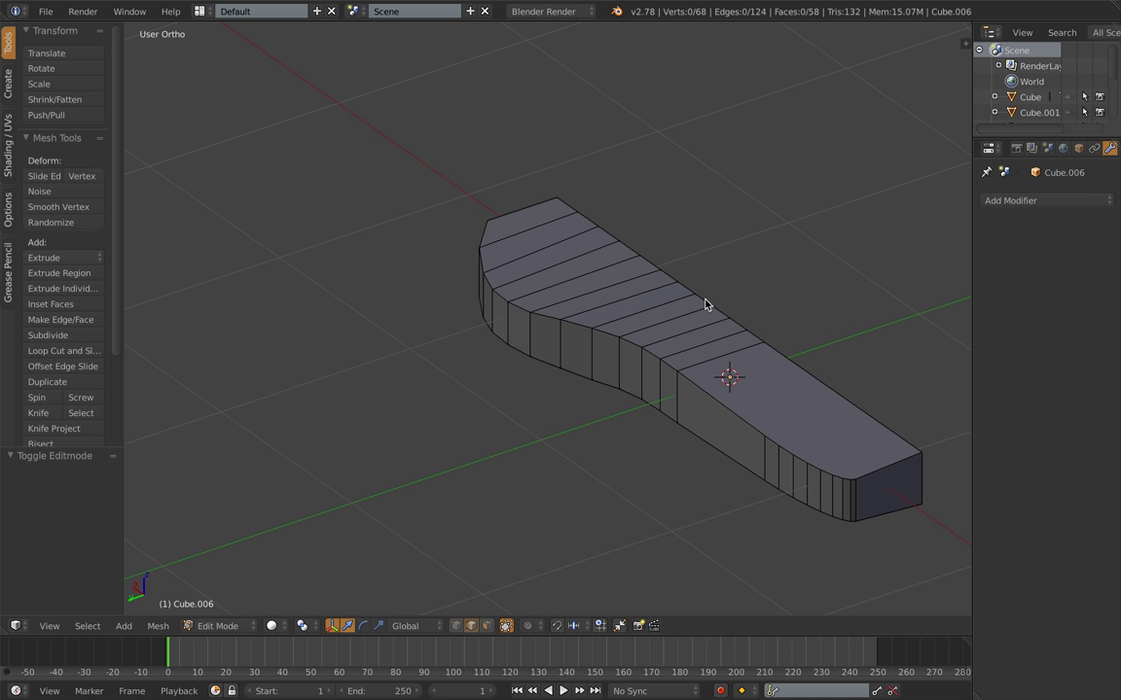
Step: Add a Subdivision Surface modifier to the armrest with three viewport subdivisions
{"action": "left_click", "coordinate": [1073, 201]}
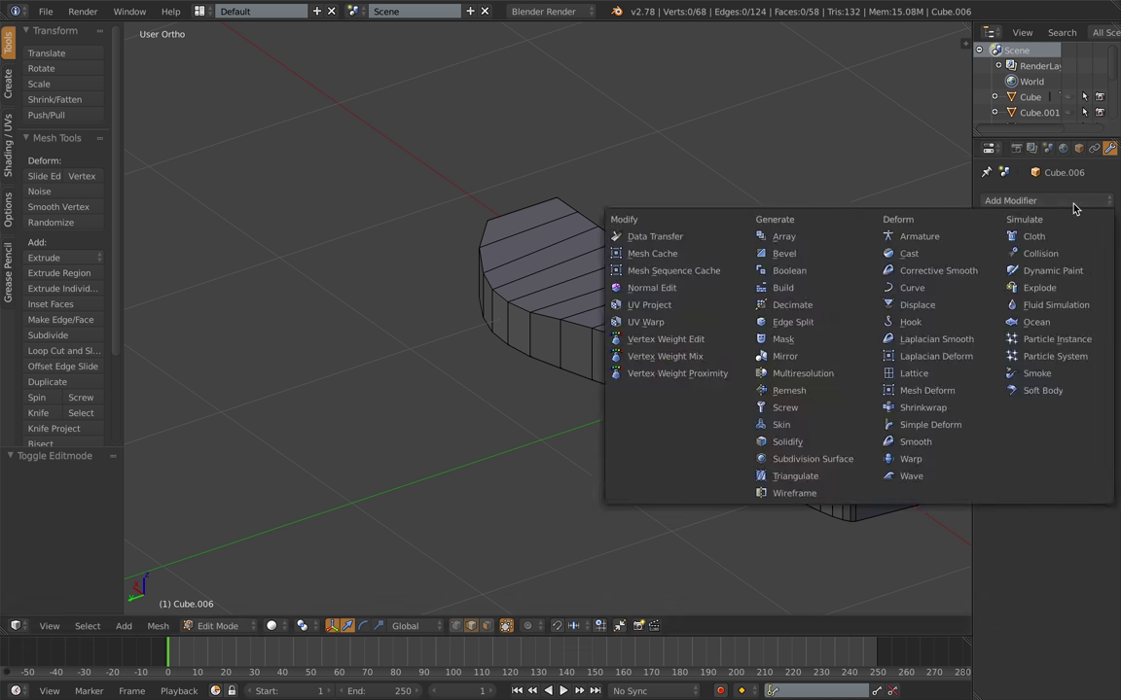
{"action": "left_click", "coordinate": [846, 460]}
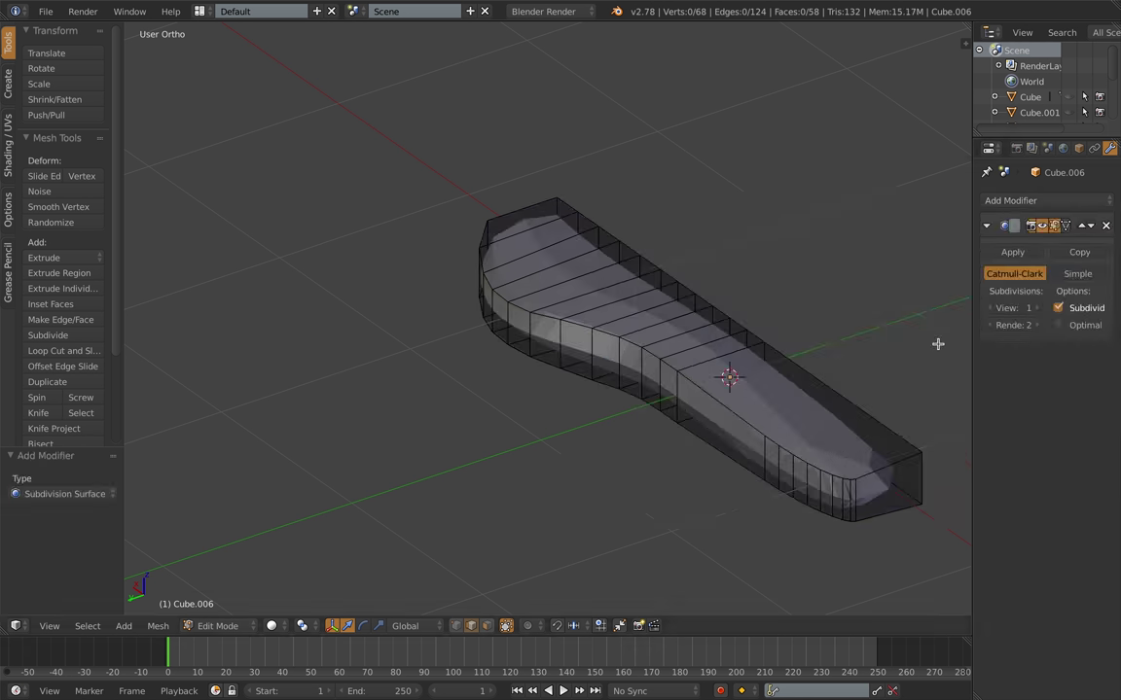
{"action": "left_click", "coordinate": [1036, 308]}
{"action": "left_click", "coordinate": [1036, 309]}
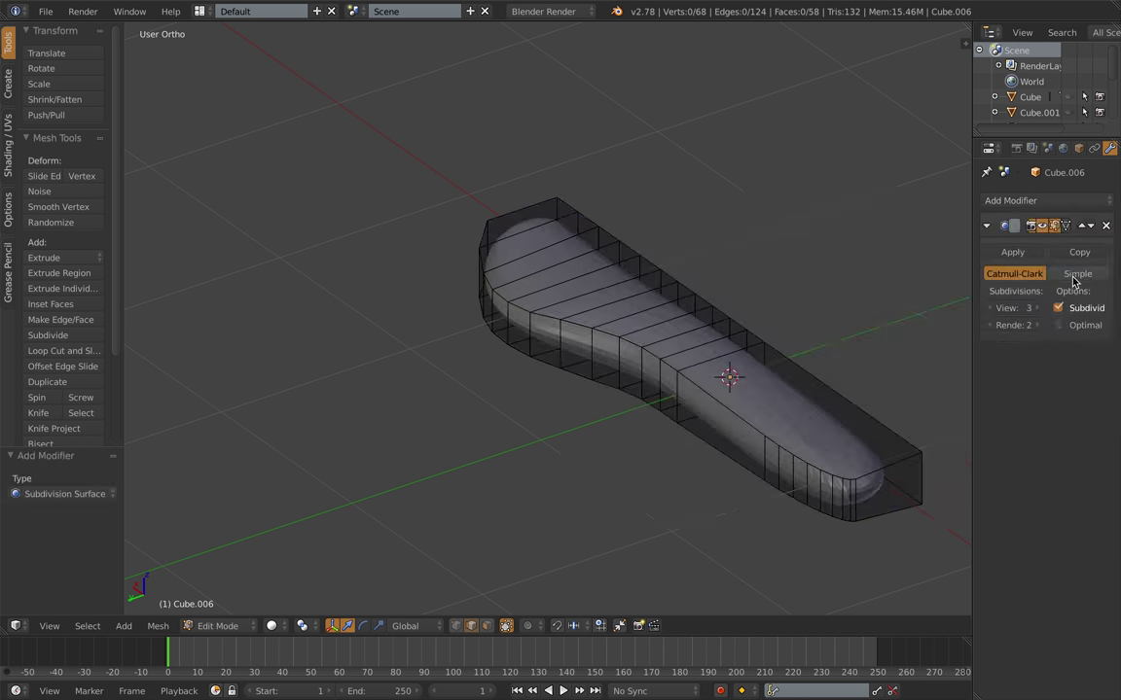
{"action": "left_click", "coordinate": [1082, 226]}
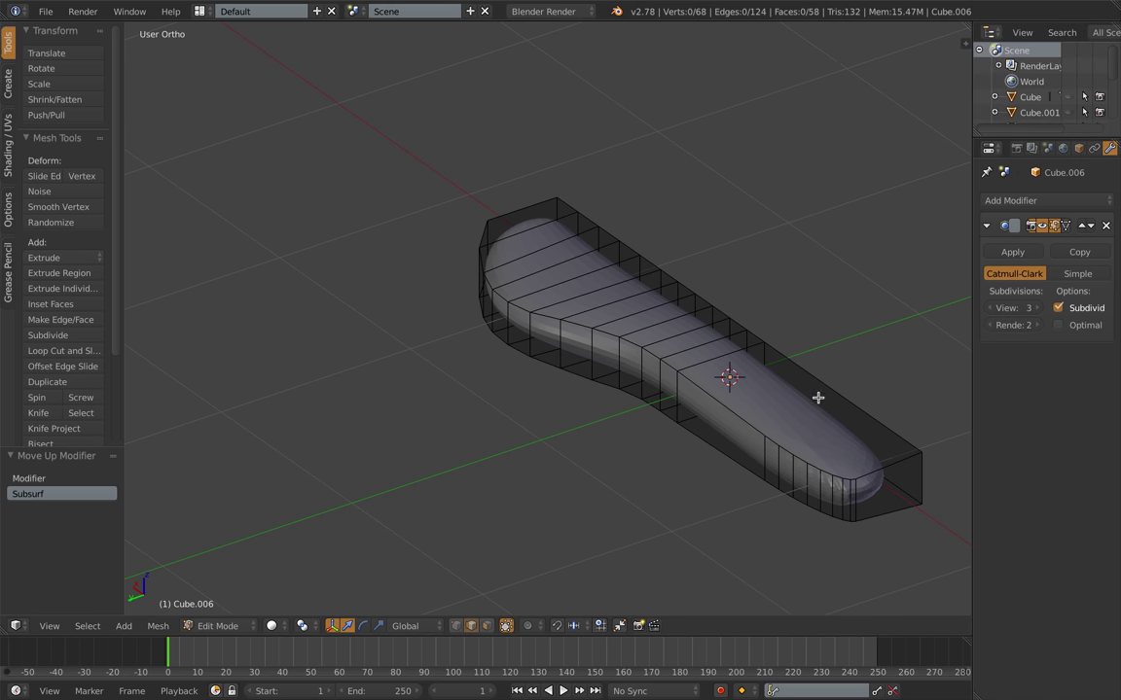
Step: Remove the Subdivision Surface modifier and compare smooth with flat shading on the armrest in Object Mode
{"action": "middle_click_drag", "start_coordinate": [632, 416], "coordinate": [783, 408]}
{"action": "left_click", "coordinate": [1105, 227]}
{"action": "key", "text": "Tab"}
{"action": "middle_click_drag", "start_coordinate": [897, 264], "coordinate": [736, 290]}
{"action": "left_click", "coordinate": [37, 255]}
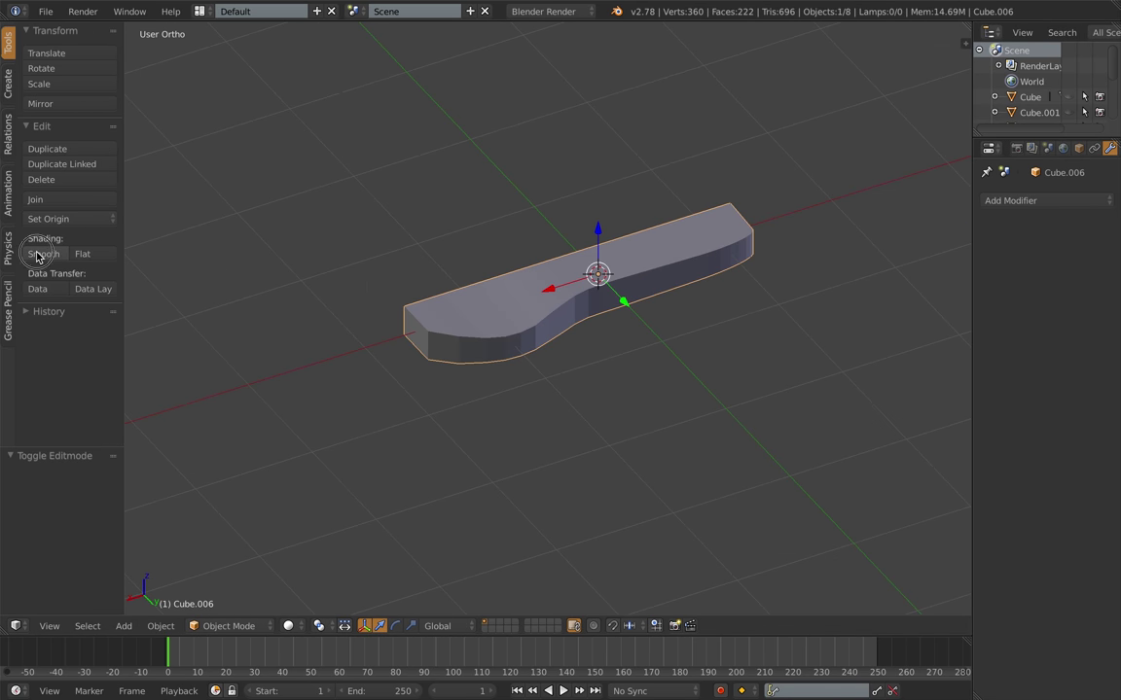
{"action": "left_click", "coordinate": [83, 254]}
Step: Select only the bulge's upper edges, without the long straight edge, and bevel them with six segments and an amount of 0.110
{"action": "scroll", "coordinate": [431, 258], "scroll_direction": "up", "scroll_amount": 4}
{"action": "middle_click_drag", "start_coordinate": [515, 233], "coordinate": [462, 199]}
{"action": "key", "text": "Tab"}
{"action": "key", "text": "a"}
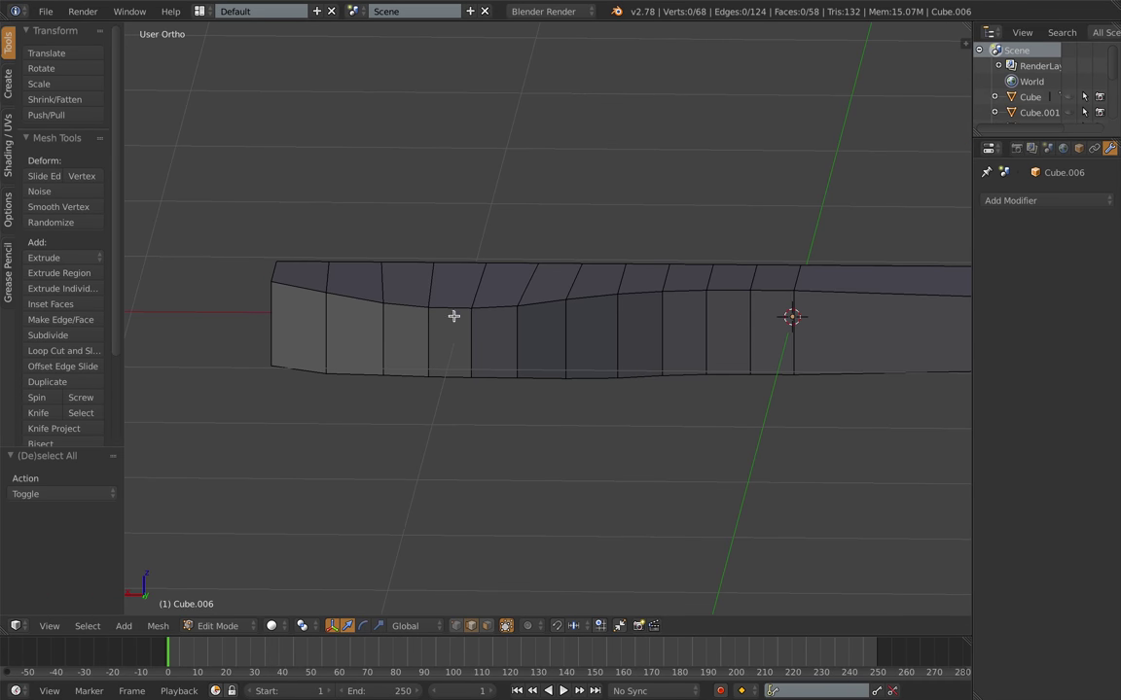
{"action": "right_click", "coordinate": [409, 308], "text": "alt"}
{"action": "scroll", "coordinate": [844, 304], "scroll_direction": "down", "scroll_amount": 2}
{"action": "middle_click_drag", "start_coordinate": [759, 312], "coordinate": [676, 359], "text": "shift"}
{"action": "right_click", "coordinate": [683, 346], "text": "shift"}
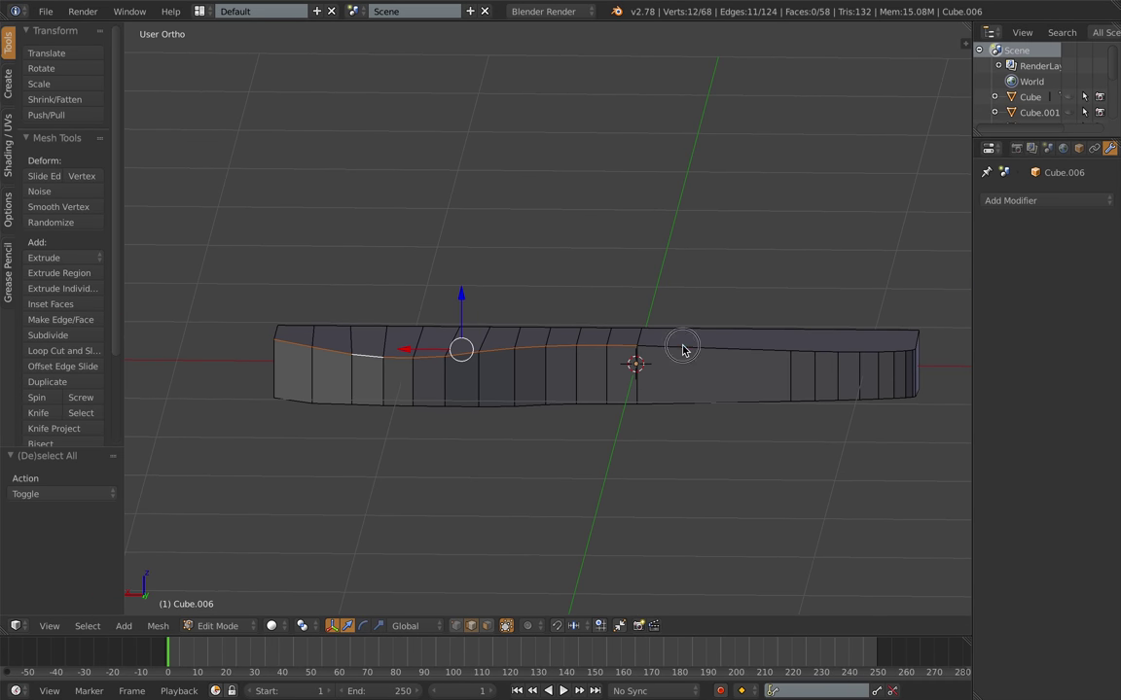
{"action": "key", "text": "ctrl+b"}
{"action": "scroll", "coordinate": [632, 379], "scroll_direction": "up", "scroll_amount": 5}
{"action": "left_click", "coordinate": [656, 367]}
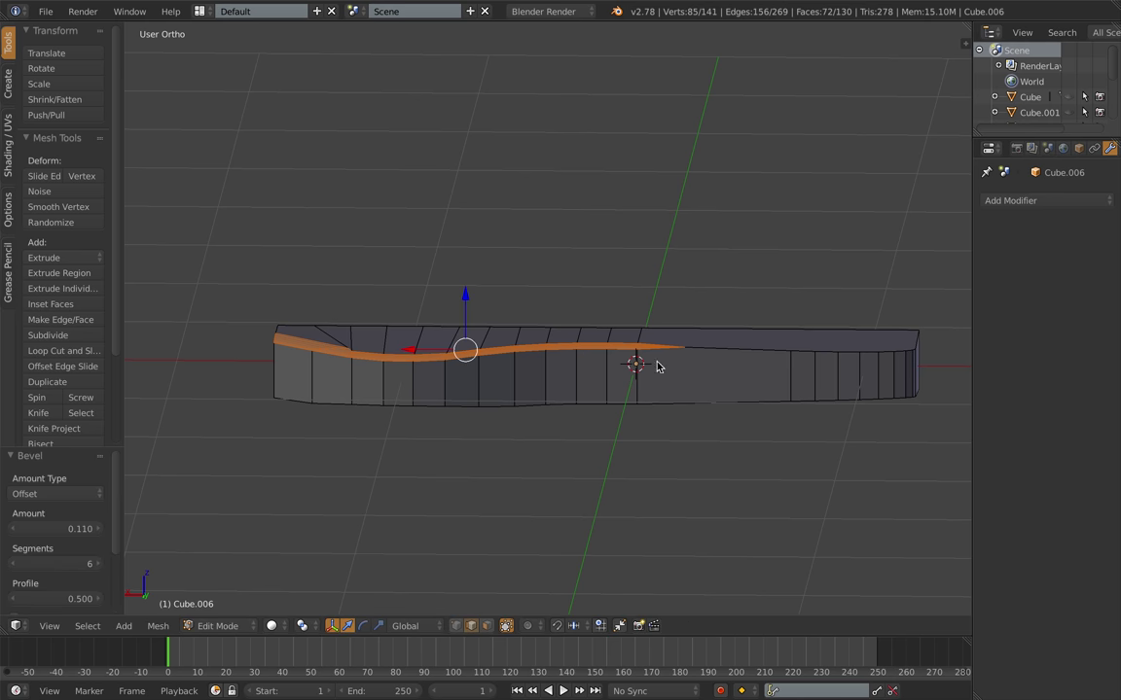
Step: Select the upper edges around the straight half and rounded corner and try a bevel with at least eight segments
{"action": "key", "text": "a"}
{"action": "right_click", "coordinate": [729, 356], "text": "alt"}
{"action": "key", "text": "b"}
{"action": "right_click", "coordinate": [723, 422]}
{"action": "key", "text": "ctrl+b"}
{"action": "scroll", "coordinate": [723, 439], "scroll_direction": "up", "scroll_amount": 7}
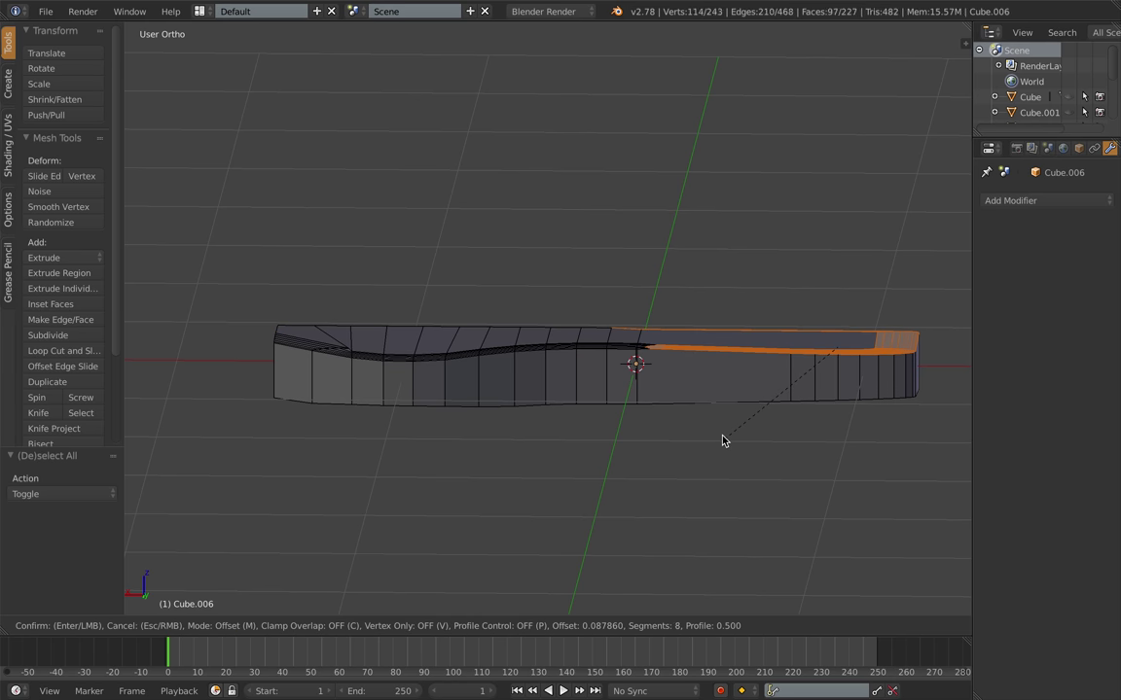
{"action": "scroll", "coordinate": [723, 441], "scroll_direction": "up", "scroll_amount": 3}
{"action": "right_click", "coordinate": [723, 440]}
Step: Undo the added edge selections and the six-segment bevel on the bulge's upper edge
{"action": "middle_click_drag", "start_coordinate": [778, 384], "coordinate": [704, 426]}
{"action": "right_click", "coordinate": [720, 443], "text": "shift"}
{"action": "right_click", "coordinate": [726, 520], "text": "shift"}
{"action": "scroll", "coordinate": [657, 493], "scroll_direction": "up", "scroll_amount": 3}
{"action": "middle_click_drag", "start_coordinate": [730, 503], "coordinate": [645, 464]}
{"action": "key", "text": "ctrl+z"}
{"action": "key", "text": "ctrl+z"}
{"action": "key", "text": "ctrl+z"}
{"action": "key", "text": "ctrl+z"}
{"action": "key", "text": "ctrl+z"}
{"action": "middle_click_drag", "start_coordinate": [476, 413], "coordinate": [530, 412]}
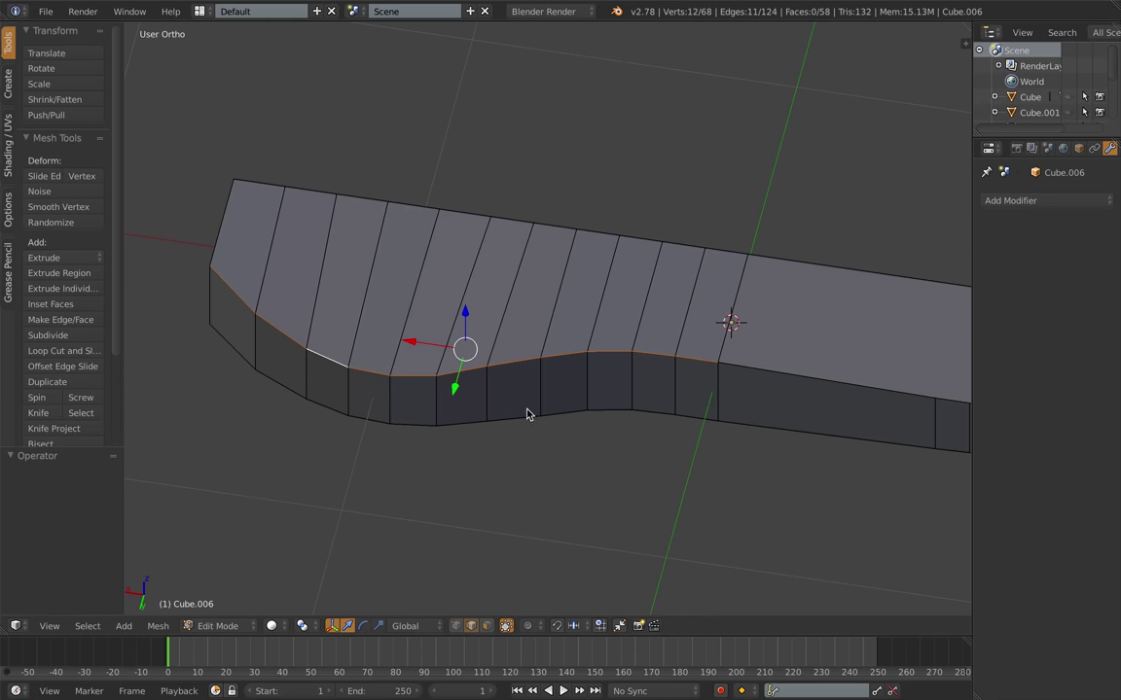
Step: In top view, add one loop cut along the bulge section and slide it close to the curved edge
{"action": "key", "text": "KP_7"}
{"action": "key", "text": "a"}
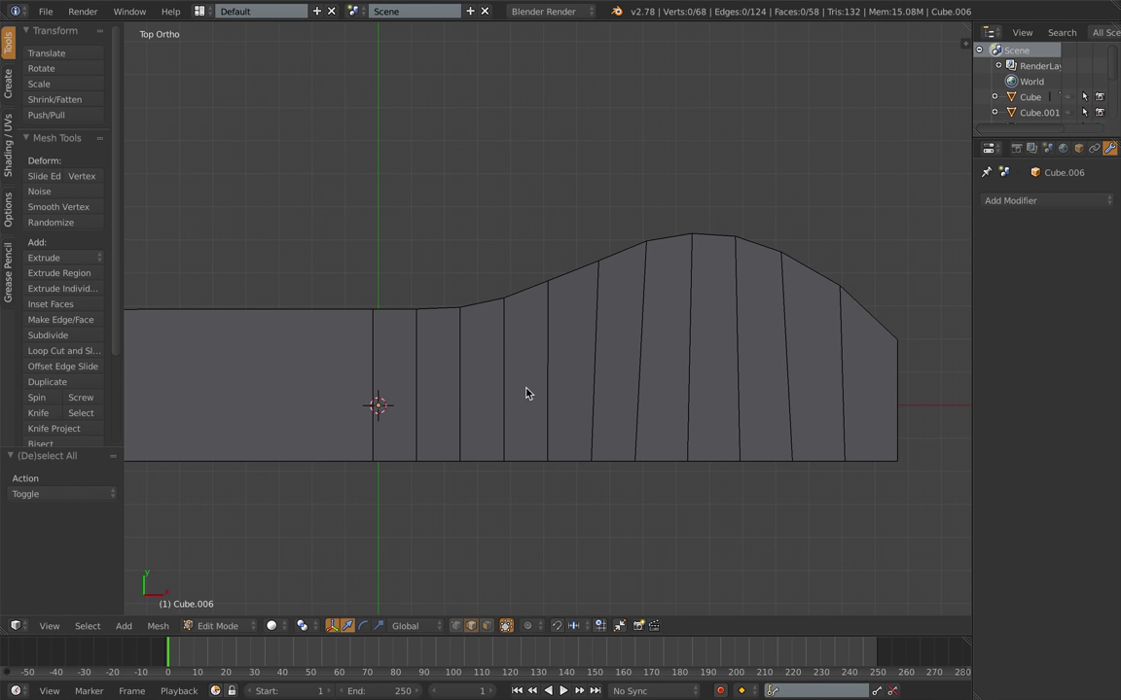
{"action": "key", "text": "ctrl+r"}
{"action": "left_click", "coordinate": [530, 390]}
{"action": "left_click", "coordinate": [622, 268]}
Step: Add a single cut across the long side face of the armrest's straight half
{"action": "middle_click_drag", "start_coordinate": [146, 408], "coordinate": [460, 380], "text": "shift"}
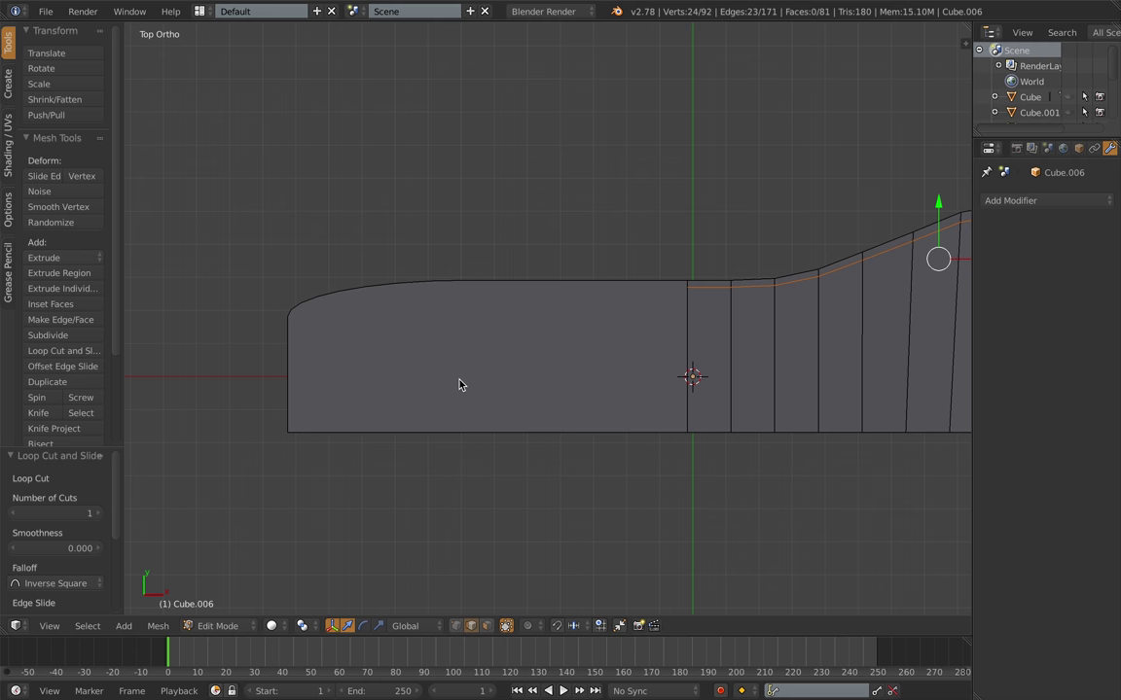
{"action": "key", "text": "ctrl+r"}
{"action": "left_click", "coordinate": [564, 279]}
{"action": "left_click", "coordinate": [605, 284]}
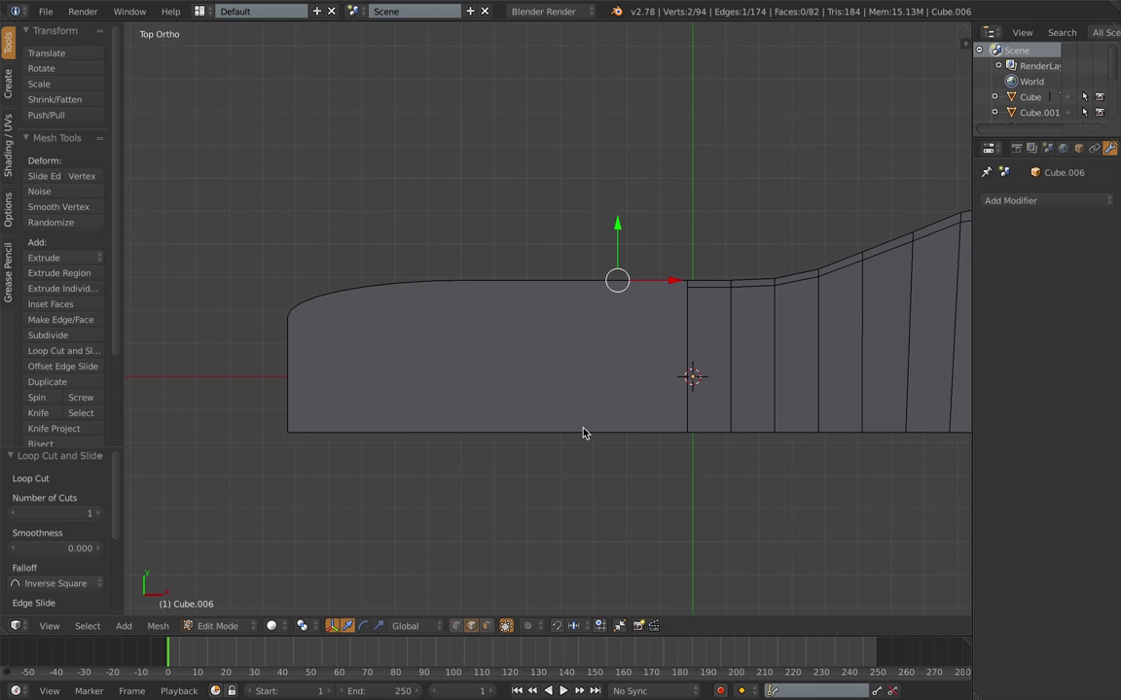
Step: Select the large top face of the straight half in face mode, inset it slightly and deselect the geometry
{"action": "left_click", "coordinate": [471, 625]}
{"action": "right_click", "coordinate": [573, 398]}
{"action": "key", "text": "i"}
{"action": "right_click", "coordinate": [566, 410]}
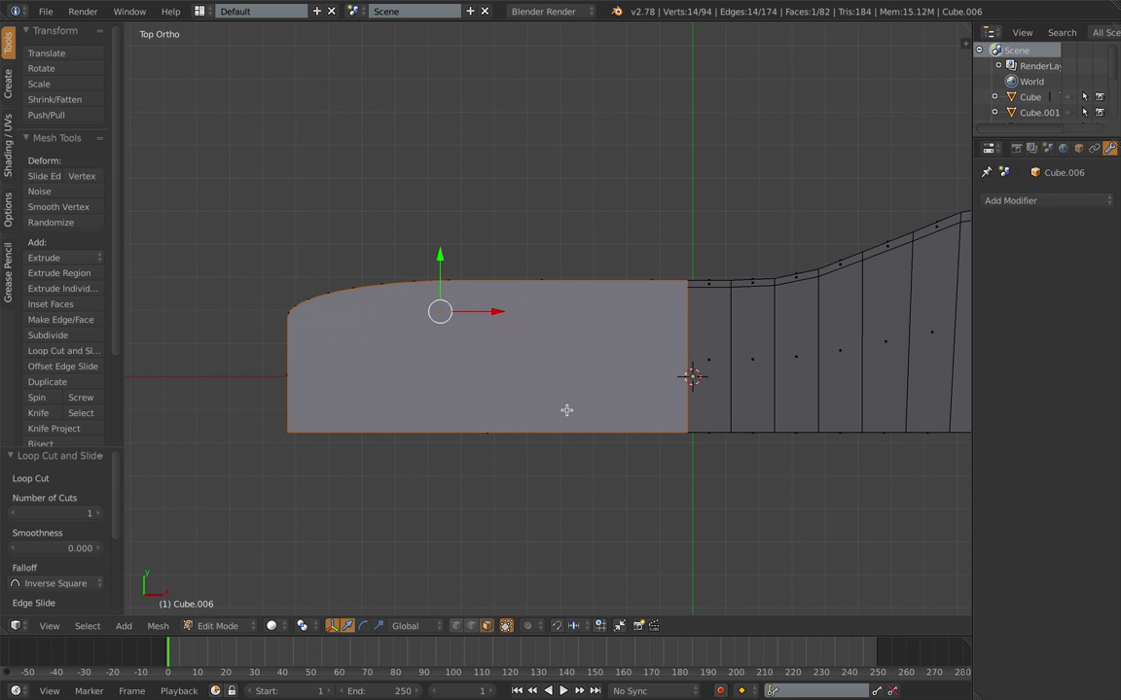
{"action": "key", "text": "ctrl+z"}
{"action": "right_click", "coordinate": [589, 395]}
{"action": "key", "text": "i"}
{"action": "left_click", "coordinate": [568, 394]}
{"action": "key", "text": "a"}
Step: Move the inset's outer end edge by -0.033 and its opposite end edge by about 0.042 along X
{"action": "right_click", "coordinate": [316, 391]}
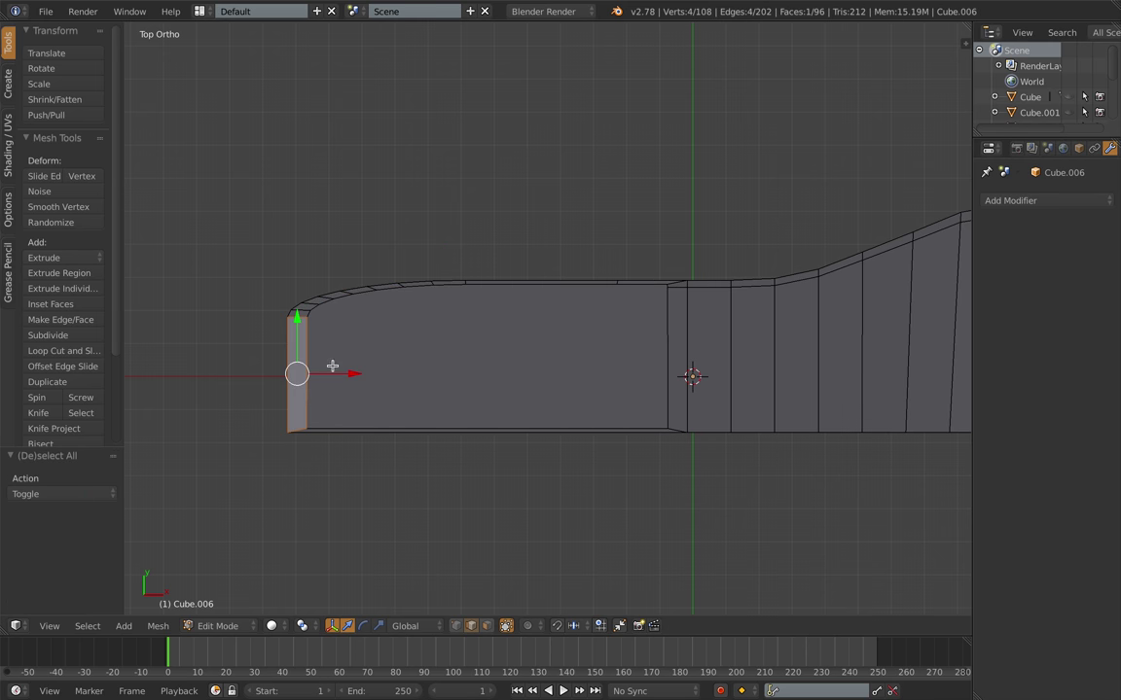
{"action": "right_click", "coordinate": [333, 368]}
{"action": "key", "text": "g"}
{"action": "key", "text": "x"}
{"action": "left_click", "coordinate": [357, 375]}
{"action": "right_click", "coordinate": [665, 373]}
{"action": "key", "text": "g"}
{"action": "key", "text": "x"}
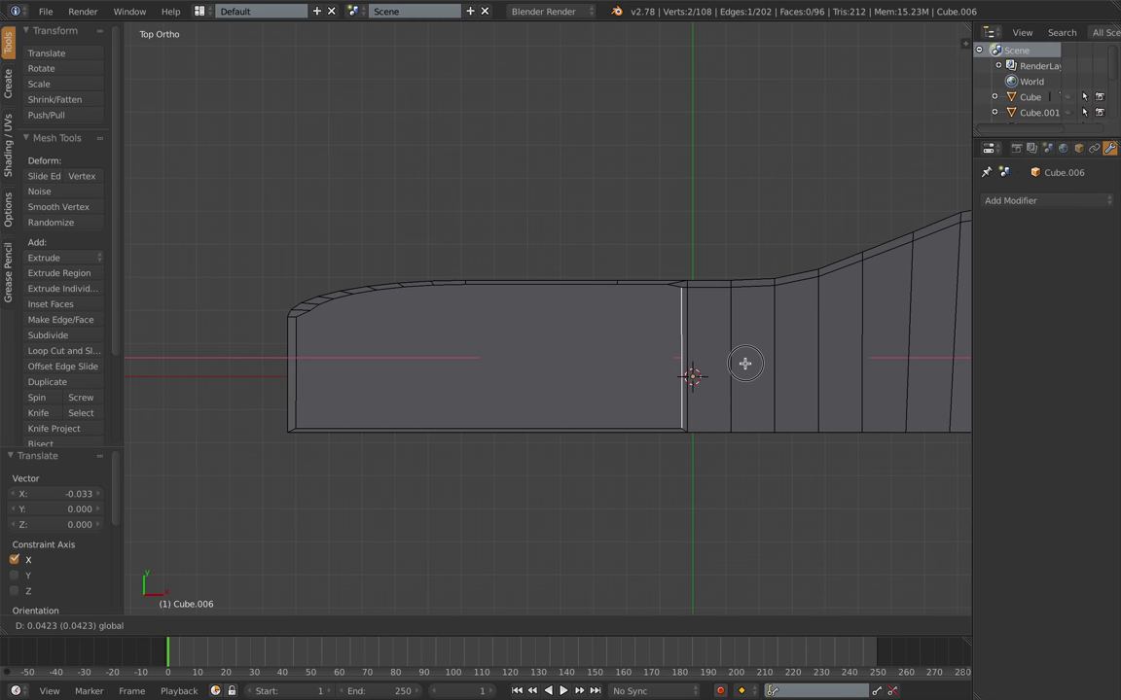
{"action": "left_click", "coordinate": [745, 364]}
Step: Bevel the bulge's upper edge loop with seven segments and an offset of about 0.012
{"action": "middle_click_drag", "start_coordinate": [745, 363], "coordinate": [542, 397]}
{"action": "key", "text": "a"}
{"action": "middle_click_drag", "start_coordinate": [338, 437], "coordinate": [512, 409]}
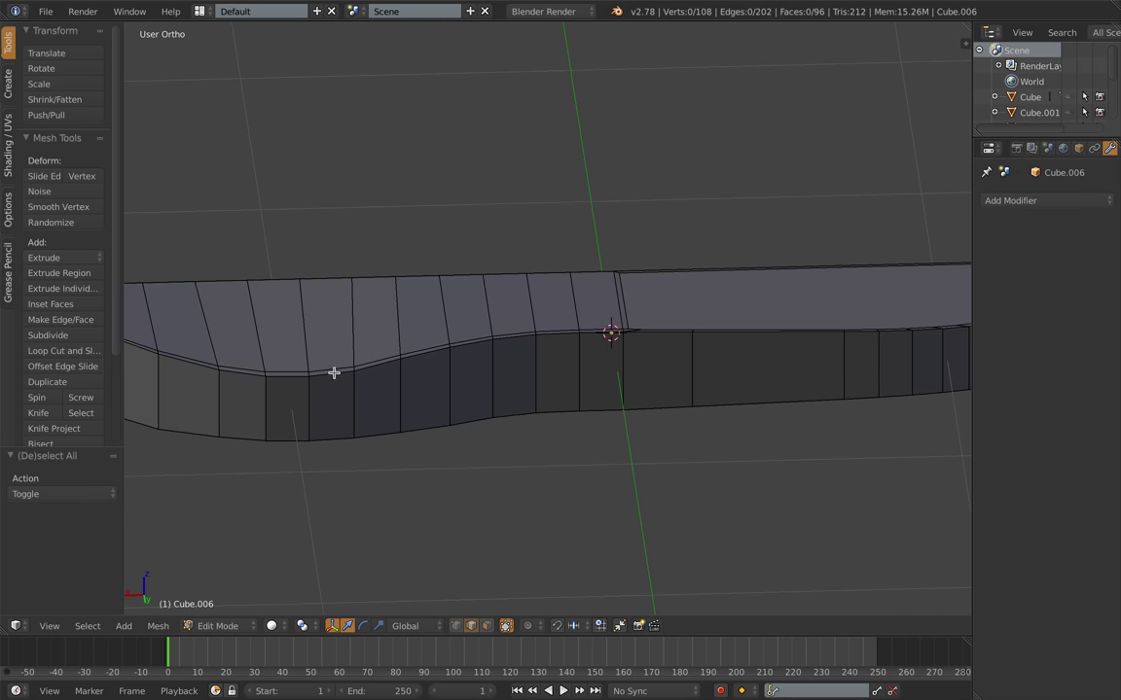
{"action": "right_click", "coordinate": [334, 372], "text": "alt"}
{"action": "key", "text": "ctrl+b"}
{"action": "scroll", "coordinate": [367, 454], "scroll_direction": "up", "scroll_amount": 6}
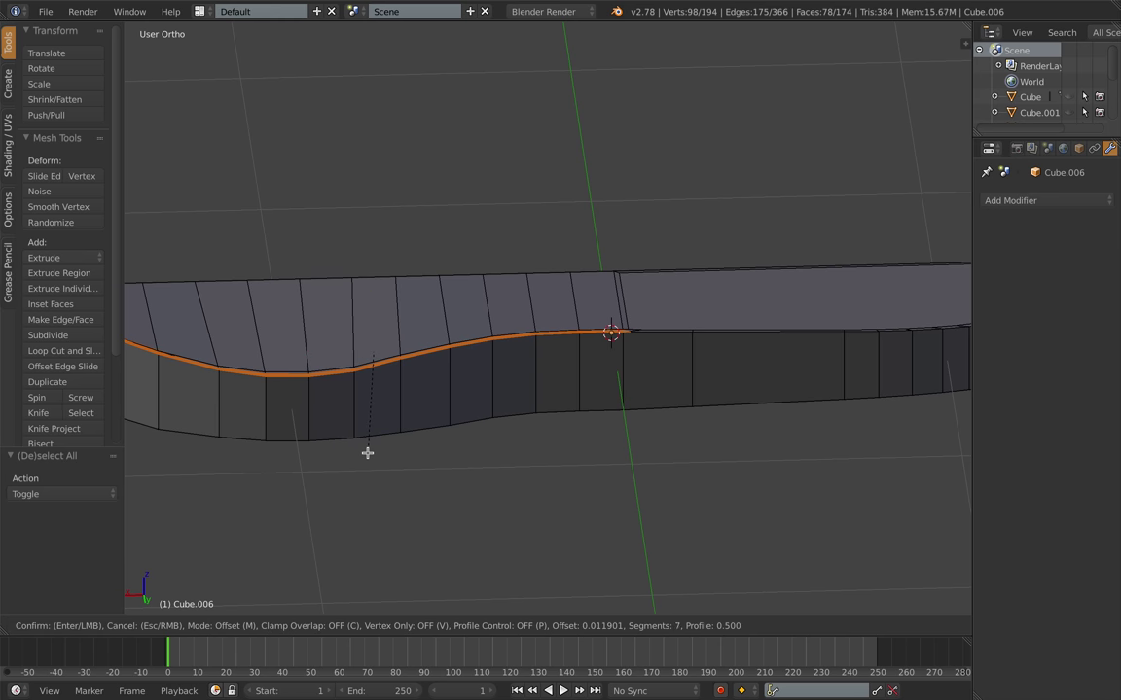
{"action": "left_click", "coordinate": [369, 458]}
Step: Check the beveled armrest in Object Mode, and undo the bevel together with the inset and loop cuts
{"action": "key", "text": "Tab"}
{"action": "scroll", "coordinate": [425, 464], "scroll_direction": "down", "scroll_amount": 1}
{"action": "middle_click_drag", "start_coordinate": [433, 464], "coordinate": [350, 455]}
{"action": "key", "text": "ctrl+z"}
{"action": "key", "text": "Tab"}
{"action": "key", "text": "a"}
Step: Leave Edit Mode, reveal the hidden chair parts and show the armrest with them in front view
{"action": "scroll", "coordinate": [463, 363], "scroll_direction": "down", "scroll_amount": 4}
{"action": "middle_click_drag", "start_coordinate": [450, 349], "coordinate": [497, 377]}
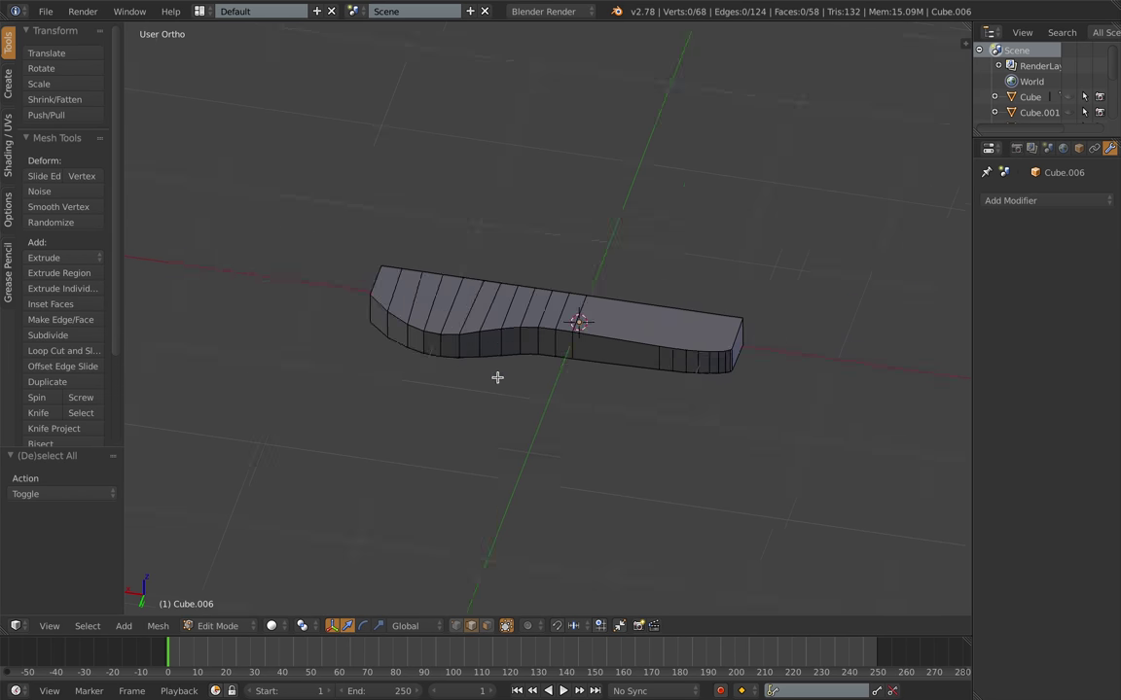
{"action": "scroll", "coordinate": [618, 360], "scroll_direction": "down", "scroll_amount": 3}
{"action": "key", "text": "Tab"}
{"action": "scroll", "coordinate": [618, 367], "scroll_direction": "down", "scroll_amount": 3}
{"action": "middle_click_drag", "start_coordinate": [618, 368], "coordinate": [712, 307]}
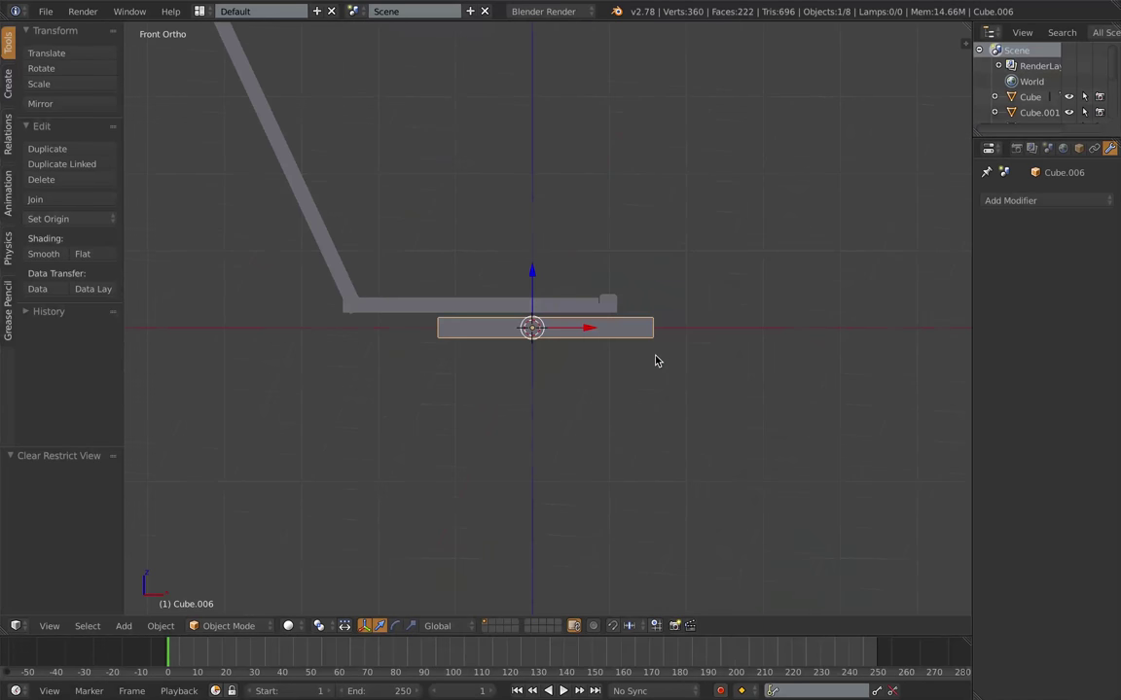
Step: Move the armrest 3.591 along Y to the outer side of the chair and raise it along Z above the seat frame
{"action": "key", "text": "KP_3"}
{"action": "key", "text": "g"}
{"action": "key", "text": "y"}
{"action": "left_click", "coordinate": [855, 335]}
{"action": "middle_click_drag", "start_coordinate": [855, 336], "coordinate": [837, 383]}
{"action": "key", "text": "KP_3"}
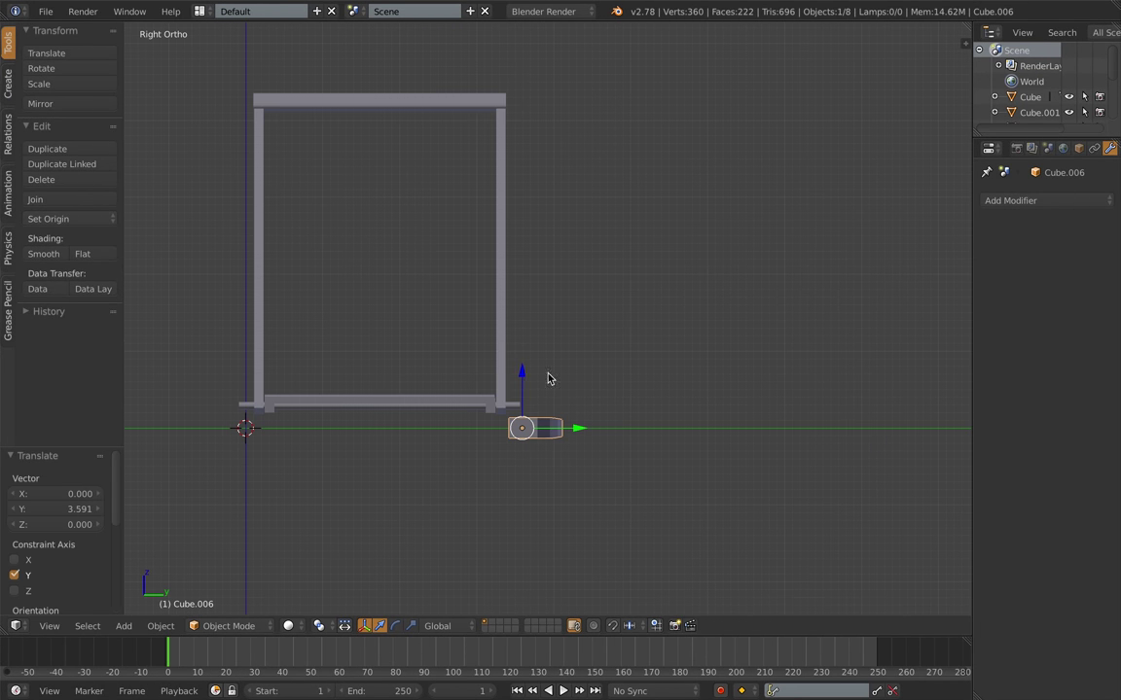
{"action": "key", "text": "g"}
{"action": "key", "text": "z"}
{"action": "left_click", "coordinate": [548, 257]}
{"action": "middle_click_drag", "start_coordinate": [633, 283], "coordinate": [533, 294]}
{"action": "middle_click_drag", "start_coordinate": [691, 310], "coordinate": [572, 366], "text": "shift"}
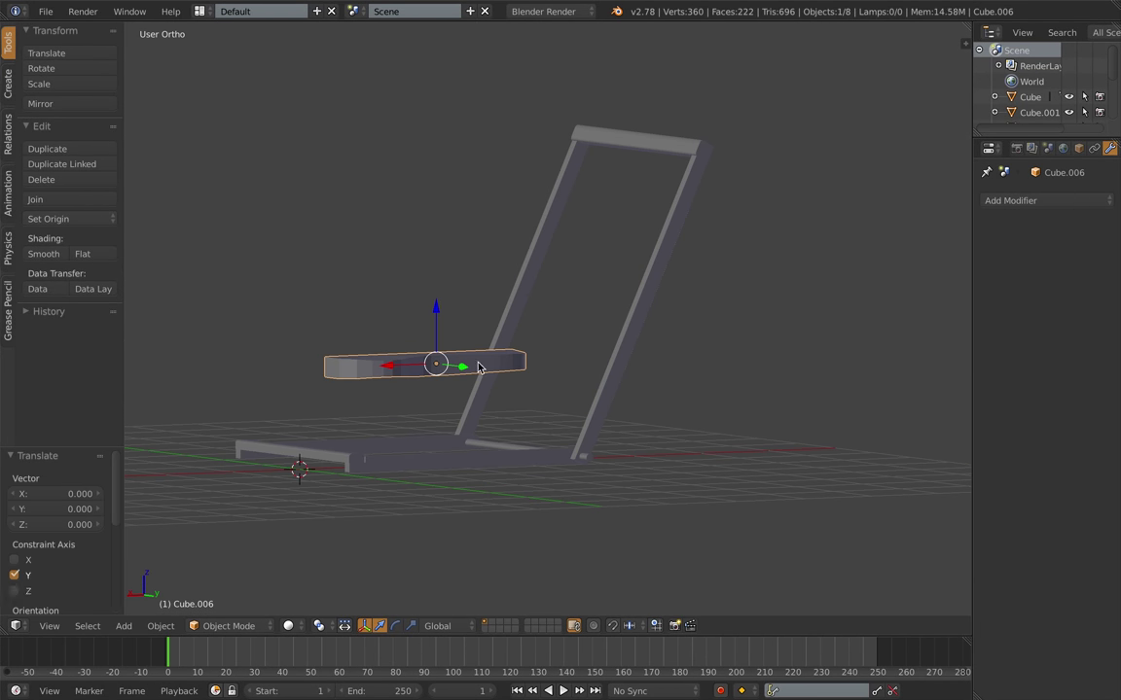
{"action": "type", "text": "ry"}
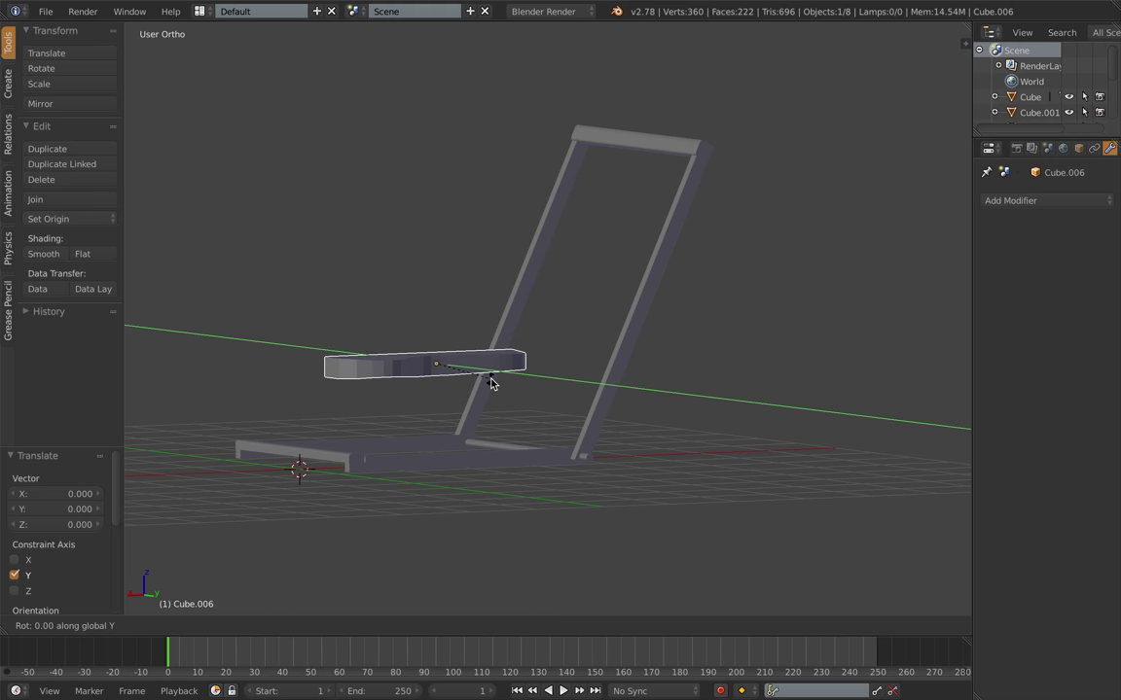
{"action": "type", "text": "90"}
{"action": "key", "text": "Escape"}
Step: Try to tilt the armrest about the Y axis by -25° and turn it back by about 16.9°
{"action": "key", "text": "r"}
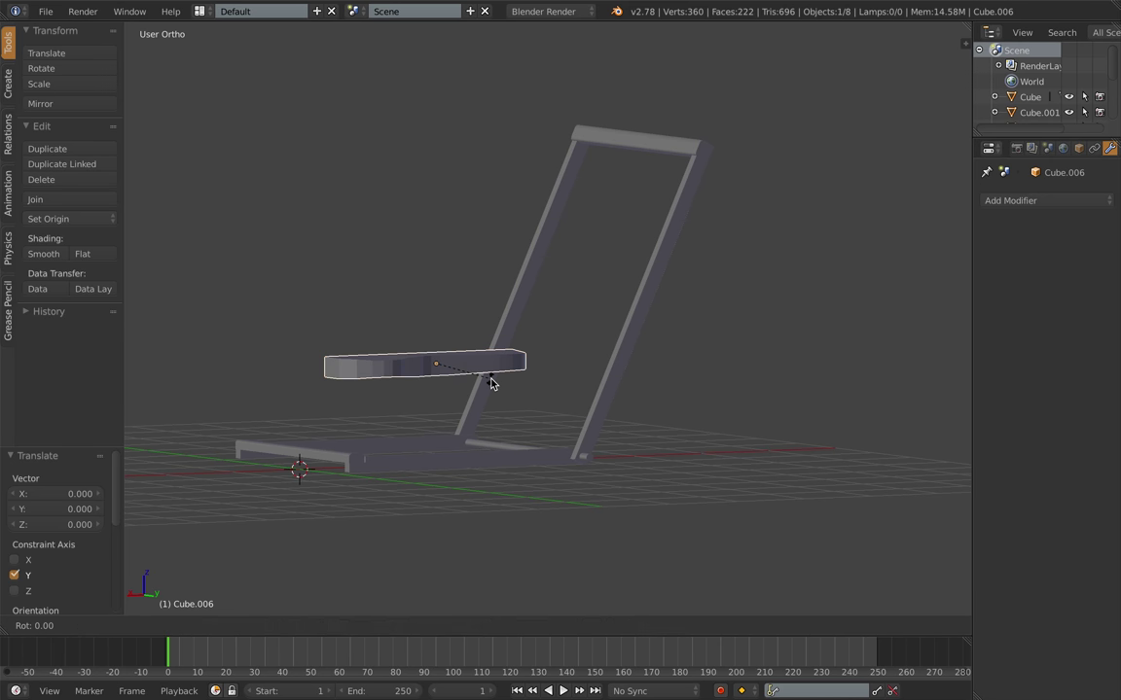
{"action": "key", "text": "y"}
{"action": "key", "text": "Return"}
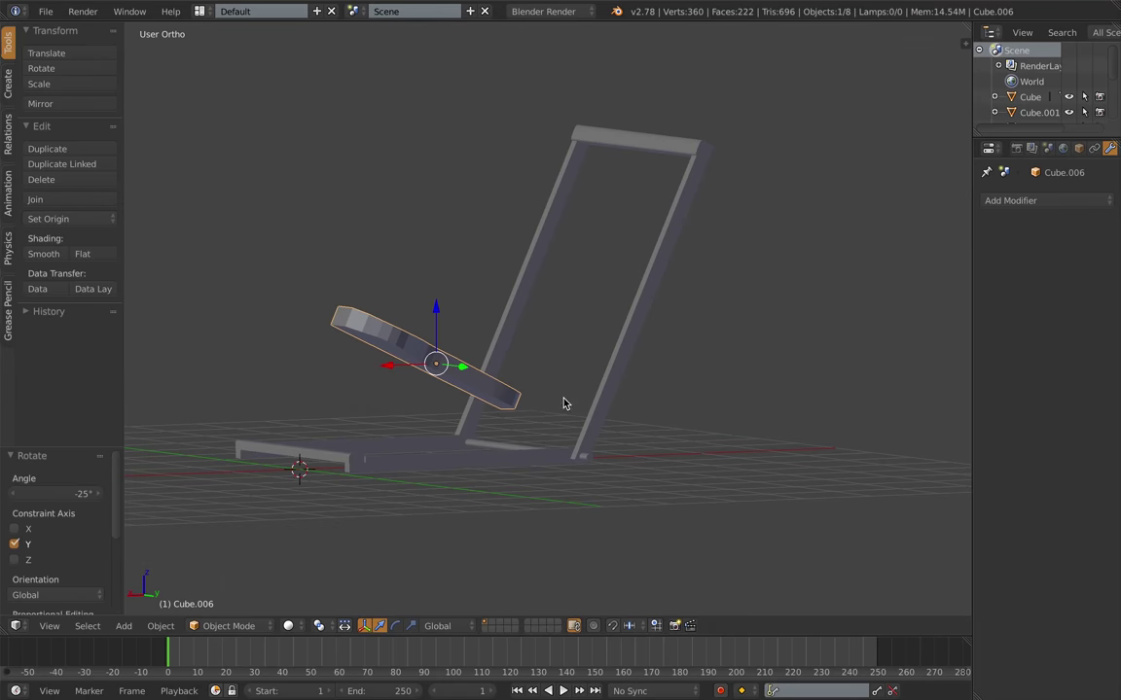
{"action": "middle_click_drag", "start_coordinate": [566, 404], "coordinate": [453, 407]}
{"action": "key", "text": "r"}
{"action": "key", "text": "y"}
{"action": "left_click", "coordinate": [630, 355]}
Step: Move the armrest by -2.016 along X toward the backrest post
{"action": "left_click_drag", "start_coordinate": [396, 370], "coordinate": [552, 374]}
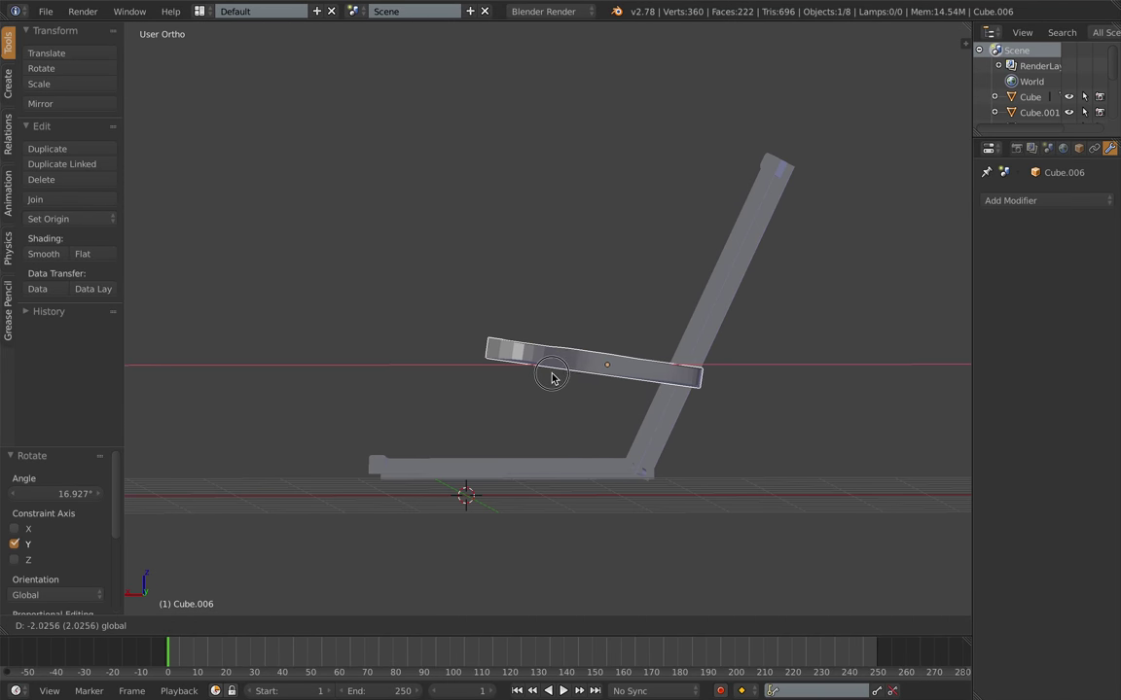
{"action": "left_click_drag", "start_coordinate": [551, 374], "coordinate": [551, 375]}
{"action": "middle_click_drag", "start_coordinate": [551, 374], "coordinate": [336, 484]}
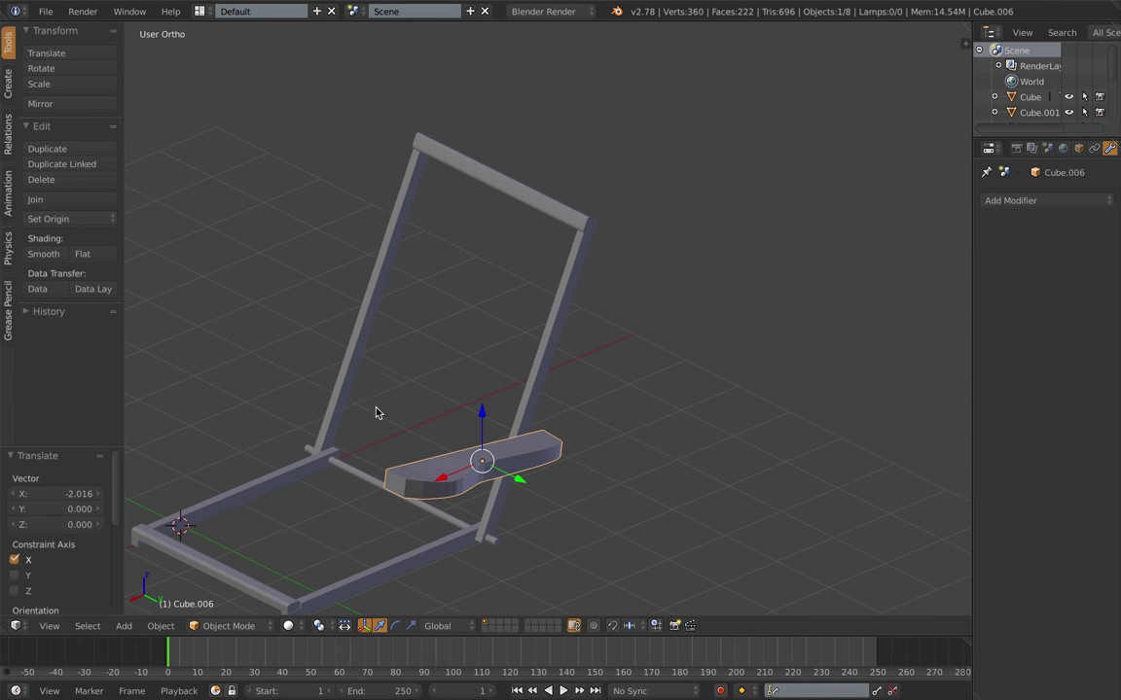
Step: Scale the armrest down uniformly and adjust its length by scaling along X
{"action": "scroll", "coordinate": [545, 501], "scroll_direction": "up", "scroll_amount": 2}
{"action": "key", "text": "s"}
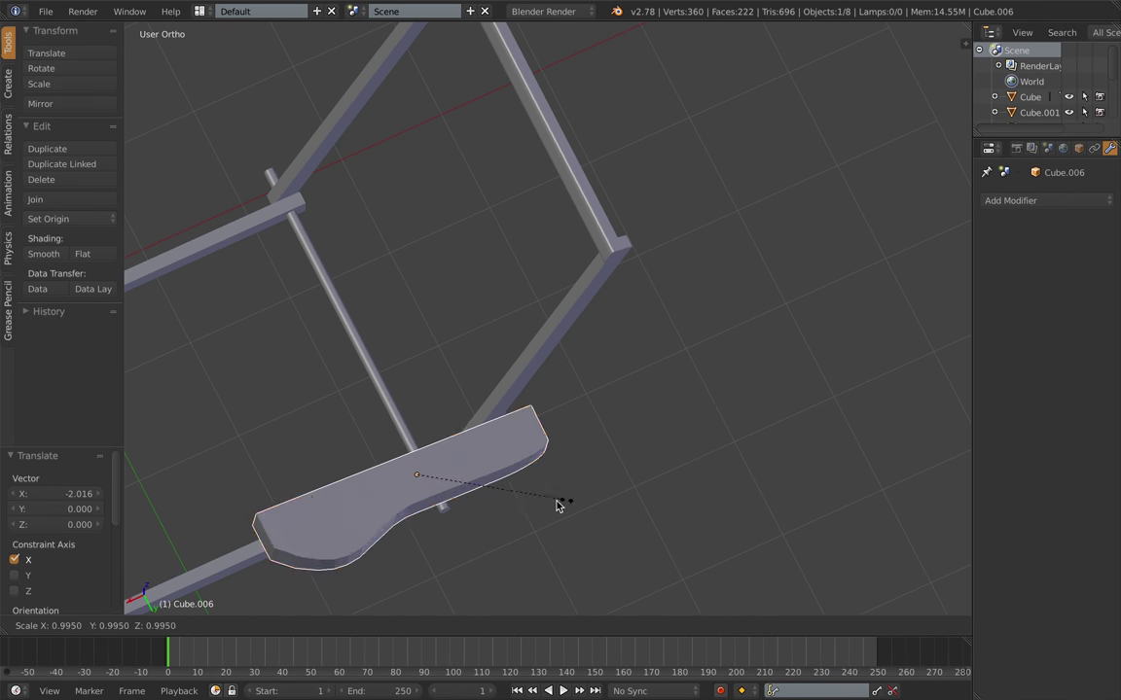
{"action": "left_click", "coordinate": [517, 507]}
{"action": "key", "text": "s"}
{"action": "key", "text": "x"}
{"action": "left_click", "coordinate": [552, 516]}
Step: Shift the armrest by -0.098 along Y and scale its thickness along Z
{"action": "middle_click_drag", "start_coordinate": [433, 530], "coordinate": [620, 380]}
{"action": "key", "text": "KP_3"}
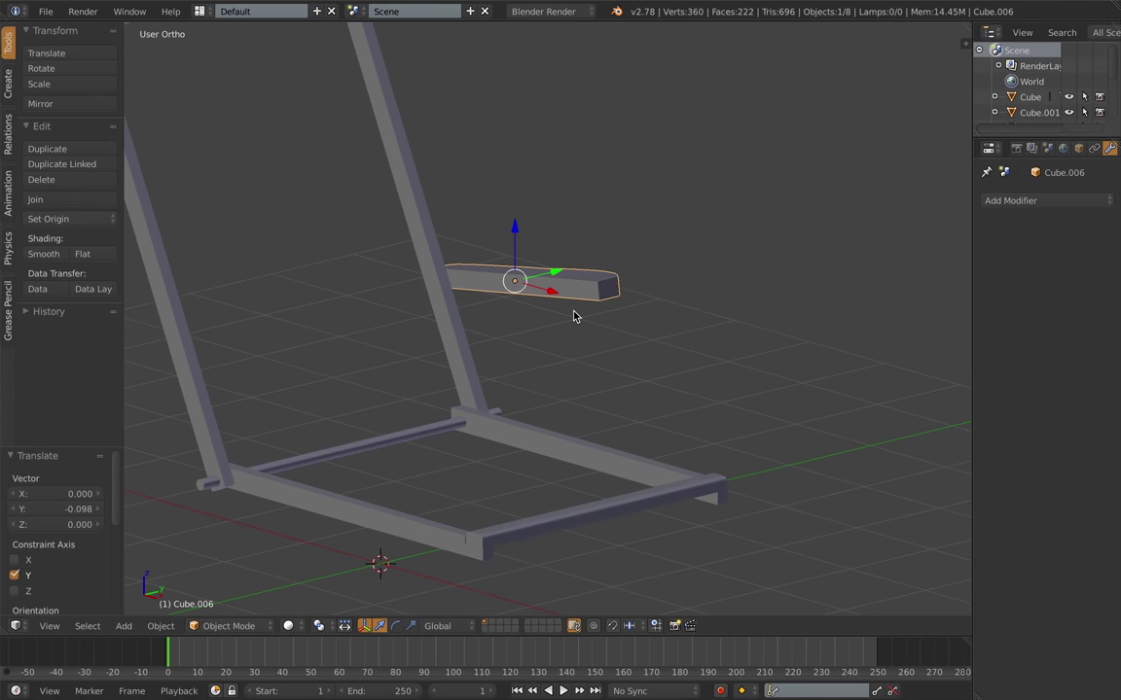
{"action": "key", "text": "s"}
{"action": "key", "text": "z"}
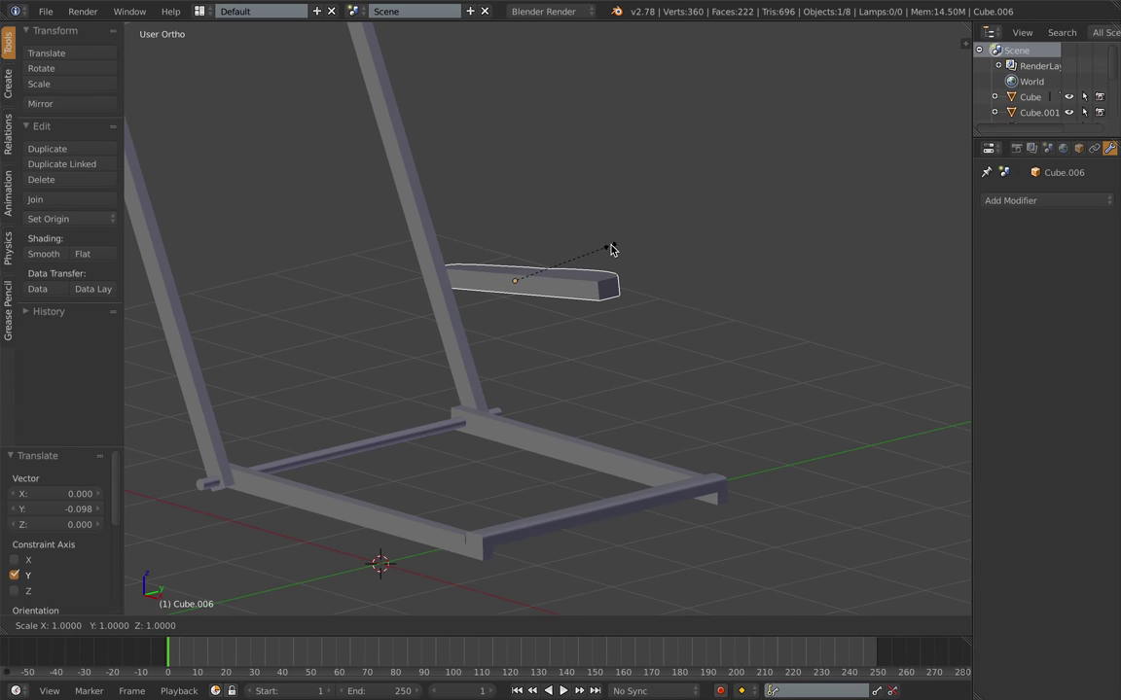
{"action": "left_click", "coordinate": [587, 261]}
{"action": "middle_click_drag", "start_coordinate": [671, 277], "coordinate": [691, 440]}
{"action": "scroll", "coordinate": [645, 358], "scroll_direction": "down", "scroll_amount": 2}
Step: Rotate the armrest about the Y axis by about -2.35° and deselect it
{"action": "key", "text": "a"}
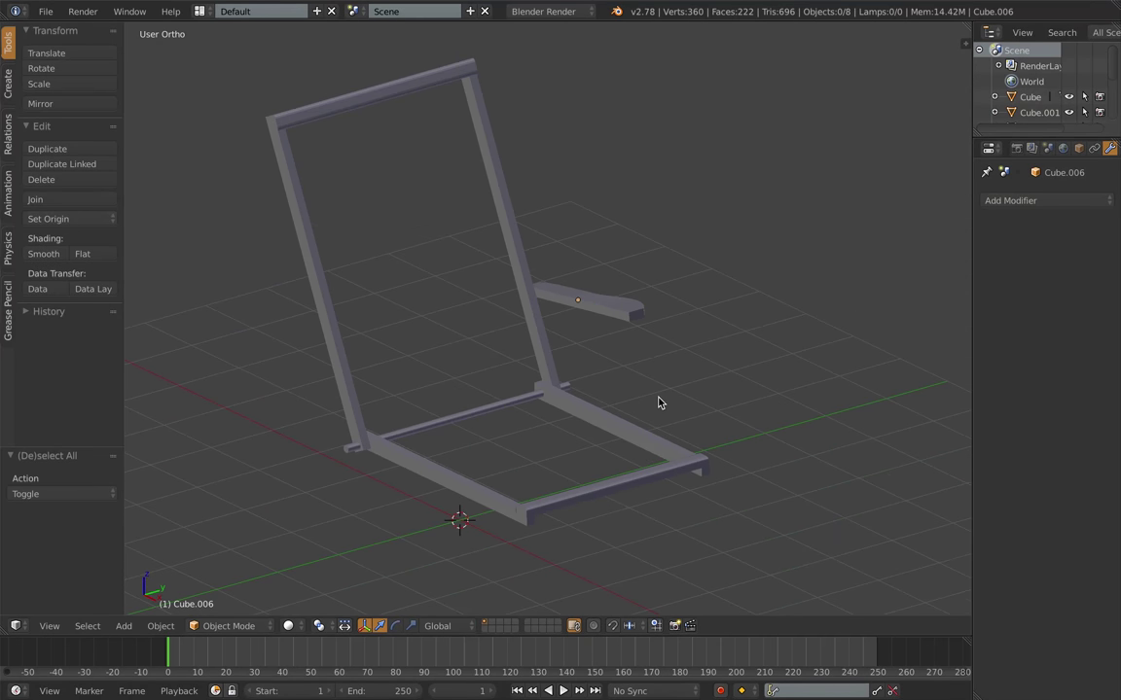
{"action": "middle_click_drag", "start_coordinate": [658, 400], "coordinate": [647, 408]}
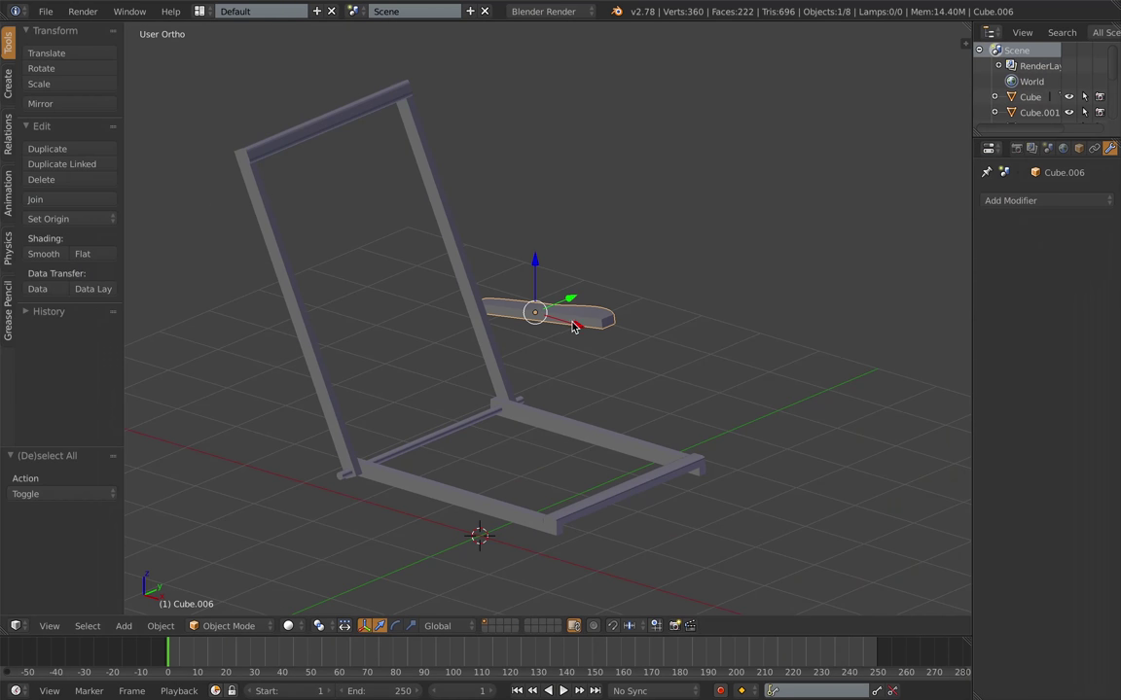
{"action": "key", "text": "r"}
{"action": "key", "text": "y"}
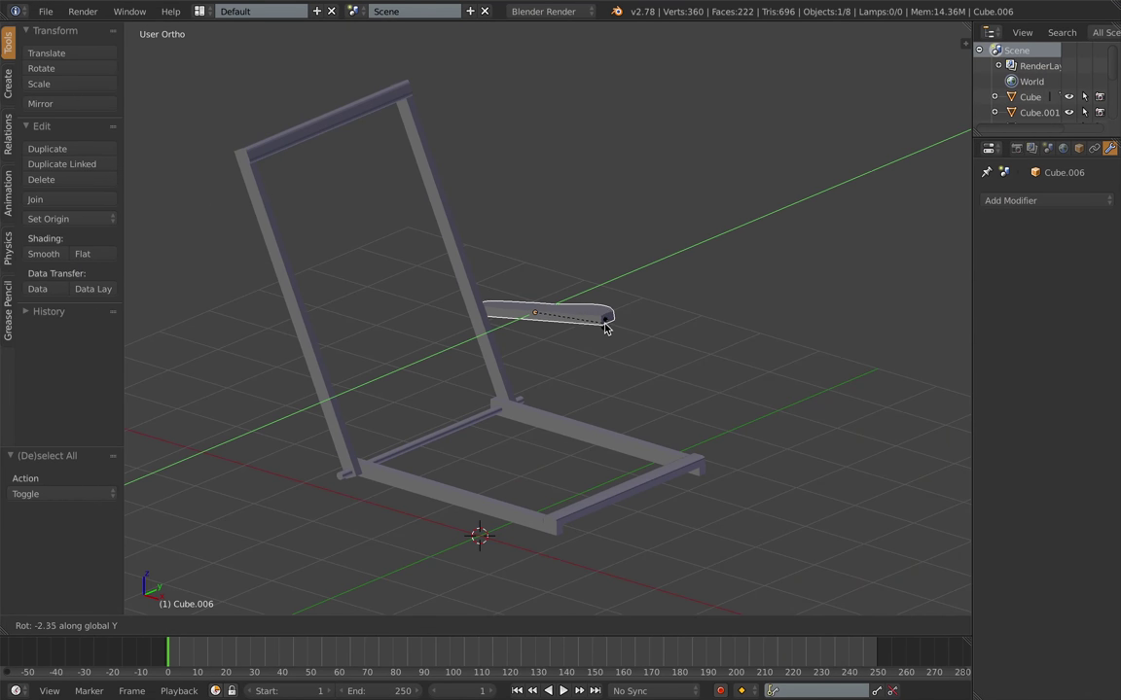
{"action": "left_click", "coordinate": [604, 327]}
{"action": "key", "text": "a"}
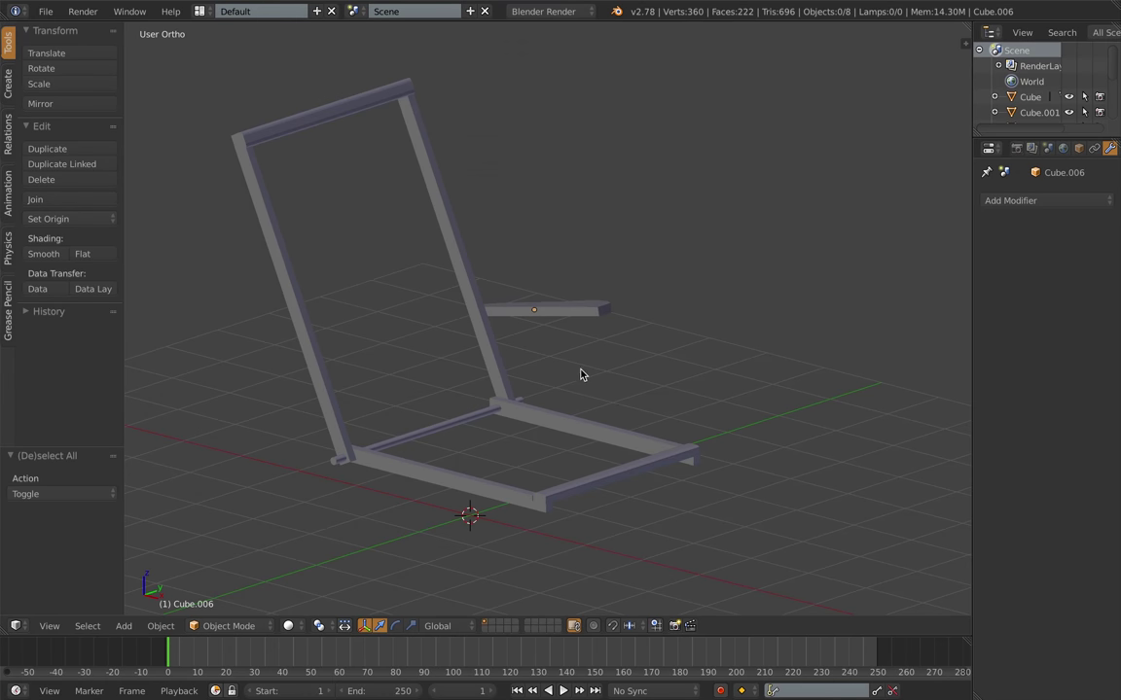
Step: Undo the armrest's rotations, X and Y moves and scaling, back to its raised, untilted placement
{"action": "key", "text": "ctrl+z"}
{"action": "key", "text": "ctrl+z"}
{"action": "key", "text": "ctrl+z"}
{"action": "key", "text": "ctrl+z"}
{"action": "key", "text": "ctrl+z"}
{"action": "key", "text": "ctrl+z"}
{"action": "key", "text": "ctrl+z"}
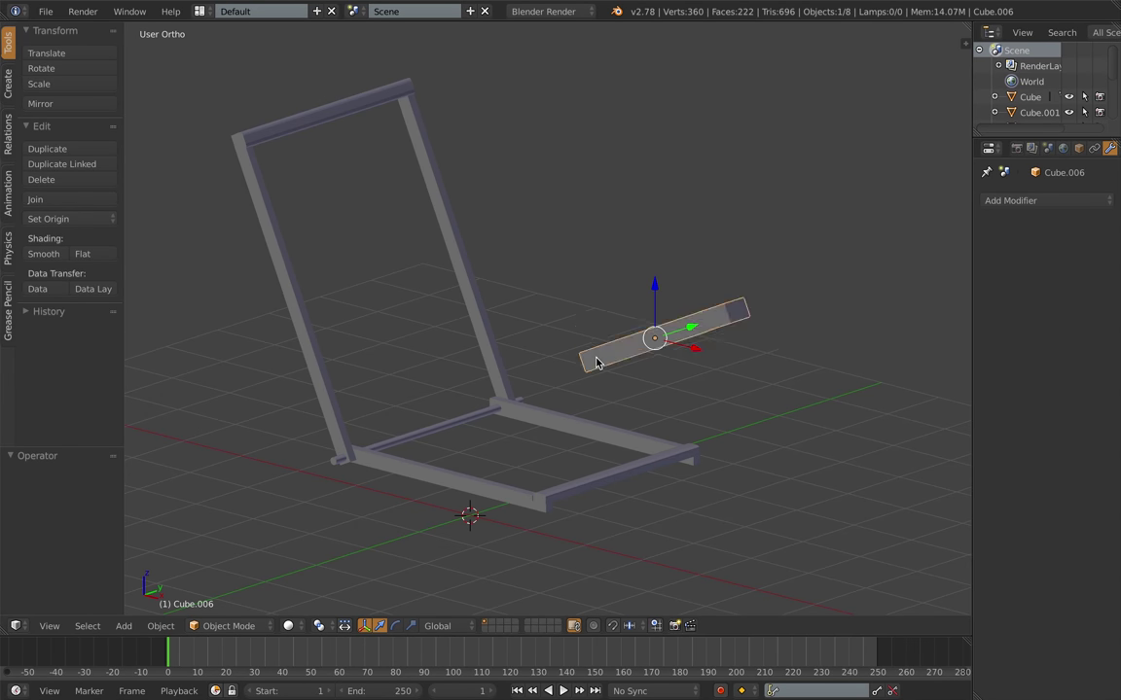
Step: Scale the armrest uniformly by 0.840 and stretch it along X by about 1.26
{"action": "key", "text": "s"}
{"action": "left_click", "coordinate": [753, 360]}
{"action": "key", "text": "s"}
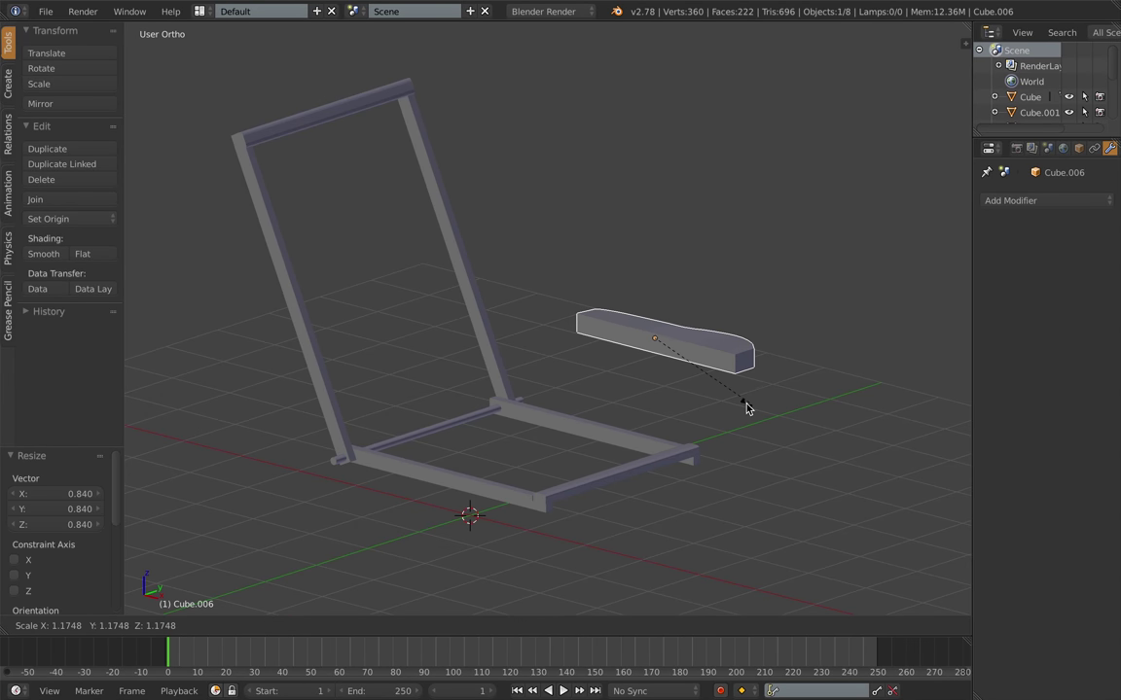
{"action": "key", "text": "x"}
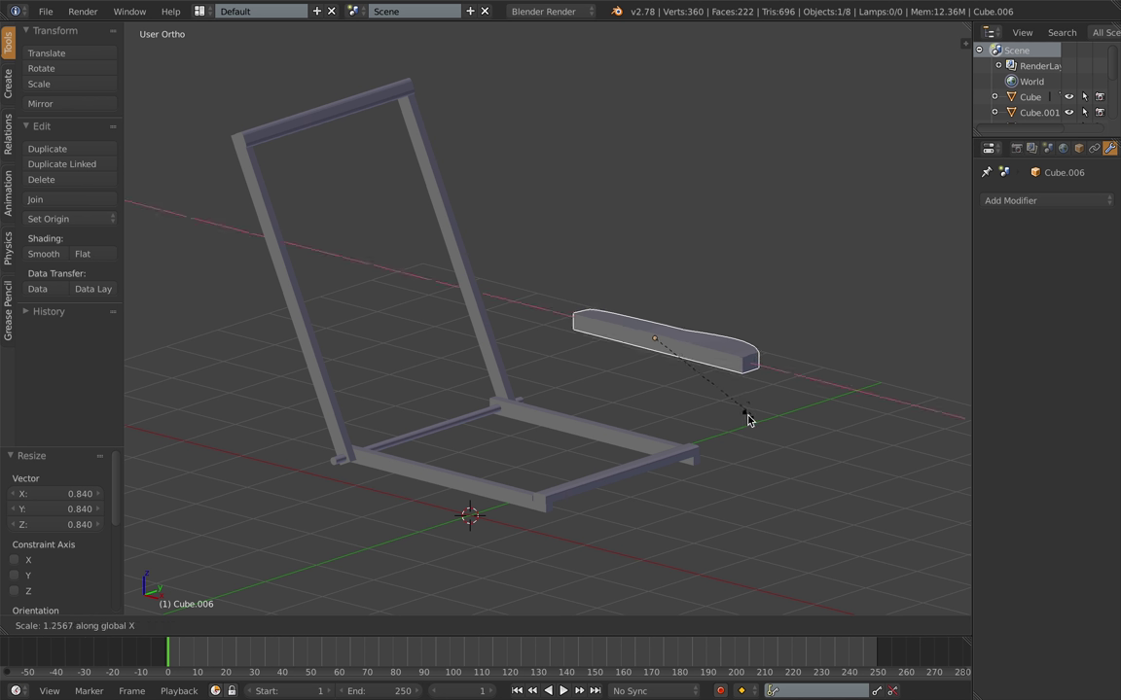
{"action": "left_click", "coordinate": [746, 413]}
Step: Thin the armrest along Z and shorten it along X by a factor of 0.828
{"action": "key", "text": "s"}
{"action": "key", "text": "z"}
{"action": "left_click", "coordinate": [731, 402]}
{"action": "key", "text": "a"}
{"action": "key", "text": "x"}
{"action": "key", "text": "x"}
{"action": "right_click", "coordinate": [738, 360]}
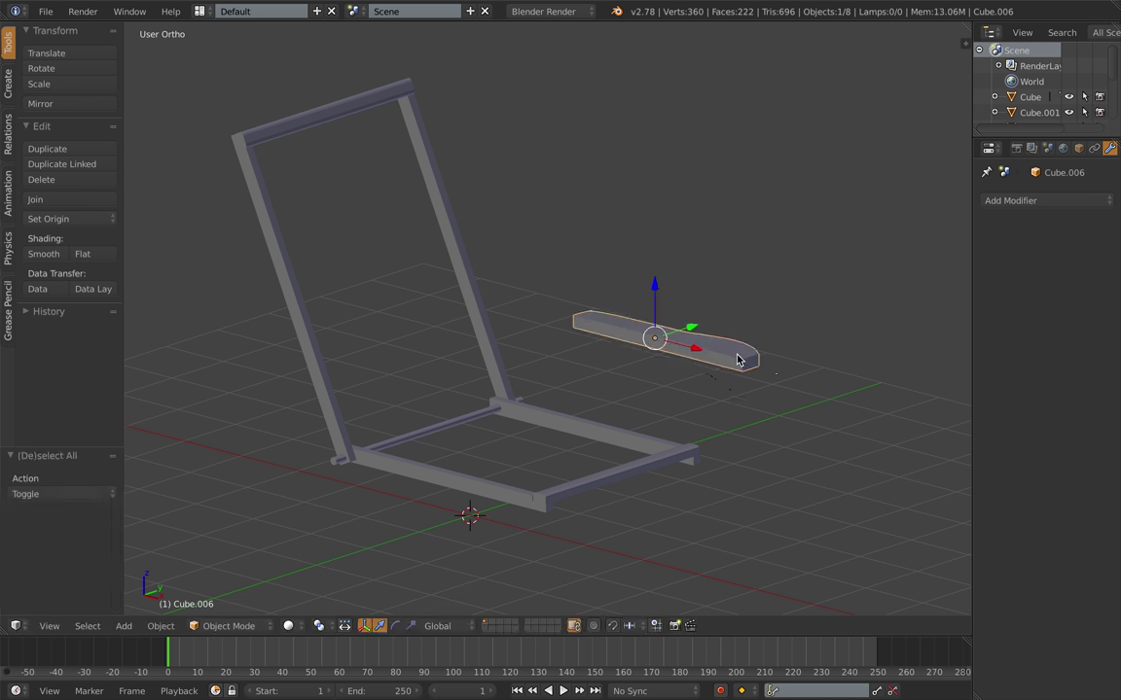
{"action": "key", "text": "s"}
{"action": "key", "text": "x"}
{"action": "left_click", "coordinate": [725, 356]}
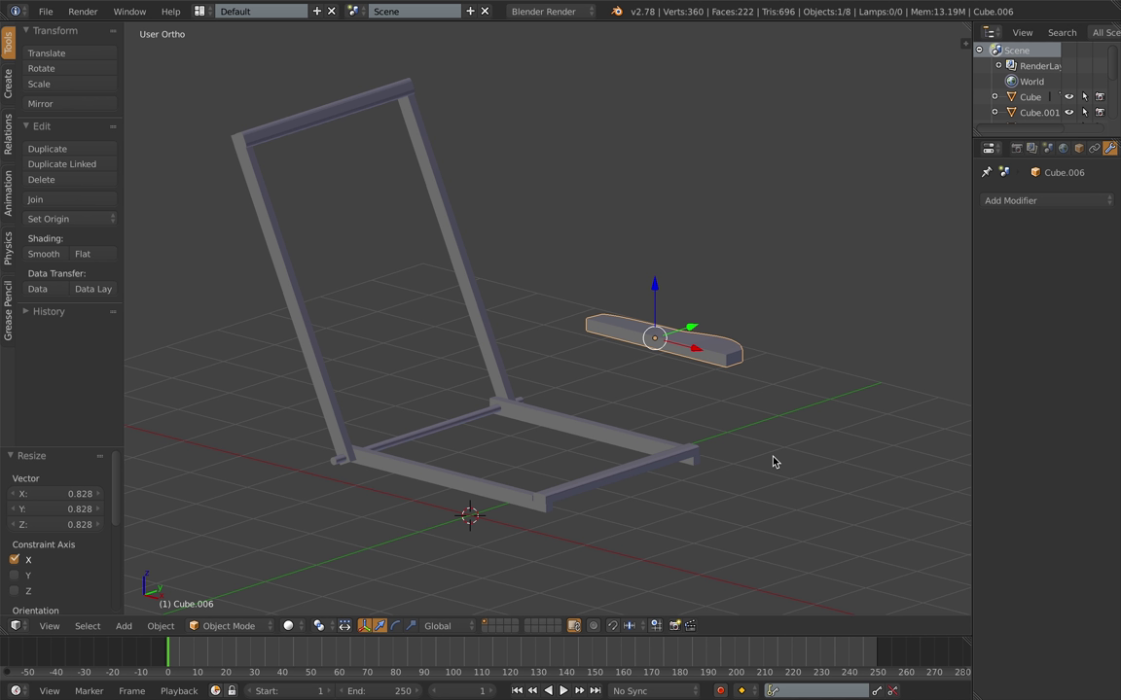
{"action": "middle_click_drag", "start_coordinate": [638, 422], "coordinate": [565, 420]}
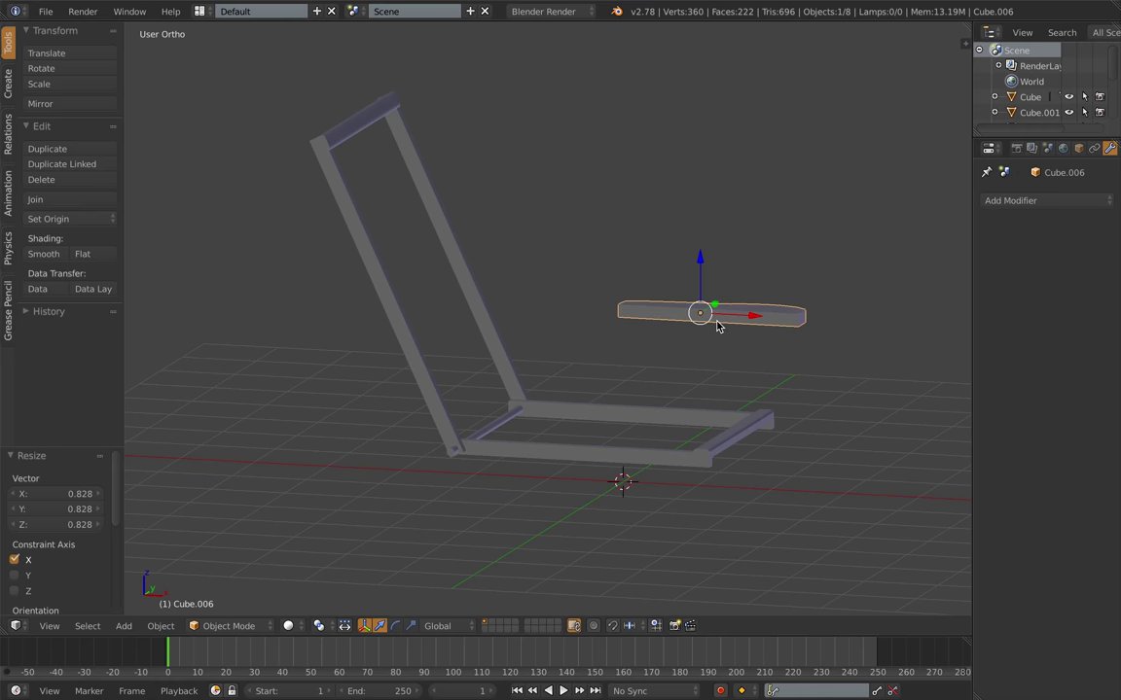
Step: Hide the armrest and rotate all remaining chair parts about the Y axis by -5.298°
{"action": "key", "text": "h"}
{"action": "key", "text": "a"}
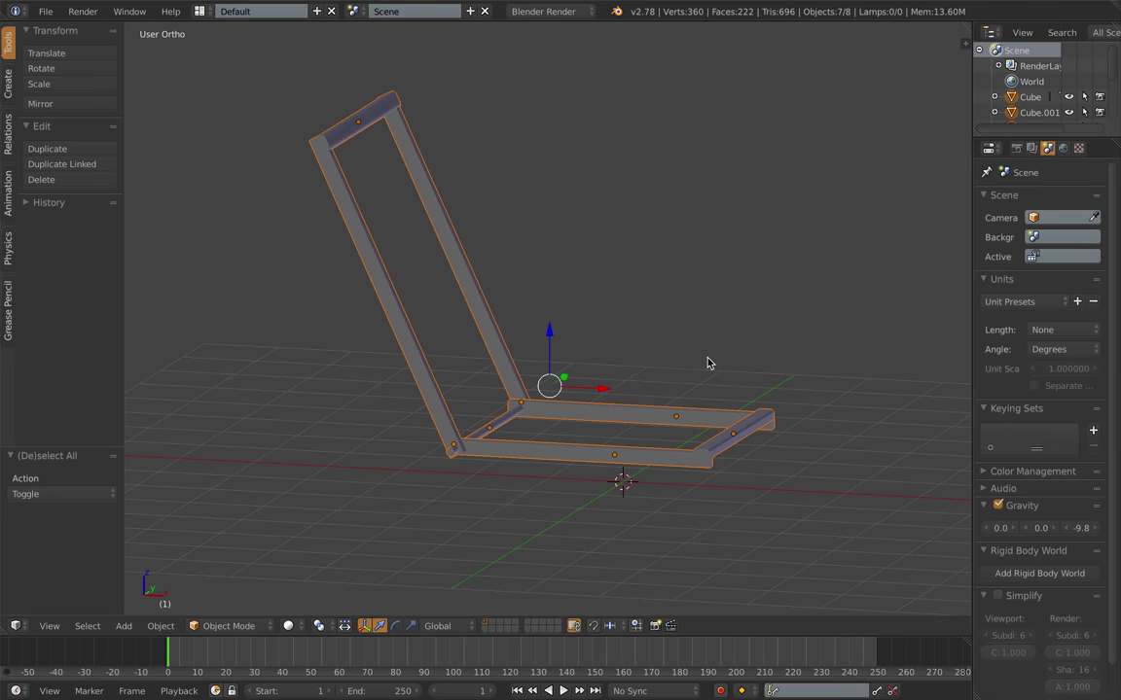
{"action": "key", "text": "r"}
{"action": "key", "text": "y"}
{"action": "left_click", "coordinate": [699, 346]}
Step: Select both backrest posts and the top rail and rotate them upright about the Y axis
{"action": "right_click", "coordinate": [417, 289]}
{"action": "right_click", "coordinate": [453, 271], "text": "shift"}
{"action": "right_click", "coordinate": [331, 144], "text": "shift"}
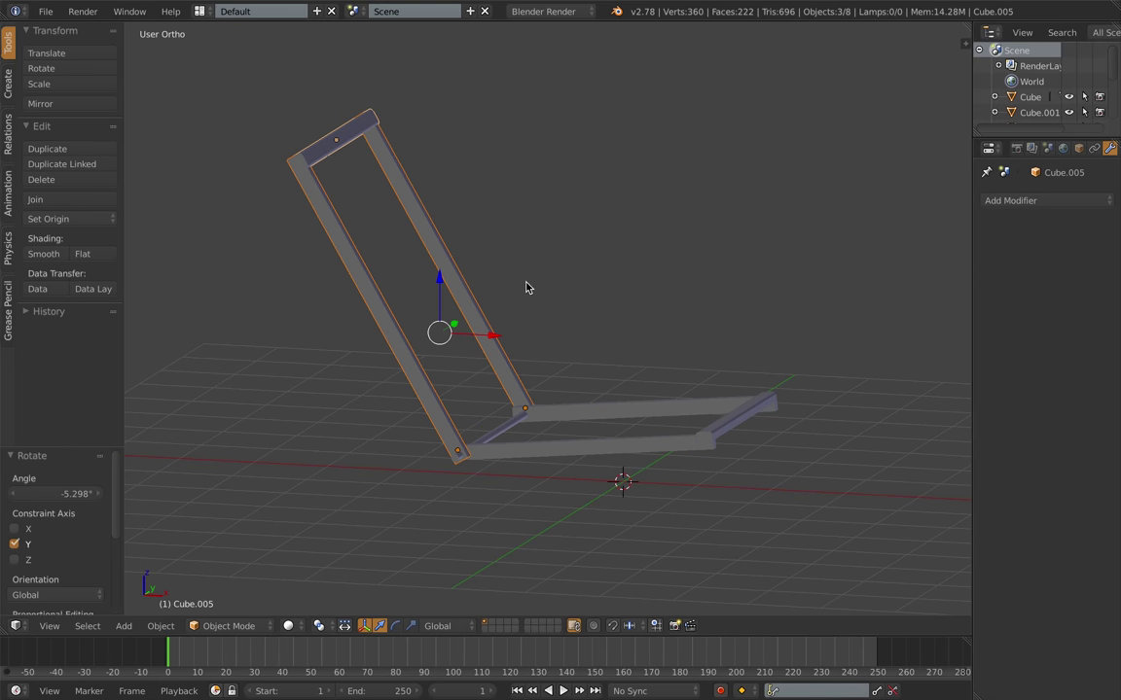
{"action": "key", "text": "r"}
{"action": "key", "text": "y"}
{"action": "left_click", "coordinate": [530, 293]}
Step: Raise the backrest parts by 0.040 along Z in front view and reveal the hidden armrest
{"action": "key", "text": "KP_1"}
{"action": "key", "text": "g"}
{"action": "key", "text": "z"}
{"action": "left_click", "coordinate": [536, 289]}
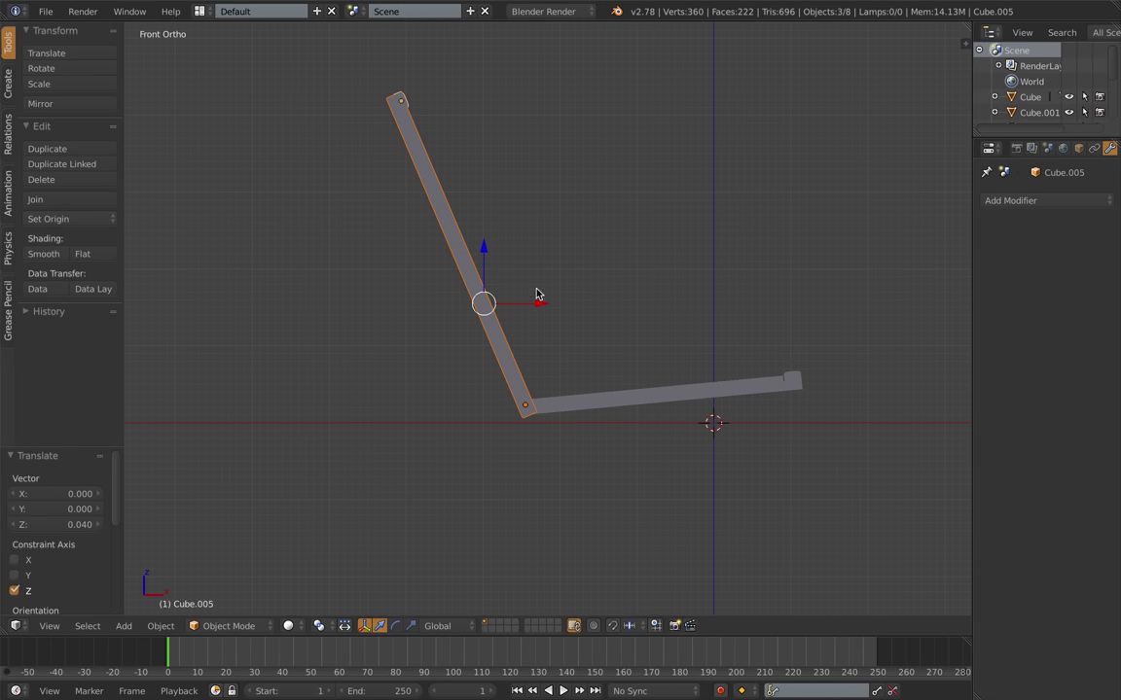
{"action": "middle_click_drag", "start_coordinate": [609, 308], "coordinate": [643, 343]}
{"action": "key", "text": "a"}
{"action": "key", "text": "alt+h"}
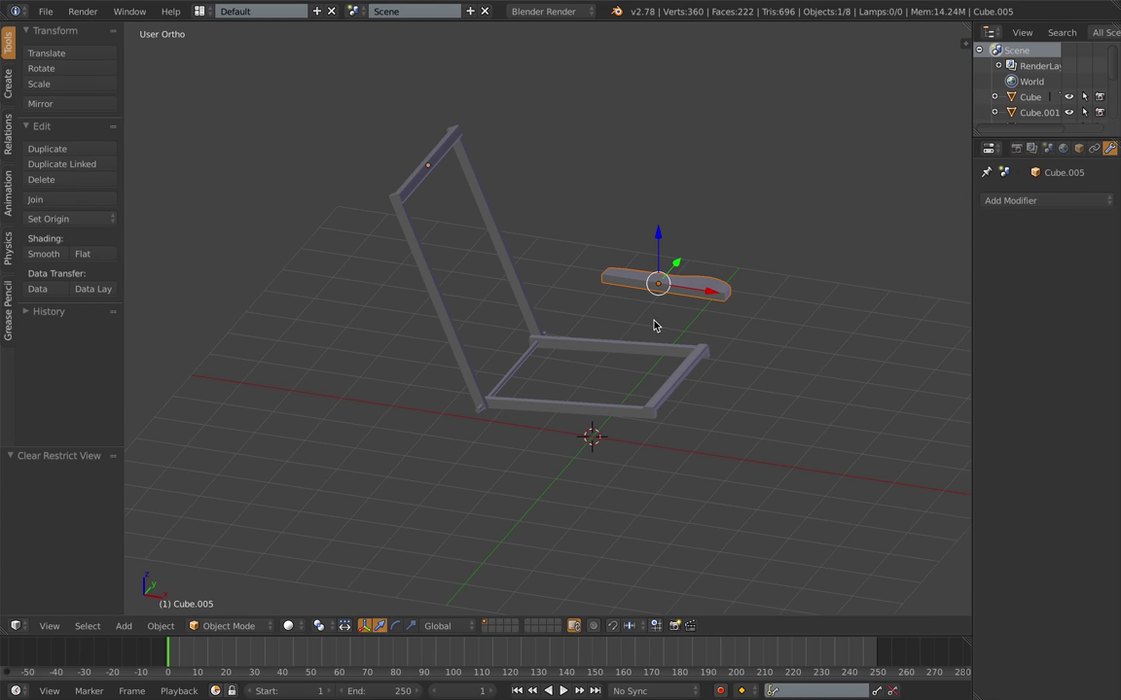
Step: Undo the tilting and moving of the seat and backrest parts, and reveal the armrest again
{"action": "key", "text": "ctrl+z"}
{"action": "key", "text": "ctrl+z"}
{"action": "key", "text": "ctrl+z"}
{"action": "key", "text": "ctrl+z"}
{"action": "key", "text": "ctrl+z"}
{"action": "key", "text": "ctrl+z"}
{"action": "key", "text": "ctrl+z"}
{"action": "key", "text": "ctrl+z"}
{"action": "key", "text": "ctrl+z"}
{"action": "key", "text": "a"}
{"action": "key", "text": "alt+h"}
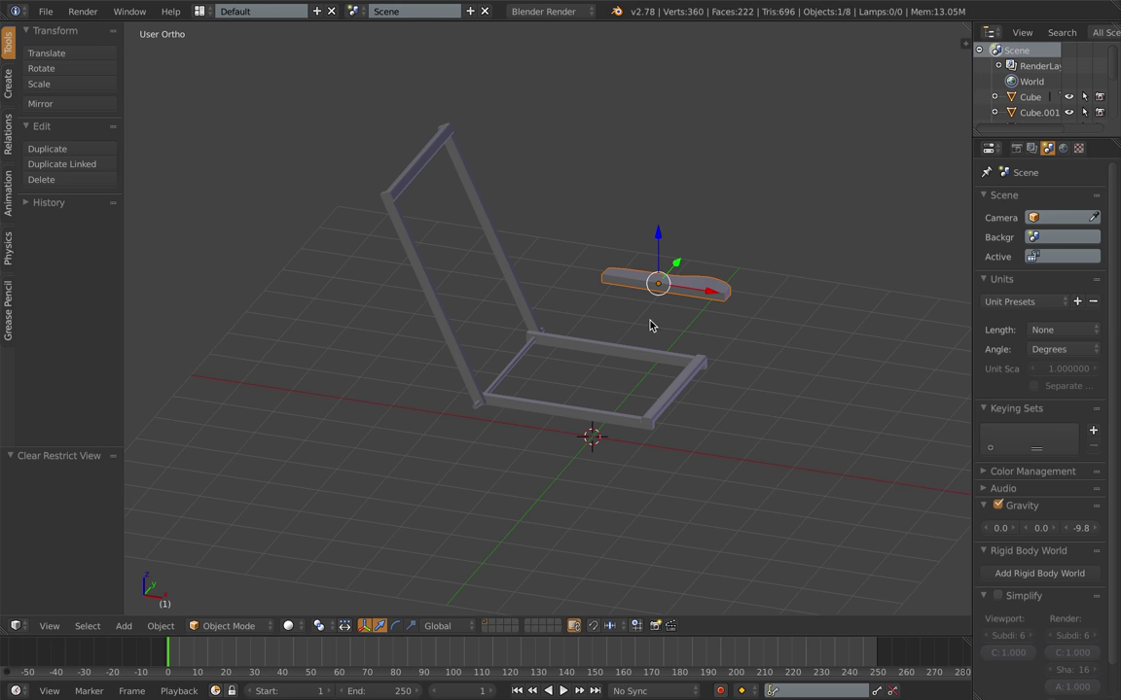
Step: Rotate all chair parts, including the armrest, together about the Y axis to lift the front of the seat
{"action": "key", "text": "a"}
{"action": "key", "text": "a"}
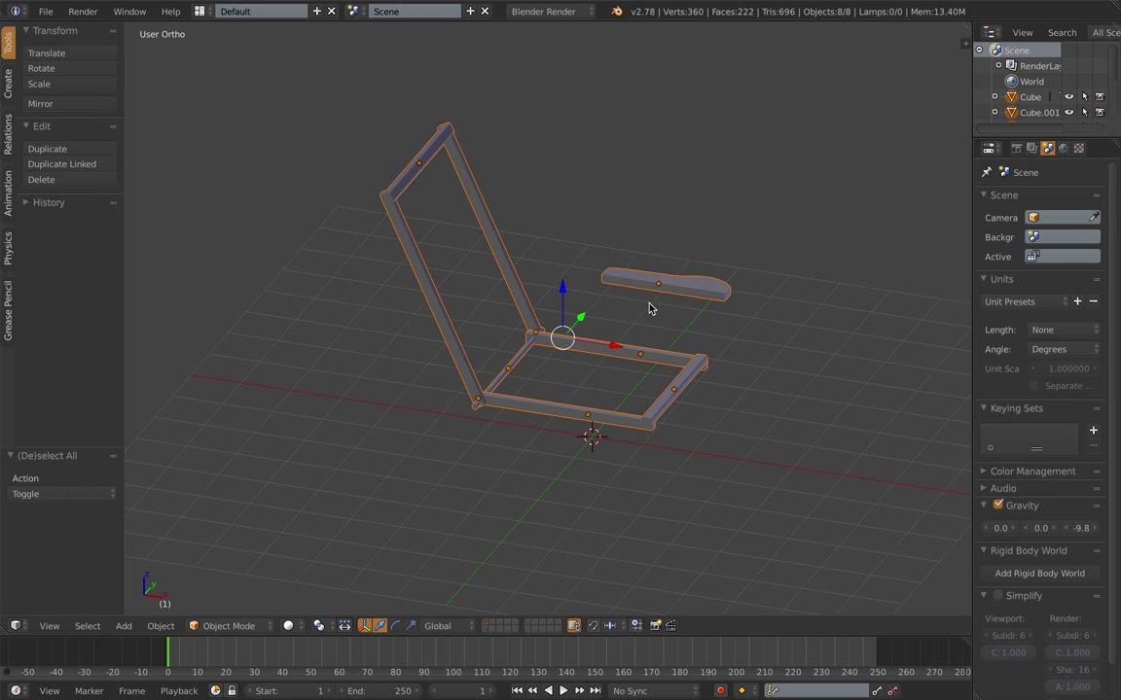
{"action": "key", "text": "r"}
{"action": "key", "text": "y"}
{"action": "left_click", "coordinate": [644, 299]}
{"action": "key", "text": "a"}
{"action": "key", "text": "KP_1"}
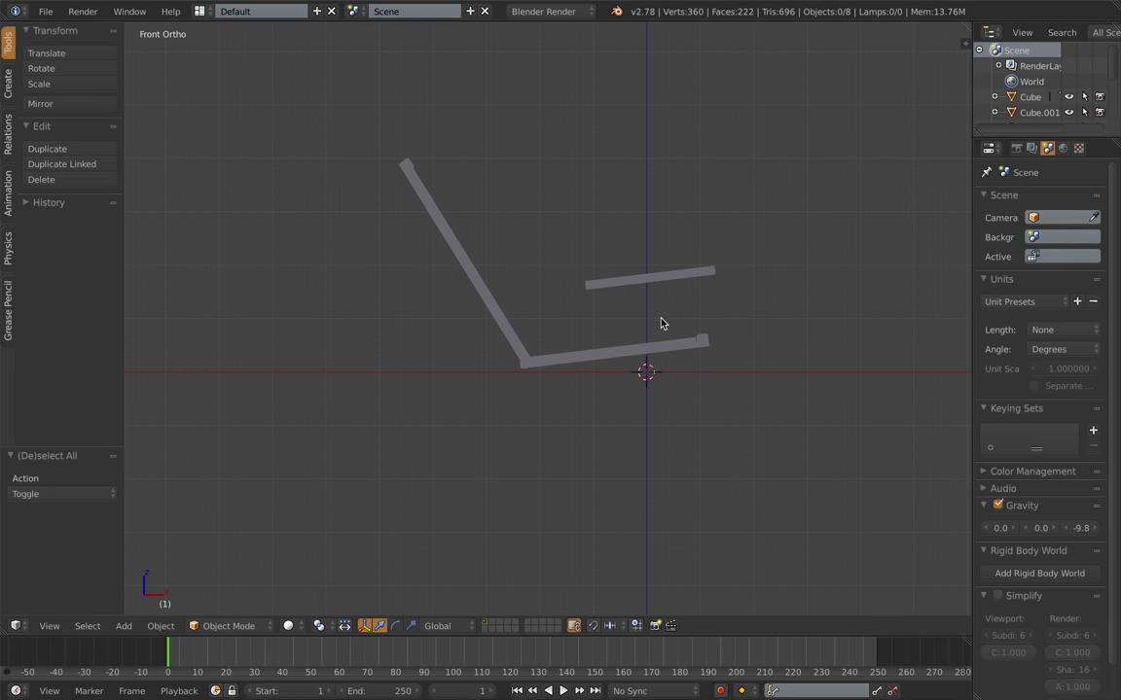
Step: Select both backrest posts and the top rail and rotate them 7.456° about the Y axis
{"action": "middle_click_drag", "start_coordinate": [661, 323], "coordinate": [621, 330]}
{"action": "right_click", "coordinate": [451, 290]}
{"action": "right_click", "coordinate": [400, 166], "text": "shift"}
{"action": "right_click", "coordinate": [476, 255], "text": "shift"}
{"action": "key", "text": "r"}
{"action": "key", "text": "y"}
{"action": "left_click", "coordinate": [614, 307]}
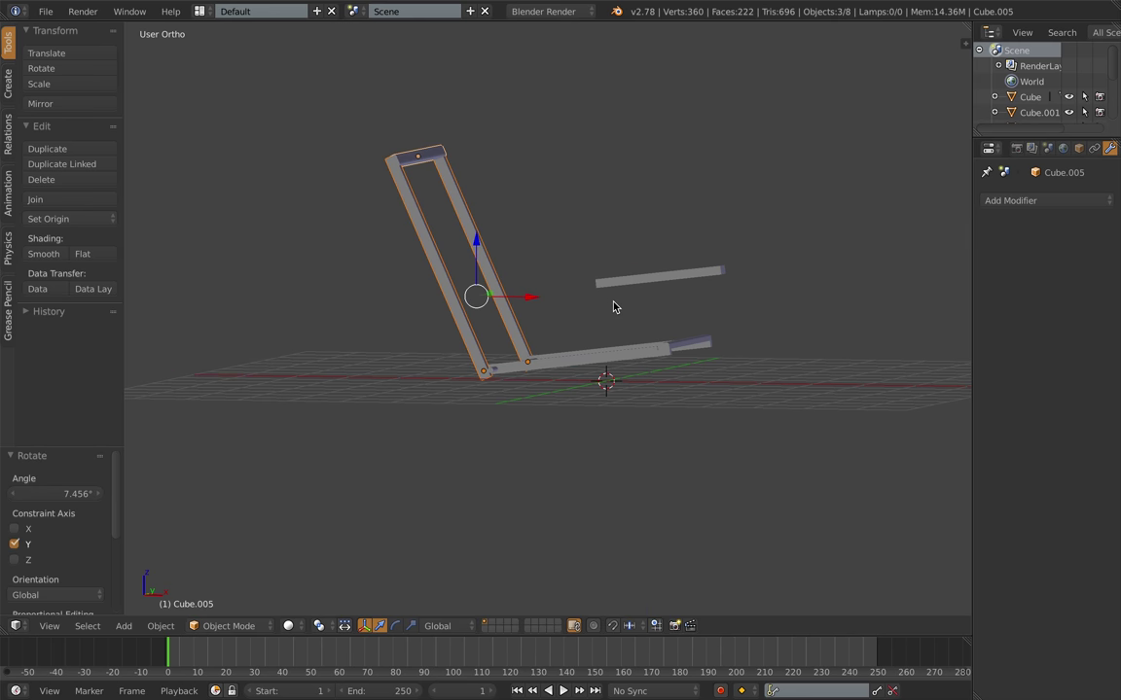
Step: Realign the backrest parts with the seat frame in X and Z, finishing with a -0.073 move along X
{"action": "key", "text": "KP_1"}
{"action": "left_click_drag", "start_coordinate": [563, 299], "coordinate": [554, 300]}
{"action": "left_click_drag", "start_coordinate": [504, 247], "coordinate": [505, 243]}
{"action": "left_click_drag", "start_coordinate": [559, 294], "coordinate": [555, 295]}
{"action": "middle_click_drag", "start_coordinate": [557, 296], "coordinate": [536, 356]}
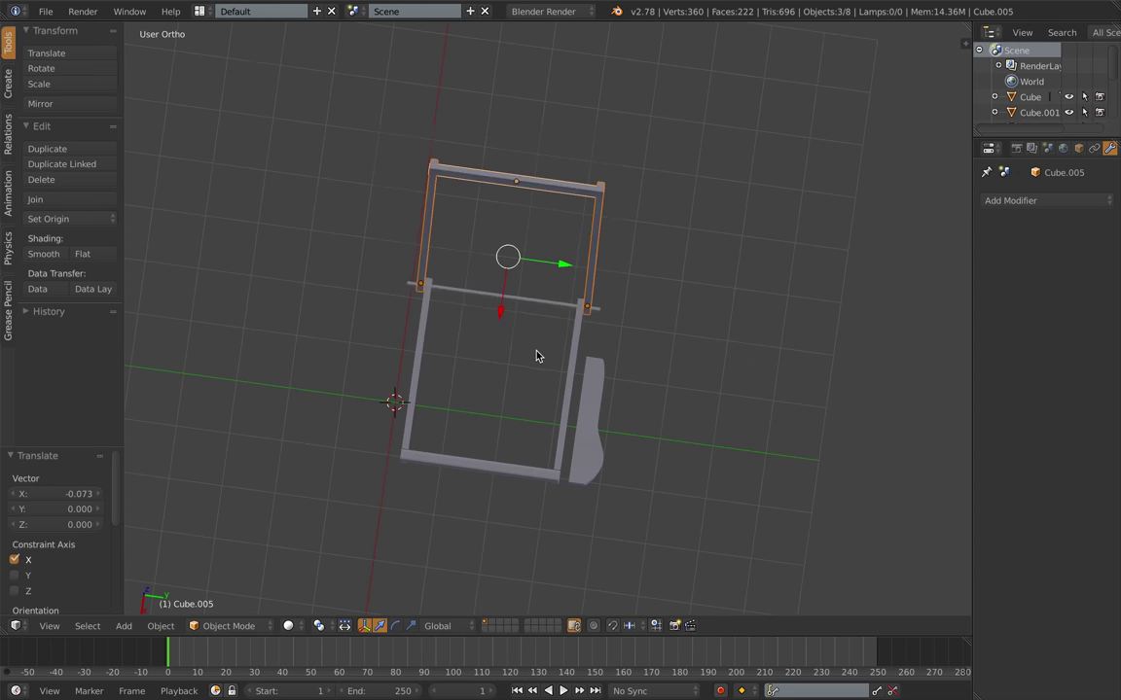
{"action": "key", "text": "a"}
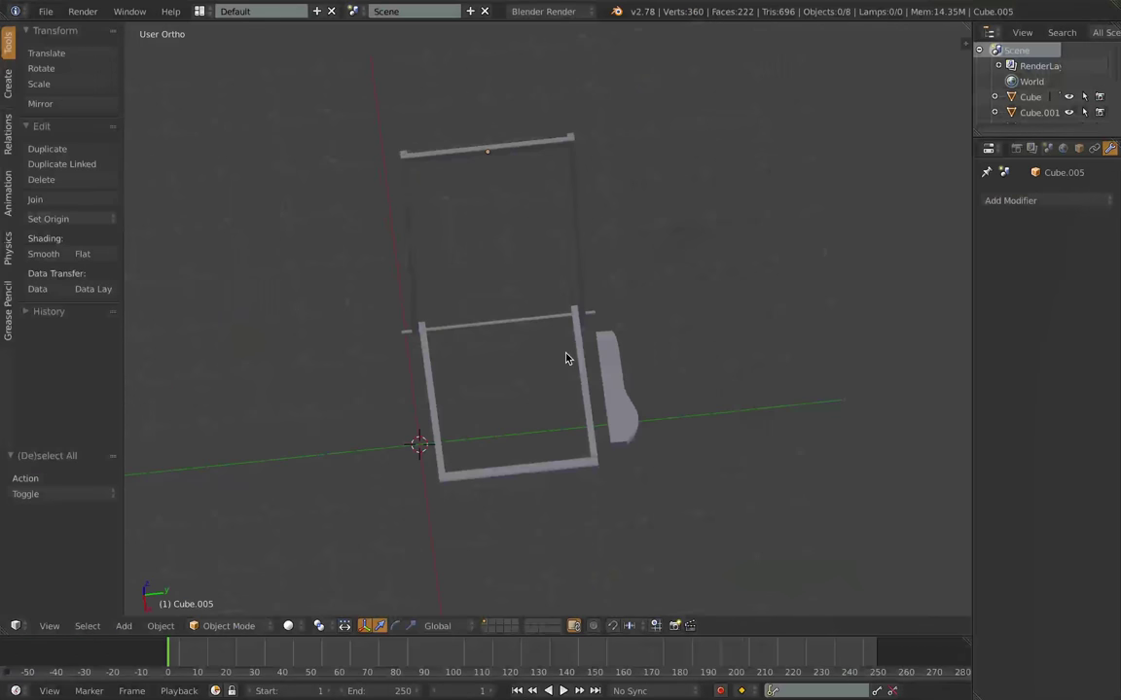
{"action": "middle_click_drag", "start_coordinate": [568, 352], "coordinate": [573, 271]}
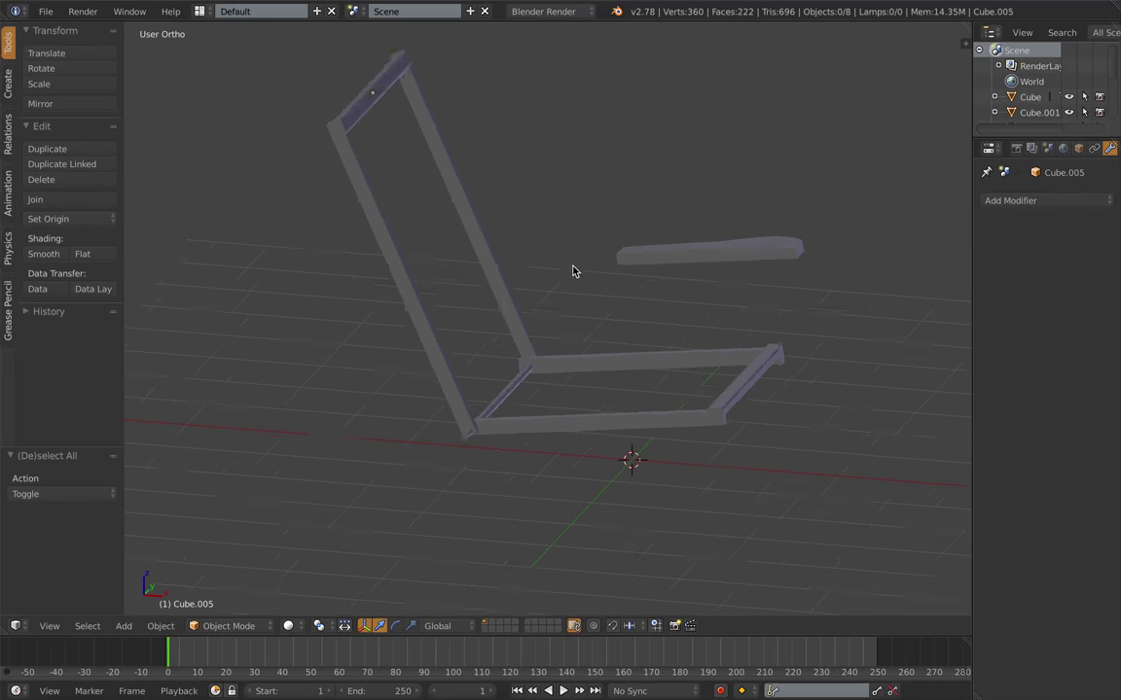
{"action": "scroll", "coordinate": [573, 271], "scroll_direction": "up", "scroll_amount": 1}
Step: Move the armrest by -1.846 along X in front view so its rear end overlaps the backrest post
{"action": "right_click", "coordinate": [382, 264]}
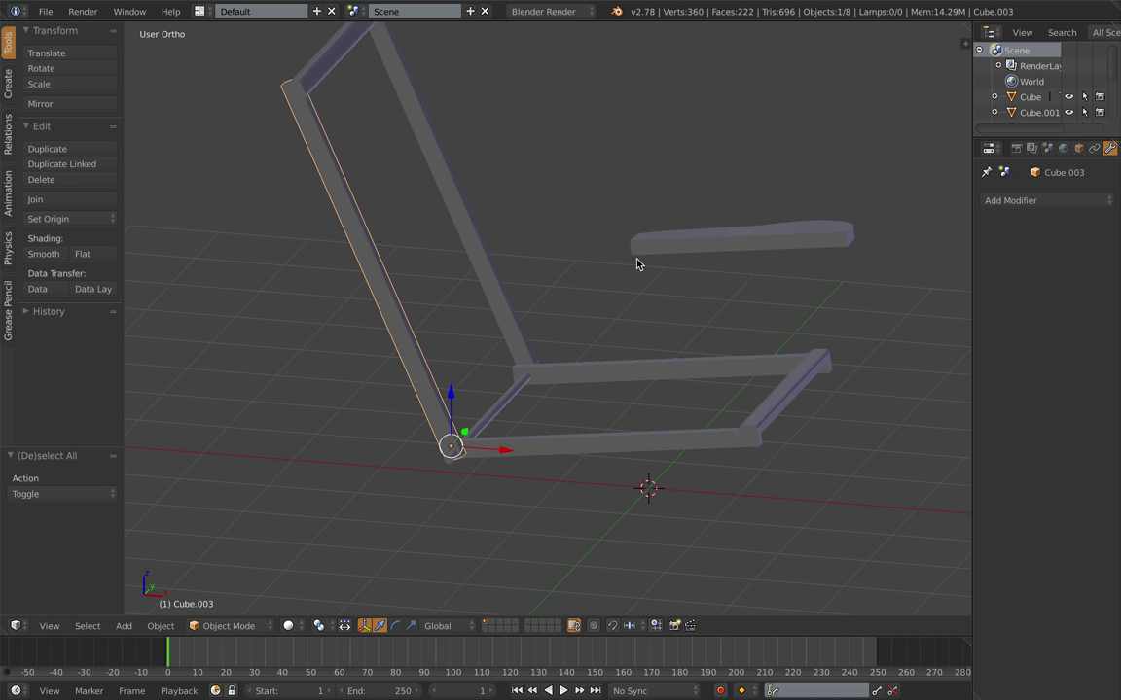
{"action": "right_click", "coordinate": [688, 245]}
{"action": "key", "text": "KP_1"}
{"action": "key", "text": "g"}
{"action": "key", "text": "x"}
{"action": "left_click", "coordinate": [667, 283]}
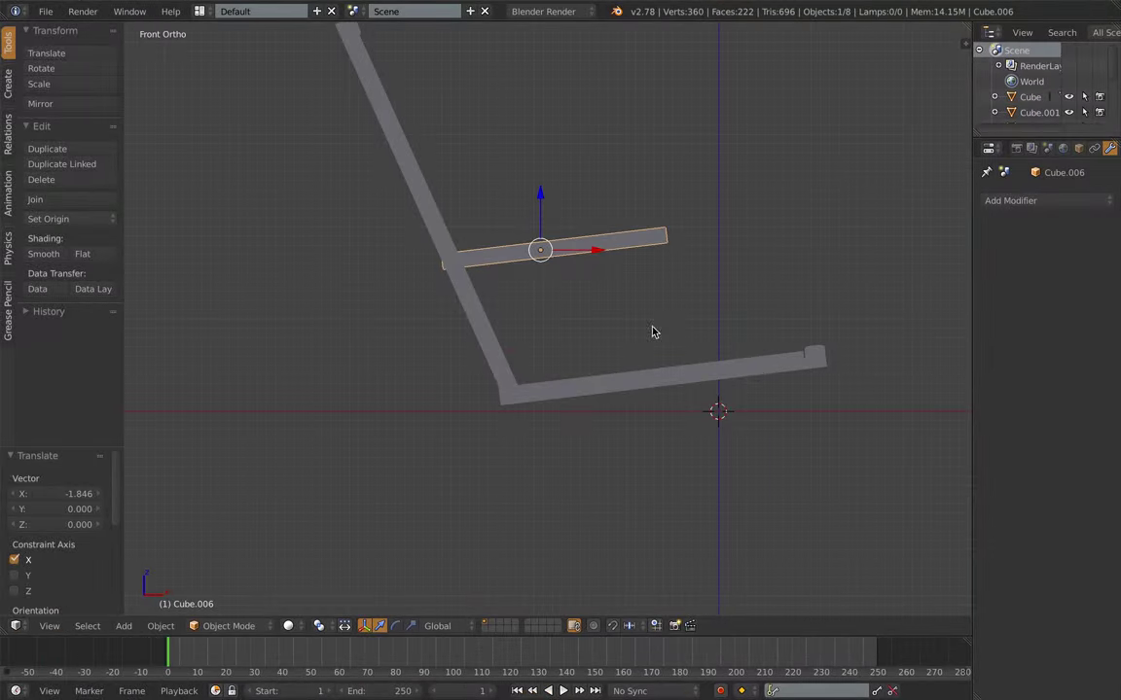
Step: Raise the armrest slightly along Z and nudge it along Y toward the backrest post in side view
{"action": "middle_click_drag", "start_coordinate": [653, 332], "coordinate": [603, 293]}
{"action": "key", "text": "KP_3"}
{"action": "left_click_drag", "start_coordinate": [637, 193], "coordinate": [637, 169]}
{"action": "left_click_drag", "start_coordinate": [693, 224], "coordinate": [688, 227]}
{"action": "middle_click_drag", "start_coordinate": [688, 228], "coordinate": [673, 318]}
Step: Rescale the armrest's thickness along Z and narrow it along Y by a factor of 0.756
{"action": "key", "text": "s"}
{"action": "key", "text": "z"}
{"action": "left_click", "coordinate": [712, 270]}
{"action": "key", "text": "s"}
{"action": "key", "text": "y"}
{"action": "left_click", "coordinate": [703, 276]}
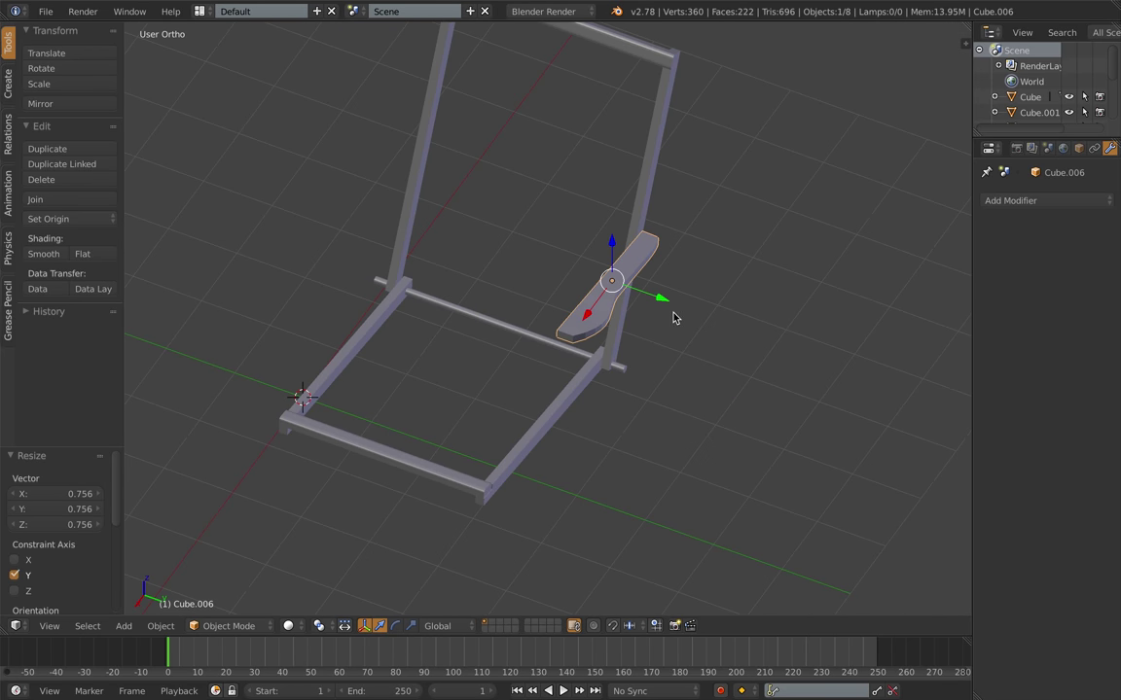
Step: Shift the narrowed armrest by -0.010 along Y to sit against the backrest post
{"action": "key", "text": "KP_3"}
{"action": "left_click_drag", "start_coordinate": [669, 244], "coordinate": [666, 247]}
{"action": "middle_click_drag", "start_coordinate": [650, 277], "coordinate": [660, 307]}
Step: Duplicate the armrest, move the copy by -3.713 along Y to the opposite backrest post, and rotate it 180° about X
{"action": "key", "text": "shift+d"}
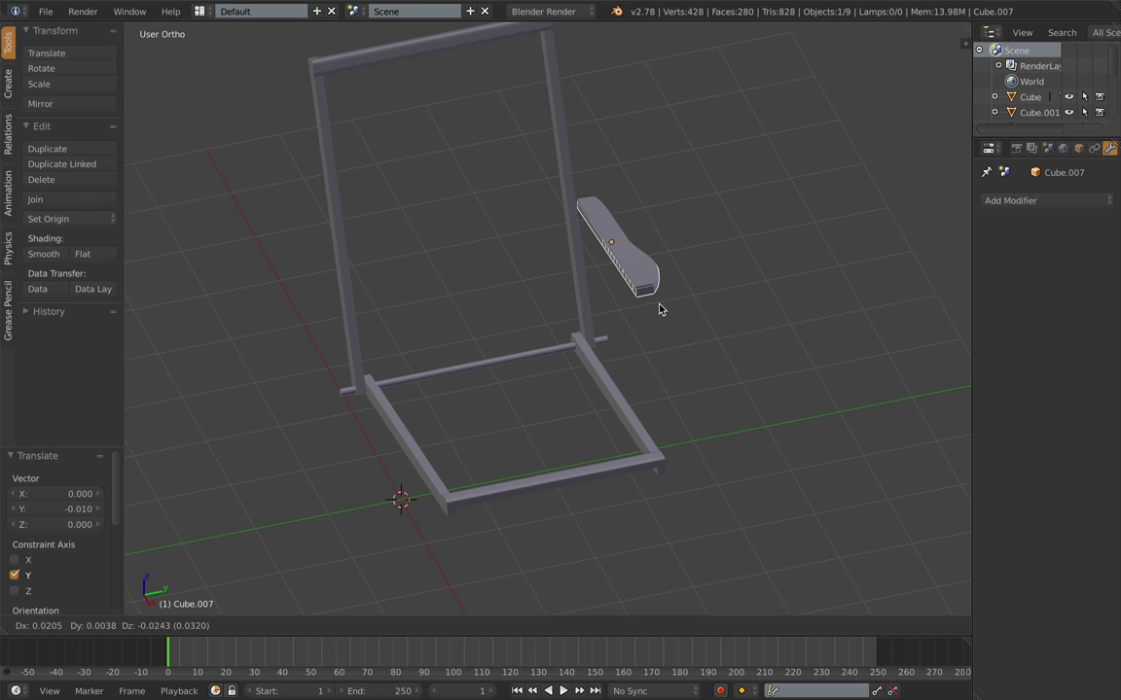
{"action": "key", "text": "y"}
{"action": "left_click", "coordinate": [407, 354]}
{"action": "type", "text": "rx180"}
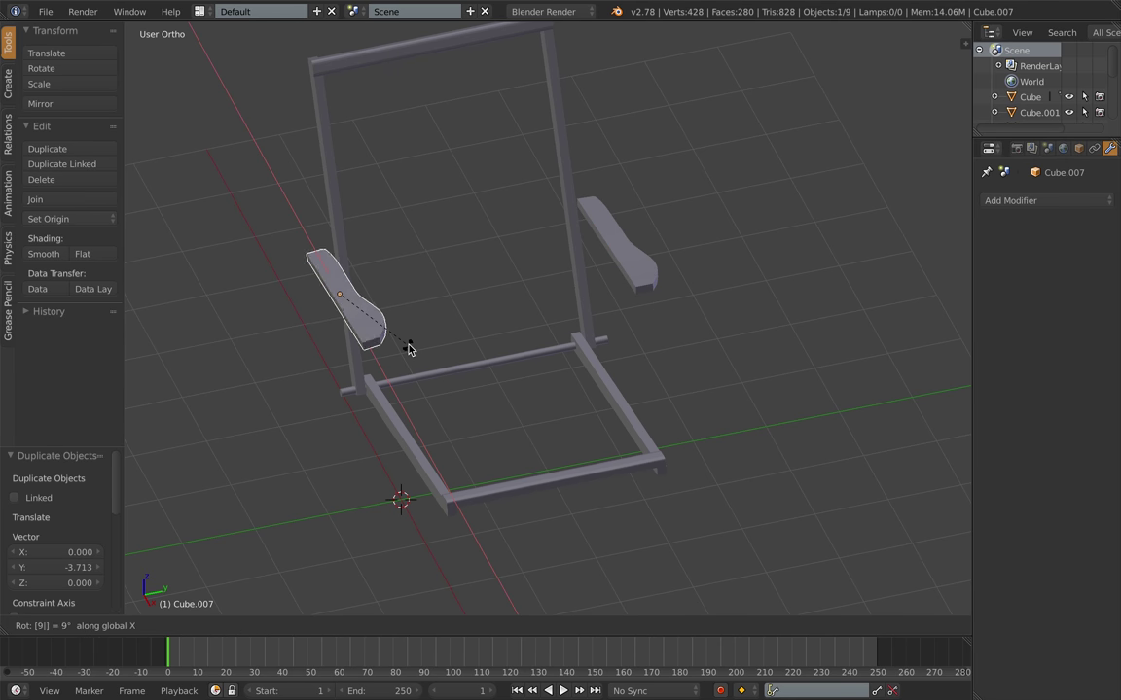
{"action": "key", "text": "Return"}
Step: Rotate the copied armrest about Y in front view so its tilt matches the original armrest
{"action": "middle_click_drag", "start_coordinate": [410, 350], "coordinate": [465, 347]}
{"action": "key", "text": "KP_1"}
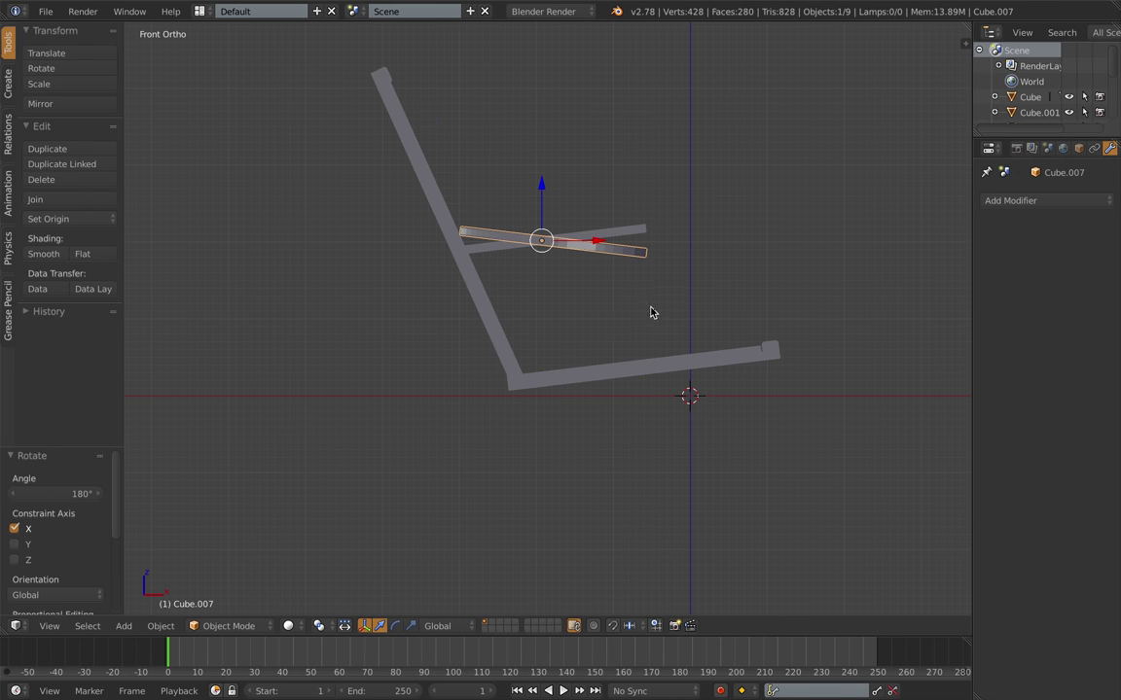
{"action": "key", "text": "r"}
{"action": "key", "text": "y"}
{"action": "left_click", "coordinate": [662, 270]}
Step: Select both armrests and move them together by -0.111 along X toward the backrest
{"action": "middle_click_drag", "start_coordinate": [663, 270], "coordinate": [595, 314]}
{"action": "right_click", "coordinate": [555, 269], "text": "shift"}
{"action": "key", "text": "KP_1"}
{"action": "left_click_drag", "start_coordinate": [602, 242], "coordinate": [588, 243]}
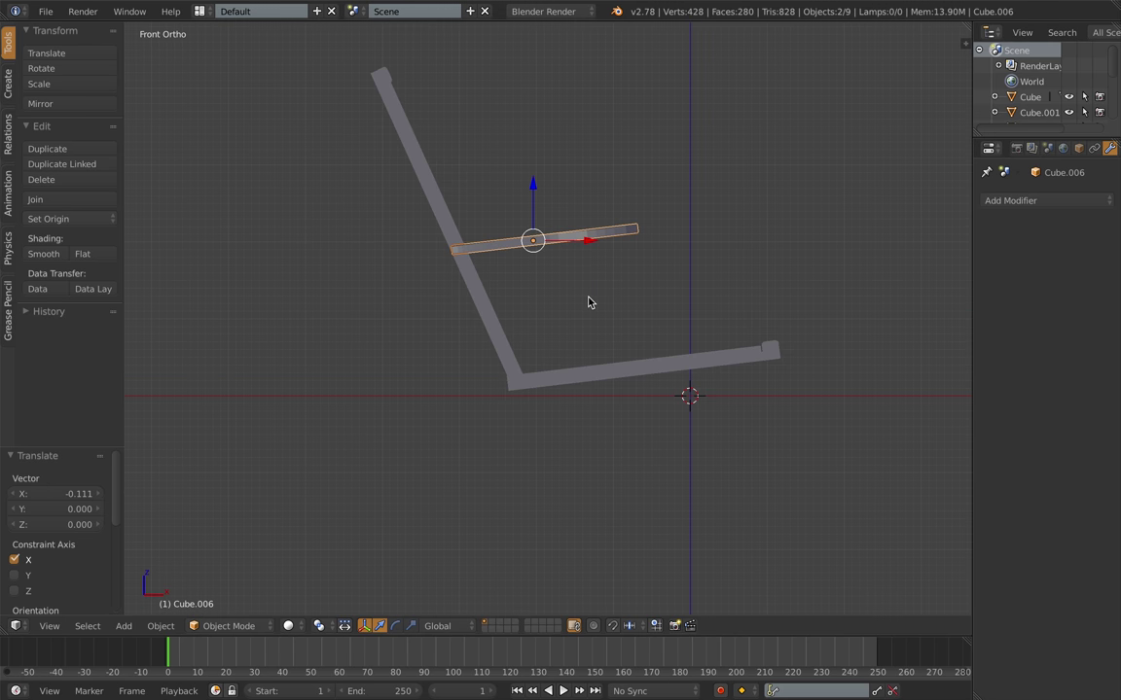
{"action": "middle_click_drag", "start_coordinate": [588, 298], "coordinate": [600, 335]}
{"action": "key", "text": "a"}
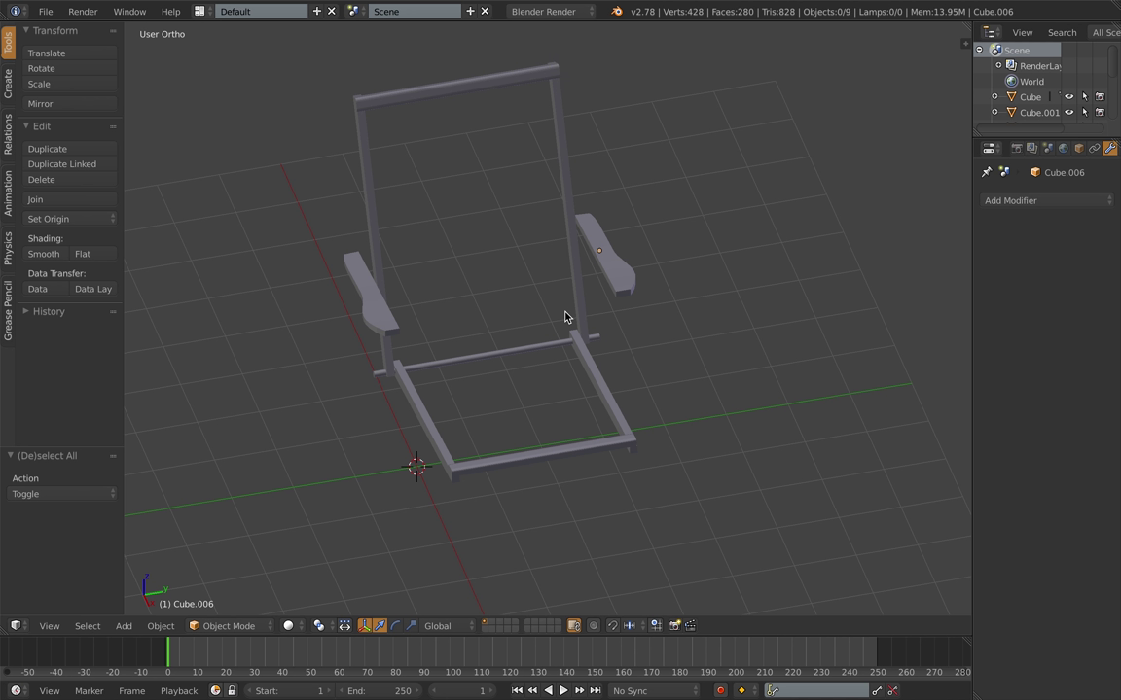
Step: Shift the copied armrest by 0.182 along Y and move the original along Y against its backrest post
{"action": "key", "text": "KP_3"}
{"action": "right_click", "coordinate": [368, 260]}
{"action": "left_click_drag", "start_coordinate": [427, 260], "coordinate": [440, 260]}
{"action": "right_click", "coordinate": [610, 256]}
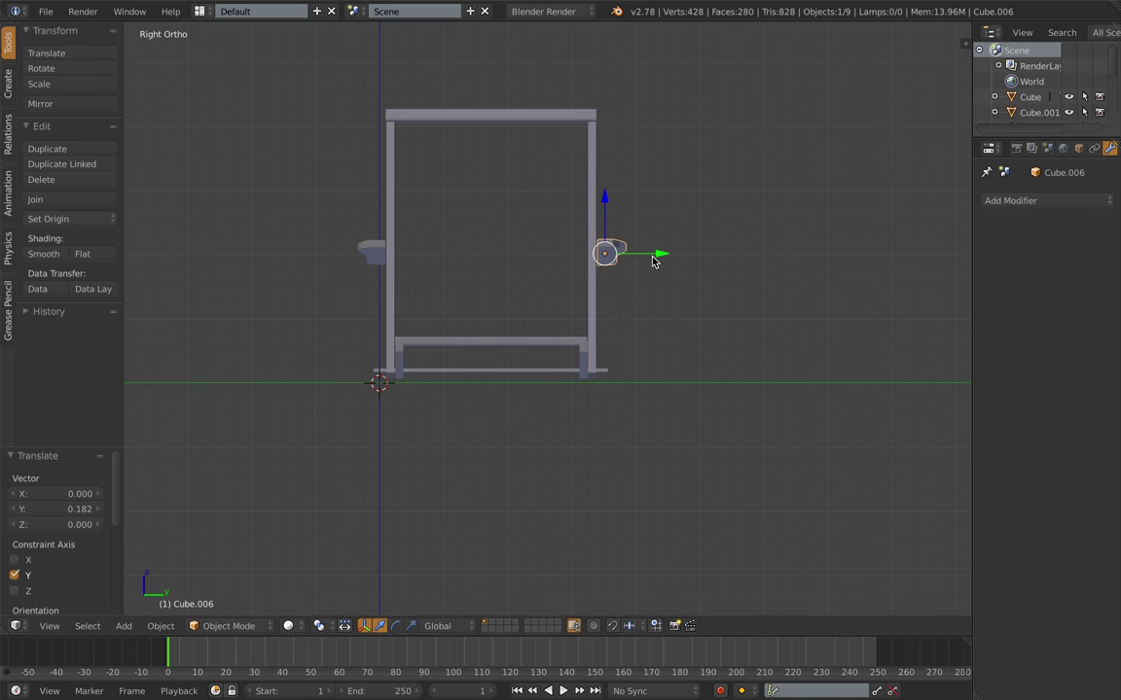
{"action": "key", "text": "g"}
{"action": "key", "text": "y"}
{"action": "left_click", "coordinate": [653, 276]}
{"action": "middle_click_drag", "start_coordinate": [653, 275], "coordinate": [724, 293]}
{"action": "key", "text": "a"}
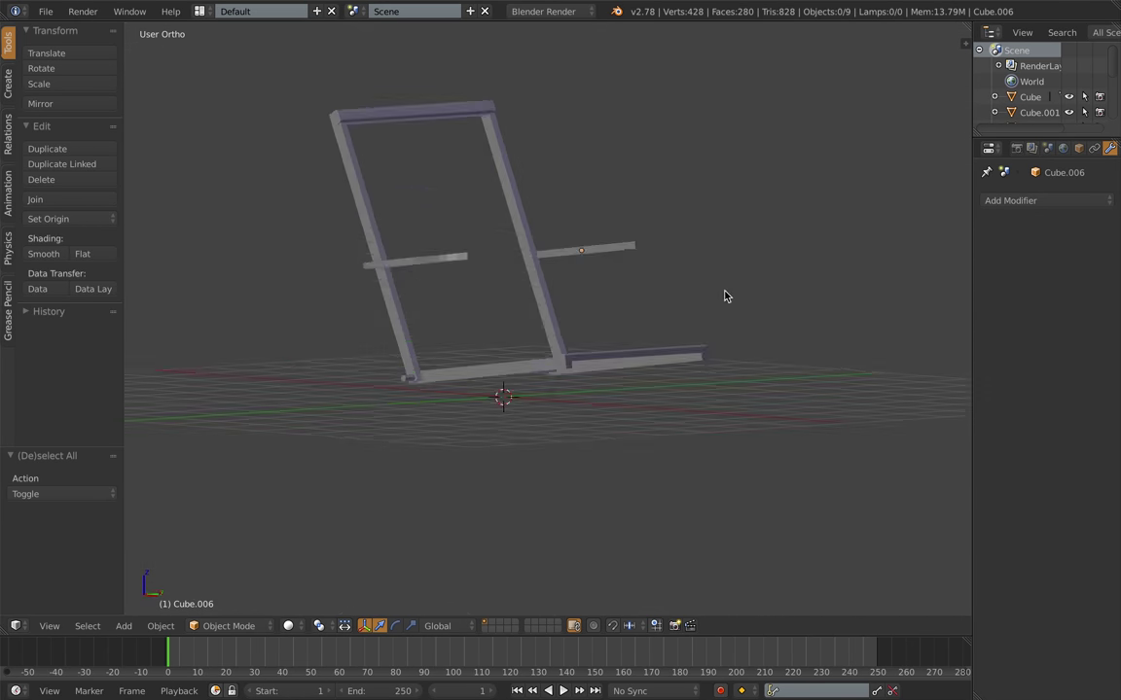
Step: Select both armrests, lower them along Z in front view, and shift them by 0.255 along X
{"action": "right_click", "coordinate": [438, 261]}
{"action": "right_click", "coordinate": [617, 257], "text": "shift"}
{"action": "key", "text": "KP_1"}
{"action": "left_click_drag", "start_coordinate": [535, 211], "coordinate": [535, 247]}
{"action": "left_click_drag", "start_coordinate": [594, 290], "coordinate": [621, 290]}
{"action": "middle_click_drag", "start_coordinate": [628, 295], "coordinate": [552, 331]}
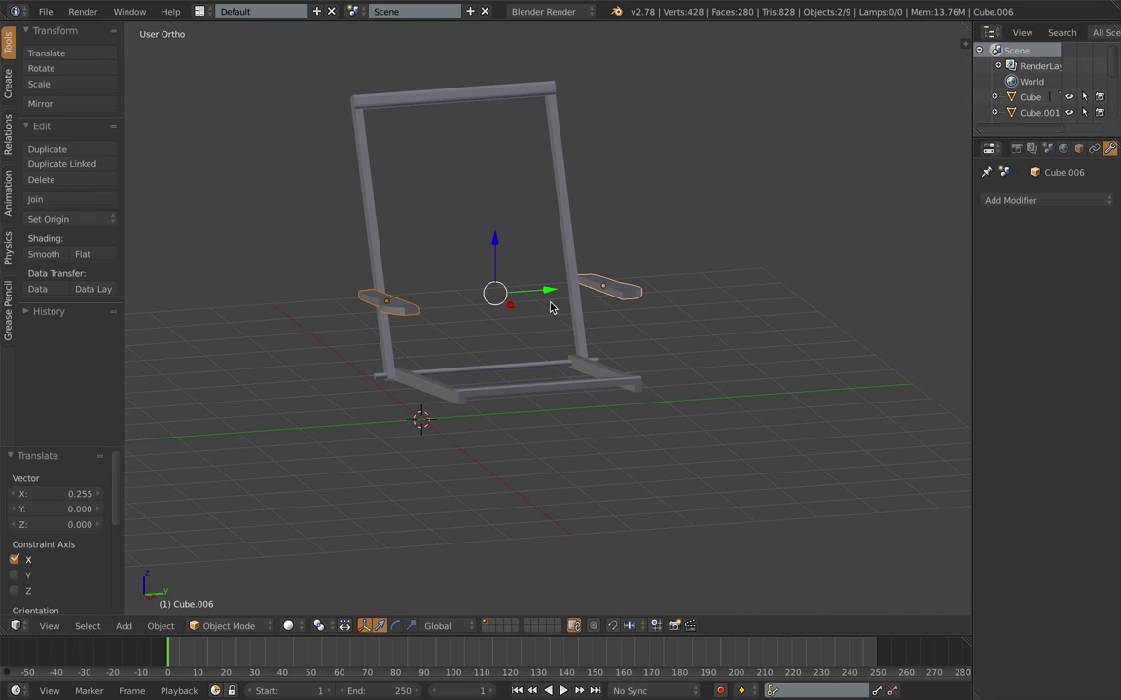
{"action": "middle_click_drag", "start_coordinate": [549, 308], "coordinate": [516, 320]}
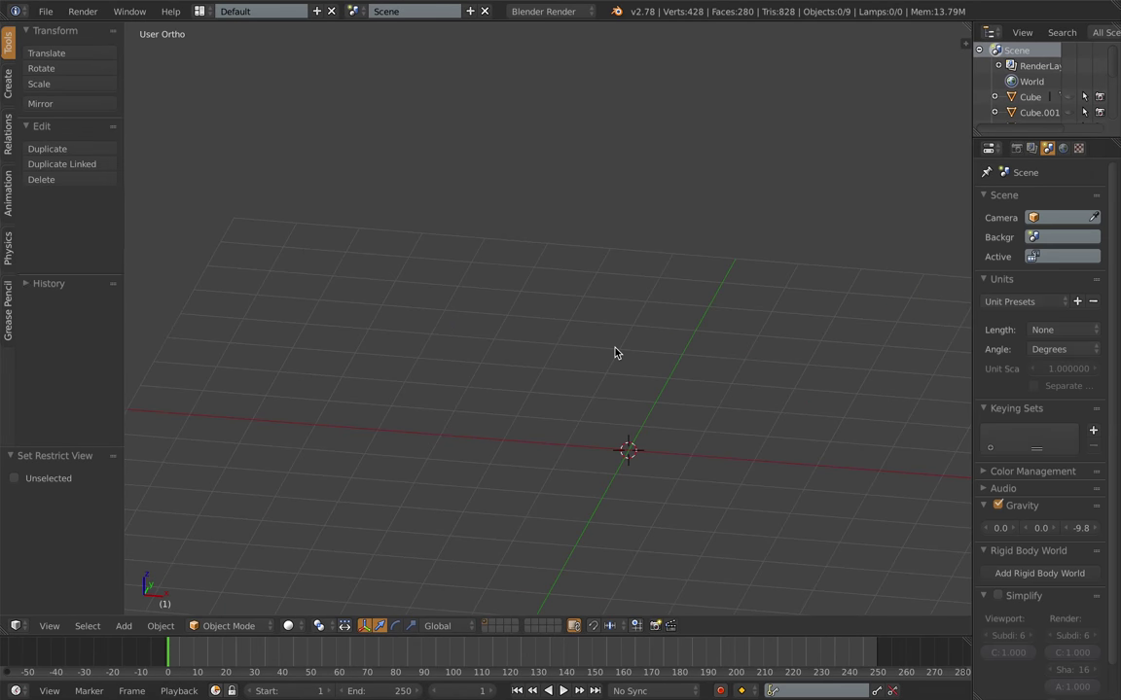
{"action": "key", "text": "shift+a"}
{"action": "left_click", "coordinate": [655, 279]}
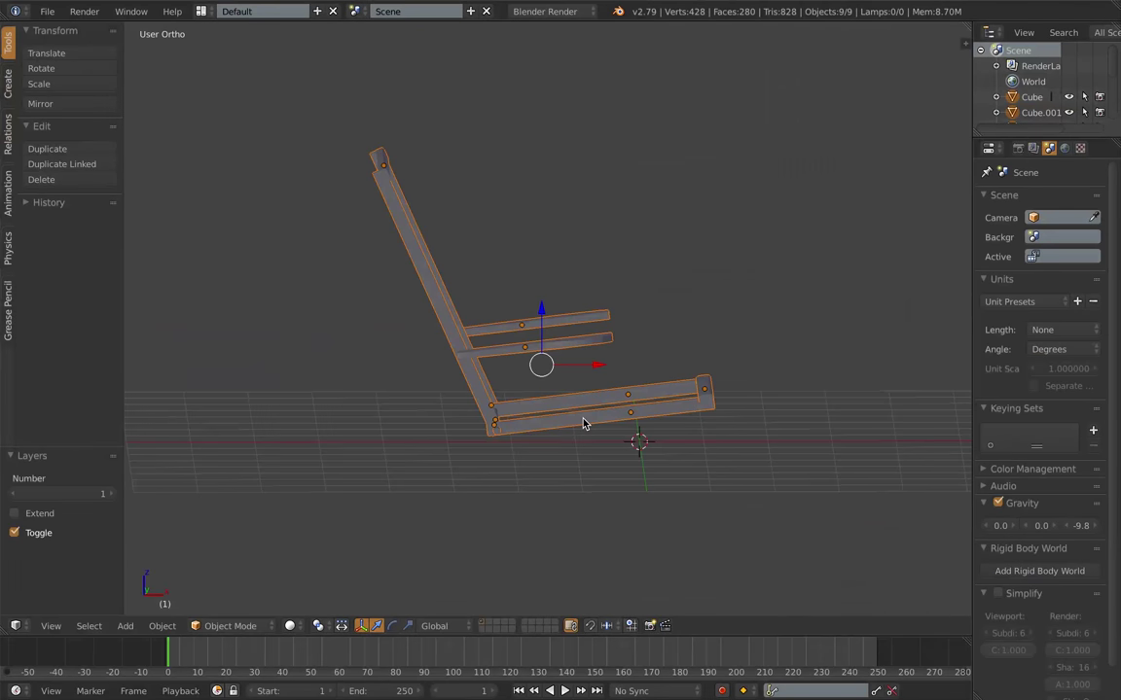
{"action": "key", "text": "2"}
{"action": "left_click", "coordinate": [47, 11]}
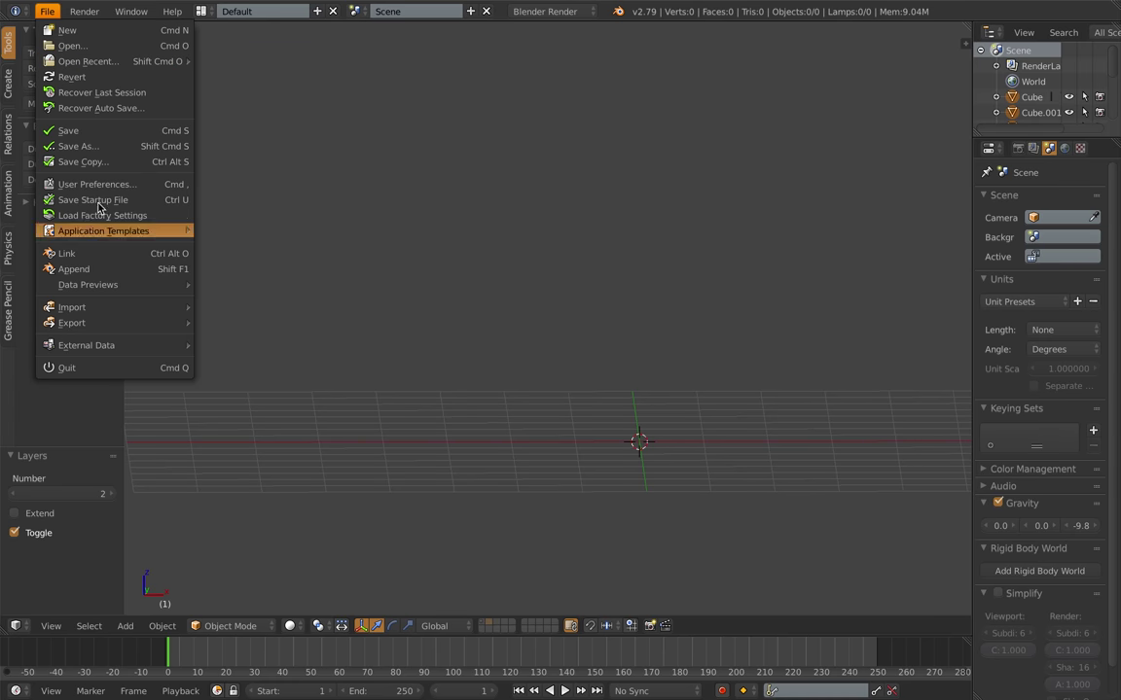
{"action": "left_click", "coordinate": [100, 180]}
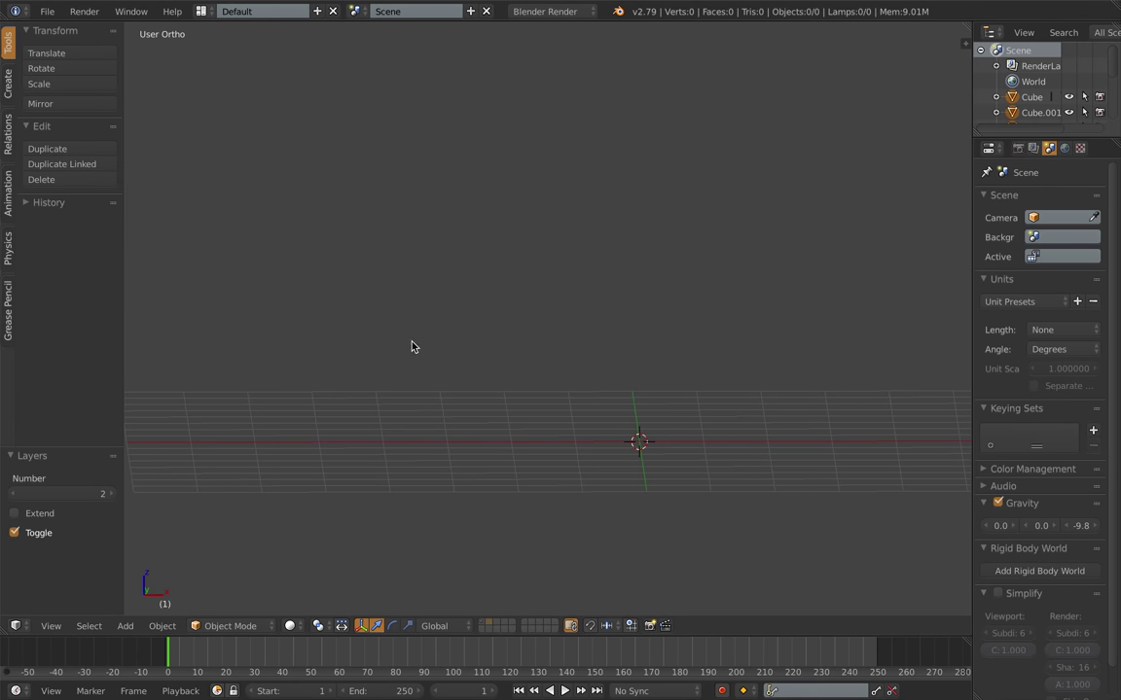
{"action": "key", "text": "alt+h"}
{"action": "key", "text": "ctrl+z"}
{"action": "key", "text": "ctrl+z"}
{"action": "key", "text": "1"}
Step: Raise the whole chair frame by 1.250 along Z to leave room for legs
{"action": "middle_click_drag", "start_coordinate": [611, 389], "coordinate": [629, 412]}
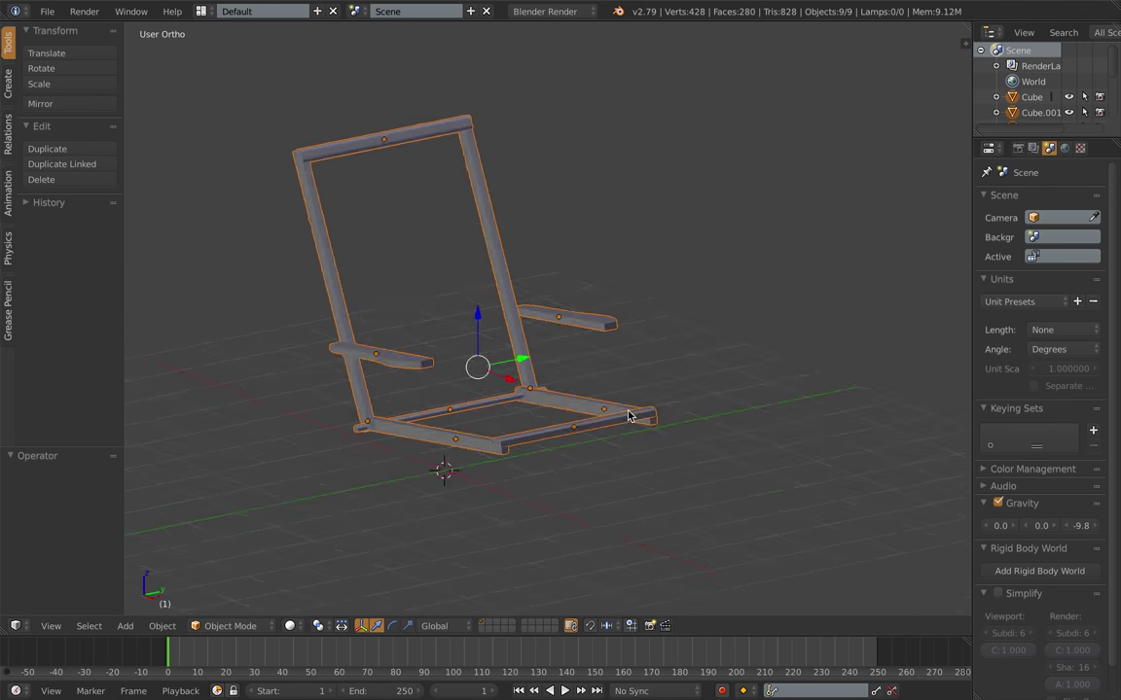
{"action": "key", "text": "KP_1"}
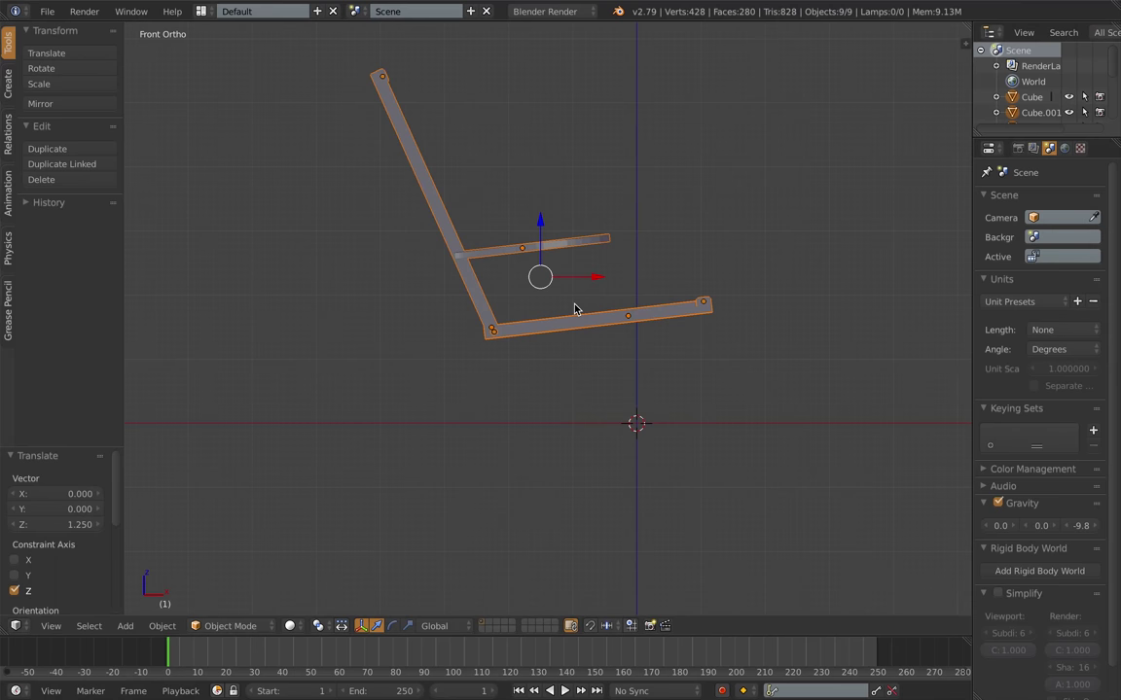
{"action": "middle_click_drag", "start_coordinate": [574, 311], "coordinate": [713, 338]}
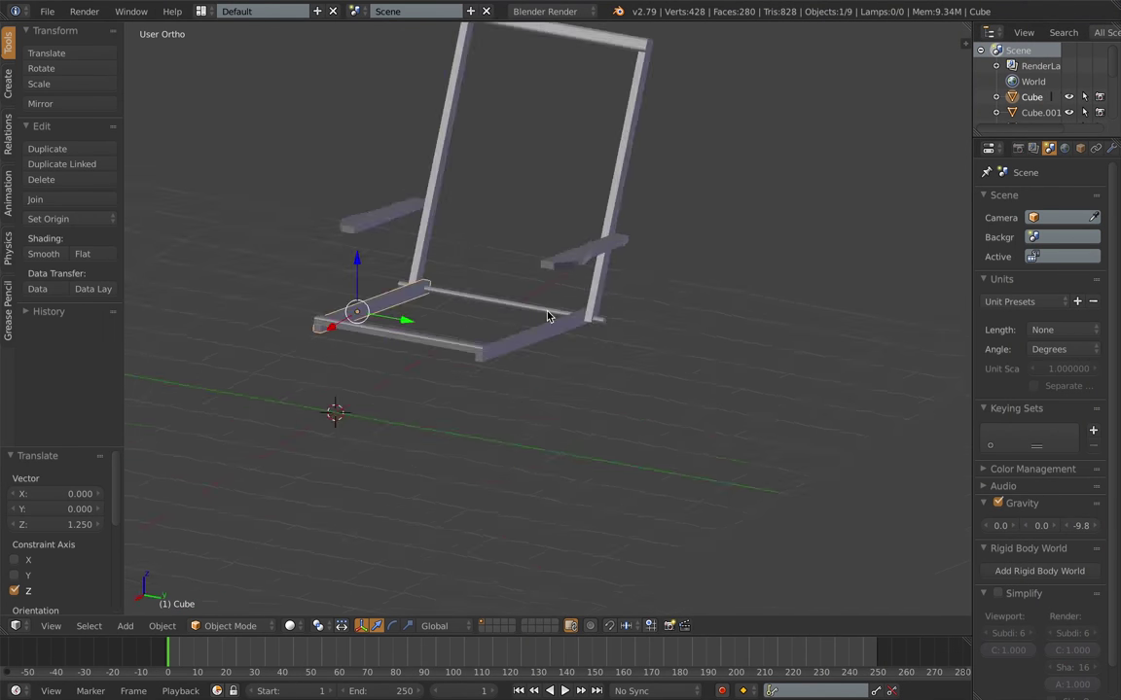
{"action": "middle_click_drag", "start_coordinate": [551, 312], "coordinate": [642, 308]}
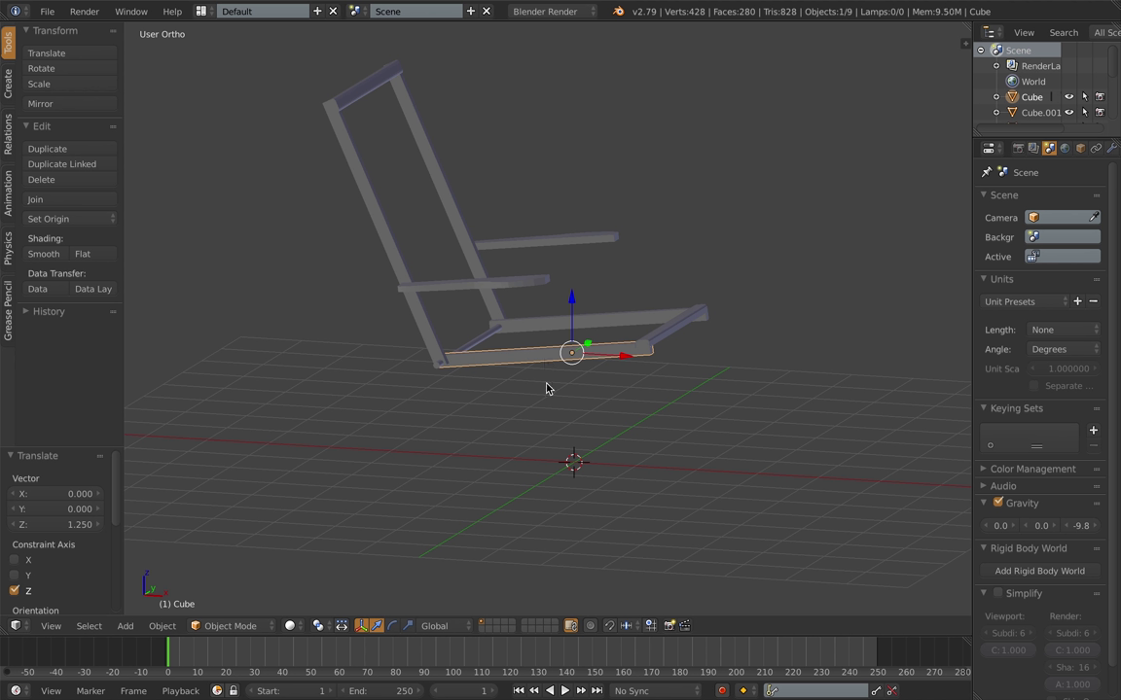
{"action": "key", "text": "shift+d"}
{"action": "right_click", "coordinate": [585, 403]}
{"action": "key", "text": "ctrl+z"}
{"action": "middle_click_drag", "start_coordinate": [543, 444], "coordinate": [419, 496]}
{"action": "right_click", "coordinate": [486, 392]}
{"action": "middle_click_drag", "start_coordinate": [600, 407], "coordinate": [644, 397]}
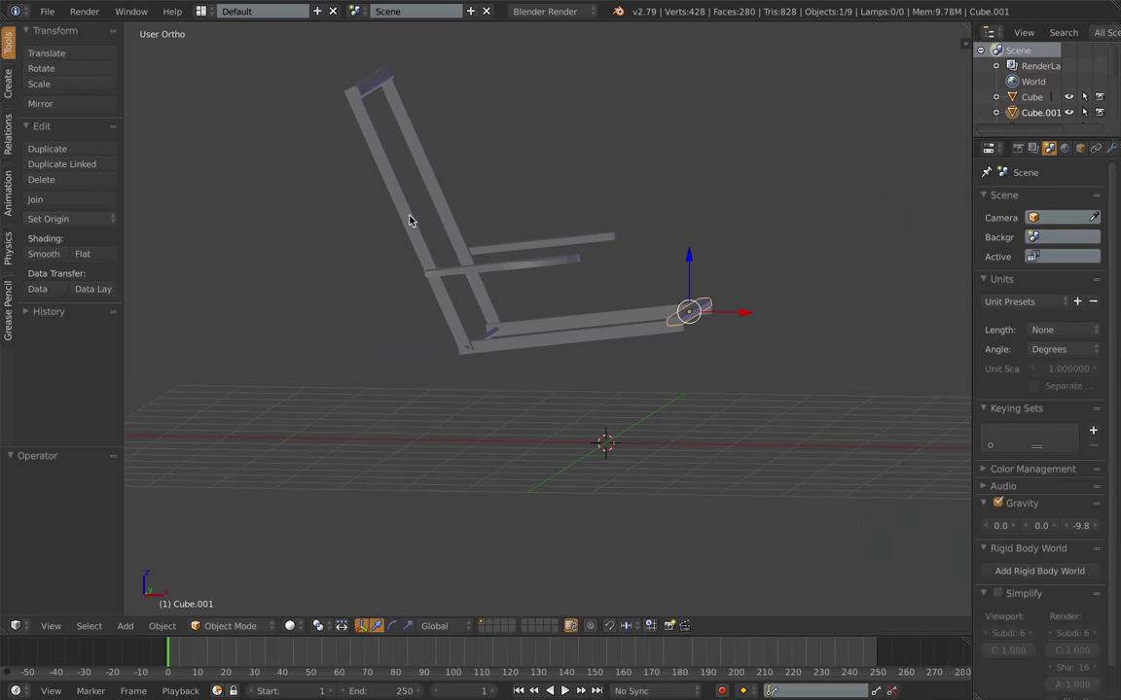
{"action": "right_click", "coordinate": [420, 223]}
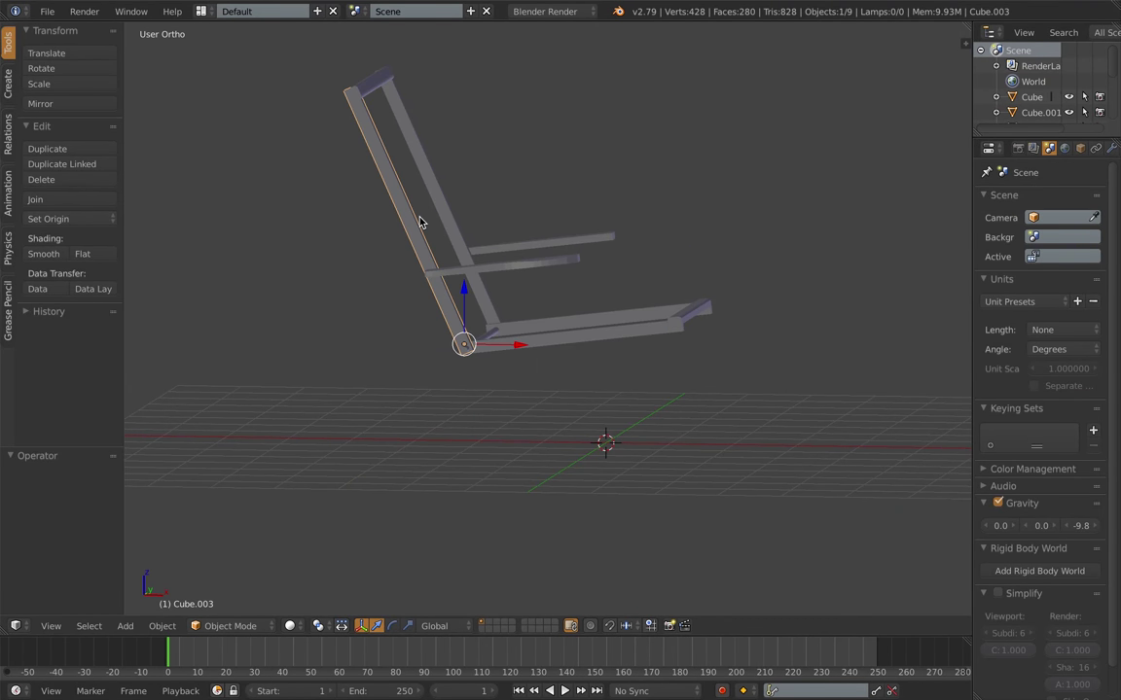
{"action": "key", "text": "shift+d"}
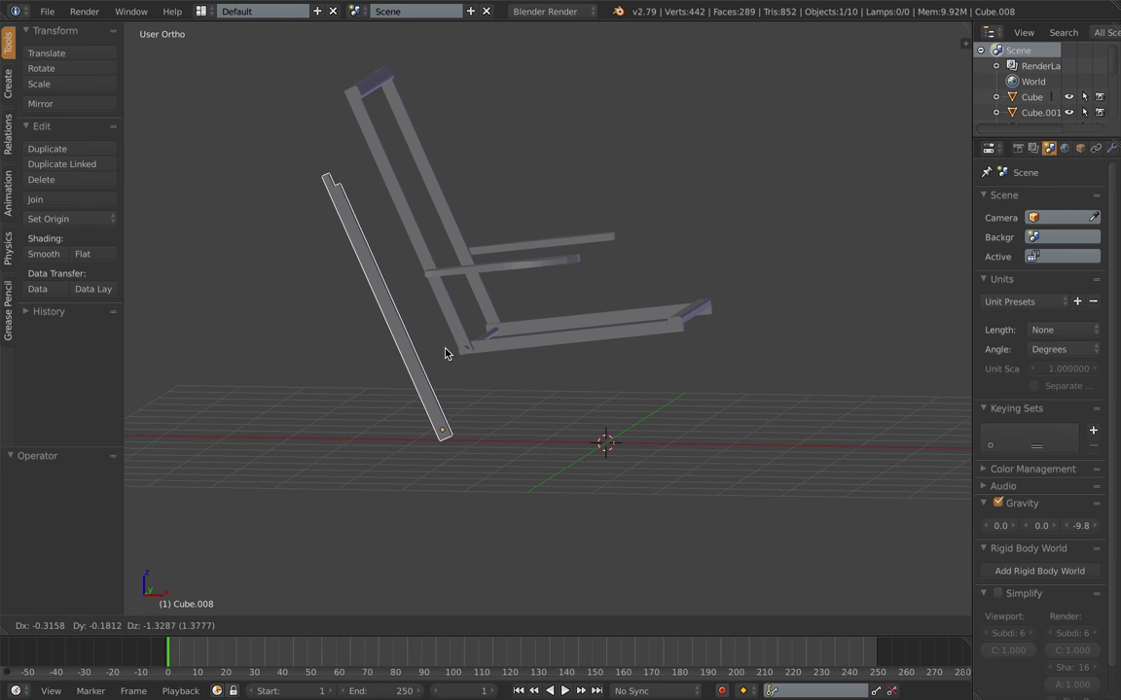
{"action": "right_click", "coordinate": [445, 349]}
{"action": "key", "text": "ctrl+z"}
Step: Add a cube at the origin and shrink it along Y and X into a slender upright leg
{"action": "middle_click_drag", "start_coordinate": [445, 376], "coordinate": [593, 427]}
{"action": "key", "text": "a"}
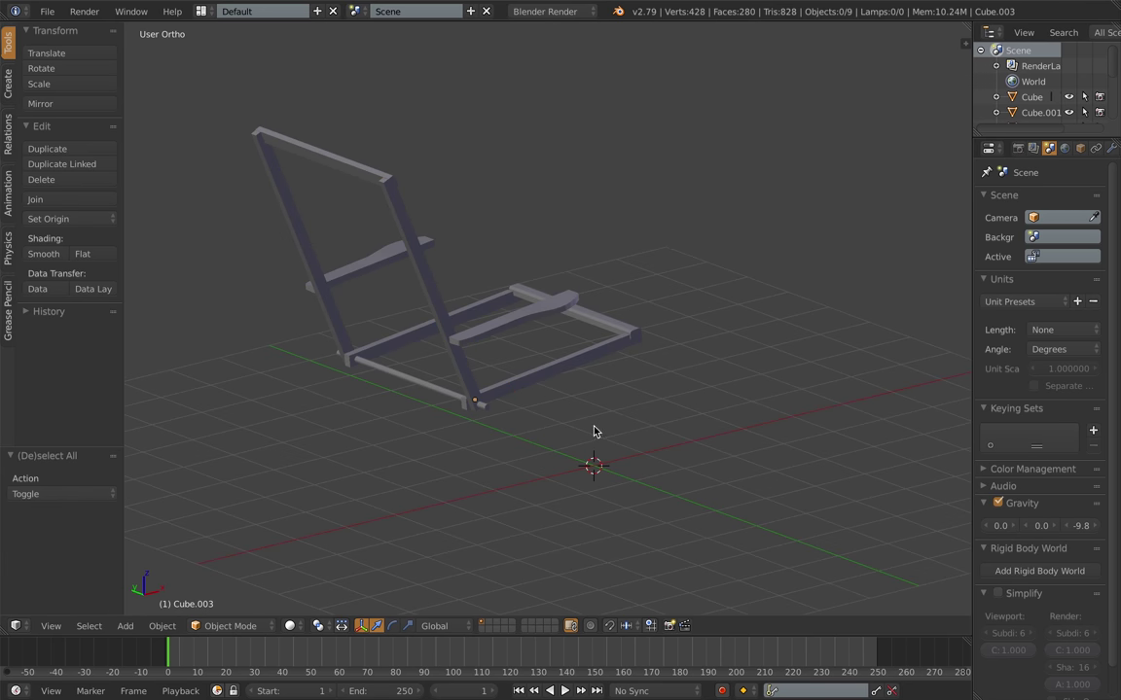
{"action": "key", "text": "shift+a"}
{"action": "left_click", "coordinate": [656, 446]}
{"action": "key", "text": "KP_3"}
{"action": "key", "text": "s"}
{"action": "key", "text": "y"}
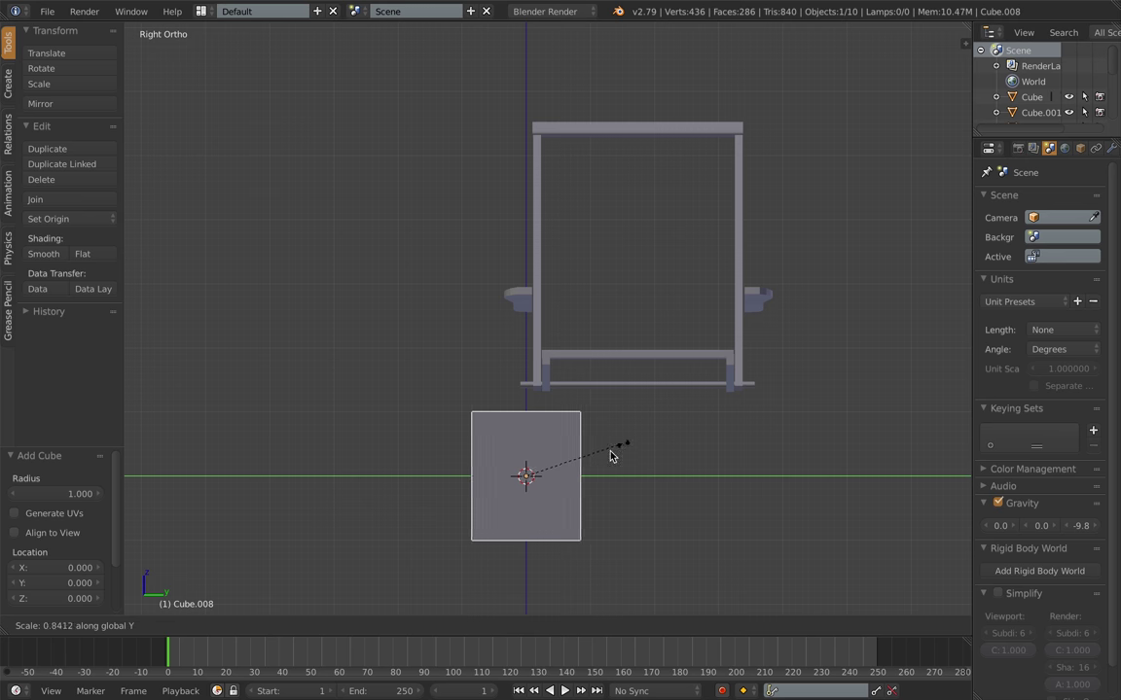
{"action": "left_click", "coordinate": [534, 475]}
{"action": "key", "text": "KP_1"}
{"action": "key", "text": "s"}
{"action": "key", "text": "x"}
{"action": "left_click", "coordinate": [603, 477]}
Step: Rescale the new leg's length along Z and adjust its width along X
{"action": "middle_click_drag", "start_coordinate": [657, 450], "coordinate": [708, 438]}
{"action": "key", "text": "s"}
{"action": "key", "text": "z"}
{"action": "left_click", "coordinate": [717, 450]}
{"action": "key", "text": "s"}
{"action": "key", "text": "x"}
{"action": "left_click", "coordinate": [702, 451]}
Step: Raise the new leg by 1.347 along Z so its lower end stands at ground level
{"action": "scroll", "coordinate": [702, 467], "scroll_direction": "up", "scroll_amount": 1}
{"action": "middle_click_drag", "start_coordinate": [708, 435], "coordinate": [730, 436]}
{"action": "key", "text": "g"}
{"action": "key", "text": "z"}
{"action": "left_click", "coordinate": [695, 393]}
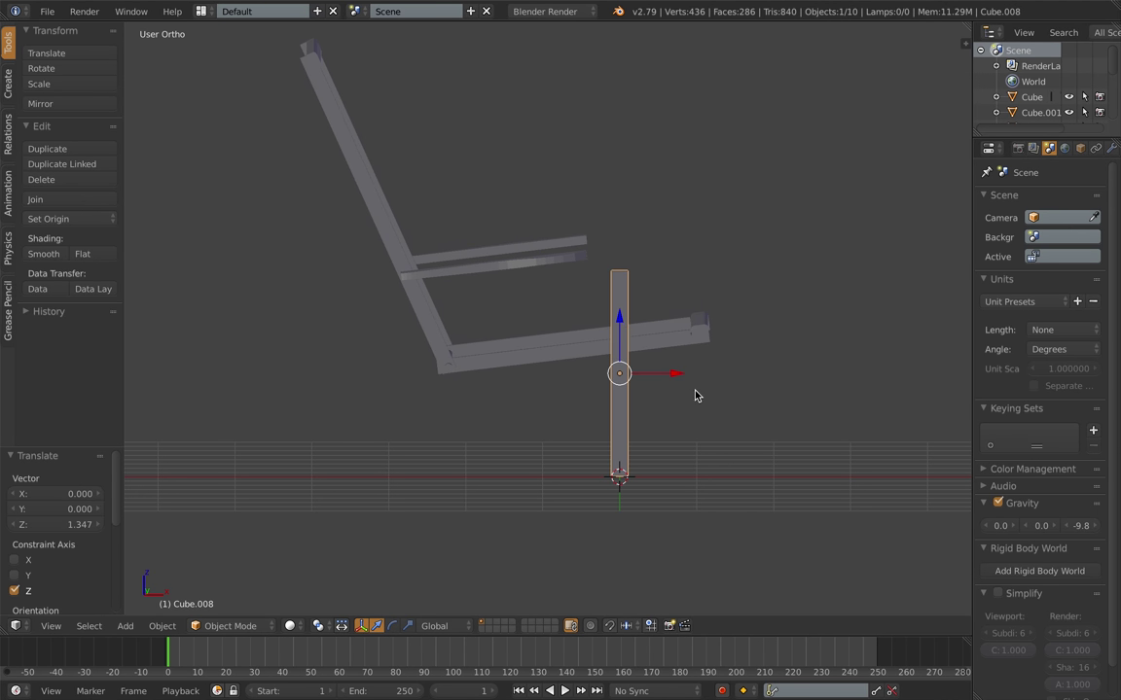
Step: Tilt the leg diagonally about Y and lower it by 0.385 along Z back to the ground
{"action": "key", "text": "r"}
{"action": "key", "text": "y"}
{"action": "left_click", "coordinate": [681, 466]}
{"action": "left_click_drag", "start_coordinate": [620, 312], "coordinate": [623, 341]}
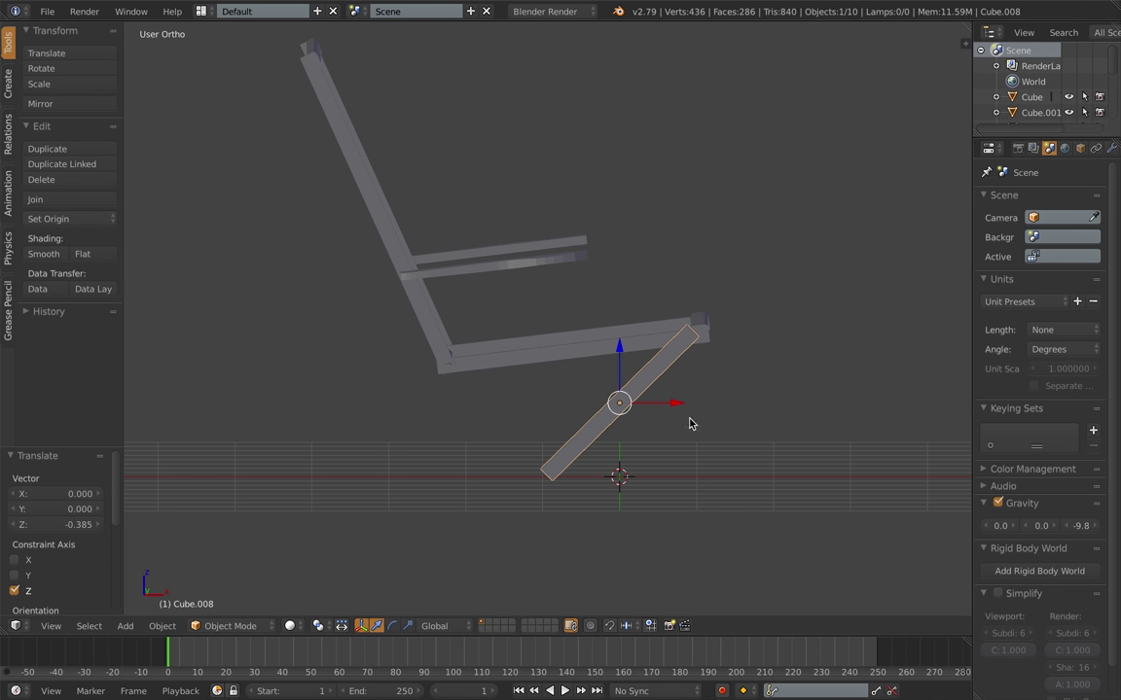
Step: Move the diagonal leg backward along X beneath the rear of the seat, following the reference photo
{"action": "key", "text": "ctrl+Right"}
{"action": "left_click_drag", "start_coordinate": [673, 405], "coordinate": [543, 401]}
{"action": "key", "text": "ctrl+Left"}
Step: Select every chair part except the diagonal leg, lower the frame along Z and shift it forward along X
{"action": "right_click", "coordinate": [574, 351]}
{"action": "key", "text": "a"}
{"action": "key", "text": "a"}
{"action": "right_click", "coordinate": [497, 392], "text": "shift"}
{"action": "right_click", "coordinate": [497, 393], "text": "shift"}
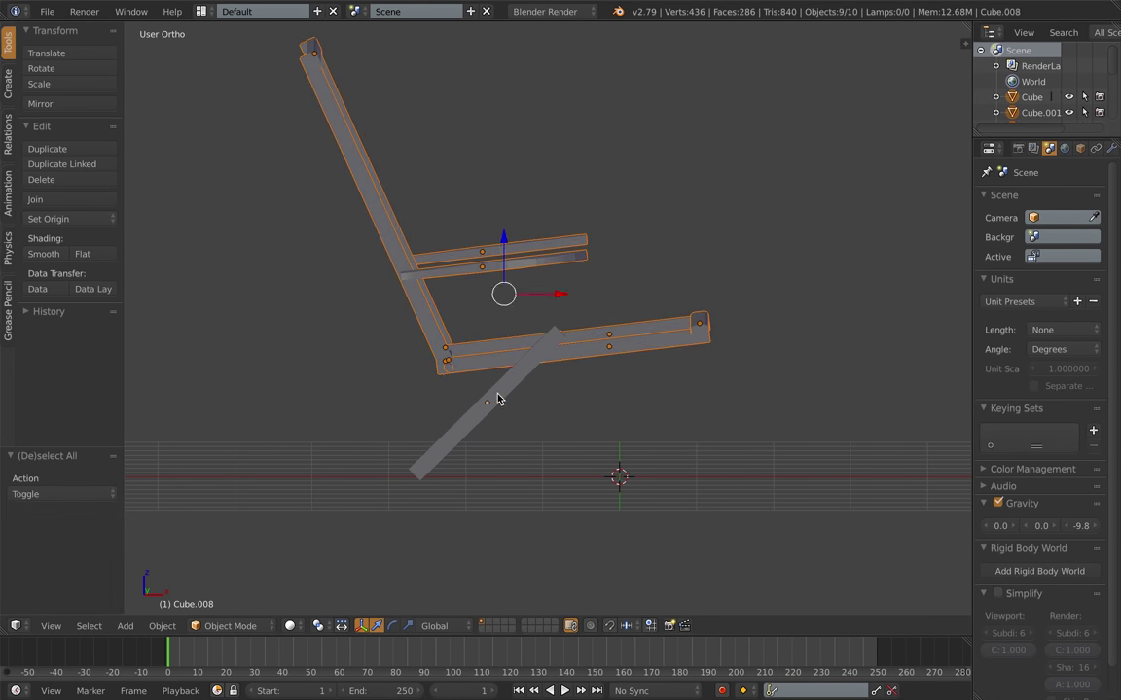
{"action": "left_click_drag", "start_coordinate": [501, 236], "coordinate": [517, 280]}
{"action": "left_click_drag", "start_coordinate": [560, 341], "coordinate": [580, 342]}
Step: In Edit Mode, move the leg's upper end face by 0.002 along X and 0.268 along Z to reach the armrest
{"action": "key", "text": "ctrl+Right"}
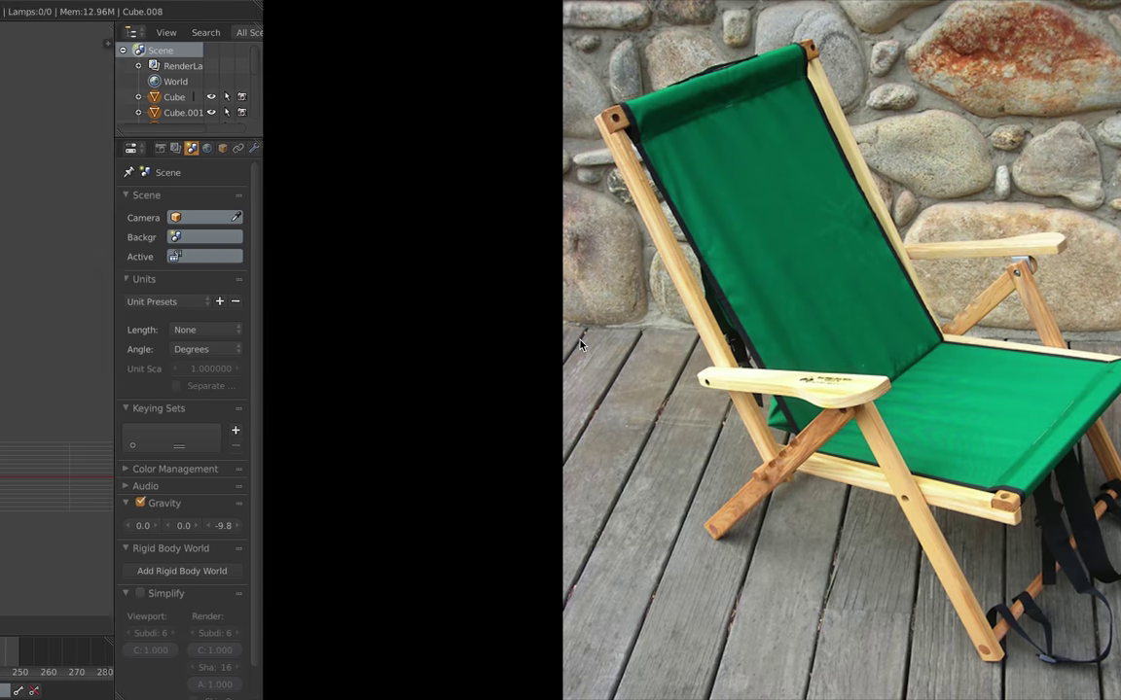
{"action": "key", "text": "ctrl+Left"}
{"action": "right_click", "coordinate": [560, 338]}
{"action": "middle_click_drag", "start_coordinate": [603, 349], "coordinate": [643, 359]}
{"action": "middle_click_drag", "start_coordinate": [556, 345], "coordinate": [632, 352]}
{"action": "key", "text": "Tab"}
{"action": "right_click", "coordinate": [547, 344]}
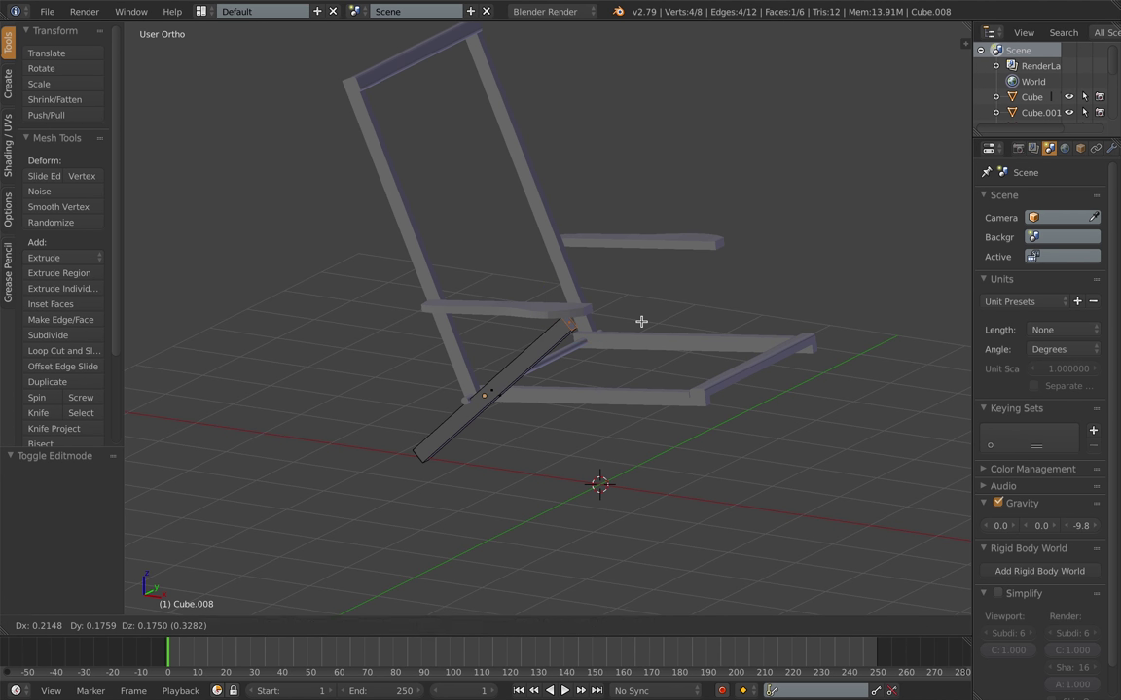
{"action": "key", "text": "KP_1"}
{"action": "key", "text": "g"}
{"action": "key", "text": "shift+y"}
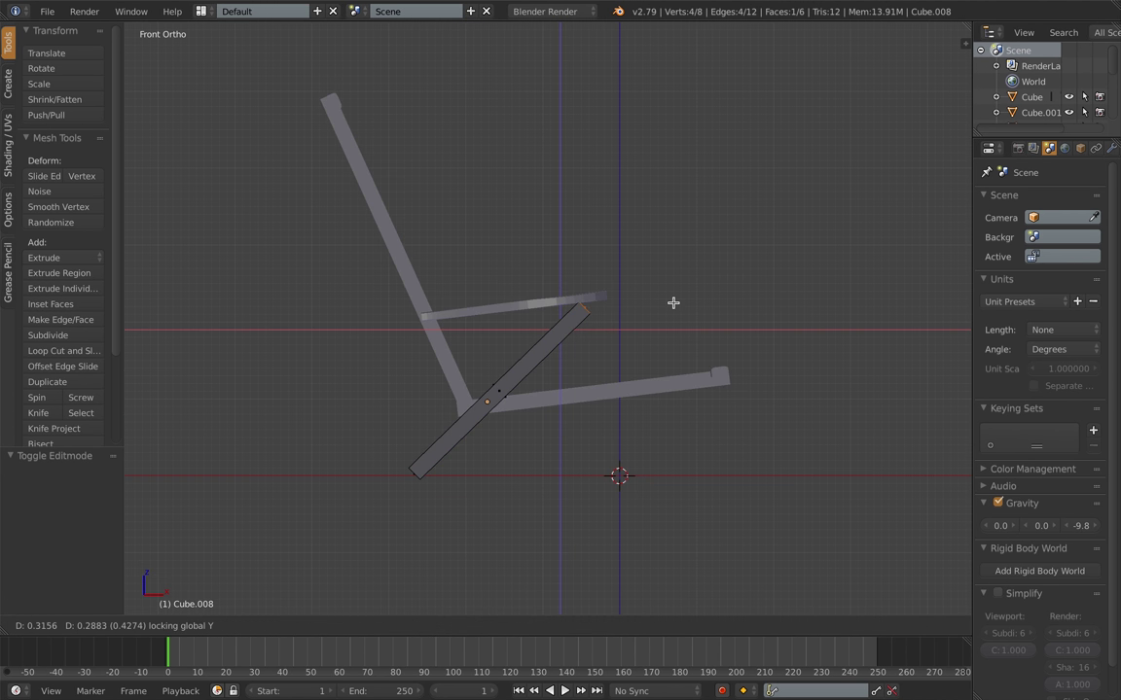
{"action": "left_click", "coordinate": [648, 305]}
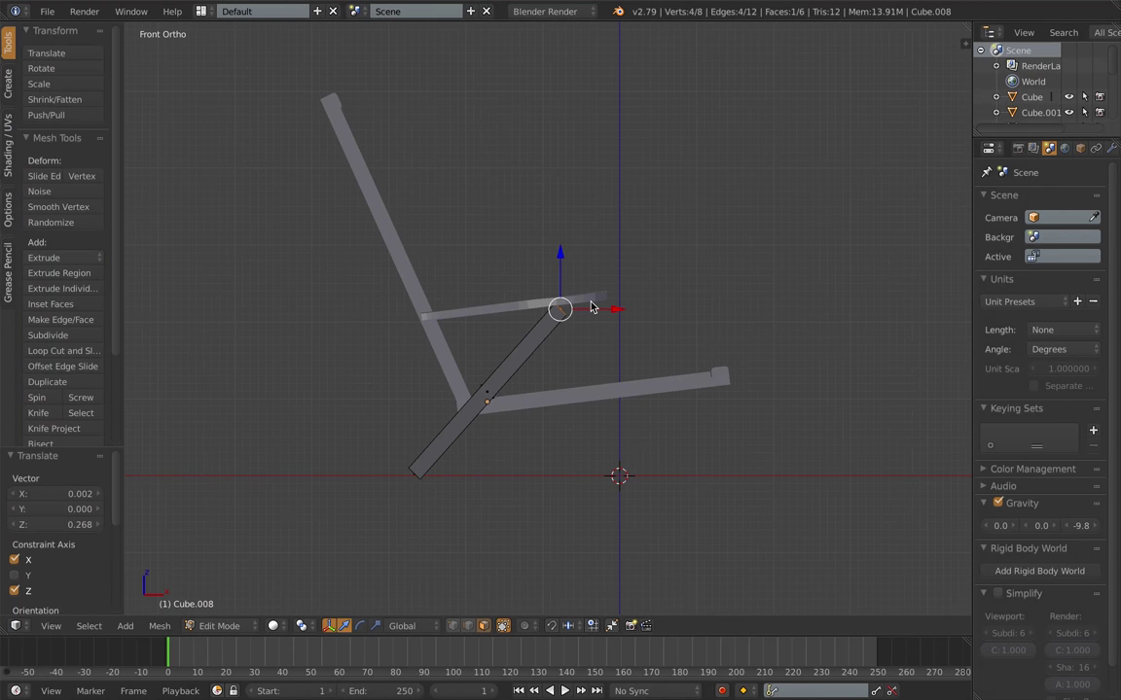
Step: Shift the leg's upper end face by 0.091 along X, fine-tune its X position and return to Object Mode
{"action": "key", "text": "g"}
{"action": "key", "text": "x"}
{"action": "left_click", "coordinate": [600, 312]}
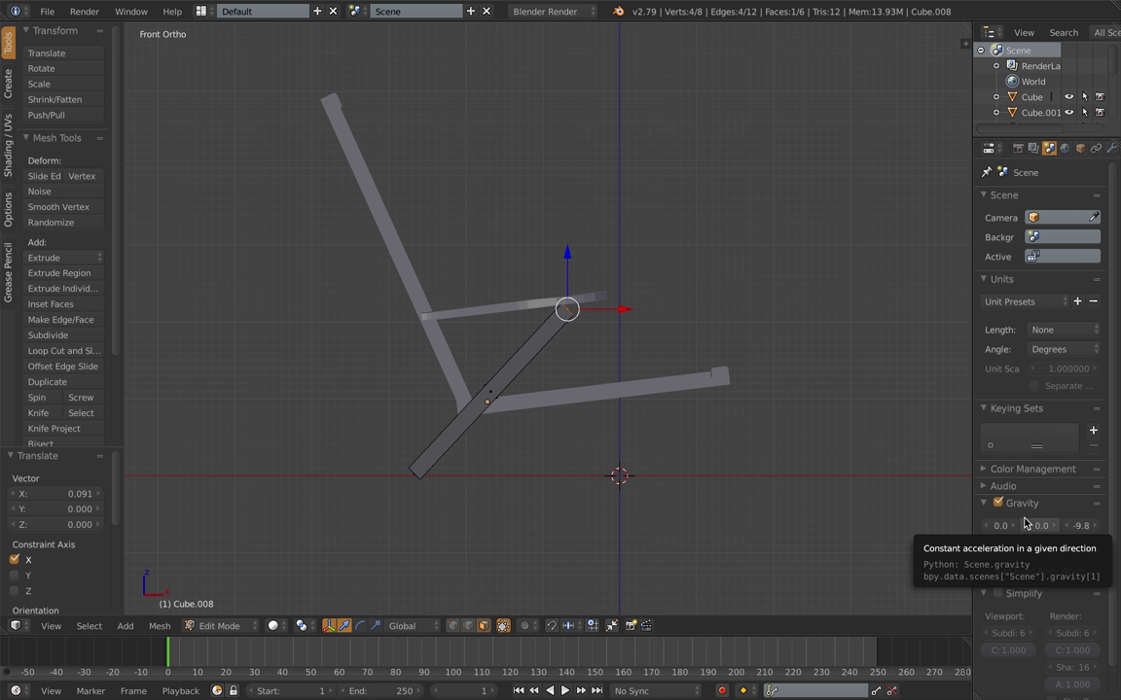
{"action": "key", "text": "x"}
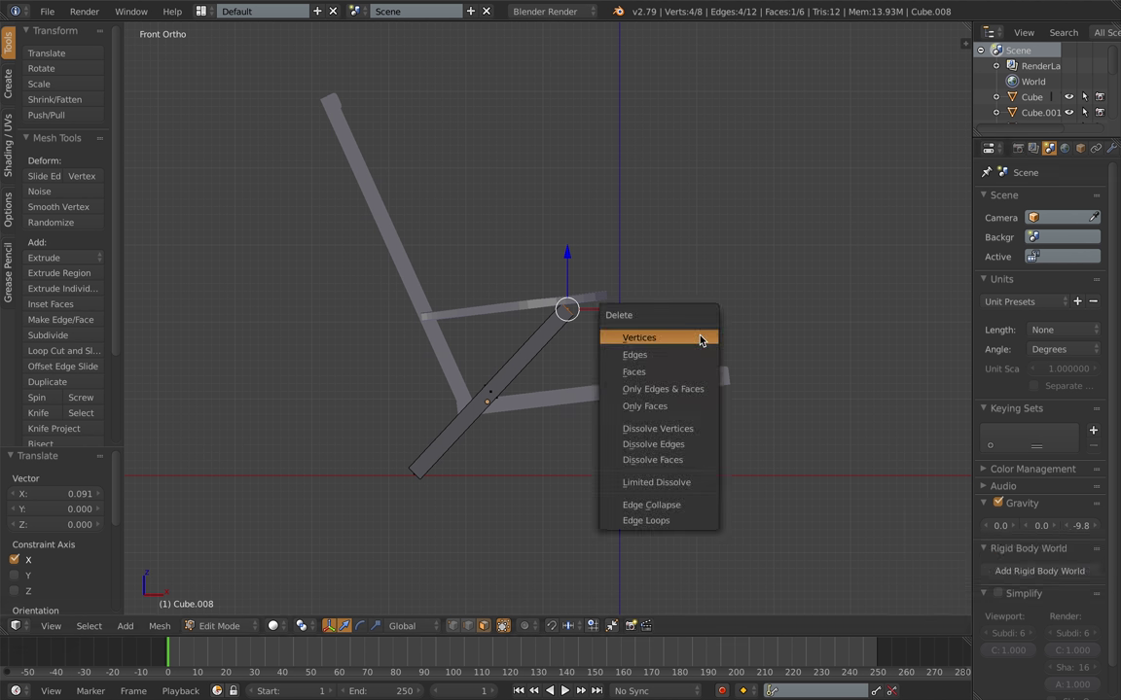
{"action": "key", "text": "g"}
{"action": "key", "text": "x"}
{"action": "left_click", "coordinate": [683, 254]}
{"action": "key", "text": "Tab"}
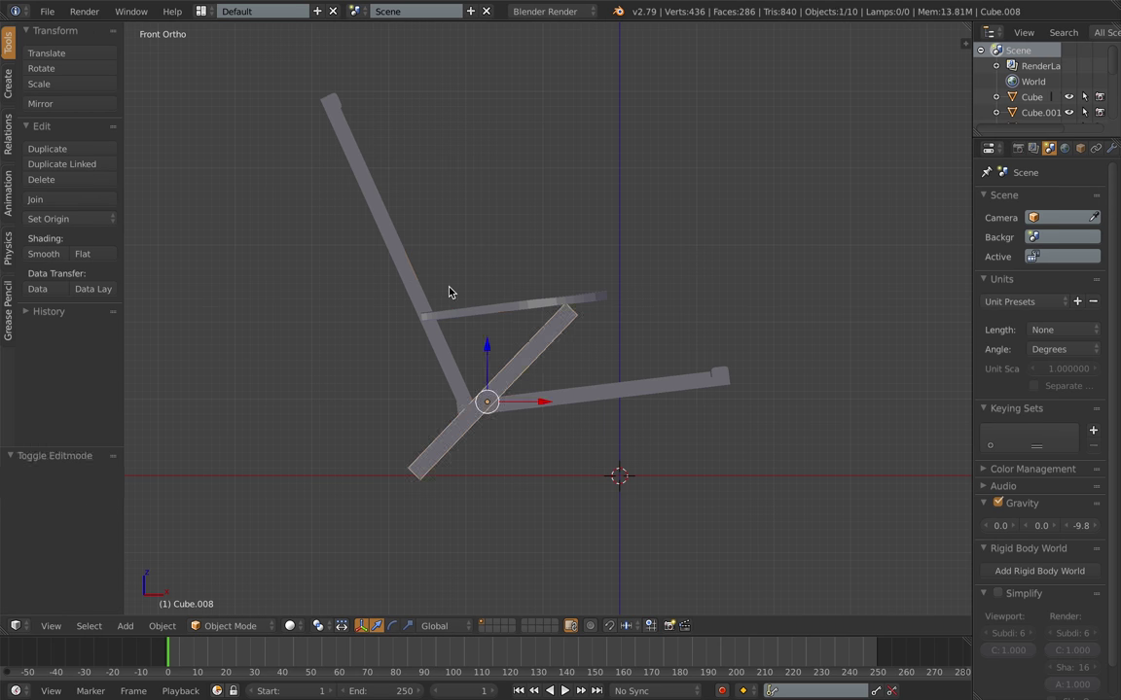
Step: Hide all chair parts except the diagonal leg and open the leg's mesh in Edit Mode
{"action": "key", "text": "a"}
{"action": "middle_click_drag", "start_coordinate": [513, 382], "coordinate": [627, 396]}
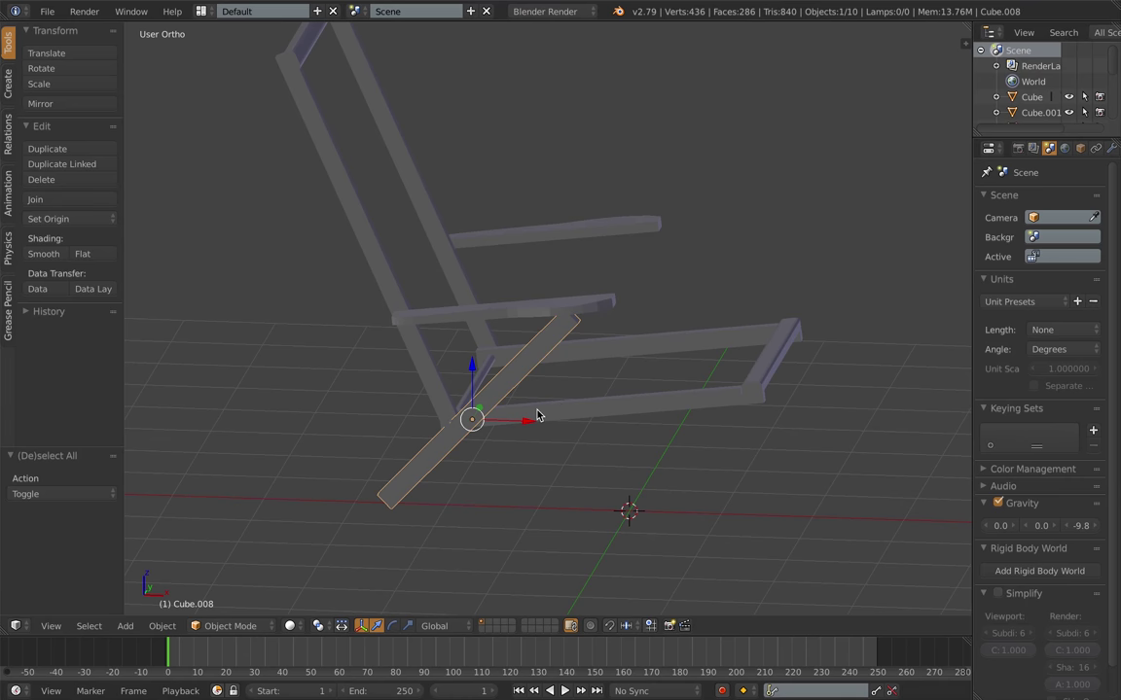
{"action": "key", "text": "ctrl+i"}
{"action": "key", "text": "h"}
{"action": "scroll", "coordinate": [530, 376], "scroll_direction": "up", "scroll_amount": 4}
{"action": "right_click", "coordinate": [531, 375]}
{"action": "key", "text": "Tab"}
{"action": "right_click", "coordinate": [604, 308]}
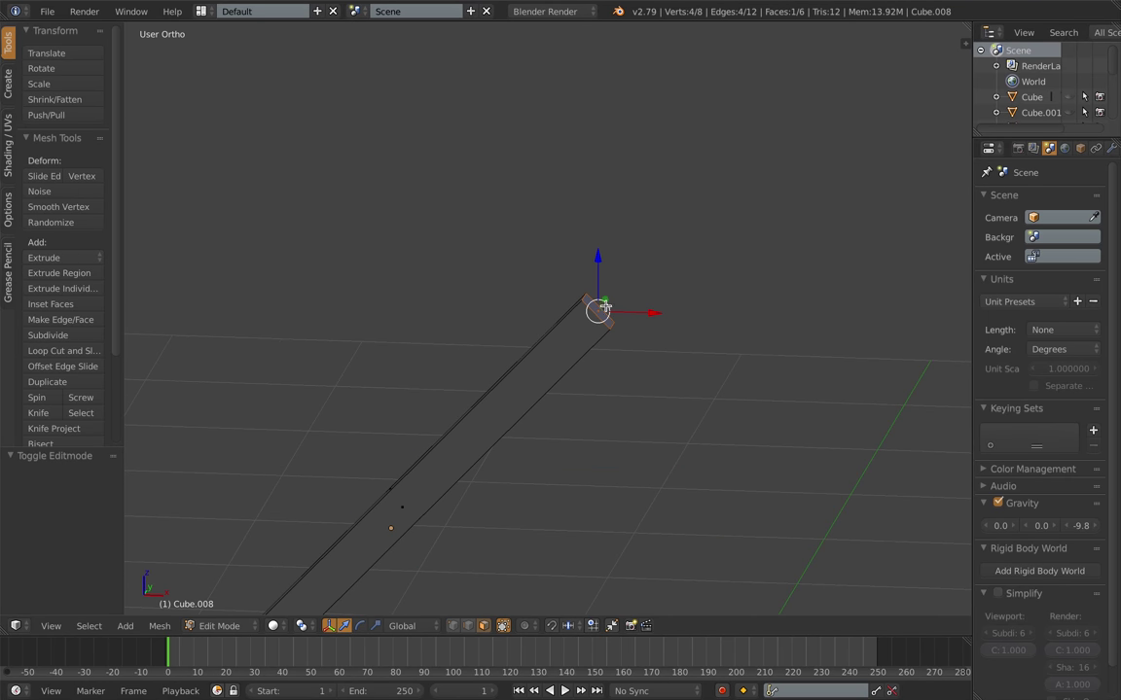
{"action": "key", "text": "a"}
{"action": "right_click", "coordinate": [584, 298]}
{"action": "key", "text": "ctrl+b"}
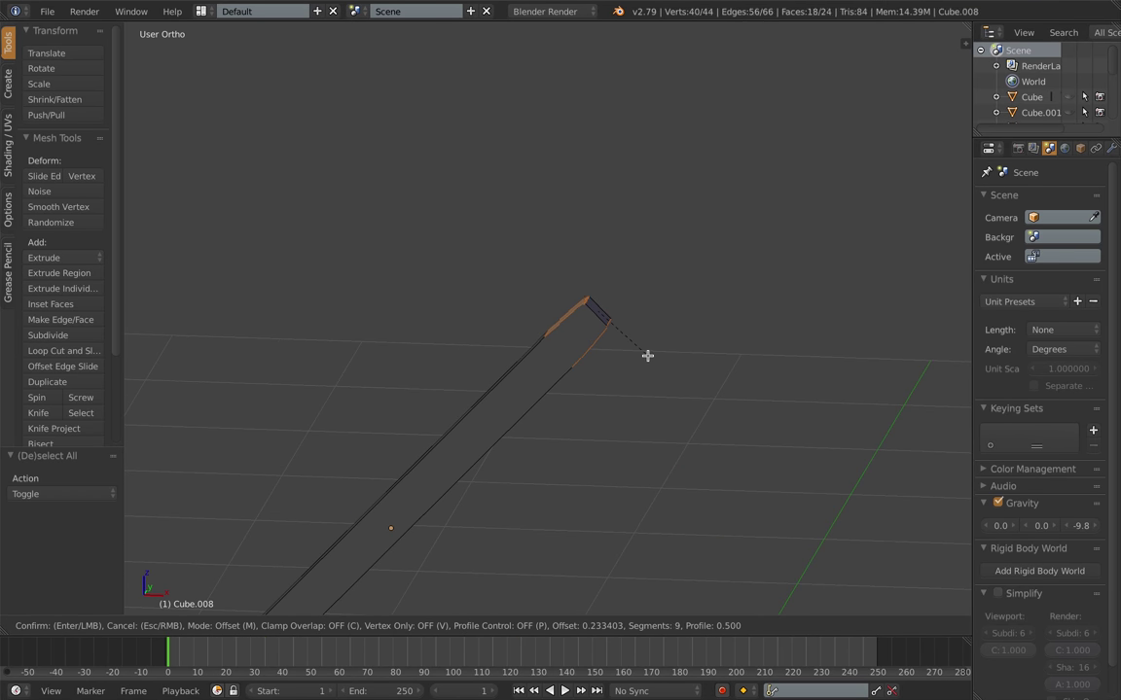
{"action": "right_click", "coordinate": [602, 350]}
{"action": "key", "text": "ctrl+z"}
Step: Add a single loop cut across the leg close to its upper end
{"action": "key", "text": "ctrl+r"}
{"action": "left_click", "coordinate": [566, 379]}
{"action": "left_click", "coordinate": [766, 214]}
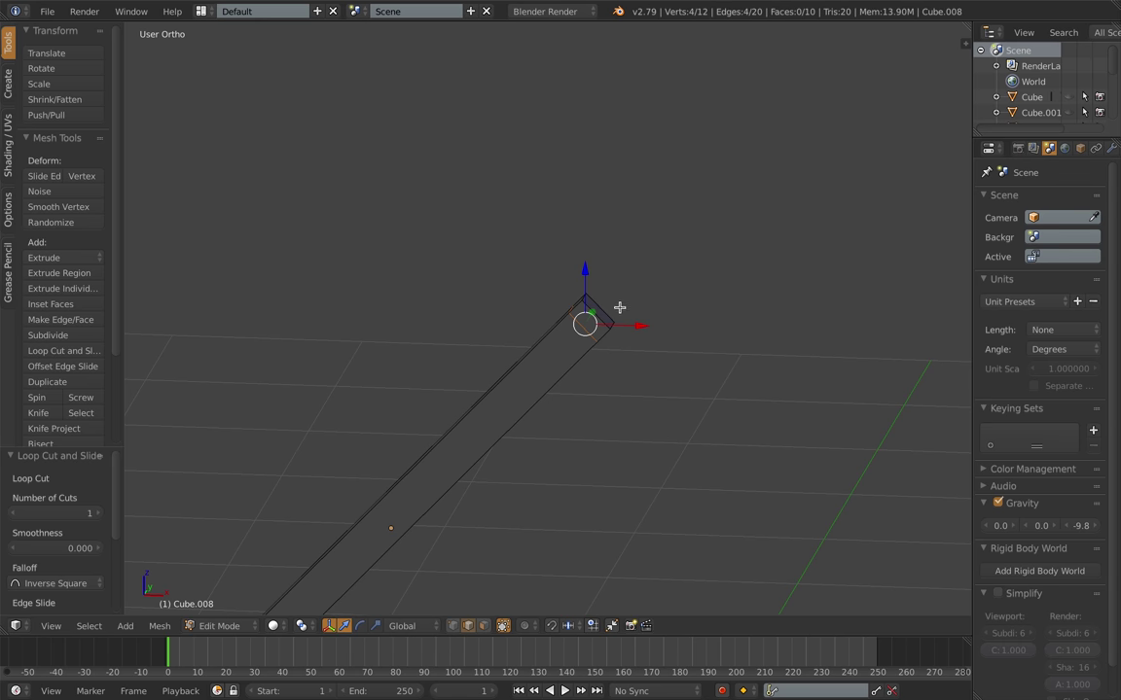
Step: Try to round the leg's upper end by beveling its end edges with 5 segments
{"action": "key", "text": "a"}
{"action": "right_click", "coordinate": [603, 305]}
{"action": "middle_click_drag", "start_coordinate": [610, 306], "coordinate": [518, 319]}
{"action": "key", "text": "ctrl+b"}
{"action": "scroll", "coordinate": [662, 403], "scroll_direction": "up", "scroll_amount": 4}
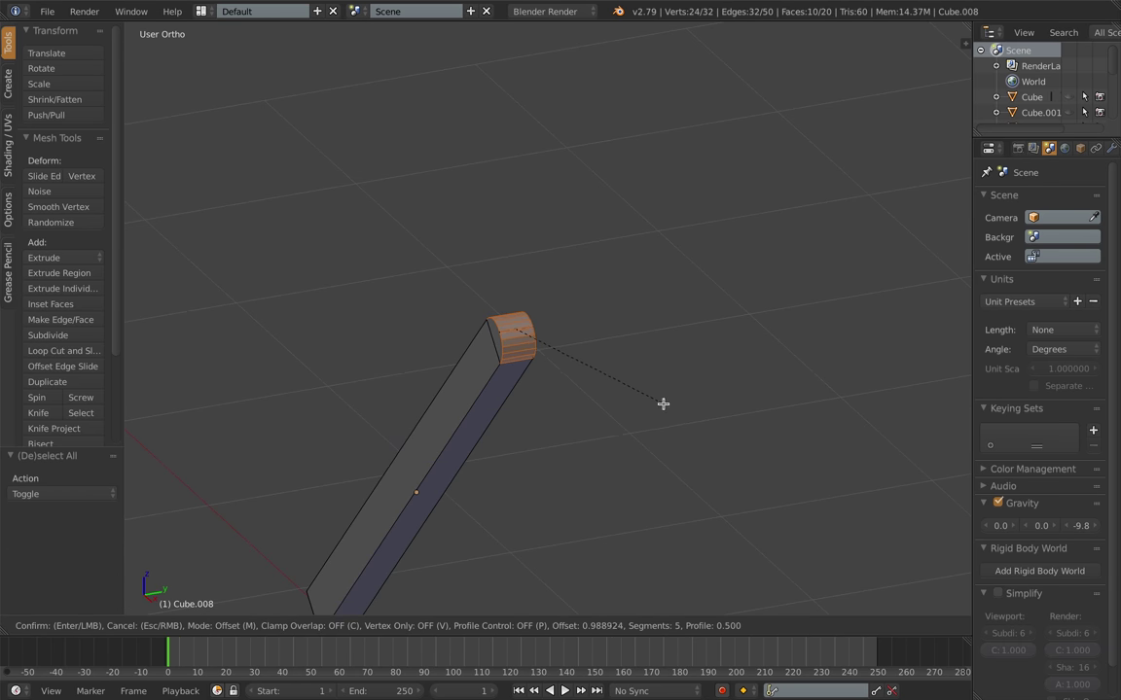
{"action": "left_click", "coordinate": [693, 395]}
{"action": "key", "text": "a"}
{"action": "middle_click_drag", "start_coordinate": [693, 395], "coordinate": [626, 378]}
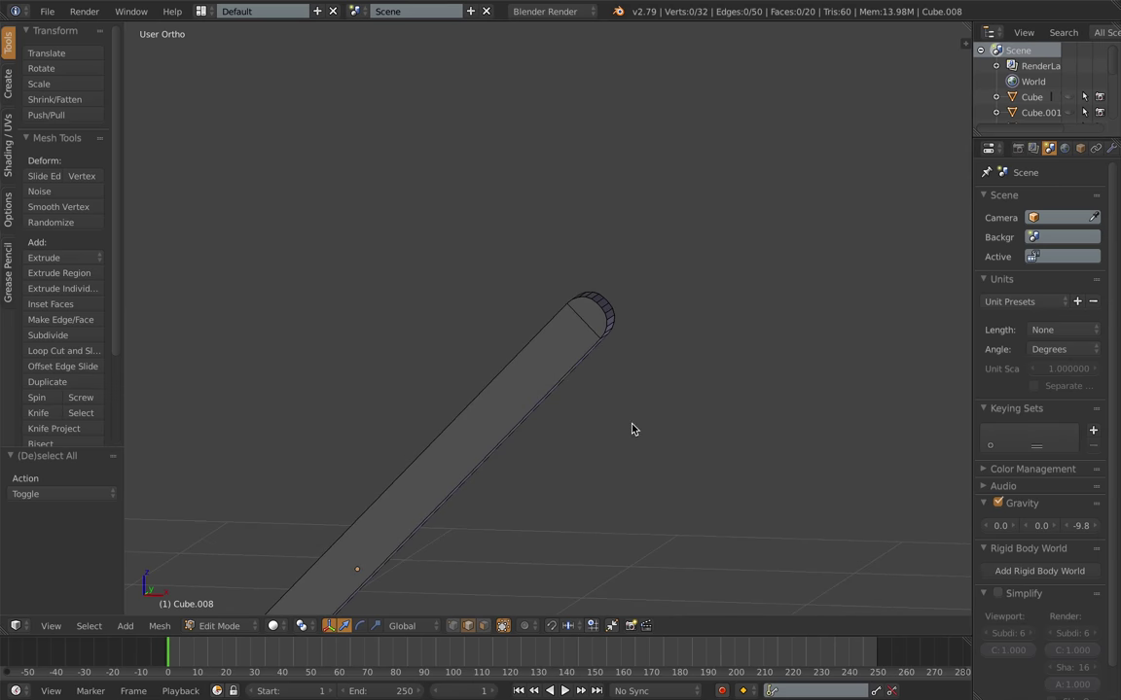
Step: Undo the bevel and the loop cut at the leg's upper end
{"action": "key", "text": "shift+z"}
{"action": "key", "text": "shift+z"}
{"action": "key", "text": "ctrl+z"}
{"action": "key", "text": "ctrl+z"}
{"action": "key", "text": "ctrl+z"}
{"action": "key", "text": "ctrl+z"}
{"action": "key", "text": "ctrl+z"}
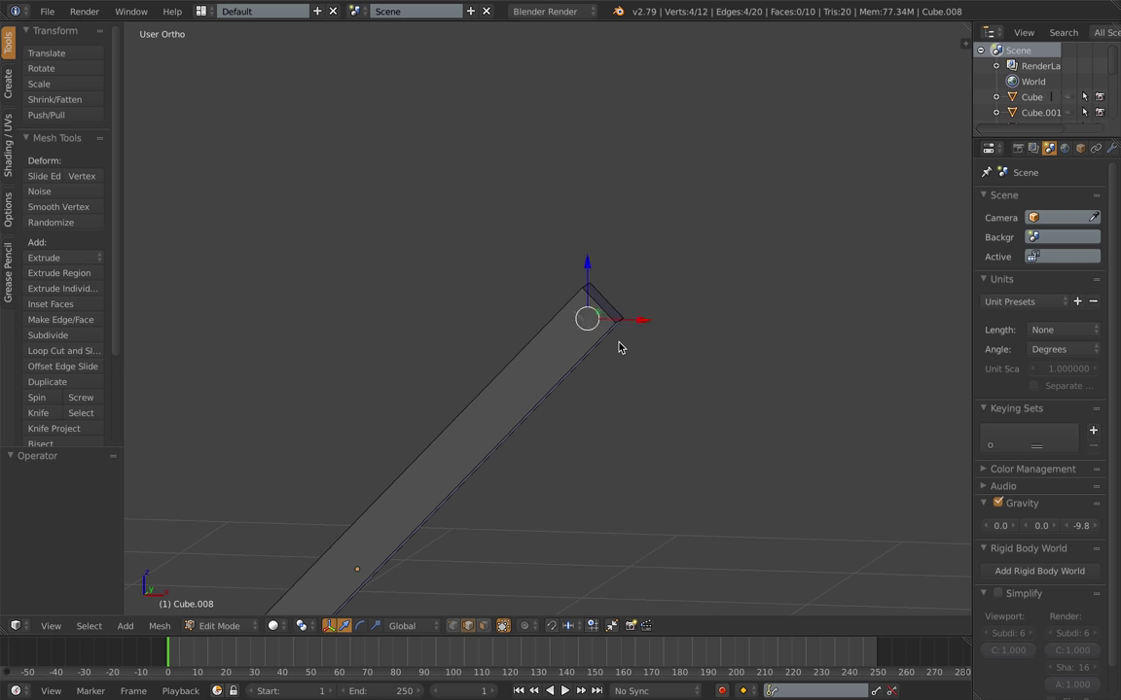
Step: Try a new loop cut near the leg's upper end with a bevel on the end edges, then undo it
{"action": "key", "text": "ctrl+r"}
{"action": "left_click", "coordinate": [553, 357]}
{"action": "left_click", "coordinate": [782, 194]}
{"action": "middle_click_drag", "start_coordinate": [610, 264], "coordinate": [605, 294]}
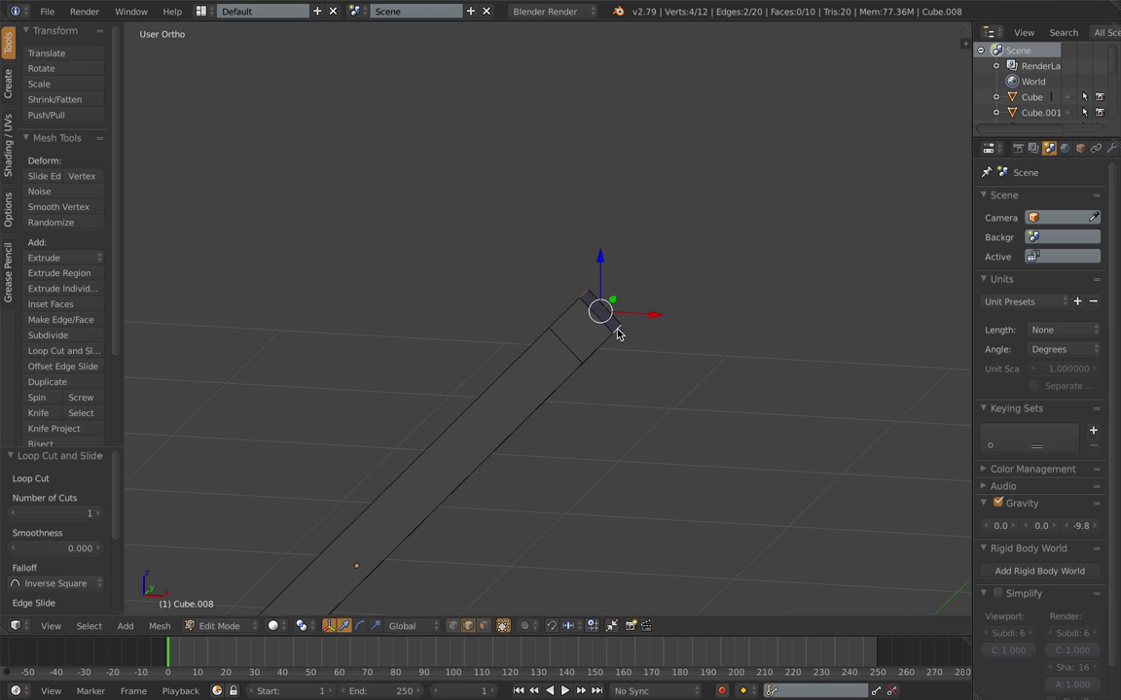
{"action": "key", "text": "ctrl+b"}
{"action": "right_click", "coordinate": [686, 416]}
{"action": "key", "text": "ctrl+z"}
{"action": "key", "text": "ctrl+z"}
{"action": "key", "text": "ctrl+z"}
Step: Add a single loop cut across the leg and slide it close to the upper end
{"action": "key", "text": "ctrl+r"}
{"action": "left_click", "coordinate": [623, 353]}
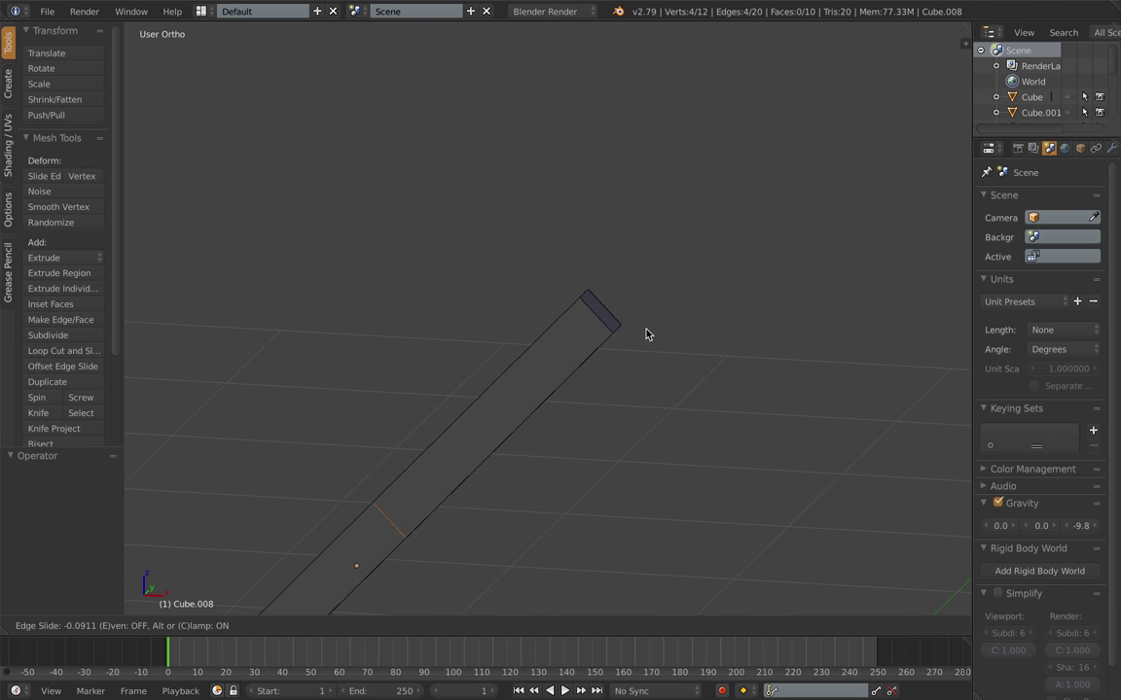
{"action": "left_click", "coordinate": [815, 206]}
Step: Bevel the two corner edges of the leg's upper end into a rounded tip, and reveal all chair parts in Object Mode
{"action": "key", "text": "a"}
{"action": "right_click", "coordinate": [585, 295]}
{"action": "right_click", "coordinate": [619, 331], "text": "shift"}
{"action": "key", "text": "ctrl+b"}
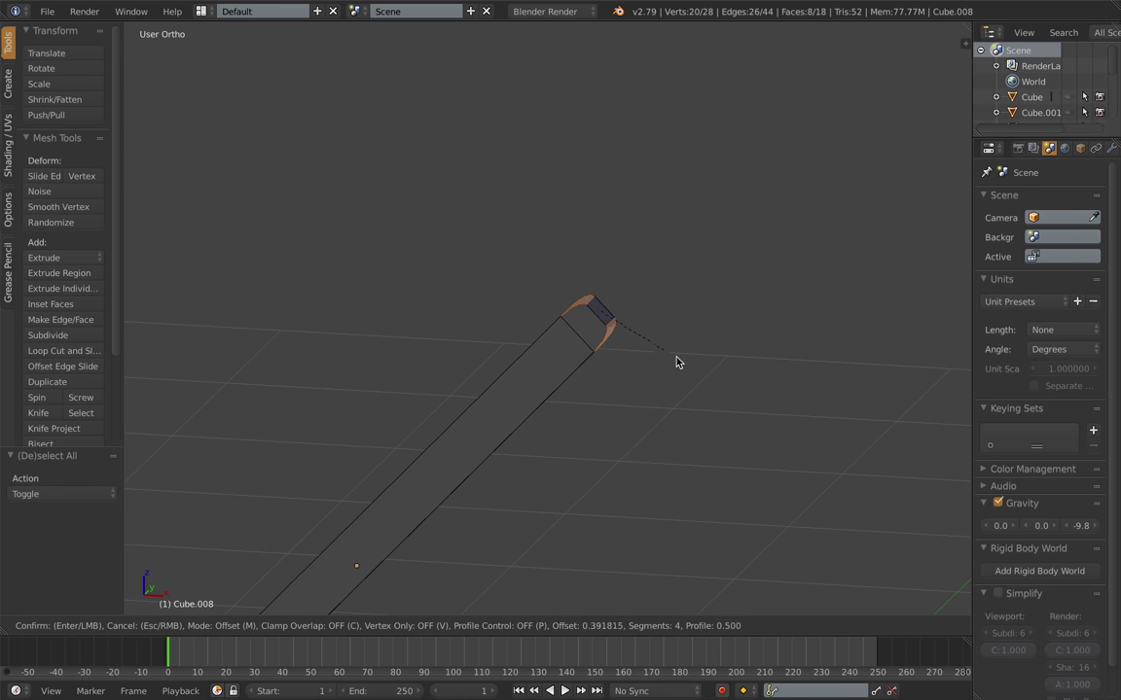
{"action": "left_click", "coordinate": [723, 380]}
{"action": "key", "text": "a"}
{"action": "middle_click_drag", "start_coordinate": [725, 381], "coordinate": [707, 299]}
{"action": "scroll", "coordinate": [707, 300], "scroll_direction": "down", "scroll_amount": 1}
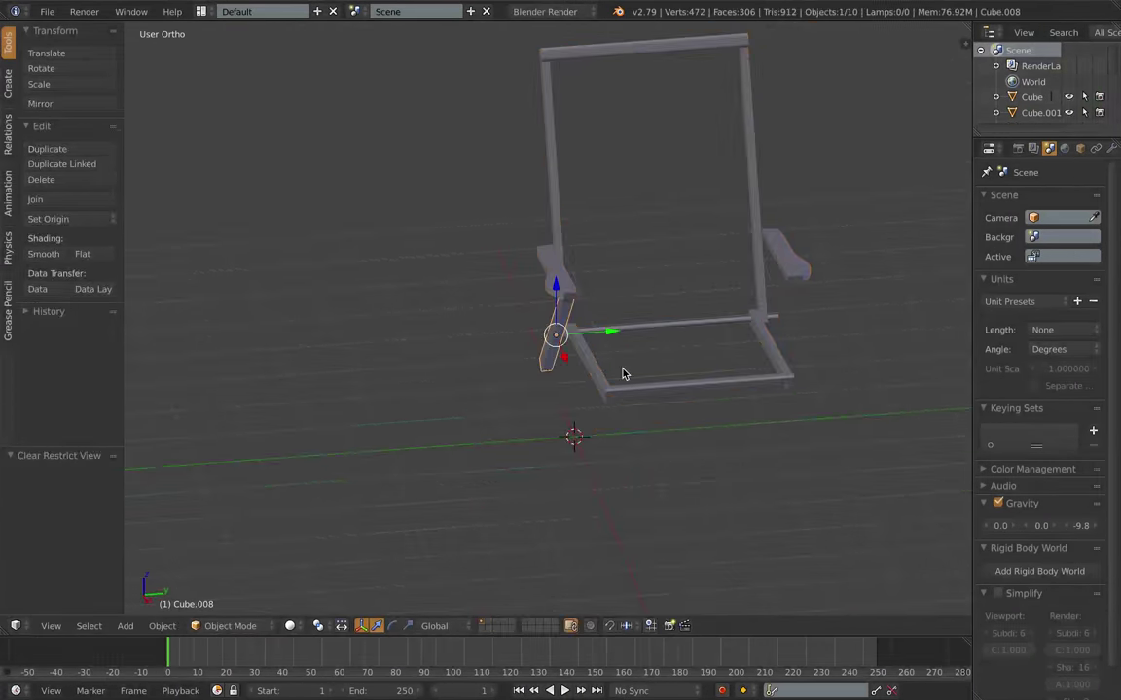
{"action": "key", "text": "shift+d"}
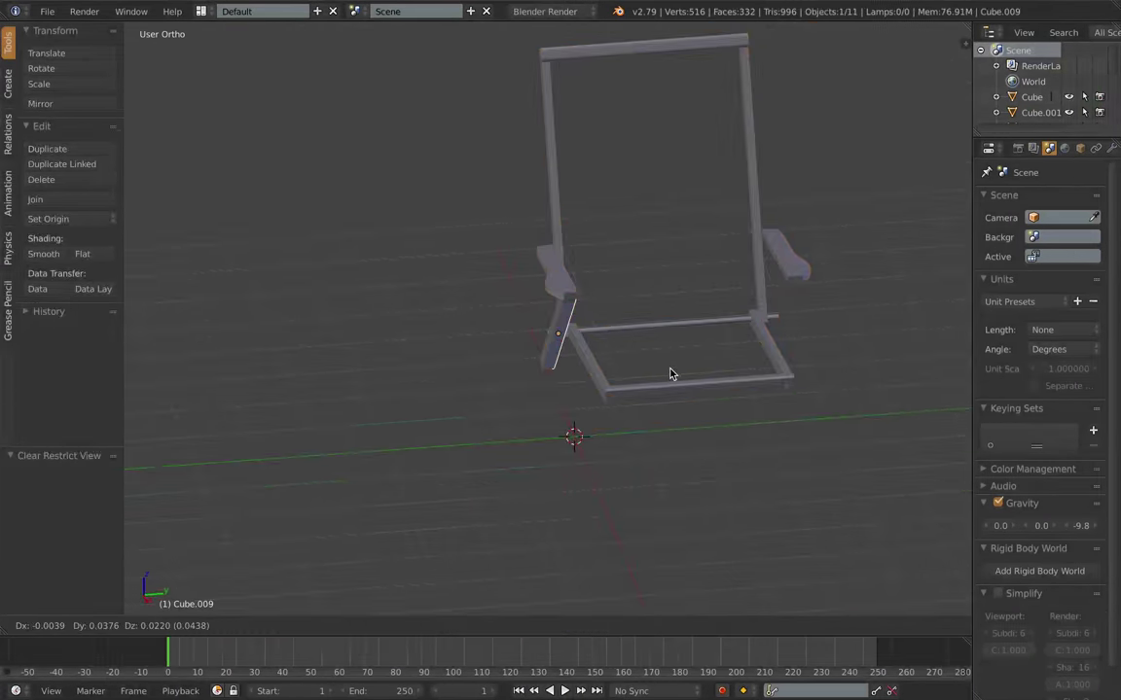
{"action": "right_click", "coordinate": [667, 368]}
{"action": "key", "text": "ctrl+z"}
Step: In the right side view, duplicate the rounded leg 3.520 along Y to the opposite side of the chair
{"action": "key", "text": "KP_3"}
{"action": "middle_click_drag", "start_coordinate": [834, 391], "coordinate": [728, 394], "text": "shift"}
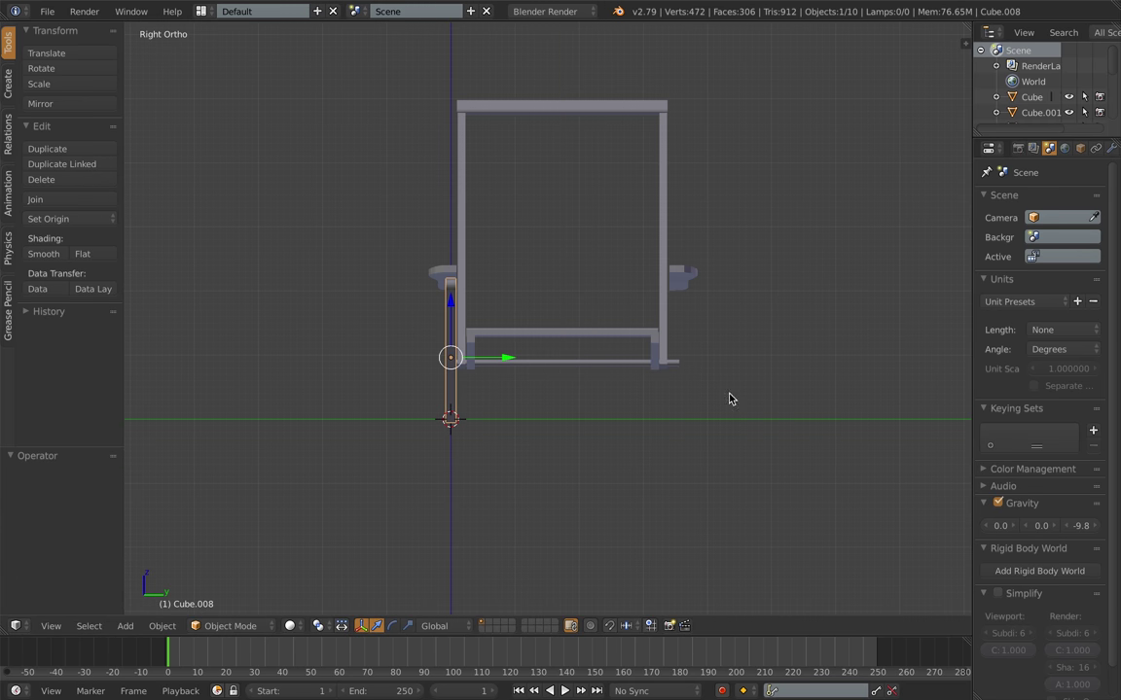
{"action": "key", "text": "shift+d"}
{"action": "key", "text": "y"}
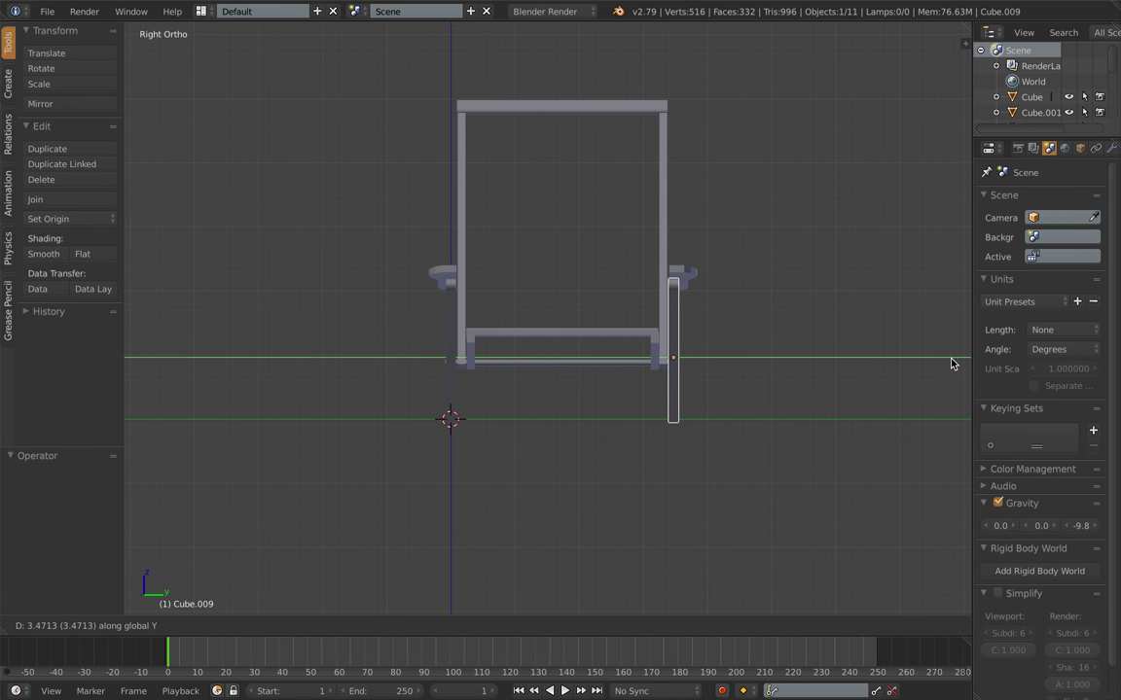
{"action": "left_click", "coordinate": [954, 366]}
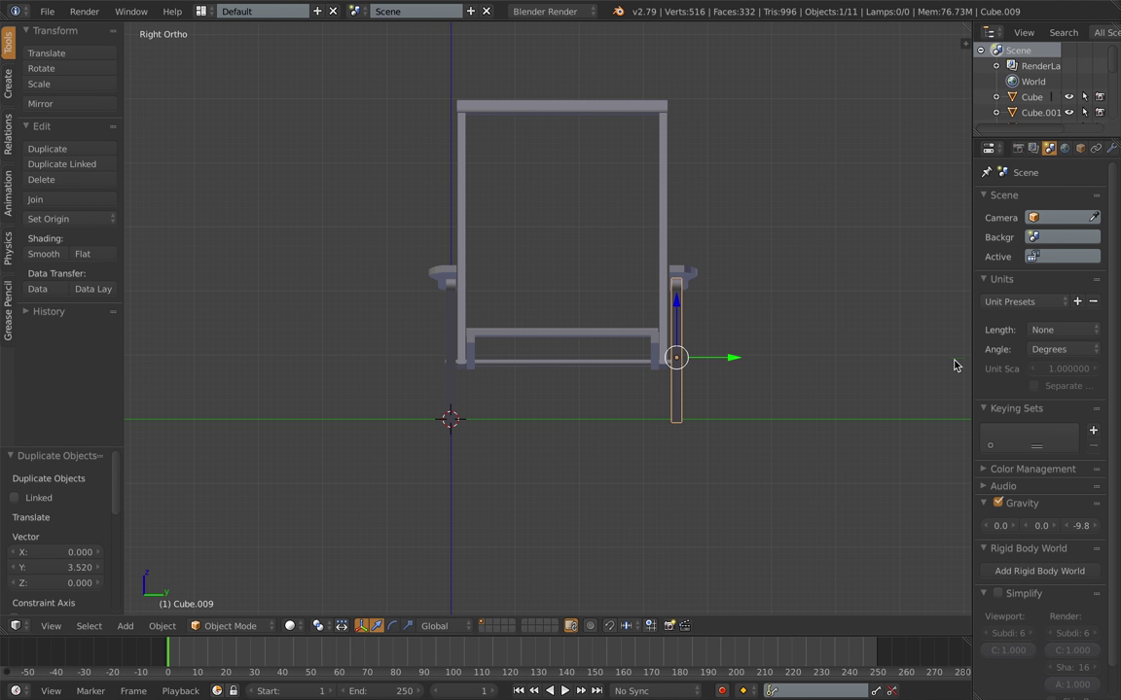
Step: Fine-tune the duplicated leg and the armrest above it along Y so they sit against the backrest frame
{"action": "left_click_drag", "start_coordinate": [738, 357], "coordinate": [737, 357]}
{"action": "right_click", "coordinate": [688, 276]}
{"action": "left_click_drag", "start_coordinate": [732, 281], "coordinate": [731, 322]}
{"action": "key", "text": "a"}
{"action": "right_click", "coordinate": [681, 368]}
{"action": "right_click", "coordinate": [691, 275], "text": "shift"}
{"action": "scroll", "coordinate": [731, 328], "scroll_direction": "up", "scroll_amount": 4}
{"action": "left_click", "coordinate": [867, 320]}
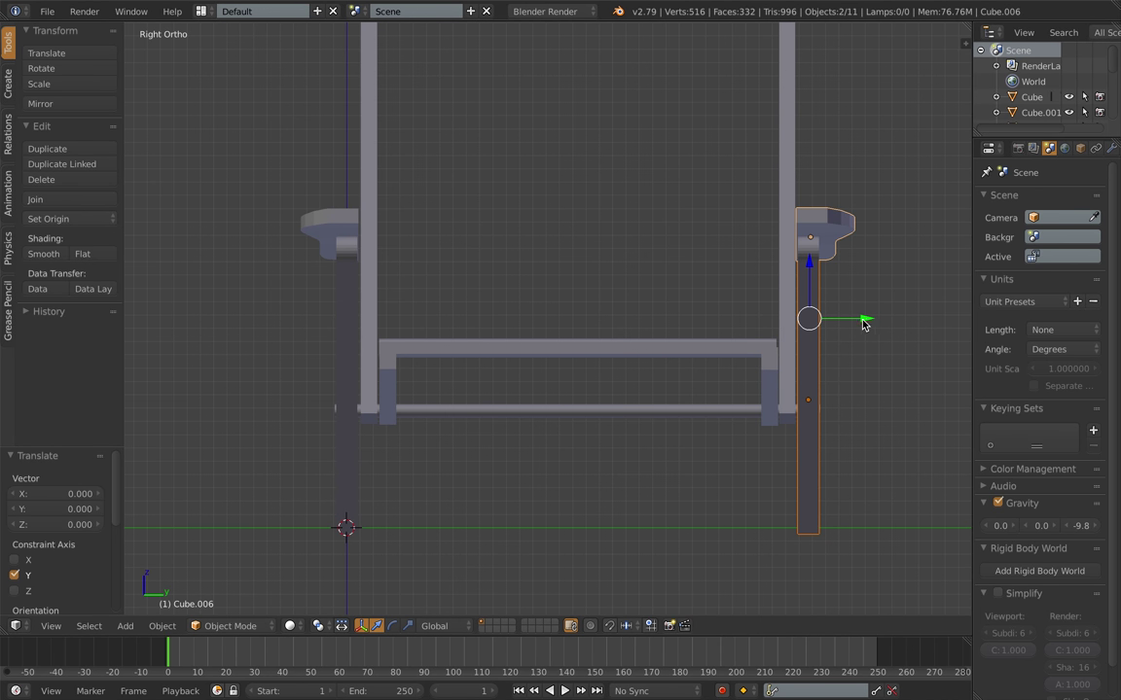
Step: Examine how the crossbar rod, the backrest post and the seat rail line up beside the duplicated leg
{"action": "right_click", "coordinate": [597, 412]}
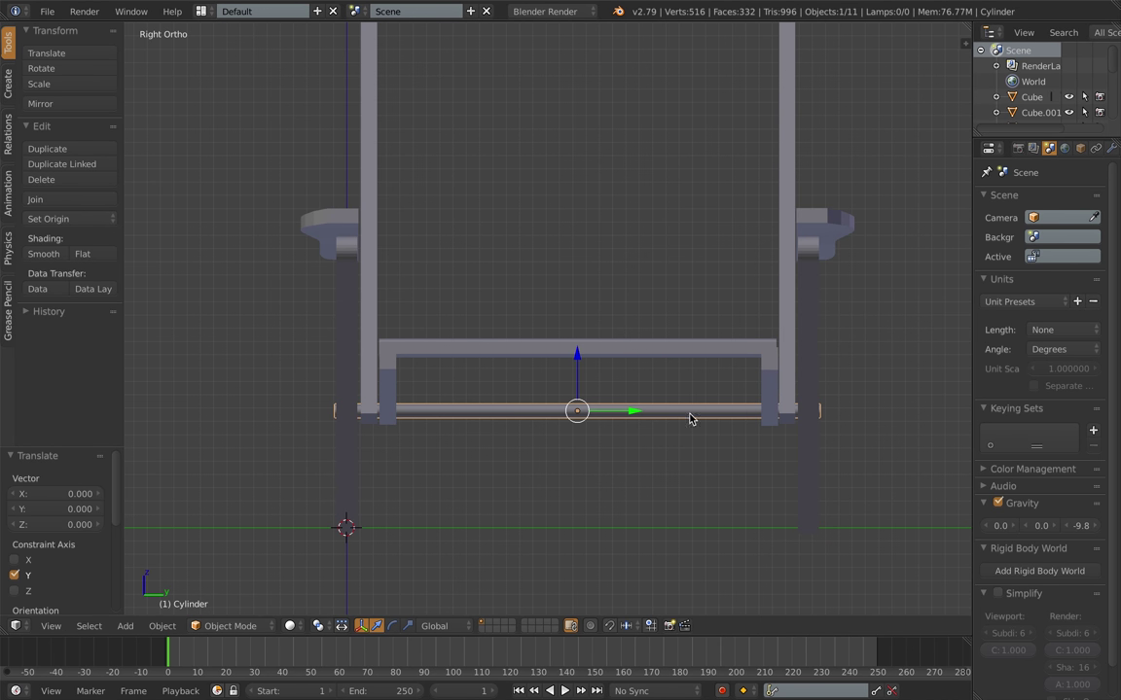
{"action": "right_click", "coordinate": [788, 401]}
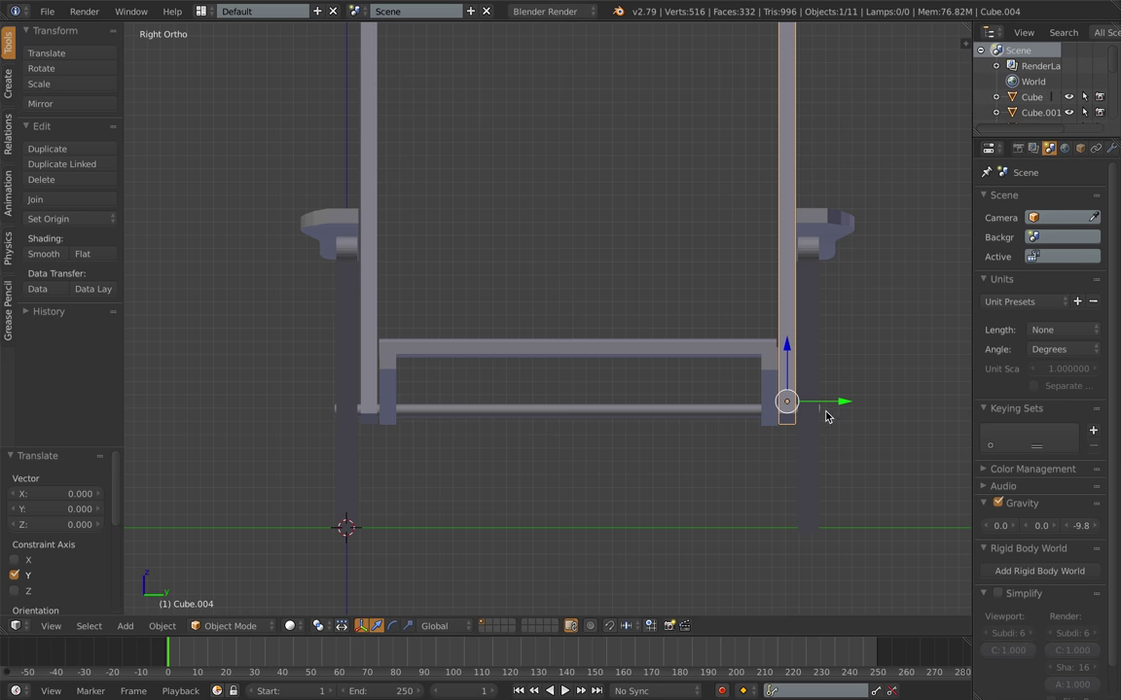
{"action": "right_click", "coordinate": [770, 405]}
{"action": "middle_click_drag", "start_coordinate": [844, 374], "coordinate": [863, 406]}
{"action": "key", "text": "KP_3"}
{"action": "right_click", "coordinate": [790, 412]}
{"action": "scroll", "coordinate": [795, 408], "scroll_direction": "up", "scroll_amount": 2}
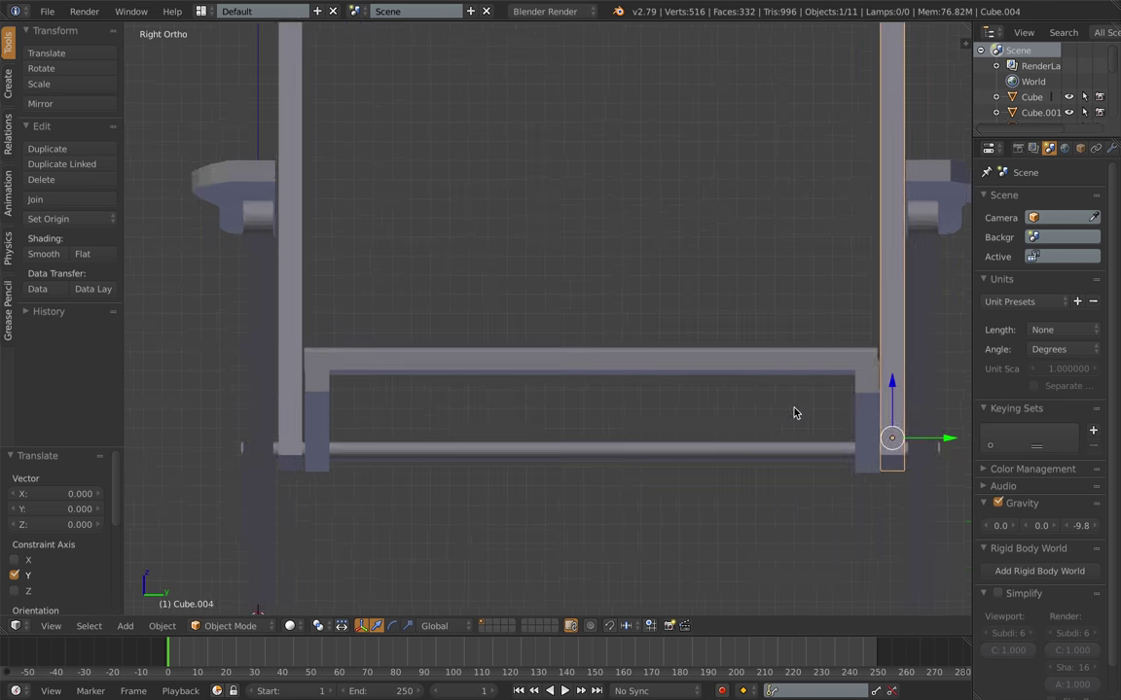
{"action": "scroll", "coordinate": [794, 414], "scroll_direction": "down", "scroll_amount": 4}
{"action": "scroll", "coordinate": [796, 408], "scroll_direction": "up", "scroll_amount": 3}
Step: Extend the crossbar rod's end face along Y just past the duplicated leg, adjusting it by -0.023, and return to Object Mode
{"action": "right_click", "coordinate": [728, 413]}
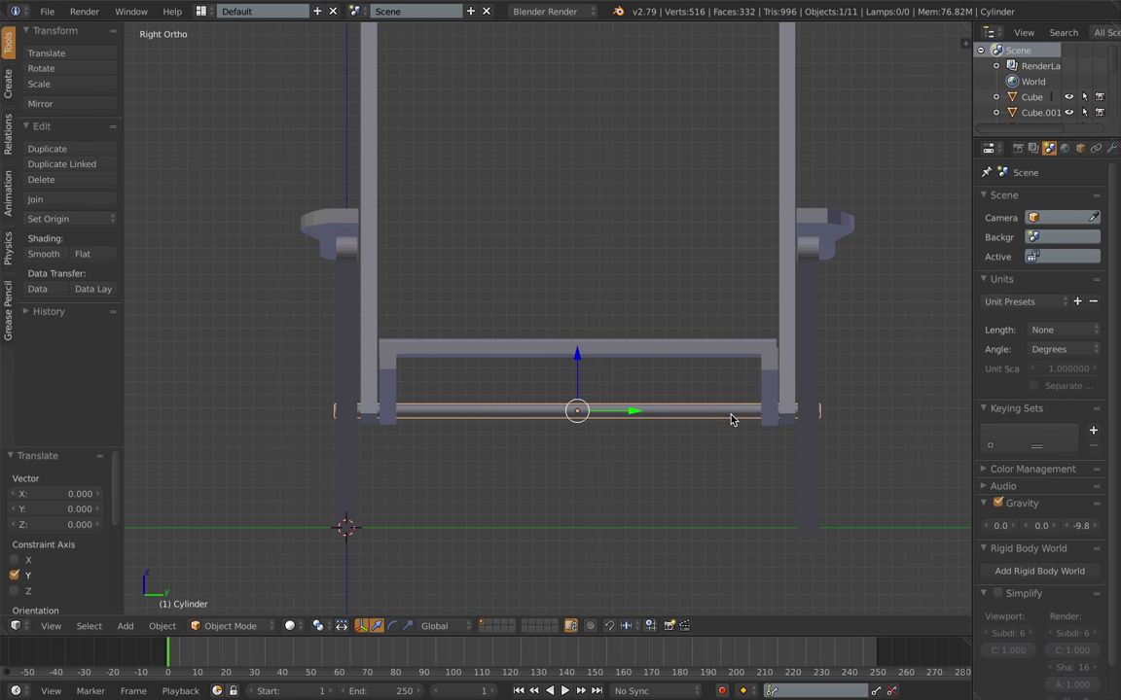
{"action": "middle_click_drag", "start_coordinate": [750, 423], "coordinate": [790, 428]}
{"action": "key", "text": "Tab"}
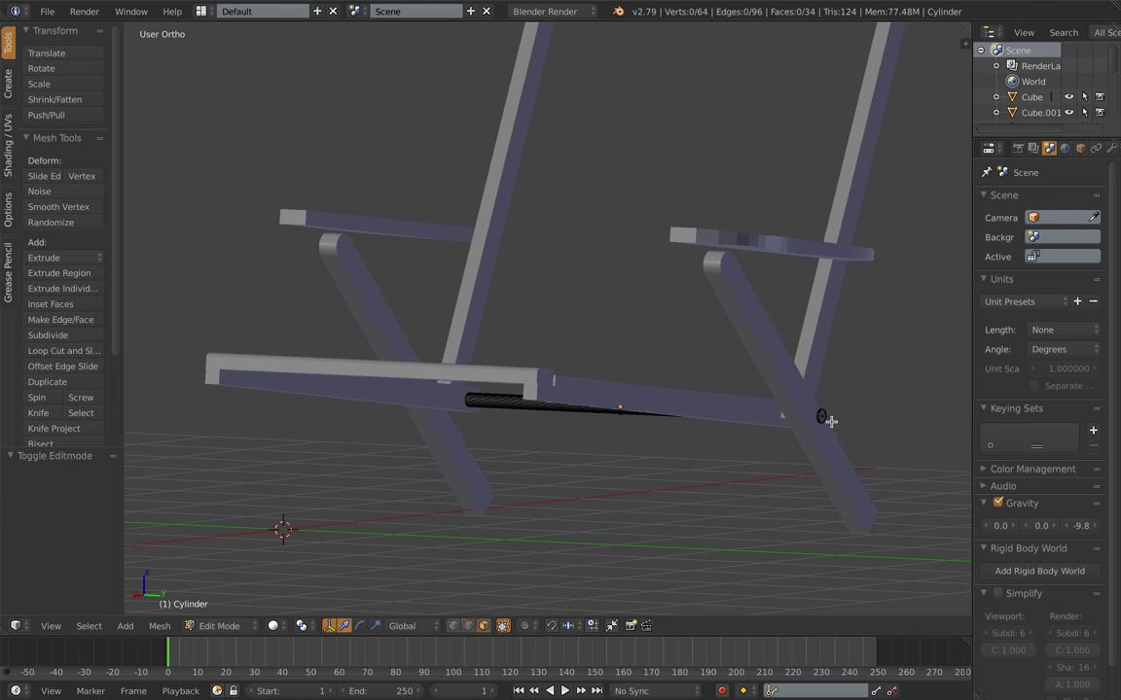
{"action": "right_click", "coordinate": [825, 417]}
{"action": "left_click_drag", "start_coordinate": [866, 417], "coordinate": [882, 415]}
{"action": "key", "text": "KP_3"}
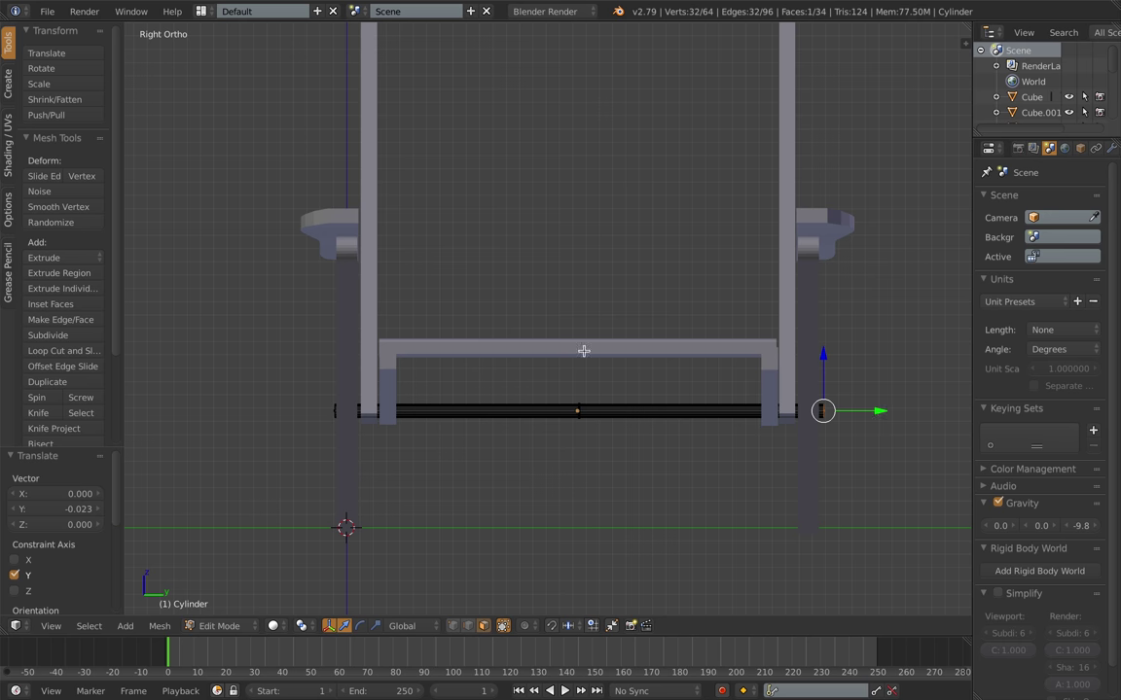
{"action": "key", "text": "Tab"}
Step: Shift the original leg and its armrest together slightly along Y against the backrest frame
{"action": "right_click", "coordinate": [345, 280]}
{"action": "right_click", "coordinate": [343, 243], "text": "shift"}
{"action": "key", "text": "a"}
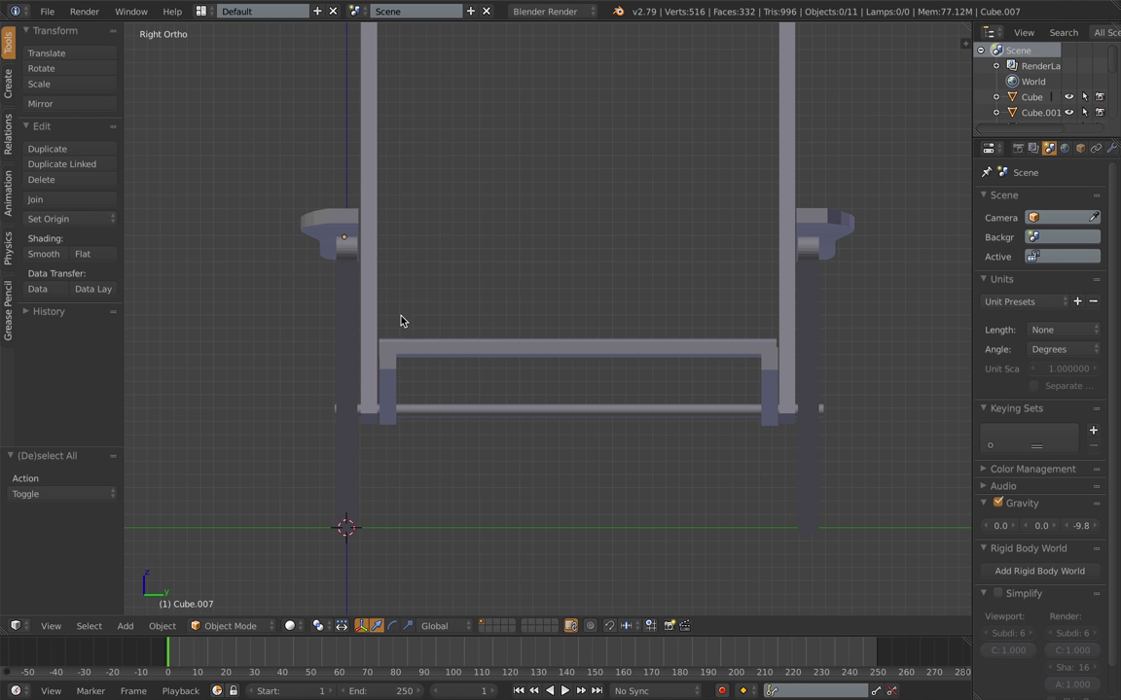
{"action": "right_click", "coordinate": [349, 219]}
{"action": "right_click", "coordinate": [348, 280], "text": "shift"}
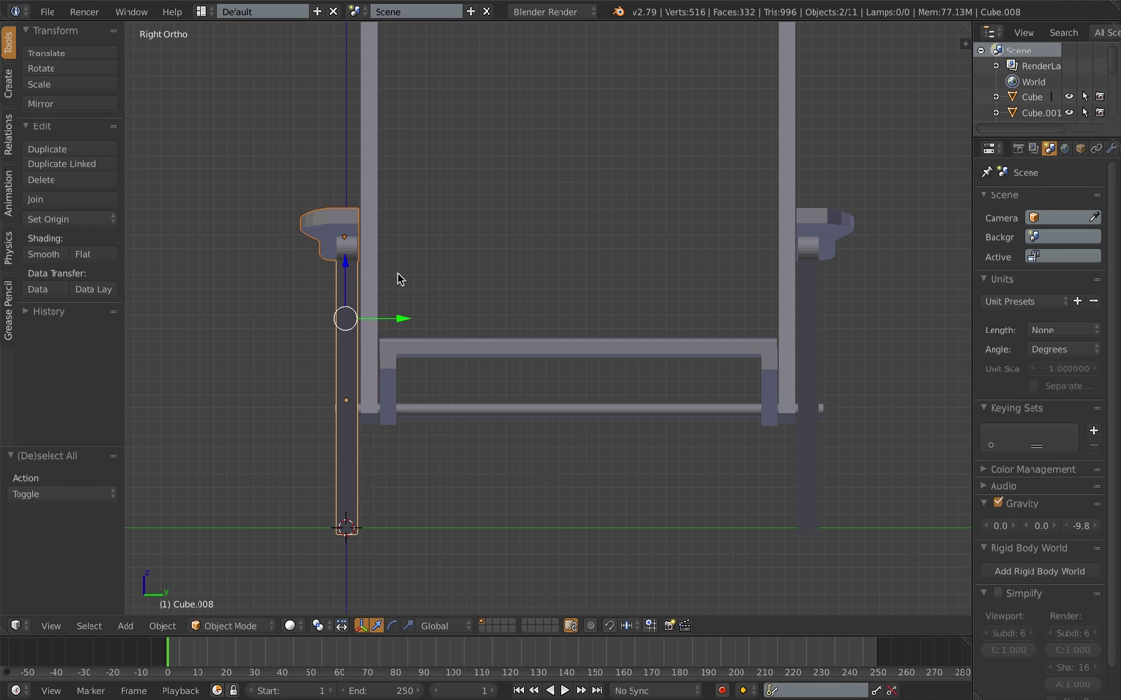
{"action": "left_click_drag", "start_coordinate": [401, 318], "coordinate": [404, 319]}
{"action": "key", "text": "a"}
Step: Pull the crossbar rod's end face beside the duplicated leg slightly inward along Y and return to Object Mode
{"action": "right_click", "coordinate": [714, 414]}
{"action": "key", "text": "Tab"}
{"action": "middle_click_drag", "start_coordinate": [715, 419], "coordinate": [559, 449]}
{"action": "right_click", "coordinate": [757, 427]}
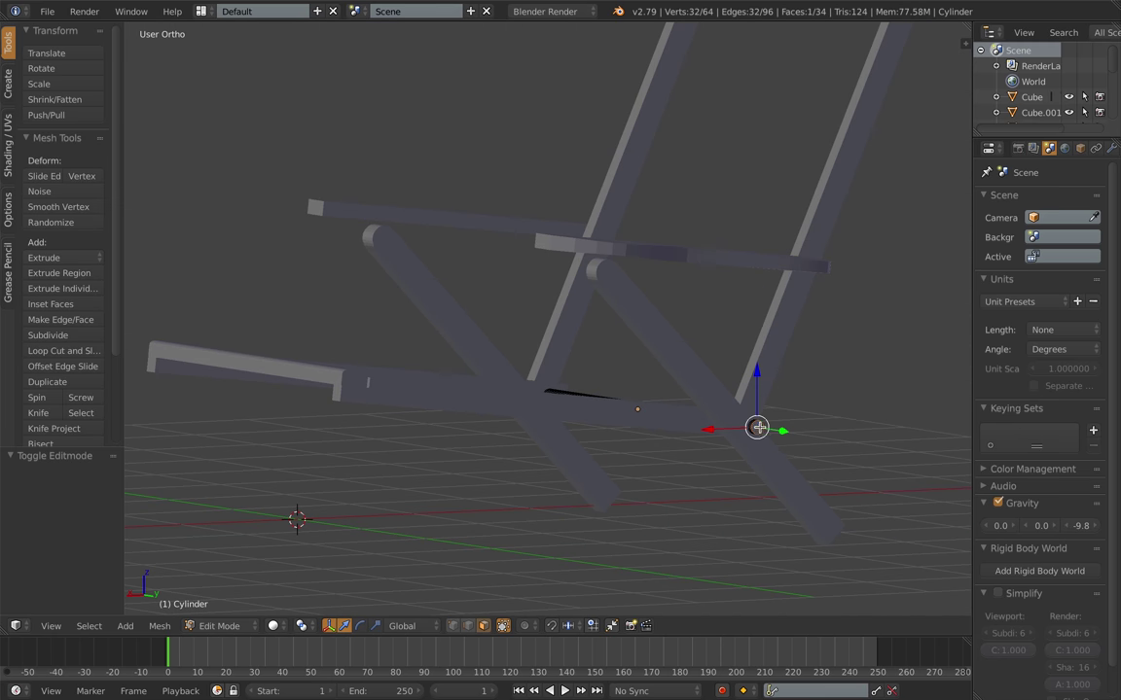
{"action": "key", "text": "KP_3"}
{"action": "left_click_drag", "start_coordinate": [880, 412], "coordinate": [877, 410]}
{"action": "middle_click_drag", "start_coordinate": [664, 435], "coordinate": [533, 448]}
{"action": "key", "text": "Tab"}
Step: Hide every chair part except a single diagonal leg
{"action": "key", "text": "a"}
{"action": "right_click", "coordinate": [479, 386], "text": "shift"}
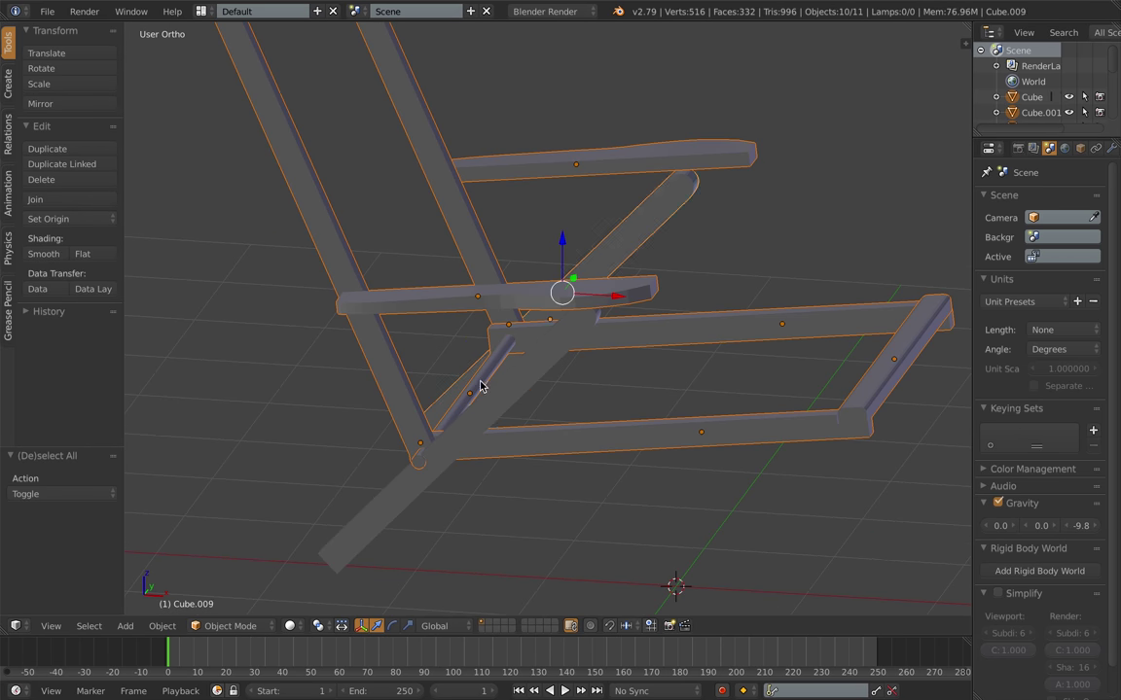
{"action": "key", "text": "a"}
{"action": "middle_click_drag", "start_coordinate": [479, 386], "coordinate": [522, 419]}
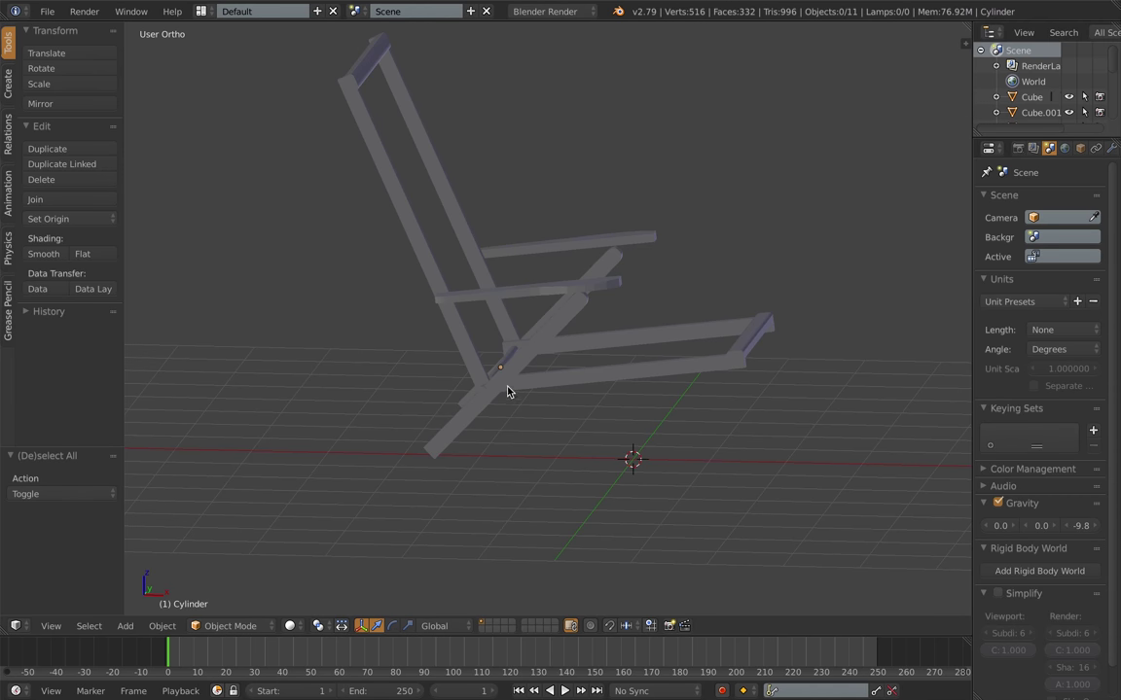
{"action": "right_click", "coordinate": [508, 387]}
{"action": "middle_click_drag", "start_coordinate": [508, 387], "coordinate": [641, 408]}
{"action": "key", "text": "KP_3"}
{"action": "key", "text": "a"}
{"action": "right_click", "coordinate": [403, 359]}
{"action": "key", "text": "a"}
{"action": "scroll", "coordinate": [453, 351], "scroll_direction": "down", "scroll_amount": 2}
{"action": "key", "text": "a"}
{"action": "right_click", "coordinate": [434, 405], "text": "shift"}
{"action": "key", "text": "h"}
Step: Add a cube, raise it onto the ground line in front view, and scale it to 0.095 along X
{"action": "key", "text": "shift+a"}
{"action": "left_click", "coordinate": [701, 422]}
{"action": "key", "text": "KP_1"}
{"action": "left_click_drag", "start_coordinate": [648, 382], "coordinate": [654, 305]}
{"action": "key", "text": "s"}
{"action": "key", "text": "x"}
{"action": "left_click", "coordinate": [656, 369]}
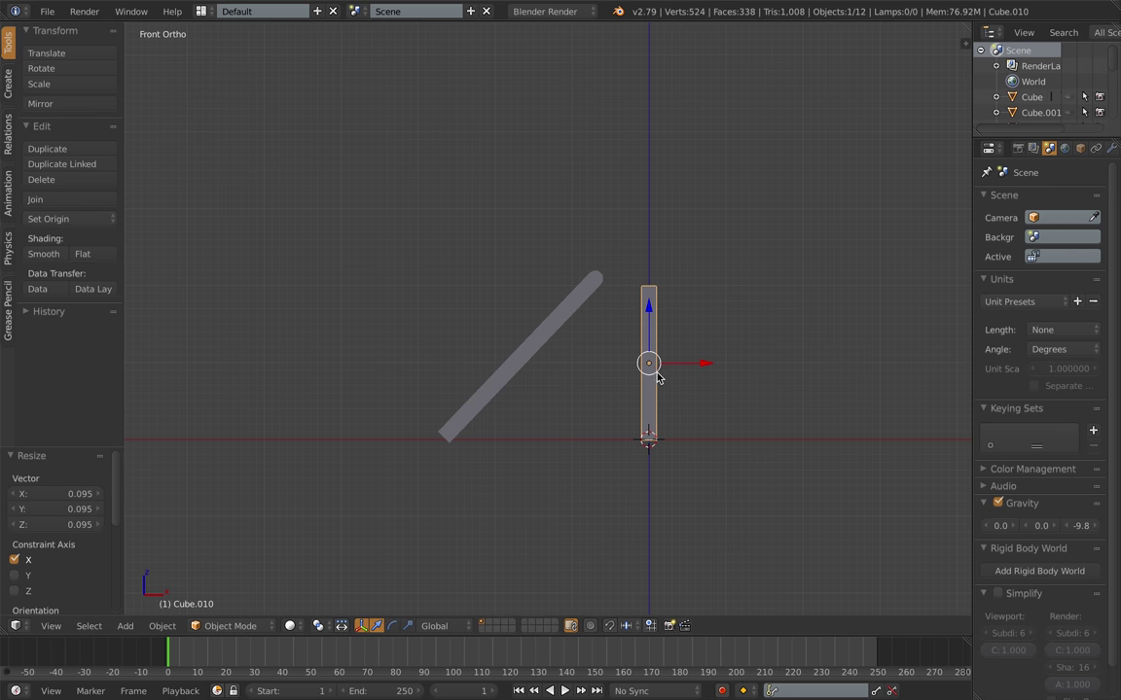
Step: Scale the new bar along Y in side view to match the thickness of the diagonal leg
{"action": "key", "text": "KP_3"}
{"action": "key", "text": "s"}
{"action": "key", "text": "y"}
{"action": "left_click", "coordinate": [444, 355]}
{"action": "middle_click_drag", "start_coordinate": [444, 357], "coordinate": [605, 422]}
{"action": "key", "text": "KP_3"}
{"action": "key", "text": "s"}
{"action": "key", "text": "y"}
{"action": "left_click", "coordinate": [541, 425]}
Step: In front view, scale the new bar by 1.088 along X and 1.337 along Z
{"action": "key", "text": "KP_1"}
{"action": "key", "text": "s"}
{"action": "key", "text": "x"}
{"action": "left_click", "coordinate": [649, 440]}
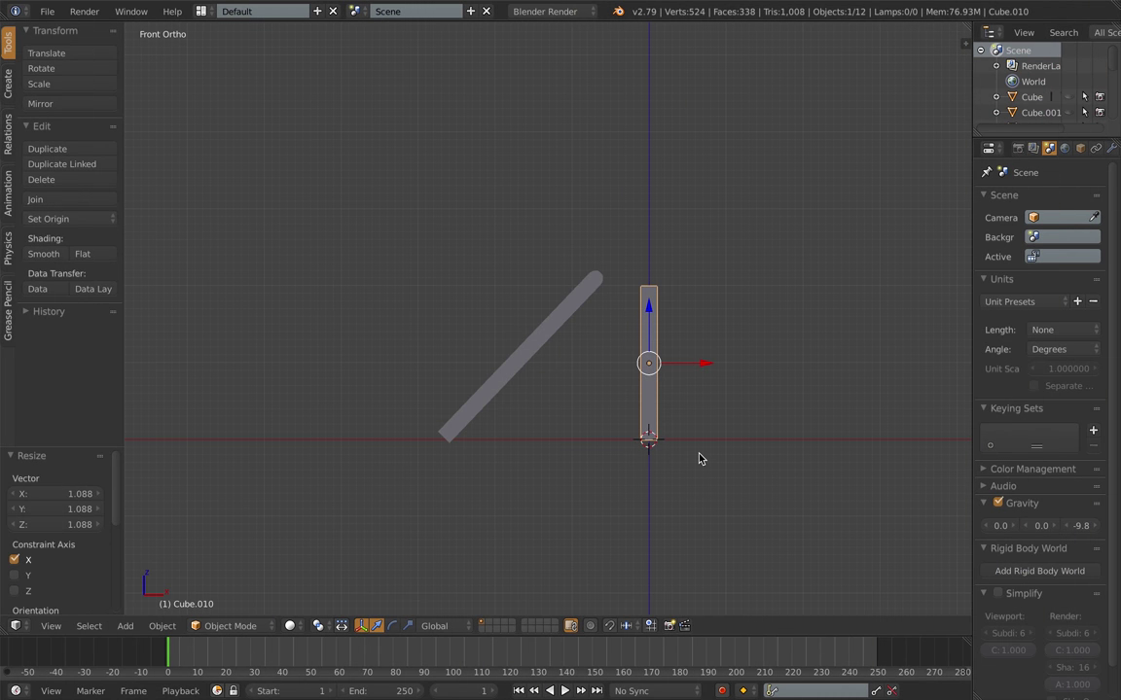
{"action": "scroll", "coordinate": [711, 445], "scroll_direction": "down", "scroll_amount": 1}
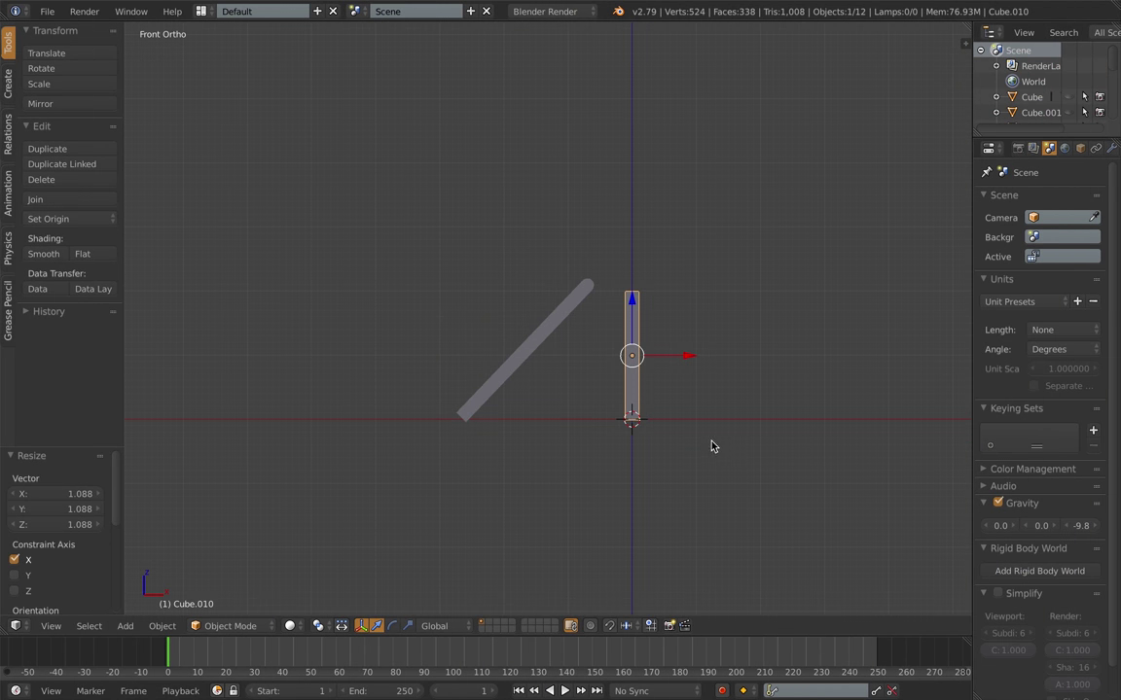
{"action": "key", "text": "s"}
{"action": "key", "text": "z"}
{"action": "left_click", "coordinate": [727, 464]}
Step: Try tilting the bar about -46° around Y and shifting it along X toward the leg's top, then undo it
{"action": "key", "text": "r"}
{"action": "key", "text": "y"}
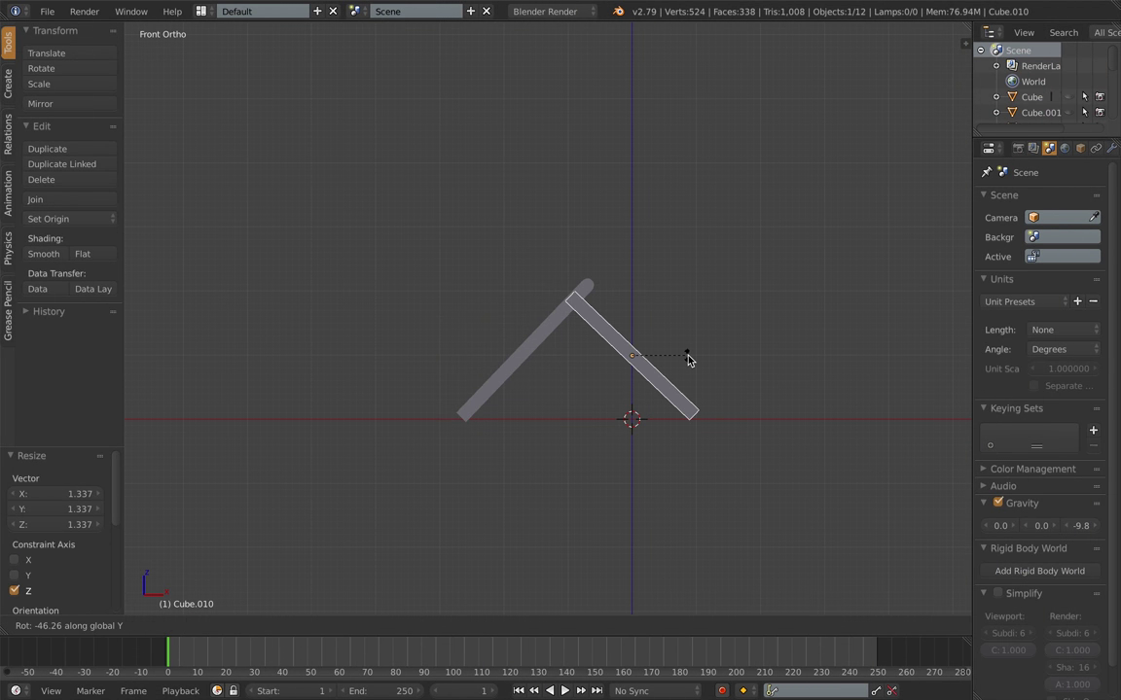
{"action": "left_click", "coordinate": [689, 357]}
{"action": "key", "text": "g"}
{"action": "key", "text": "x"}
{"action": "left_click", "coordinate": [720, 365]}
{"action": "key", "text": "g"}
{"action": "key", "text": "x"}
{"action": "left_click", "coordinate": [719, 358]}
{"action": "key", "text": "ctrl+z"}
{"action": "key", "text": "ctrl+z"}
{"action": "key", "text": "ctrl+z"}
Step: Try rotating the bar -50.1° around Y and moving it 0.510 along X beside the leg's tip, then undo it
{"action": "key", "text": "s"}
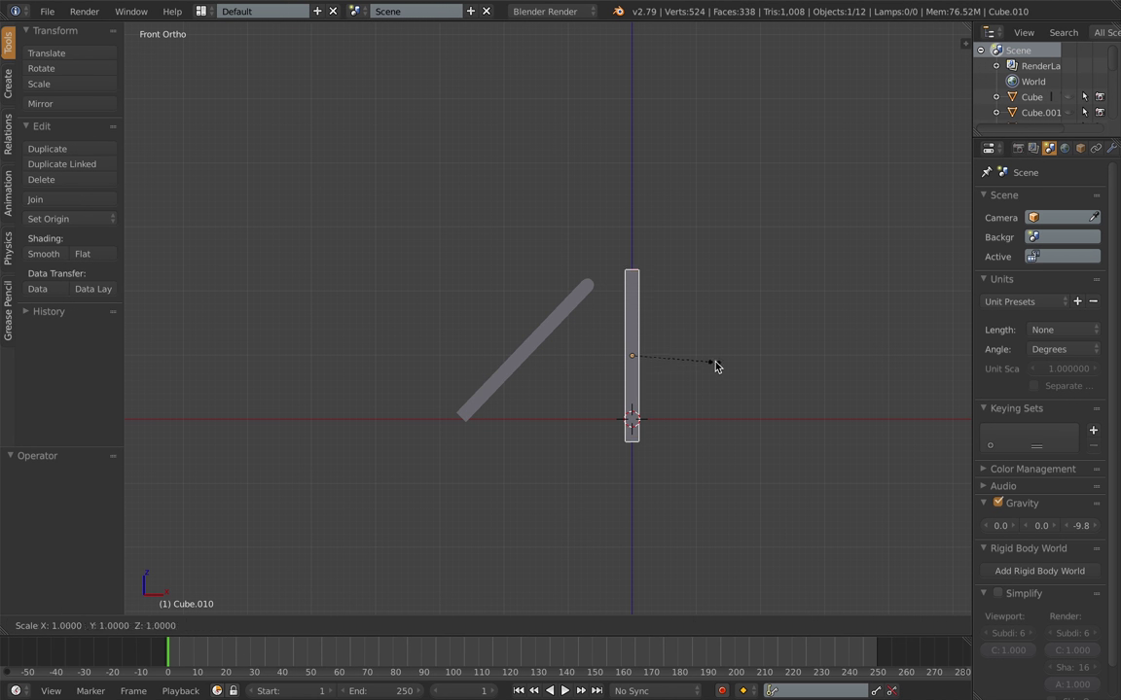
{"action": "key", "text": "z"}
{"action": "left_click", "coordinate": [718, 357]}
{"action": "key", "text": "r"}
{"action": "key", "text": "y"}
{"action": "left_click", "coordinate": [692, 348]}
{"action": "key", "text": "g"}
{"action": "key", "text": "x"}
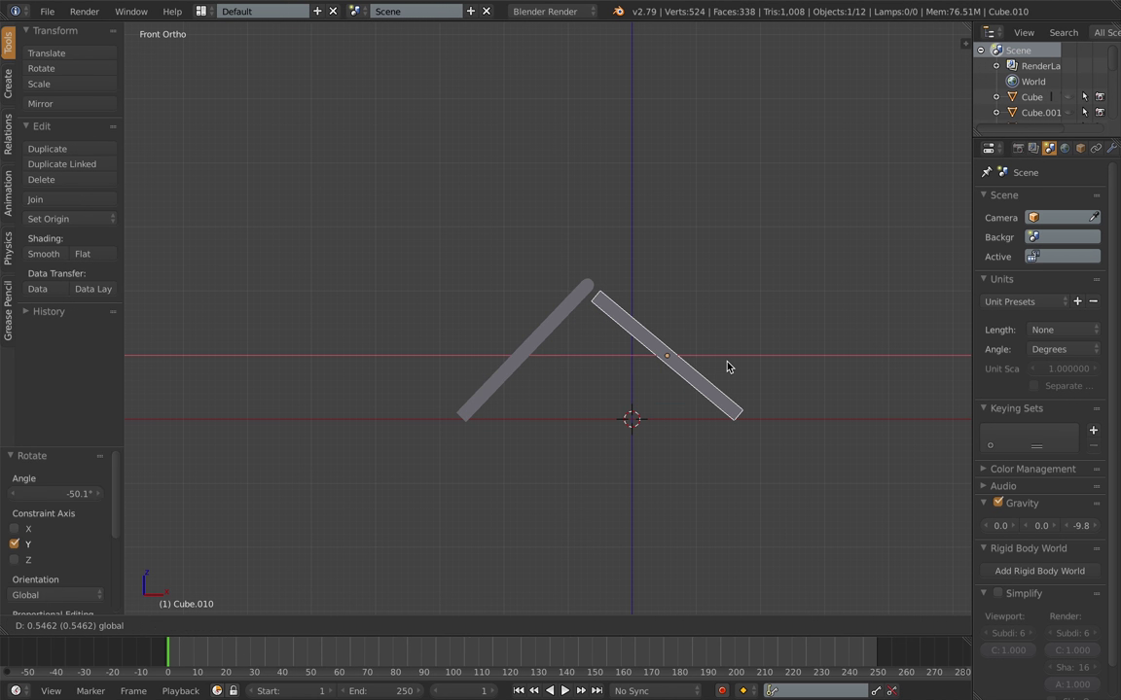
{"action": "left_click", "coordinate": [725, 358]}
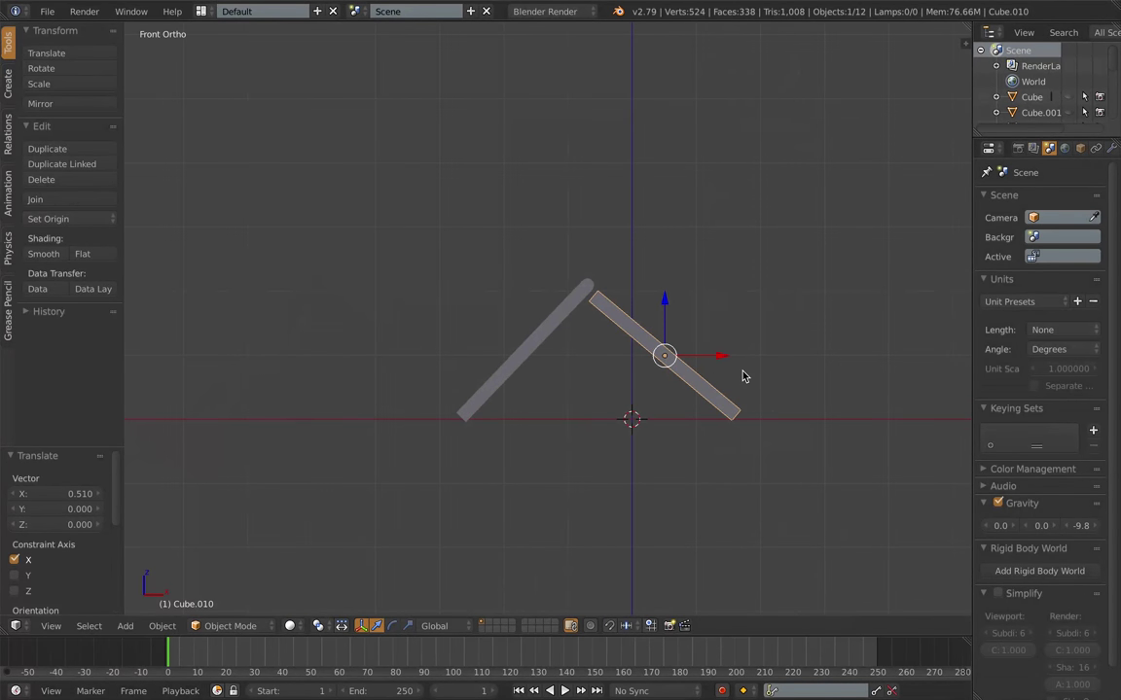
{"action": "key", "text": "ctrl+z"}
{"action": "key", "text": "ctrl+z"}
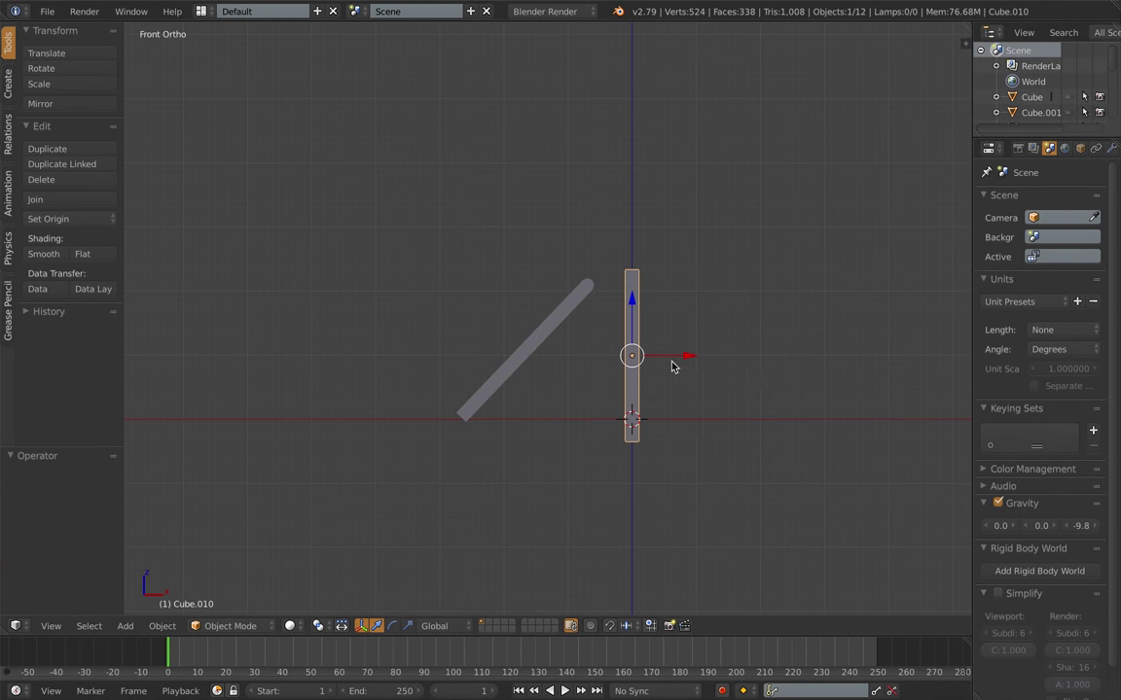
{"action": "key", "text": "r"}
{"action": "key", "text": "y"}
{"action": "right_click", "coordinate": [678, 340]}
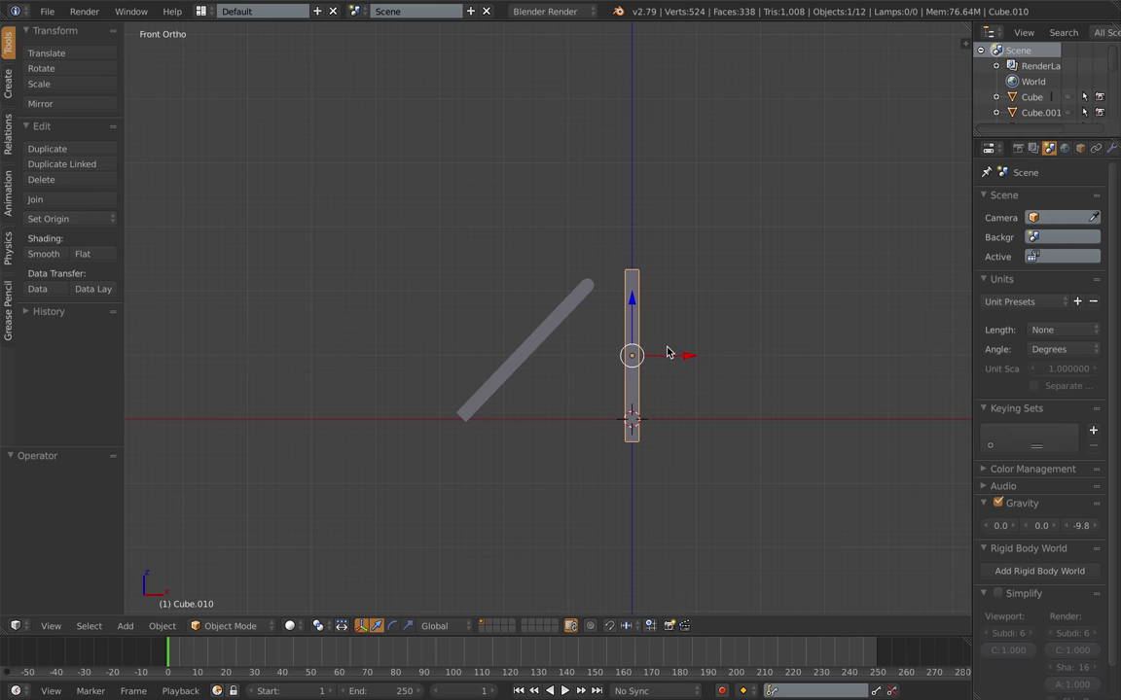
Step: Reveal all hidden chair parts and keep the upright bar selected
{"action": "key", "text": "alt+h"}
{"action": "right_click", "coordinate": [632, 377]}
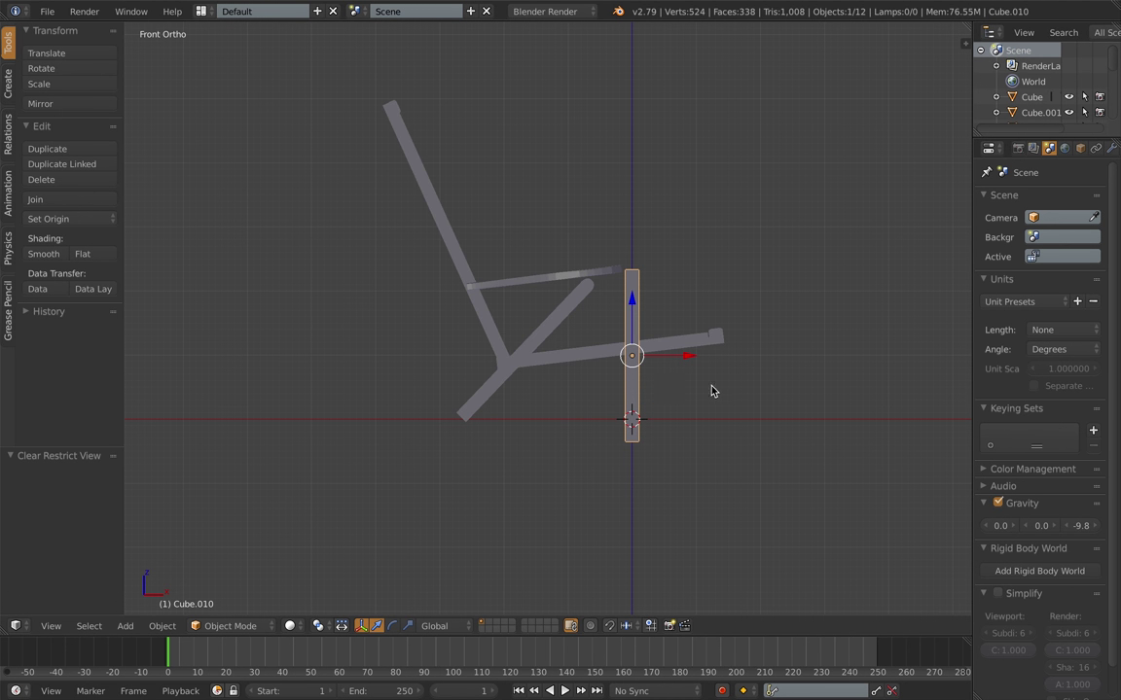
Step: Try tilting the bar around Y and shifting it along X against the full chair, then undo both changes
{"action": "key", "text": "r"}
{"action": "key", "text": "y"}
{"action": "left_click", "coordinate": [664, 344]}
{"action": "key", "text": "g"}
{"action": "key", "text": "x"}
{"action": "left_click", "coordinate": [711, 364]}
{"action": "key", "text": "ctrl+z"}
{"action": "key", "text": "ctrl+z"}
Step: Lengthen the upright bar by scaling it 1.145 along Z
{"action": "key", "text": "s"}
{"action": "key", "text": "z"}
{"action": "left_click", "coordinate": [726, 372]}
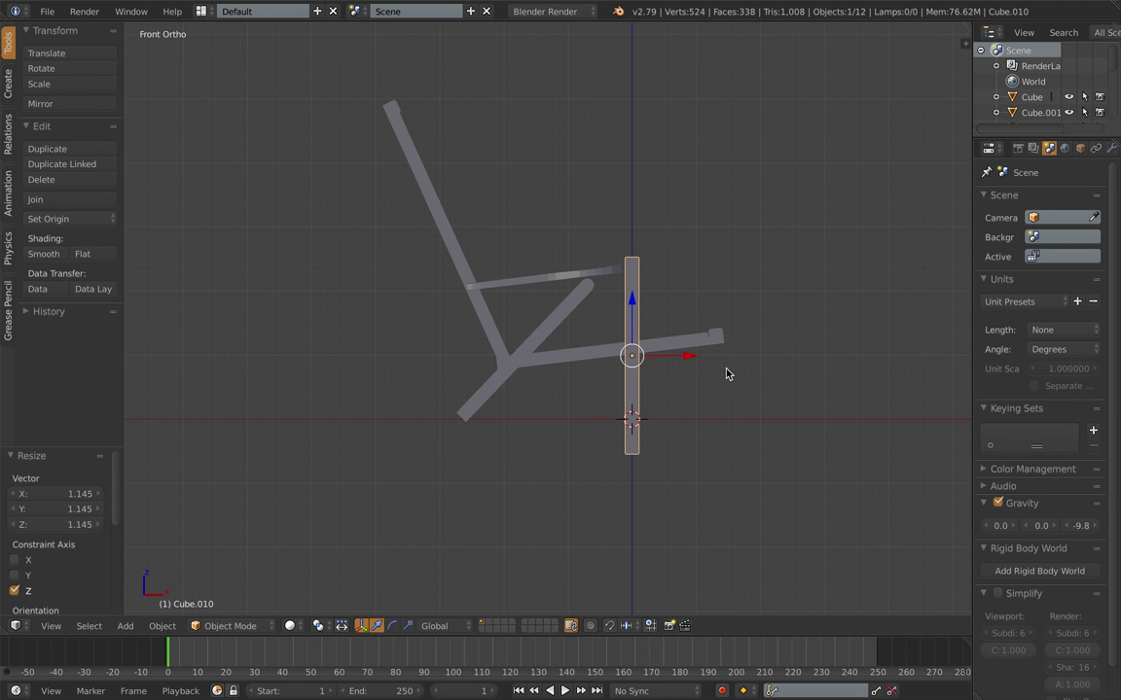
Step: Rotate the upright bar -43.4° around Y and move it about 0.25 along X toward the rear leg's upper tip
{"action": "key", "text": "r"}
{"action": "key", "text": "y"}
{"action": "left_click", "coordinate": [666, 339]}
{"action": "right_click", "coordinate": [678, 352]}
{"action": "key", "text": "g"}
{"action": "right_click", "coordinate": [700, 361]}
{"action": "right_click", "coordinate": [669, 384]}
{"action": "key", "text": "g"}
{"action": "key", "text": "x"}
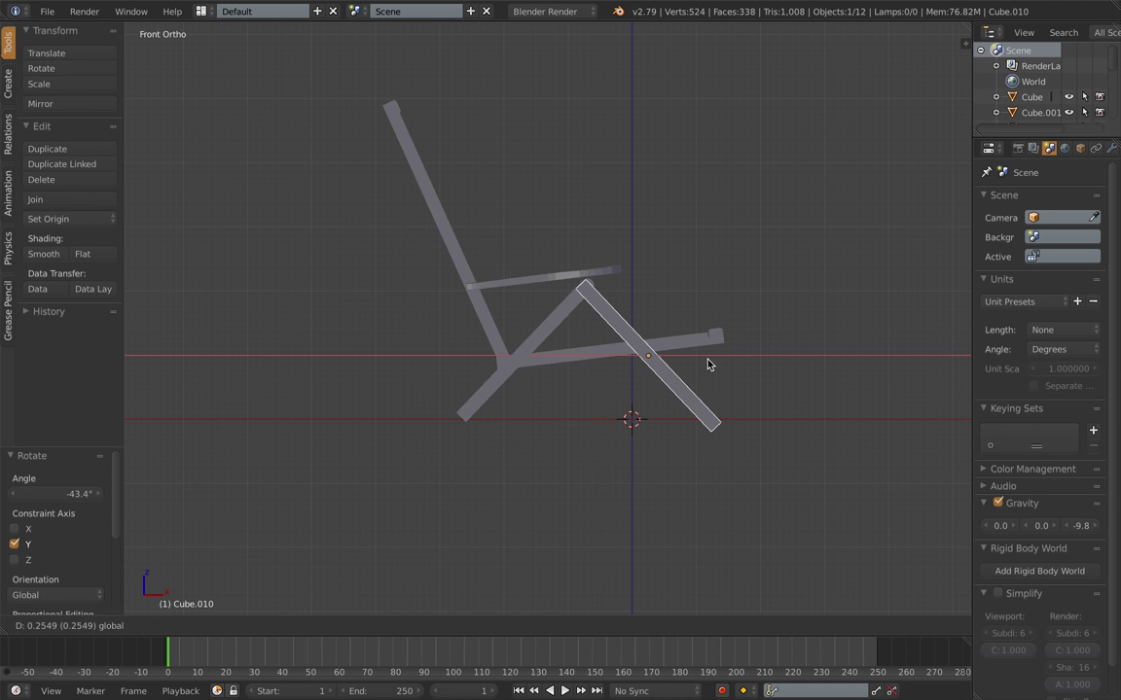
{"action": "left_click", "coordinate": [710, 367]}
Step: Raise the tilted front leg along Z in two moves of 0.012 and 0.033 toward the rear leg's rounded tip
{"action": "scroll", "coordinate": [653, 305], "scroll_direction": "up", "scroll_amount": 3}
{"action": "key", "text": "g"}
{"action": "key", "text": "z"}
{"action": "left_click", "coordinate": [653, 306]}
{"action": "scroll", "coordinate": [652, 305], "scroll_direction": "up", "scroll_amount": 3}
{"action": "middle_click_drag", "start_coordinate": [652, 305], "coordinate": [733, 298]}
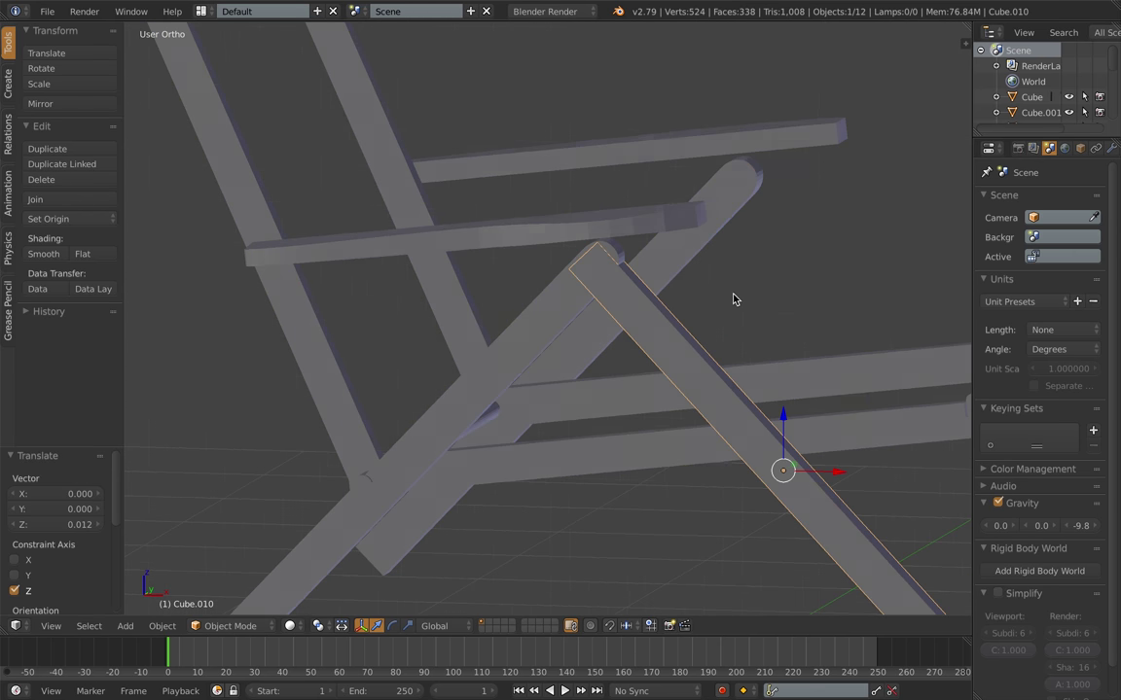
{"action": "key", "text": "KP_1"}
{"action": "middle_click_drag", "start_coordinate": [809, 320], "coordinate": [728, 316], "text": "shift"}
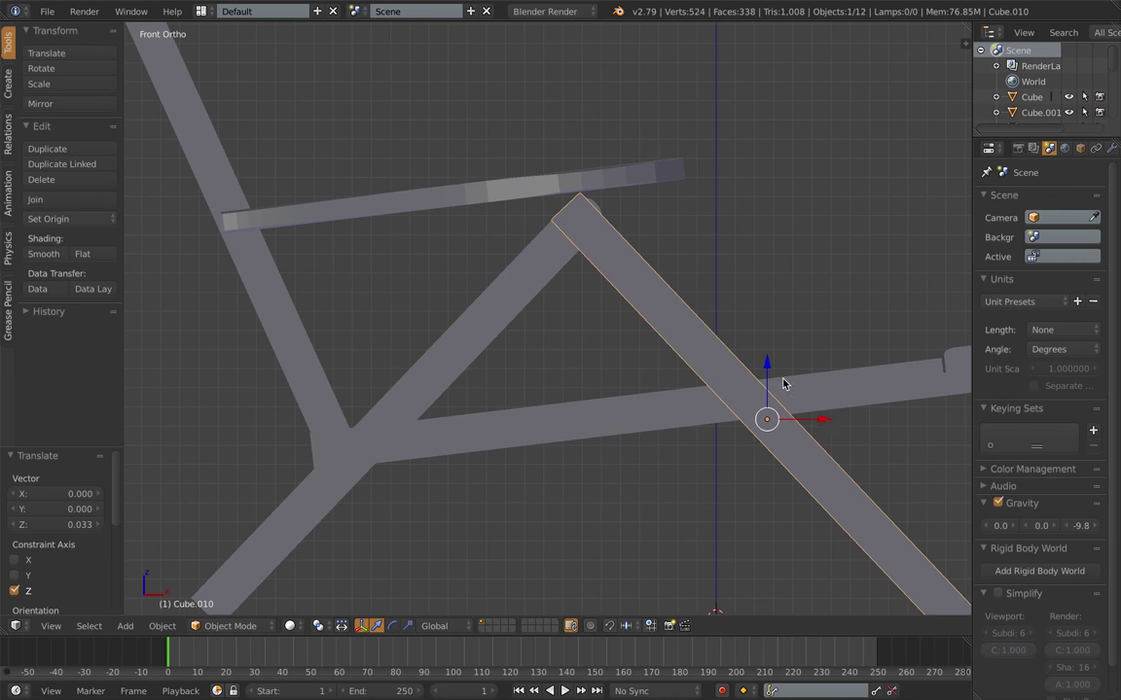
Step: Fine-tune the front leg along X and Z so its upper end covers the rear leg's rounded tip
{"action": "key", "text": "g"}
{"action": "key", "text": "x"}
{"action": "left_click", "coordinate": [828, 420]}
{"action": "key", "text": "g"}
{"action": "key", "text": "z"}
{"action": "left_click", "coordinate": [770, 366]}
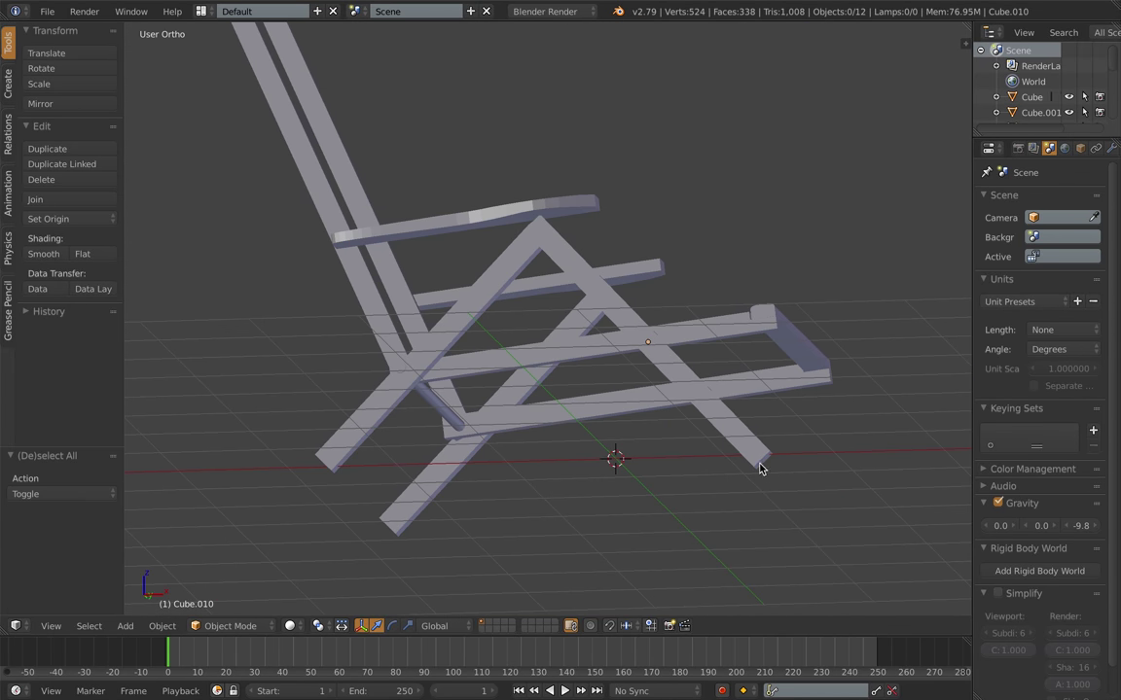
Step: Move the front leg's lower end face in the XZ plane, about 0.067 along X and 0.117 along Z, to ground level
{"action": "key", "text": "Tab"}
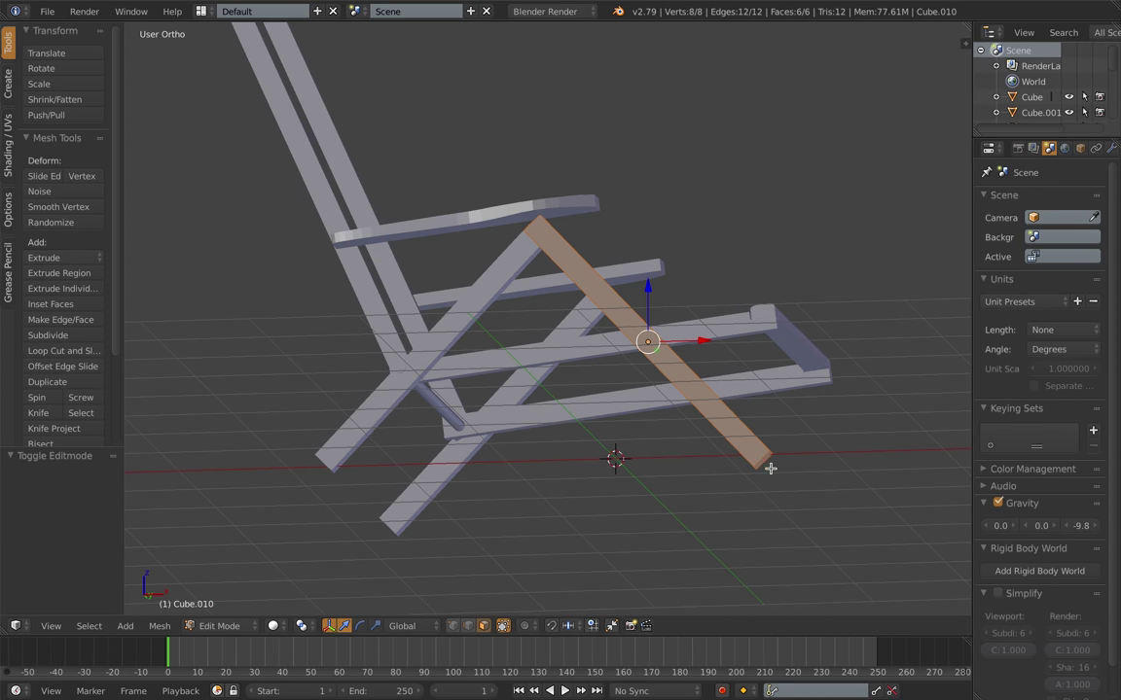
{"action": "right_click", "coordinate": [763, 458]}
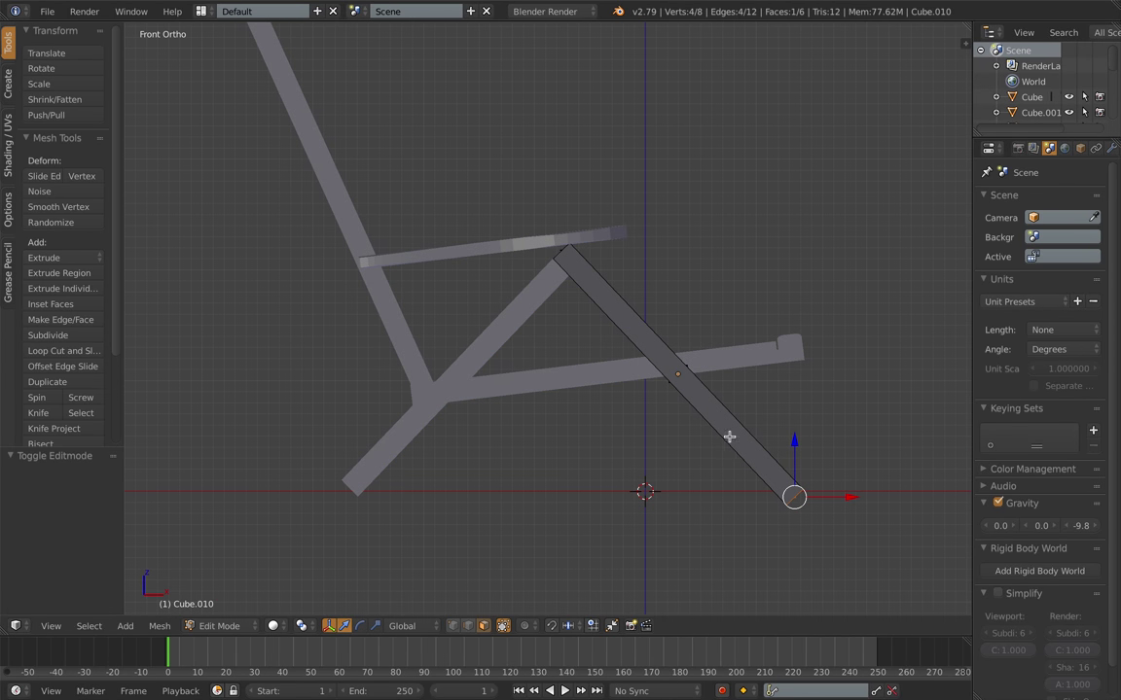
{"action": "key", "text": "g"}
{"action": "key", "text": "shift+y"}
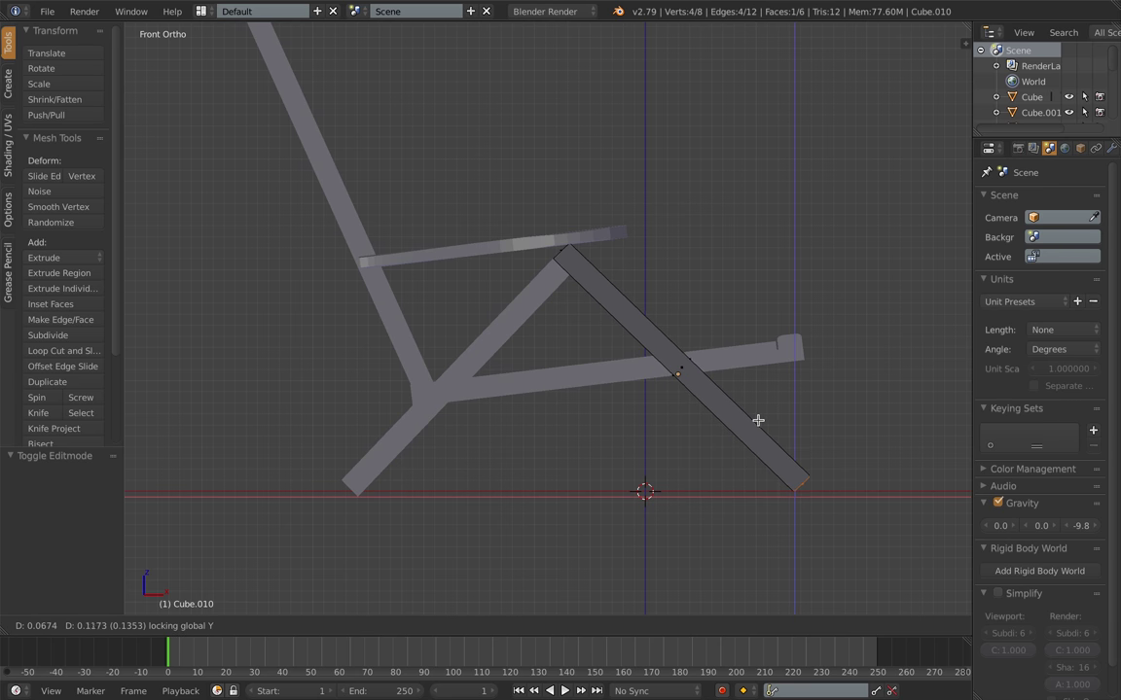
{"action": "left_click", "coordinate": [758, 420]}
{"action": "key", "text": "a"}
{"action": "mouse_move", "coordinate": [730, 431]}
{"action": "middle_mouse_down"}
{"action": "mouse_move", "coordinate": [721, 425]}
{"action": "mouse_move", "coordinate": [733, 438]}
{"action": "middle_mouse_up"}
{"action": "key", "text": "Tab"}
{"action": "scroll", "coordinate": [804, 447], "scroll_direction": "up", "scroll_amount": 1}
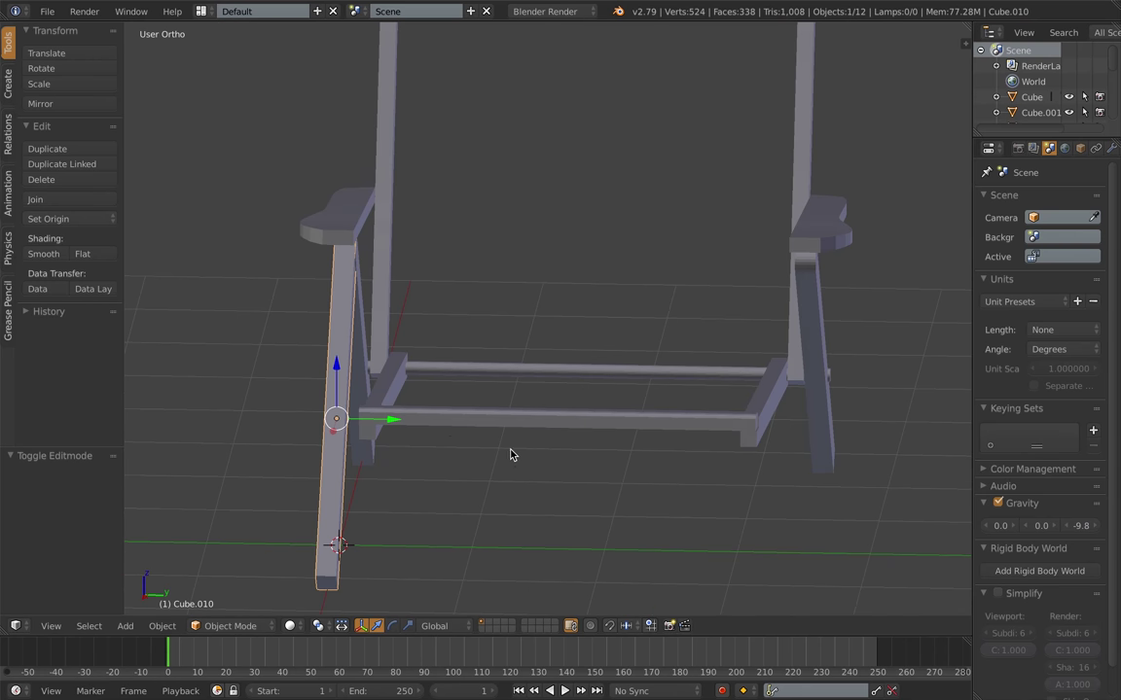
Step: Move the front leg -0.146 along Y so it sits on the outer side of the rear leg
{"action": "key", "text": "KP_3"}
{"action": "key", "text": "g"}
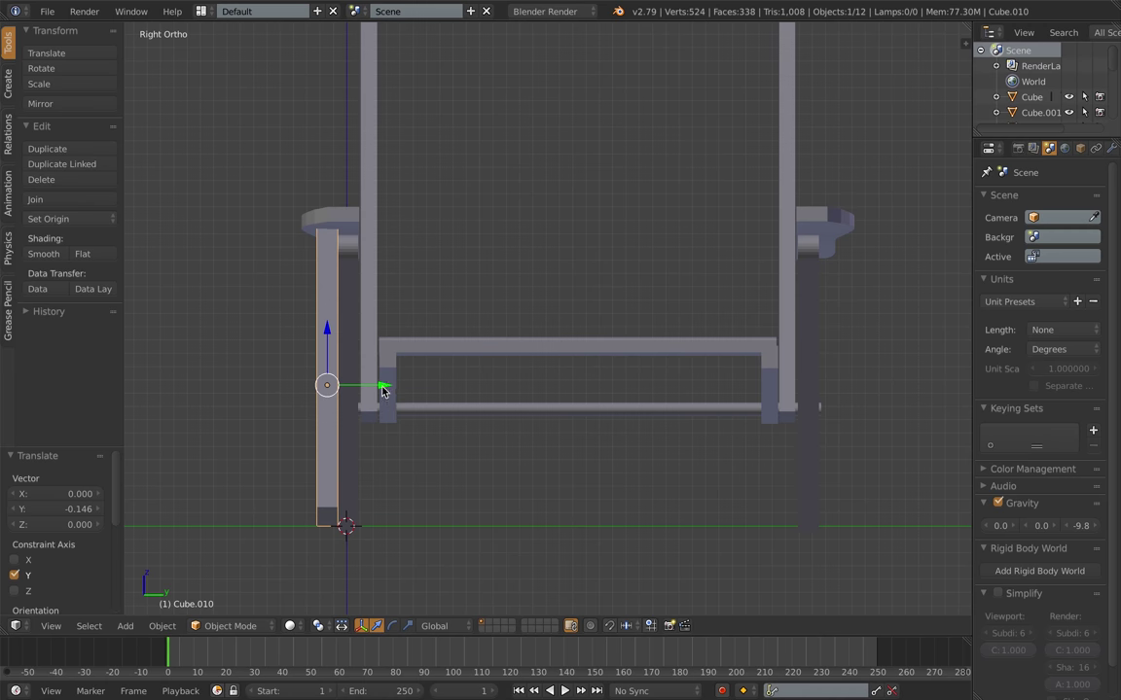
Step: Move the front leg 0.310 along Y in line with the back post and scale it along Y to 0.8
{"action": "left_click_drag", "start_coordinate": [384, 405], "coordinate": [423, 404]}
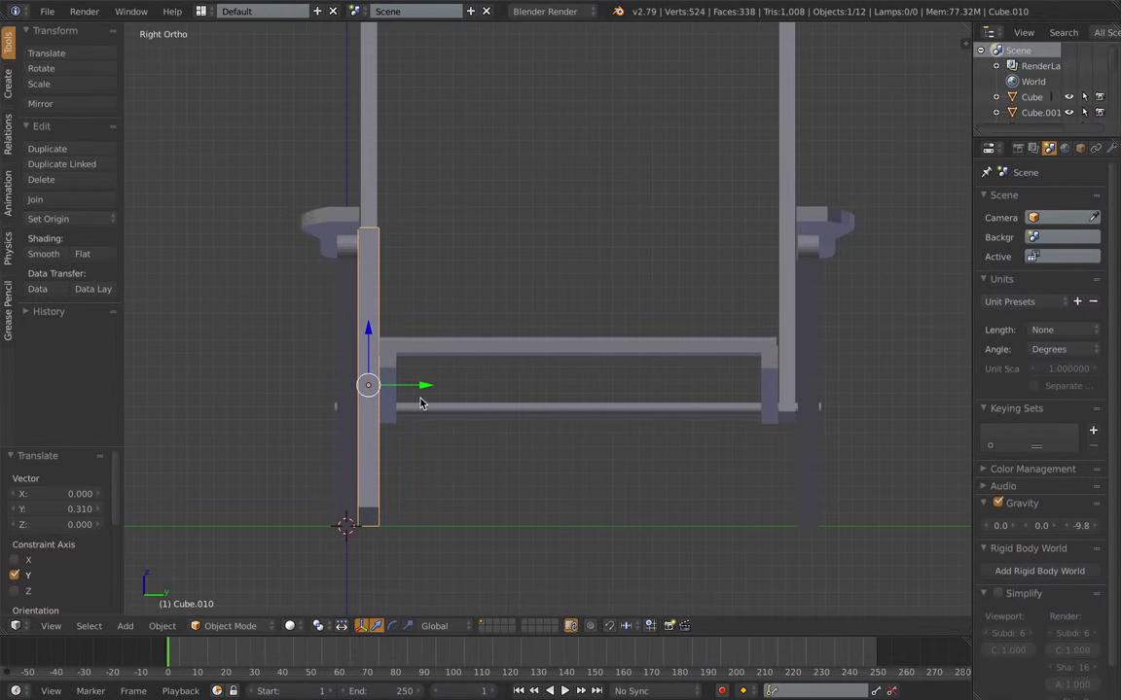
{"action": "middle_click_drag", "start_coordinate": [425, 400], "coordinate": [437, 412]}
{"action": "key", "text": "KP_3"}
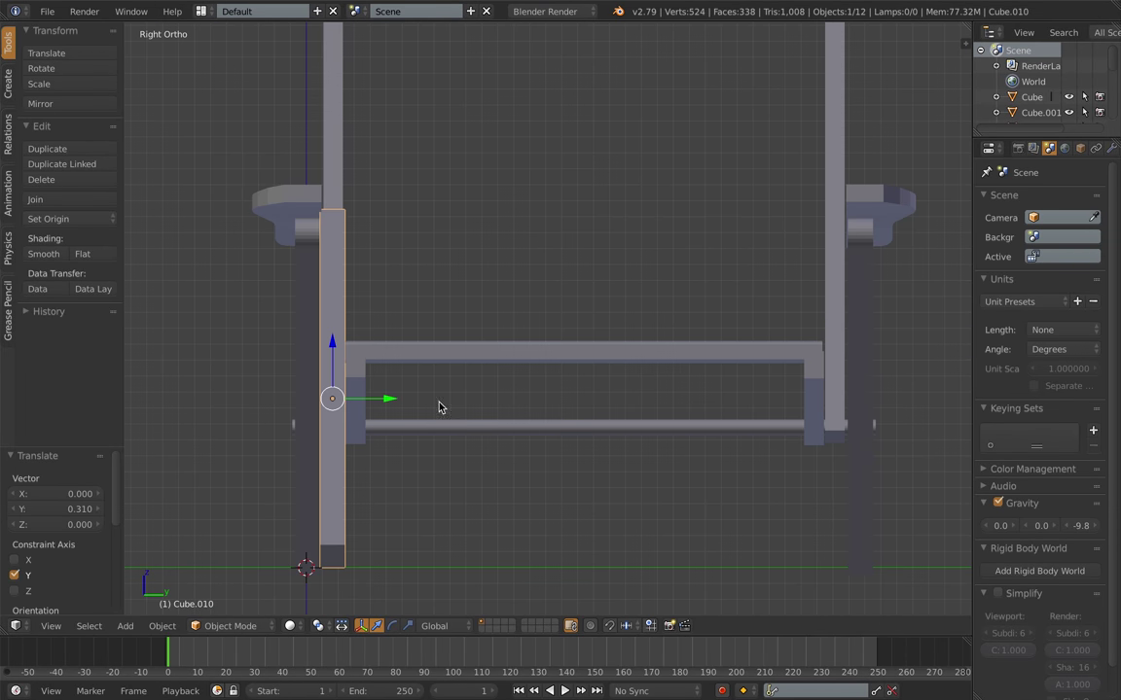
{"action": "key", "text": "s"}
{"action": "key", "text": "y"}
{"action": "left_click", "coordinate": [458, 424]}
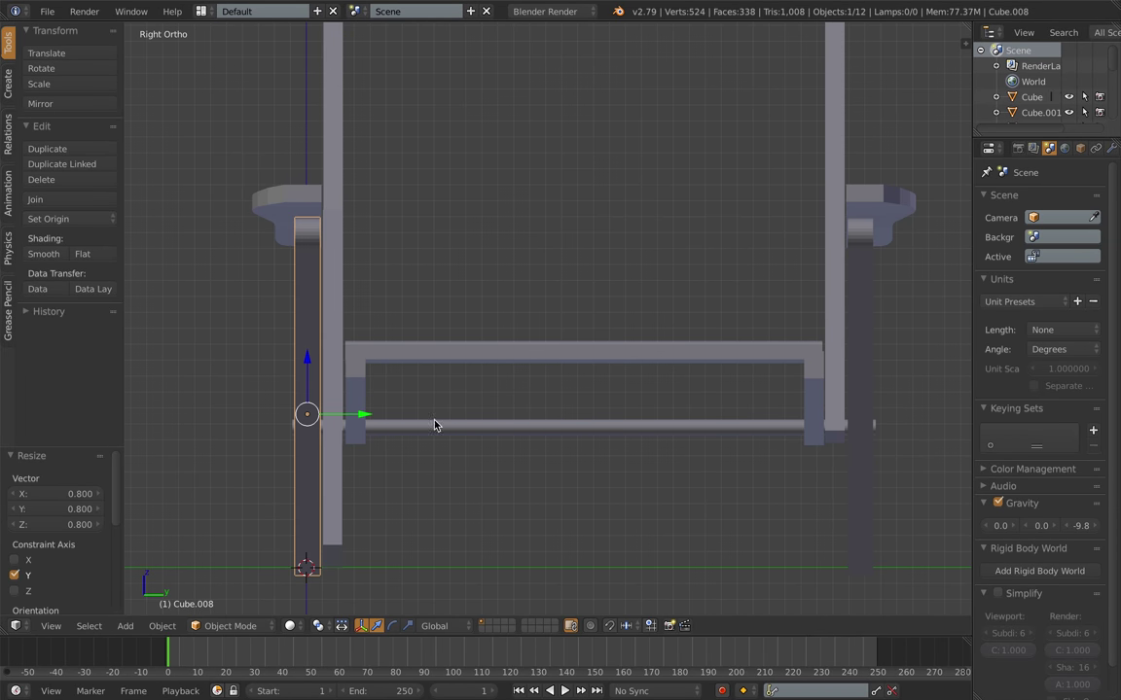
Step: Scale the rear leg near the origin along Y to about 0.88
{"action": "key", "text": "s"}
{"action": "key", "text": "y"}
{"action": "left_click", "coordinate": [338, 473]}
Step: Delete the rear leg on the +Y side of the chair
{"action": "right_click", "coordinate": [860, 534]}
{"action": "key", "text": "x"}
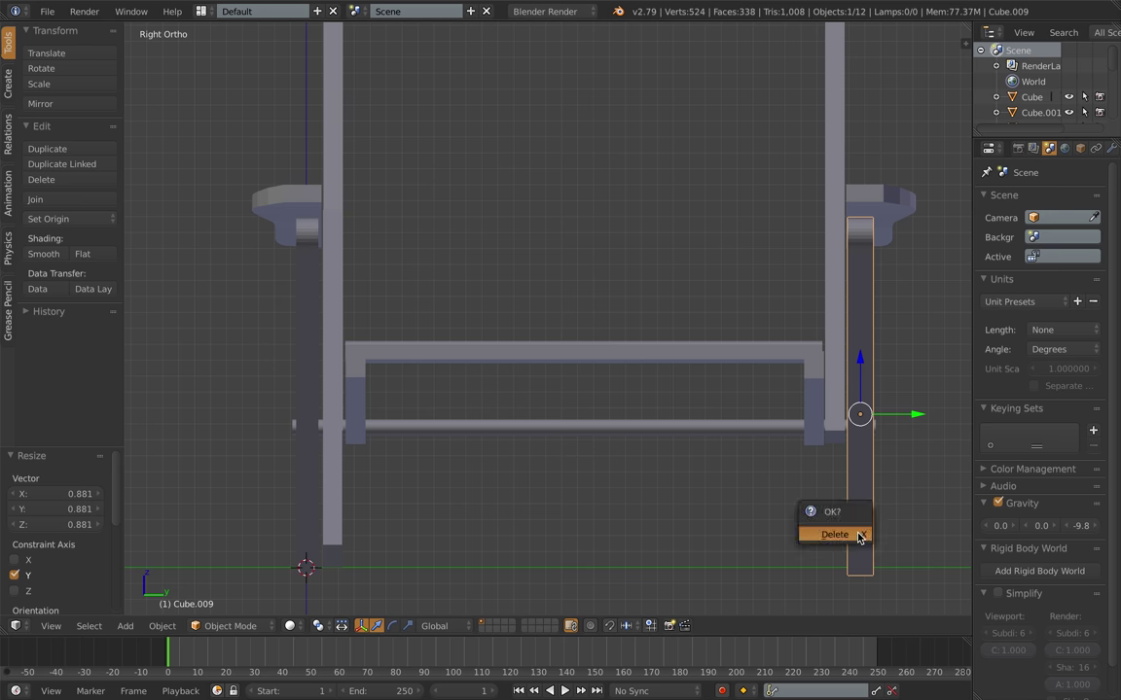
{"action": "left_click", "coordinate": [862, 534]}
Step: Nudge the front leg about 0.03 in the negative Y direction to line it up with the back post
{"action": "middle_click_drag", "start_coordinate": [551, 472], "coordinate": [411, 460]}
{"action": "key", "text": "KP_3"}
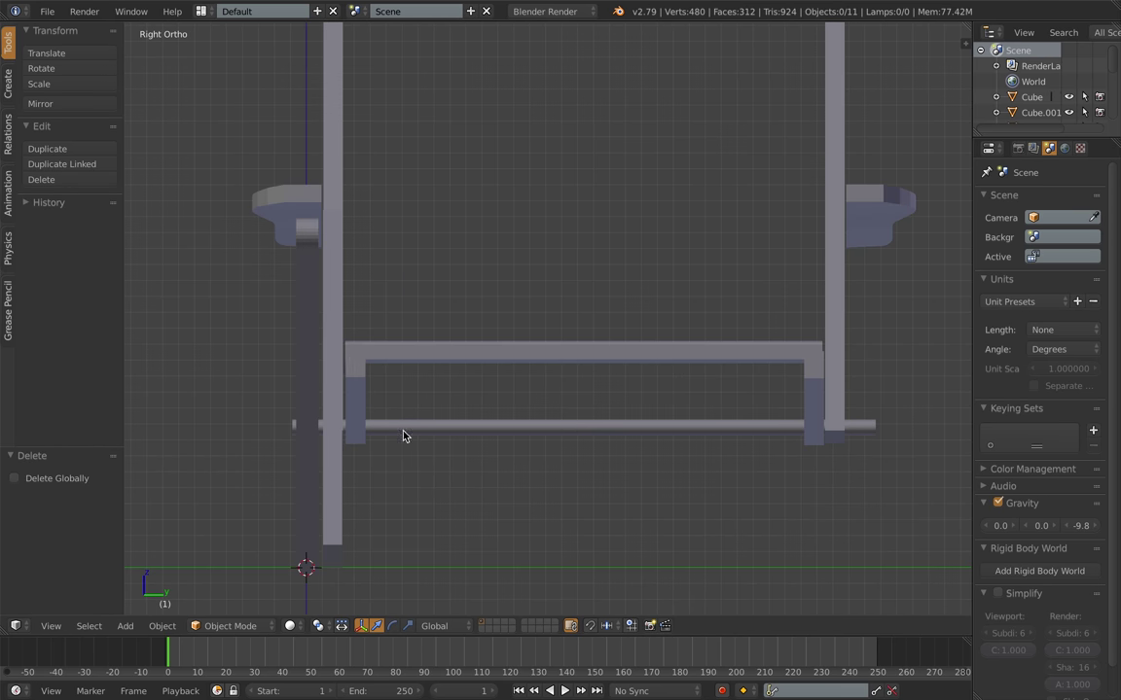
{"action": "right_click", "coordinate": [348, 343]}
{"action": "left_click_drag", "start_coordinate": [390, 401], "coordinate": [386, 401]}
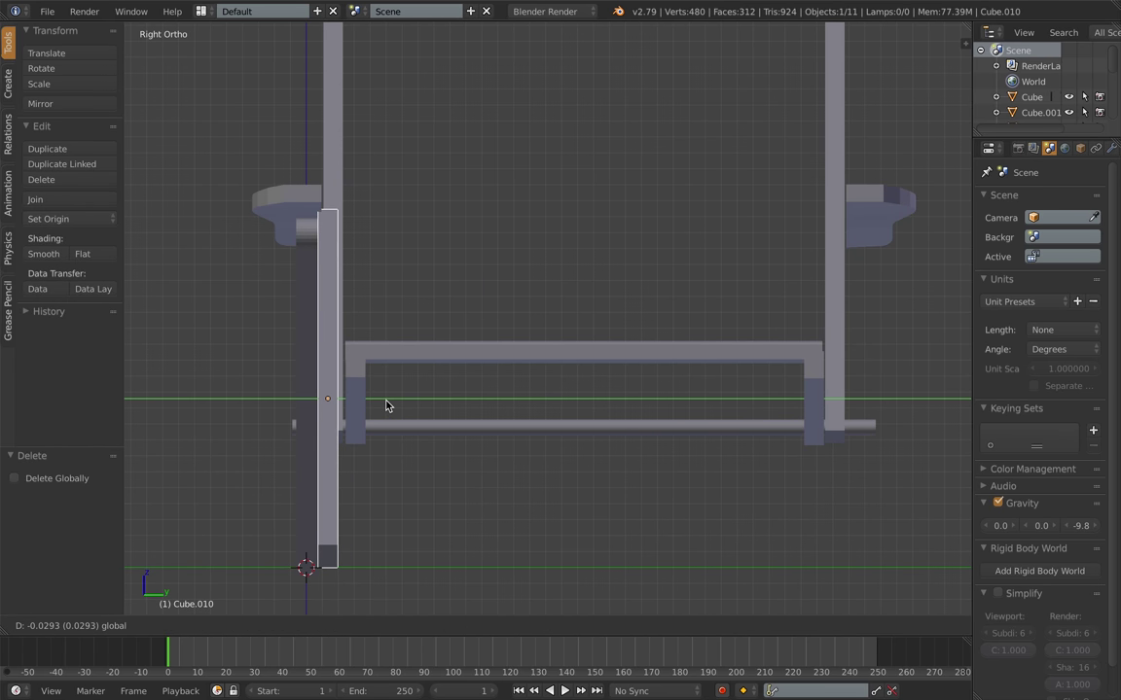
Step: Move the front leg's top end face with Y locked so that it meets the rear leg's top
{"action": "middle_click_drag", "start_coordinate": [386, 400], "coordinate": [319, 392]}
{"action": "key", "text": "Tab"}
{"action": "middle_click_drag", "start_coordinate": [391, 350], "coordinate": [550, 137]}
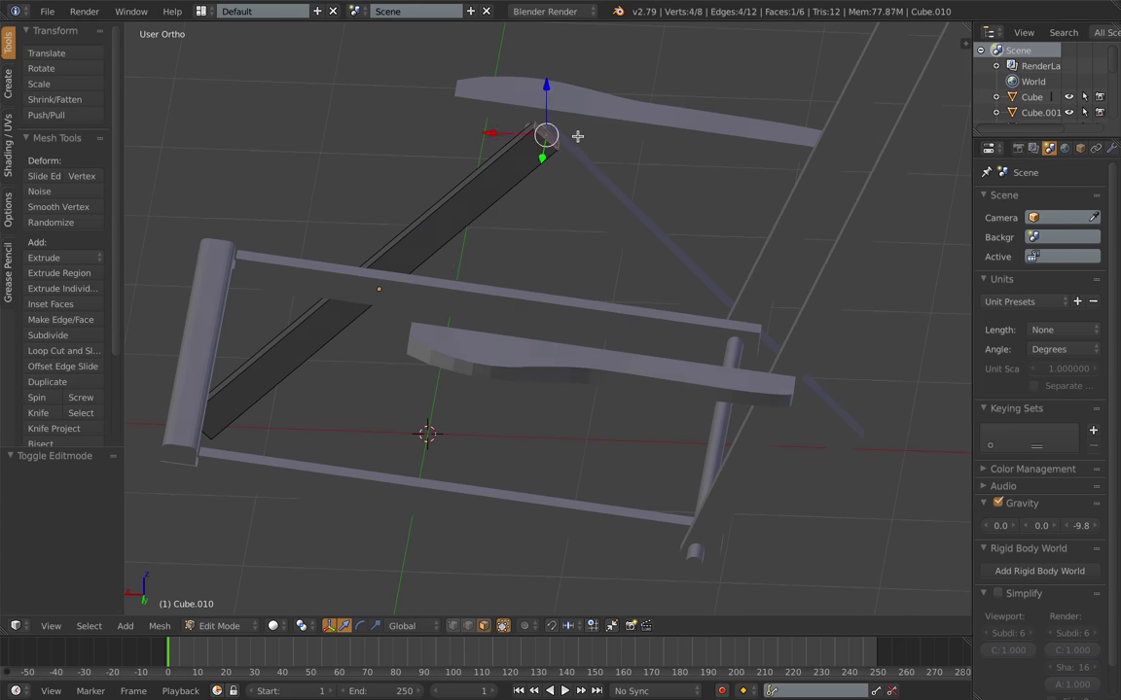
{"action": "key", "text": "KP_1"}
{"action": "key", "text": "ctrl+KP_1"}
{"action": "key", "text": "g"}
{"action": "key", "text": "shift+y"}
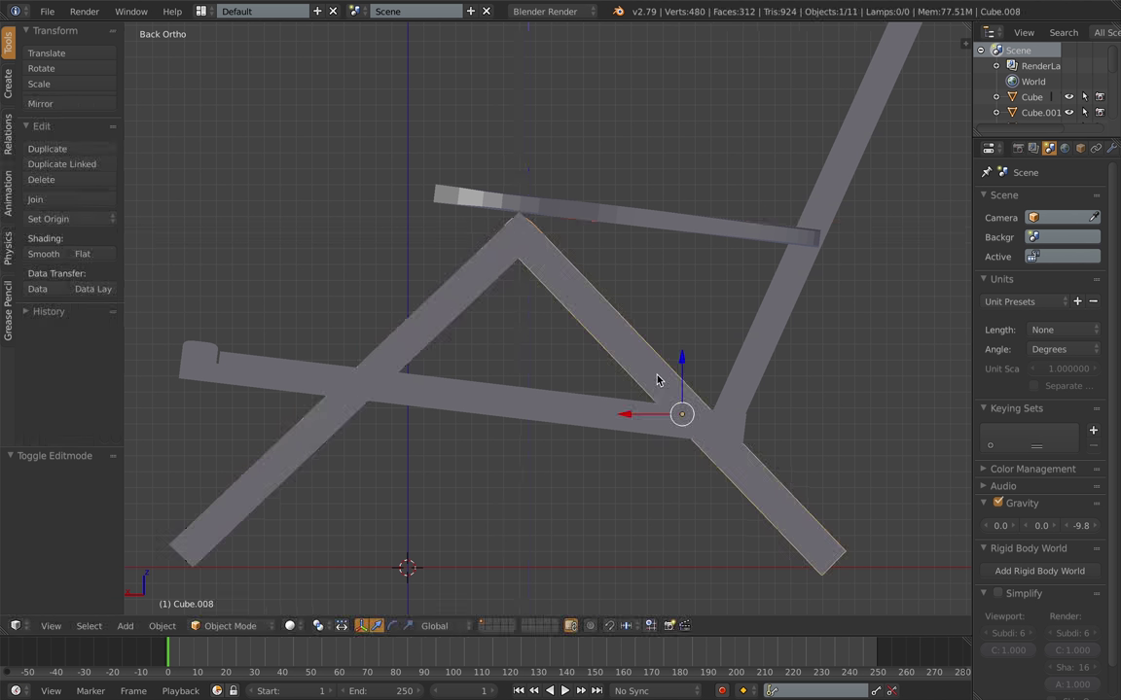
Step: Move the rear leg's bottom end face about 0.09 with Y locked to adjust the foot at ground level
{"action": "middle_click_drag", "start_coordinate": [658, 376], "coordinate": [370, 527]}
{"action": "key", "text": "KP_1"}
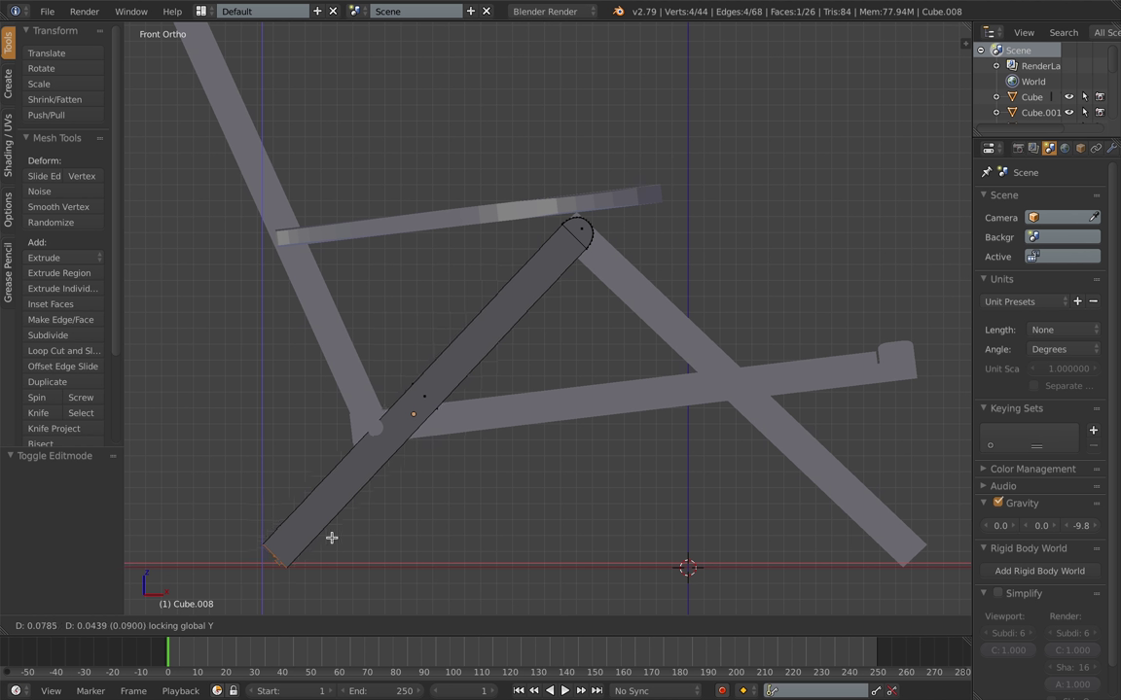
{"action": "left_click", "coordinate": [332, 540]}
{"action": "key", "text": "a"}
{"action": "key", "text": "Tab"}
{"action": "middle_click_drag", "start_coordinate": [350, 557], "coordinate": [407, 503]}
{"action": "key", "text": "KP_1"}
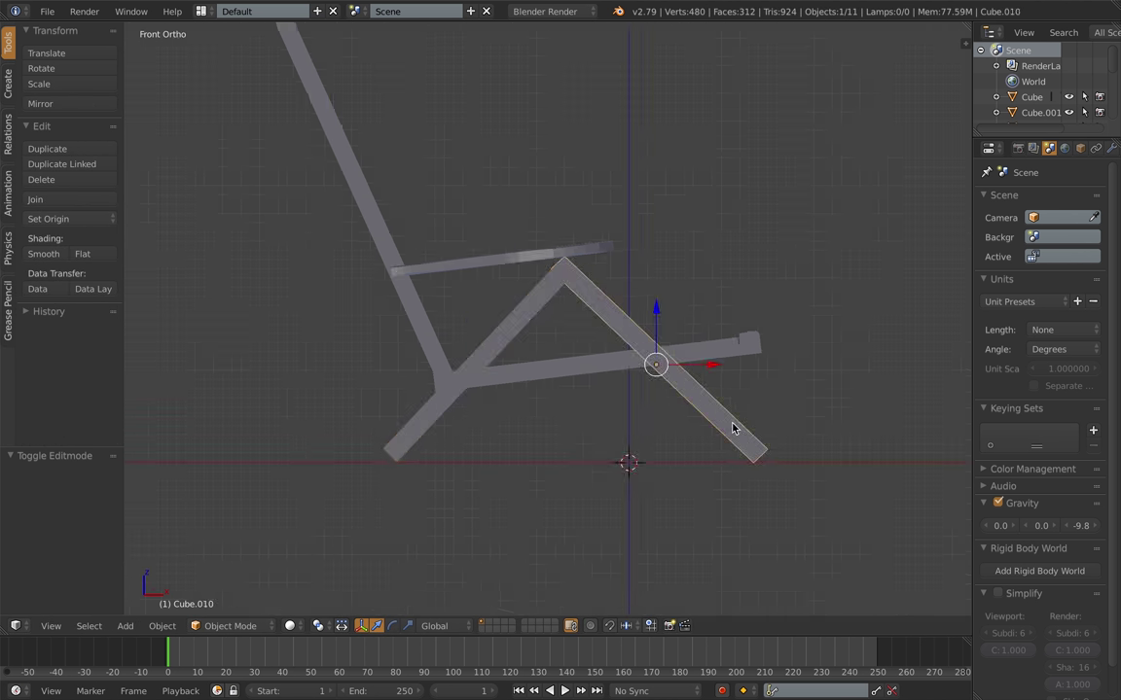
Step: Duplicate the rear leg about 3.45 and the front leg about 3.195 along Y to the chair's opposite side
{"action": "middle_click_drag", "start_coordinate": [734, 430], "coordinate": [622, 403]}
{"action": "right_click", "coordinate": [406, 383]}
{"action": "key", "text": "shift+d"}
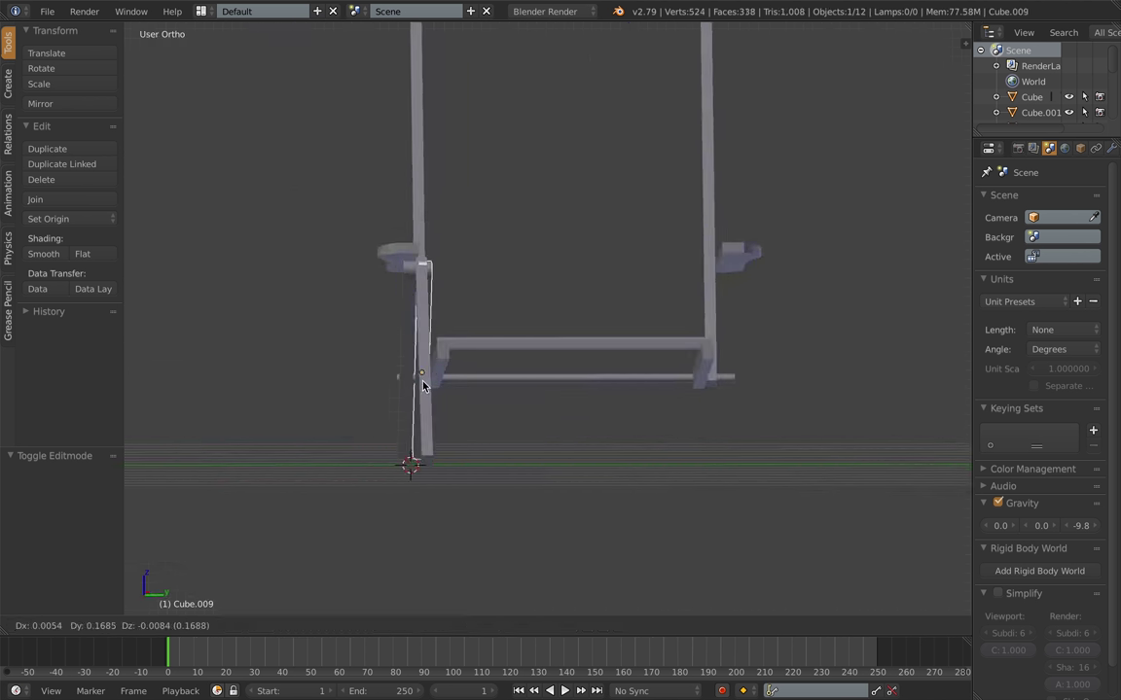
{"action": "left_click", "coordinate": [726, 401]}
{"action": "key", "text": "KP_1"}
{"action": "key", "text": "KP_3"}
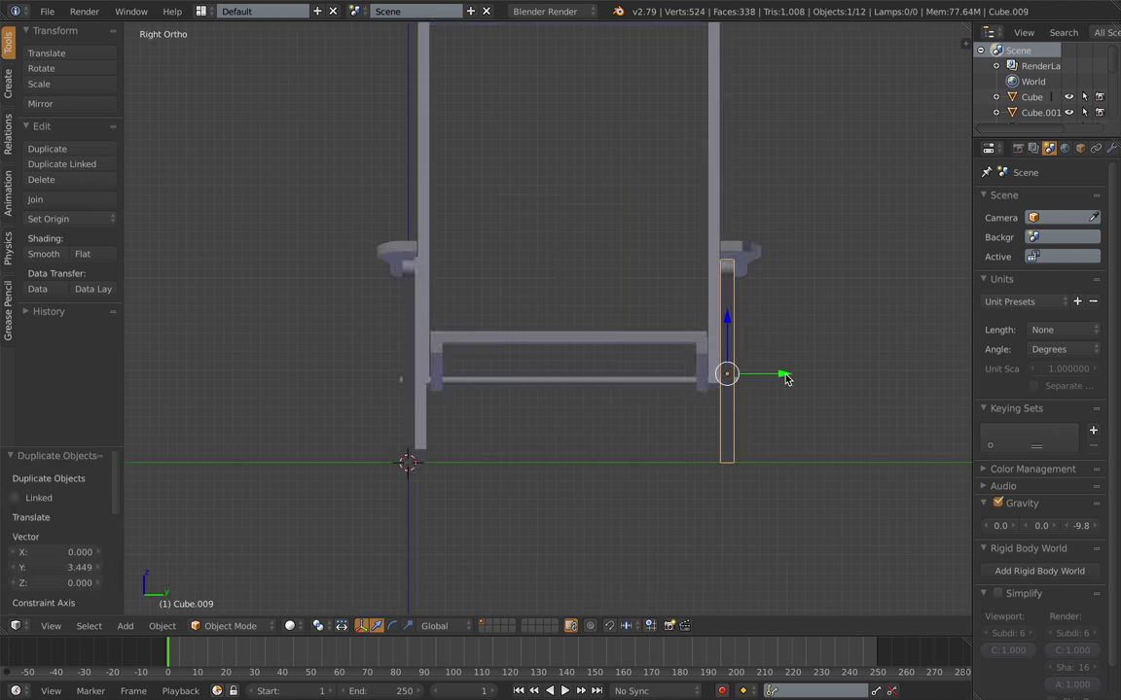
{"action": "left_click_drag", "start_coordinate": [786, 379], "coordinate": [424, 387]}
{"action": "key", "text": "y"}
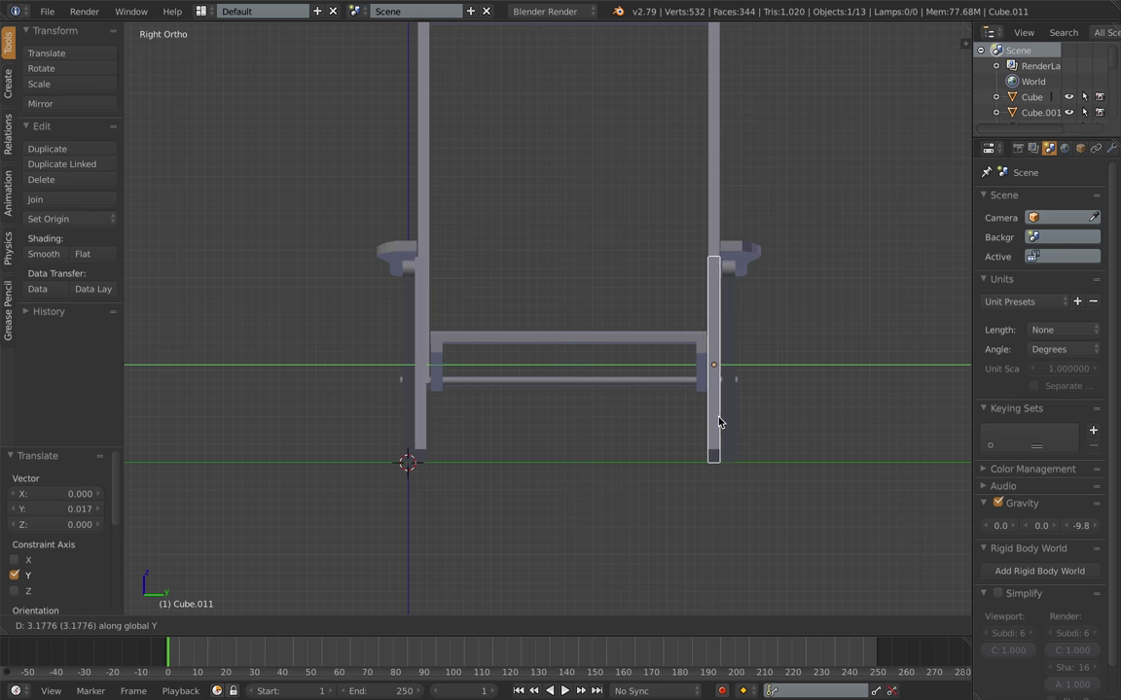
{"action": "left_click", "coordinate": [721, 422]}
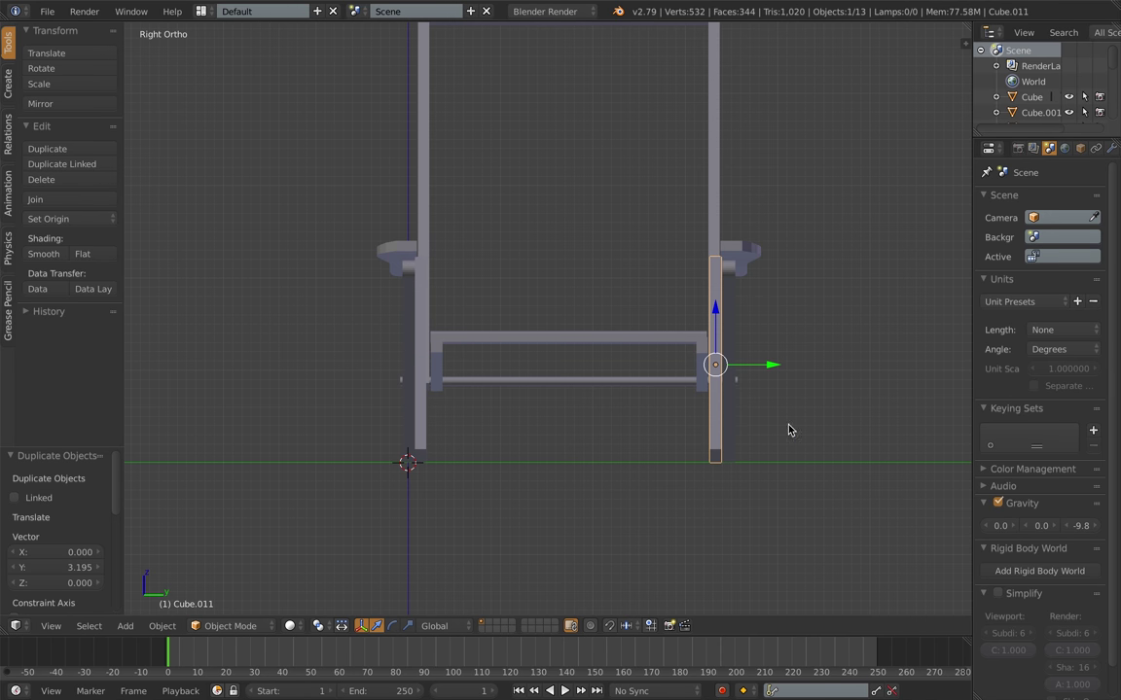
Step: Duplicate the rear cross rod and move the copy 0.830 down along Z
{"action": "middle_click_drag", "start_coordinate": [789, 428], "coordinate": [635, 396]}
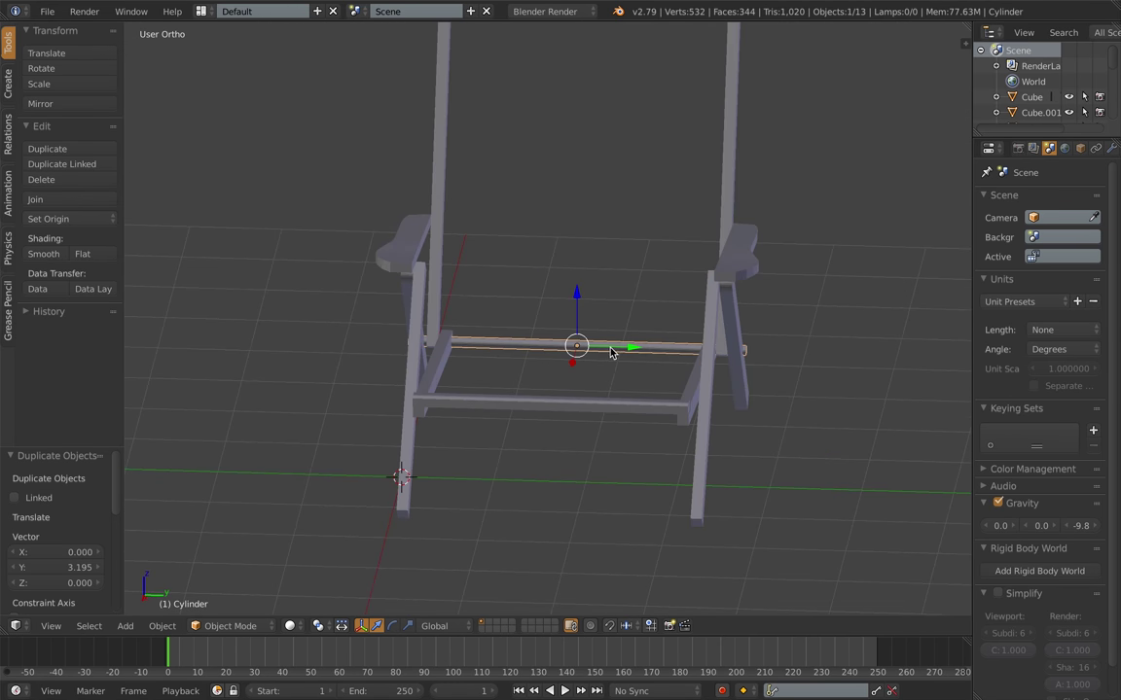
{"action": "key", "text": "shift+d"}
{"action": "key", "text": "z"}
{"action": "left_click", "coordinate": [611, 425]}
{"action": "key", "text": "KP_3"}
{"action": "key", "text": "KP_1"}
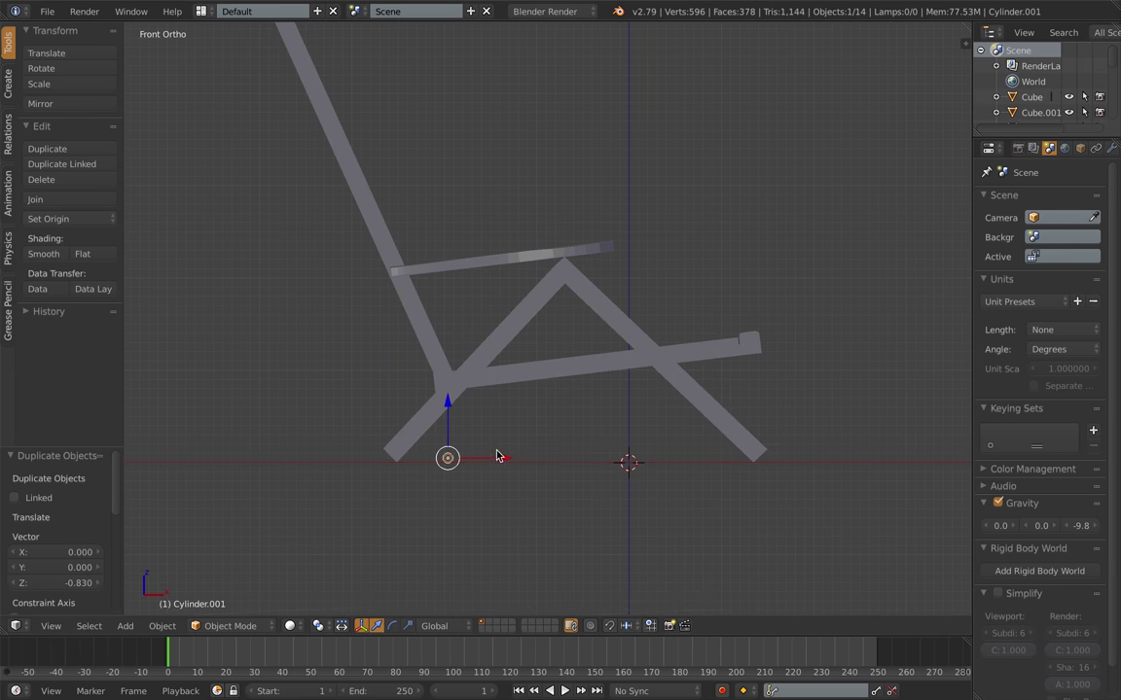
Step: Position the copied rod along X and Z at the lower ends of the front legs
{"action": "left_click_drag", "start_coordinate": [506, 456], "coordinate": [816, 465]}
{"action": "left_click_drag", "start_coordinate": [757, 402], "coordinate": [757, 394]}
{"action": "left_click_drag", "start_coordinate": [810, 450], "coordinate": [806, 451]}
{"action": "middle_click_drag", "start_coordinate": [807, 450], "coordinate": [818, 443]}
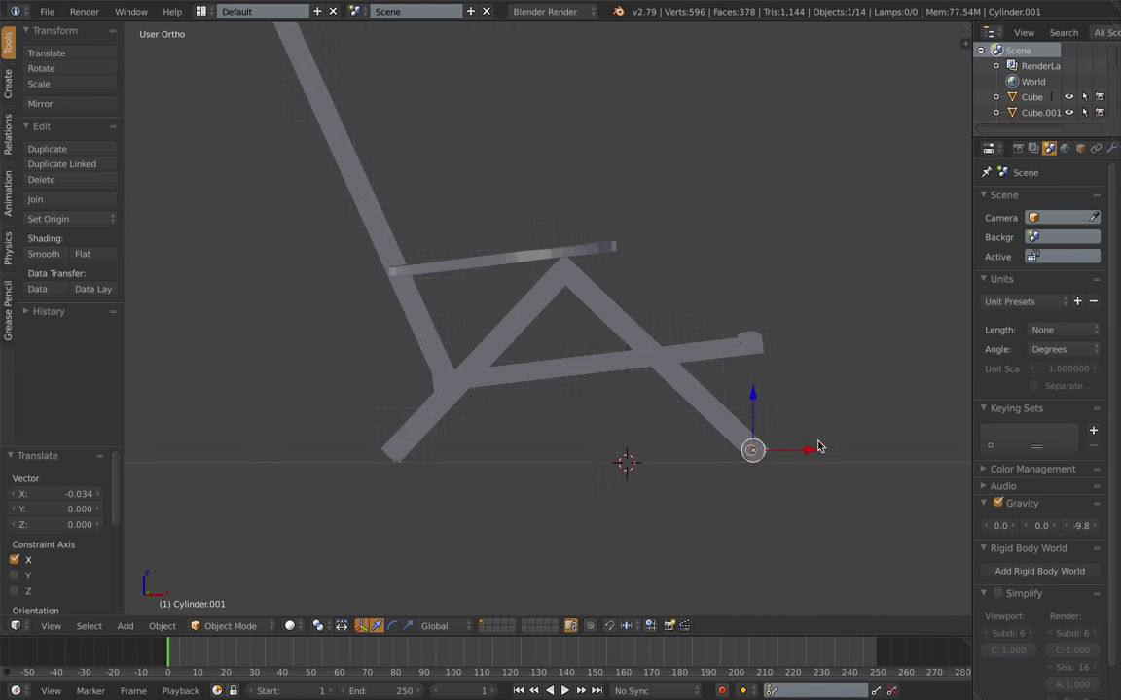
Step: Move the lower rod's +Y end face inward by about 0.169 to meet the front leg
{"action": "key", "text": "KP_3"}
{"action": "middle_click_drag", "start_coordinate": [683, 410], "coordinate": [628, 424]}
{"action": "key", "text": "Tab"}
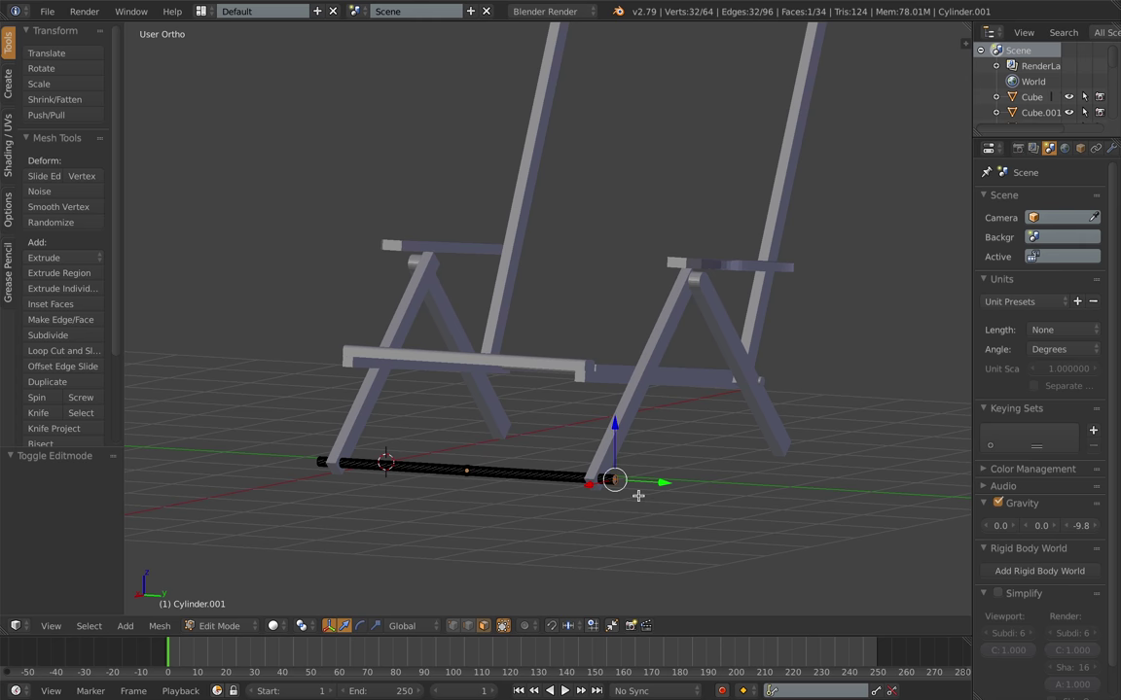
{"action": "key", "text": "KP_3"}
{"action": "left_click_drag", "start_coordinate": [794, 451], "coordinate": [778, 451]}
Step: Move the lower rod's opposite end face inward along Y to meet the other front leg
{"action": "middle_click_drag", "start_coordinate": [418, 452], "coordinate": [535, 459]}
{"action": "right_click", "coordinate": [590, 460]}
{"action": "middle_click_drag", "start_coordinate": [671, 480], "coordinate": [697, 476]}
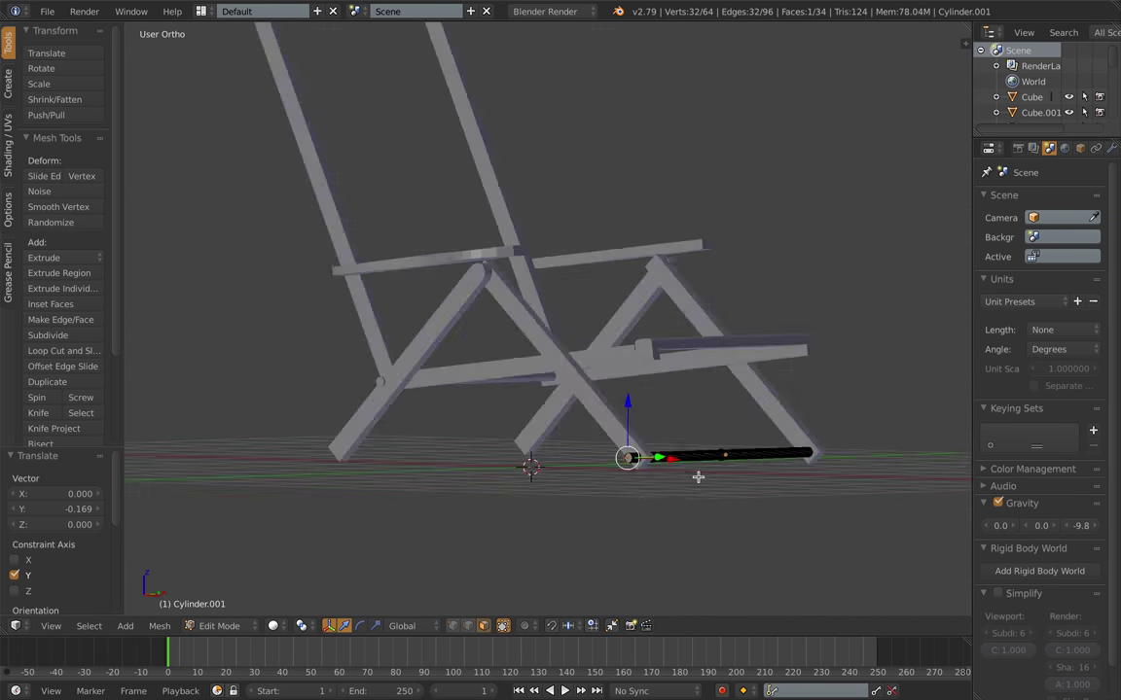
{"action": "key", "text": "KP_3"}
{"action": "left_click_drag", "start_coordinate": [460, 451], "coordinate": [473, 452]}
{"action": "mouse_move", "coordinate": [703, 481]}
{"action": "middle_mouse_down"}
{"action": "mouse_move", "coordinate": [642, 511]}
{"action": "mouse_move", "coordinate": [697, 500]}
{"action": "middle_mouse_up"}
{"action": "key", "text": "Tab"}
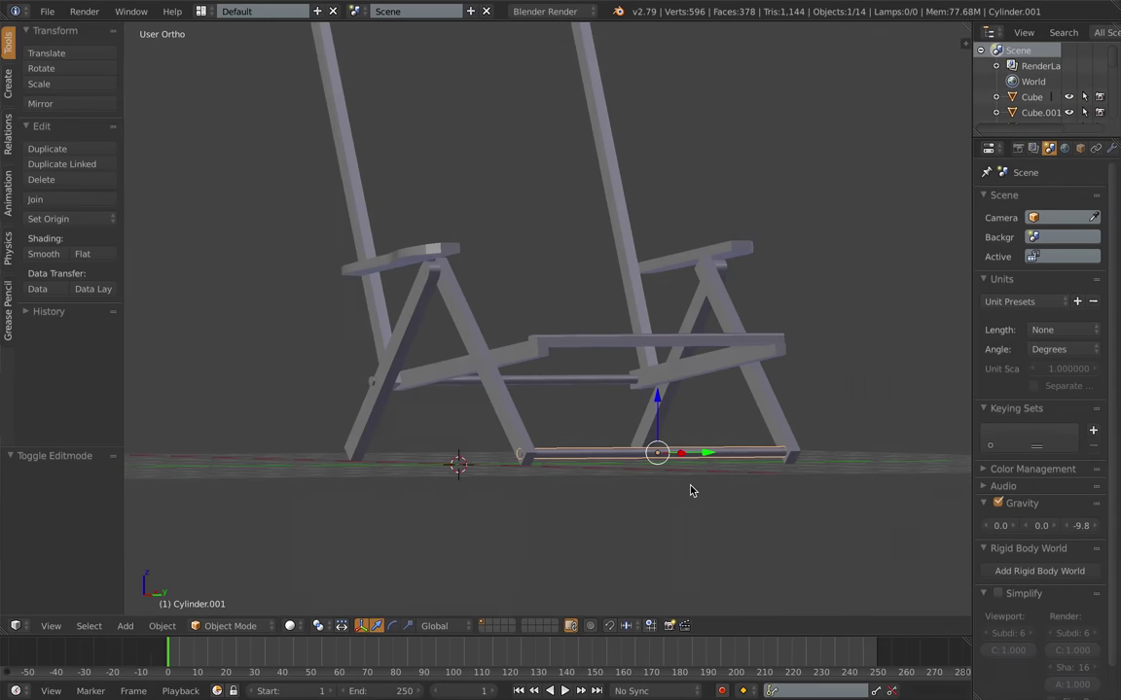
Step: Duplicate the lower rod upward and place the copy where the front legs cross the seat rails
{"action": "key", "text": "KP_3"}
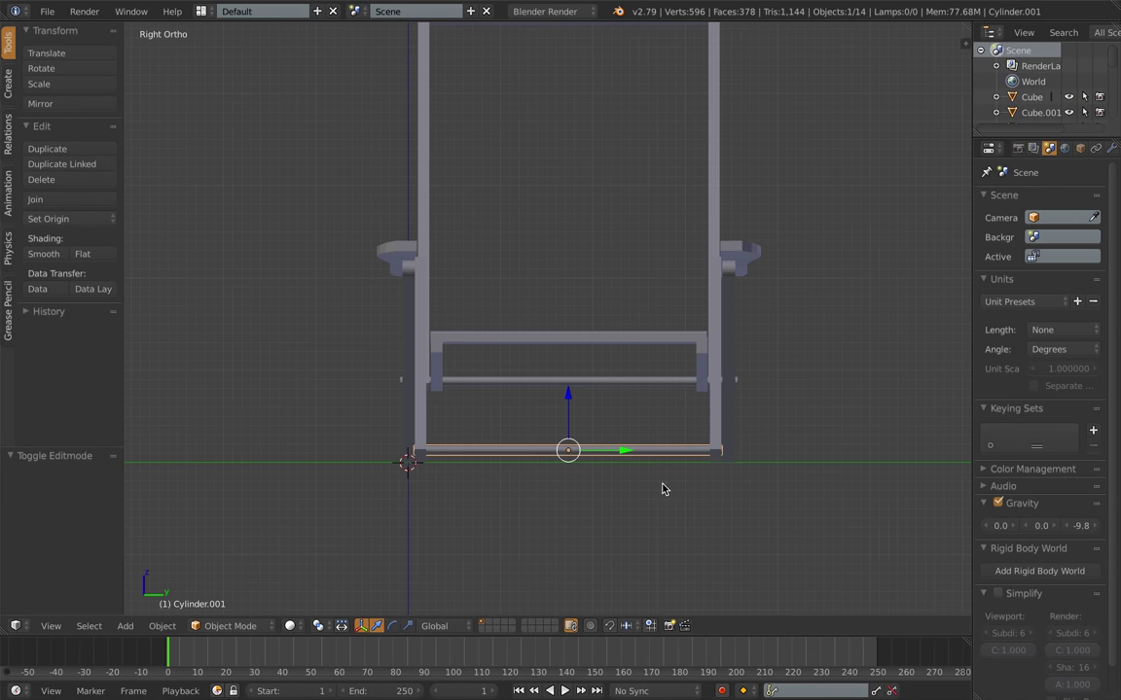
{"action": "key", "text": "shift+d"}
{"action": "key", "text": "z"}
{"action": "left_click", "coordinate": [679, 406]}
{"action": "key", "text": "KP_1"}
{"action": "left_click_drag", "start_coordinate": [817, 366], "coordinate": [722, 365]}
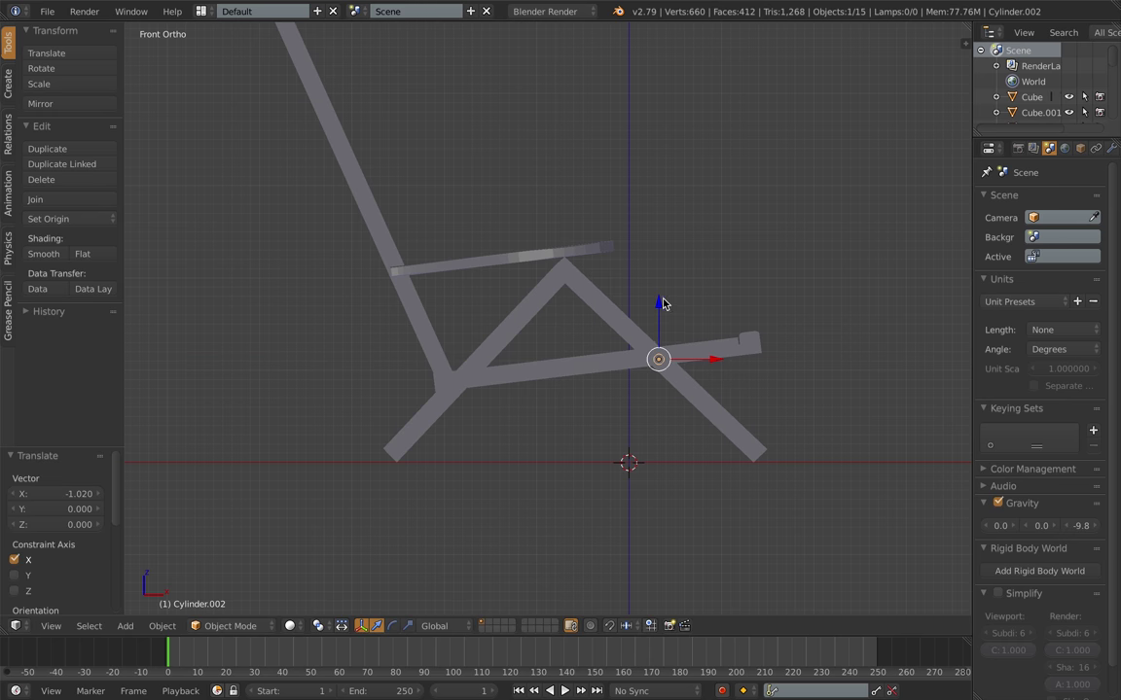
{"action": "left_click_drag", "start_coordinate": [663, 306], "coordinate": [662, 302]}
Step: Delete the duplicated rod at the leg and seat rail crossing
{"action": "key", "text": "KP_3"}
{"action": "middle_click_drag", "start_coordinate": [757, 394], "coordinate": [732, 418]}
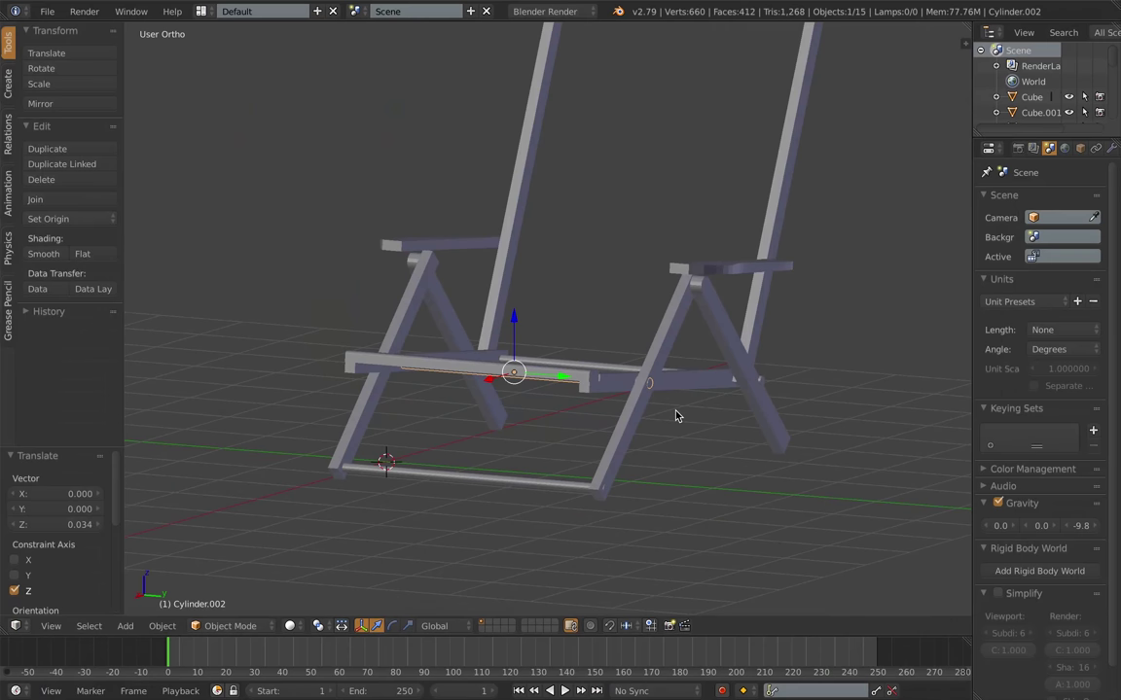
{"action": "key", "text": "Delete"}
{"action": "scroll", "coordinate": [486, 396], "scroll_direction": "up", "scroll_amount": 4}
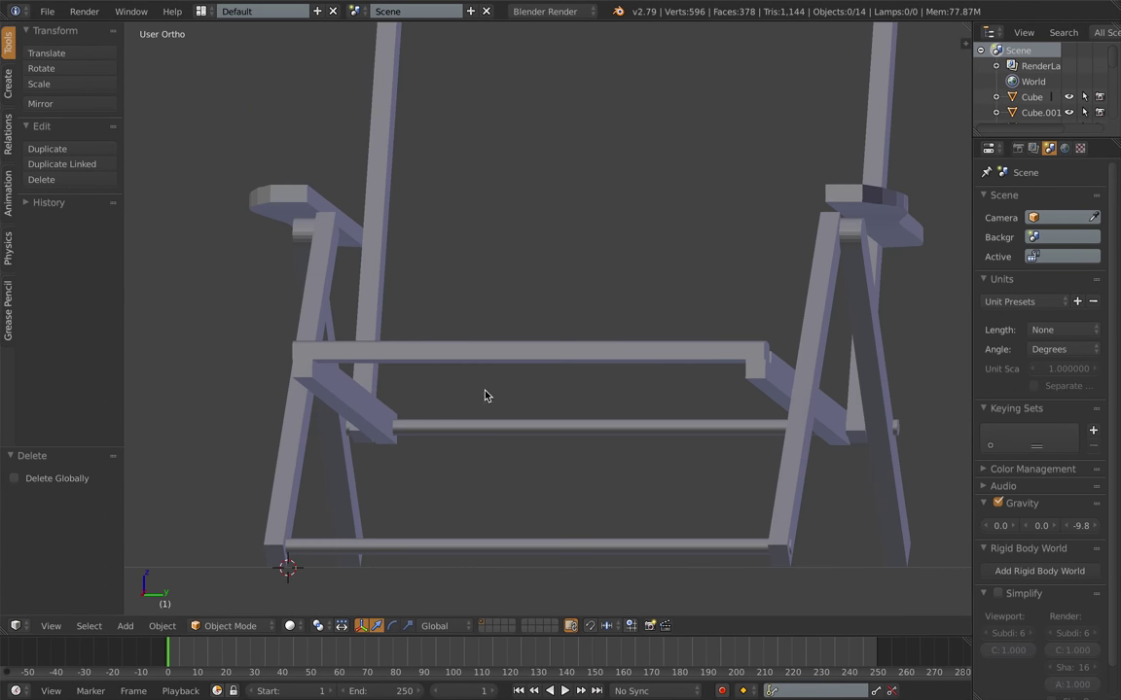
{"action": "key", "text": "KP_3"}
{"action": "middle_click_drag", "start_coordinate": [467, 410], "coordinate": [473, 449]}
{"action": "key", "text": "KP_3"}
{"action": "scroll", "coordinate": [474, 447], "scroll_direction": "down", "scroll_amount": 4}
{"action": "middle_click_drag", "start_coordinate": [380, 396], "coordinate": [494, 416], "text": "shift"}
{"action": "key", "text": "shift+a"}
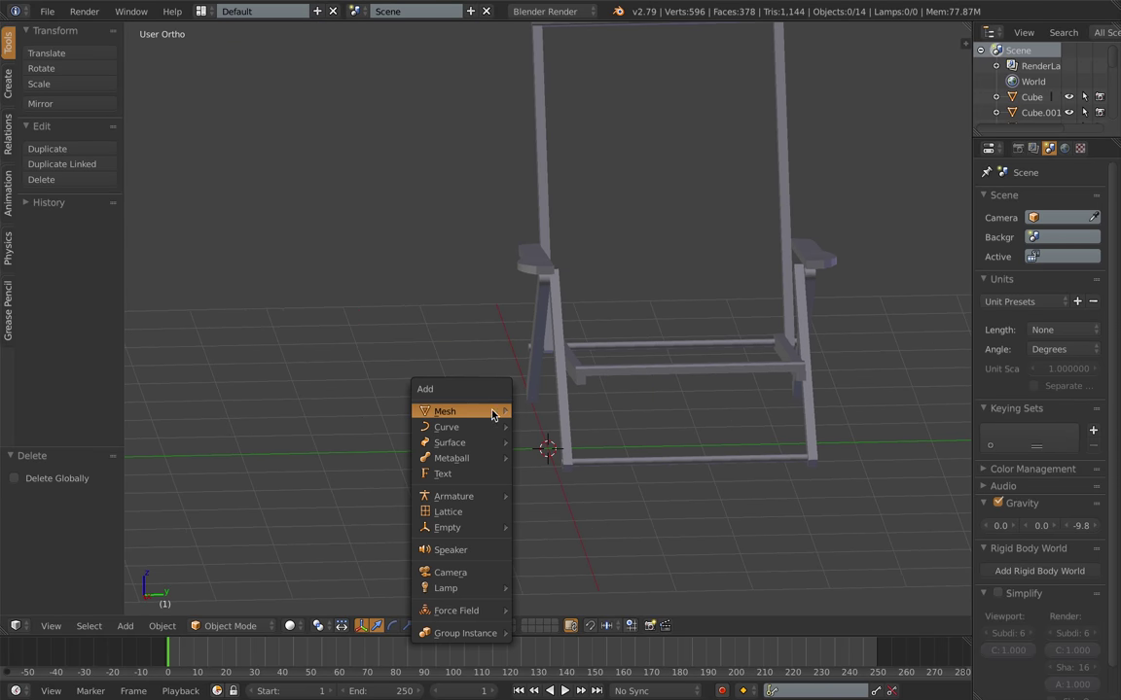
{"action": "left_click", "coordinate": [531, 415]}
{"action": "key", "text": "Delete"}
Step: Add a cube and flatten it along Z to about 0.051
{"action": "key", "text": "shift+a"}
{"action": "mouse_move", "coordinate": [542, 430]}
{"action": "left_click", "coordinate": [572, 446]}
{"action": "key", "text": "w"}
{"action": "key", "text": "s"}
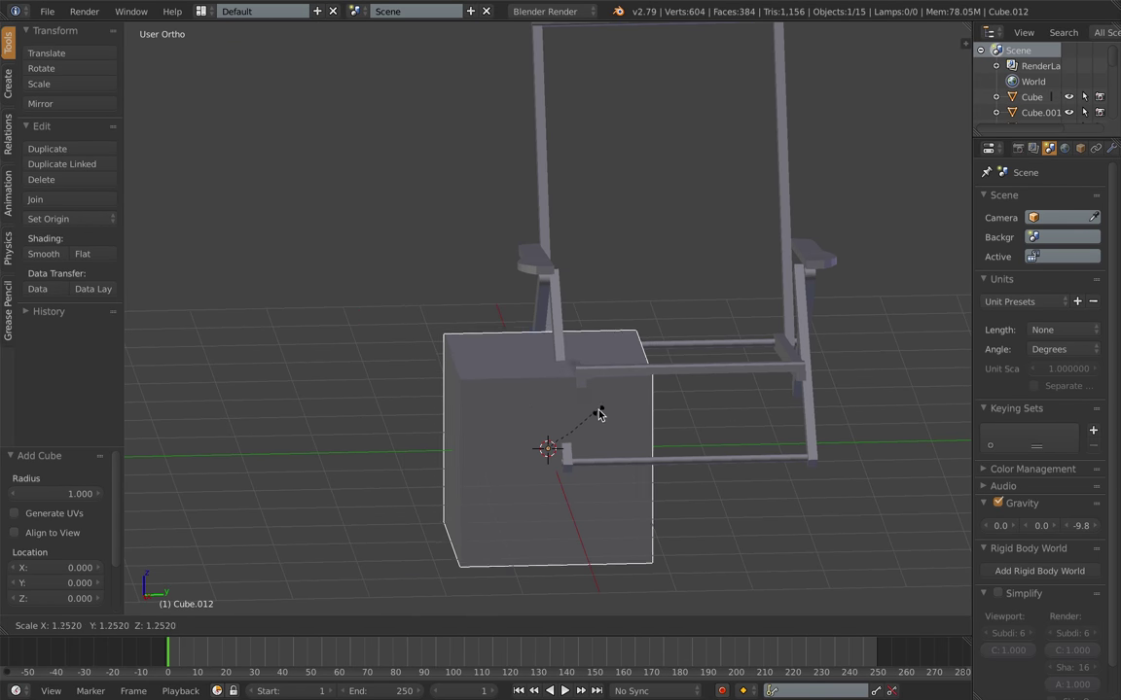
{"action": "key", "text": "z"}
{"action": "left_click", "coordinate": [550, 450]}
Step: Rotate the flattened cube 90° about the X axis
{"action": "type", "text": "ry90"}
{"action": "key", "text": "Escape"}
{"action": "type", "text": "rx"}
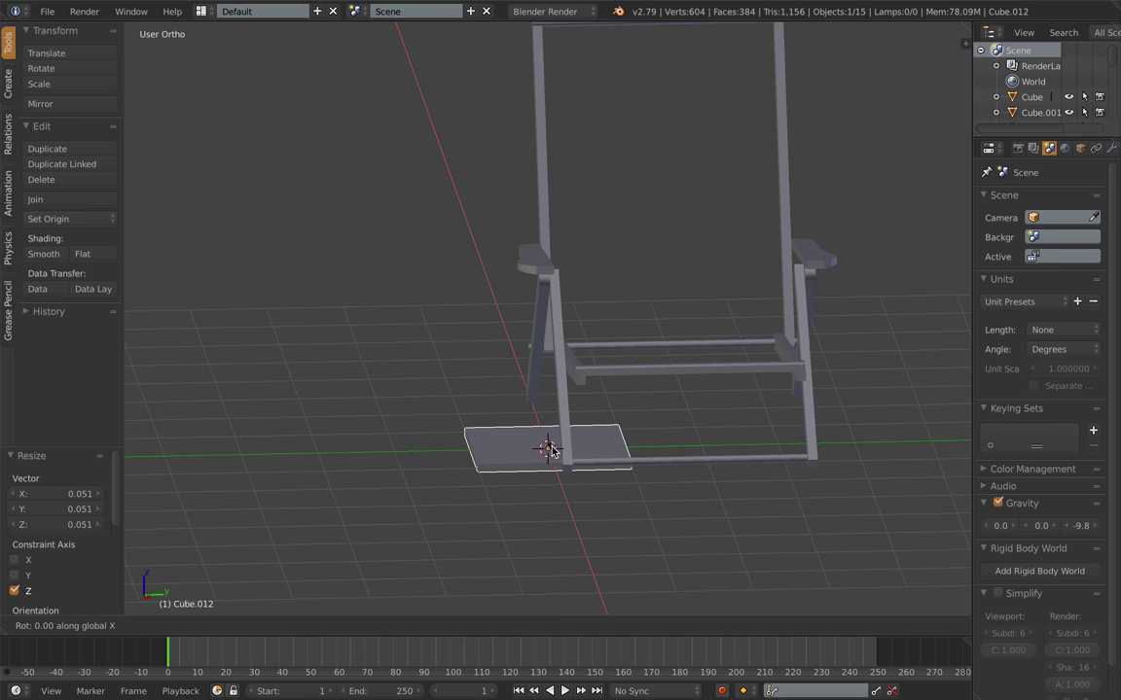
{"action": "type", "text": "90"}
{"action": "key", "text": "Return"}
Step: Move the upright panel along Y away from the chair and scale its thickness along Y to about 1.92
{"action": "left_click_drag", "start_coordinate": [585, 474], "coordinate": [474, 475]}
{"action": "key", "text": "s"}
{"action": "key", "text": "y"}
{"action": "left_click", "coordinate": [559, 453]}
{"action": "middle_click_drag", "start_coordinate": [469, 486], "coordinate": [571, 483]}
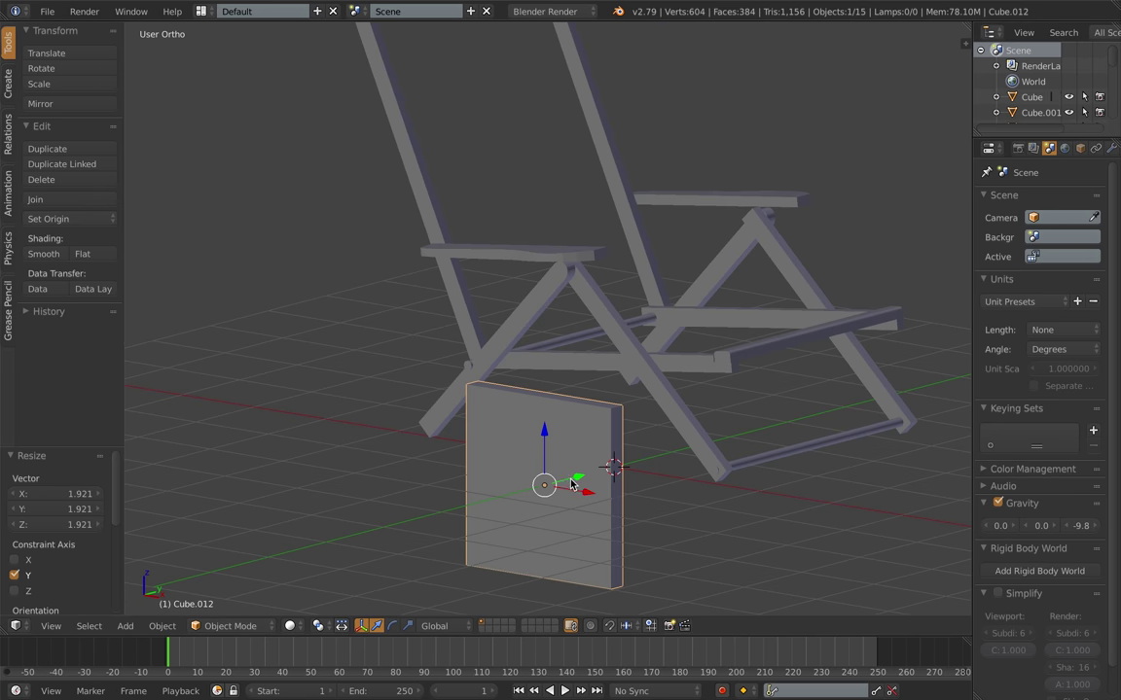
Step: Scale the panel along X, Z and Y to make a small narrow block
{"action": "key", "text": "s"}
{"action": "key", "text": "x"}
{"action": "left_click", "coordinate": [570, 489]}
{"action": "middle_click_drag", "start_coordinate": [684, 498], "coordinate": [615, 449]}
{"action": "key", "text": "s"}
{"action": "key", "text": "z"}
{"action": "left_click", "coordinate": [430, 473]}
{"action": "key", "text": "s"}
{"action": "key", "text": "y"}
{"action": "left_click", "coordinate": [467, 484]}
Step: Move the block about 1.467 along Y next to the front leg and check its placement in wireframe
{"action": "key", "text": "KP_1"}
{"action": "key", "text": "KP_3"}
{"action": "key", "text": "g"}
{"action": "key", "text": "y"}
{"action": "left_click", "coordinate": [625, 501]}
{"action": "scroll", "coordinate": [627, 491], "scroll_direction": "up", "scroll_amount": 1}
{"action": "scroll", "coordinate": [649, 415], "scroll_direction": "up", "scroll_amount": 4}
{"action": "scroll", "coordinate": [650, 415], "scroll_direction": "down", "scroll_amount": 2}
{"action": "key", "text": "z"}
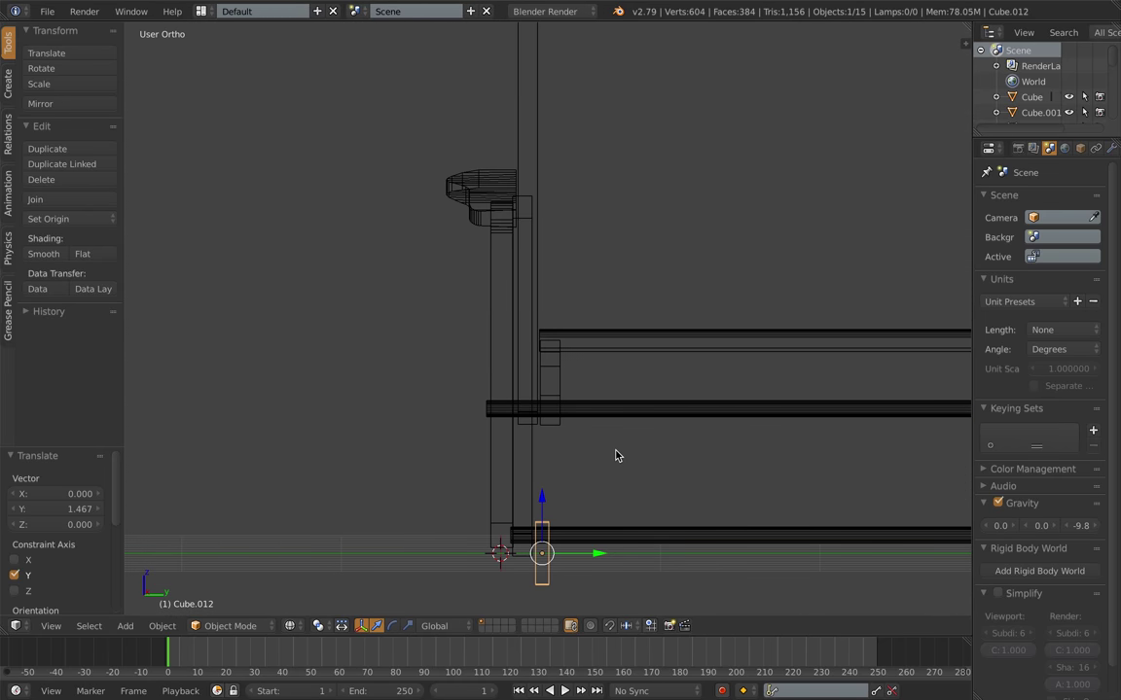
{"action": "key", "text": "z"}
Step: Shift the block about 0.298 along X beneath the crossing of the front leg and seat rail
{"action": "middle_click_drag", "start_coordinate": [595, 384], "coordinate": [620, 390]}
{"action": "key", "text": "KP_1"}
{"action": "middle_click_drag", "start_coordinate": [686, 398], "coordinate": [623, 398], "text": "shift"}
{"action": "left_click_drag", "start_coordinate": [690, 396], "coordinate": [736, 398]}
Step: Try to narrow the block along X, and delete the block
{"action": "key", "text": "s"}
{"action": "key", "text": "x"}
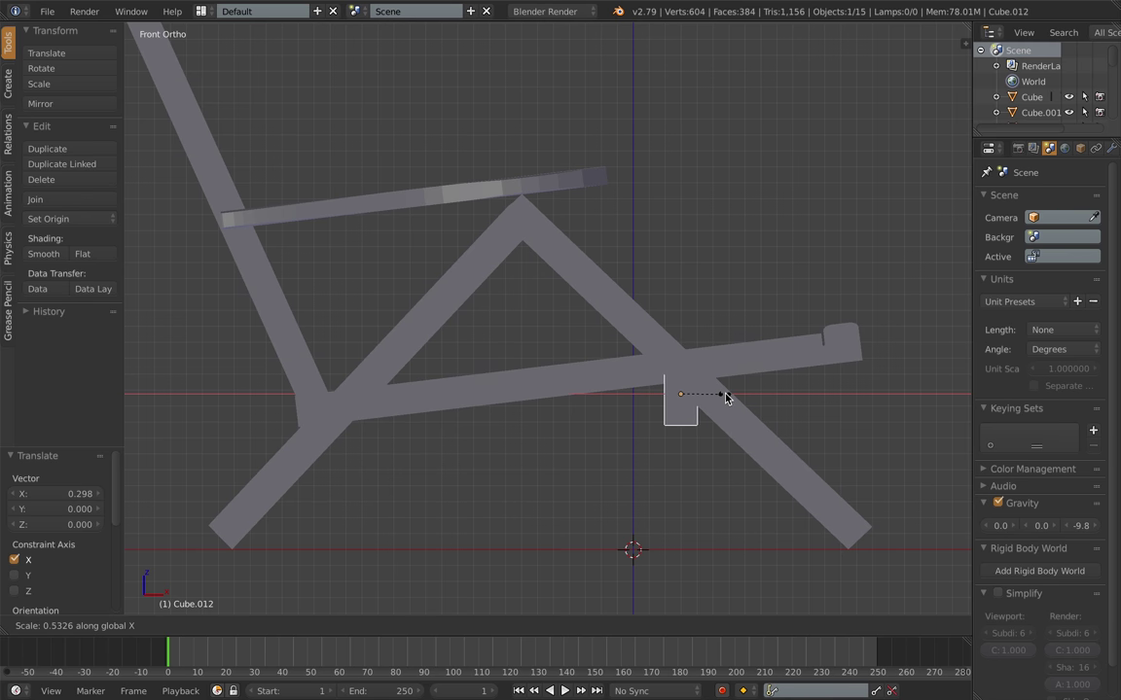
{"action": "right_click", "coordinate": [726, 395]}
{"action": "key", "text": "x"}
{"action": "left_click", "coordinate": [730, 409]}
{"action": "middle_click_drag", "start_coordinate": [804, 410], "coordinate": [674, 404]}
{"action": "scroll", "coordinate": [766, 409], "scroll_direction": "down", "scroll_amount": 4}
{"action": "scroll", "coordinate": [674, 408], "scroll_direction": "up", "scroll_amount": 2}
{"action": "middle_click_drag", "start_coordinate": [559, 414], "coordinate": [772, 435]}
{"action": "right_click", "coordinate": [772, 435]}
{"action": "key", "text": "x"}
{"action": "left_click", "coordinate": [772, 431]}
{"action": "scroll", "coordinate": [412, 430], "scroll_direction": "up", "scroll_amount": 3}
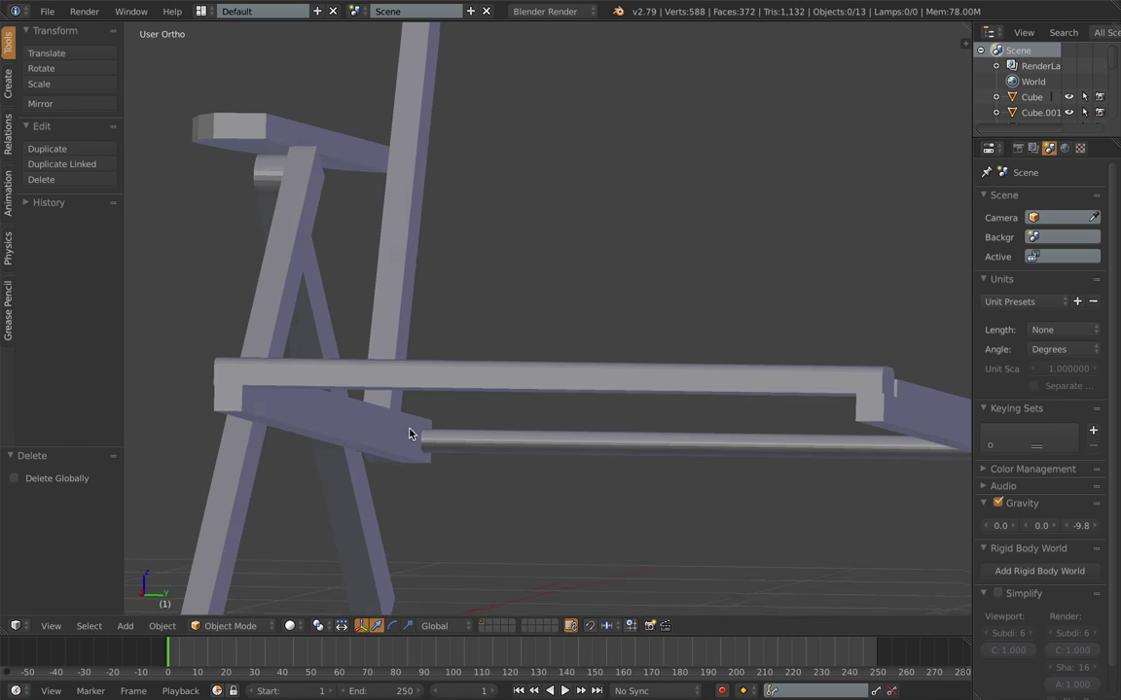
{"action": "key", "text": "KP_1"}
{"action": "middle_click_drag", "start_coordinate": [391, 349], "coordinate": [336, 370]}
{"action": "key", "text": "ctrl+z"}
Step: Duplicate the rod between the front feet and raise the copy 0.451 along Z
{"action": "scroll", "coordinate": [535, 384], "scroll_direction": "down", "scroll_amount": 2}
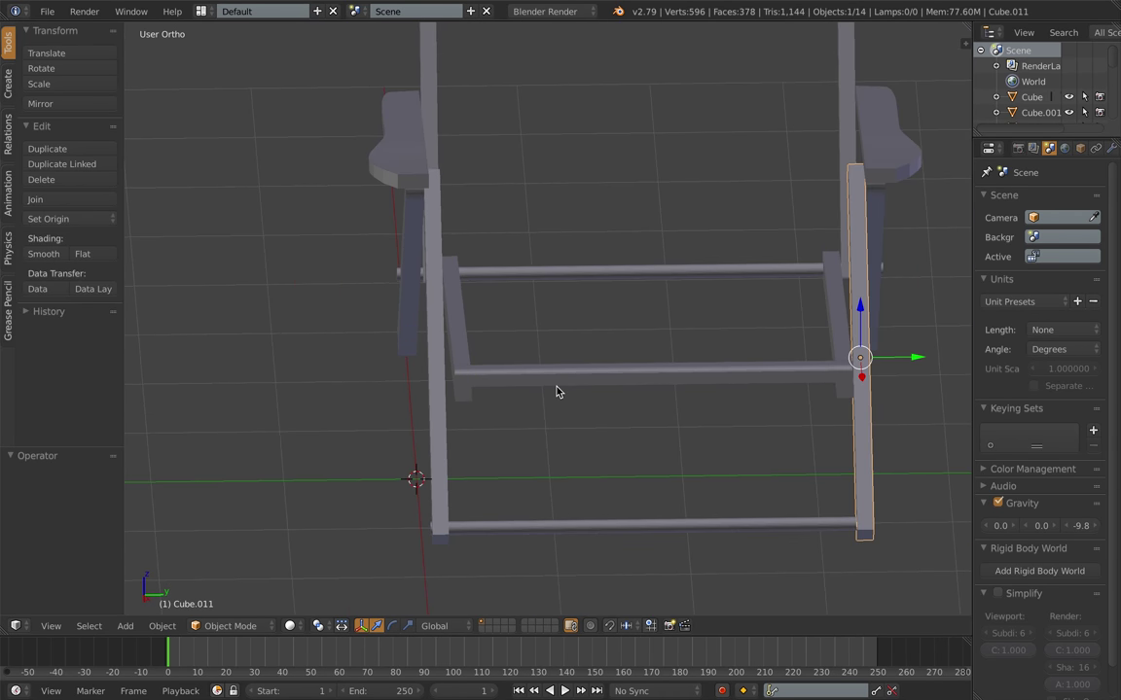
{"action": "middle_click_drag", "start_coordinate": [557, 388], "coordinate": [499, 445]}
{"action": "right_click", "coordinate": [529, 521]}
{"action": "key", "text": "shift+d"}
{"action": "key", "text": "z"}
{"action": "left_click", "coordinate": [550, 471]}
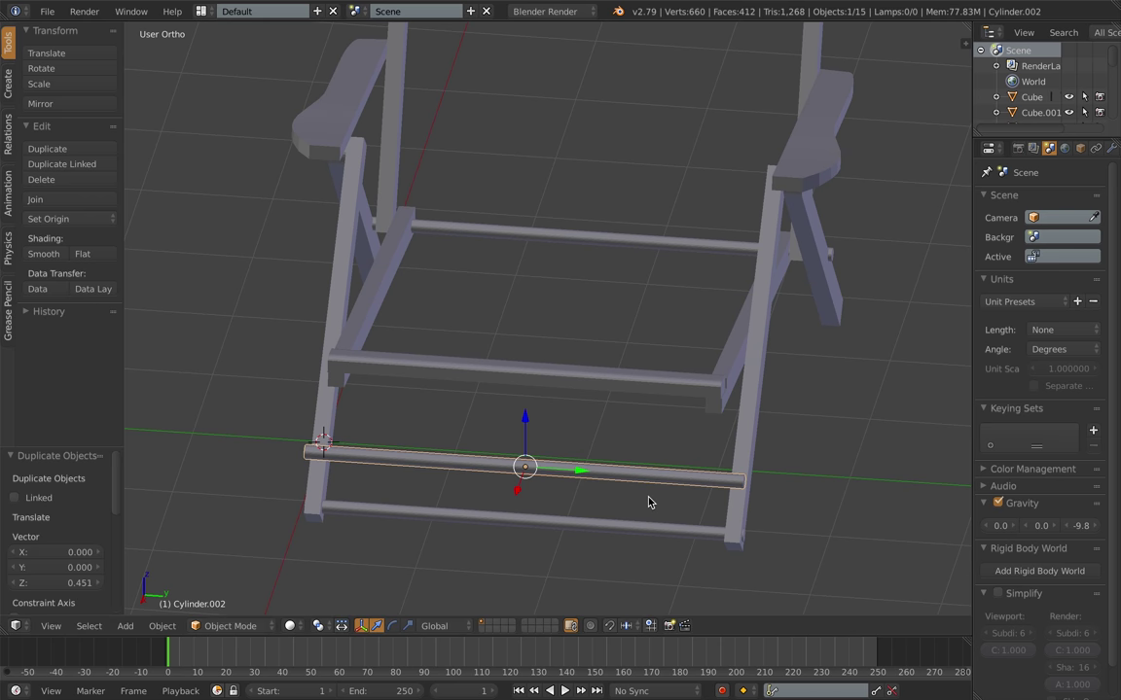
Step: Shorten the copied rod along Y into a short peg
{"action": "key", "text": "s"}
{"action": "key", "text": "y"}
{"action": "left_click", "coordinate": [531, 468]}
Step: Move the short peg along Y to the side frame near the origin and raise it to seat rail height
{"action": "key", "text": "KP_3"}
{"action": "middle_click_drag", "start_coordinate": [488, 356], "coordinate": [522, 358], "text": "shift"}
{"action": "left_click_drag", "start_coordinate": [656, 362], "coordinate": [451, 361]}
{"action": "left_click_drag", "start_coordinate": [392, 305], "coordinate": [392, 245]}
Step: Move the peg along X to the crossing of front leg and seat rail, and shift it -0.119 along Y
{"action": "key", "text": "KP_1"}
{"action": "left_click_drag", "start_coordinate": [845, 304], "coordinate": [720, 312]}
{"action": "middle_click_drag", "start_coordinate": [719, 311], "coordinate": [541, 334]}
{"action": "left_click_drag", "start_coordinate": [527, 332], "coordinate": [513, 332]}
Step: Thin the short peg by scaling it on X and Z while keeping its length along Y
{"action": "middle_click_drag", "start_coordinate": [514, 332], "coordinate": [617, 333]}
{"action": "key", "text": "KP_1"}
{"action": "key", "text": "s"}
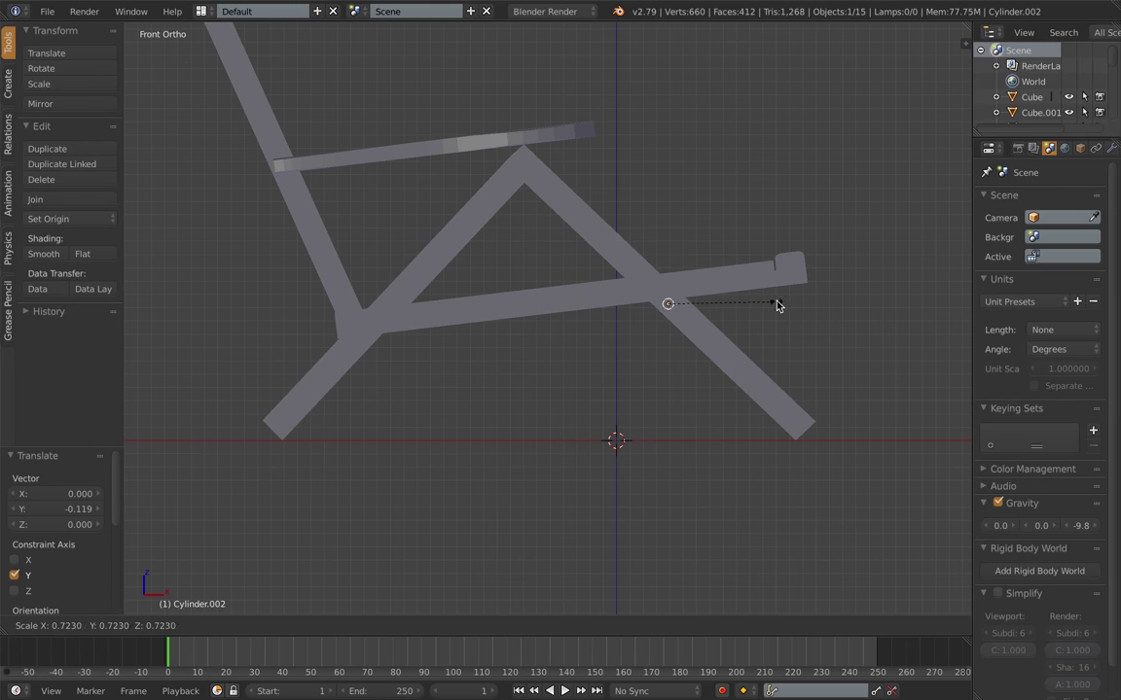
{"action": "key", "text": "shift+y"}
{"action": "left_click", "coordinate": [759, 304]}
Step: Centre the peg on the crossing of front leg and seat rail, raising it 0.117 along Z and shifting it 0.111 along Y
{"action": "left_click_drag", "start_coordinate": [724, 303], "coordinate": [712, 304]}
{"action": "left_click_drag", "start_coordinate": [657, 248], "coordinate": [658, 233]}
{"action": "middle_click_drag", "start_coordinate": [866, 263], "coordinate": [698, 301]}
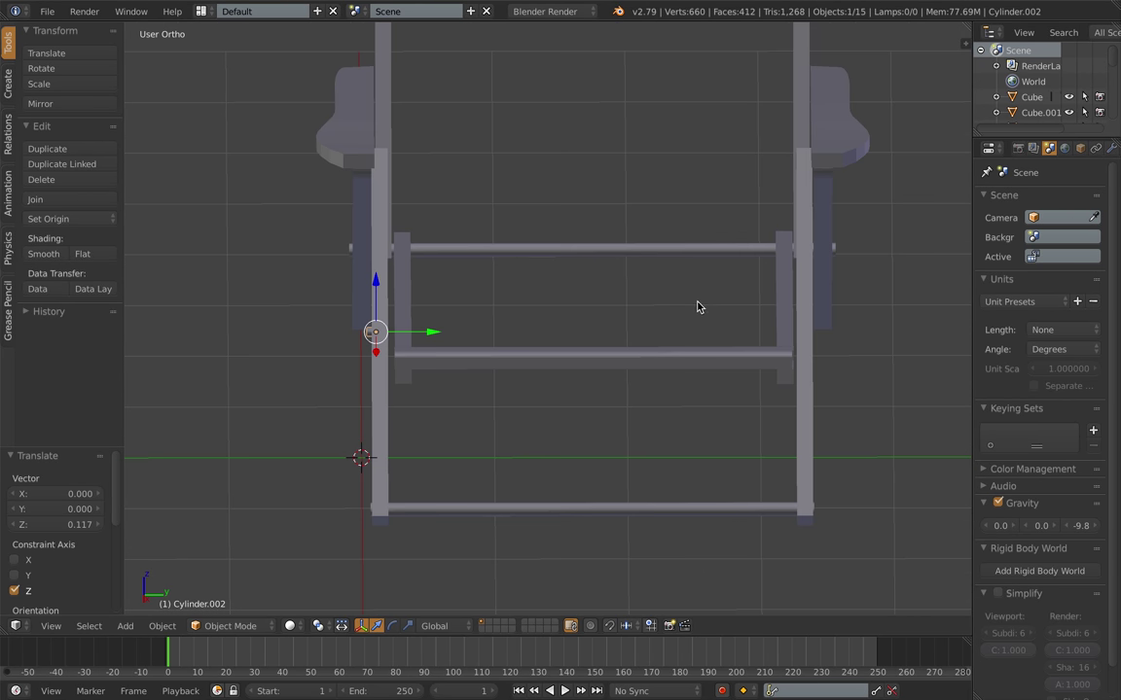
{"action": "key", "text": "KP_3"}
{"action": "left_click_drag", "start_coordinate": [428, 291], "coordinate": [443, 291]}
{"action": "left_click", "coordinate": [443, 295]}
{"action": "key", "text": "shift+d"}
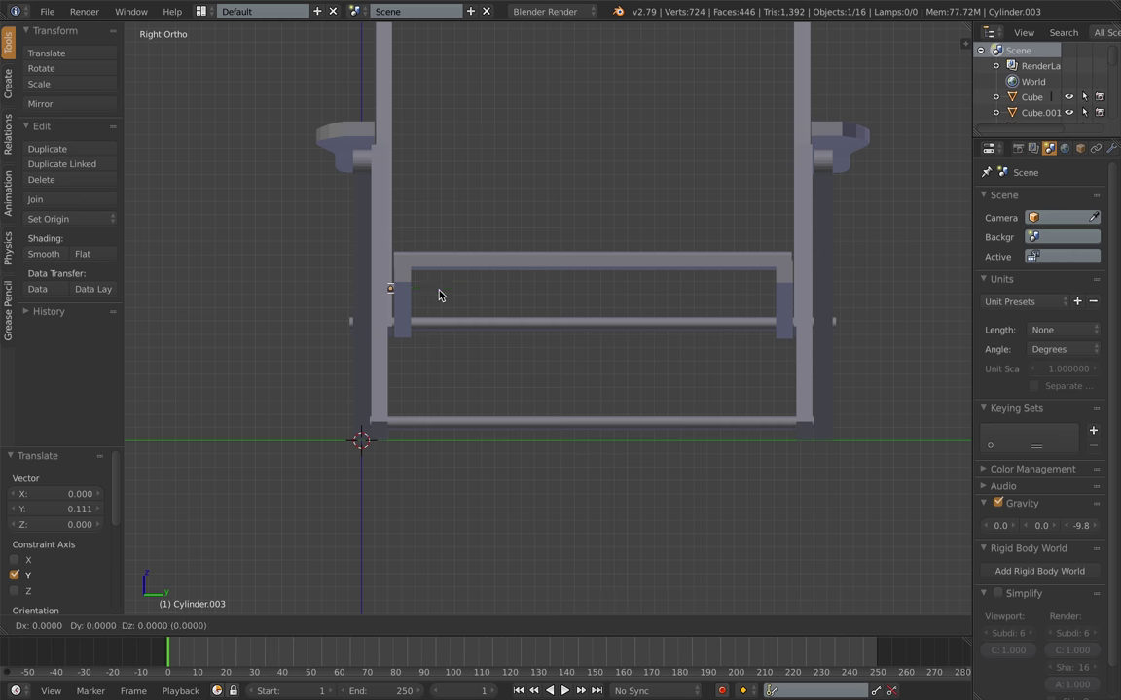
{"action": "left_click", "coordinate": [841, 300]}
{"action": "mouse_move", "coordinate": [841, 300]}
{"action": "middle_mouse_down"}
{"action": "mouse_move", "coordinate": [899, 311]}
{"action": "mouse_move", "coordinate": [837, 315]}
{"action": "middle_mouse_up"}
{"action": "key", "text": "ctrl+z"}
{"action": "key", "text": "KP_1"}
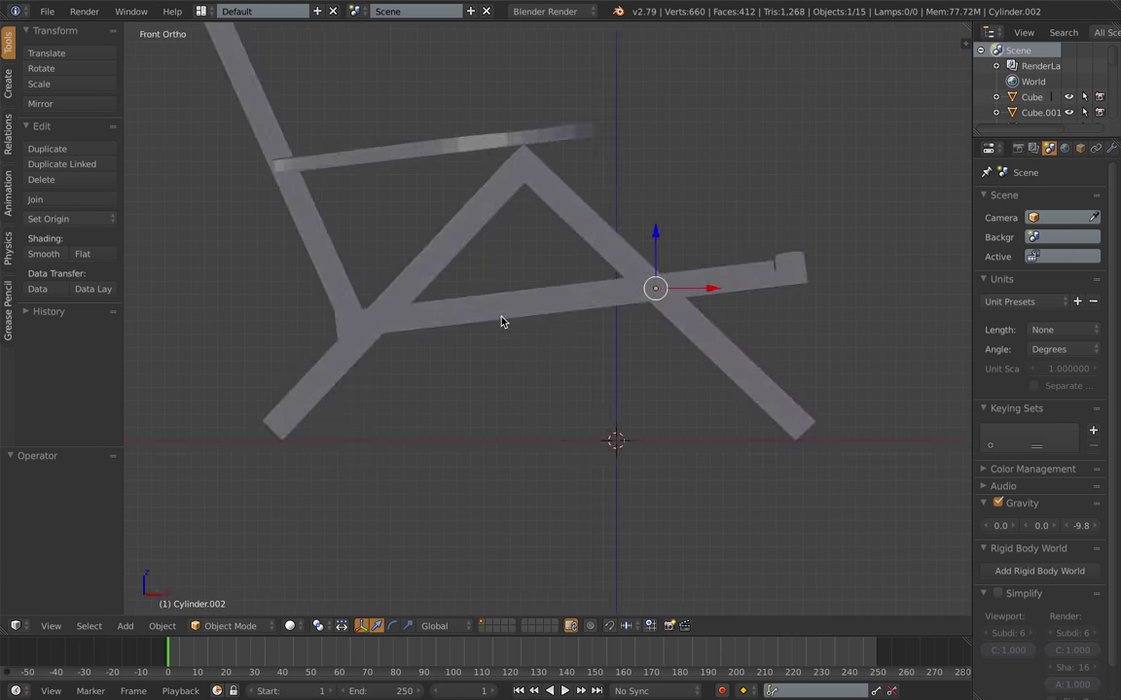
Step: Lengthen the peg along Y by a factor of 1.938 and shift it -0.035 along Y
{"action": "key", "text": "KP_3"}
{"action": "key", "text": "s"}
{"action": "key", "text": "y"}
{"action": "left_click", "coordinate": [605, 322]}
{"action": "left_click_drag", "start_coordinate": [447, 294], "coordinate": [440, 296]}
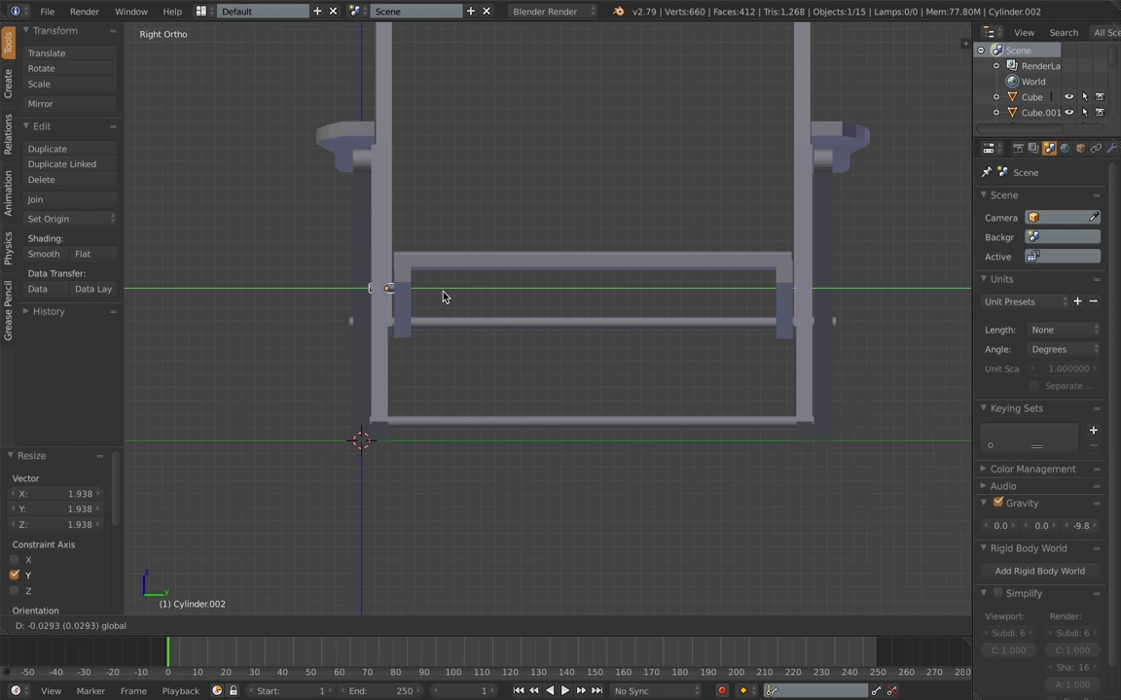
{"action": "left_click", "coordinate": [443, 294]}
Step: Duplicate the peg about 3.1 along Y to the opposite front leg and deselect it
{"action": "key", "text": "shift+d"}
{"action": "key", "text": "y"}
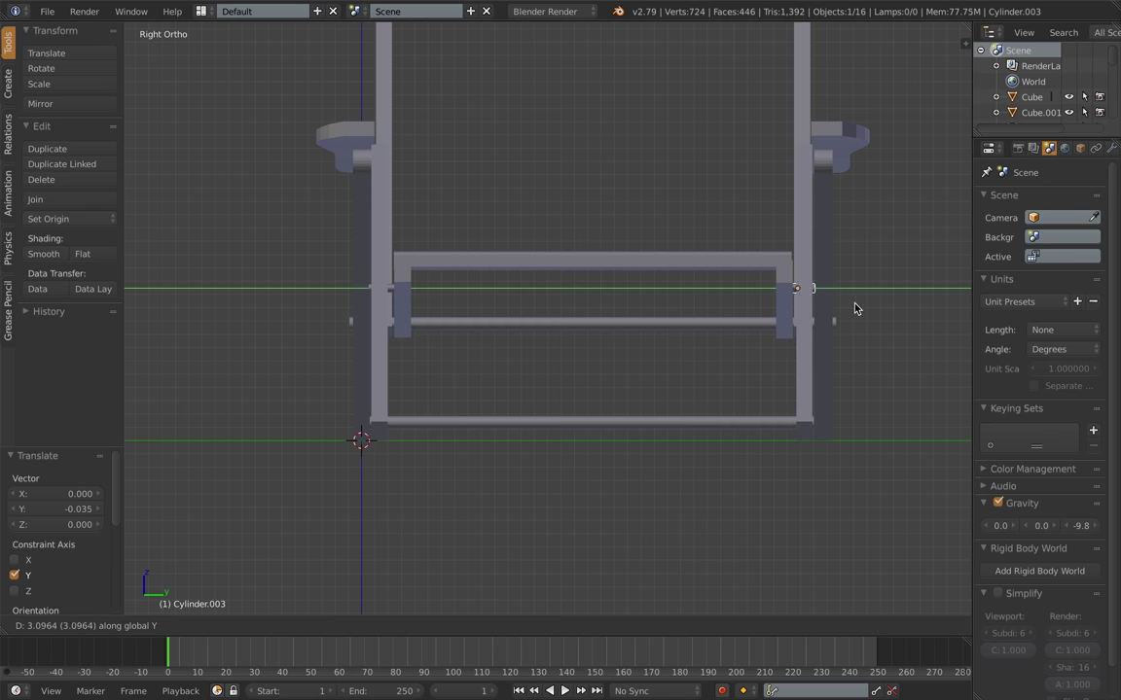
{"action": "left_click", "coordinate": [855, 309]}
{"action": "middle_click_drag", "start_coordinate": [915, 313], "coordinate": [881, 325]}
{"action": "key", "text": "a"}
{"action": "middle_click_drag", "start_coordinate": [526, 337], "coordinate": [574, 353]}
Step: Hide all chair parts and add a new cube of radius 1 at the origin
{"action": "key", "text": "KP_1"}
{"action": "key", "text": "a"}
{"action": "key", "text": "h"}
{"action": "key", "text": "shift+a"}
{"action": "left_click", "coordinate": [648, 368]}
{"action": "key", "text": "KP_1"}
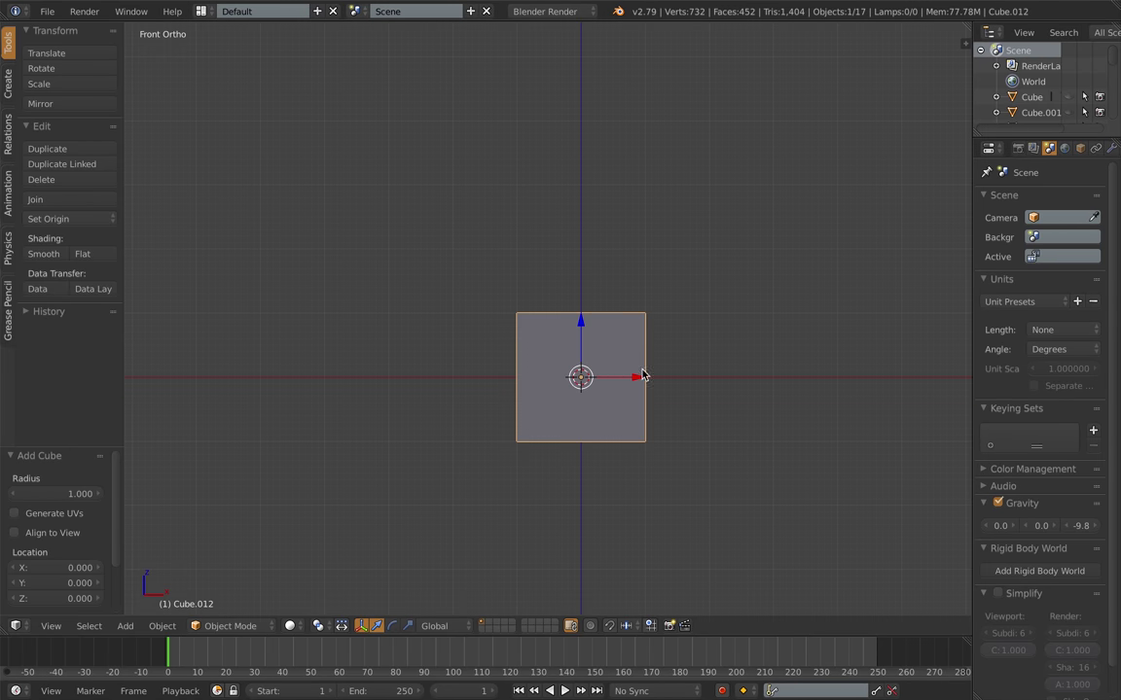
Step: Flatten the new cube along Z to a factor of 0.046 to form a thin plate
{"action": "key", "text": "s"}
{"action": "key", "text": "z"}
{"action": "left_click", "coordinate": [582, 336]}
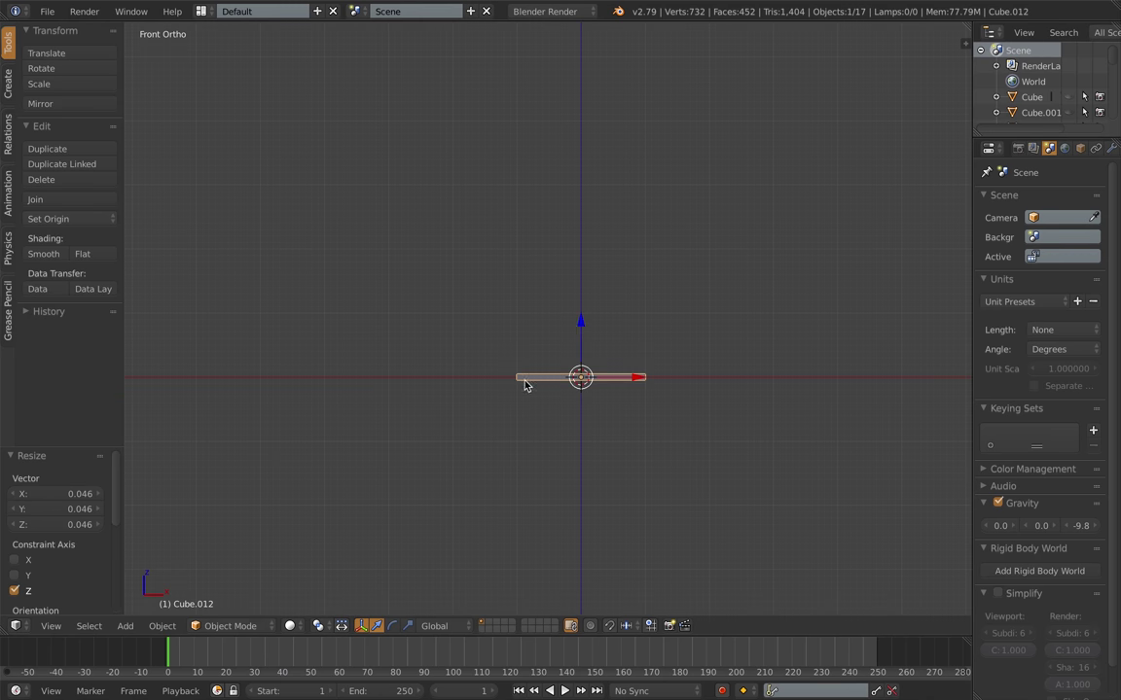
{"action": "middle_click_drag", "start_coordinate": [523, 382], "coordinate": [533, 245]}
Step: Add a loop cut across the plate in edit mode, slid close to its positive Y edge
{"action": "key", "text": "Tab"}
{"action": "key", "text": "ctrl+r"}
{"action": "left_click", "coordinate": [404, 229]}
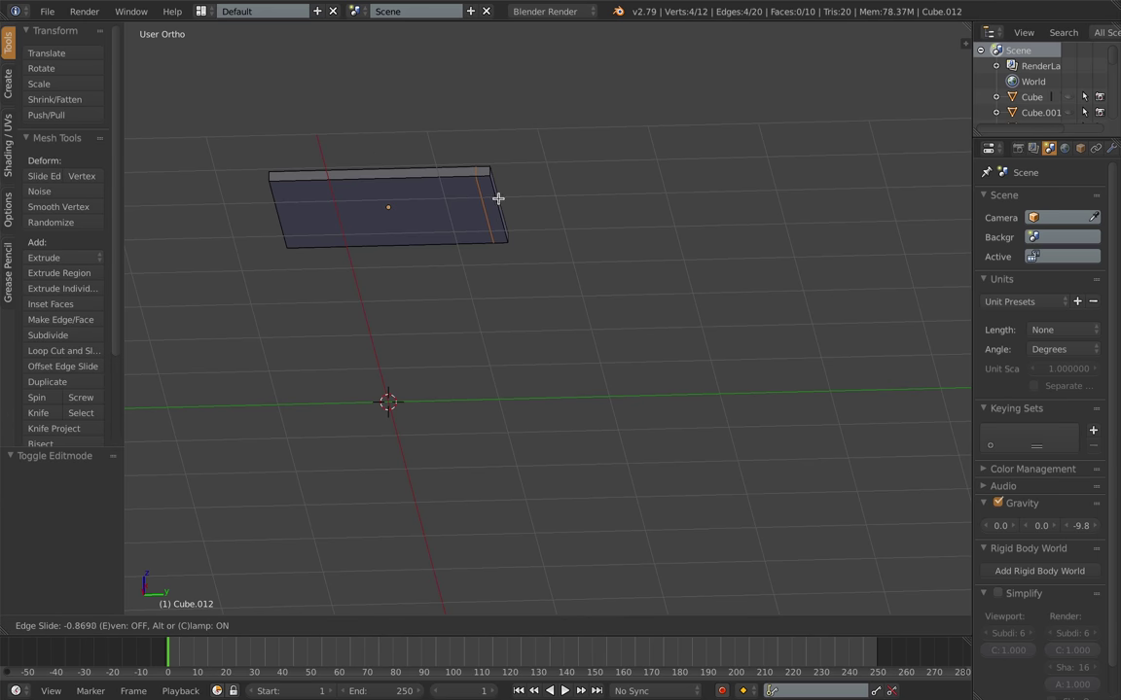
{"action": "left_click", "coordinate": [500, 199]}
{"action": "key", "text": "KP_3"}
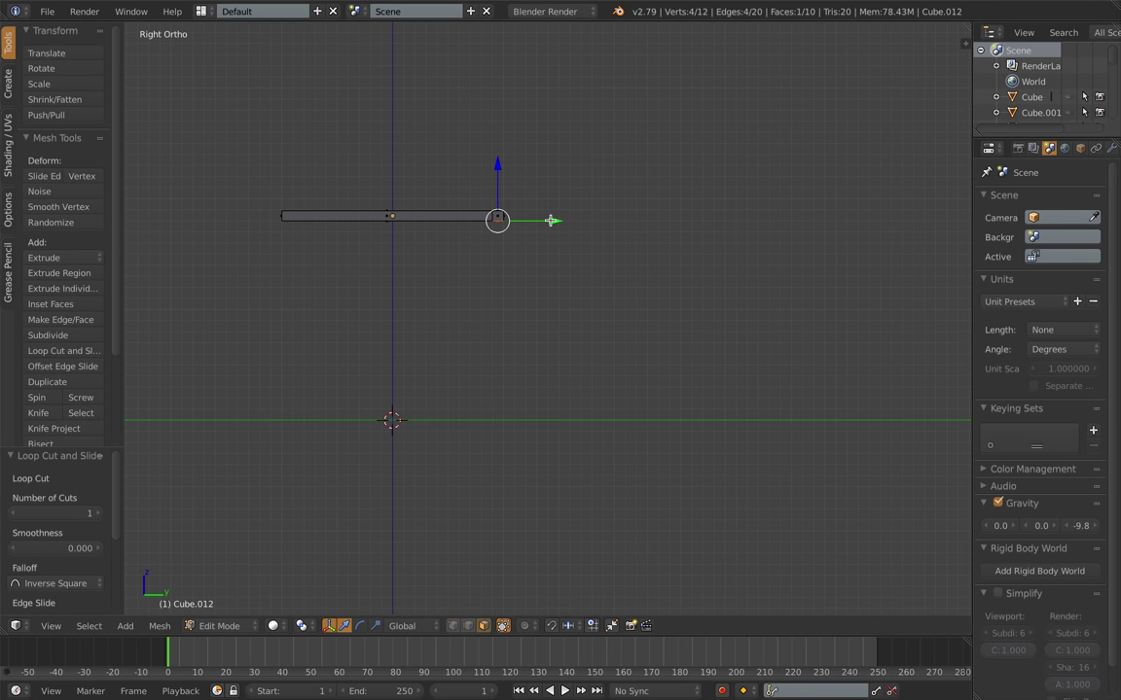
{"action": "key", "text": "e"}
{"action": "right_click", "coordinate": [549, 236]}
{"action": "key", "text": "g"}
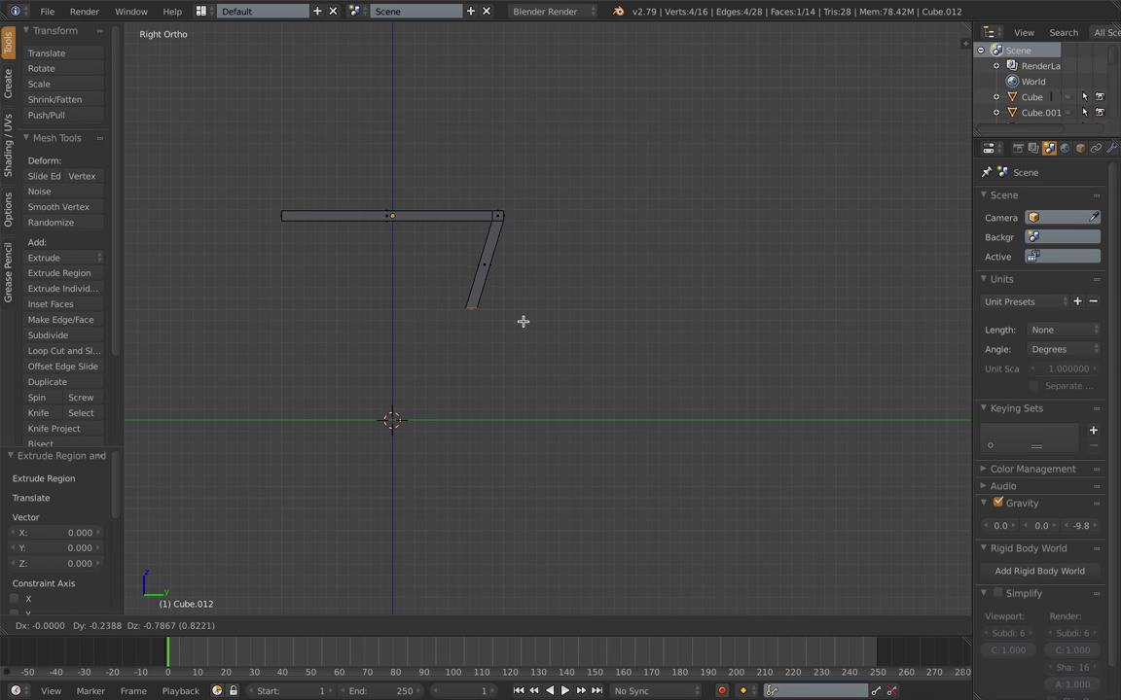
{"action": "right_click", "coordinate": [544, 421]}
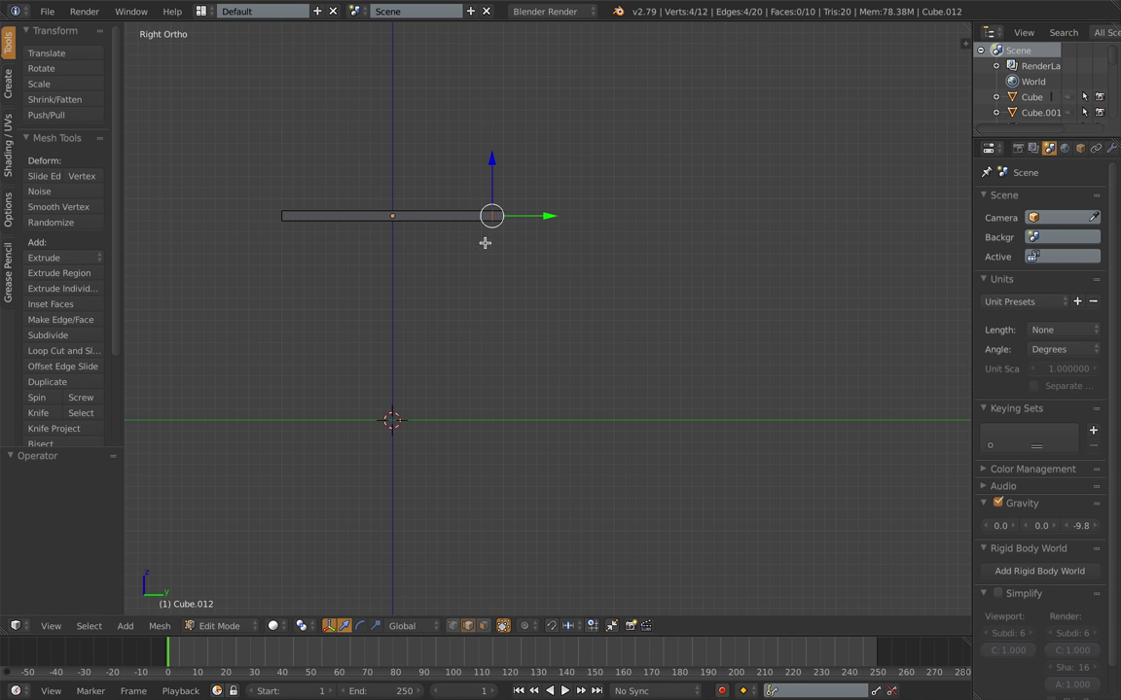
Step: Move the plate 1.004 along Y so its edge meets the origin, and adjust its height along Z
{"action": "key", "text": "Tab"}
{"action": "left_click_drag", "start_coordinate": [392, 152], "coordinate": [392, 165]}
{"action": "left_click_drag", "start_coordinate": [455, 229], "coordinate": [564, 236]}
{"action": "left_click_drag", "start_coordinate": [503, 172], "coordinate": [504, 169]}
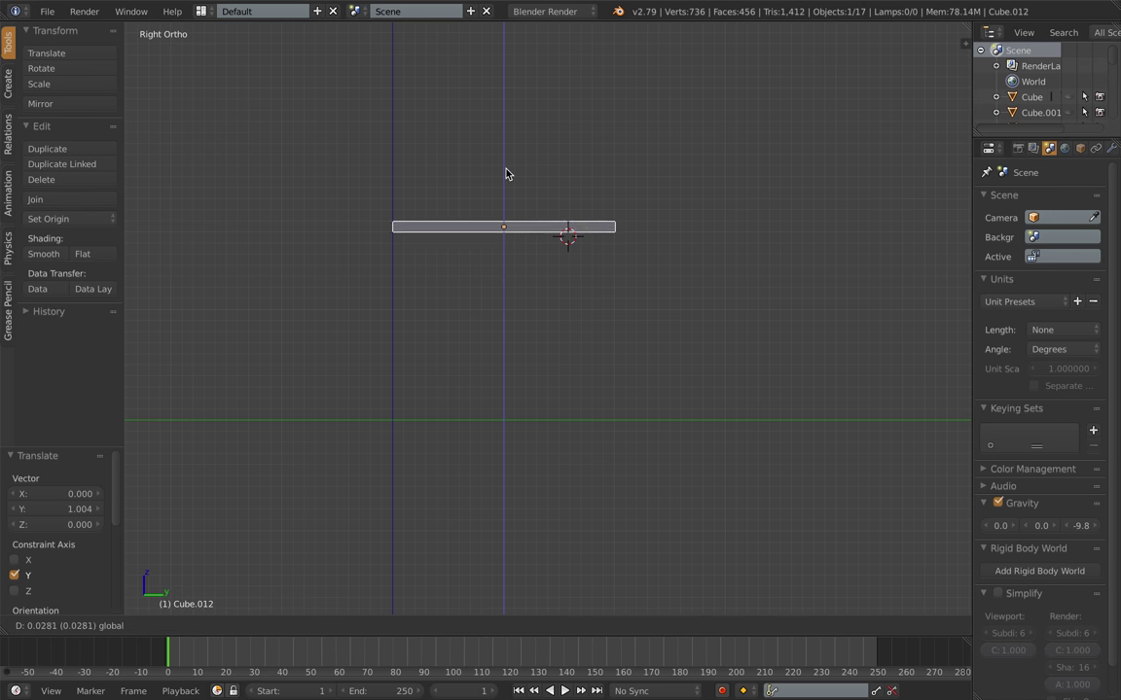
{"action": "left_click", "coordinate": [510, 273]}
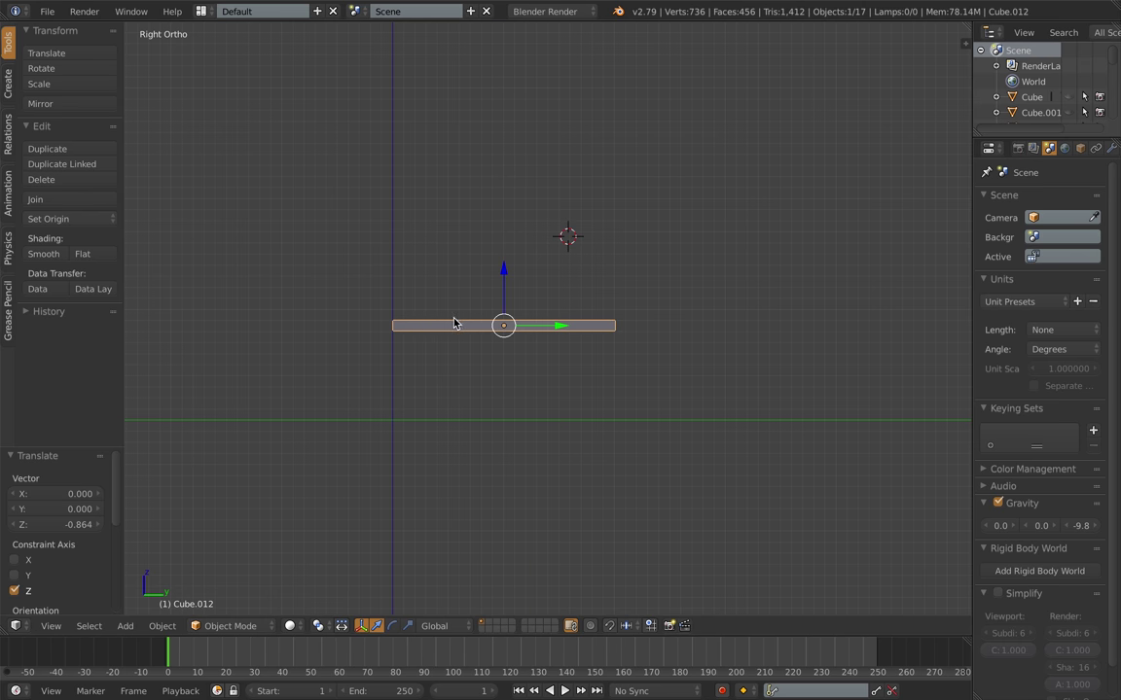
{"action": "left_click_drag", "start_coordinate": [508, 273], "coordinate": [518, 215]}
Step: Select the plate's whole mesh in edit mode and lower it slightly along Z
{"action": "key", "text": "Tab"}
{"action": "middle_click_drag", "start_coordinate": [615, 292], "coordinate": [609, 262]}
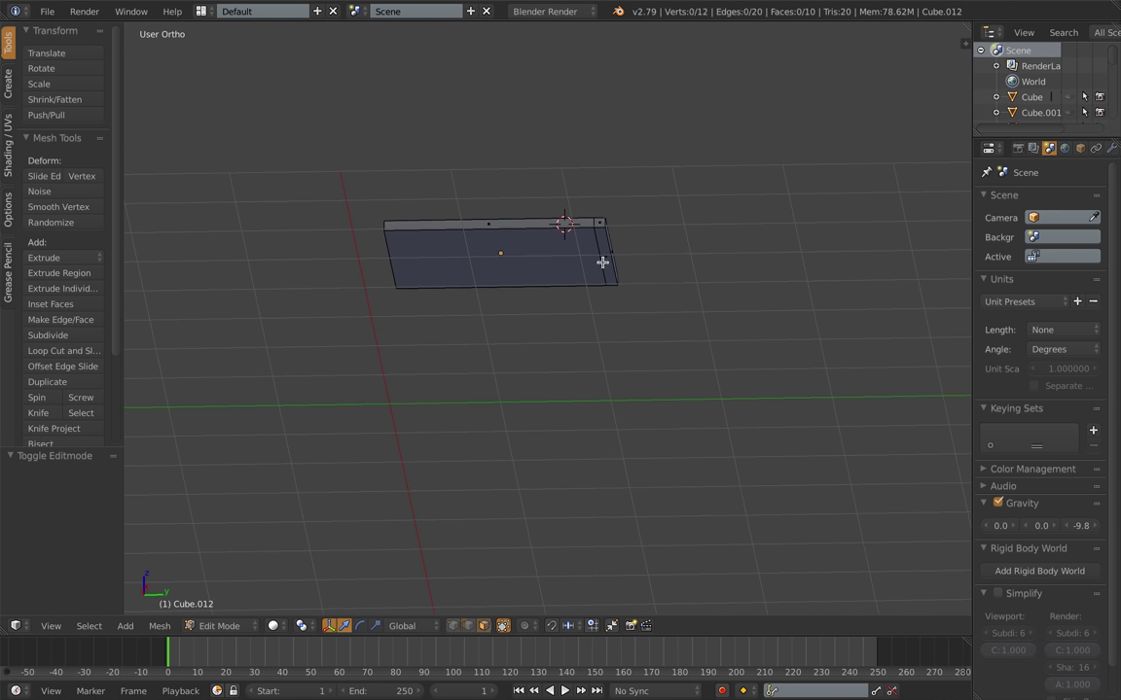
{"action": "right_click", "coordinate": [602, 261]}
{"action": "key", "text": "KP_3"}
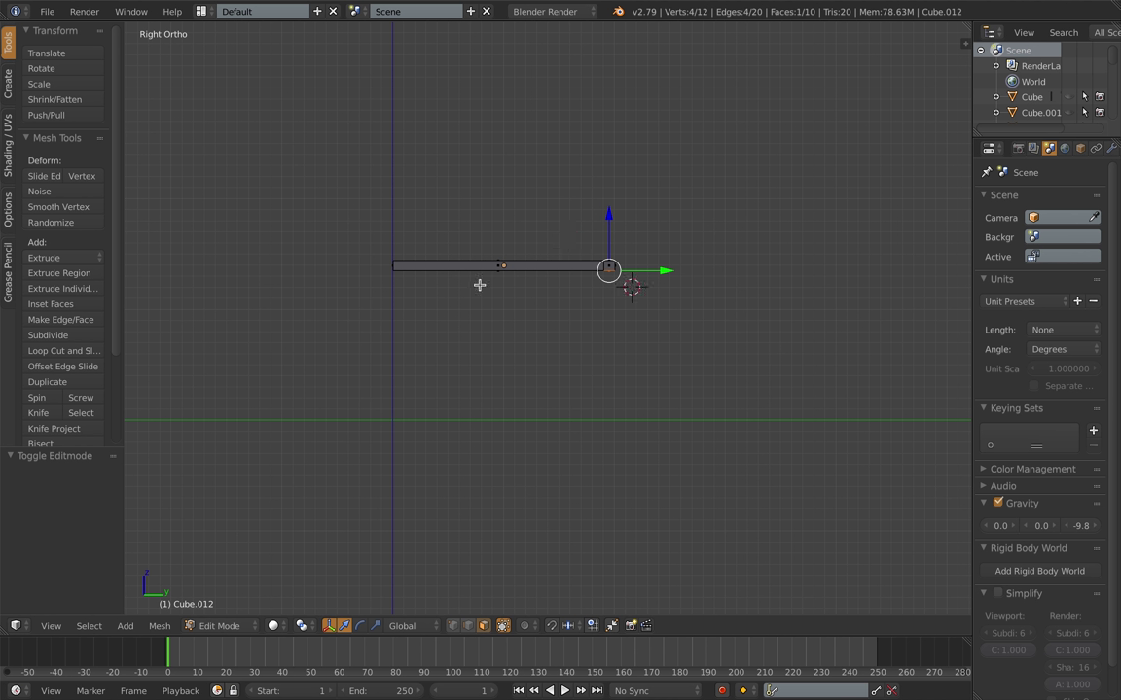
{"action": "key", "text": "a"}
{"action": "key", "text": "a"}
{"action": "left_click_drag", "start_coordinate": [536, 213], "coordinate": [536, 218]}
Step: Extrude the narrow face under the plate's positive Y edge downward into a long vertical flap, then deselect everything
{"action": "middle_click_drag", "start_coordinate": [635, 314], "coordinate": [635, 283]}
{"action": "key", "text": "a"}
{"action": "right_click", "coordinate": [608, 267]}
{"action": "key", "text": "KP_3"}
{"action": "key", "text": "e"}
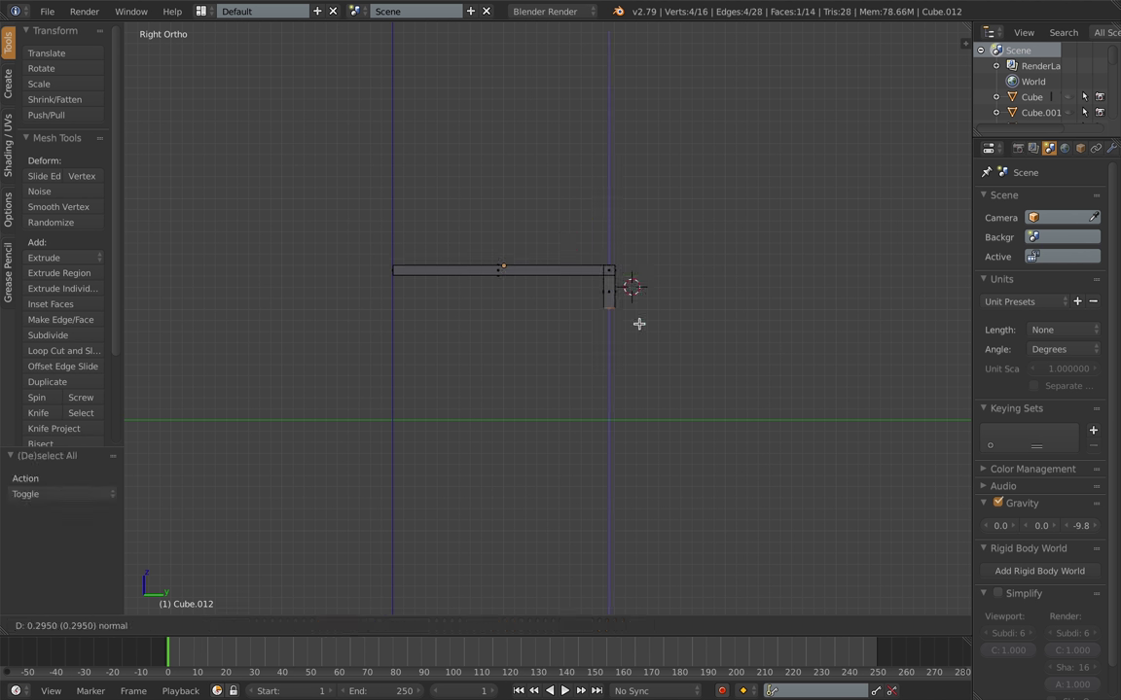
{"action": "left_click", "coordinate": [645, 504]}
{"action": "key", "text": "a"}
{"action": "middle_click_drag", "start_coordinate": [645, 434], "coordinate": [554, 400]}
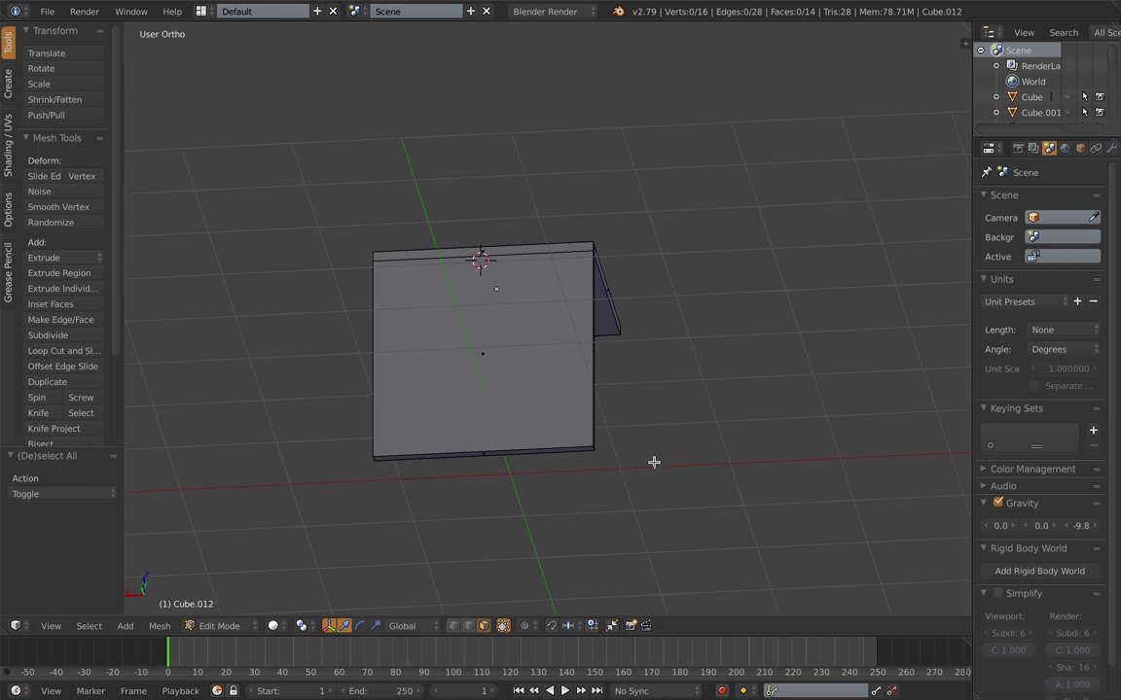
{"action": "middle_click_drag", "start_coordinate": [654, 462], "coordinate": [566, 485]}
{"action": "right_click", "coordinate": [545, 415]}
{"action": "key", "text": "ctrl+b"}
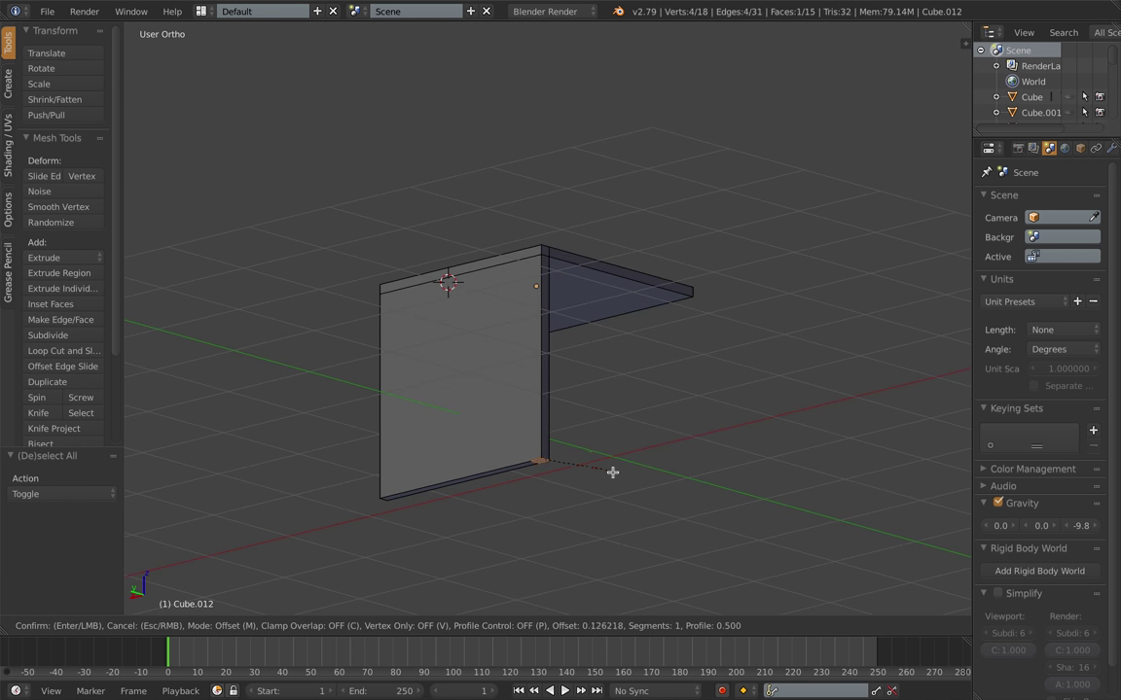
{"action": "right_click", "coordinate": [704, 465]}
Step: Add a horizontal loop cut across the vertical flap, slid near its lower edge
{"action": "left_click", "coordinate": [556, 412]}
{"action": "left_click", "coordinate": [567, 464]}
{"action": "middle_click_drag", "start_coordinate": [654, 467], "coordinate": [720, 378]}
{"action": "key", "text": "ctrl+b"}
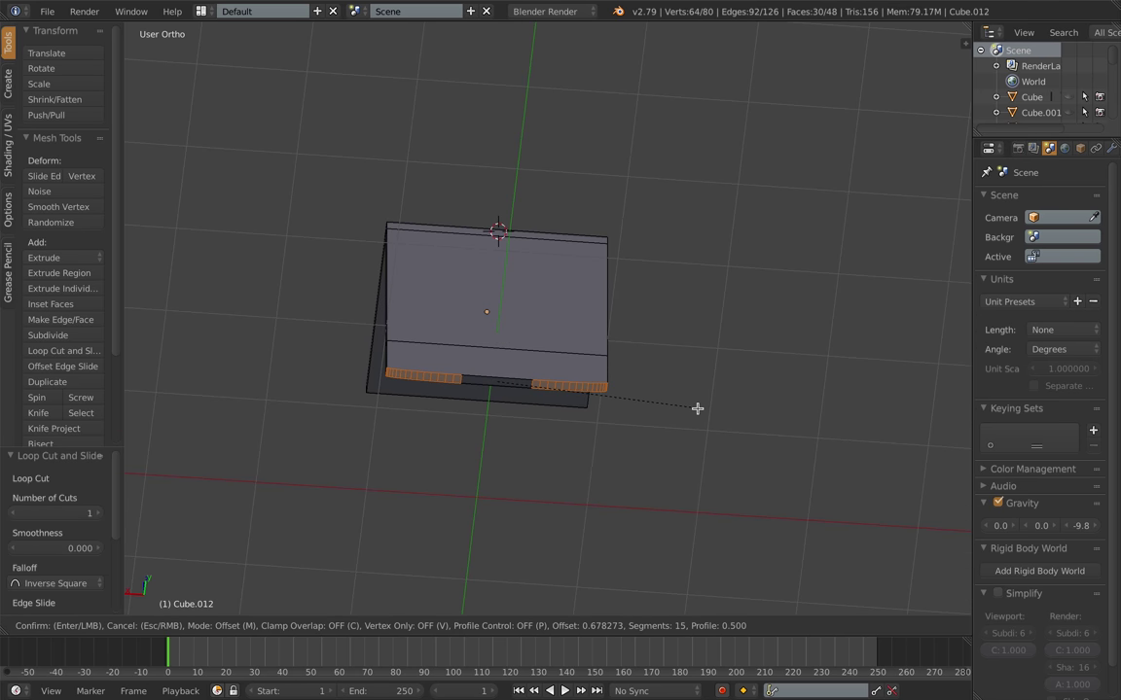
{"action": "right_click", "coordinate": [697, 409]}
{"action": "key", "text": "ctrl+r"}
{"action": "right_click", "coordinate": [530, 387]}
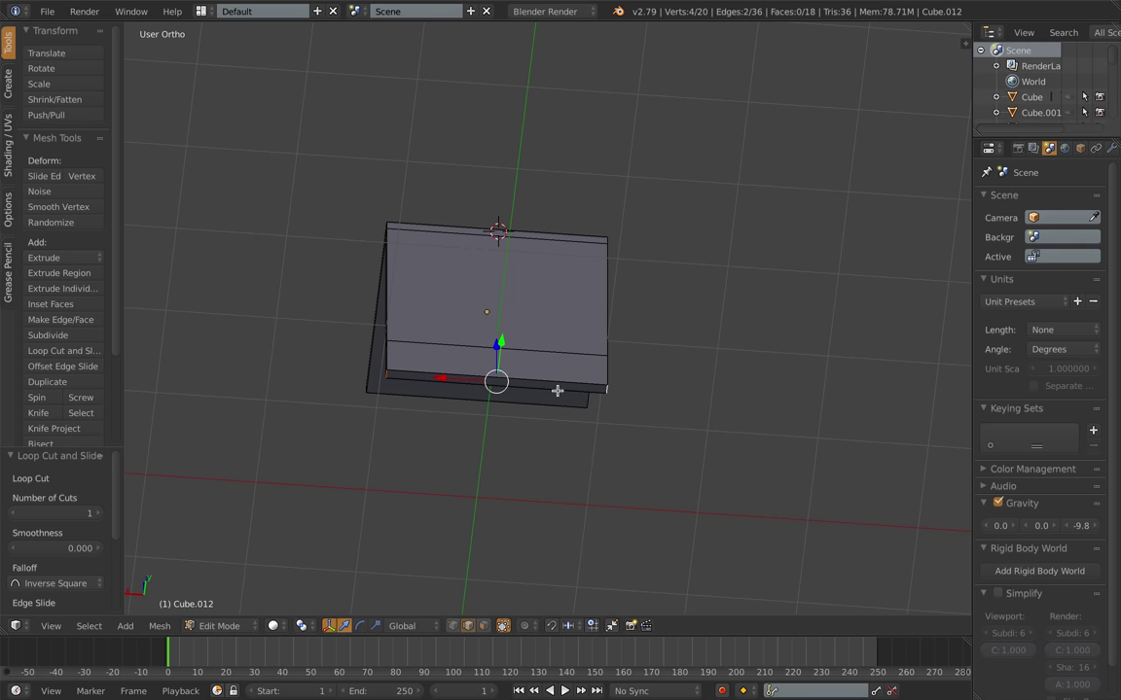
{"action": "key", "text": "a"}
Step: Box-select the flap's lower strip in front view and switch off limiting selection to visible geometry
{"action": "middle_click_drag", "start_coordinate": [688, 393], "coordinate": [664, 375]}
{"action": "key", "text": "KP_1"}
{"action": "key", "text": "b"}
{"action": "left_click_drag", "start_coordinate": [460, 423], "coordinate": [771, 515]}
{"action": "middle_click_drag", "start_coordinate": [772, 515], "coordinate": [667, 513]}
{"action": "left_click", "coordinate": [502, 625]}
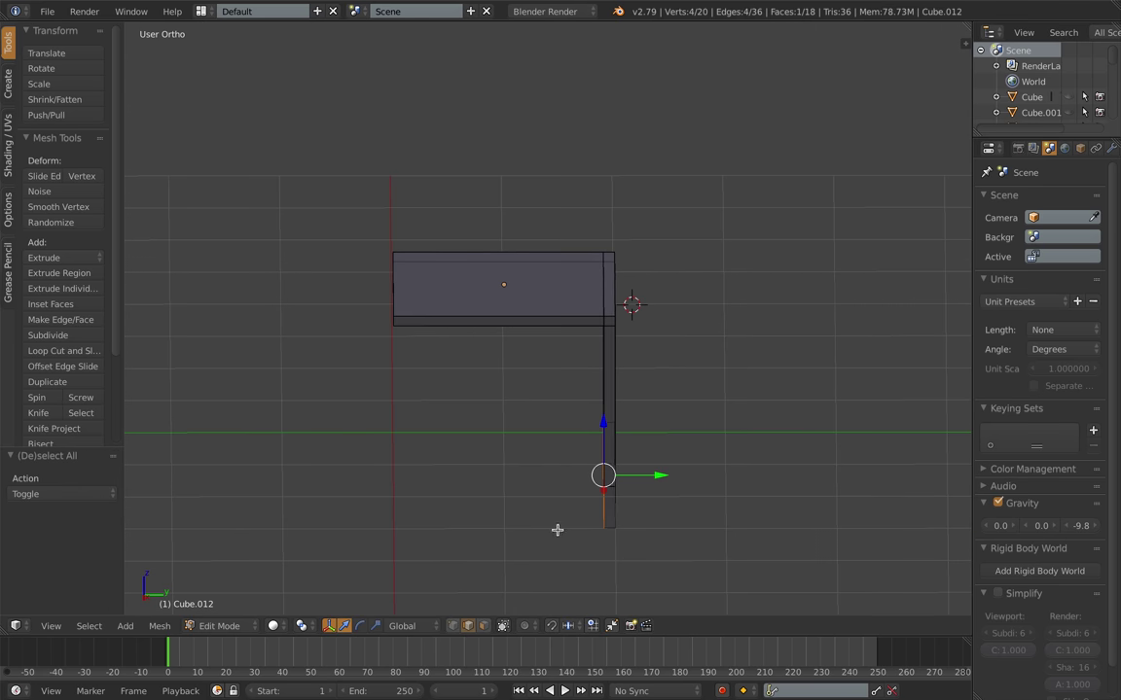
Step: Box-select the top plate and the flap above the lower loop cut, and hide them to isolate the lower strip
{"action": "key", "text": "a"}
{"action": "key", "text": "KP_1"}
{"action": "left_click_drag", "start_coordinate": [440, 247], "coordinate": [790, 434]}
{"action": "key", "text": "h"}
{"action": "middle_click_drag", "start_coordinate": [790, 434], "coordinate": [733, 453]}
{"action": "key", "text": "alt+h"}
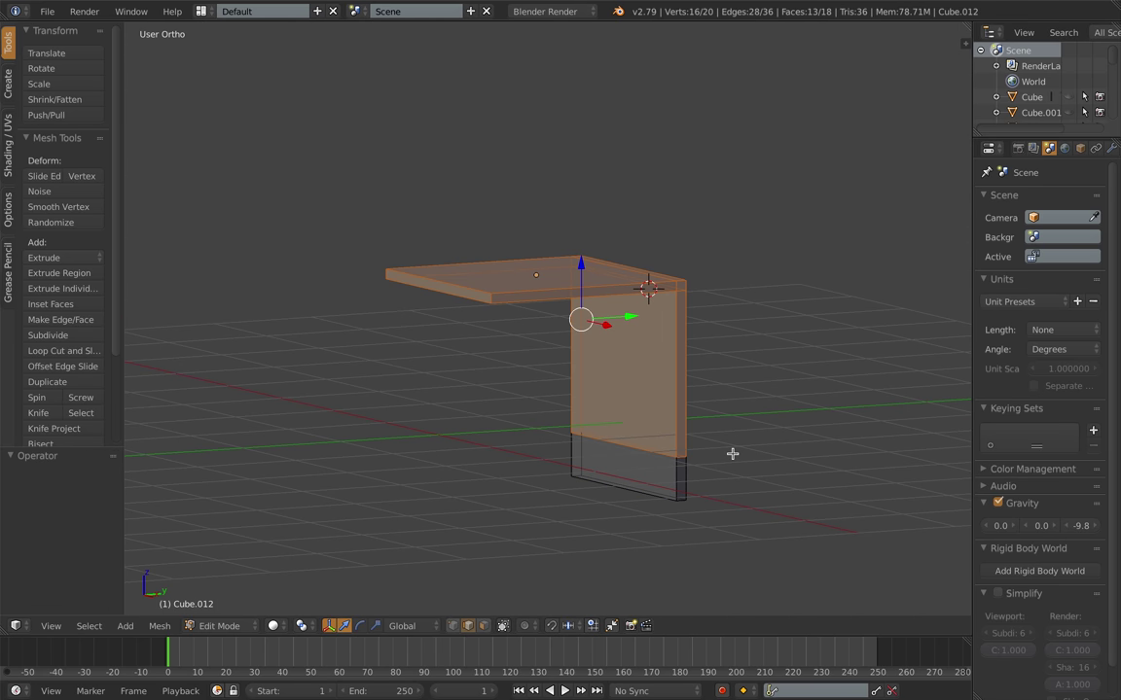
{"action": "middle_click_drag", "start_coordinate": [609, 584], "coordinate": [543, 589]}
{"action": "key", "text": "h"}
Step: Add a centred vertical loop cut through the middle of the isolated strip
{"action": "middle_click_drag", "start_coordinate": [615, 457], "coordinate": [545, 456]}
{"action": "left_click", "coordinate": [527, 438]}
{"action": "right_click", "coordinate": [528, 438]}
{"action": "middle_click_drag", "start_coordinate": [595, 493], "coordinate": [669, 302]}
{"action": "right_click", "coordinate": [675, 460]}
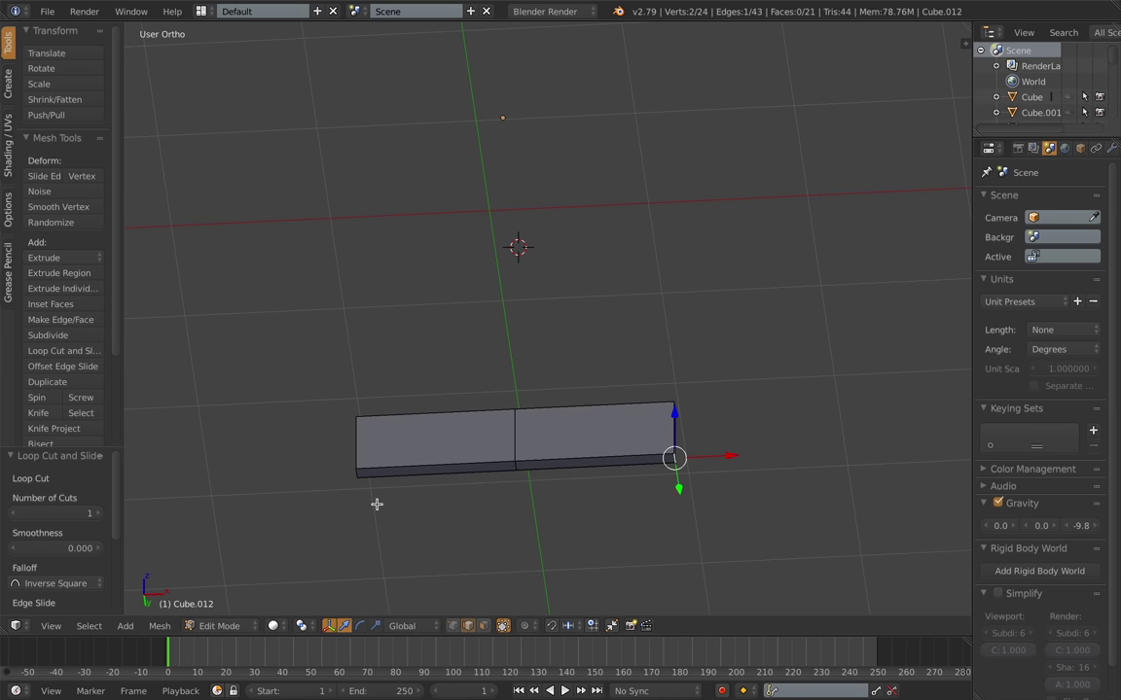
{"action": "key", "text": "ctrl+b"}
{"action": "key", "text": "Escape"}
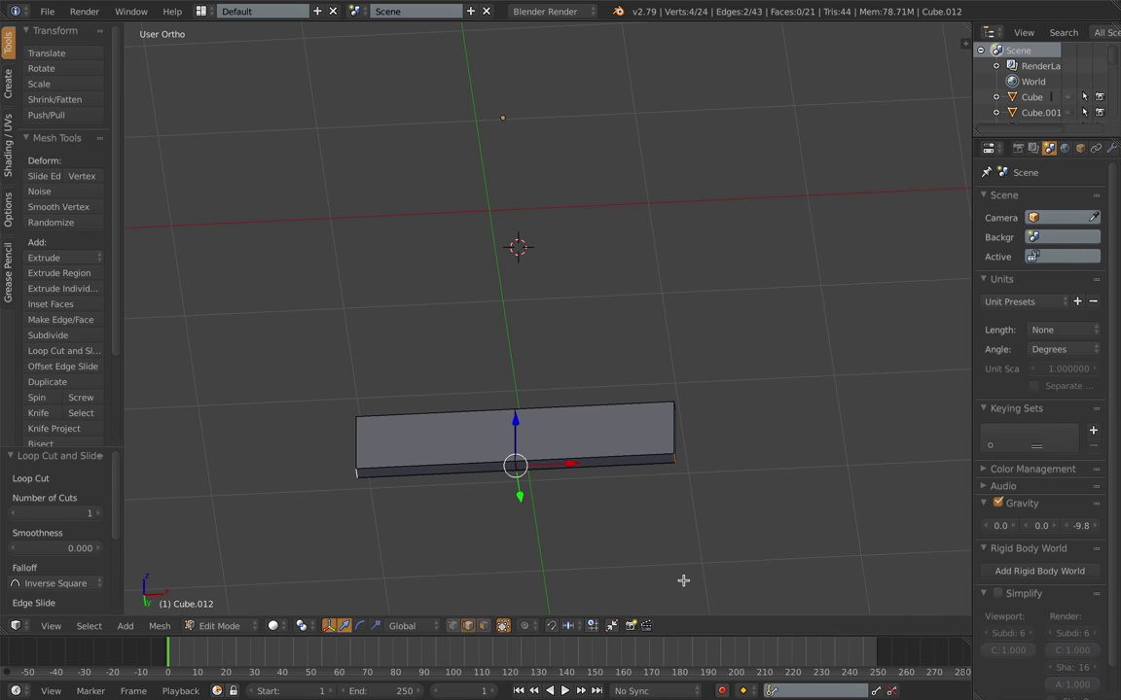
Step: Add one centred vertical loop cut to each half of the strip, dividing it into four sections
{"action": "left_click", "coordinate": [616, 442]}
{"action": "right_click", "coordinate": [615, 437]}
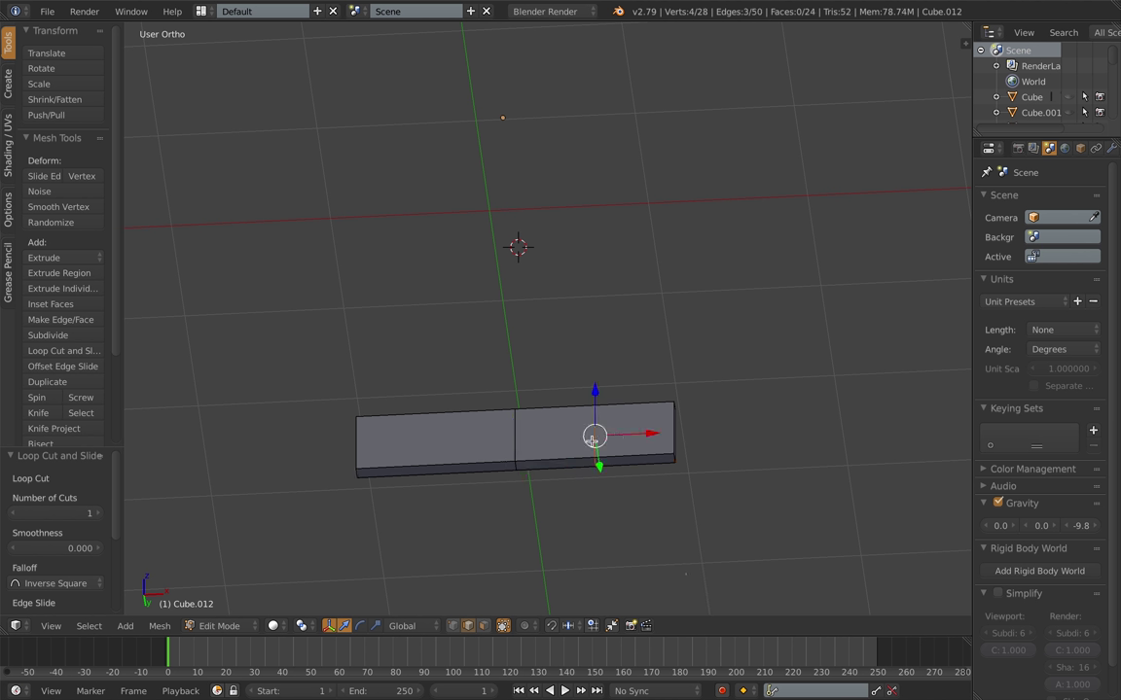
{"action": "key", "text": "ctrl+r"}
{"action": "left_click", "coordinate": [481, 449]}
{"action": "right_click", "coordinate": [483, 450]}
Step: Round the strip's two lower corner edges with a 7-segment bevel and reveal the hidden geometry
{"action": "key", "text": "a"}
{"action": "right_click", "coordinate": [361, 475]}
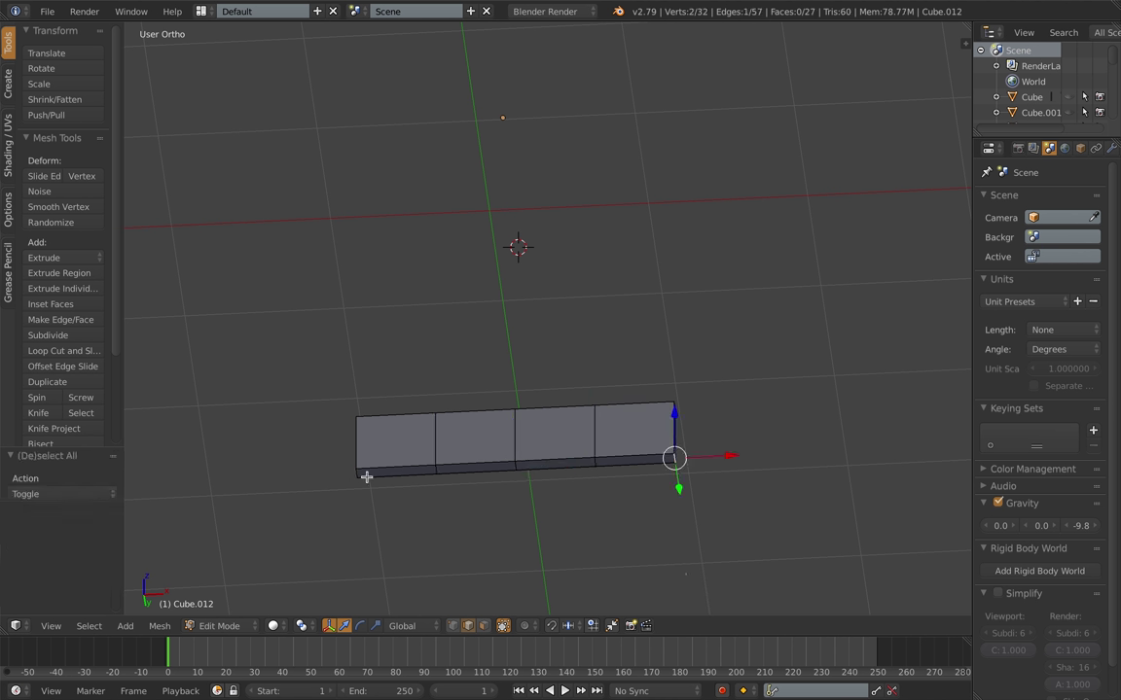
{"action": "key", "text": "ctrl+b"}
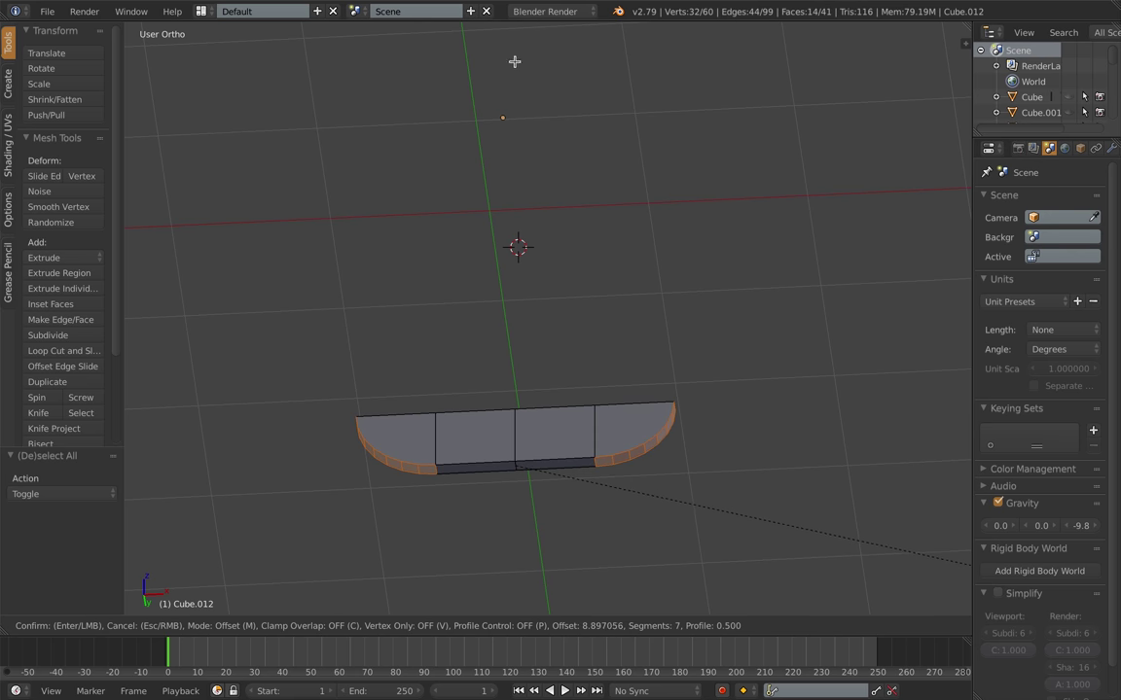
{"action": "left_click", "coordinate": [514, 61]}
{"action": "middle_click_drag", "start_coordinate": [672, 233], "coordinate": [688, 288]}
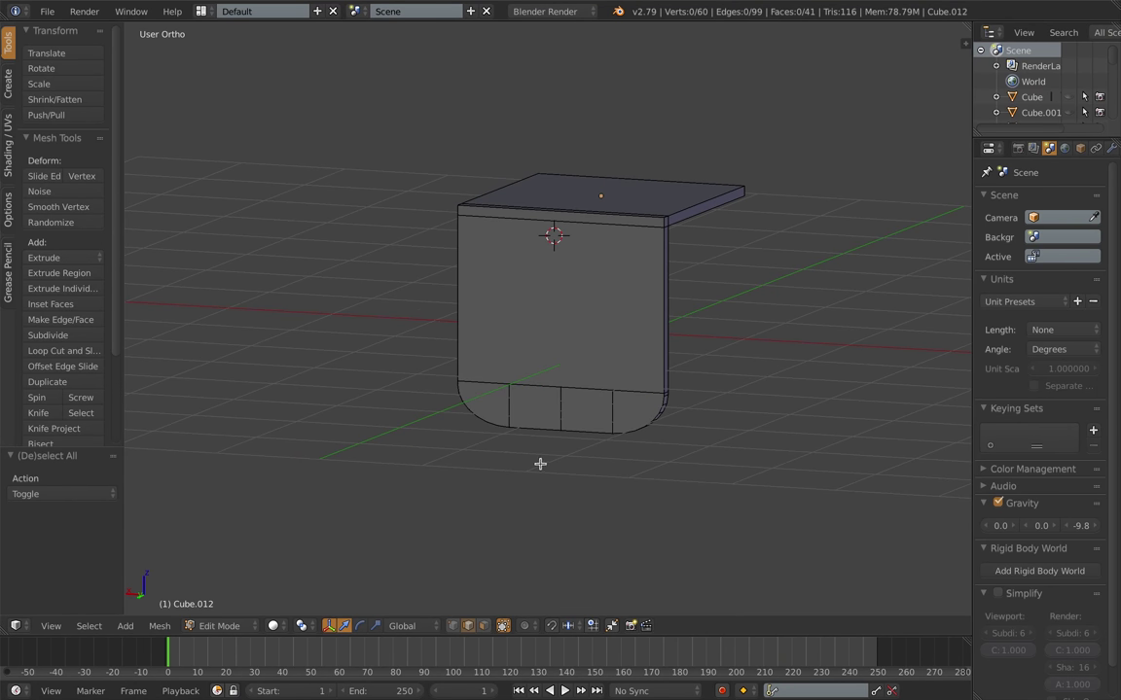
Step: Try to raise the horizontal edge loop above the rounded corners along Z, then undo the move
{"action": "left_click_drag", "start_coordinate": [560, 328], "coordinate": [563, 314]}
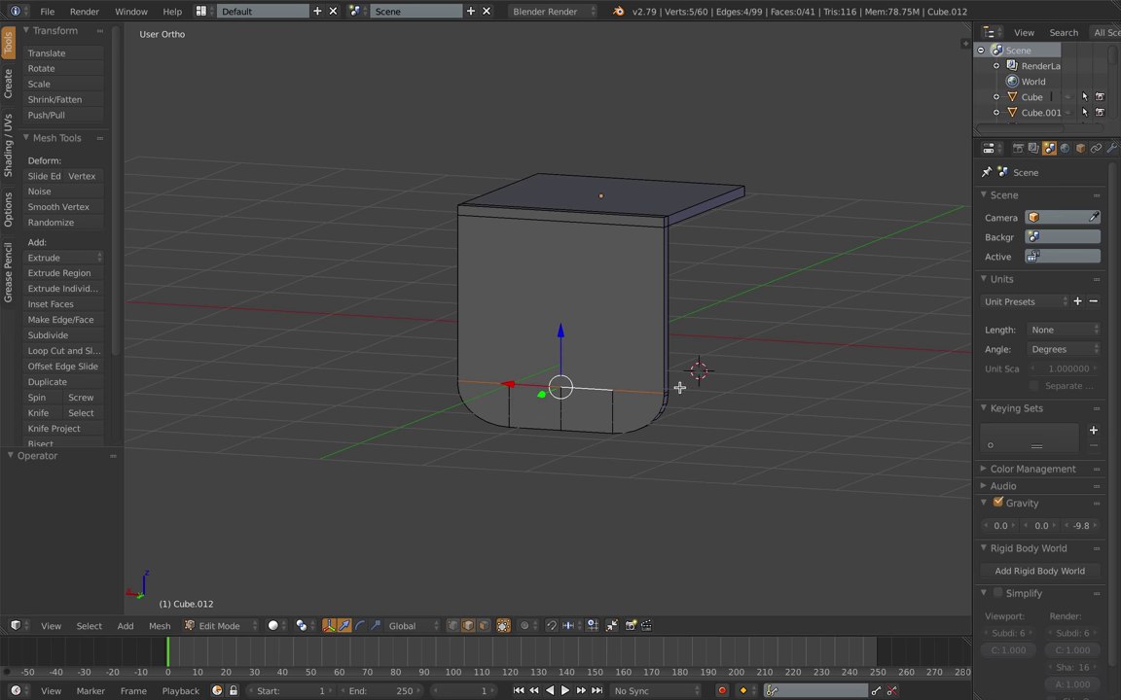
{"action": "middle_click_drag", "start_coordinate": [748, 393], "coordinate": [646, 408]}
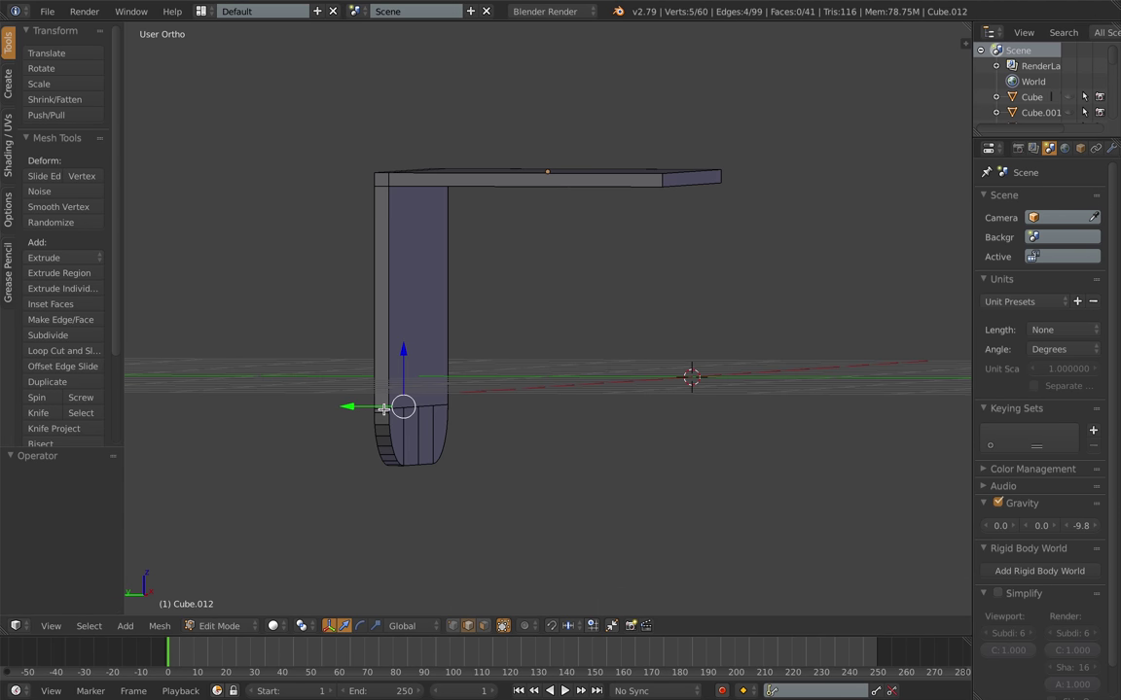
{"action": "middle_click_drag", "start_coordinate": [472, 411], "coordinate": [410, 410]}
{"action": "right_click", "coordinate": [449, 404], "text": "alt+shift"}
{"action": "middle_click_drag", "start_coordinate": [645, 407], "coordinate": [496, 412]}
{"action": "key", "text": "KP_1"}
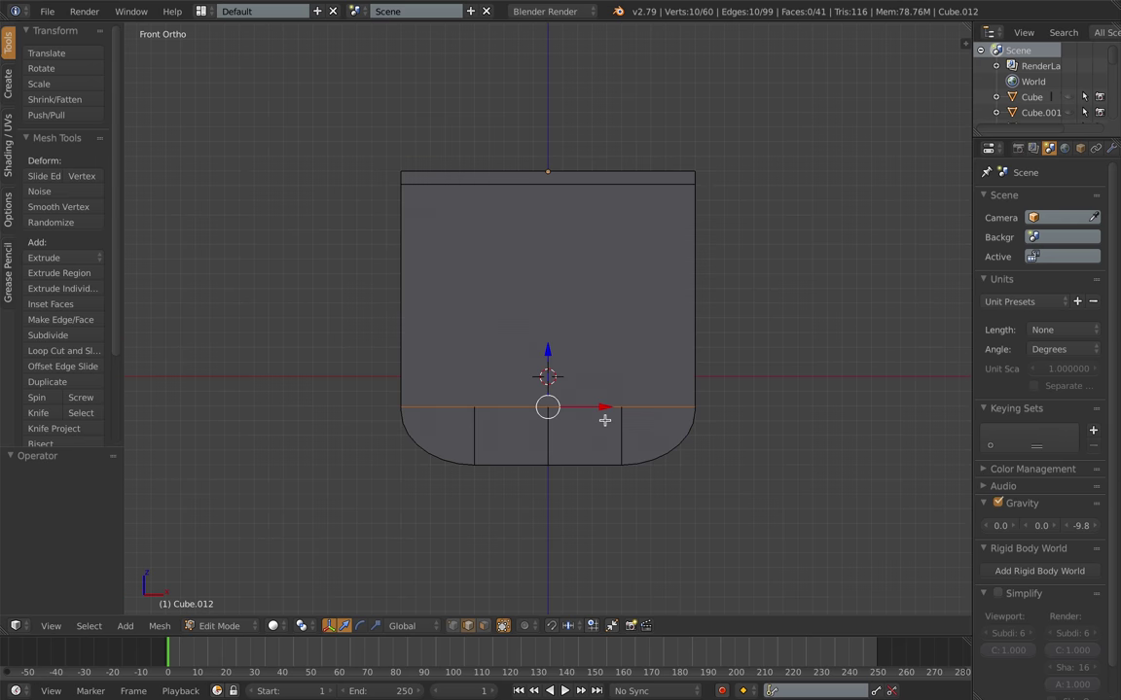
{"action": "left_click_drag", "start_coordinate": [547, 353], "coordinate": [546, 330]}
{"action": "middle_click_drag", "start_coordinate": [768, 377], "coordinate": [655, 369]}
{"action": "scroll", "coordinate": [656, 388], "scroll_direction": "down", "scroll_amount": 3}
{"action": "key", "text": "ctrl+z"}
Step: Move the L-shaped bracket 3.198 along Y in object mode and unhide the chair parts
{"action": "key", "text": "Tab"}
{"action": "scroll", "coordinate": [654, 368], "scroll_direction": "down", "scroll_amount": 5}
{"action": "left_click_drag", "start_coordinate": [517, 300], "coordinate": [440, 336]}
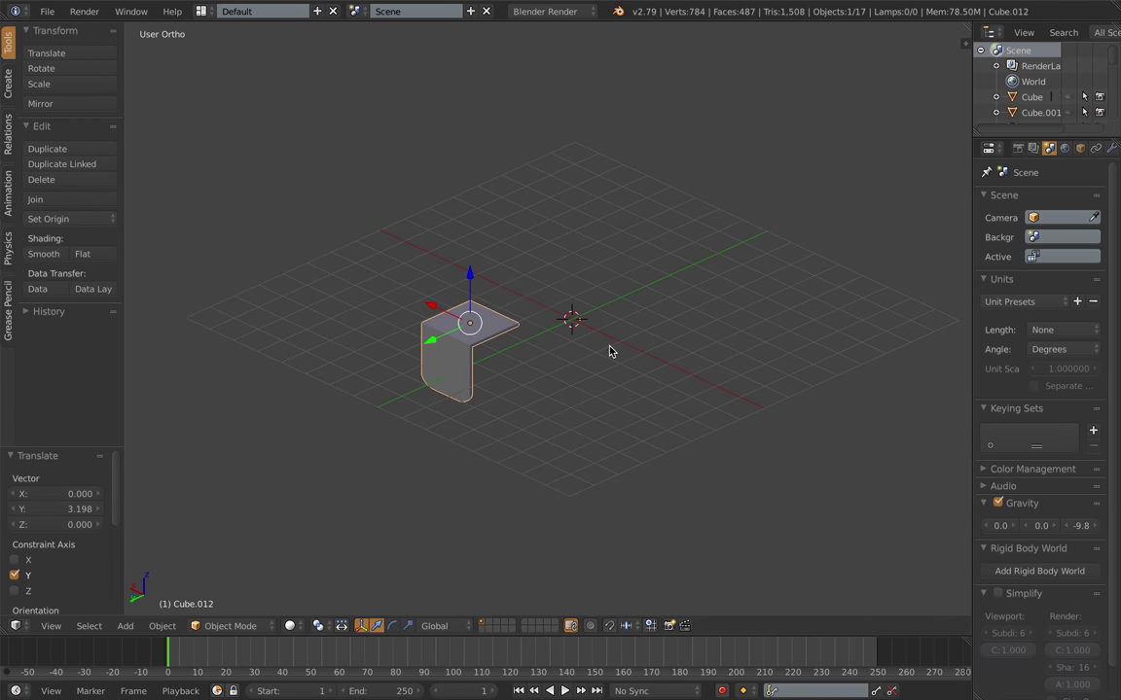
{"action": "key", "text": "alt+h"}
{"action": "scroll", "coordinate": [623, 331], "scroll_direction": "up", "scroll_amount": 3}
{"action": "middle_click_drag", "start_coordinate": [493, 348], "coordinate": [516, 323]}
Step: Select the L-shaped bracket and scale it uniformly to 0.195
{"action": "right_click", "coordinate": [647, 358]}
{"action": "key", "text": "KP_1"}
{"action": "scroll", "coordinate": [593, 321], "scroll_direction": "up", "scroll_amount": 2}
{"action": "key", "text": "s"}
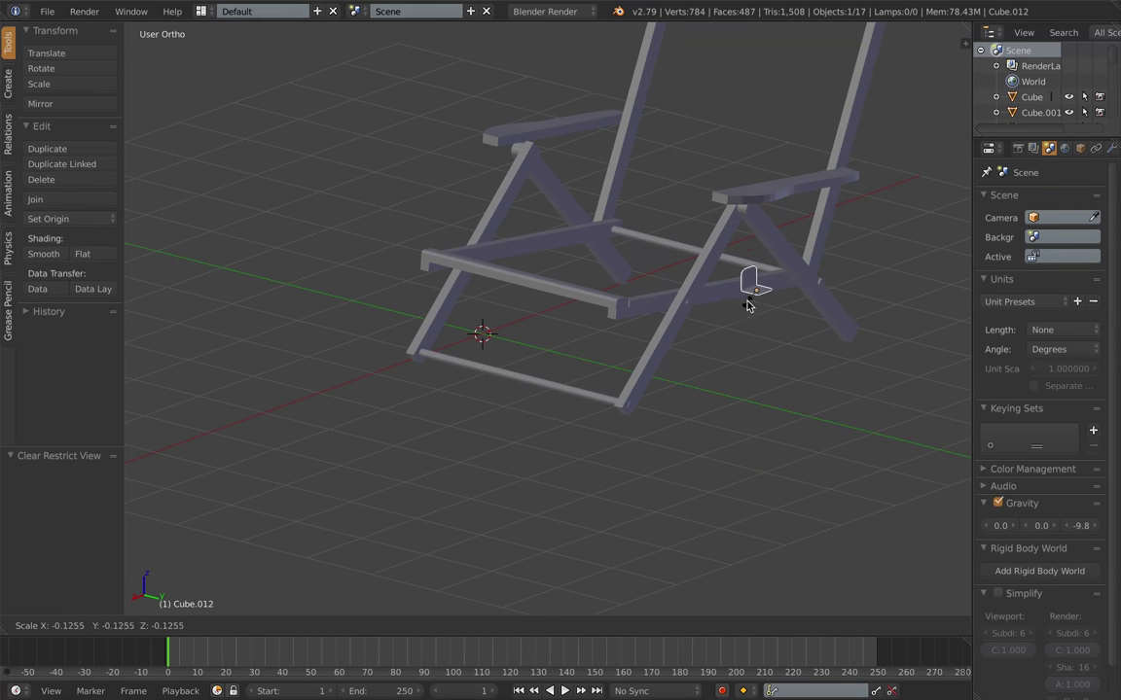
{"action": "left_click", "coordinate": [778, 312]}
{"action": "scroll", "coordinate": [782, 315], "scroll_direction": "down", "scroll_amount": 1}
{"action": "key", "text": "r"}
{"action": "key", "text": "z"}
{"action": "key", "text": "Escape"}
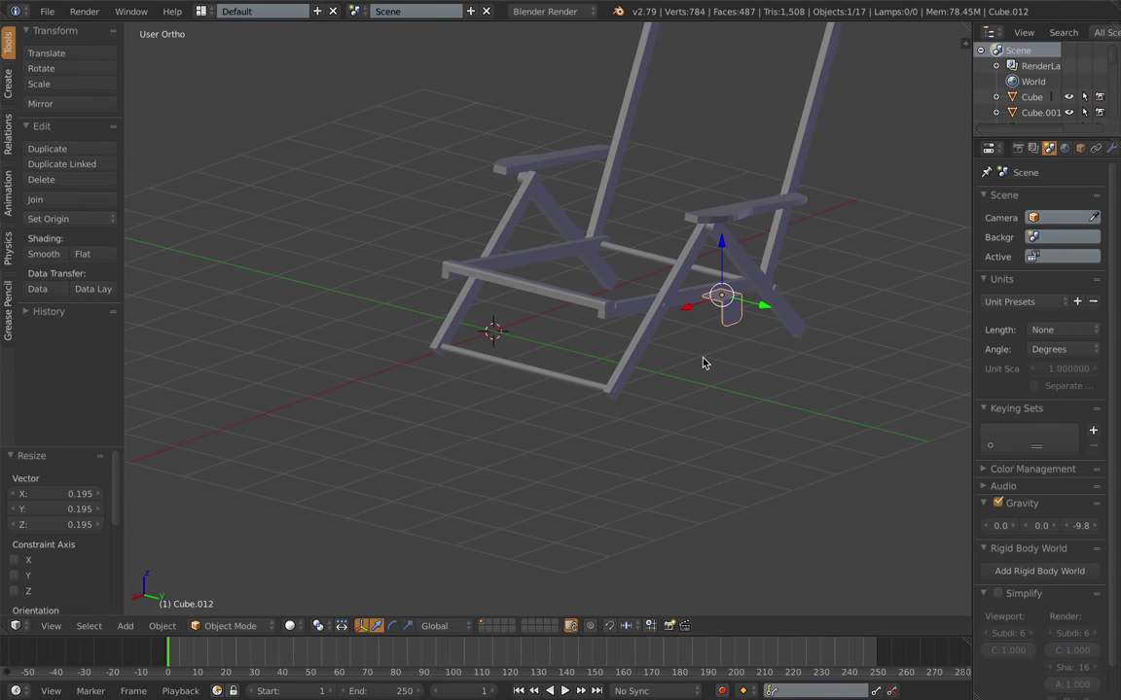
Step: Move the L-shaped bracket -4.590 along Y to just outside the chair's opposite side frame
{"action": "key", "text": "KP_3"}
{"action": "left_click_drag", "start_coordinate": [813, 252], "coordinate": [488, 250]}
{"action": "middle_click_drag", "start_coordinate": [472, 219], "coordinate": [557, 225]}
{"action": "scroll", "coordinate": [502, 213], "scroll_direction": "up", "scroll_amount": 3}
{"action": "key", "text": "KP_3"}
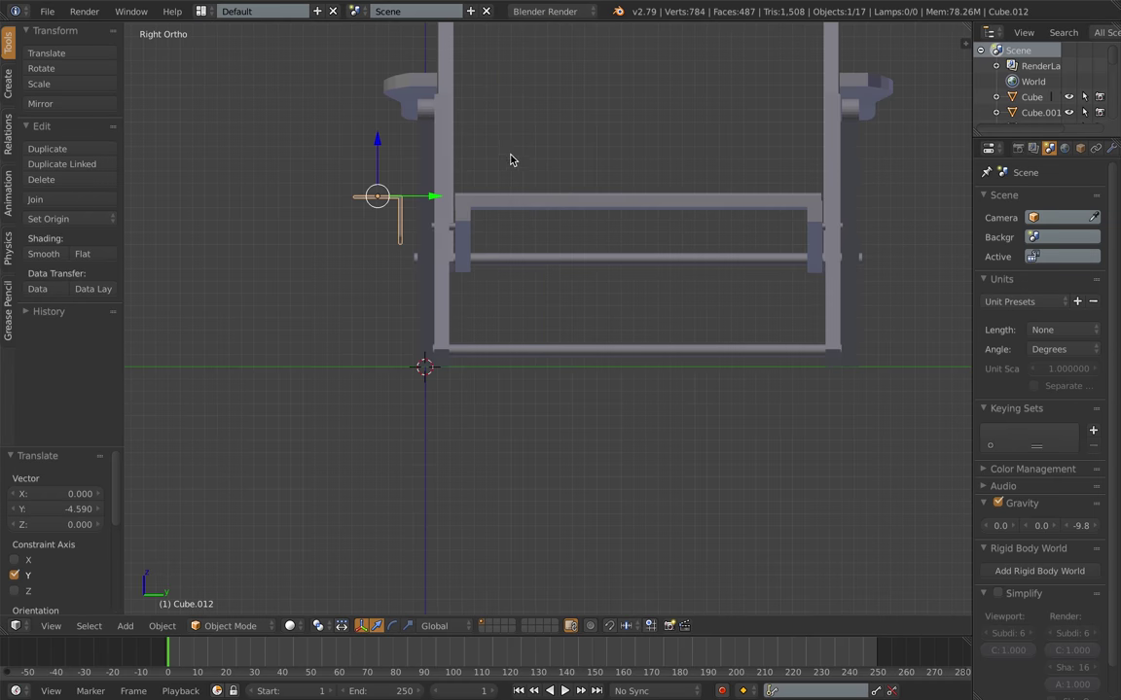
Step: Nudge the pegs on both sides of the seat frame slightly outward along Y, then reselect the L-shaped bracket
{"action": "scroll", "coordinate": [457, 185], "scroll_direction": "up", "scroll_amount": 4}
{"action": "right_click", "coordinate": [452, 226]}
{"action": "scroll", "coordinate": [477, 277], "scroll_direction": "down", "scroll_amount": 4}
{"action": "left_click_drag", "start_coordinate": [442, 353], "coordinate": [438, 350]}
{"action": "right_click", "coordinate": [816, 354]}
{"action": "left_click_drag", "start_coordinate": [871, 350], "coordinate": [875, 349]}
{"action": "right_click", "coordinate": [336, 297]}
{"action": "scroll", "coordinate": [350, 294], "scroll_direction": "up", "scroll_amount": 2}
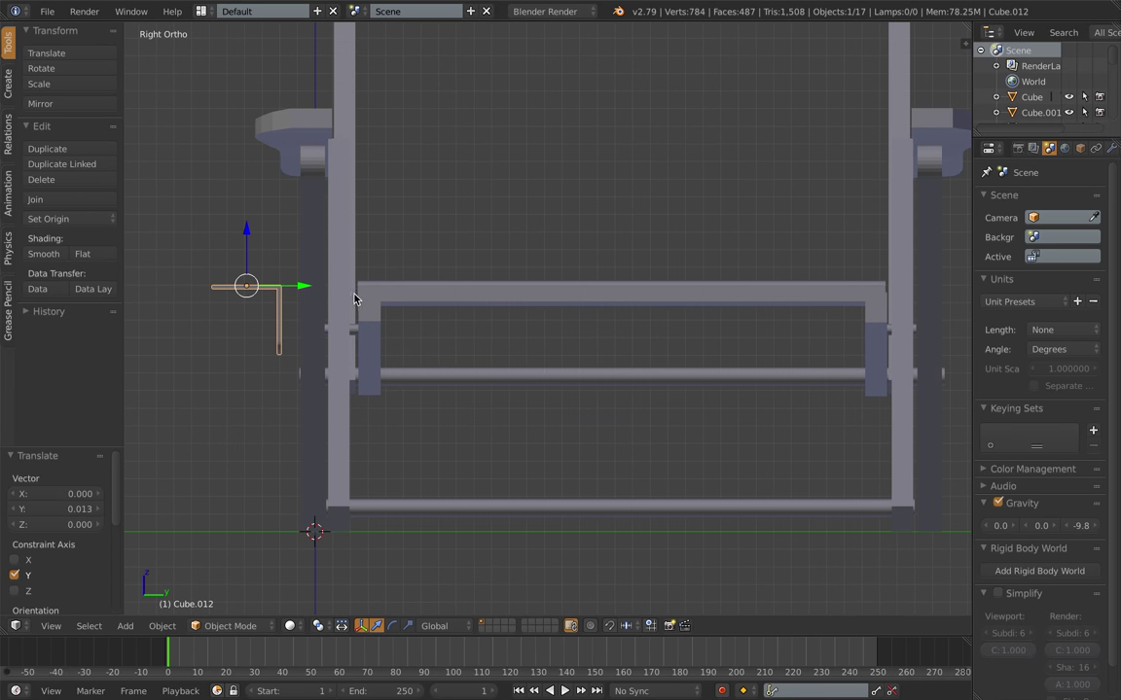
Step: Scale the bracket down and move it up along Z and -0.688 along X to the joint beneath the armrest
{"action": "middle_click_drag", "start_coordinate": [354, 299], "coordinate": [382, 267]}
{"action": "key", "text": "s"}
{"action": "left_click", "coordinate": [315, 289]}
{"action": "key", "text": "KP_1"}
{"action": "left_click_drag", "start_coordinate": [548, 228], "coordinate": [548, 109]}
{"action": "left_click_drag", "start_coordinate": [605, 169], "coordinate": [483, 169]}
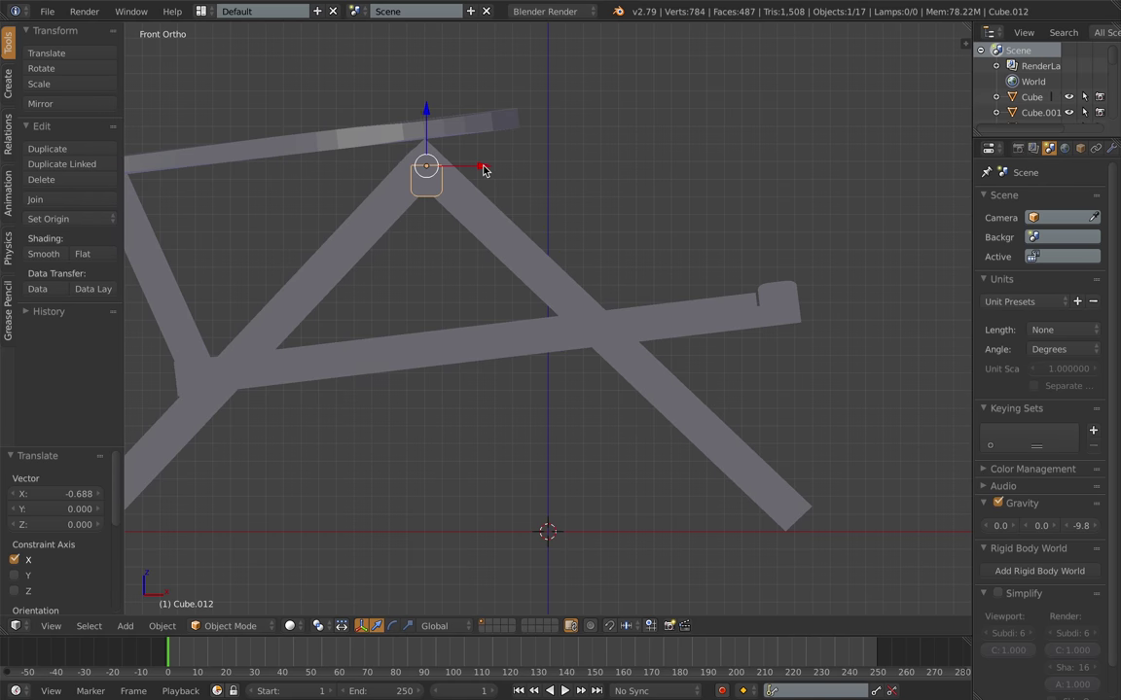
Step: Scale the bracket uniformly by 1.330 and move it 0.344 along Y under the armrest
{"action": "left_click_drag", "start_coordinate": [427, 113], "coordinate": [428, 96]}
{"action": "key", "text": "s"}
{"action": "left_click", "coordinate": [513, 157]}
{"action": "middle_click_drag", "start_coordinate": [512, 157], "coordinate": [432, 159]}
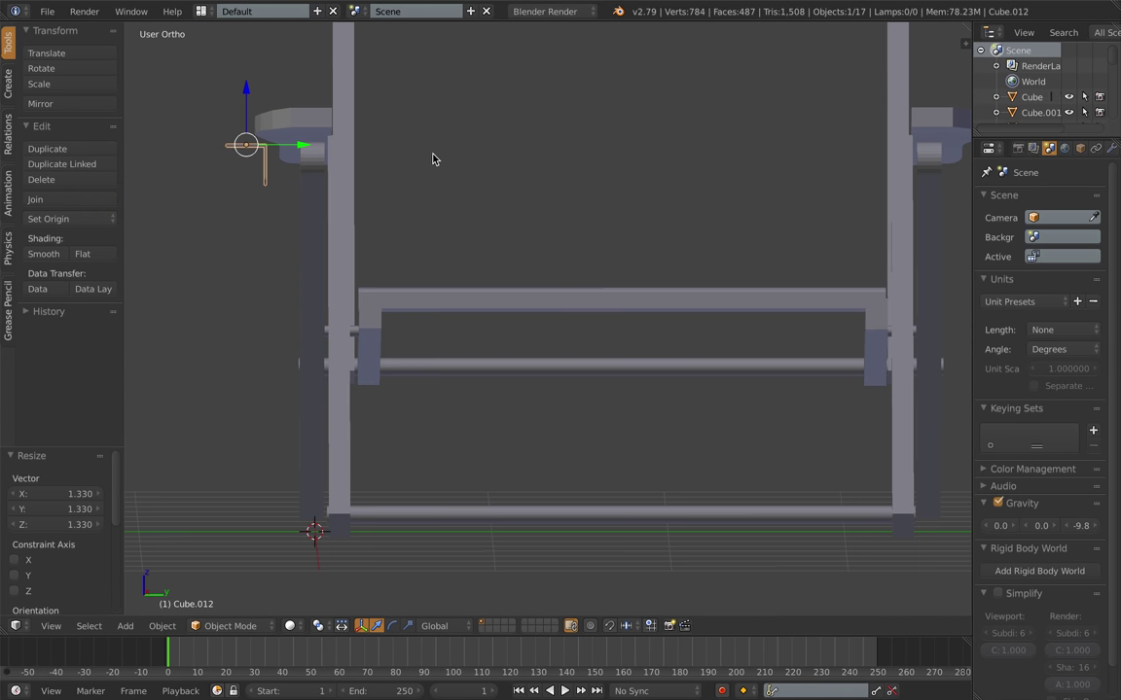
{"action": "key", "text": "KP_3"}
{"action": "left_click_drag", "start_coordinate": [310, 146], "coordinate": [370, 148]}
Step: Rotate the bracket about Y to follow the armrest's slope and nudge it up against the underside
{"action": "key", "text": "KP_1"}
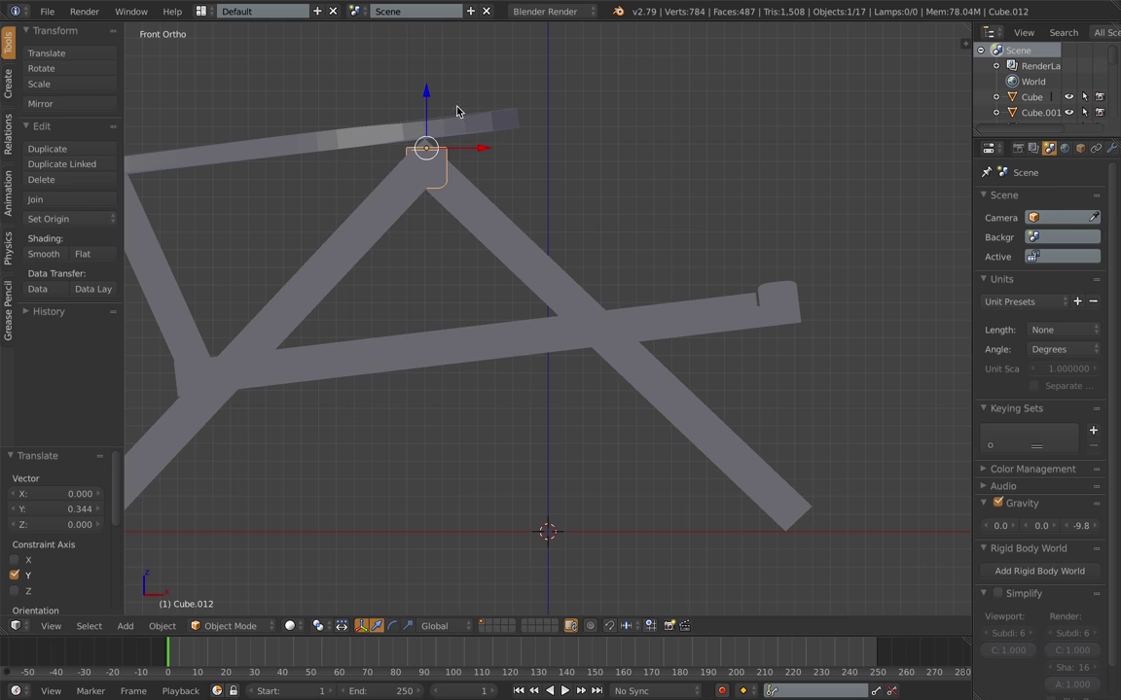
{"action": "key", "text": "r"}
{"action": "key", "text": "y"}
{"action": "left_click", "coordinate": [506, 112]}
{"action": "left_click_drag", "start_coordinate": [481, 147], "coordinate": [480, 147]}
{"action": "left_click_drag", "start_coordinate": [424, 93], "coordinate": [424, 86]}
Step: Refine the bracket's rotation about Y and raise it 0.010 along Z to meet the armrest
{"action": "scroll", "coordinate": [428, 93], "scroll_direction": "up", "scroll_amount": 3}
{"action": "middle_click_drag", "start_coordinate": [431, 98], "coordinate": [511, 203], "text": "shift"}
{"action": "key", "text": "r"}
{"action": "key", "text": "y"}
{"action": "left_click", "coordinate": [491, 197]}
{"action": "left_click_drag", "start_coordinate": [415, 65], "coordinate": [414, 61]}
{"action": "key", "text": "KP_3"}
{"action": "middle_click_drag", "start_coordinate": [299, 162], "coordinate": [505, 153]}
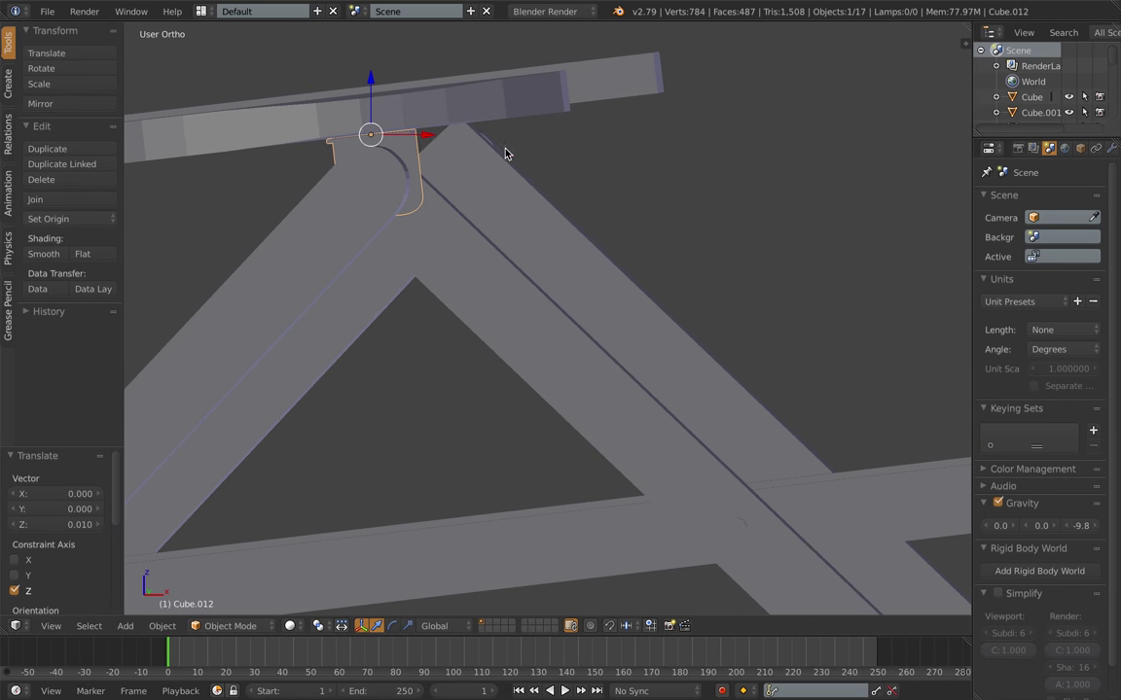
Step: Fine-tune the bracket's X and Z position and rotate it -0.475° about Y
{"action": "left_click_drag", "start_coordinate": [429, 135], "coordinate": [423, 135]}
{"action": "middle_click_drag", "start_coordinate": [422, 135], "coordinate": [405, 105]}
{"action": "left_click_drag", "start_coordinate": [376, 61], "coordinate": [375, 62]}
{"action": "key", "text": "KP_1"}
{"action": "key", "text": "r"}
{"action": "key", "text": "y"}
{"action": "left_click", "coordinate": [480, 141]}
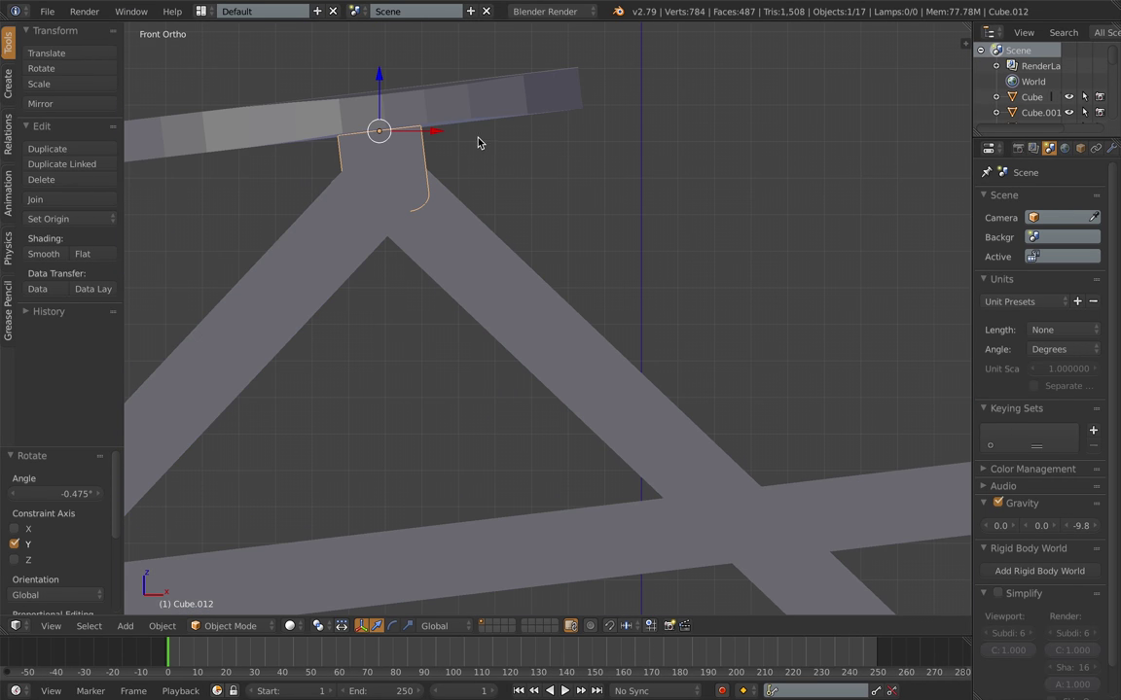
Step: Try to duplicate the bracket 1.450 along X, then undo the duplication
{"action": "middle_click_drag", "start_coordinate": [480, 140], "coordinate": [466, 179]}
{"action": "key", "text": "x"}
{"action": "left_click", "coordinate": [733, 163]}
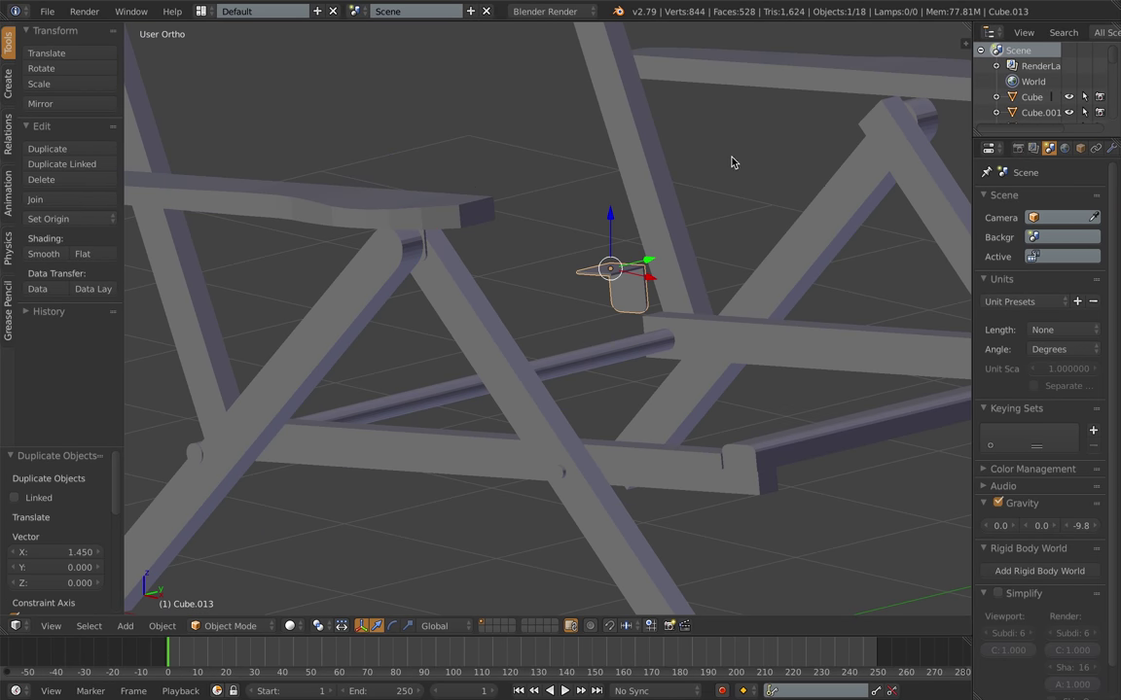
{"action": "key", "text": "ctrl+z"}
Step: Duplicate the bracket 1.211 along Y toward the opposite armrest
{"action": "middle_click_drag", "start_coordinate": [732, 163], "coordinate": [653, 194]}
{"action": "key", "text": "shift+d"}
{"action": "key", "text": "y"}
{"action": "left_click", "coordinate": [904, 205]}
{"action": "scroll", "coordinate": [905, 204], "scroll_direction": "down", "scroll_amount": 3}
{"action": "middle_click_drag", "start_coordinate": [906, 204], "coordinate": [653, 205], "text": "shift"}
{"action": "scroll", "coordinate": [654, 205], "scroll_direction": "up", "scroll_amount": 2}
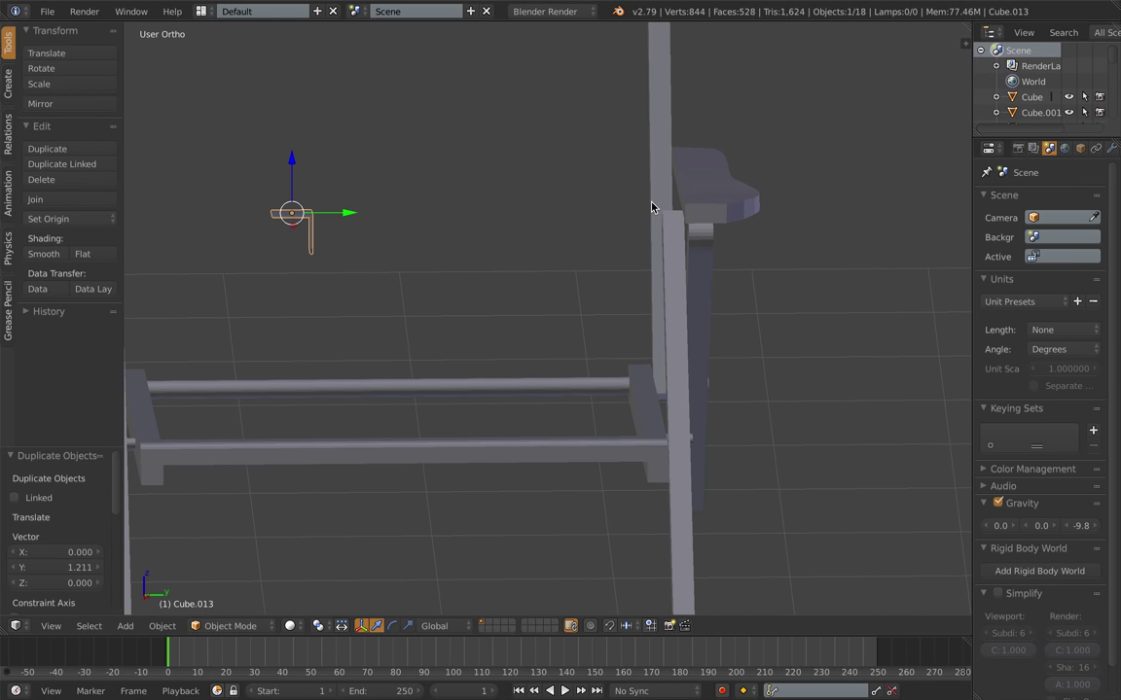
Step: Rotate the copied bracket 180° about Z and move it 2.344 along Y under the opposite armrest
{"action": "type", "text": "rz180"}
{"action": "key", "text": "Return"}
{"action": "left_click_drag", "start_coordinate": [355, 213], "coordinate": [745, 222]}
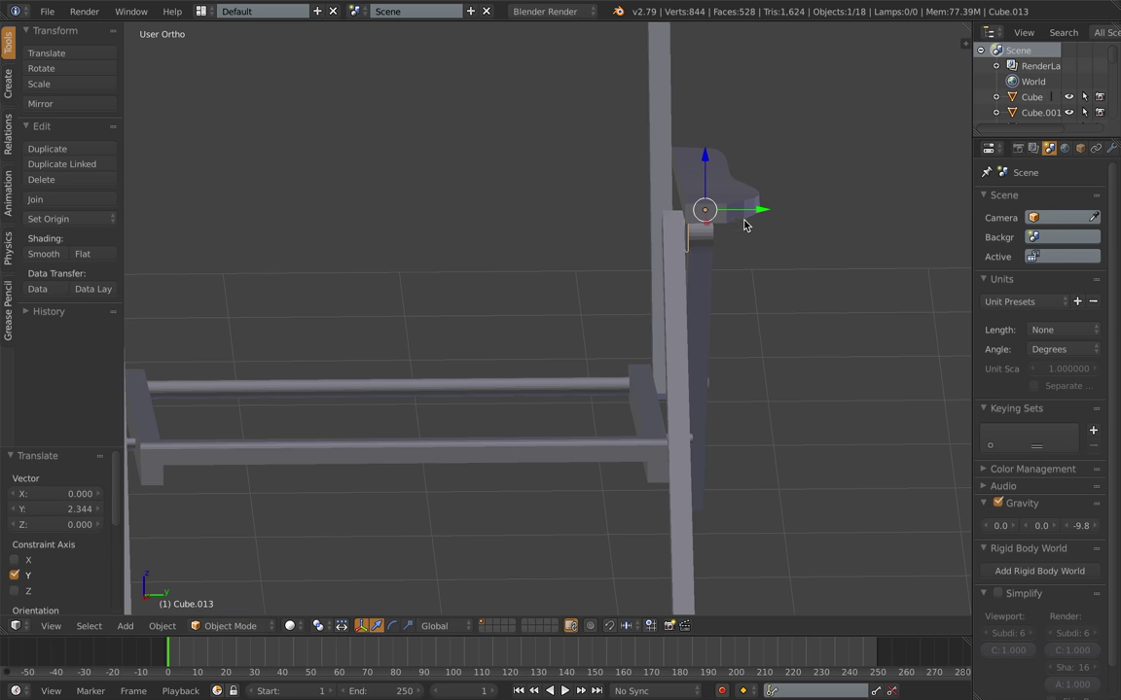
Step: Rotate the copied bracket about Y to match the armrest's slope, then deselect everything
{"action": "key", "text": "KP_3"}
{"action": "scroll", "coordinate": [817, 234], "scroll_direction": "up", "scroll_amount": 3}
{"action": "middle_click_drag", "start_coordinate": [833, 237], "coordinate": [578, 258]}
{"action": "key", "text": "r"}
{"action": "key", "text": "y"}
{"action": "left_click", "coordinate": [604, 232]}
{"action": "scroll", "coordinate": [612, 259], "scroll_direction": "down", "scroll_amount": 2}
{"action": "key", "text": "a"}
{"action": "scroll", "coordinate": [602, 262], "scroll_direction": "down", "scroll_amount": 5}
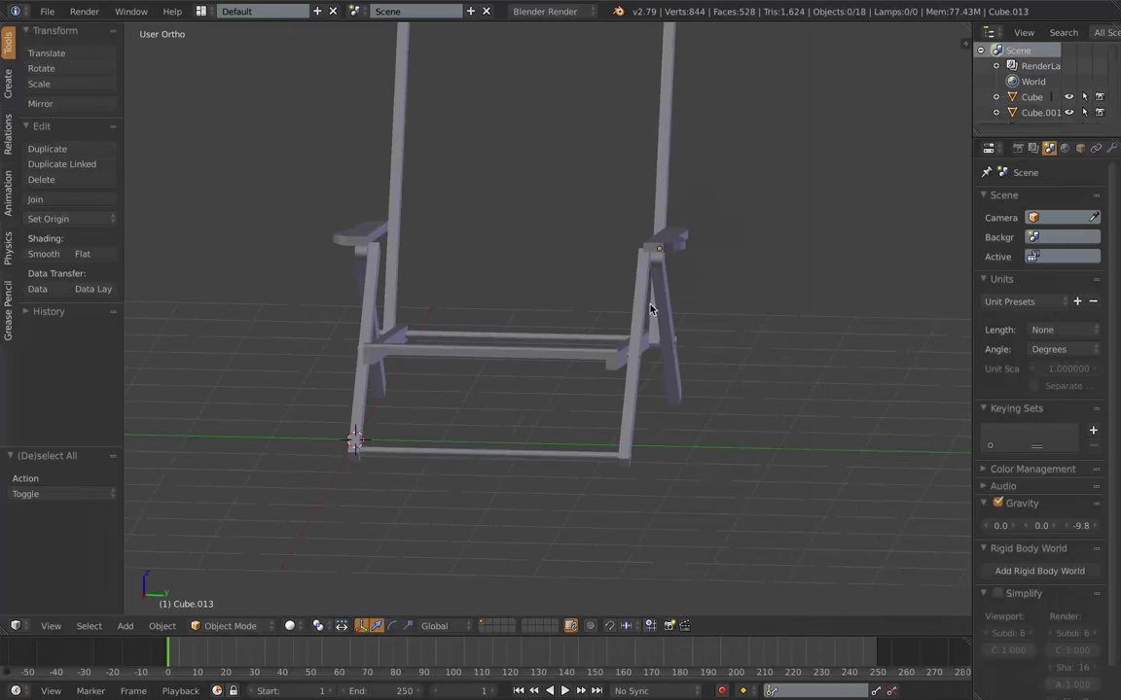
Step: Duplicate the foot cross rod along X to the outer legs' feet and scale the copy by 1.097 along Y
{"action": "middle_click_drag", "start_coordinate": [650, 301], "coordinate": [590, 423]}
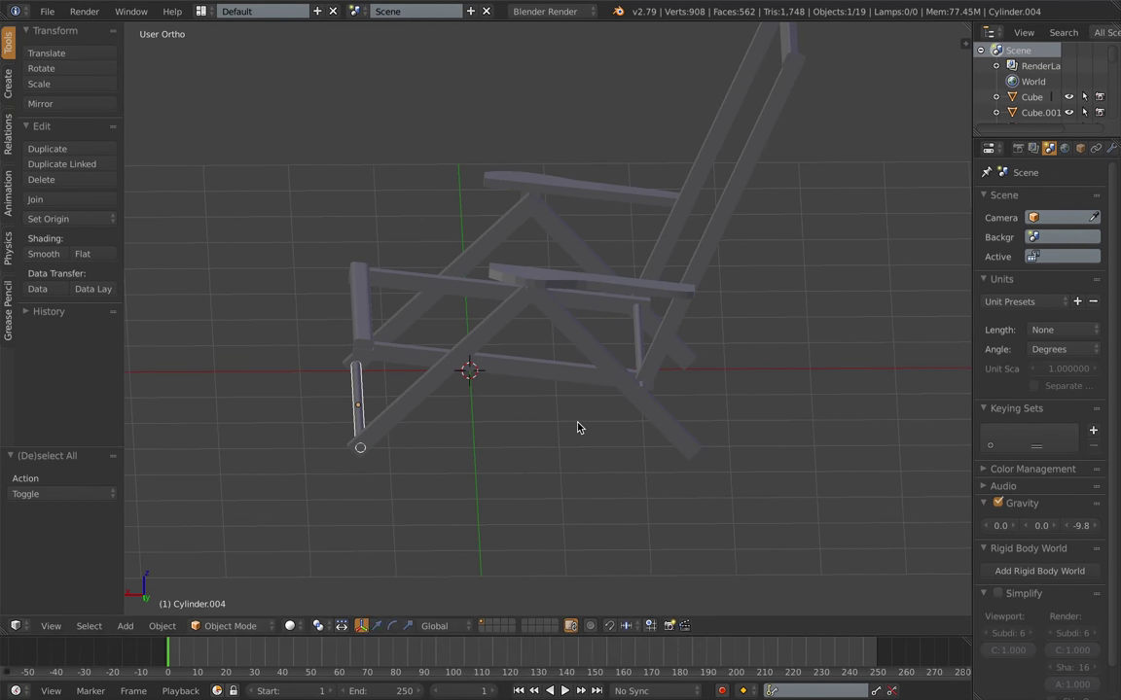
{"action": "key", "text": "x"}
{"action": "left_click", "coordinate": [907, 440]}
{"action": "middle_click_drag", "start_coordinate": [907, 440], "coordinate": [745, 442]}
{"action": "key", "text": "s"}
{"action": "key", "text": "y"}
{"action": "left_click", "coordinate": [766, 448]}
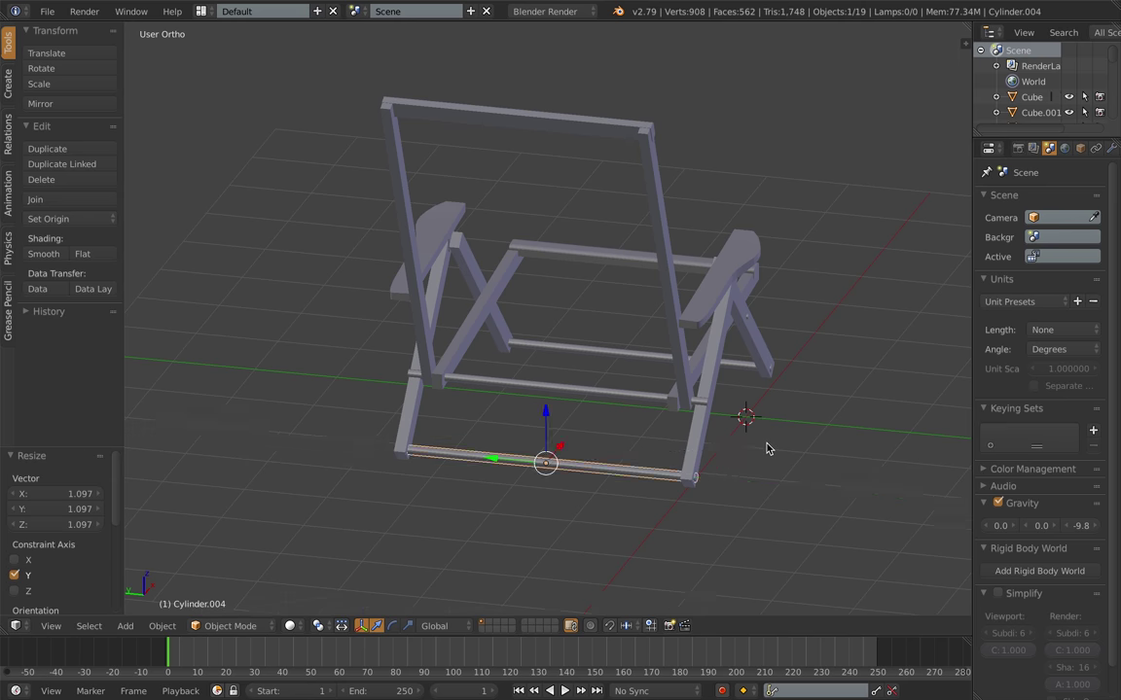
Step: Duplicate the cross rod at the inner legs' feet 2.110 along Z and shrink the copy along Y into a short peg
{"action": "middle_click_drag", "start_coordinate": [554, 459], "coordinate": [528, 399]}
{"action": "key", "text": "a"}
{"action": "scroll", "coordinate": [528, 400], "scroll_direction": "up", "scroll_amount": 4}
{"action": "middle_click_drag", "start_coordinate": [635, 270], "coordinate": [540, 330], "text": "shift"}
{"action": "scroll", "coordinate": [540, 330], "scroll_direction": "up", "scroll_amount": 1}
{"action": "scroll", "coordinate": [540, 329], "scroll_direction": "down", "scroll_amount": 1}
{"action": "middle_click_drag", "start_coordinate": [248, 336], "coordinate": [435, 323], "text": "shift"}
{"action": "scroll", "coordinate": [435, 323], "scroll_direction": "down", "scroll_amount": 3}
{"action": "right_click", "coordinate": [601, 563]}
{"action": "key", "text": "shift+d"}
{"action": "key", "text": "z"}
{"action": "left_click", "coordinate": [677, 339]}
{"action": "key", "text": "s"}
{"action": "key", "text": "y"}
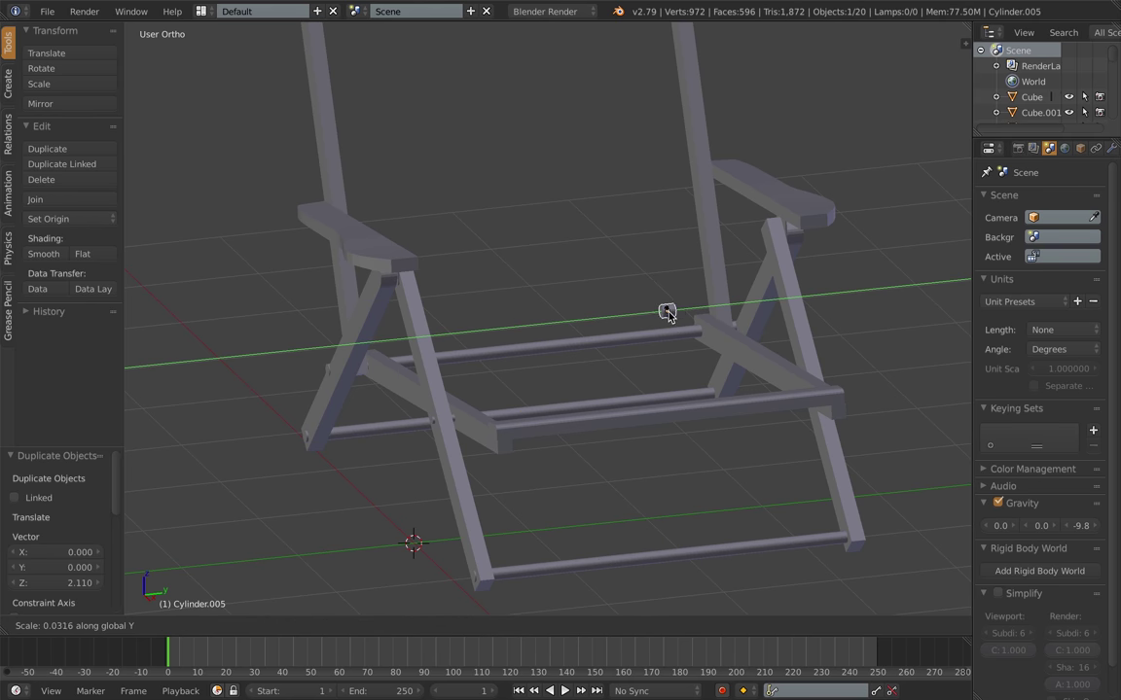
{"action": "left_click", "coordinate": [675, 313]}
Step: Move the short peg along X and Z, and -1.671 along Y, into the upper leg joint beneath the armrest
{"action": "key", "text": "KP_1"}
{"action": "left_click_drag", "start_coordinate": [860, 237], "coordinate": [605, 236]}
{"action": "left_click_drag", "start_coordinate": [547, 185], "coordinate": [548, 207]}
{"action": "left_click_drag", "start_coordinate": [601, 259], "coordinate": [445, 259]}
{"action": "key", "text": "KP_3"}
{"action": "middle_click_drag", "start_coordinate": [455, 257], "coordinate": [438, 282]}
Step: Lengthen the peg along Y to pass through both legs and shift it -0.004 along Y
{"action": "scroll", "coordinate": [487, 250], "scroll_direction": "up", "scroll_amount": 6}
{"action": "middle_click_drag", "start_coordinate": [487, 250], "coordinate": [528, 242]}
{"action": "scroll", "coordinate": [531, 262], "scroll_direction": "up", "scroll_amount": 3}
{"action": "key", "text": "s"}
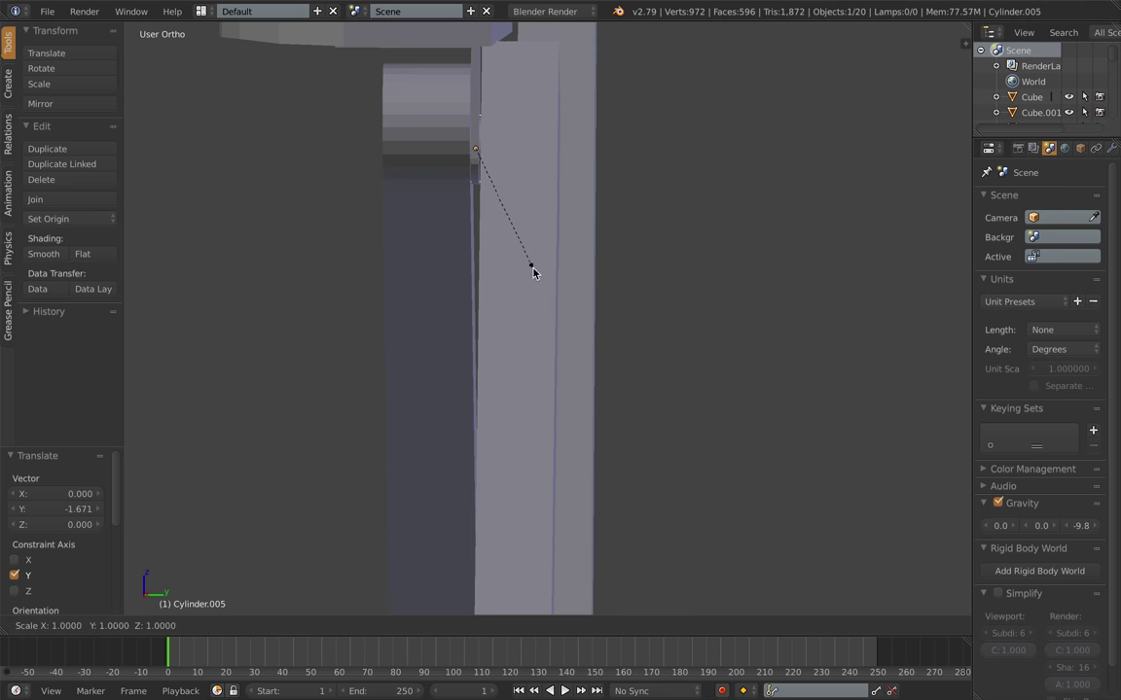
{"action": "key", "text": "y"}
{"action": "left_click", "coordinate": [566, 265]}
{"action": "left_click_drag", "start_coordinate": [533, 148], "coordinate": [532, 148]}
{"action": "scroll", "coordinate": [543, 155], "scroll_direction": "down", "scroll_amount": 1}
{"action": "right_click", "coordinate": [560, 177]}
{"action": "right_click", "coordinate": [560, 180]}
{"action": "scroll", "coordinate": [584, 193], "scroll_direction": "down", "scroll_amount": 1}
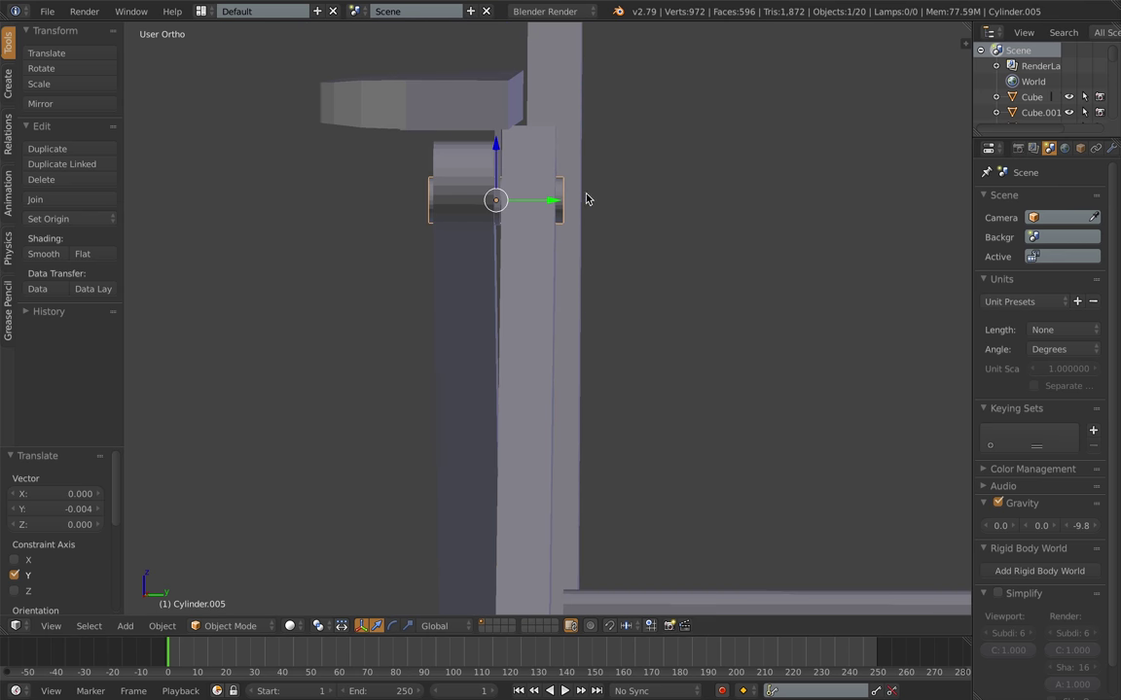
Step: Scale the peg by 1.652 along Y and raise it 0.038 along Z within the leg joint
{"action": "key", "text": "s"}
{"action": "key", "text": "y"}
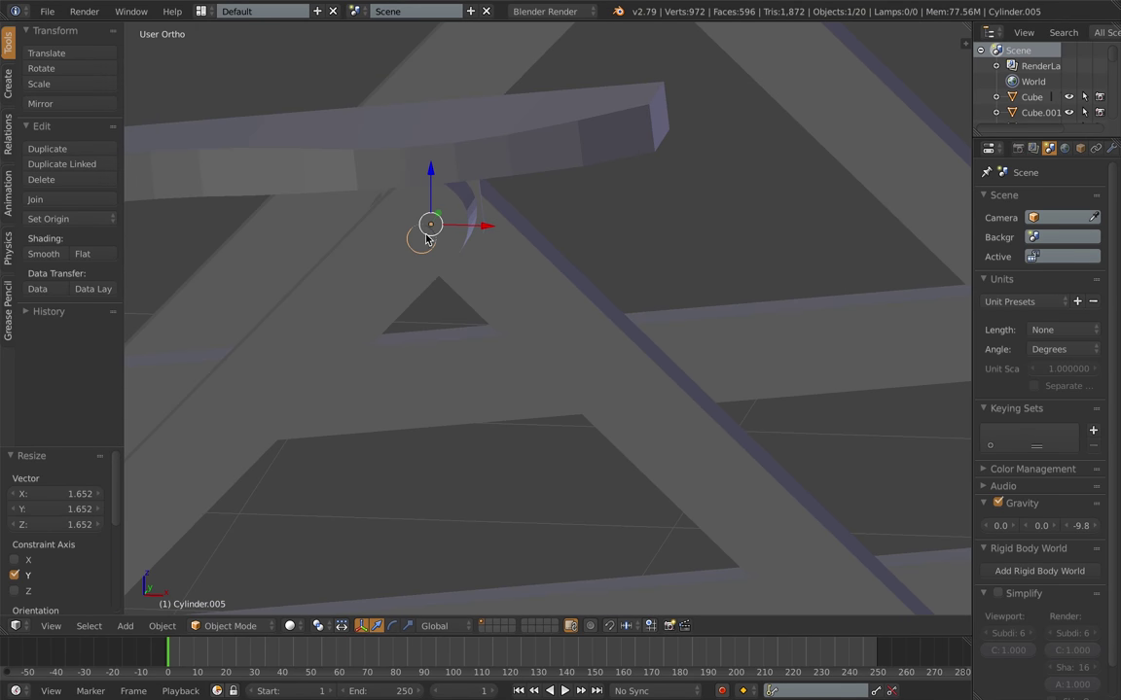
{"action": "middle_click_drag", "start_coordinate": [457, 234], "coordinate": [466, 227]}
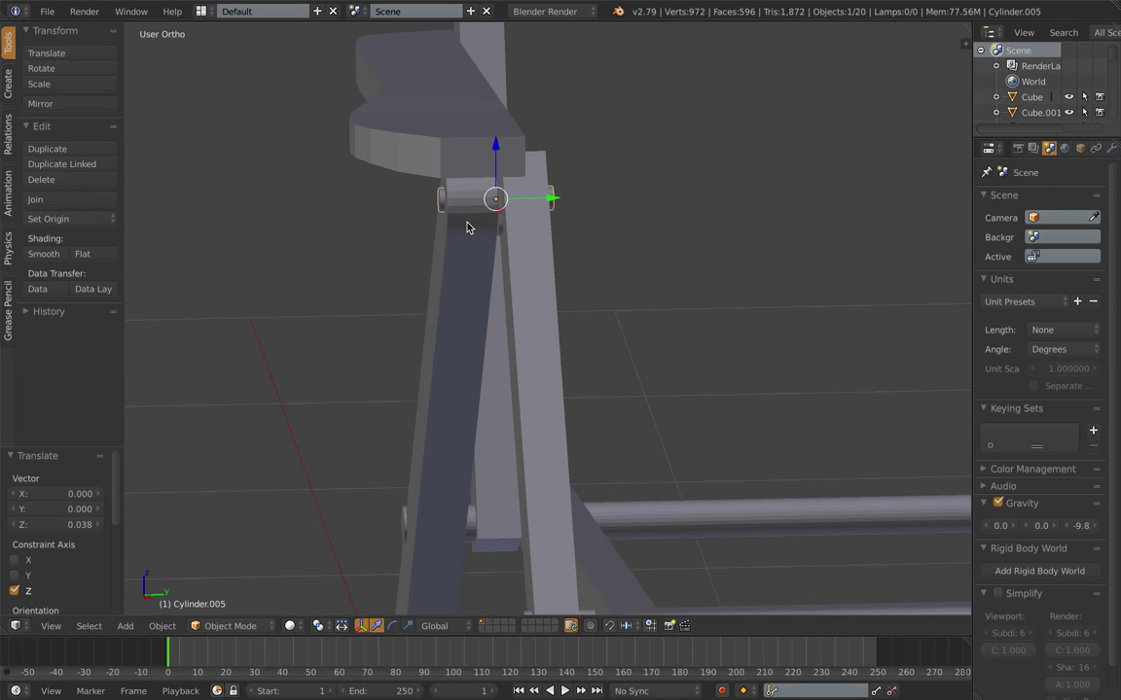
Step: Select the outer leg and save the scene as Camping Chair 2.blend
{"action": "right_click", "coordinate": [466, 236]}
{"action": "left_click", "coordinate": [48, 11]}
{"action": "left_click", "coordinate": [78, 144]}
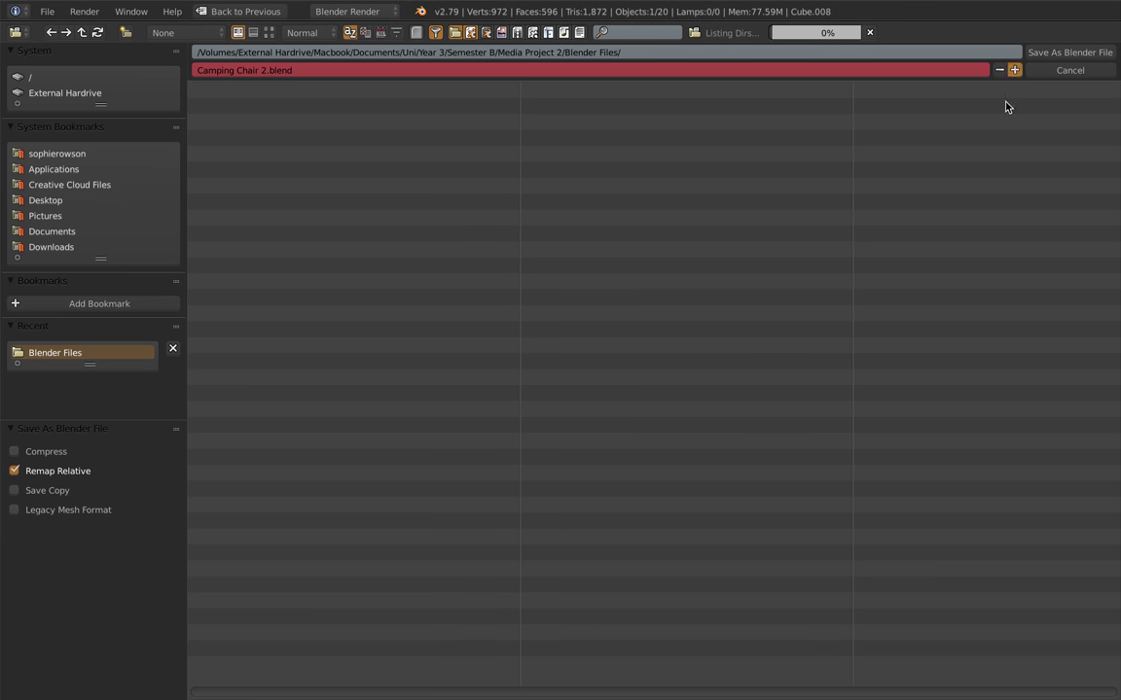
{"action": "left_click", "coordinate": [1070, 51]}
Step: Widen the properties editor and hide the tool shelf
{"action": "left_click_drag", "start_coordinate": [972, 165], "coordinate": [941, 171]}
{"action": "key", "text": "n"}
{"action": "key", "text": "n"}
{"action": "key", "text": "t"}
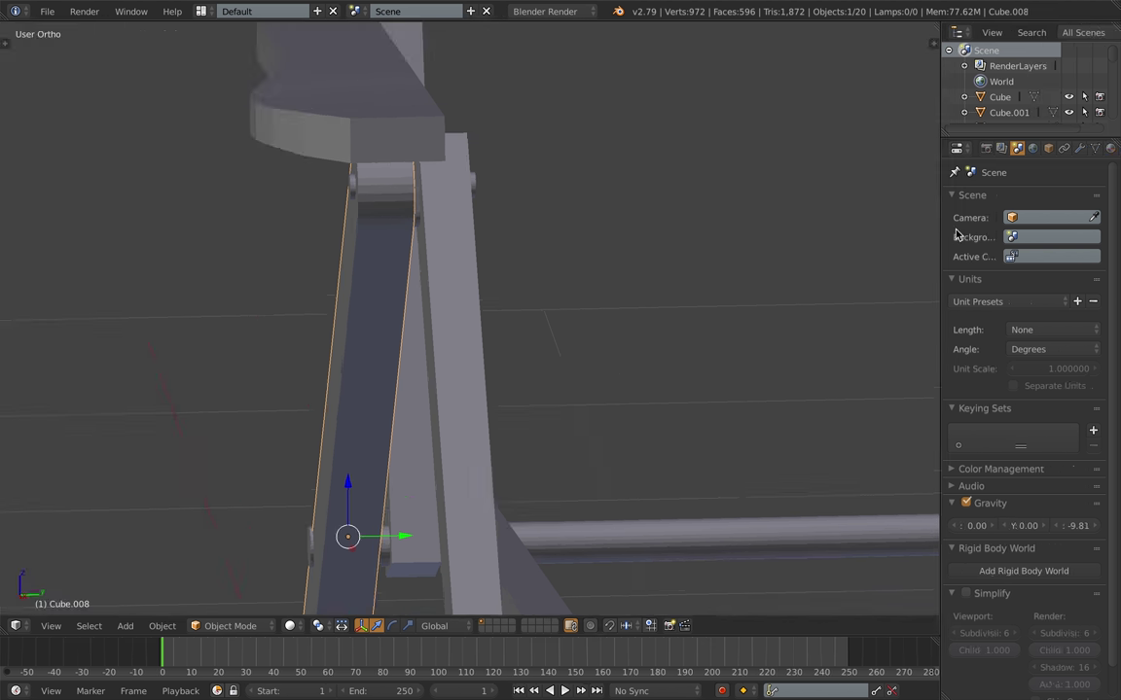
Step: Cut the peg (Cylinder.005) out of the outer leg with an applied Boolean Difference modifier
{"action": "left_click", "coordinate": [1066, 148]}
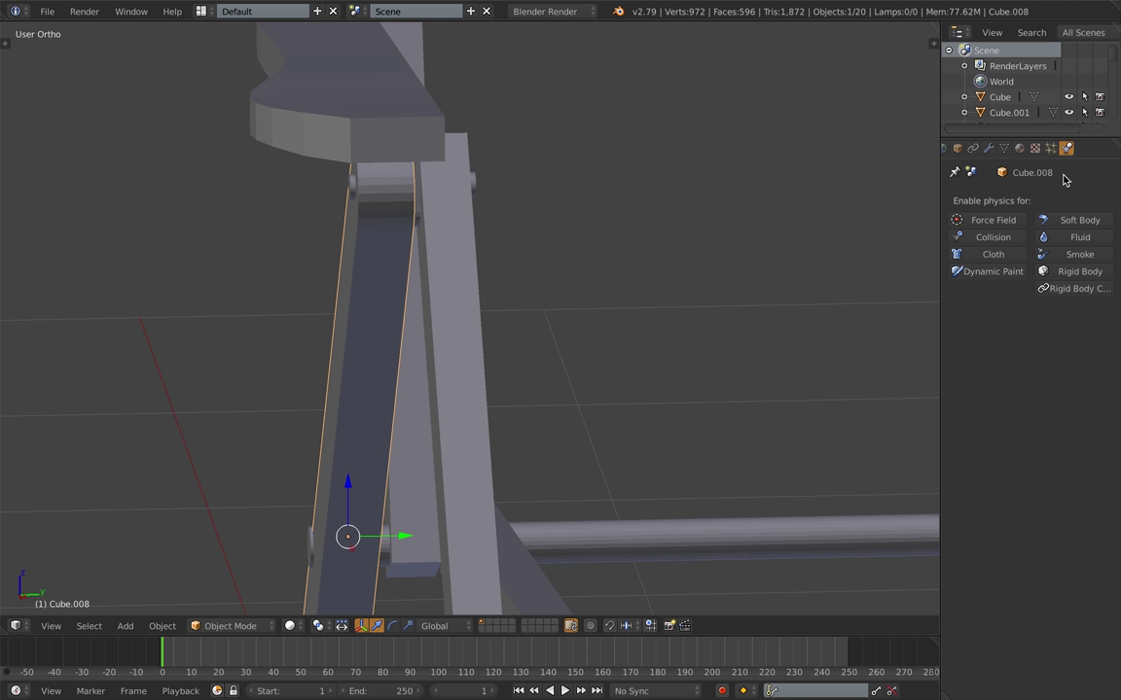
{"action": "left_click", "coordinate": [988, 148]}
{"action": "left_click", "coordinate": [1031, 201]}
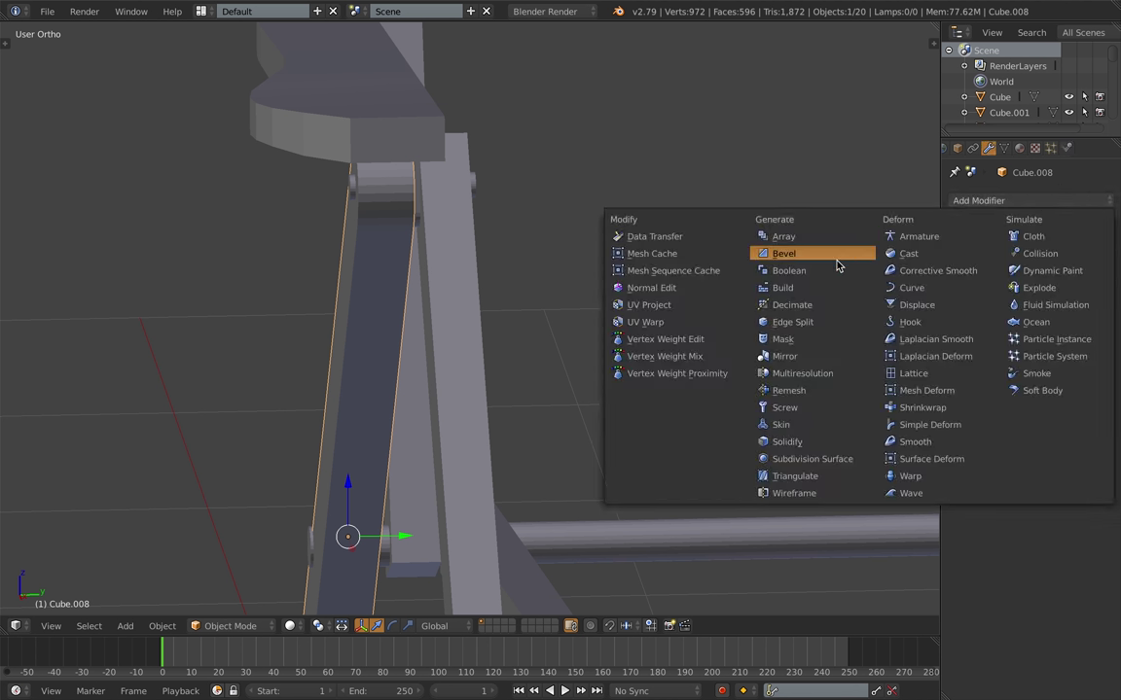
{"action": "left_click", "coordinate": [749, 257]}
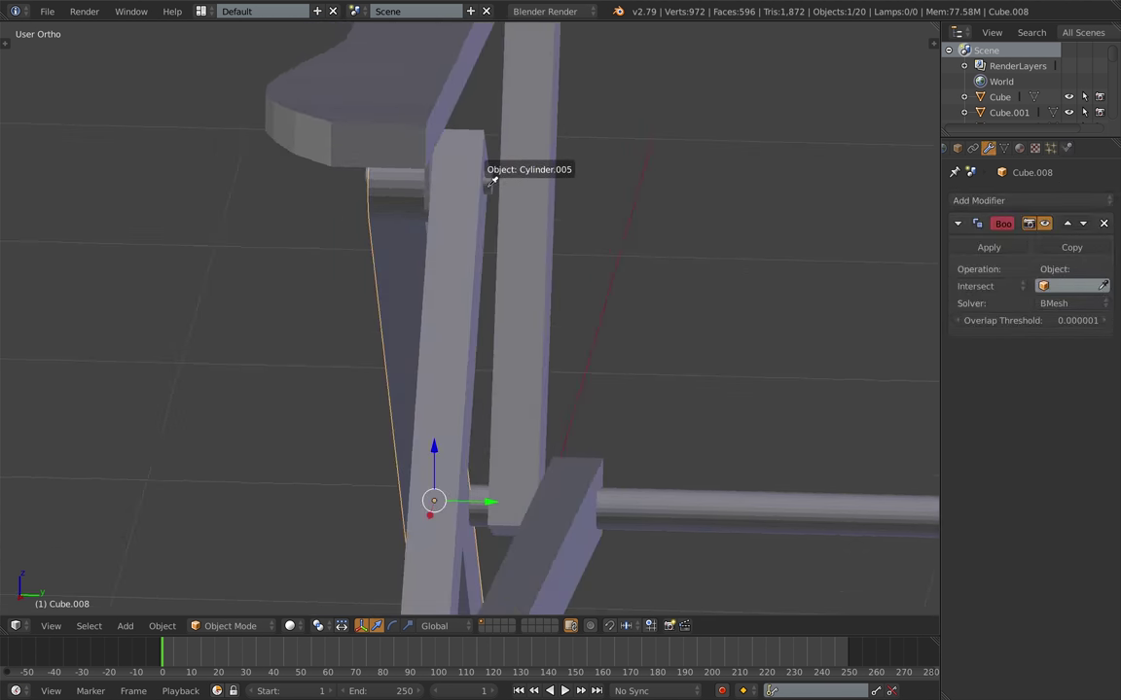
{"action": "left_click", "coordinate": [489, 185]}
{"action": "left_click", "coordinate": [1018, 288]}
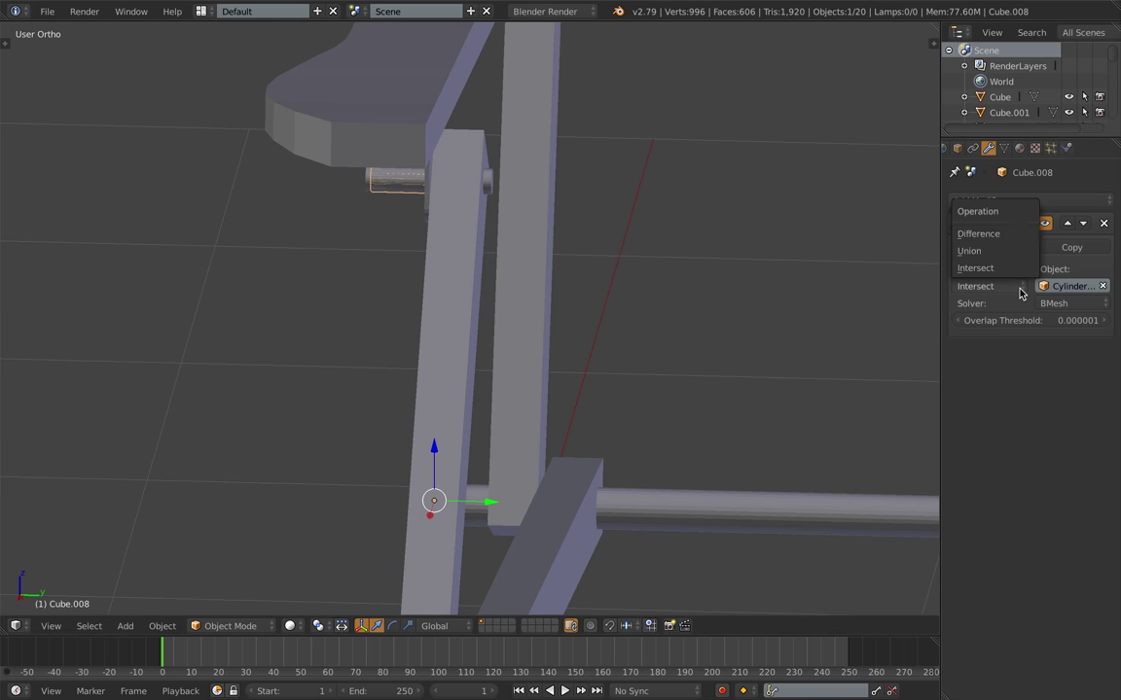
{"action": "left_click", "coordinate": [1002, 233]}
{"action": "left_click", "coordinate": [998, 247]}
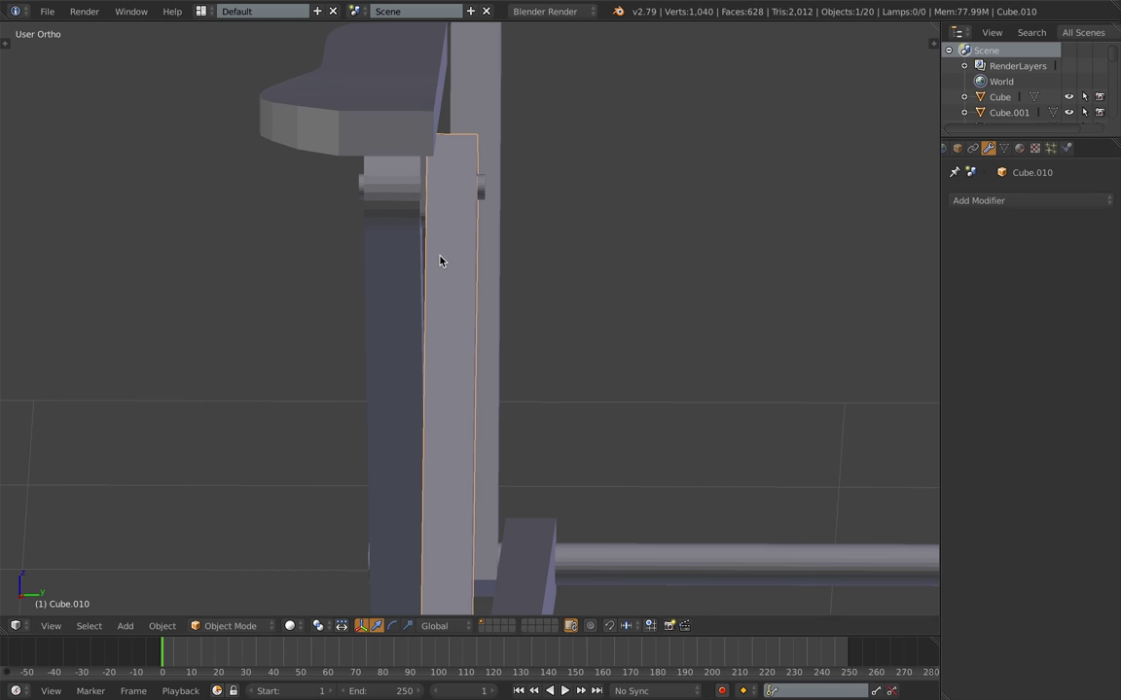
Step: Cut the peg out of the adjoining inner leg (Cube.010) with an applied Boolean Difference modifier
{"action": "left_click", "coordinate": [1031, 200]}
{"action": "left_click", "coordinate": [788, 271]}
{"action": "left_click", "coordinate": [994, 258]}
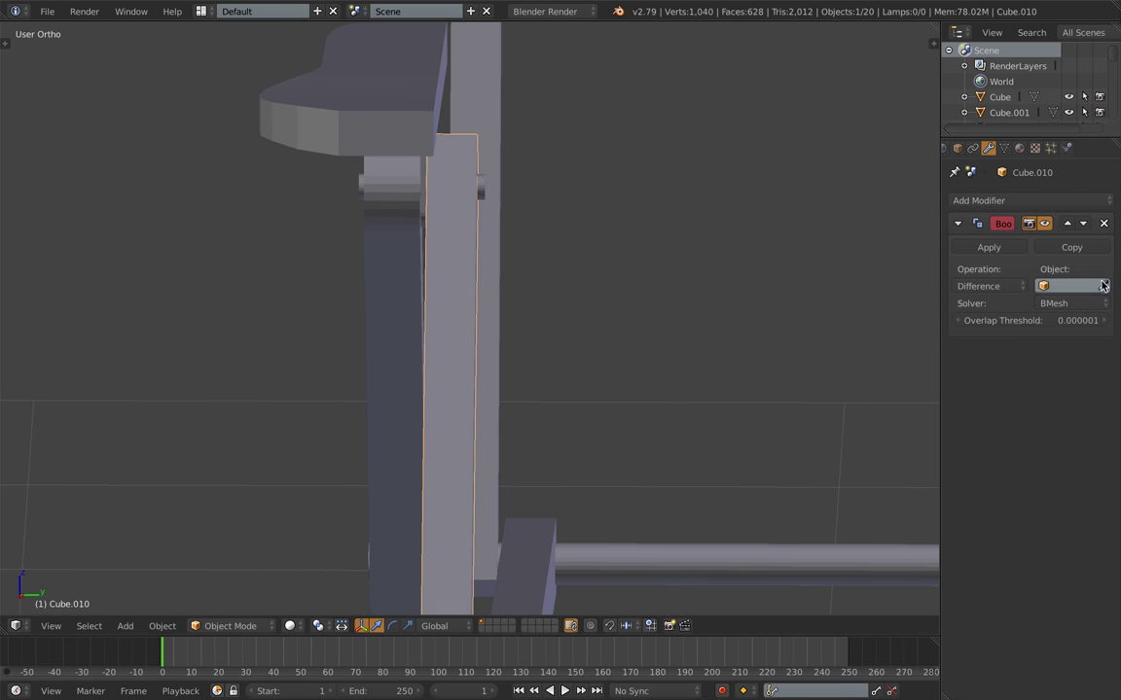
{"action": "left_click", "coordinate": [482, 191]}
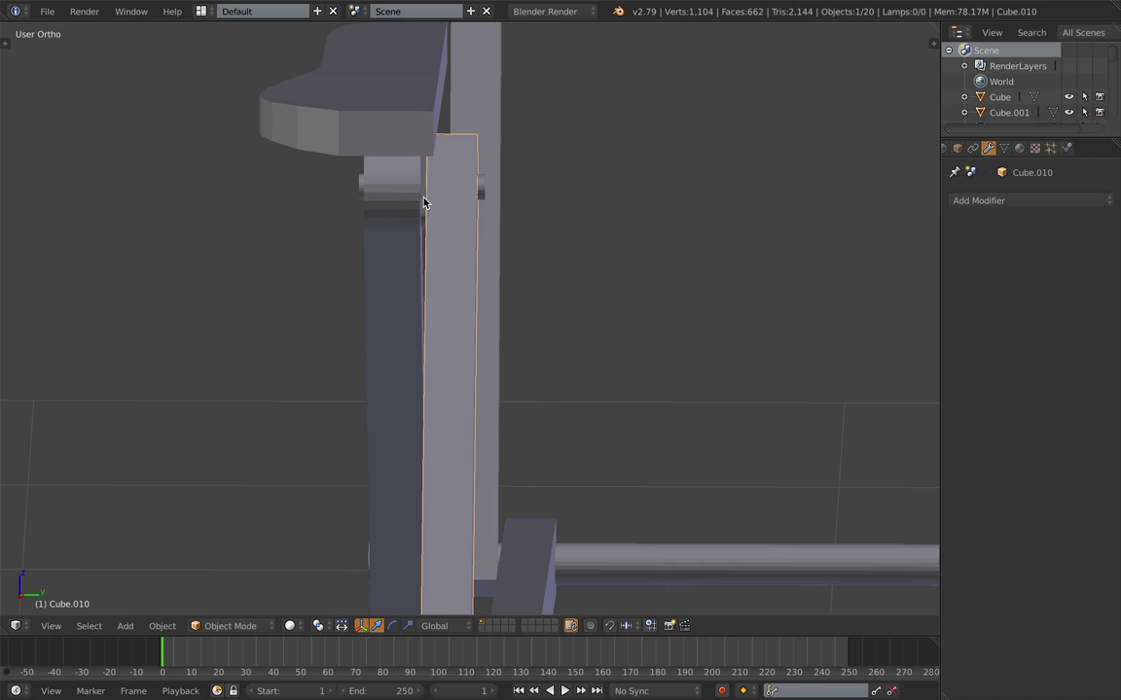
Step: Cut the peg out of the L-shaped bracket (Cube.012) with an applied Boolean Difference modifier
{"action": "right_click", "coordinate": [423, 203]}
{"action": "left_click", "coordinate": [988, 200]}
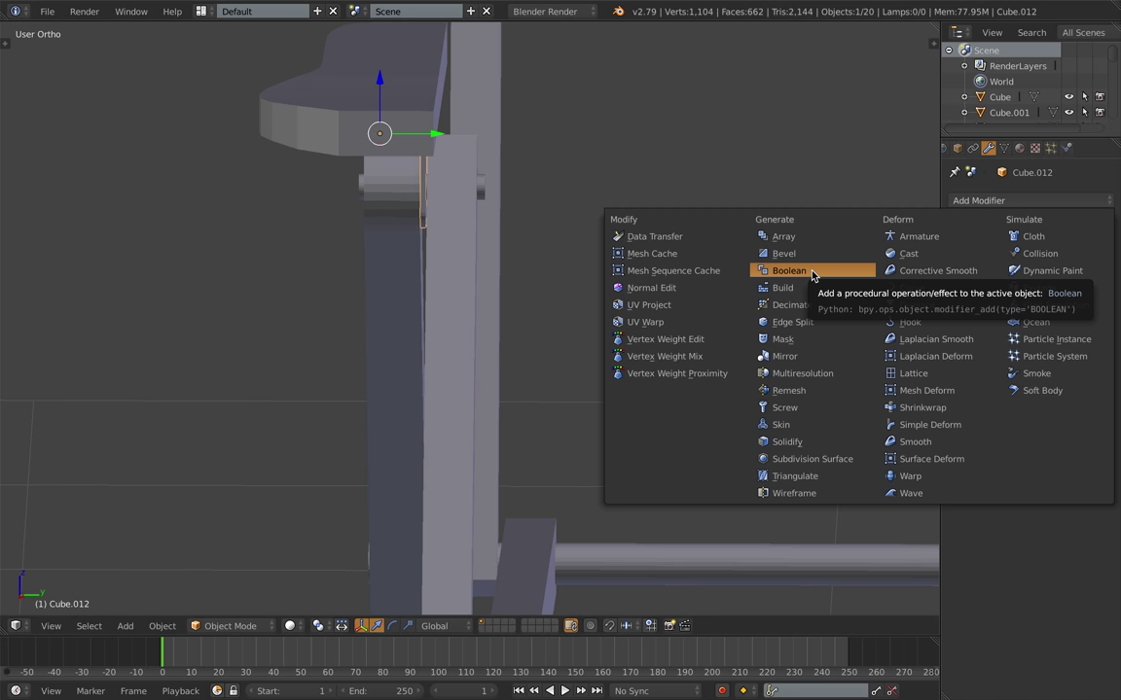
{"action": "left_click", "coordinate": [813, 274]}
{"action": "left_click", "coordinate": [996, 286]}
{"action": "left_click", "coordinate": [988, 216]}
{"action": "left_click", "coordinate": [1105, 288]}
{"action": "left_click", "coordinate": [483, 187]}
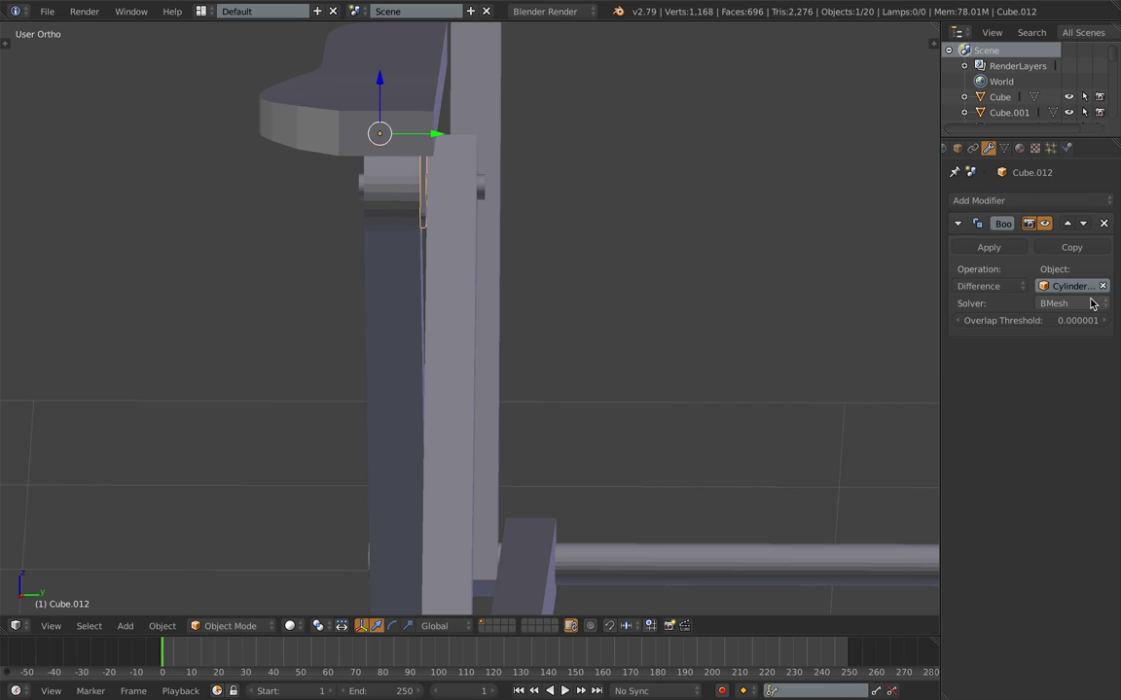
{"action": "left_click", "coordinate": [985, 248]}
Step: Move the peg along Y to the matching upper leg joint under the opposite armrest
{"action": "middle_click_drag", "start_coordinate": [421, 169], "coordinate": [463, 174]}
{"action": "key", "text": "KP_1"}
{"action": "key", "text": "KP_3"}
{"action": "scroll", "coordinate": [487, 202], "scroll_direction": "down", "scroll_amount": 5}
{"action": "right_click", "coordinate": [296, 269]}
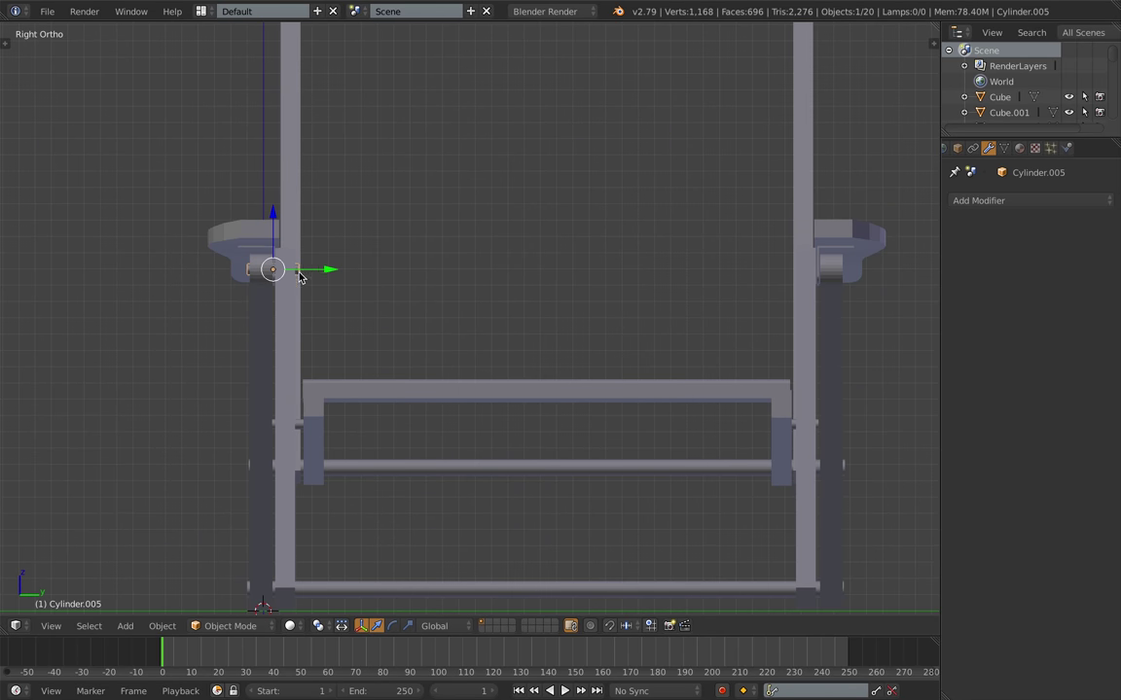
{"action": "key", "text": "g"}
{"action": "key", "text": "y"}
{"action": "left_click", "coordinate": [866, 296]}
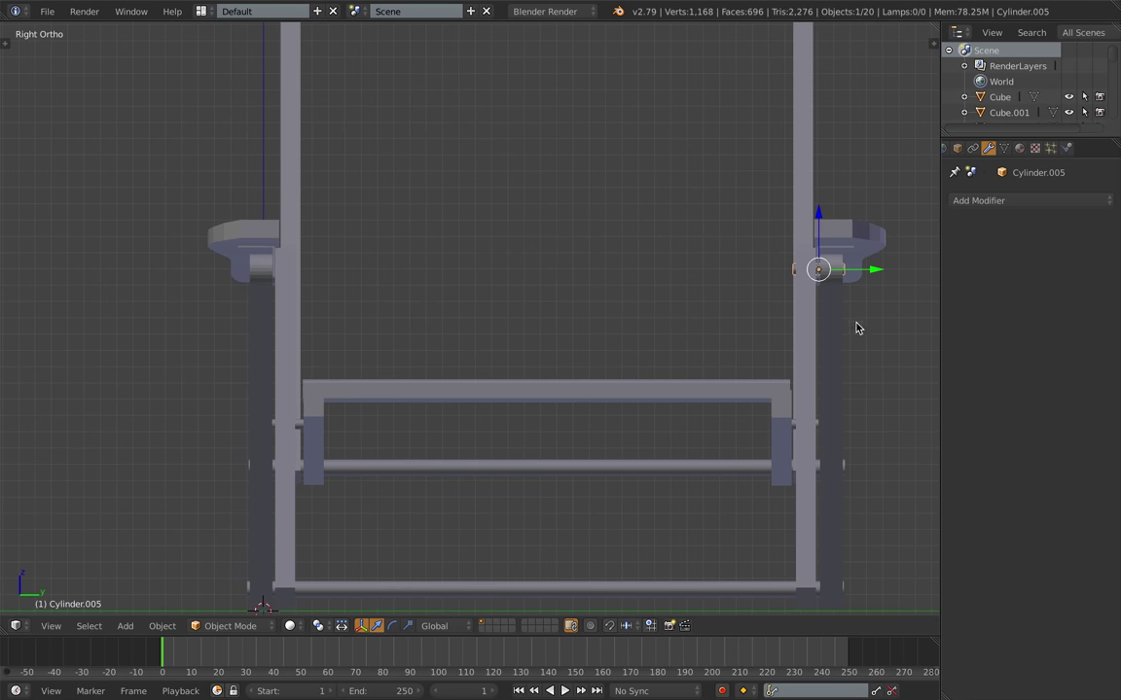
Step: Cut the peg (Cylinder.005) out of the leg Cube.011 with an applied Boolean Difference modifier
{"action": "scroll", "coordinate": [855, 323], "scroll_direction": "up", "scroll_amount": 4}
{"action": "middle_click_drag", "start_coordinate": [853, 317], "coordinate": [594, 307], "text": "shift"}
{"action": "middle_click_drag", "start_coordinate": [593, 308], "coordinate": [677, 308]}
{"action": "right_click", "coordinate": [564, 319]}
{"action": "left_click", "coordinate": [985, 202]}
{"action": "left_click", "coordinate": [833, 269]}
{"action": "left_click", "coordinate": [985, 286]}
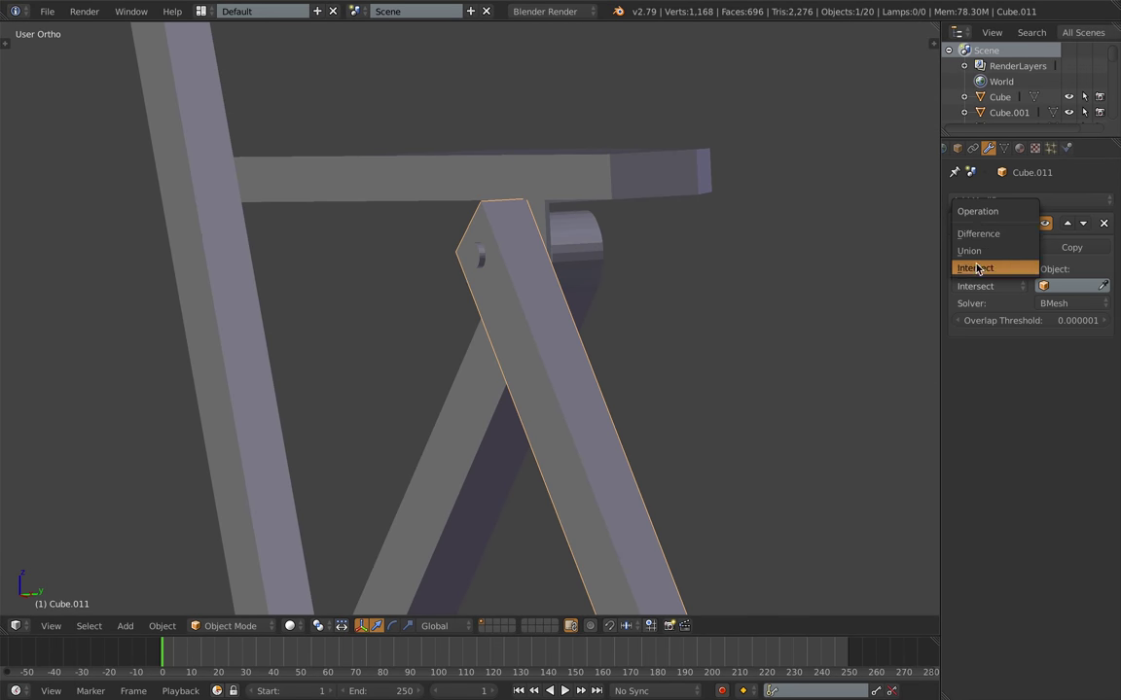
{"action": "left_click", "coordinate": [983, 233]}
{"action": "left_click", "coordinate": [1106, 286]}
{"action": "left_click", "coordinate": [478, 256]}
{"action": "left_click", "coordinate": [999, 250]}
Step: Cut the peg out of the L-shaped bracket Cube.013 with an applied Boolean Difference modifier
{"action": "right_click", "coordinate": [541, 222]}
{"action": "middle_click_drag", "start_coordinate": [870, 206], "coordinate": [816, 221]}
{"action": "left_click", "coordinate": [985, 201]}
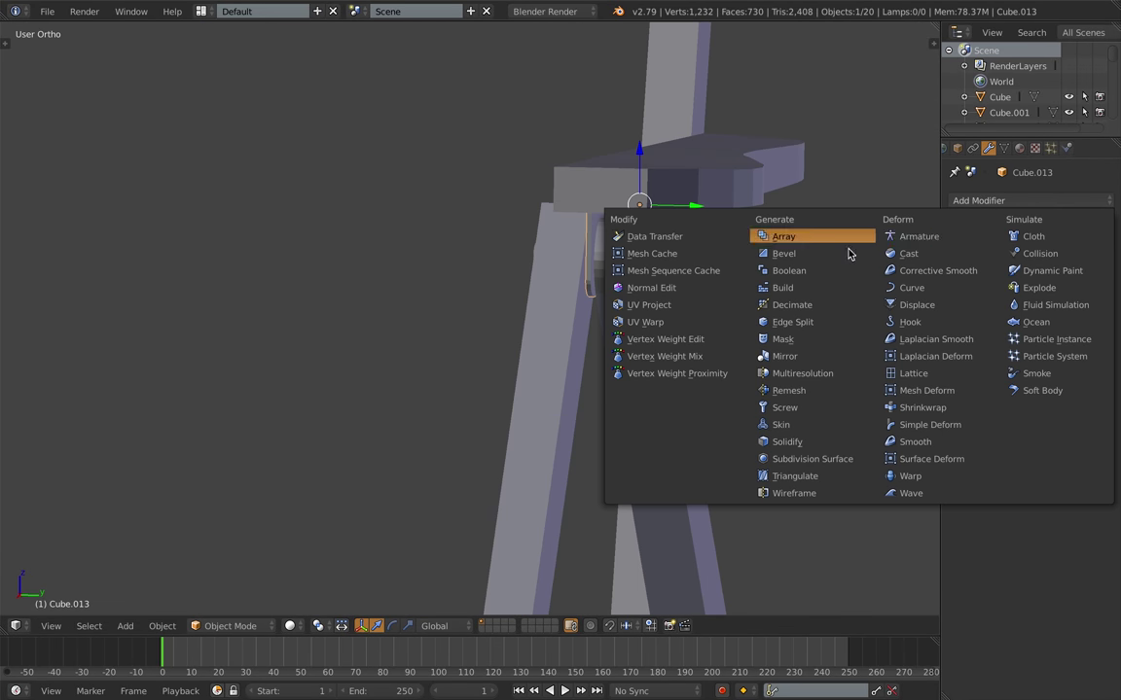
{"action": "left_click", "coordinate": [838, 271]}
{"action": "left_click", "coordinate": [994, 286]}
{"action": "left_click", "coordinate": [990, 232]}
{"action": "left_click", "coordinate": [1106, 286]}
{"action": "left_click", "coordinate": [655, 259]}
{"action": "left_click", "coordinate": [1000, 251]}
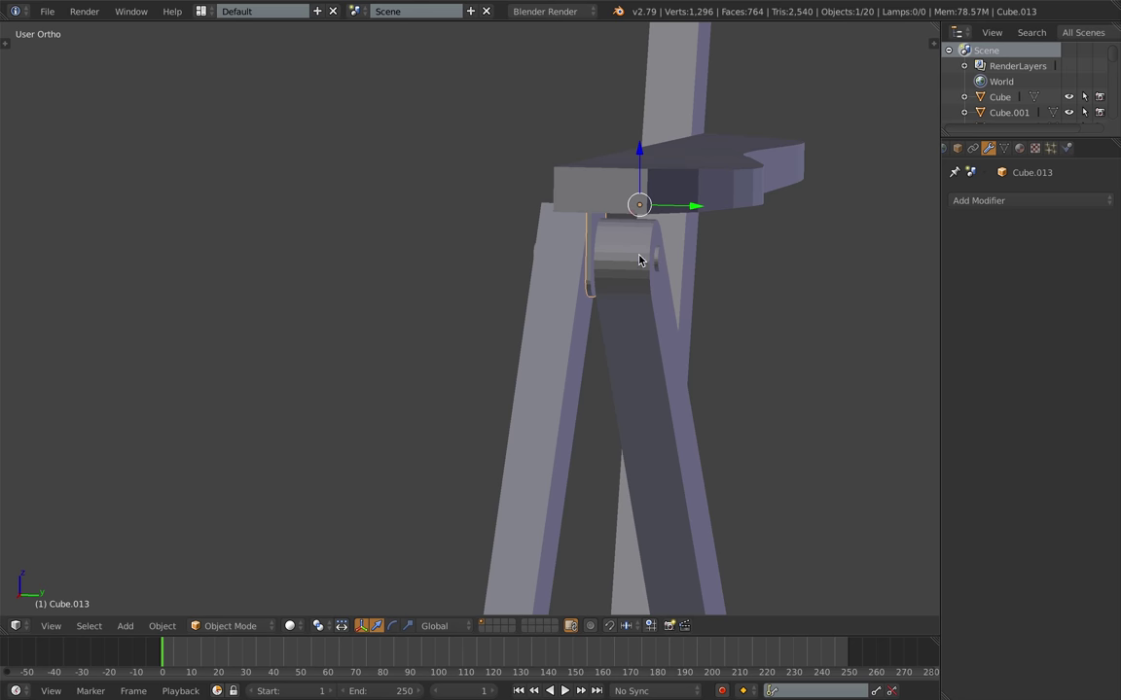
Step: Cut the peg out of the adjoining leg Cube.009 with an applied Boolean Difference modifier
{"action": "right_click", "coordinate": [637, 265]}
{"action": "left_click", "coordinate": [984, 201]}
{"action": "left_click", "coordinate": [848, 268]}
{"action": "left_click", "coordinate": [986, 286]}
{"action": "left_click", "coordinate": [976, 234]}
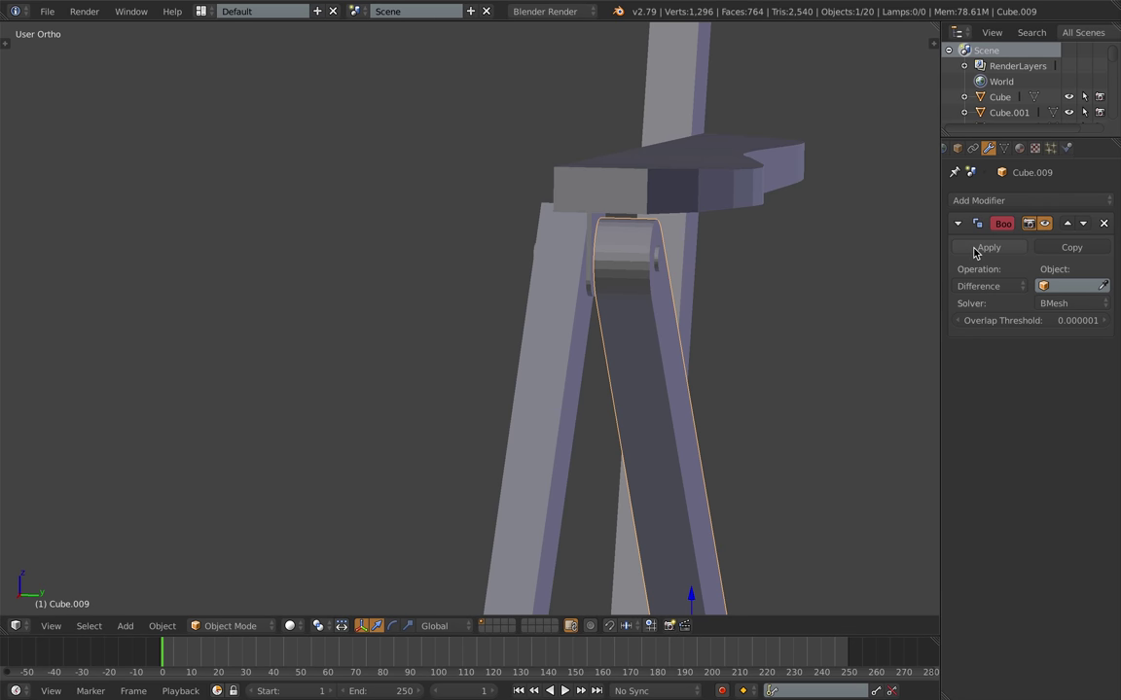
{"action": "left_click", "coordinate": [1104, 289]}
{"action": "left_click", "coordinate": [657, 259]}
{"action": "left_click", "coordinate": [976, 250]}
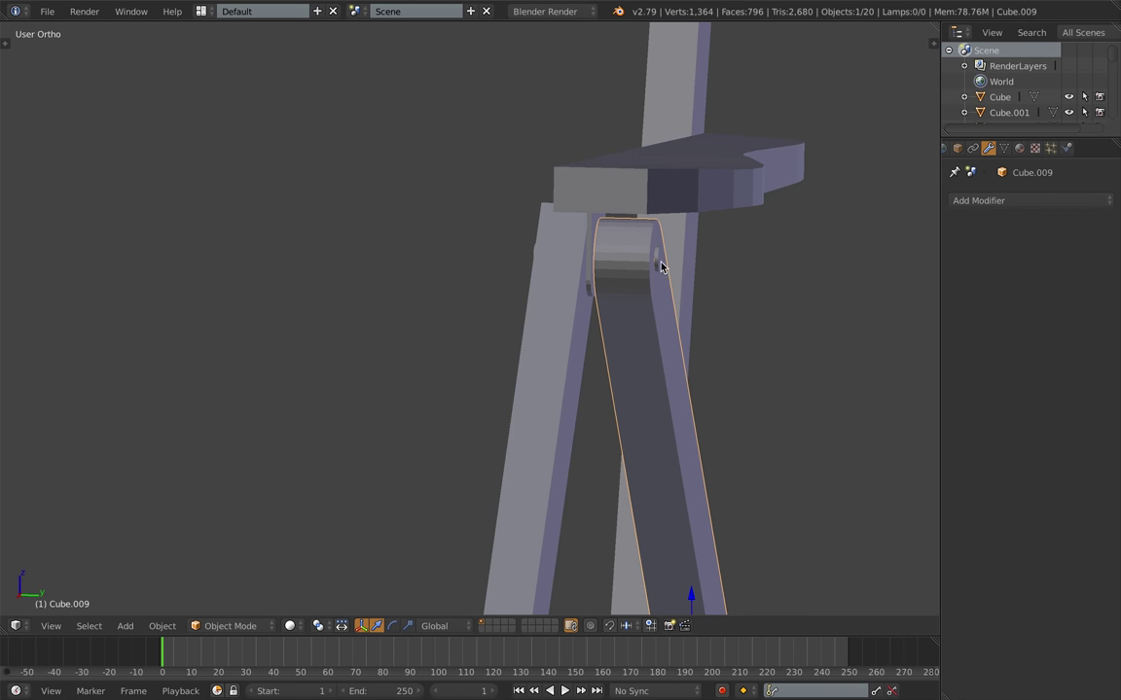
Step: Delete the peg (Cylinder.005) from the upper leg joint
{"action": "right_click", "coordinate": [660, 263]}
{"action": "key", "text": "x"}
{"action": "left_click", "coordinate": [658, 264]}
{"action": "scroll", "coordinate": [718, 277], "scroll_direction": "down", "scroll_amount": 3}
{"action": "middle_click_drag", "start_coordinate": [718, 277], "coordinate": [615, 294]}
{"action": "scroll", "coordinate": [615, 295], "scroll_direction": "down", "scroll_amount": 1}
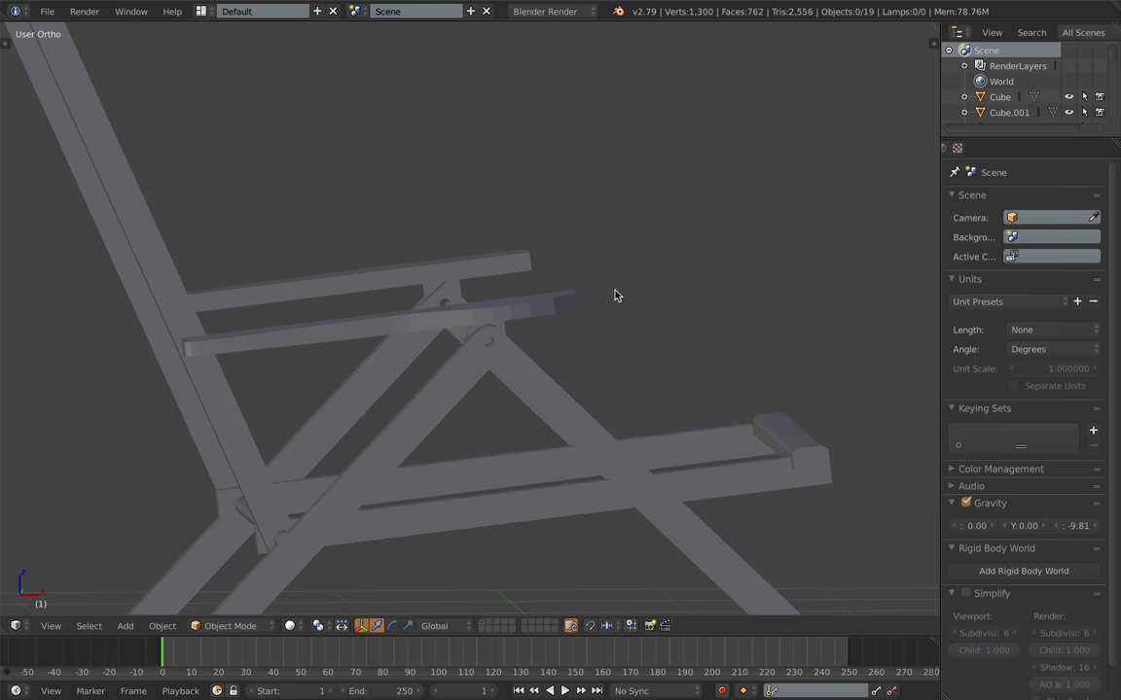
{"action": "scroll", "coordinate": [616, 294], "scroll_direction": "up", "scroll_amount": 7}
{"action": "middle_click_drag", "start_coordinate": [535, 355], "coordinate": [555, 154]}
{"action": "right_click", "coordinate": [499, 216]}
{"action": "key", "text": "Tab"}
{"action": "scroll", "coordinate": [499, 219], "scroll_direction": "up", "scroll_amount": 4}
{"action": "scroll", "coordinate": [556, 154], "scroll_direction": "up", "scroll_amount": 5}
{"action": "right_click", "coordinate": [544, 122]}
{"action": "right_click", "coordinate": [498, 114], "text": "alt"}
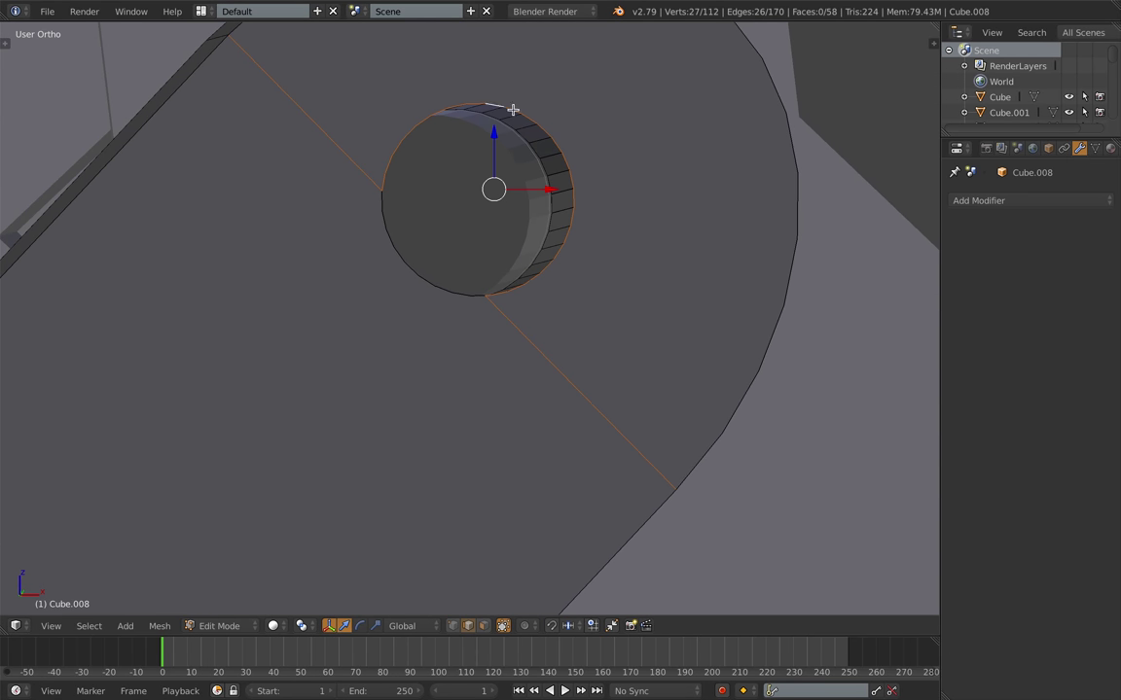
{"action": "right_click", "coordinate": [408, 269], "text": "alt"}
{"action": "key", "text": "ctrl+z"}
{"action": "right_click", "coordinate": [407, 268], "text": "alt+shift"}
{"action": "right_click", "coordinate": [364, 173], "text": "shift"}
{"action": "right_click", "coordinate": [505, 314], "text": "shift"}
{"action": "middle_click_drag", "start_coordinate": [516, 302], "coordinate": [558, 254]}
{"action": "scroll", "coordinate": [558, 254], "scroll_direction": "down", "scroll_amount": 4}
{"action": "key", "text": "Tab"}
{"action": "key", "text": "Tab"}
{"action": "scroll", "coordinate": [422, 250], "scroll_direction": "down", "scroll_amount": 7}
{"action": "middle_click_drag", "start_coordinate": [423, 250], "coordinate": [420, 352]}
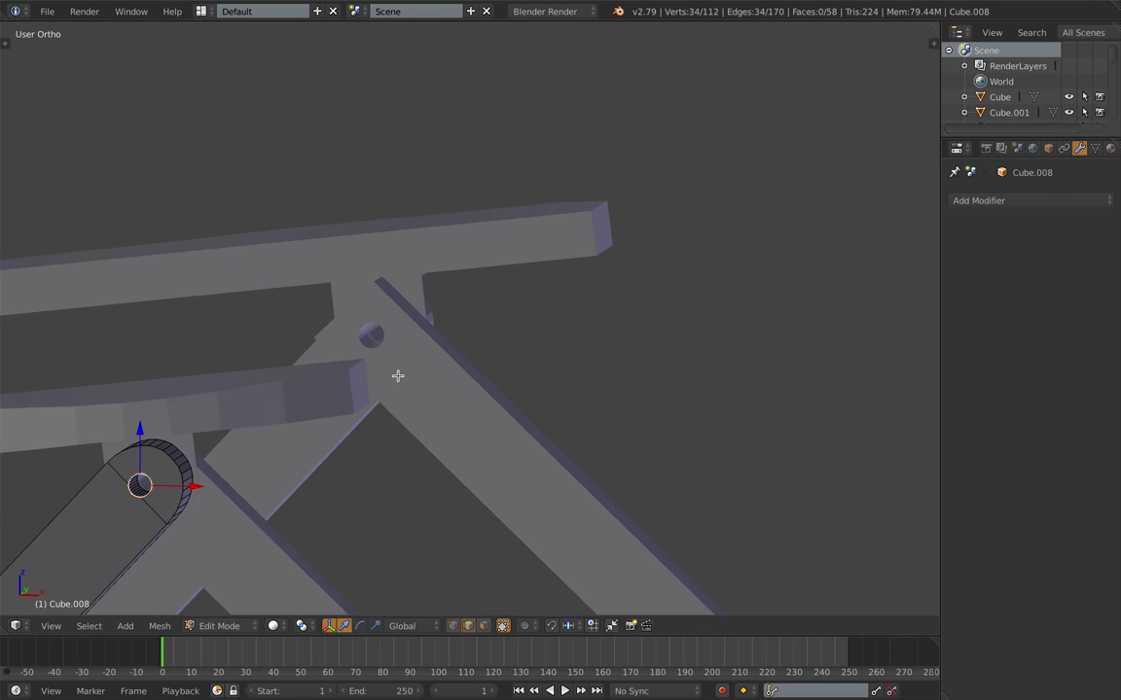
{"action": "scroll", "coordinate": [157, 435], "scroll_direction": "up", "scroll_amount": 4}
{"action": "middle_click_drag", "start_coordinate": [157, 435], "coordinate": [378, 198], "text": "shift"}
{"action": "scroll", "coordinate": [378, 198], "scroll_direction": "up", "scroll_amount": 2}
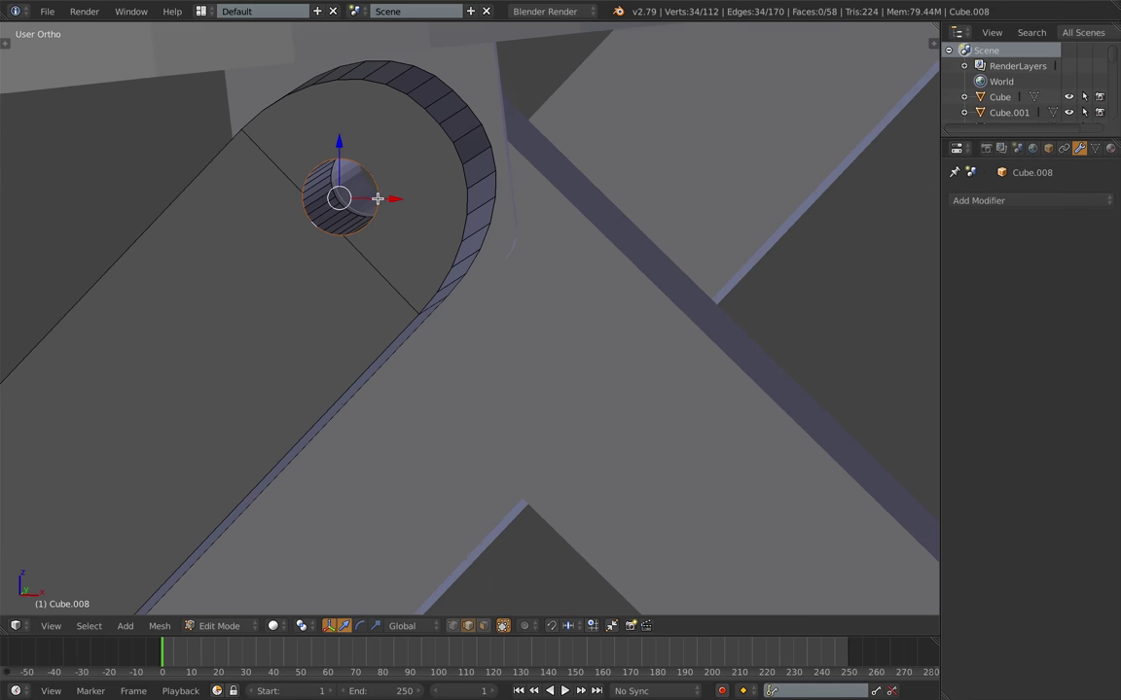
{"action": "key", "text": "a"}
{"action": "scroll", "coordinate": [377, 198], "scroll_direction": "down", "scroll_amount": 9}
{"action": "middle_click_drag", "start_coordinate": [855, 209], "coordinate": [696, 250]}
{"action": "scroll", "coordinate": [587, 311], "scroll_direction": "down", "scroll_amount": 6}
{"action": "key", "text": "Tab"}
Step: Add a UV sphere at the 3D cursor and hide all the chair parts around it
{"action": "key", "text": "shift+a"}
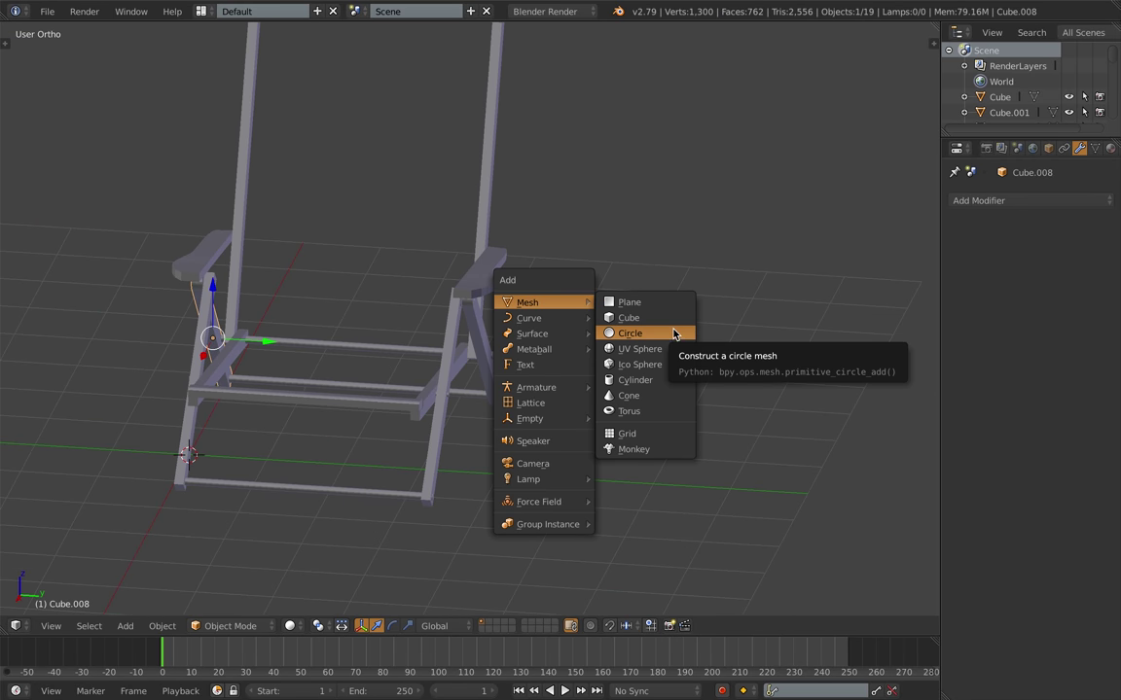
{"action": "left_click", "coordinate": [670, 353]}
{"action": "scroll", "coordinate": [413, 404], "scroll_direction": "down", "scroll_amount": 1}
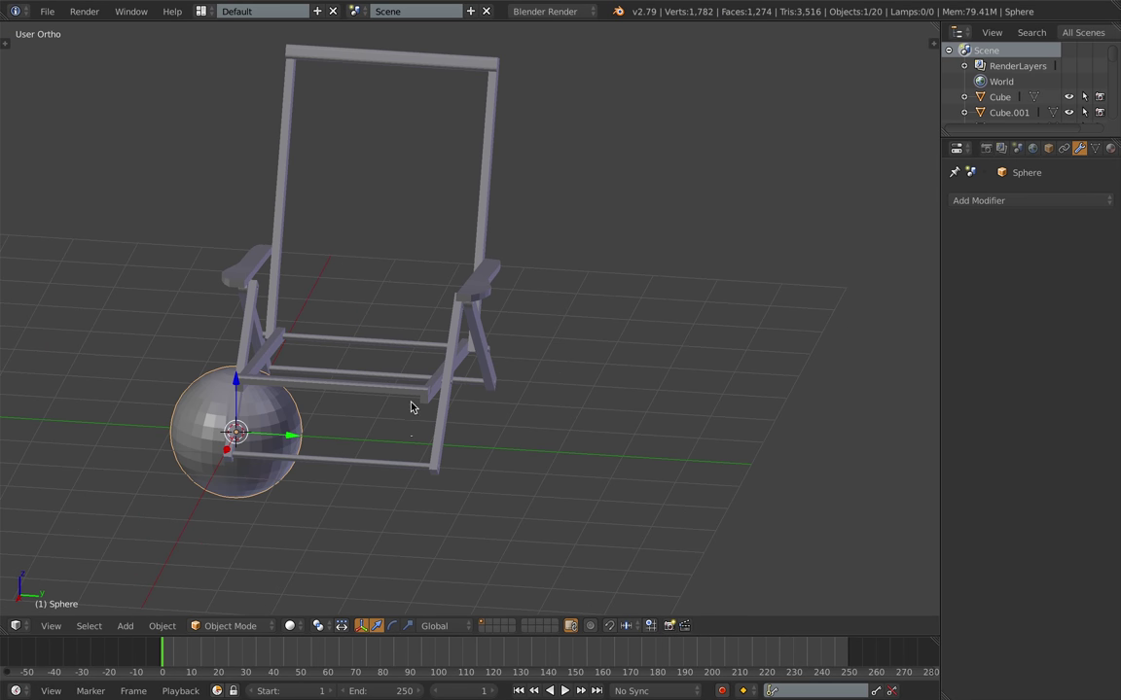
{"action": "key", "text": "ctrl+i"}
{"action": "key", "text": "h"}
{"action": "right_click", "coordinate": [284, 425]}
{"action": "key", "text": "KP_1"}
{"action": "middle_click_drag", "start_coordinate": [425, 436], "coordinate": [522, 568]}
Step: Delete the upper half of the sphere's mesh to leave an open bowl-shaped hemisphere
{"action": "key", "text": "Tab"}
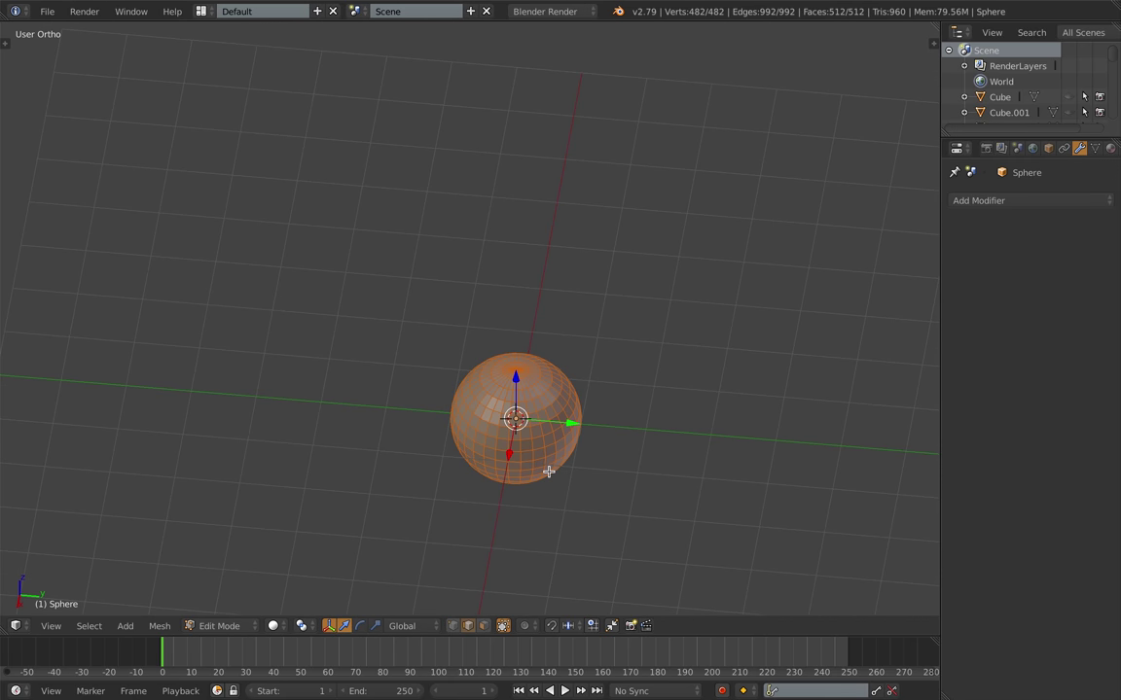
{"action": "key", "text": "KP_7"}
{"action": "middle_click_drag", "start_coordinate": [597, 422], "coordinate": [447, 486], "text": "shift"}
{"action": "key", "text": "a"}
{"action": "key", "text": "b"}
{"action": "left_click_drag", "start_coordinate": [291, 219], "coordinate": [610, 456]}
{"action": "middle_click_drag", "start_coordinate": [609, 455], "coordinate": [484, 439]}
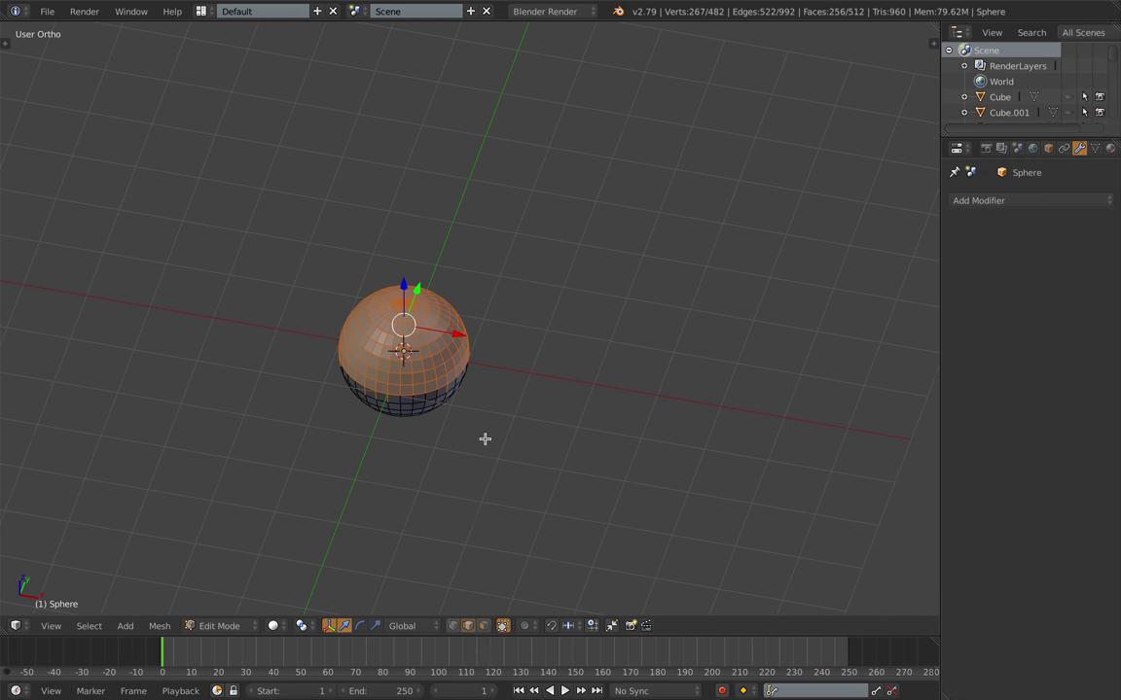
{"action": "key", "text": "x"}
{"action": "left_click", "coordinate": [488, 487]}
{"action": "key", "text": "a"}
{"action": "key", "text": "a"}
{"action": "scroll", "coordinate": [384, 394], "scroll_direction": "up", "scroll_amount": 5}
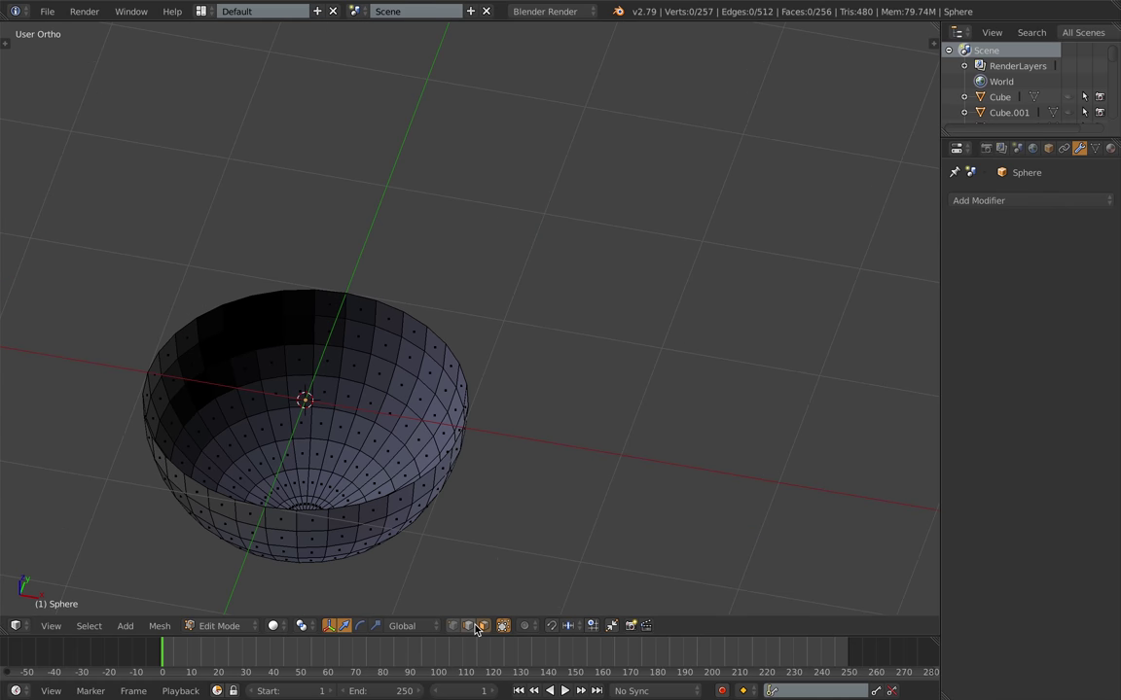
Step: Close the hemisphere by filling its open rim with a face
{"action": "left_click", "coordinate": [472, 626]}
{"action": "right_click", "coordinate": [327, 510], "text": "alt"}
{"action": "key", "text": "f"}
{"action": "scroll", "coordinate": [394, 467], "scroll_direction": "down", "scroll_amount": 3}
{"action": "key", "text": "Tab"}
Step: Rotate the hemisphere 180° about the Y axis and raise it along Z above the 3D cursor
{"action": "type", "text": "ry1"}
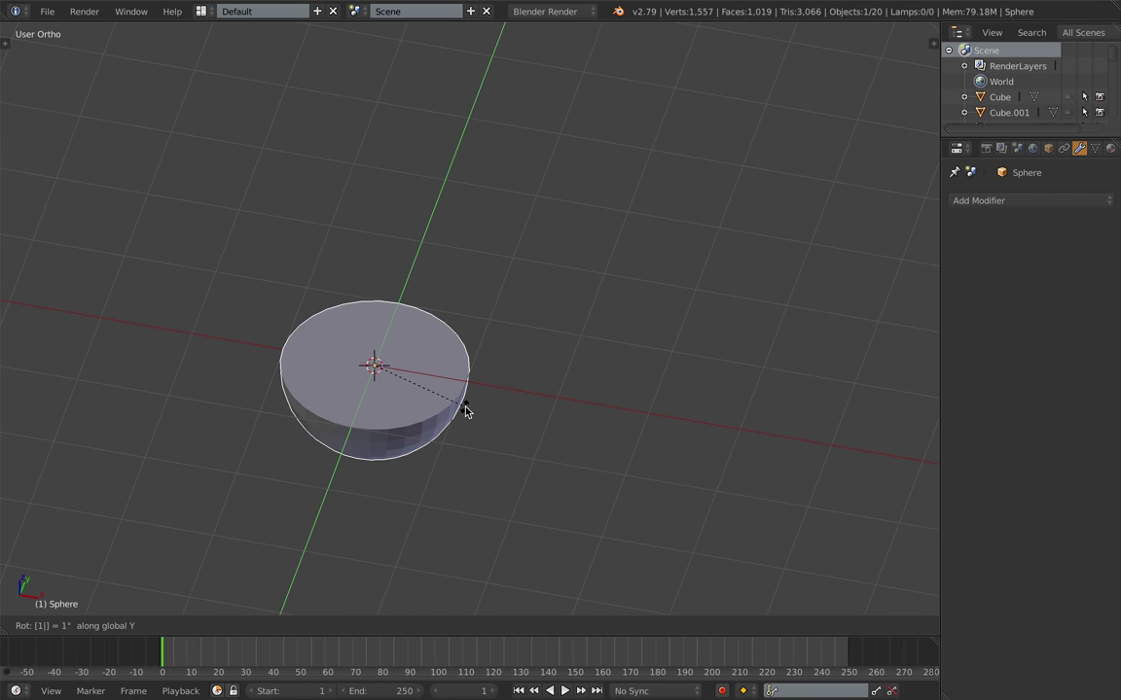
{"action": "type", "text": "80"}
{"action": "key", "text": "Return"}
{"action": "middle_click_drag", "start_coordinate": [465, 411], "coordinate": [410, 267]}
{"action": "scroll", "coordinate": [410, 267], "scroll_direction": "down", "scroll_amount": 1}
{"action": "key", "text": "g"}
{"action": "key", "text": "z"}
{"action": "left_click", "coordinate": [413, 233]}
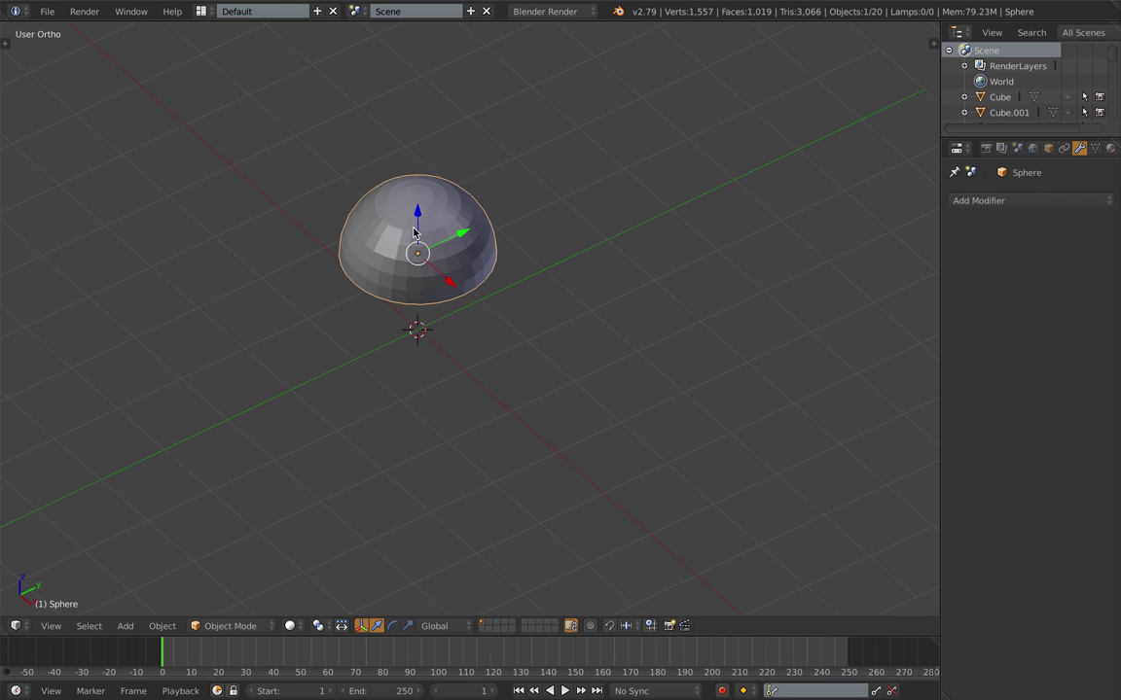
{"action": "scroll", "coordinate": [510, 153], "scroll_direction": "up", "scroll_amount": 2}
{"action": "middle_click_drag", "start_coordinate": [564, 321], "coordinate": [550, 156]}
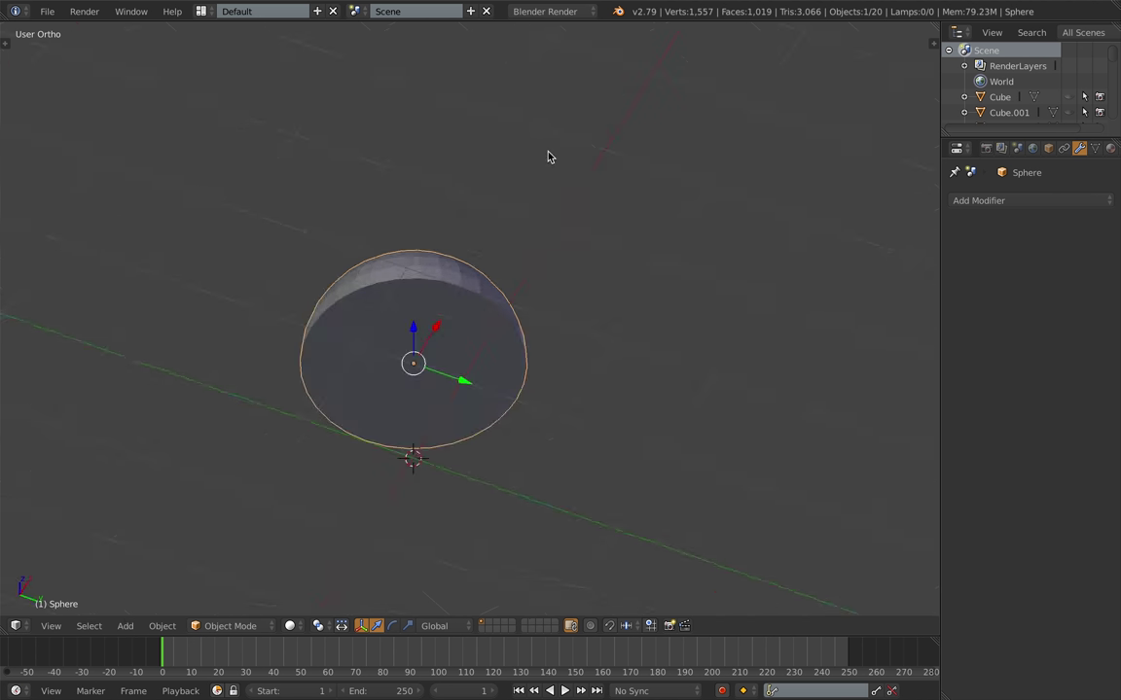
{"action": "key", "text": "Tab"}
{"action": "key", "text": "a"}
{"action": "left_click", "coordinate": [489, 627]}
{"action": "right_click", "coordinate": [442, 358]}
{"action": "key", "text": "i"}
{"action": "left_click", "coordinate": [661, 402]}
{"action": "middle_click_drag", "start_coordinate": [681, 369], "coordinate": [637, 465]}
{"action": "key", "text": "e"}
{"action": "key", "text": "e"}
{"action": "left_click", "coordinate": [632, 87]}
{"action": "key", "text": "ctrl+z"}
{"action": "key", "text": "ctrl+z"}
{"action": "key", "text": "ctrl+z"}
{"action": "key", "text": "a"}
{"action": "key", "text": "a"}
{"action": "key", "text": "shift+d"}
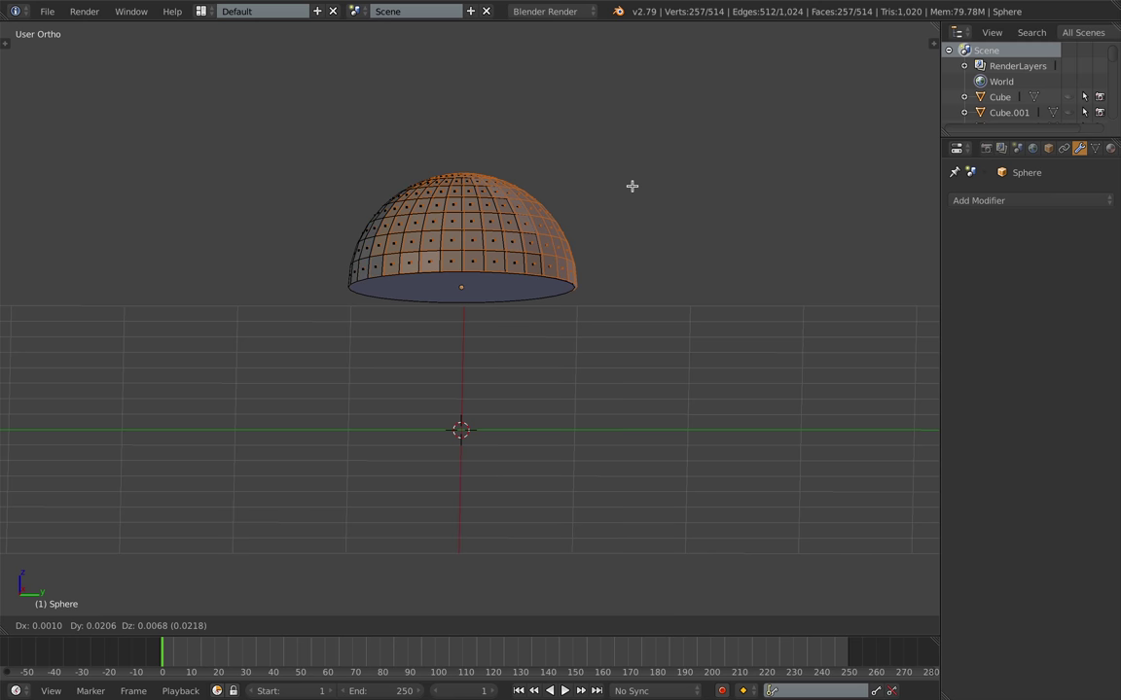
{"action": "key", "text": "z"}
{"action": "right_click", "coordinate": [620, 442]}
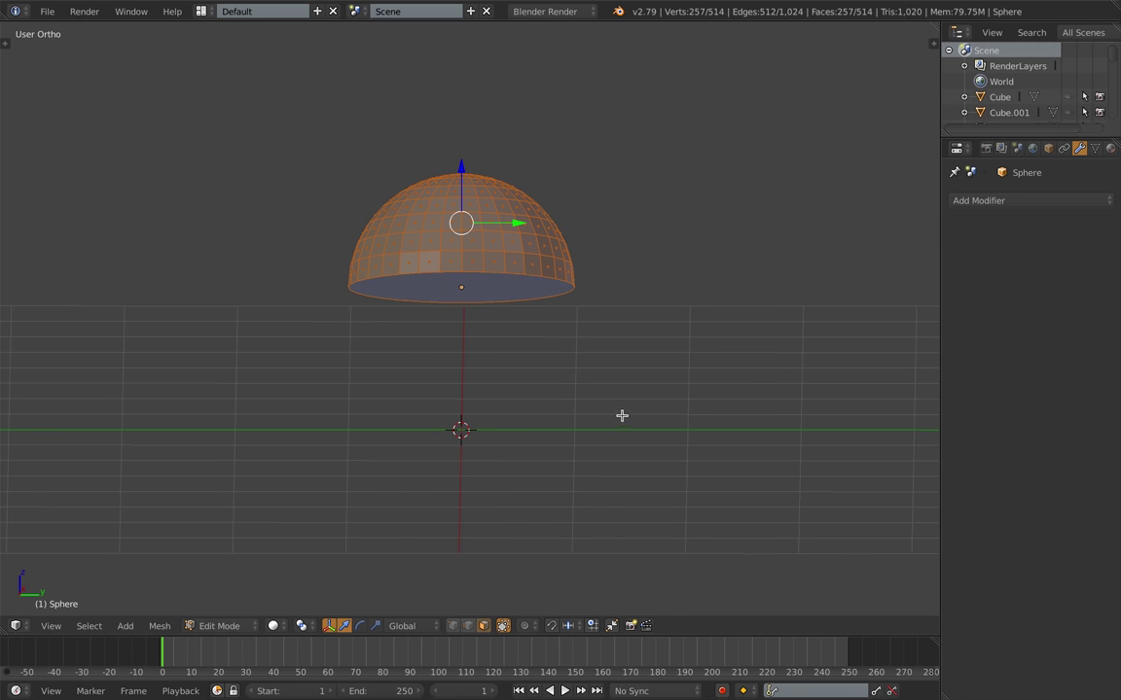
{"action": "key", "text": "ctrl+z"}
Step: Inset the dome's flat base face and extrude it downward about 1.62 units to form a shaft
{"action": "key", "text": "Tab"}
{"action": "key", "text": "Tab"}
{"action": "right_click", "coordinate": [503, 290]}
{"action": "key", "text": "i"}
{"action": "left_click", "coordinate": [707, 323]}
{"action": "key", "text": "e"}
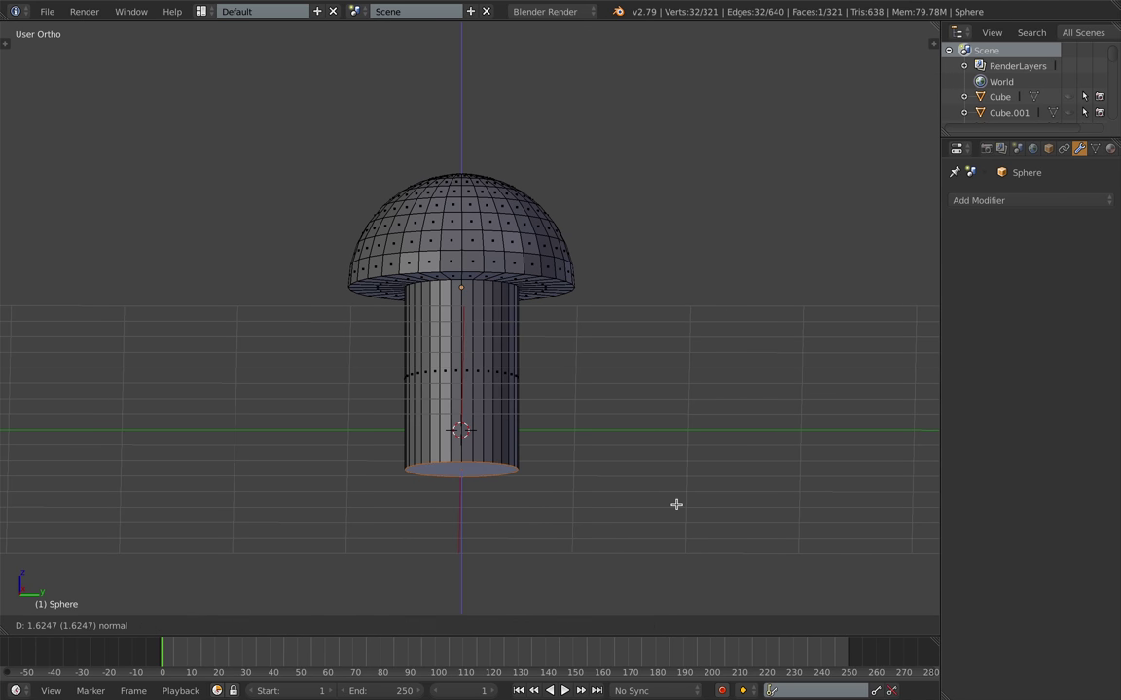
{"action": "left_click", "coordinate": [679, 506]}
{"action": "key", "text": "KP_1"}
{"action": "scroll", "coordinate": [620, 473], "scroll_direction": "down", "scroll_amount": 1}
{"action": "key", "text": "Tab"}
{"action": "middle_click_drag", "start_coordinate": [703, 271], "coordinate": [496, 284]}
{"action": "scroll", "coordinate": [496, 284], "scroll_direction": "down", "scroll_amount": 1}
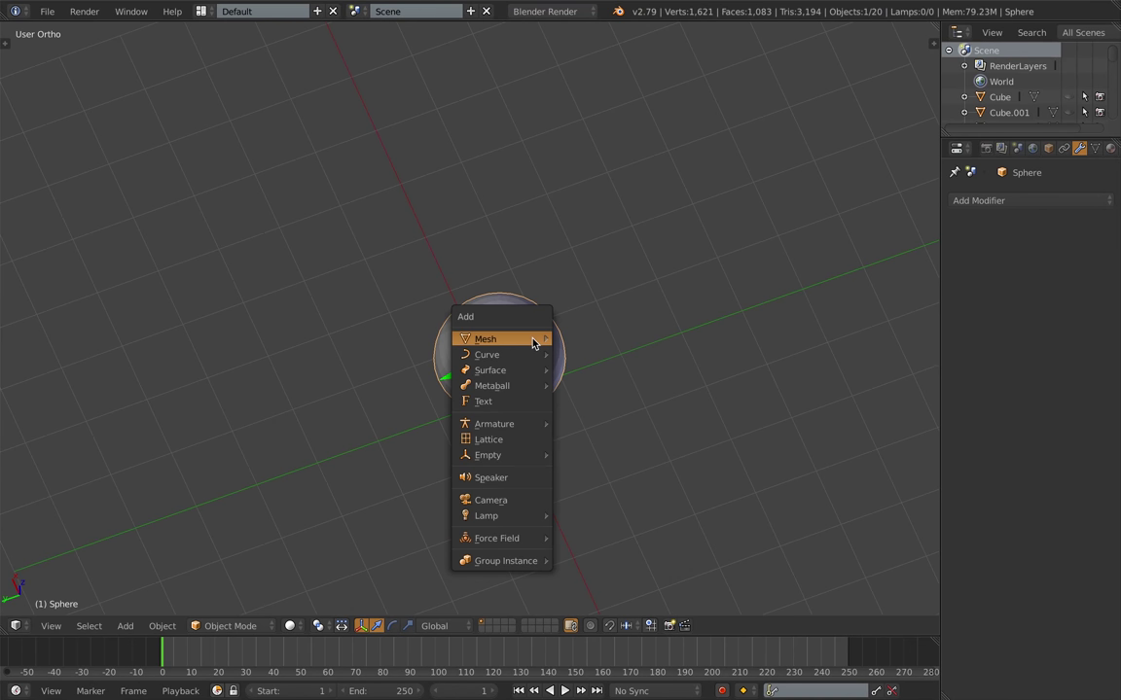
{"action": "left_click", "coordinate": [600, 368]}
{"action": "key", "text": "ctrl+z"}
{"action": "key", "text": "shift+a"}
{"action": "mouse_move", "coordinate": [537, 376]}
{"action": "left_click", "coordinate": [665, 423]}
{"action": "left_click_drag", "start_coordinate": [444, 416], "coordinate": [301, 440]}
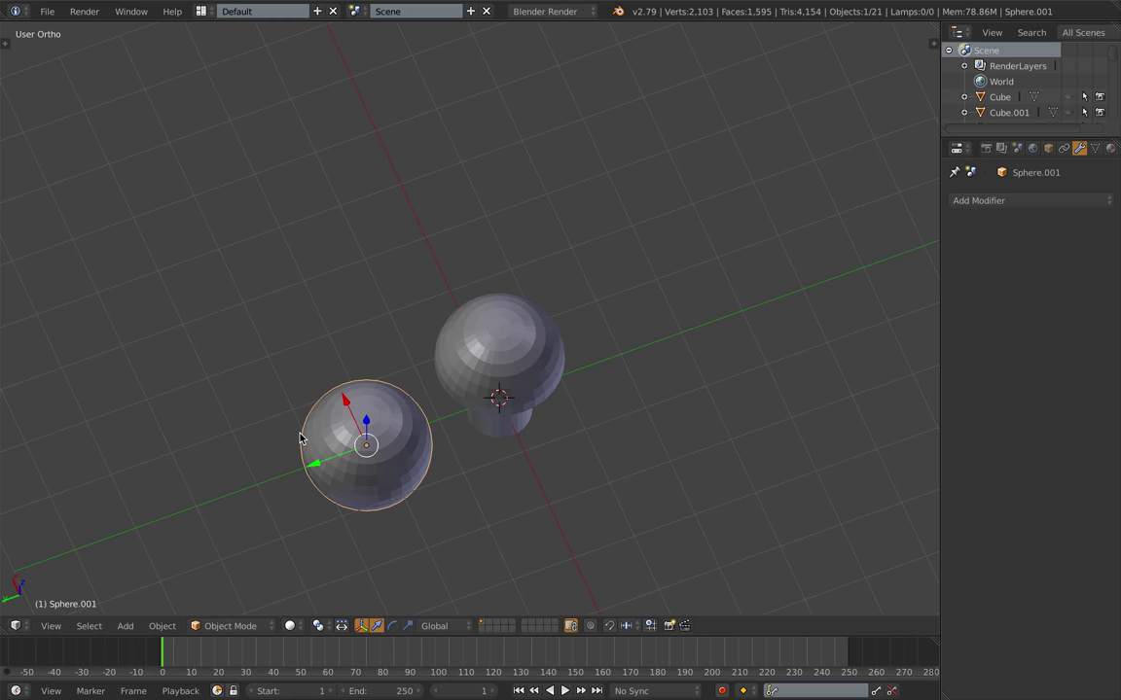
{"action": "key", "text": "t"}
{"action": "scroll", "coordinate": [105, 521], "scroll_direction": "down", "scroll_amount": 6}
{"action": "scroll", "coordinate": [107, 535], "scroll_direction": "up", "scroll_amount": 5}
{"action": "key", "text": "ctrl+z"}
{"action": "key", "text": "ctrl+z"}
Step: Add a second UV sphere at the 3D cursor with 4 segments and 16 rings
{"action": "key", "text": "shift+a"}
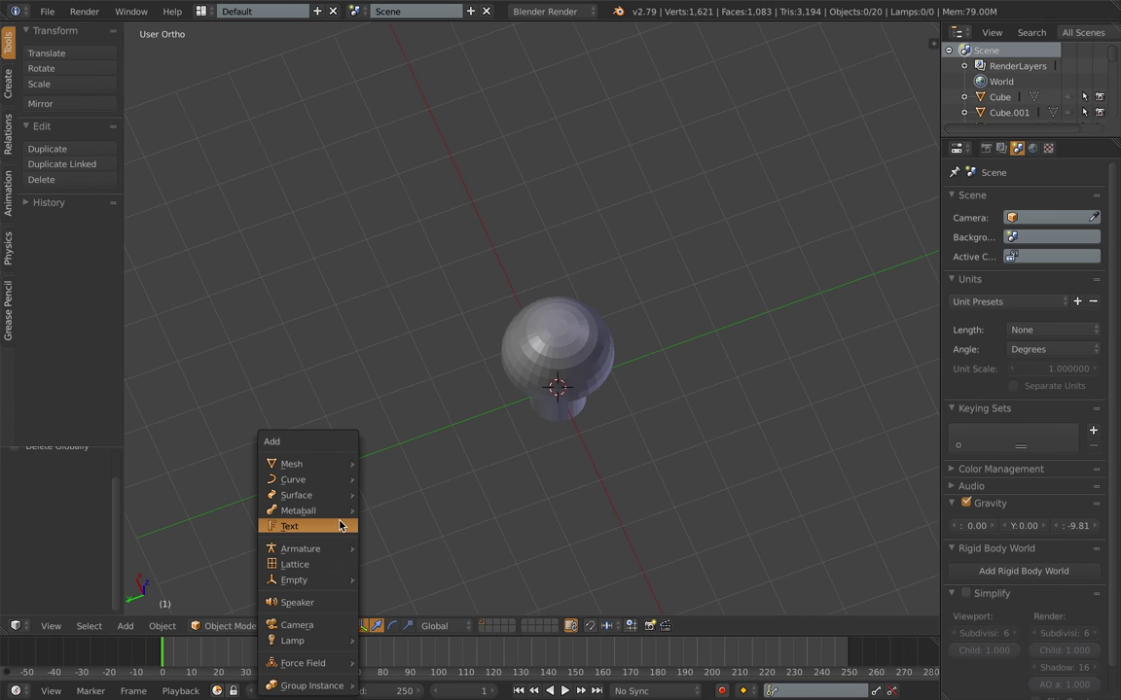
{"action": "mouse_move", "coordinate": [335, 464]}
{"action": "left_click", "coordinate": [401, 510]}
{"action": "scroll", "coordinate": [75, 492], "scroll_direction": "up", "scroll_amount": 1}
{"action": "left_click", "coordinate": [83, 478]}
{"action": "type", "text": "4"}
{"action": "key", "text": "Return"}
{"action": "scroll", "coordinate": [595, 374], "scroll_direction": "down", "scroll_amount": 2}
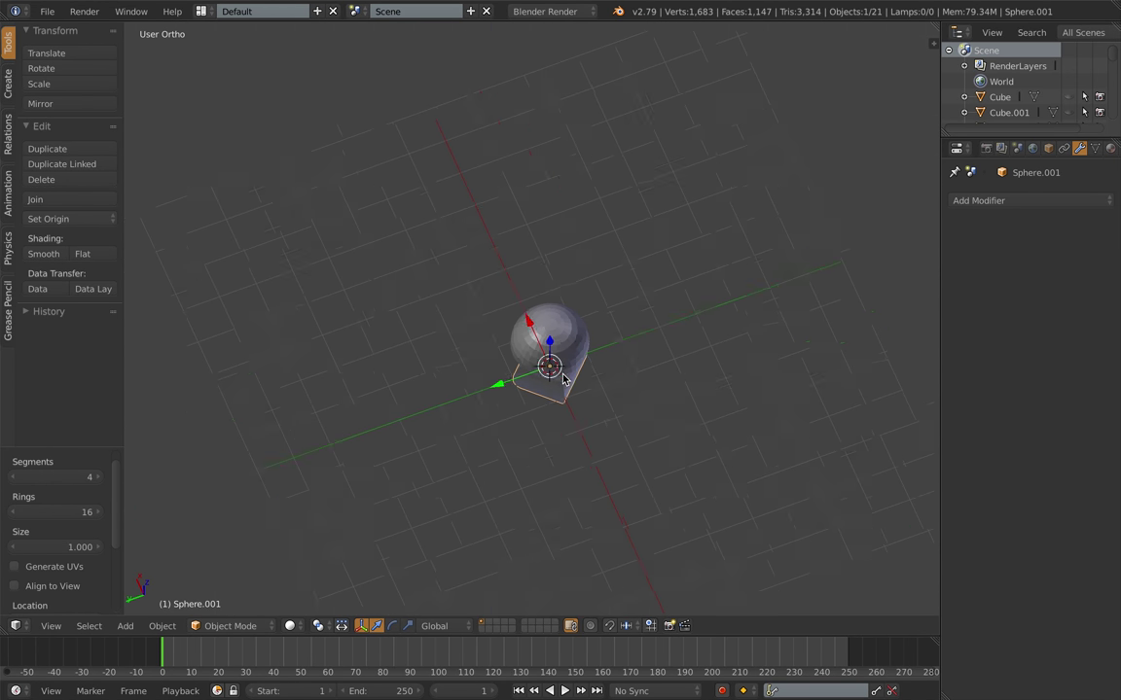
Step: Raise the four-segment sphere along Z into the top of the domed head
{"action": "key", "text": "KP_1"}
{"action": "left_click_drag", "start_coordinate": [492, 297], "coordinate": [491, 176]}
{"action": "middle_click_drag", "start_coordinate": [501, 190], "coordinate": [532, 307]}
Step: Add a Boolean Difference modifier to the domed screw, using the four-segment sphere as the cutter
{"action": "scroll", "coordinate": [532, 307], "scroll_direction": "up", "scroll_amount": 2}
{"action": "right_click", "coordinate": [500, 361]}
{"action": "left_click", "coordinate": [1078, 204]}
{"action": "left_click", "coordinate": [789, 272]}
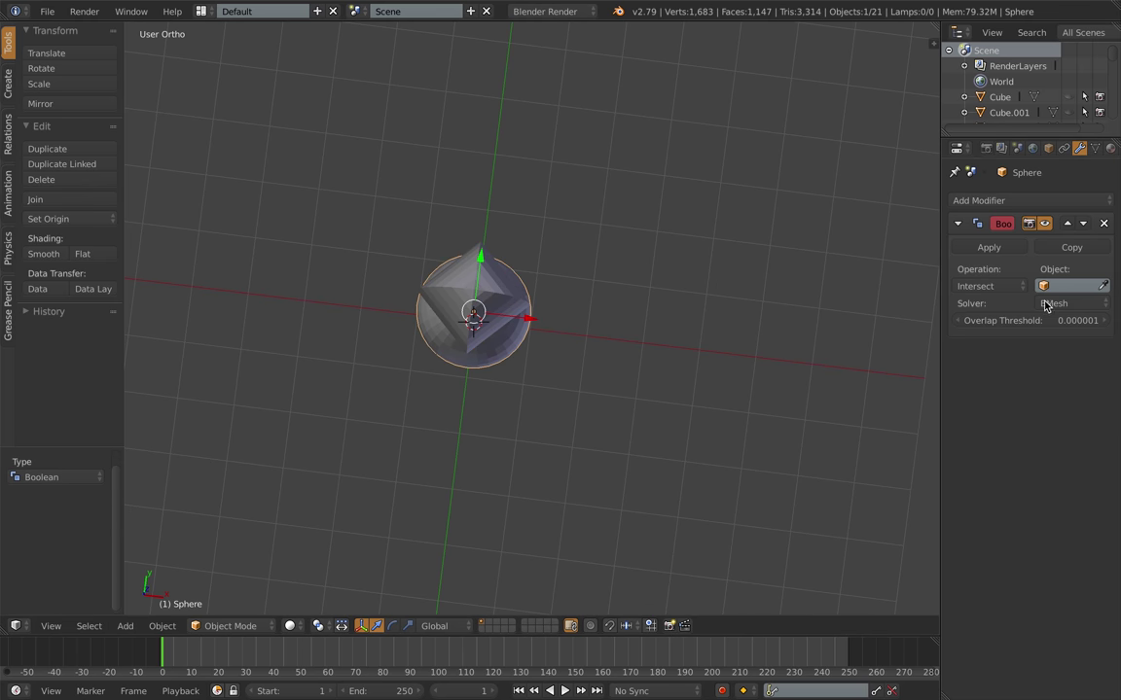
{"action": "left_click", "coordinate": [992, 285]}
{"action": "left_click", "coordinate": [994, 214]}
{"action": "left_click", "coordinate": [1107, 285]}
{"action": "left_click", "coordinate": [486, 284]}
Step: Apply the screw's Boolean modifier and delete the four-segment cutter sphere
{"action": "left_click", "coordinate": [988, 248]}
{"action": "right_click", "coordinate": [504, 295]}
{"action": "key", "text": "x"}
{"action": "left_click", "coordinate": [503, 299]}
{"action": "middle_click_drag", "start_coordinate": [612, 345], "coordinate": [516, 267]}
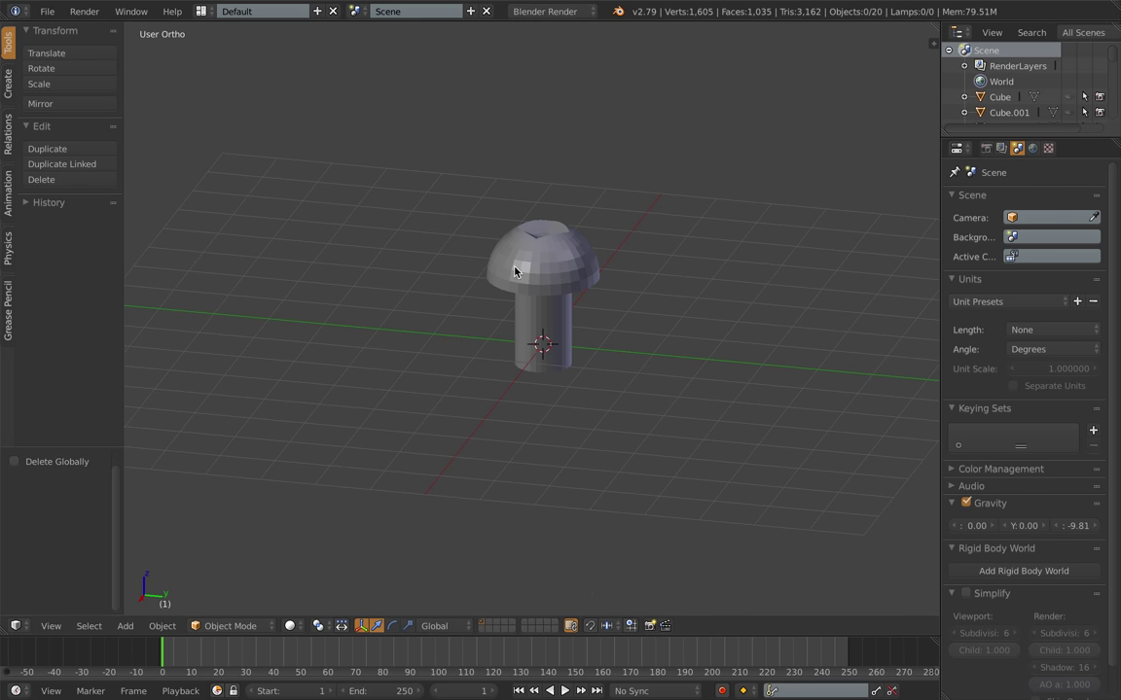
Step: Undo the cutter's deletion, try raising the cutter along Z, and undo back to the unapplied Boolean
{"action": "key", "text": "ctrl+z"}
{"action": "key", "text": "ctrl+z"}
{"action": "right_click", "coordinate": [544, 198]}
{"action": "left_click_drag", "start_coordinate": [543, 132], "coordinate": [543, 112]}
{"action": "key", "text": "ctrl+z"}
{"action": "key", "text": "ctrl+z"}
{"action": "key", "text": "ctrl+z"}
Step: Stretch the four-segment cutter sphere along Z and scale it uniformly by about 0.824
{"action": "right_click", "coordinate": [543, 167]}
{"action": "key", "text": "s"}
{"action": "key", "text": "z"}
{"action": "left_click", "coordinate": [662, 227]}
{"action": "key", "text": "s"}
{"action": "left_click", "coordinate": [634, 216]}
{"action": "middle_click_drag", "start_coordinate": [627, 212], "coordinate": [678, 231]}
{"action": "key", "text": "KP_1"}
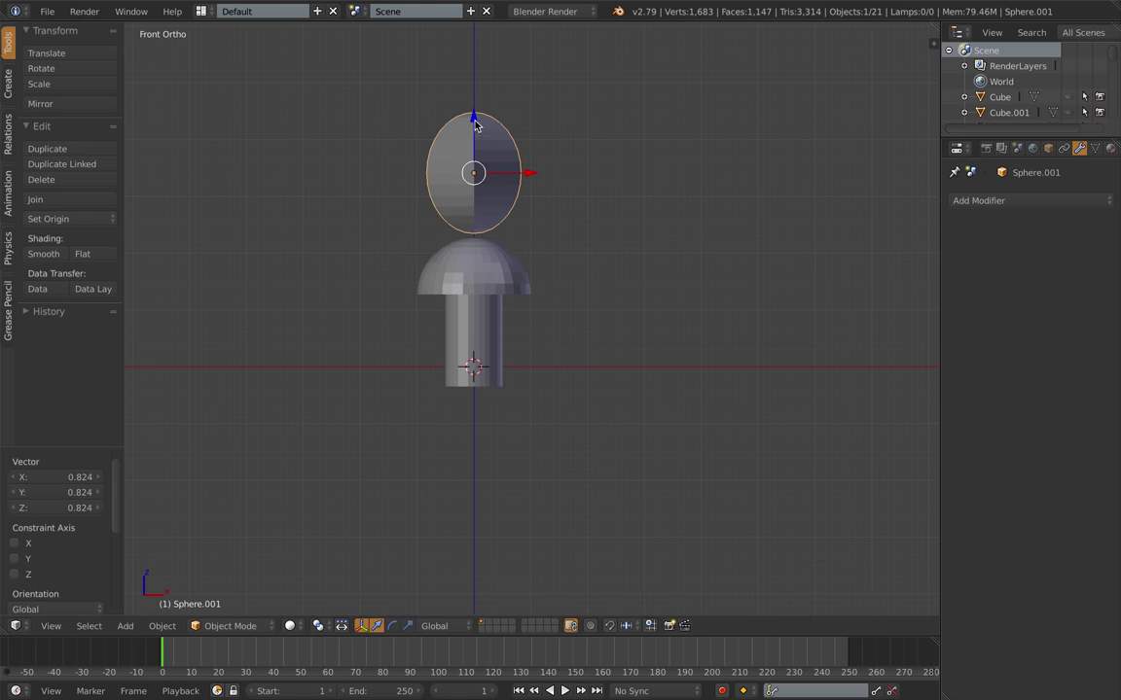
Step: Reposition the stretched cutter along Z against the dome and apply the screw's Boolean modifier
{"action": "right_click", "coordinate": [505, 273]}
{"action": "mouse_move", "coordinate": [475, 121]}
{"action": "left_mouse_down"}
{"action": "mouse_move", "coordinate": [475, 141]}
{"action": "mouse_move", "coordinate": [476, 104]}
{"action": "left_mouse_up"}
{"action": "left_click", "coordinate": [479, 180]}
{"action": "left_click", "coordinate": [988, 247]}
Step: Delete the four-segment cutter sphere above the recessed screw head
{"action": "right_click", "coordinate": [498, 173]}
{"action": "middle_click_drag", "start_coordinate": [583, 204], "coordinate": [436, 272]}
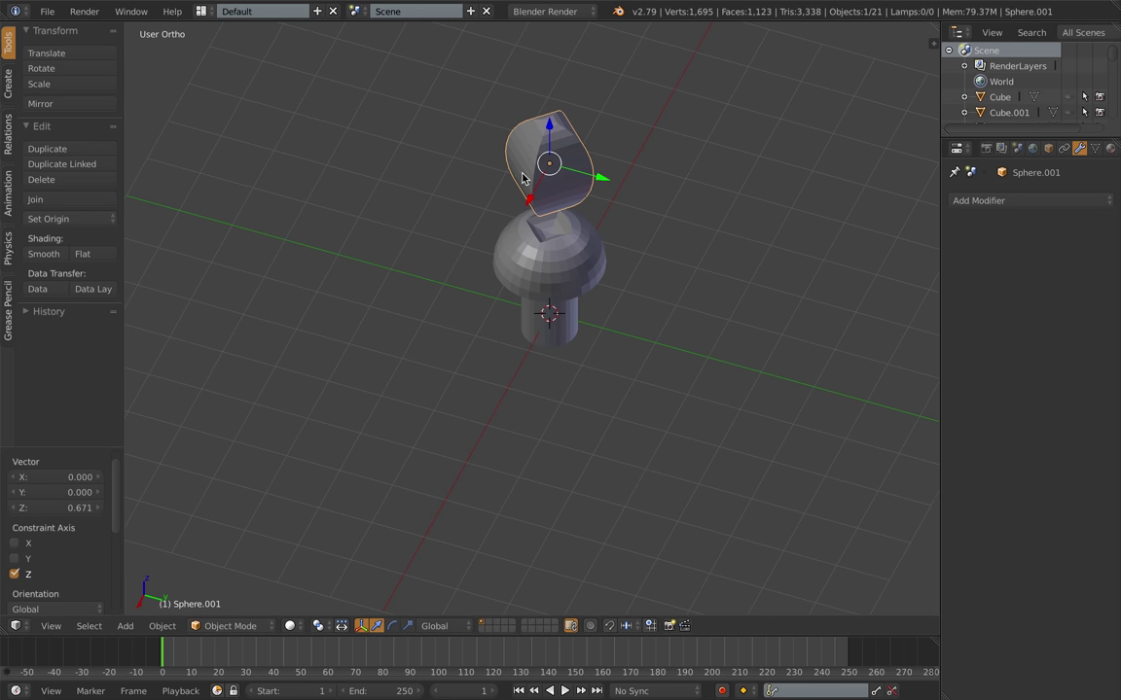
{"action": "key", "text": "x"}
{"action": "left_click", "coordinate": [522, 179]}
{"action": "middle_click_drag", "start_coordinate": [583, 232], "coordinate": [571, 250]}
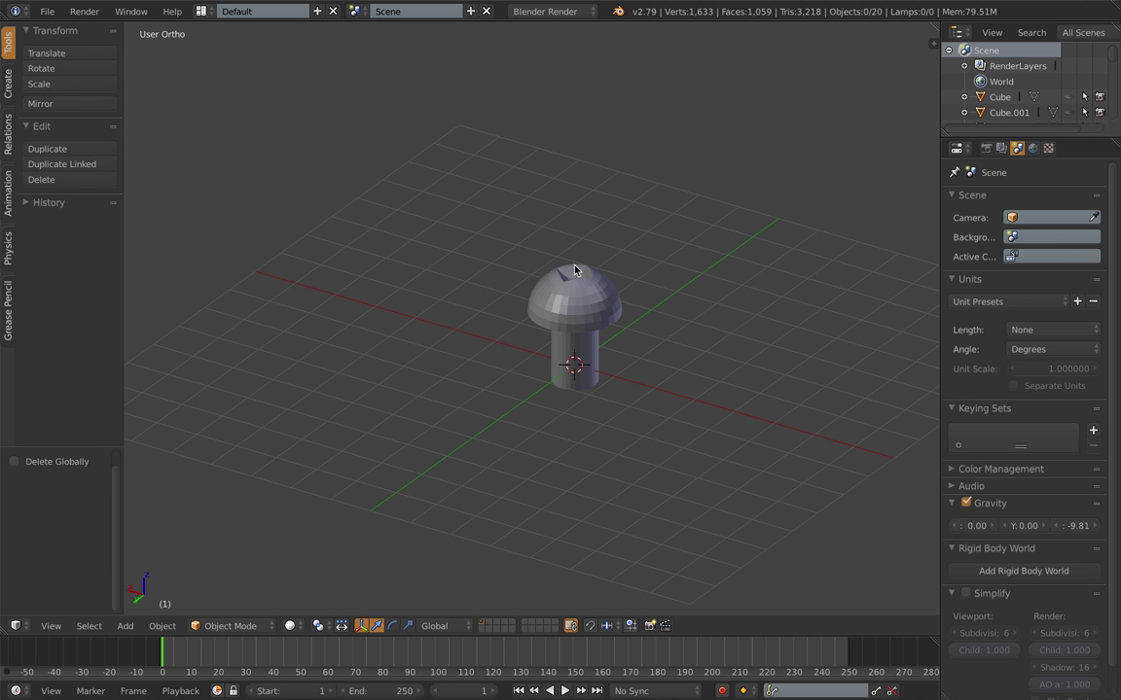
Step: Rename the screw object as Bolt 1
{"action": "right_click", "coordinate": [552, 303]}
{"action": "scroll", "coordinate": [995, 115], "scroll_direction": "down", "scroll_amount": 7}
{"action": "double_click", "coordinate": [1028, 115]}
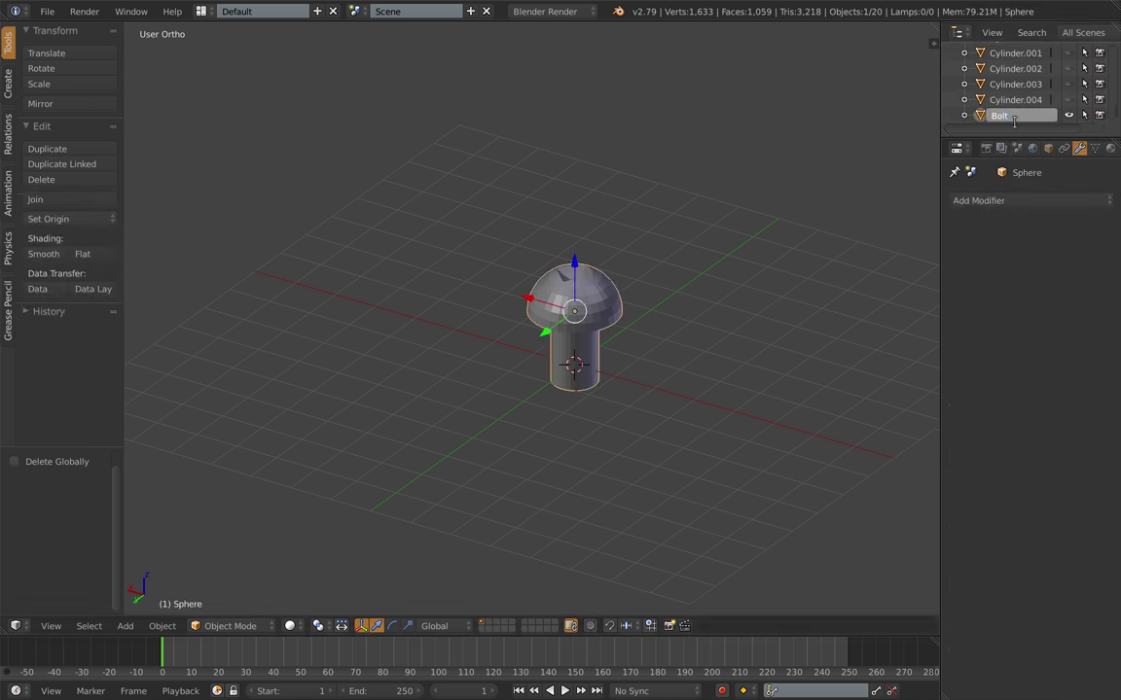
Step: Unhide all the chair parts and move the bolt about 5.92 units in negative Y, clear of the chair
{"action": "key", "text": "h"}
{"action": "key", "text": "alt+h"}
{"action": "key", "text": "KP_1"}
{"action": "right_click", "coordinate": [510, 310]}
{"action": "key", "text": "KP_3"}
{"action": "left_click_drag", "start_coordinate": [587, 301], "coordinate": [354, 301]}
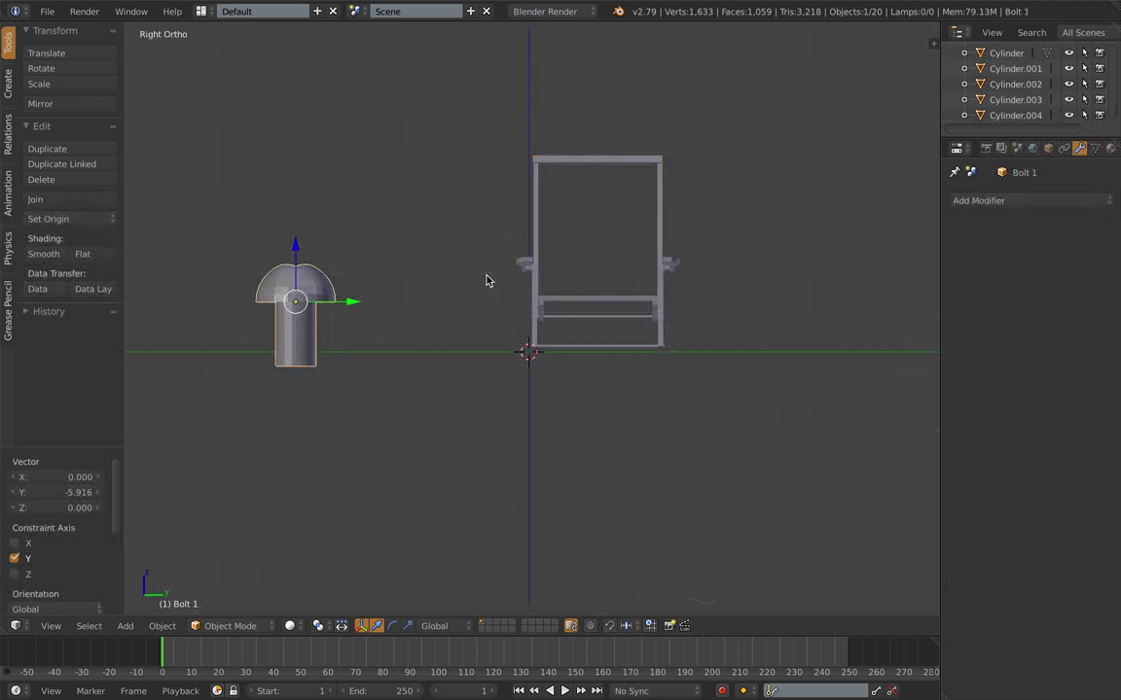
Step: Rename the chair's two armrests as Arm 1 and Arm 2, starting with the one nearest the bolt
{"action": "middle_click_drag", "start_coordinate": [488, 278], "coordinate": [505, 331]}
{"action": "right_click", "coordinate": [515, 219]}
{"action": "scroll", "coordinate": [1031, 92], "scroll_direction": "up", "scroll_amount": 4}
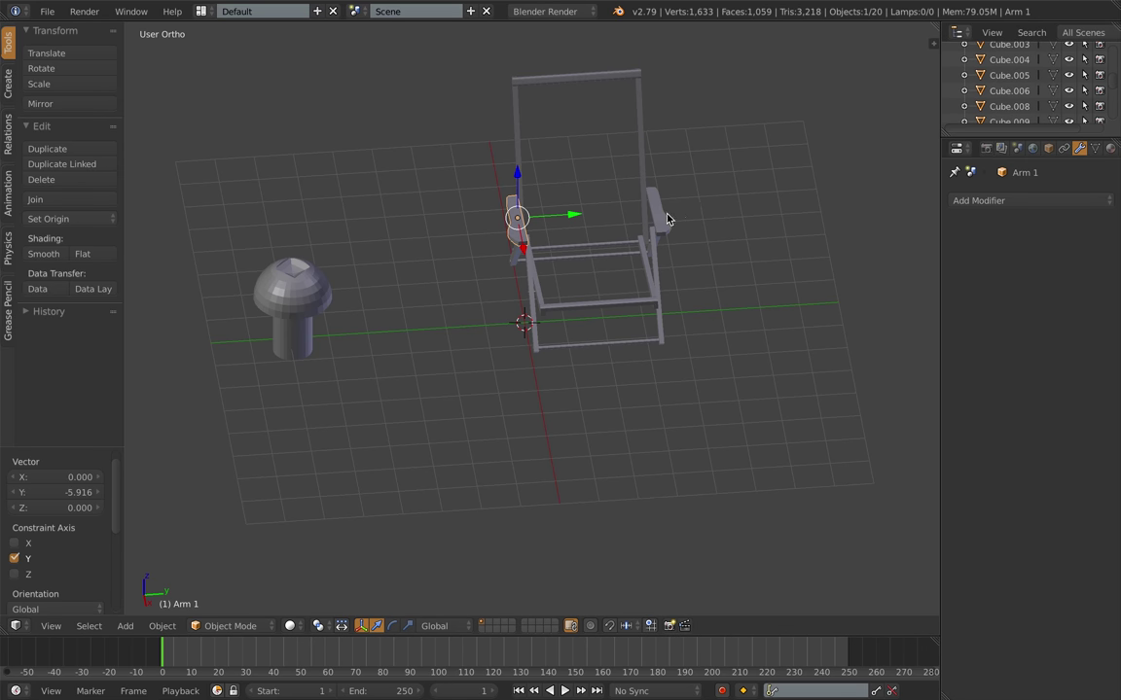
{"action": "right_click", "coordinate": [667, 219]}
{"action": "double_click", "coordinate": [1011, 90]}
{"action": "scroll", "coordinate": [724, 78], "scroll_direction": "up", "scroll_amount": 2}
Step: Rename the backrest upright farther from the bolt as Back Frame 1 and the nearer one as Back Frame 2
{"action": "right_click", "coordinate": [426, 137]}
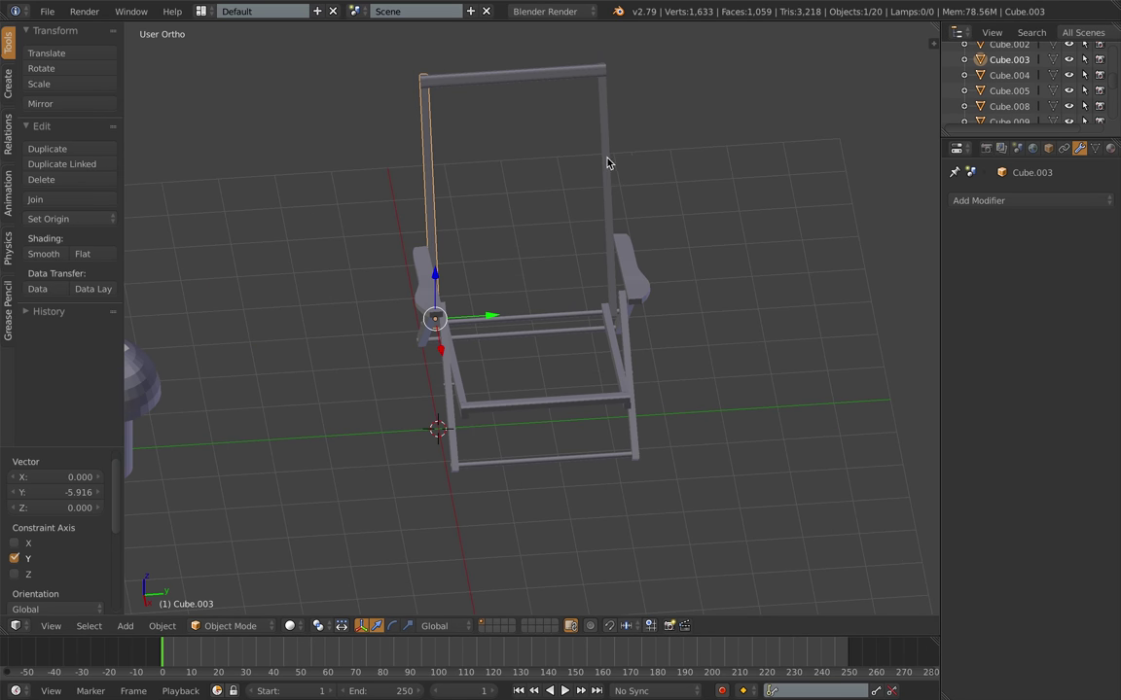
{"action": "right_click", "coordinate": [606, 157]}
{"action": "double_click", "coordinate": [1008, 76]}
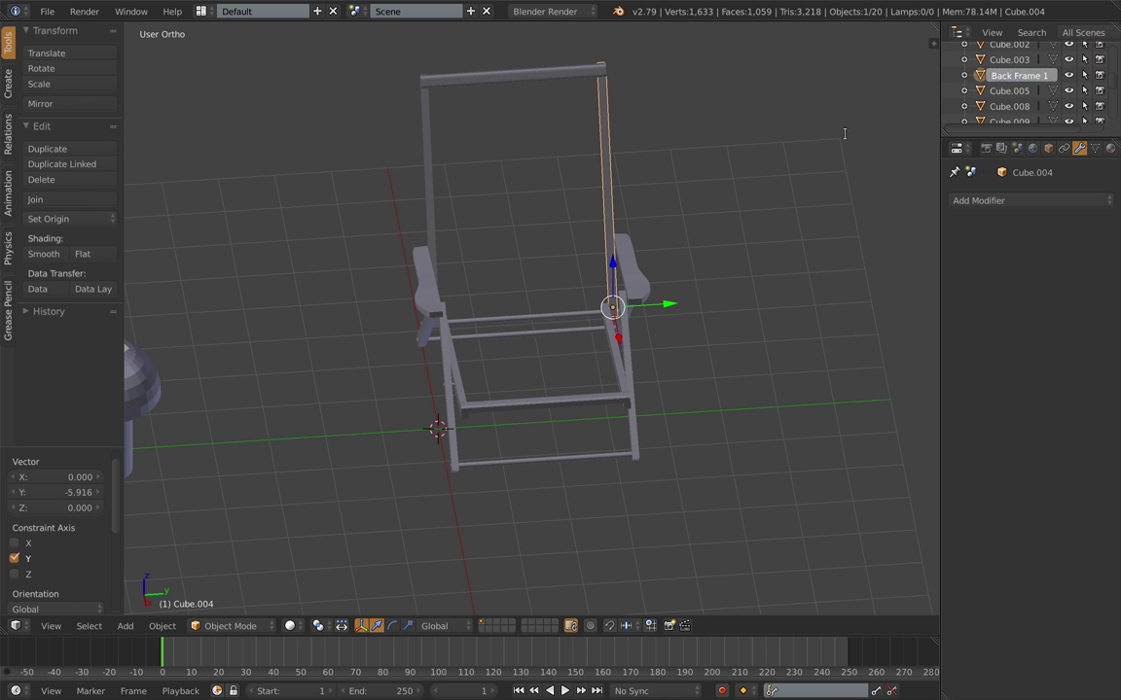
{"action": "key", "text": "Return"}
{"action": "right_click", "coordinate": [426, 146]}
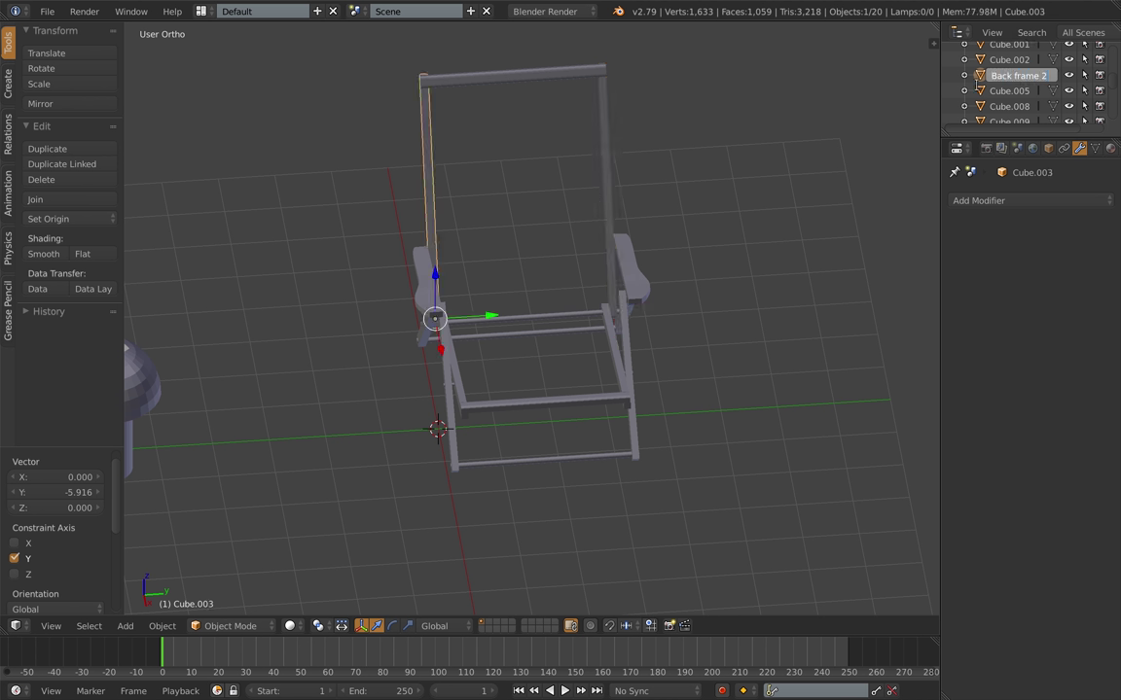
{"action": "key", "text": "Return"}
{"action": "key", "text": "Return"}
Step: Rename the top rail of the backrest as Back Frame 3
{"action": "right_click", "coordinate": [597, 75]}
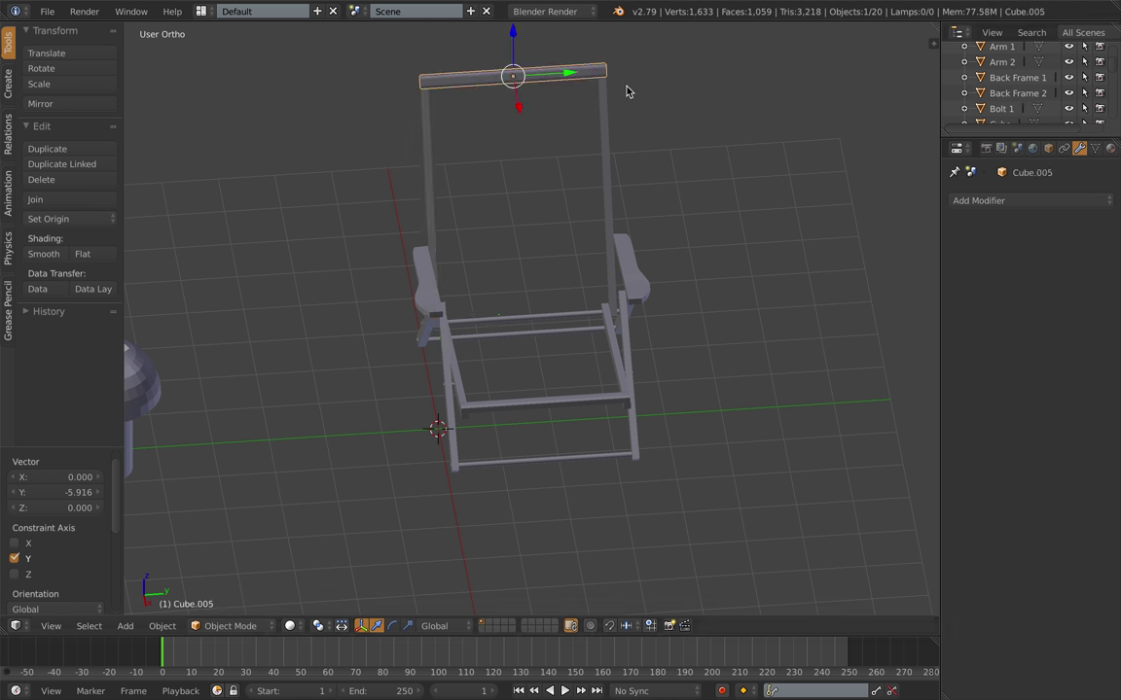
{"action": "scroll", "coordinate": [1036, 87], "scroll_direction": "down", "scroll_amount": 3}
{"action": "double_click", "coordinate": [1008, 79]}
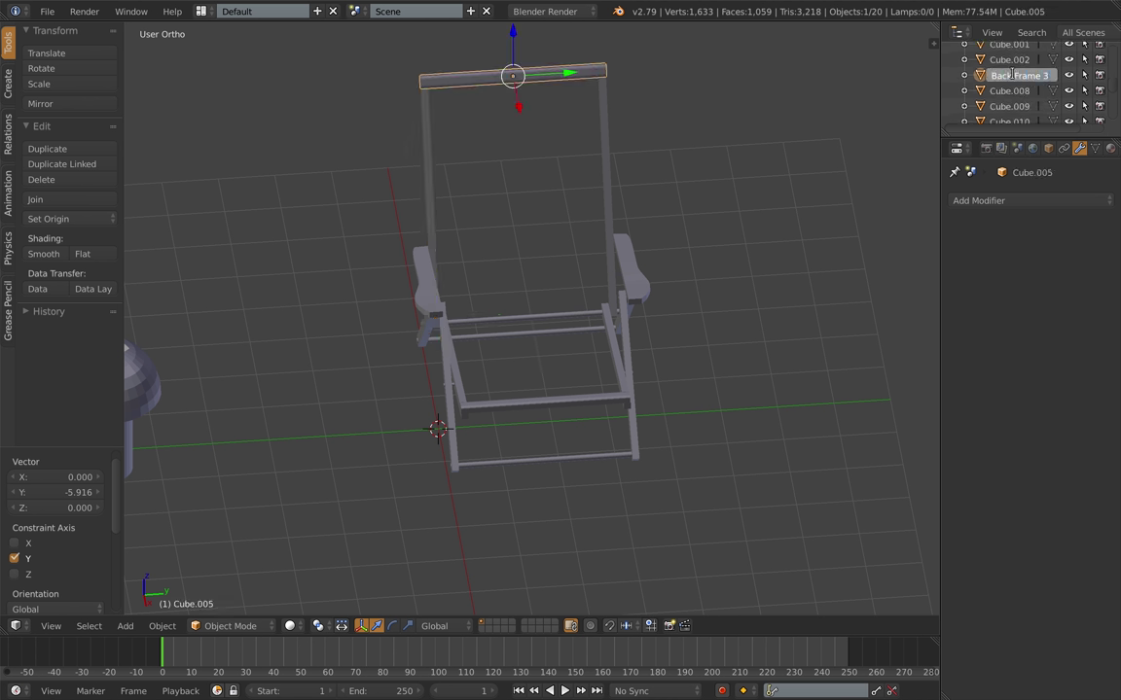
Step: Rename the dowel between the front feet as Dowel 1 and Cylinder.004 as Dowel 2
{"action": "right_click", "coordinate": [540, 459]}
{"action": "scroll", "coordinate": [1005, 73], "scroll_direction": "down", "scroll_amount": 5}
{"action": "double_click", "coordinate": [1005, 73]}
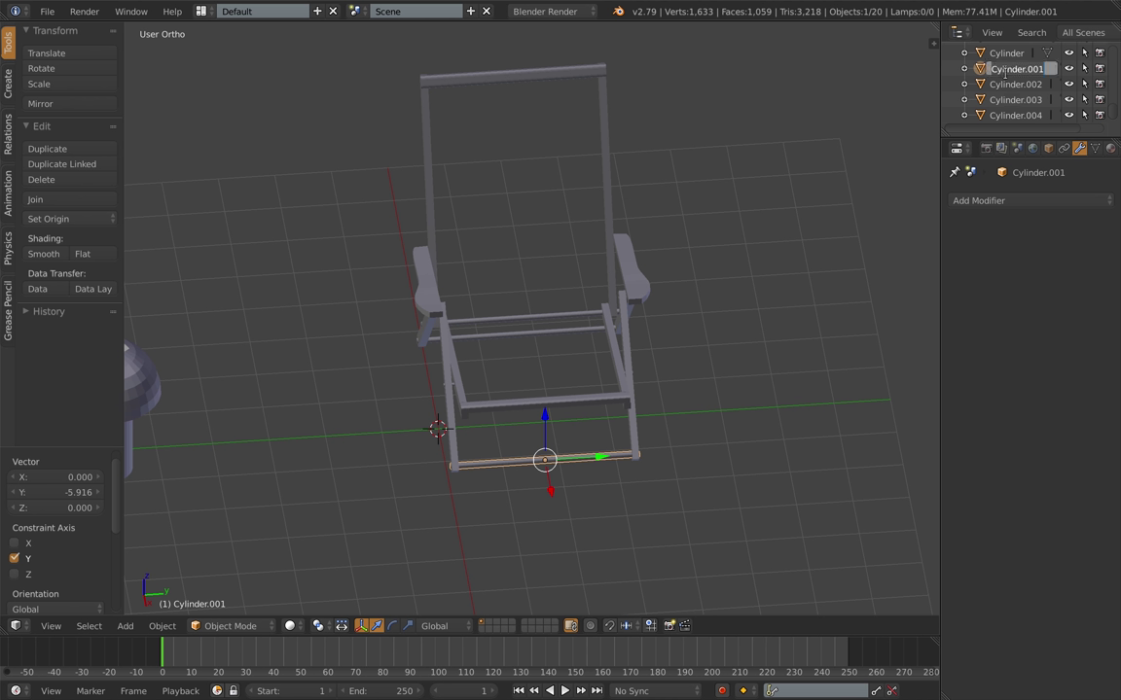
{"action": "type", "text": "Dowel 1"}
{"action": "key", "text": "Return"}
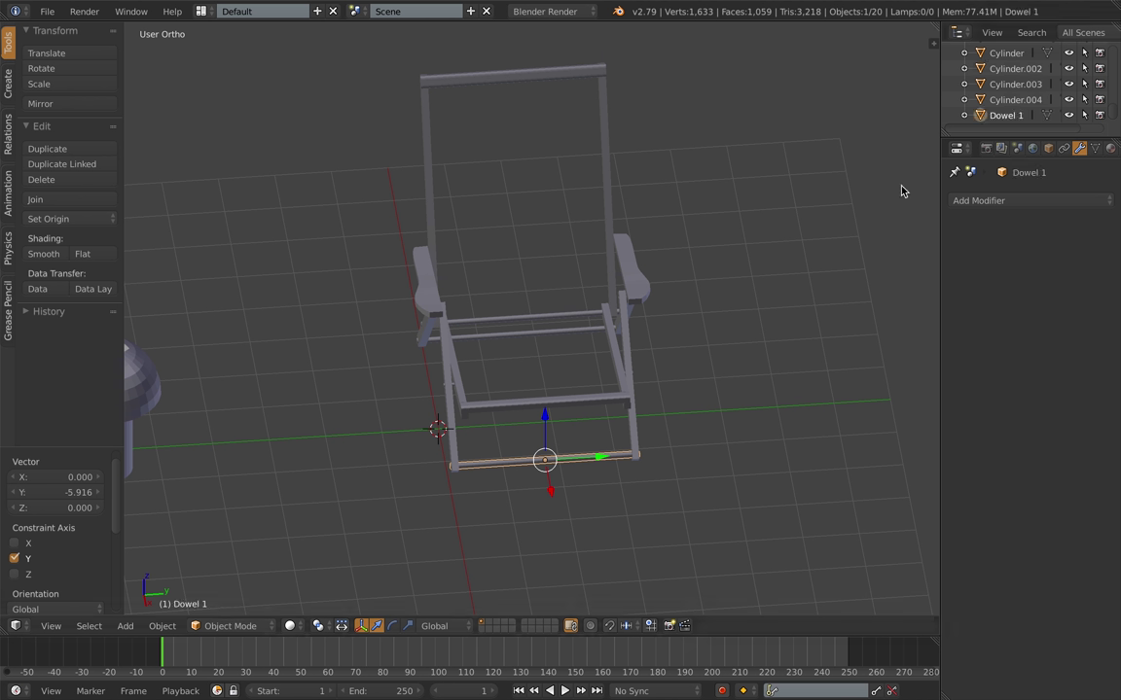
{"action": "left_click", "coordinate": [1005, 101]}
{"action": "type", "text": "Dowel 2"}
{"action": "key", "text": "Return"}
Step: Rename the remaining long dowel, named Cylinder, as Dowel 3
{"action": "left_click", "coordinate": [1013, 87]}
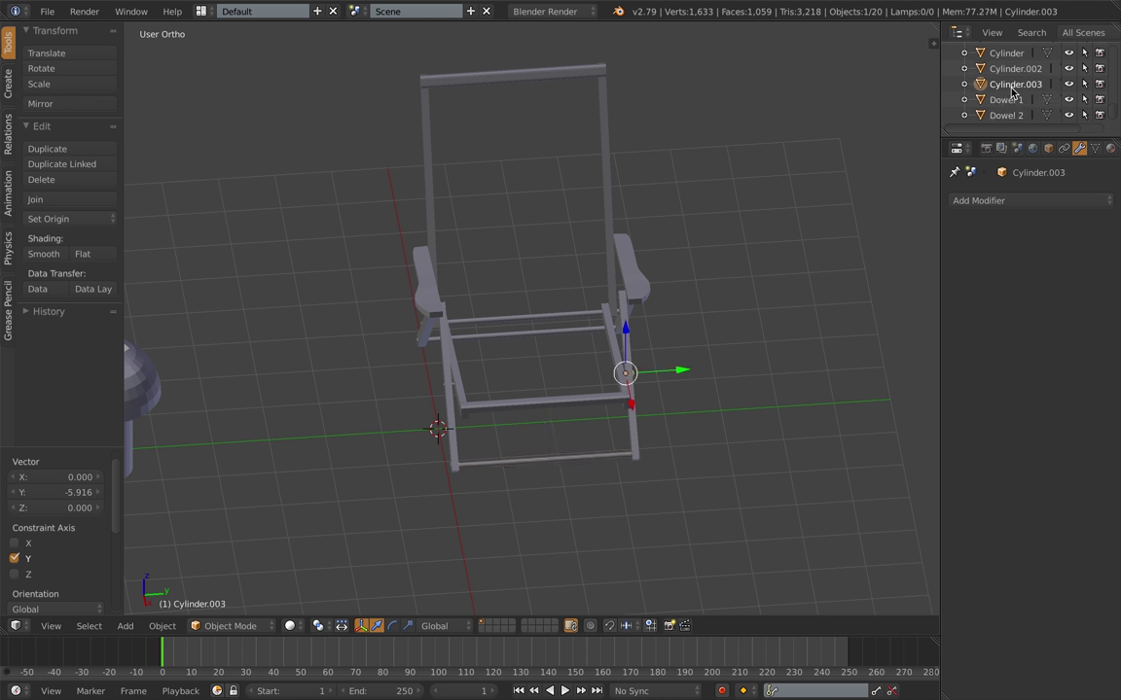
{"action": "left_click", "coordinate": [1013, 69]}
{"action": "left_click", "coordinate": [1013, 56]}
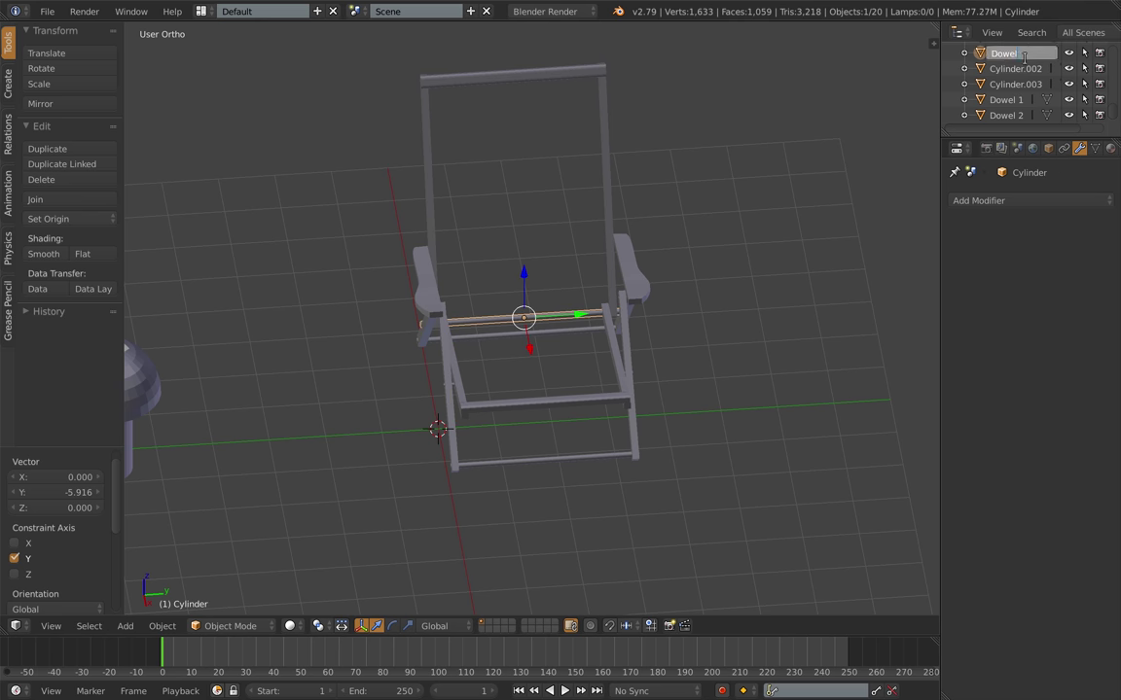
{"action": "key", "text": "Return"}
Step: Rename Cylinder.003 as Short Dowel 1 and Cylinder.002 as Short Dowel 2
{"action": "double_click", "coordinate": [1015, 68]}
{"action": "type", "text": "Short"}
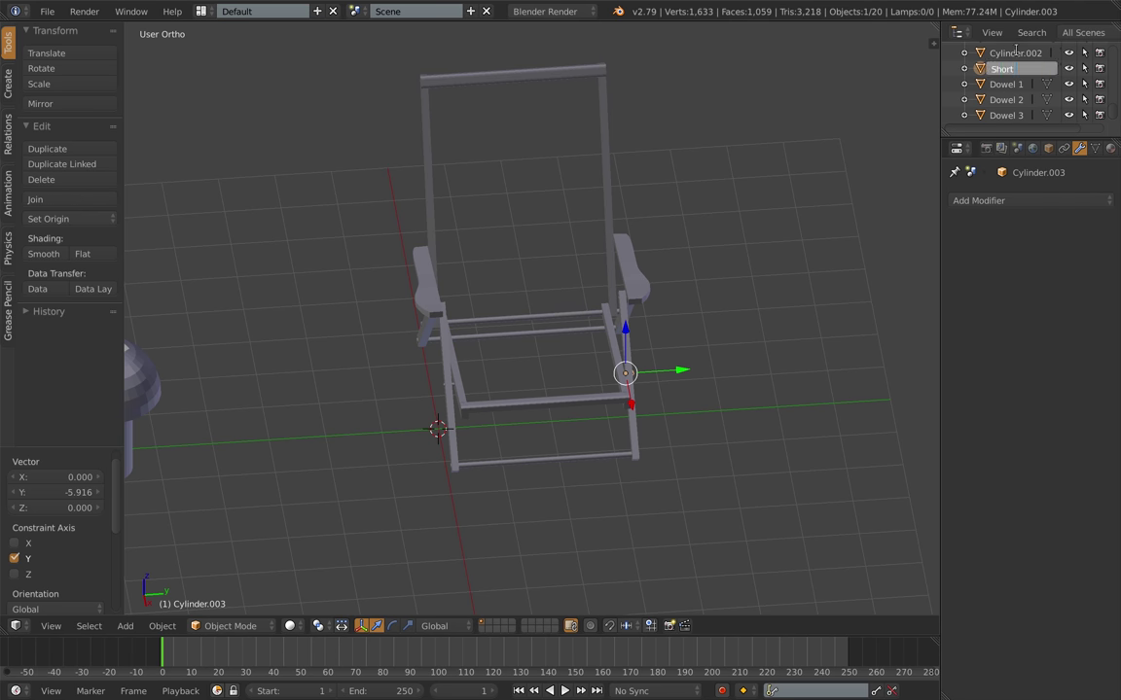
{"action": "type", "text": " Dowel 1"}
{"action": "key", "text": "Return"}
{"action": "double_click", "coordinate": [1015, 52]}
{"action": "type", "text": "Short Dowel"}
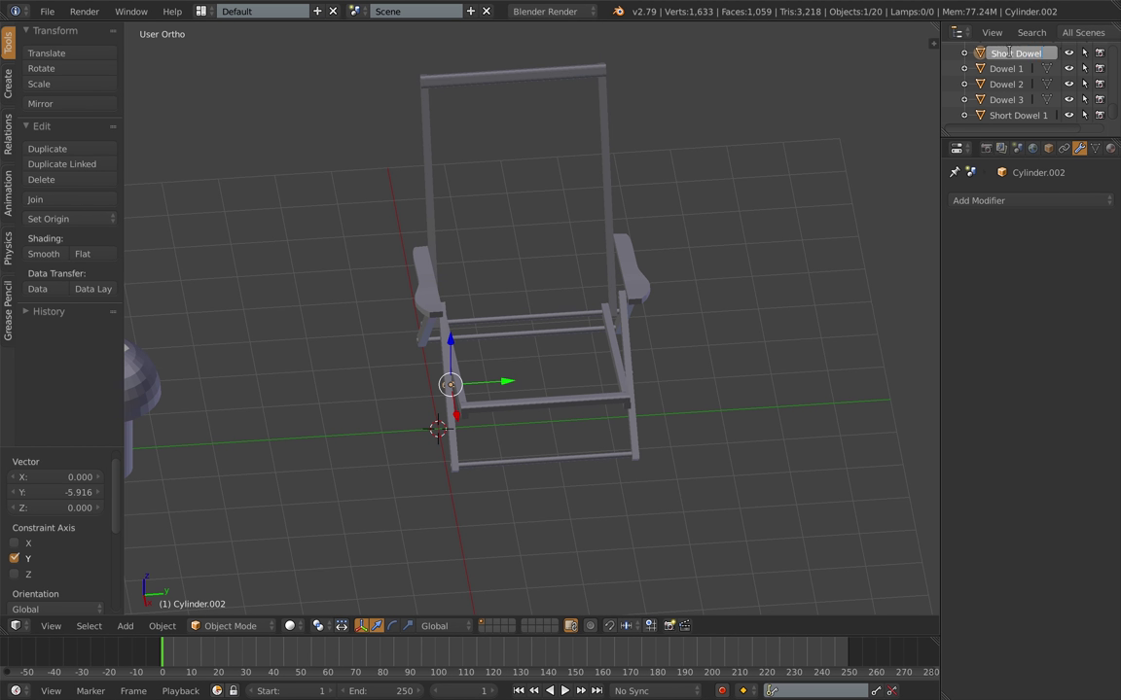
{"action": "type", "text": " 2"}
{"action": "key", "text": "Return"}
Step: Select the connector block Cube.013 under the armrest and open its name for editing
{"action": "scroll", "coordinate": [1011, 58], "scroll_direction": "up", "scroll_amount": 1}
{"action": "left_click", "coordinate": [1020, 79]}
{"action": "middle_click_drag", "start_coordinate": [890, 292], "coordinate": [858, 240]}
{"action": "double_click", "coordinate": [994, 80]}
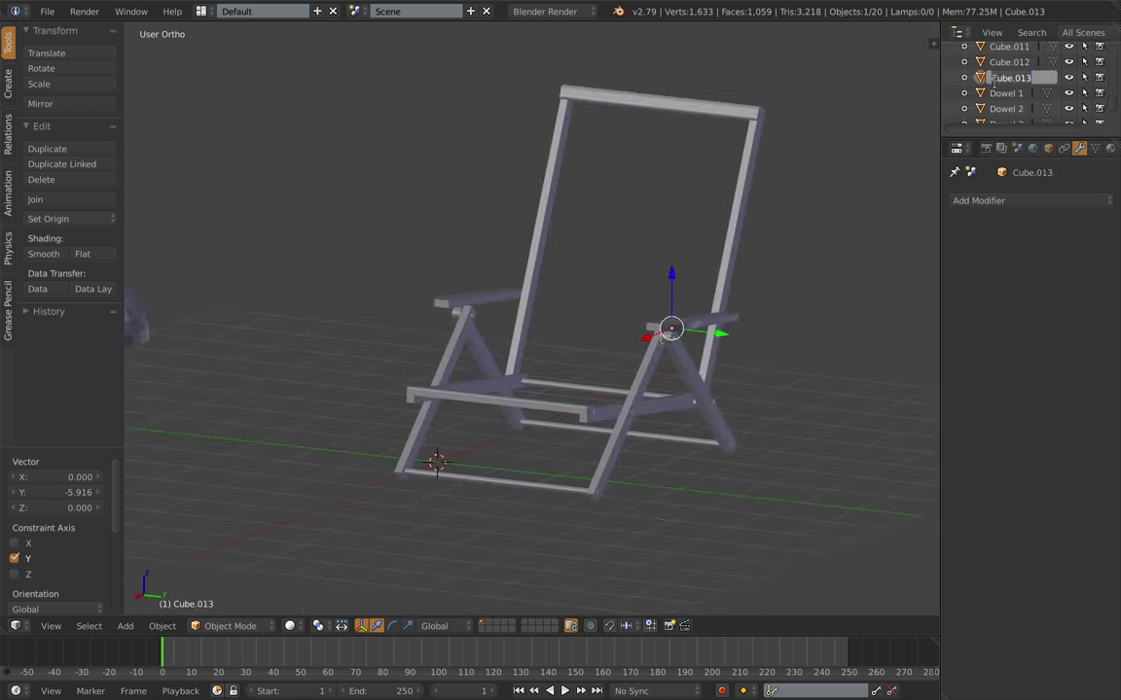
{"action": "key", "text": "ctrl+Left"}
{"action": "left_click", "coordinate": [236, 670]}
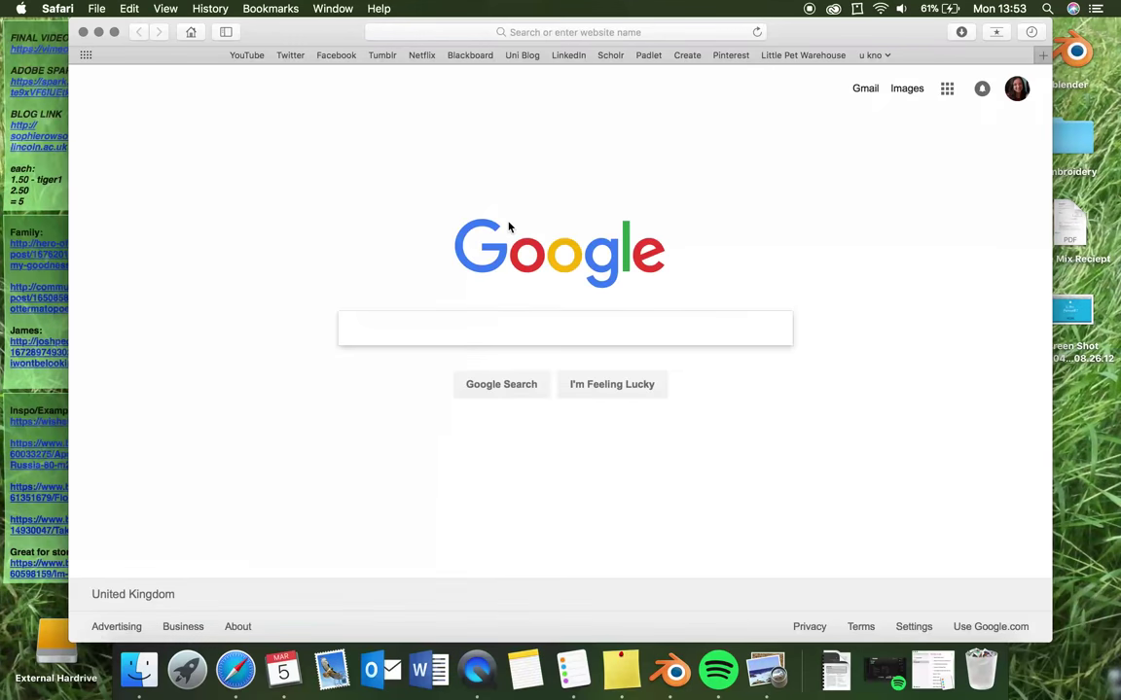
{"action": "left_click", "coordinate": [85, 33]}
{"action": "key", "text": "ctrl+Right"}
Step: Rename the armrest connector Cube.013 as Connector 1 and its counterpart Cube.012 as Connector 2
{"action": "type", "text": "Cone"}
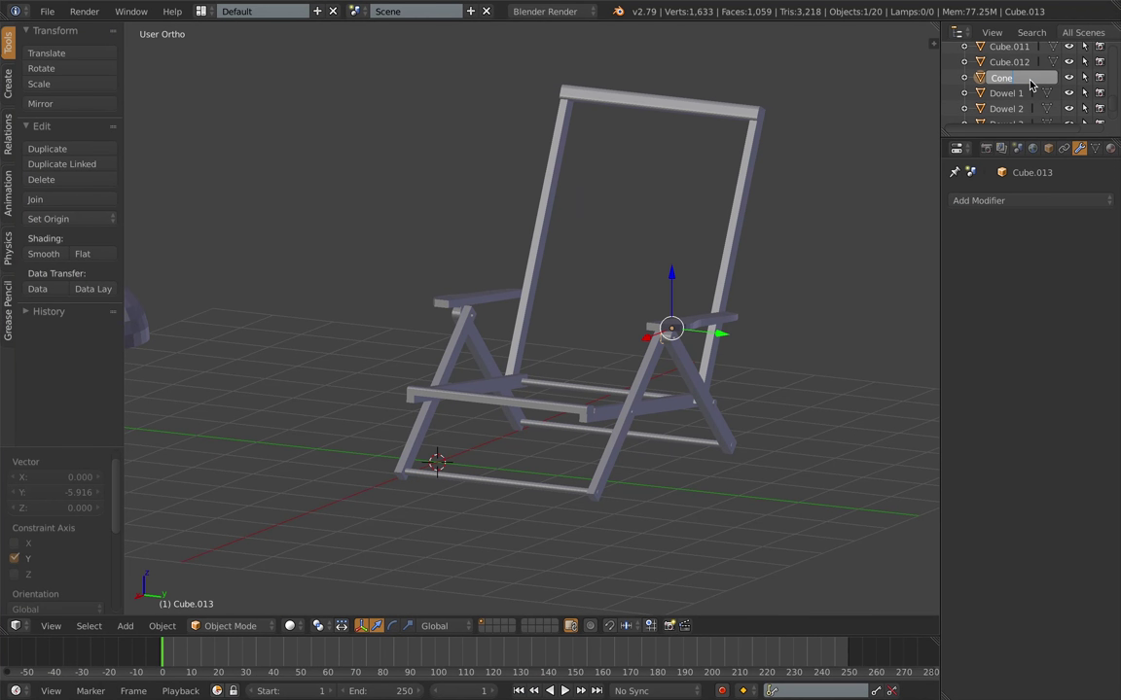
{"action": "key", "text": "BackSpace"}
{"action": "type", "text": "nector 1"}
{"action": "key", "text": "Return"}
{"action": "left_click", "coordinate": [1030, 81]}
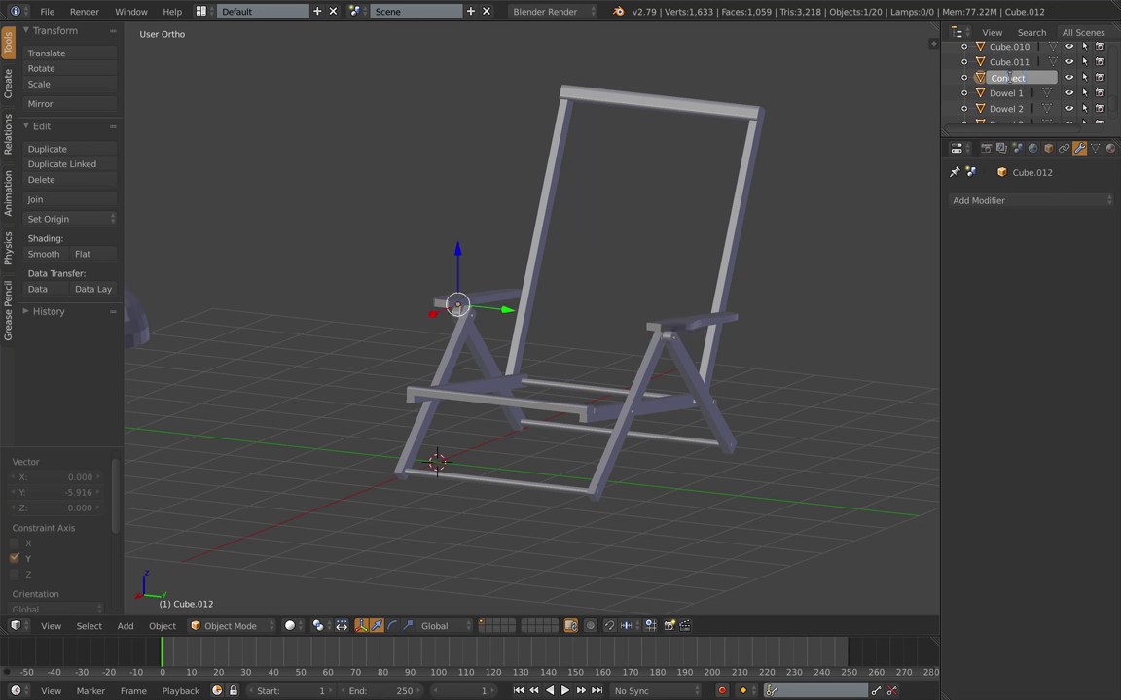
Step: Rename the front leg Cube.011 as Leg 1 and Cube.010 as Leg 2
{"action": "double_click", "coordinate": [1015, 77]}
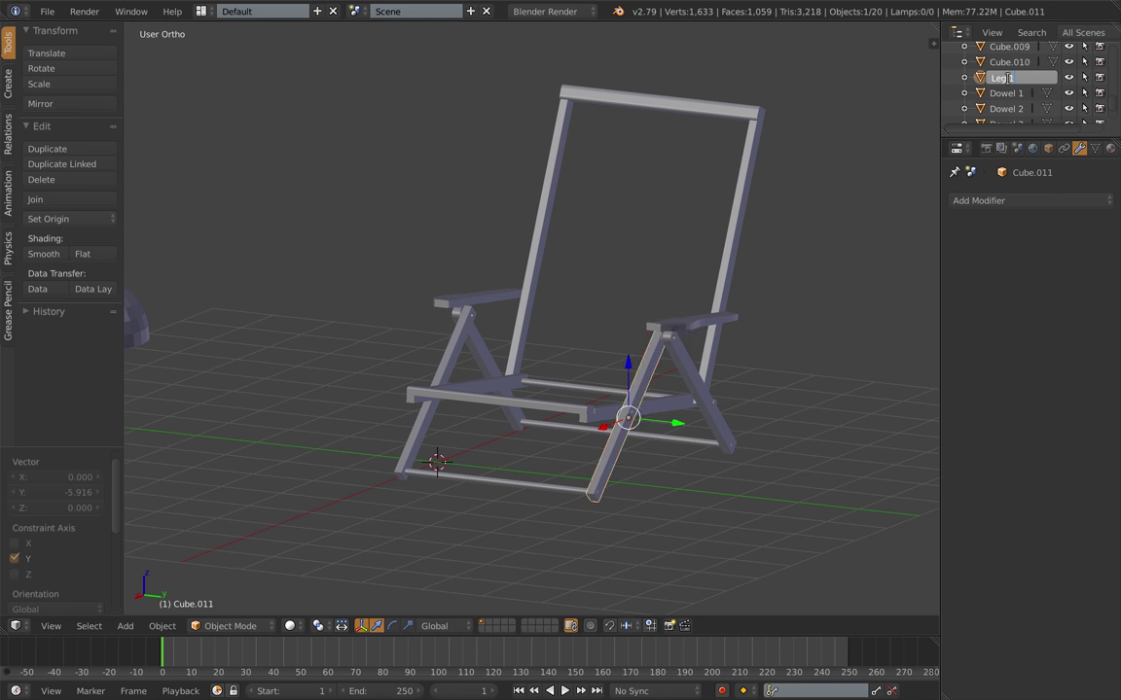
{"action": "key", "text": "Return"}
{"action": "double_click", "coordinate": [1011, 63]}
Step: Rename the two rear legs in the same numbered Leg series, with Cube.009 as Leg 4
{"action": "right_click", "coordinate": [491, 358]}
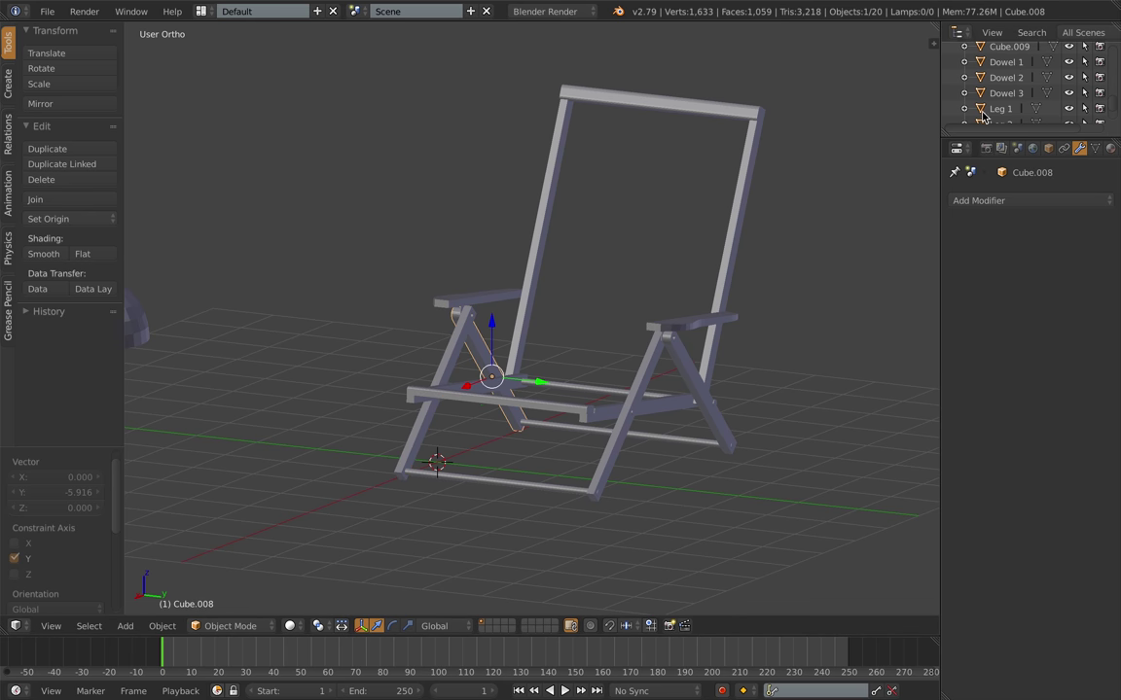
{"action": "scroll", "coordinate": [1012, 70], "scroll_direction": "up", "scroll_amount": 1}
{"action": "double_click", "coordinate": [1011, 61]}
{"action": "key", "text": "Return"}
{"action": "left_click", "coordinate": [1011, 59]}
{"action": "type", "text": "Leg"}
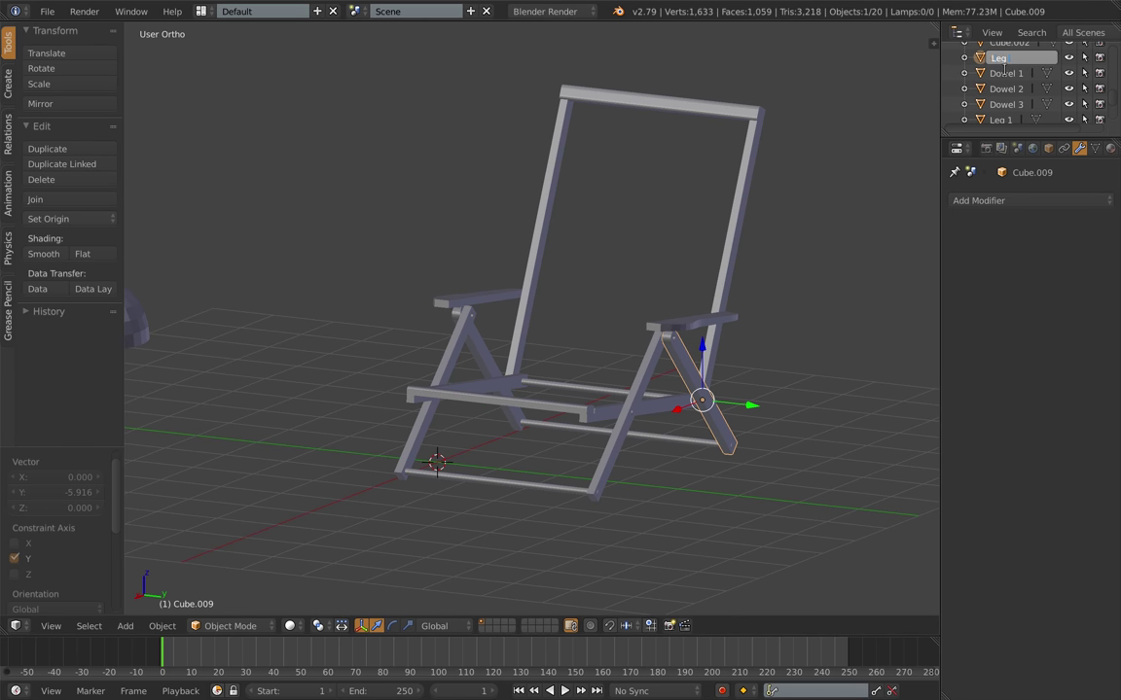
{"action": "type", "text": " 4"}
{"action": "key", "text": "Return"}
Step: Rename the seat side rail Cube.002 as Seat Frame 1 and the opposite side rail as Seat Frame 2
{"action": "right_click", "coordinate": [674, 409]}
{"action": "scroll", "coordinate": [1040, 73], "scroll_direction": "up", "scroll_amount": 2}
{"action": "double_click", "coordinate": [1017, 100]}
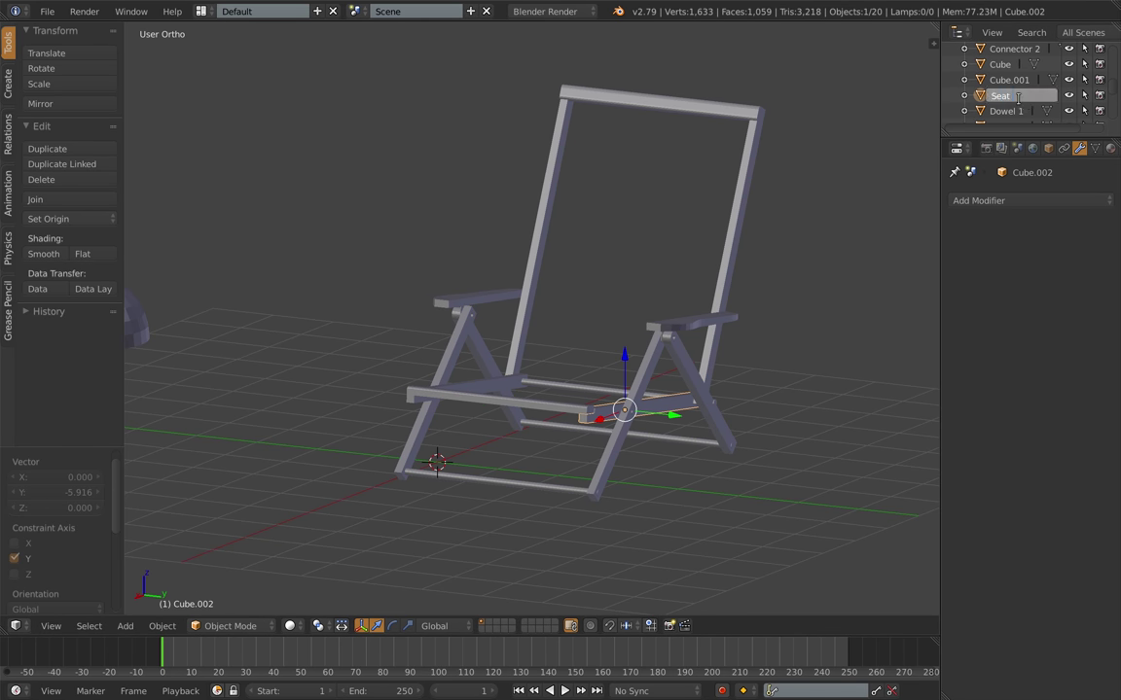
{"action": "right_click", "coordinate": [488, 384]}
{"action": "left_click", "coordinate": [1004, 70]}
{"action": "type", "text": "Seat F"}
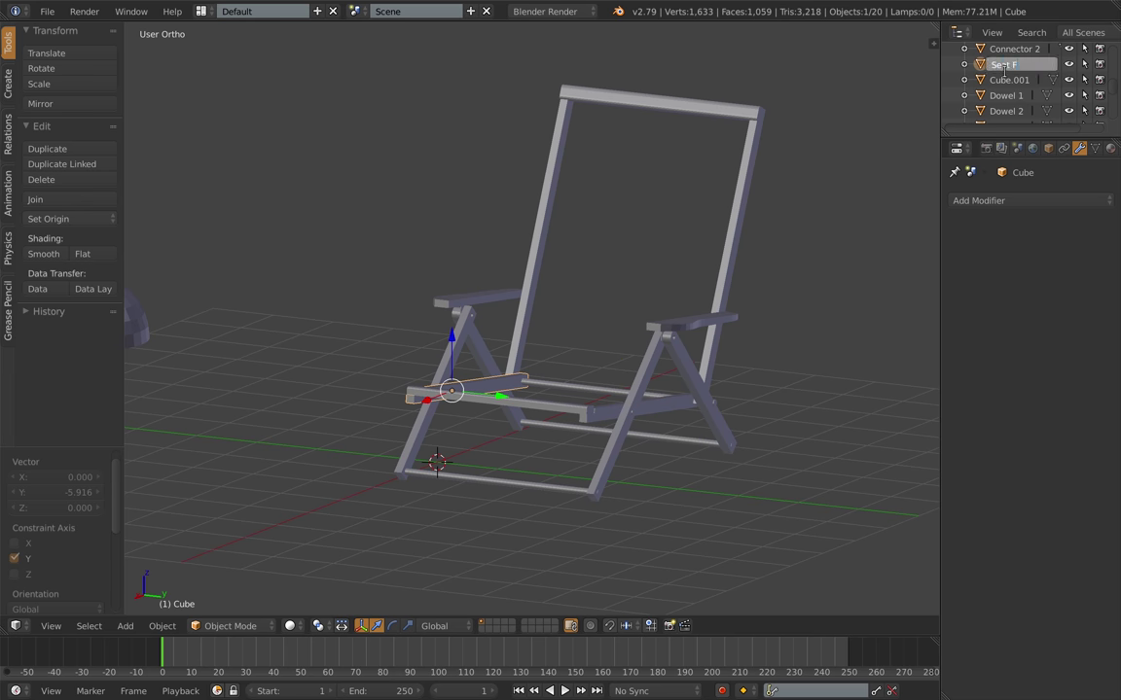
{"action": "type", "text": "rame 2"}
{"action": "key", "text": "Return"}
Step: Rename the front crossbar of the seat as Seat Frame 3
{"action": "right_click", "coordinate": [542, 400]}
{"action": "left_click", "coordinate": [1009, 65]}
{"action": "type", "text": "Seat Frame"}
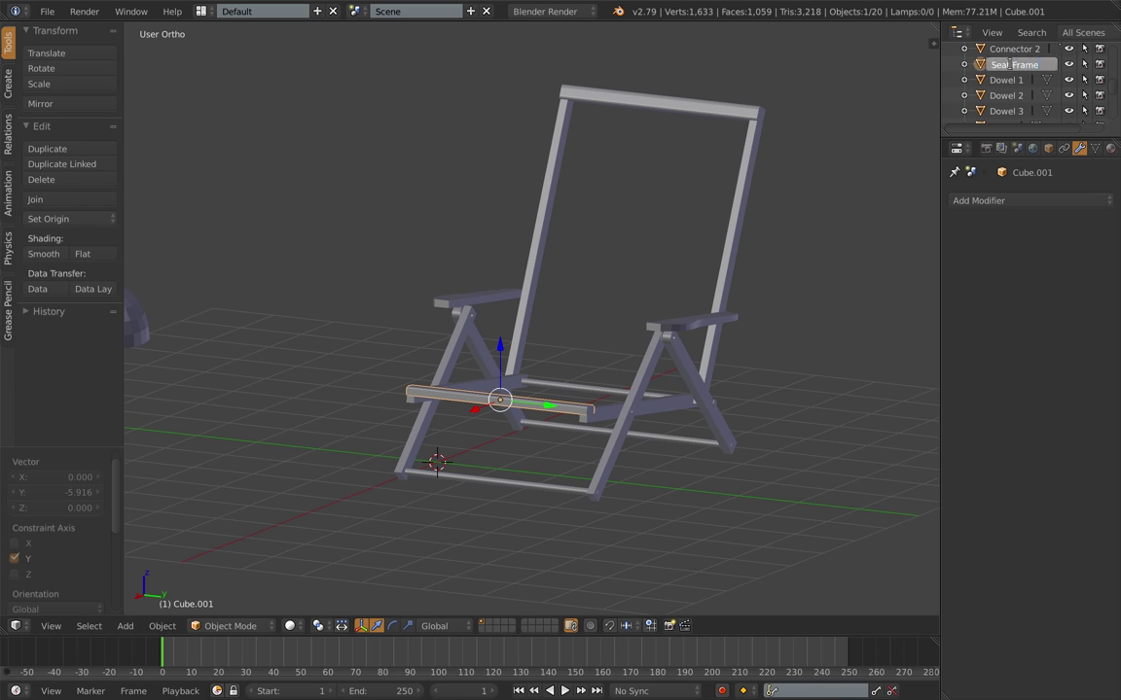
{"action": "type", "text": " 3"}
{"action": "key", "text": "Return"}
{"action": "scroll", "coordinate": [1013, 78], "scroll_direction": "up", "scroll_amount": 3}
{"action": "scroll", "coordinate": [1015, 84], "scroll_direction": "down", "scroll_amount": 6}
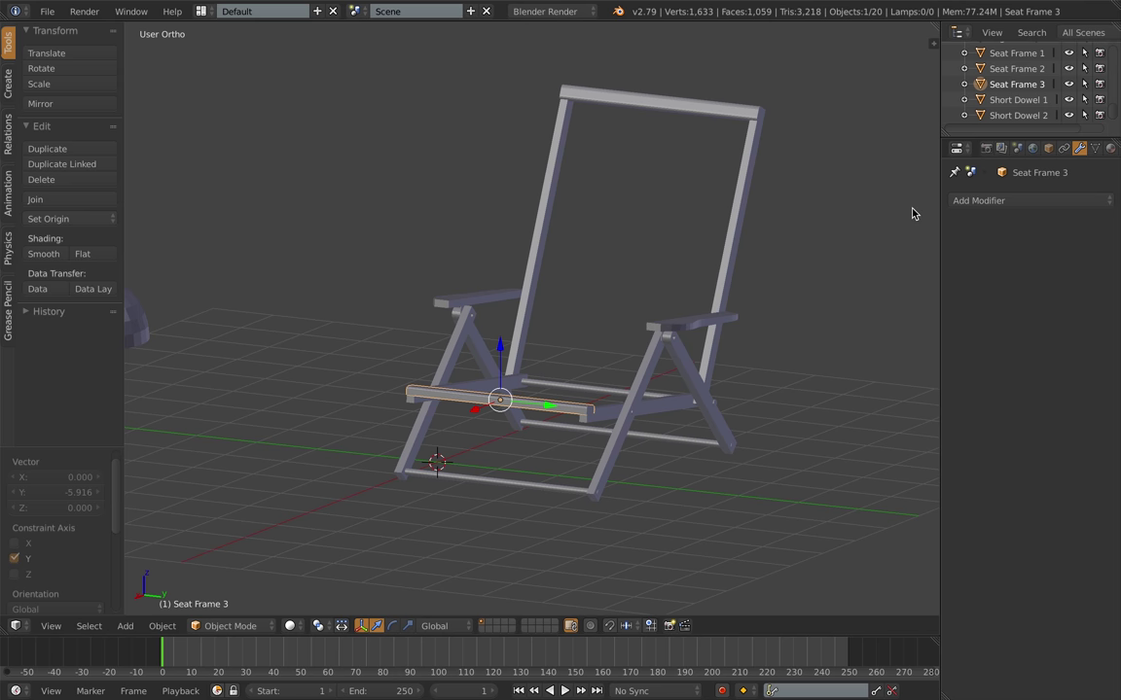
Step: Rotate Bolt 1 by 90° about the X axis so its shaft points toward the chair
{"action": "right_click", "coordinate": [139, 322]}
{"action": "scroll", "coordinate": [282, 335], "scroll_direction": "down", "scroll_amount": 2}
{"action": "middle_click_drag", "start_coordinate": [345, 332], "coordinate": [453, 326]}
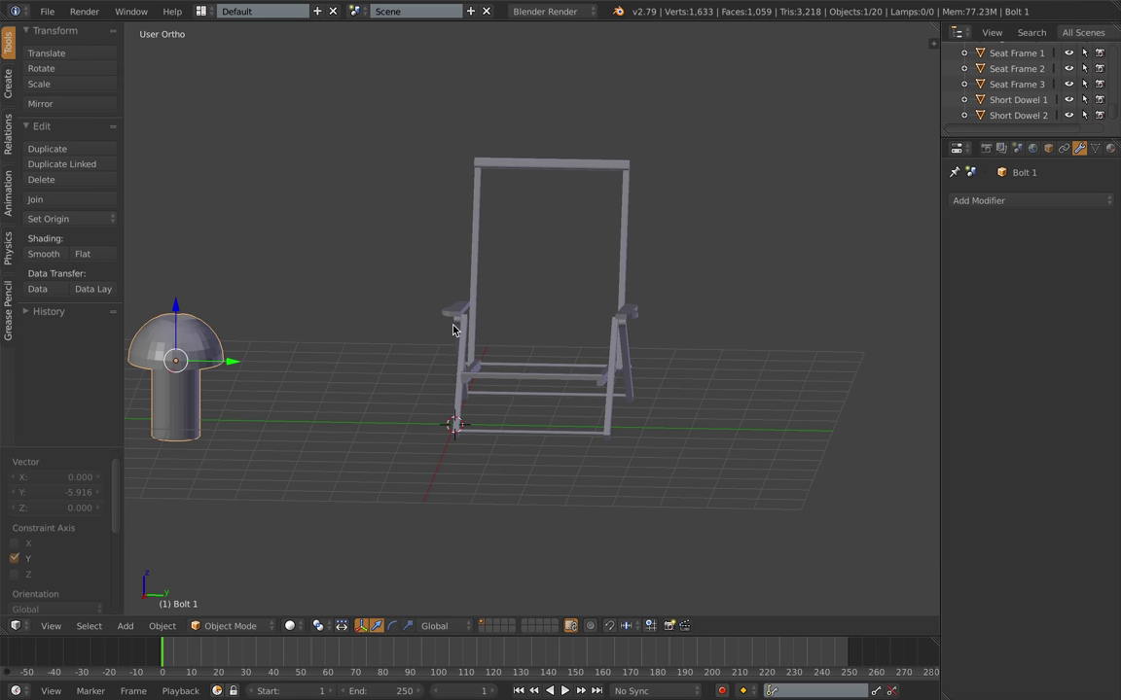
{"action": "middle_click_drag", "start_coordinate": [287, 335], "coordinate": [438, 351]}
{"action": "scroll", "coordinate": [440, 351], "scroll_direction": "up", "scroll_amount": 3}
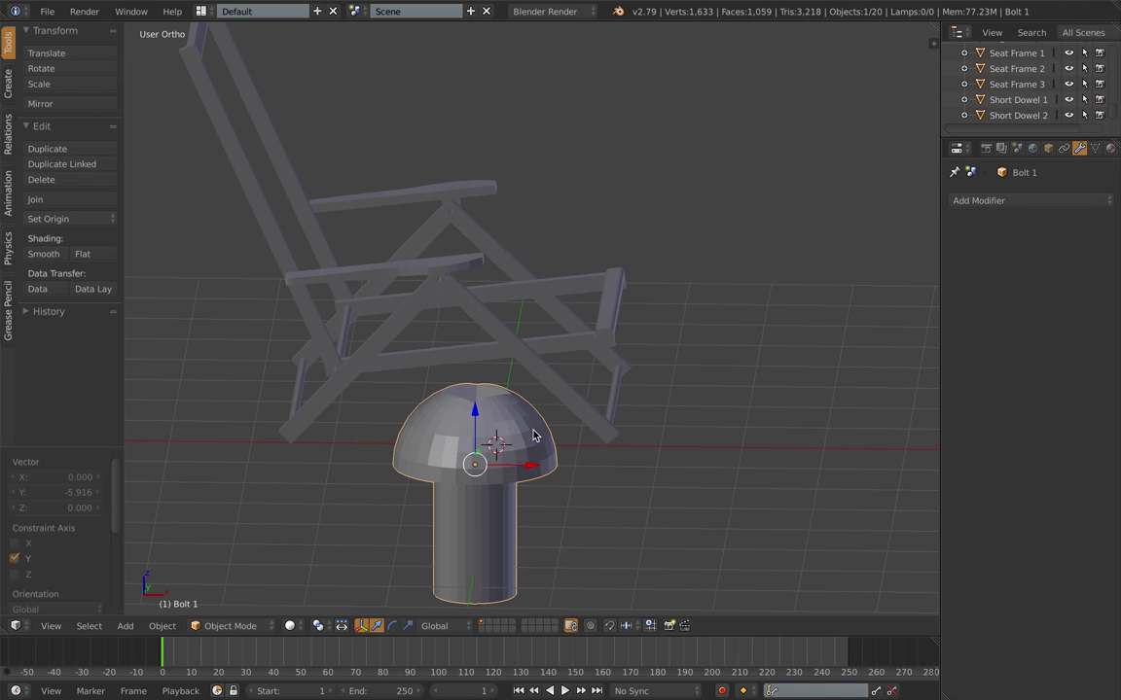
{"action": "key", "text": "KP_3"}
{"action": "middle_click_drag", "start_coordinate": [312, 430], "coordinate": [347, 426]}
{"action": "type", "text": "rx90"}
{"action": "key", "text": "Return"}
{"action": "scroll", "coordinate": [347, 426], "scroll_direction": "down", "scroll_amount": 1}
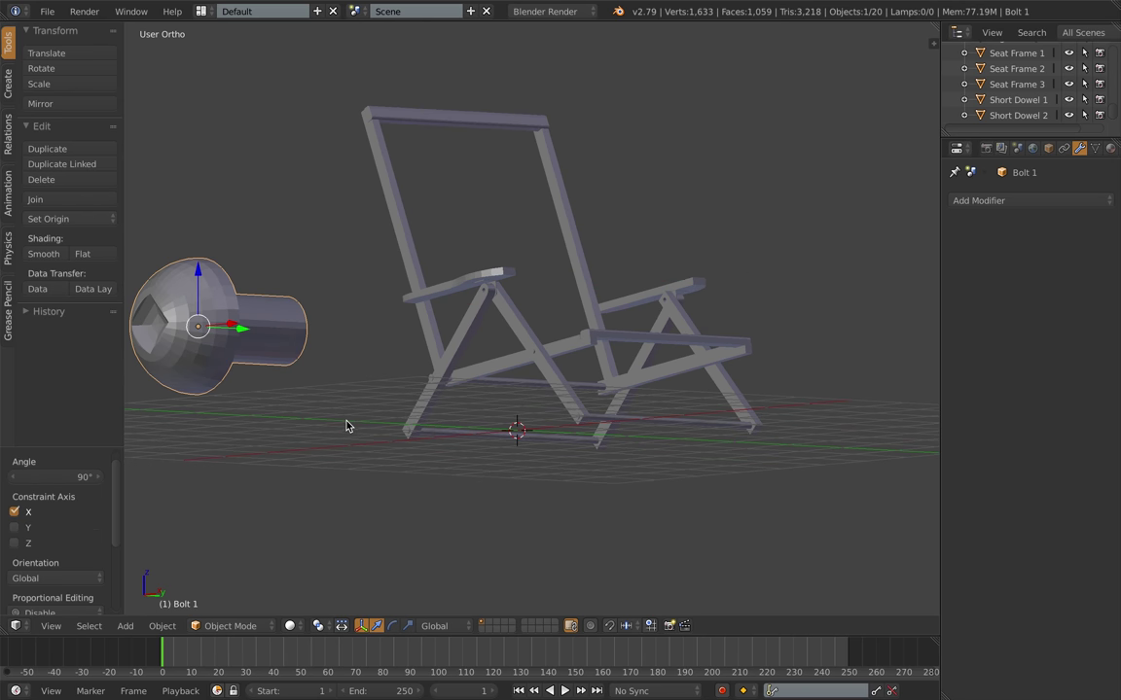
Step: Scale the bolt down and position it over the armrest joint, raising it about 0.82 units along Z
{"action": "key", "text": "KP_1"}
{"action": "left_click_drag", "start_coordinate": [571, 338], "coordinate": [523, 337]}
{"action": "key", "text": "s"}
{"action": "left_click", "coordinate": [465, 345]}
{"action": "scroll", "coordinate": [465, 344], "scroll_direction": "up", "scroll_amount": 3}
{"action": "middle_click_drag", "start_coordinate": [465, 344], "coordinate": [605, 389], "text": "shift"}
{"action": "left_click_drag", "start_coordinate": [538, 350], "coordinate": [538, 253]}
{"action": "scroll", "coordinate": [593, 280], "scroll_direction": "up", "scroll_amount": 7}
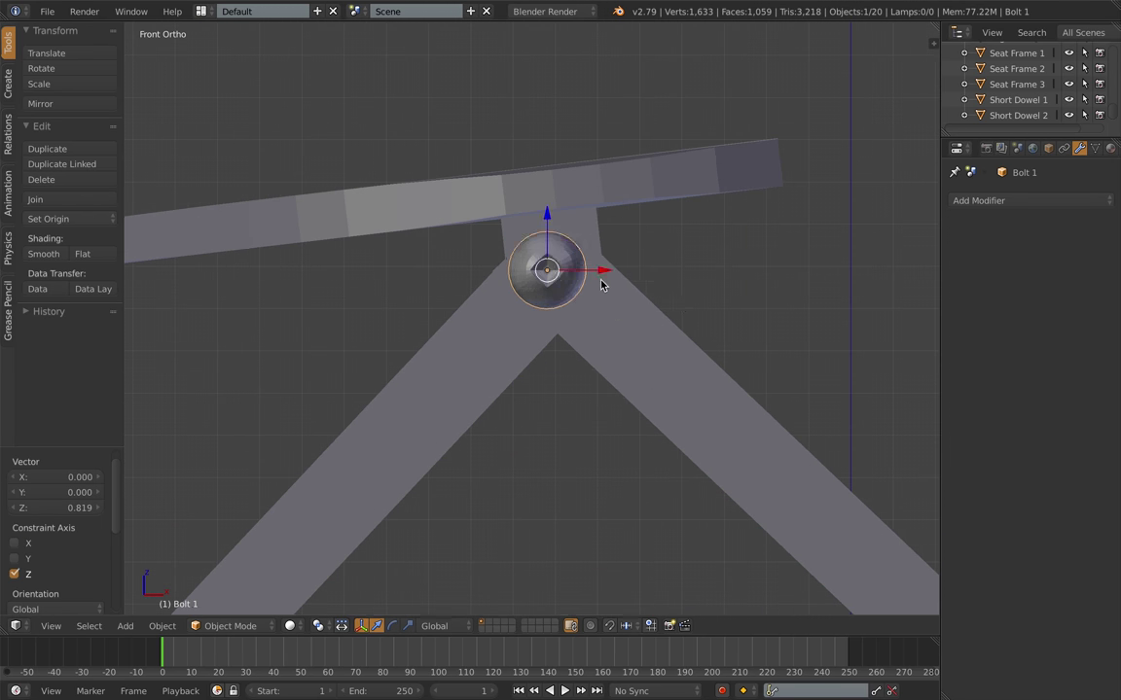
Step: Shrink the bolt further and shift it slightly along X to centre it on the leg joint
{"action": "key", "text": "s"}
{"action": "left_click", "coordinate": [574, 278]}
{"action": "left_click_drag", "start_coordinate": [604, 272], "coordinate": [611, 271]}
{"action": "middle_click_drag", "start_coordinate": [654, 274], "coordinate": [605, 280]}
Step: Move the bolt about 5.7 units along Y to the outer side of the armrest joint
{"action": "key", "text": "KP_3"}
{"action": "scroll", "coordinate": [599, 282], "scroll_direction": "down", "scroll_amount": 10}
{"action": "left_click_drag", "start_coordinate": [190, 310], "coordinate": [576, 311]}
{"action": "scroll", "coordinate": [583, 323], "scroll_direction": "up", "scroll_amount": 3}
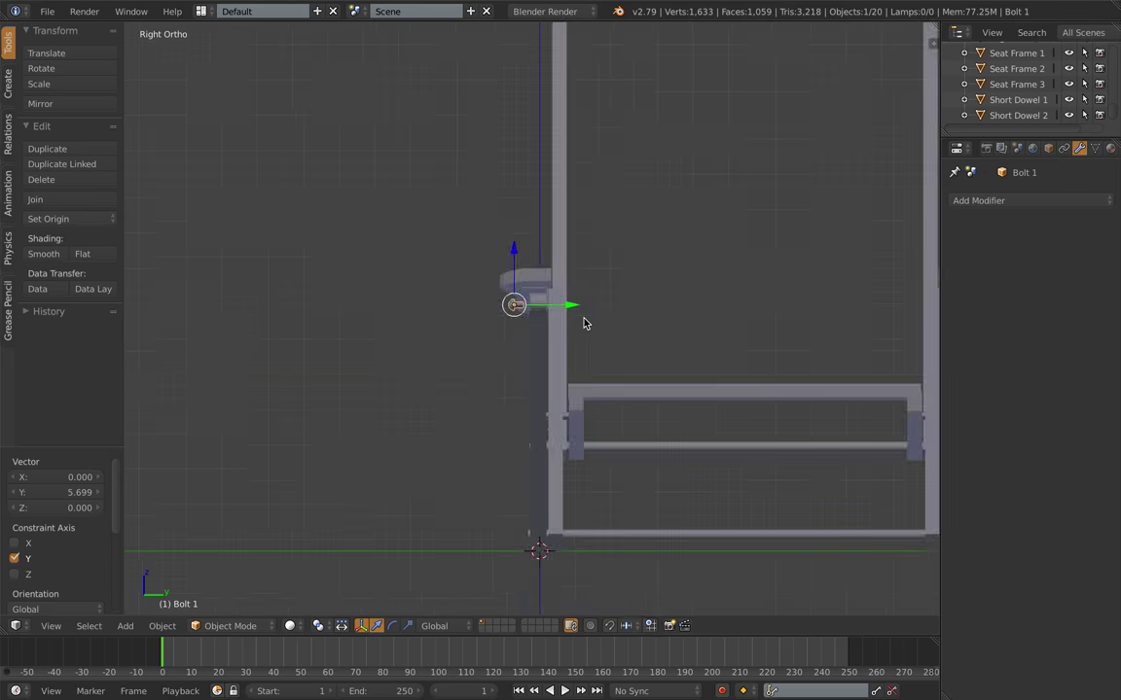
Step: Centre the bolt on the armrest joint's hole by nudging it along X and about 0.004 units along Z
{"action": "scroll", "coordinate": [584, 319], "scroll_direction": "up", "scroll_amount": 9}
{"action": "middle_click_drag", "start_coordinate": [583, 319], "coordinate": [633, 327]}
{"action": "left_click_drag", "start_coordinate": [505, 249], "coordinate": [571, 241]}
{"action": "left_click_drag", "start_coordinate": [514, 194], "coordinate": [514, 191]}
{"action": "key", "text": "z"}
{"action": "key", "text": "KP_1"}
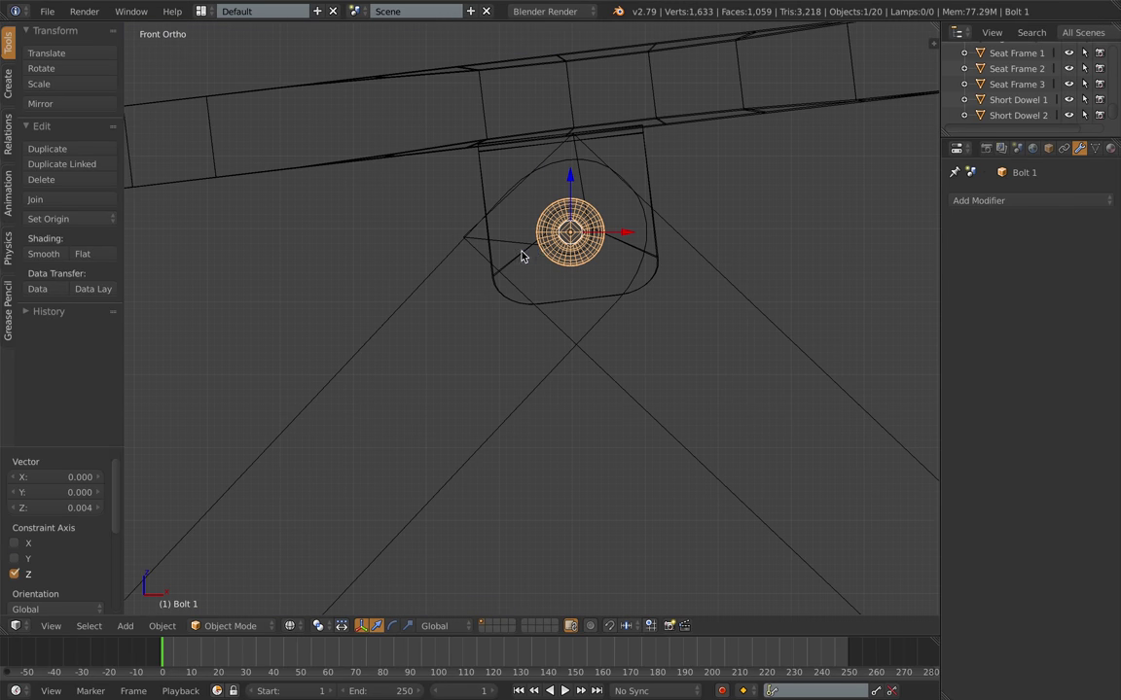
Step: Scale the bolt up by about 1.23 to match the joint hole and fine-tune its height along Z
{"action": "key", "text": "a"}
{"action": "middle_click_drag", "start_coordinate": [626, 250], "coordinate": [516, 255]}
{"action": "right_click", "coordinate": [516, 251]}
{"action": "key", "text": "s"}
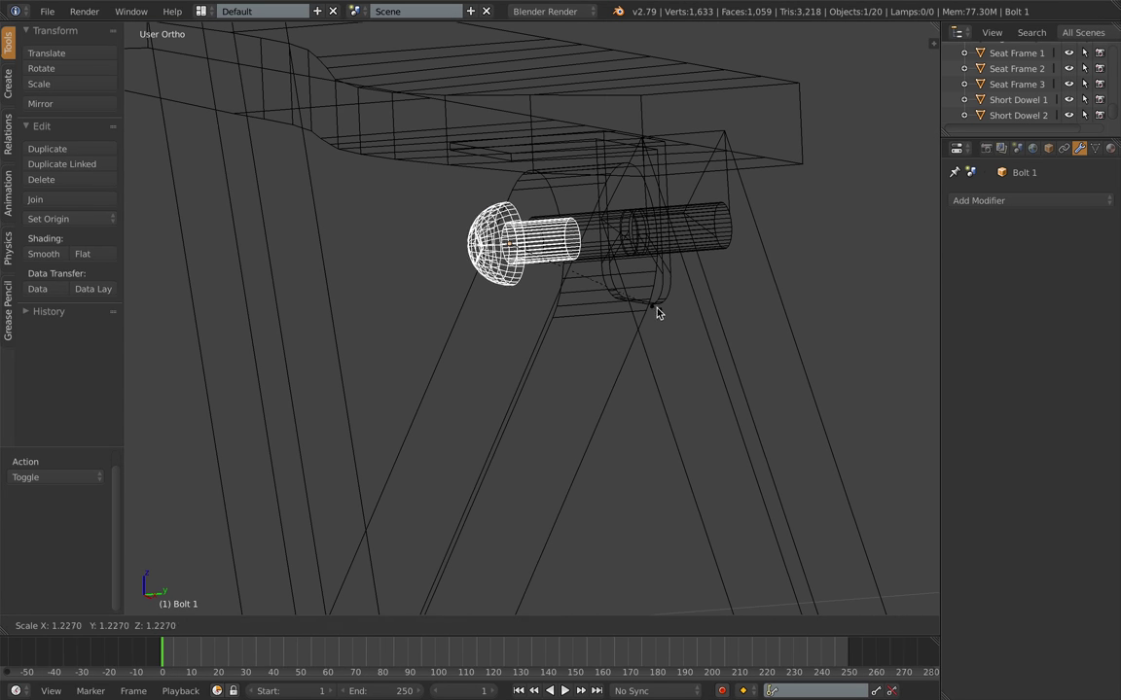
{"action": "left_click", "coordinate": [656, 309]}
{"action": "key", "text": "g"}
{"action": "key", "text": "z"}
{"action": "left_click", "coordinate": [512, 195]}
{"action": "key", "text": "z"}
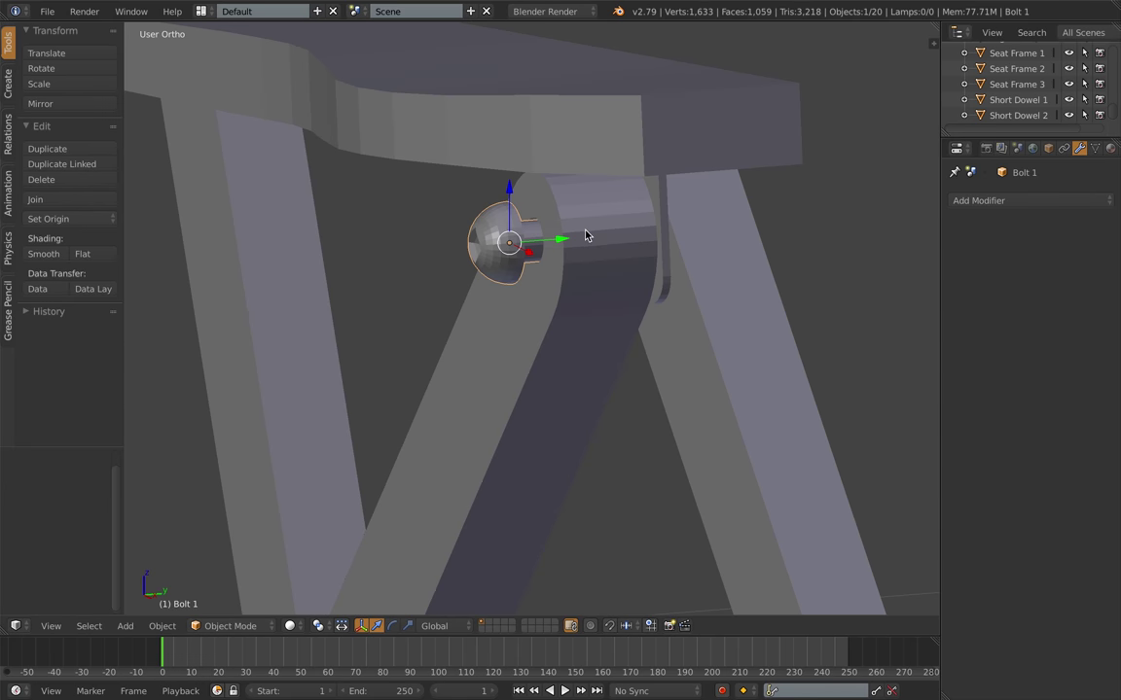
Step: Move the bolt outward along Y, clear of the armrest joint
{"action": "key", "text": "KP_3"}
{"action": "key", "text": "g"}
{"action": "key", "text": "y"}
{"action": "left_click", "coordinate": [471, 237]}
{"action": "middle_click_drag", "start_coordinate": [520, 241], "coordinate": [489, 246]}
{"action": "key", "text": "Tab"}
{"action": "key", "text": "KP_3"}
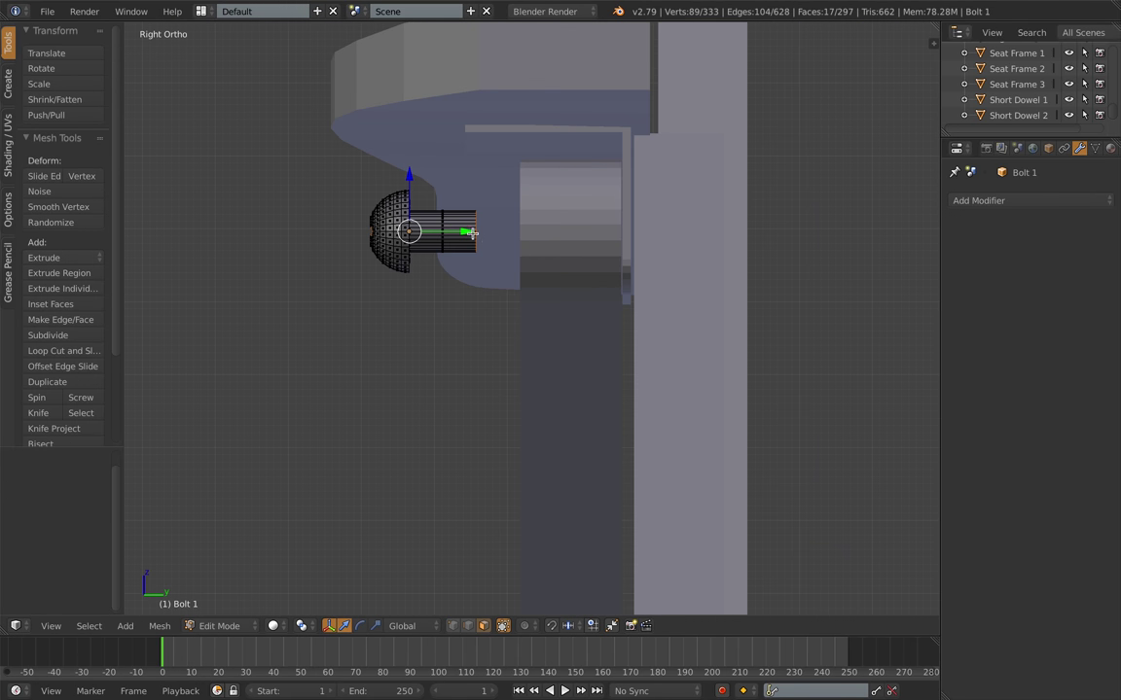
{"action": "key", "text": "a"}
{"action": "key", "text": "g"}
{"action": "key", "text": "y"}
{"action": "left_click", "coordinate": [504, 234]}
{"action": "key", "text": "ctrl+z"}
Step: Shift the whole bolt object slightly further from the joint along Y
{"action": "key", "text": "Tab"}
{"action": "key", "text": "g"}
{"action": "key", "text": "y"}
{"action": "left_click", "coordinate": [483, 241]}
Step: Lengthen the bolt's shaft by moving its end face along Y toward the leg
{"action": "key", "text": "Tab"}
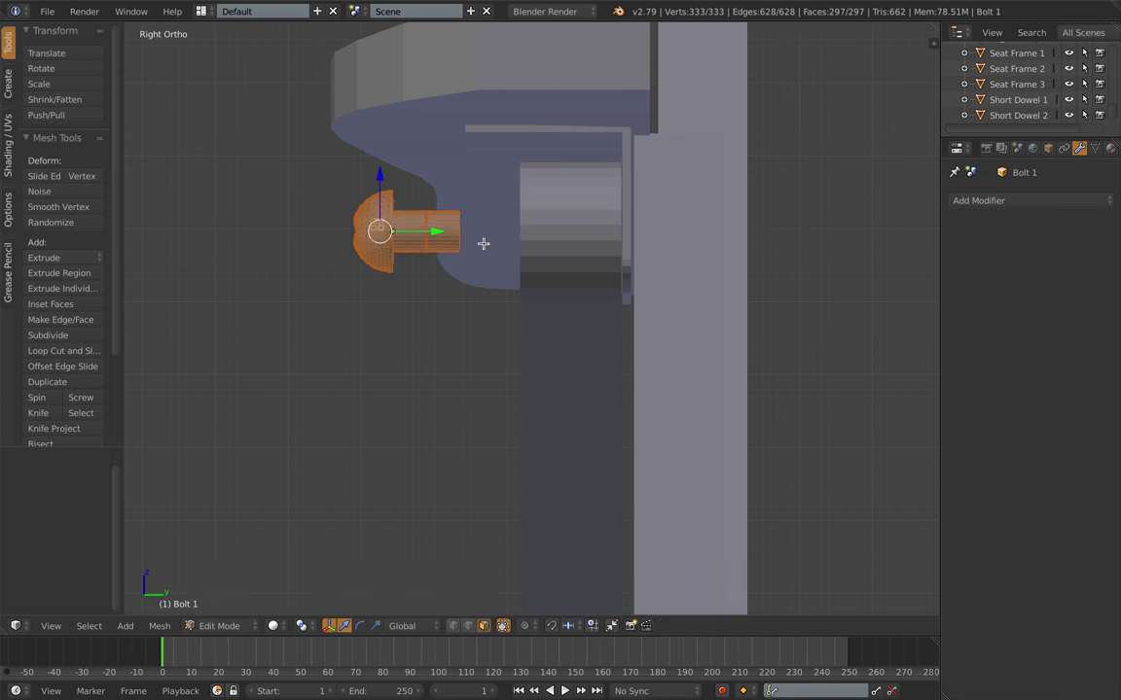
{"action": "middle_click_drag", "start_coordinate": [483, 242], "coordinate": [460, 242]}
{"action": "right_click", "coordinate": [461, 241]}
{"action": "key", "text": "g"}
{"action": "key", "text": "y"}
{"action": "left_click", "coordinate": [555, 243]}
Step: Reposition the lengthened bolt farther outside the armrest joint along Y
{"action": "middle_click_drag", "start_coordinate": [554, 243], "coordinate": [468, 255]}
{"action": "key", "text": "Tab"}
{"action": "key", "text": "Tab"}
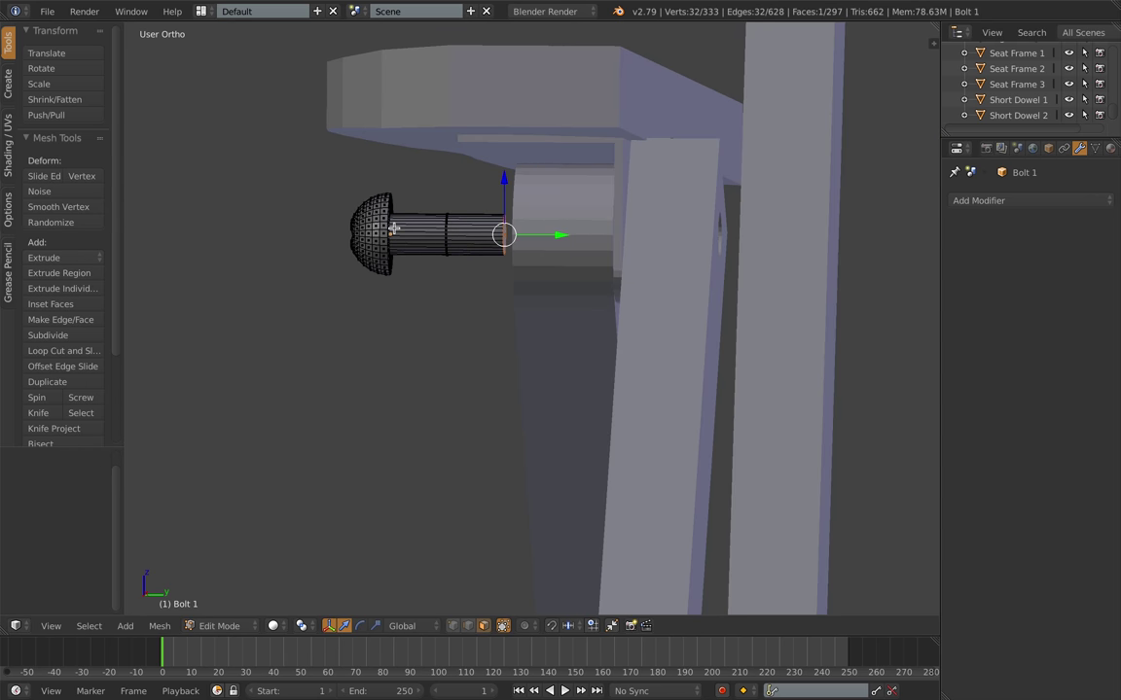
{"action": "key", "text": "Tab"}
{"action": "key", "text": "KP_3"}
{"action": "left_click_drag", "start_coordinate": [451, 233], "coordinate": [484, 236]}
{"action": "left_click_drag", "start_coordinate": [477, 237], "coordinate": [380, 236]}
Step: Extend the shaft's end face by another 0.155 units along Y
{"action": "middle_click_drag", "start_coordinate": [382, 236], "coordinate": [428, 237]}
{"action": "key", "text": "Tab"}
{"action": "left_click_drag", "start_coordinate": [497, 233], "coordinate": [595, 234]}
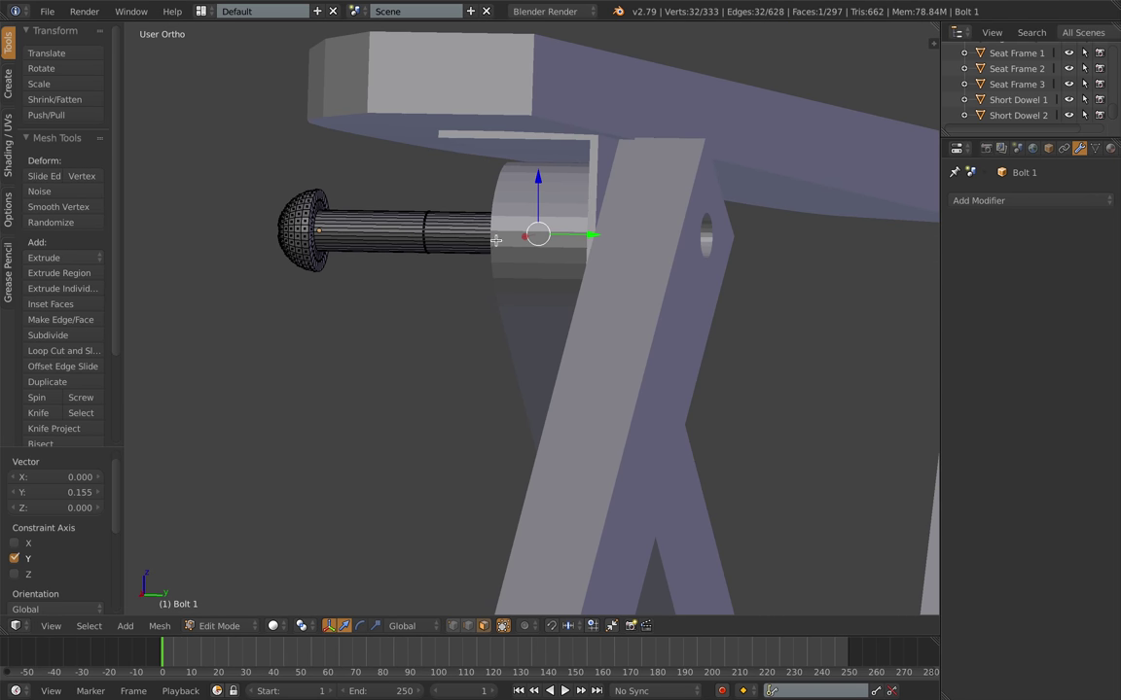
{"action": "key", "text": "Tab"}
Step: Slide the bolt along Y into the armrest joint and scale it uniformly by 0.785
{"action": "middle_click_drag", "start_coordinate": [492, 239], "coordinate": [418, 245]}
{"action": "key", "text": "KP_3"}
{"action": "left_click_drag", "start_coordinate": [383, 233], "coordinate": [599, 240]}
{"action": "middle_click_drag", "start_coordinate": [433, 267], "coordinate": [627, 279]}
{"action": "key", "text": "s"}
{"action": "left_click", "coordinate": [740, 276]}
Step: Adjust the shaft's end face along Y so the bolt ends around the inner leg's far side
{"action": "middle_click_drag", "start_coordinate": [739, 276], "coordinate": [597, 275]}
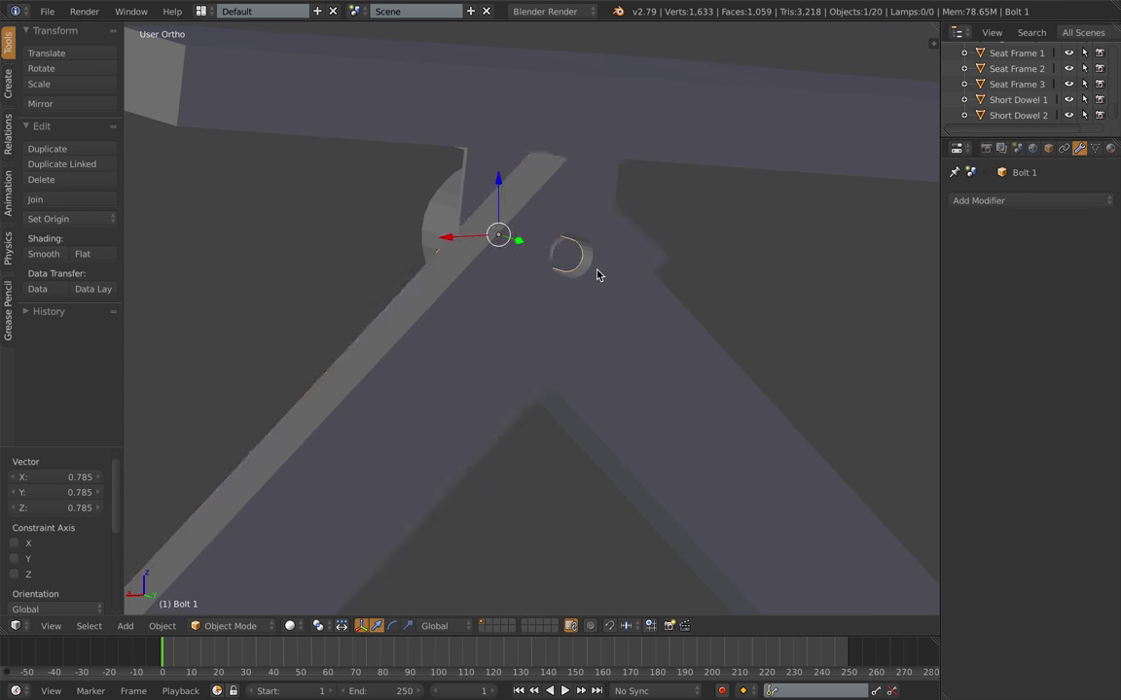
{"action": "key", "text": "Tab"}
{"action": "right_click", "coordinate": [588, 262]}
{"action": "key", "text": "KP_3"}
{"action": "left_click_drag", "start_coordinate": [771, 234], "coordinate": [785, 238]}
{"action": "mouse_move", "coordinate": [784, 239]}
{"action": "middle_mouse_down"}
{"action": "mouse_move", "coordinate": [757, 267]}
{"action": "mouse_move", "coordinate": [770, 272]}
{"action": "middle_mouse_up"}
{"action": "key", "text": "z"}
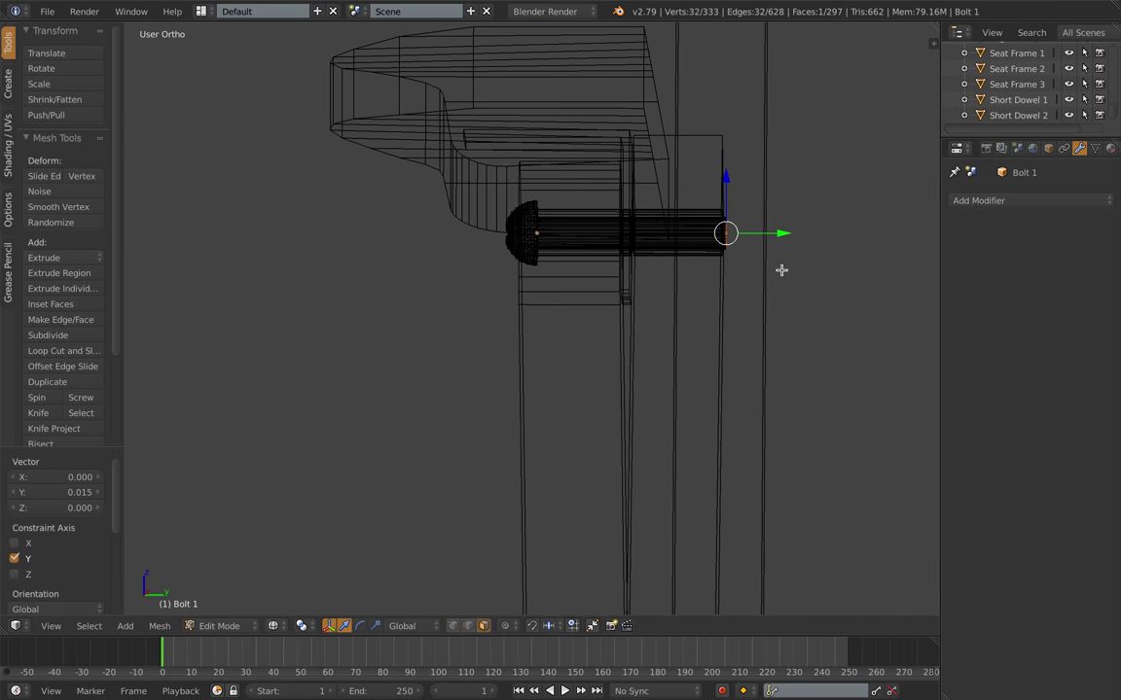
{"action": "left_click_drag", "start_coordinate": [781, 234], "coordinate": [763, 236]}
{"action": "key", "text": "Tab"}
{"action": "key", "text": "Tab"}
{"action": "key", "text": "z"}
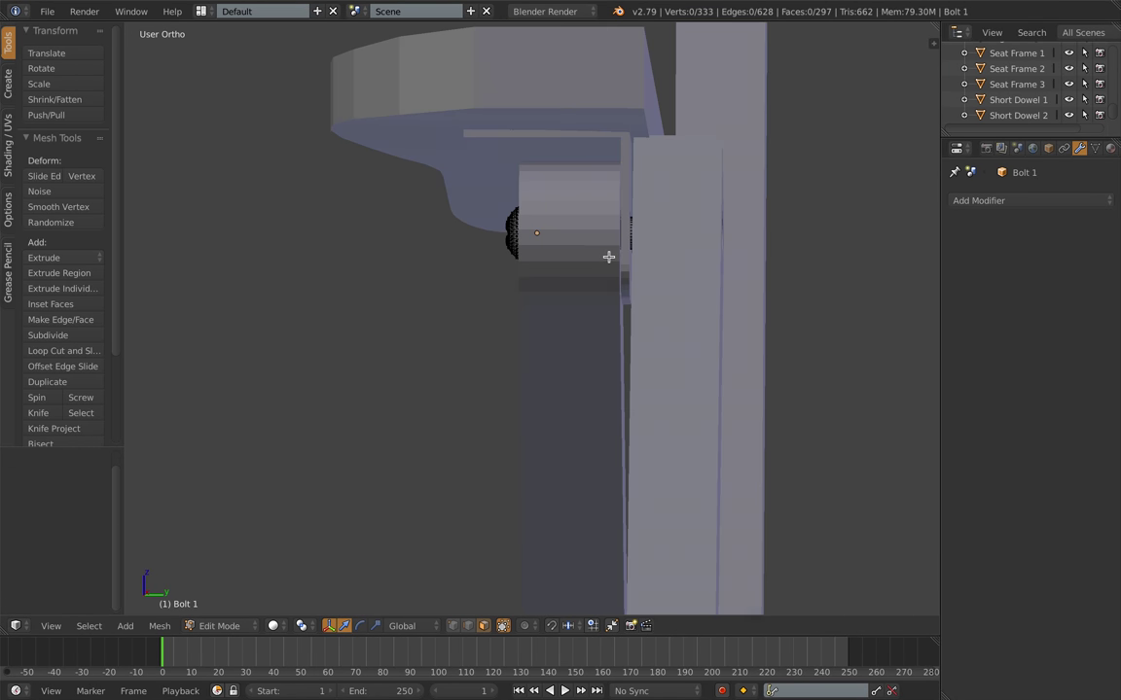
Step: Move the bolt out of the joint by -0.617 units along Y
{"action": "key", "text": "Tab"}
{"action": "middle_click_drag", "start_coordinate": [608, 257], "coordinate": [669, 270]}
{"action": "left_click_drag", "start_coordinate": [583, 241], "coordinate": [350, 273]}
{"action": "scroll", "coordinate": [350, 273], "scroll_direction": "down", "scroll_amount": 3}
{"action": "middle_click_drag", "start_coordinate": [369, 277], "coordinate": [491, 285]}
{"action": "scroll", "coordinate": [491, 285], "scroll_direction": "up", "scroll_amount": 2}
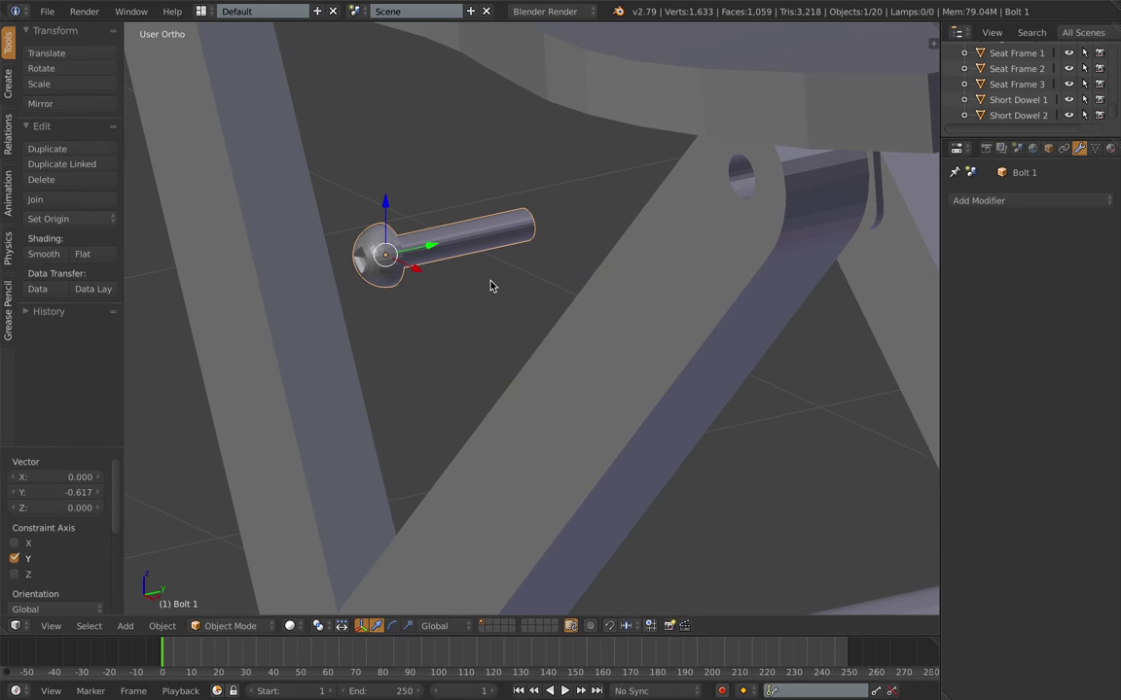
Step: Duplicate the bolt's domed head, offset the copy along Y and rotate it 180° about Z
{"action": "key", "text": "Tab"}
{"action": "middle_click_drag", "start_coordinate": [432, 255], "coordinate": [485, 280]}
{"action": "key", "text": "KP_1"}
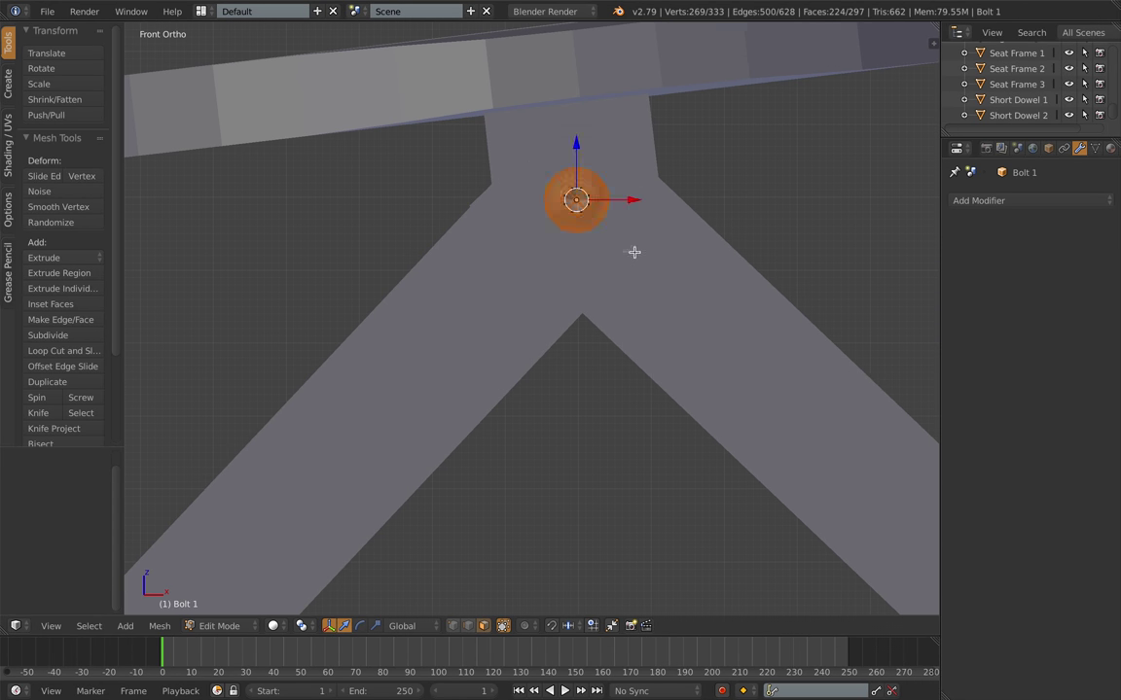
{"action": "middle_click_drag", "start_coordinate": [634, 252], "coordinate": [491, 387]}
{"action": "key", "text": "e"}
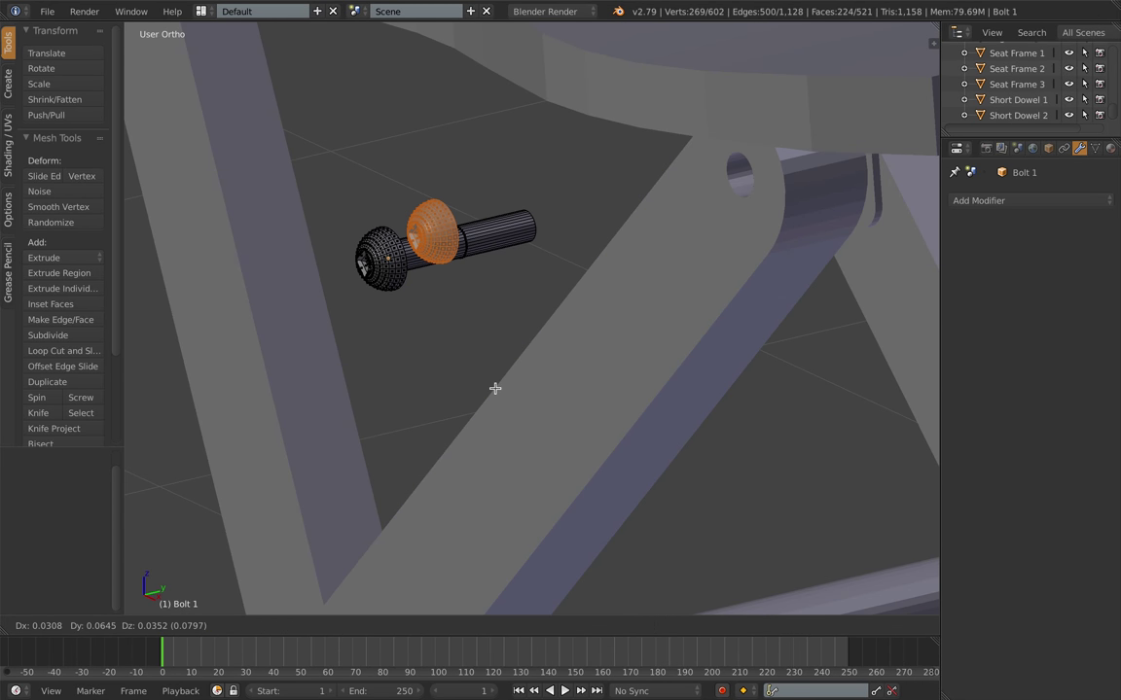
{"action": "key", "text": "y"}
{"action": "left_click", "coordinate": [615, 360]}
{"action": "type", "text": "180"}
{"action": "key", "text": "Return"}
Step: Position the duplicated head along Y at the open end of the bolt's shaft
{"action": "key", "text": "KP_1"}
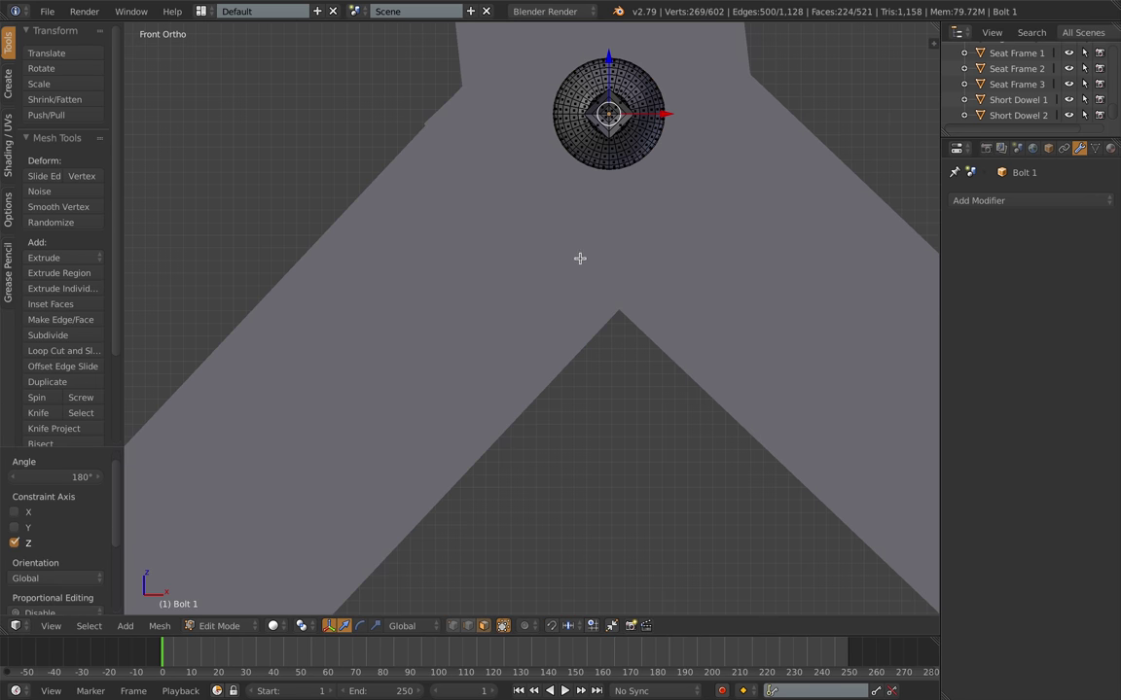
{"action": "key", "text": "KP_3"}
{"action": "left_click_drag", "start_coordinate": [568, 118], "coordinate": [567, 119]}
{"action": "left_click", "coordinate": [553, 119]}
{"action": "key", "text": "Tab"}
{"action": "middle_click_drag", "start_coordinate": [469, 105], "coordinate": [559, 212]}
Step: Fill the open rim of the duplicated head with a flat face
{"action": "key", "text": "Tab"}
{"action": "key", "text": "a"}
{"action": "scroll", "coordinate": [522, 112], "scroll_direction": "up", "scroll_amount": 3}
{"action": "right_click", "coordinate": [534, 183]}
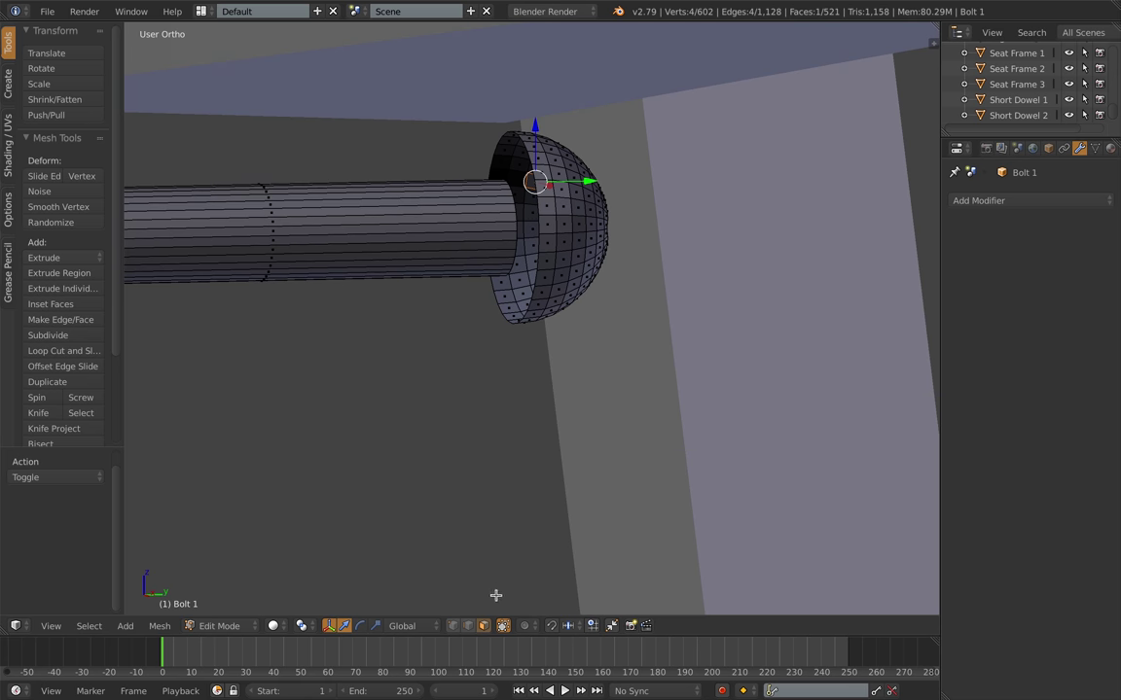
{"action": "right_click", "coordinate": [530, 156], "text": "alt"}
{"action": "key", "text": "f"}
{"action": "key", "text": "a"}
{"action": "right_click", "coordinate": [478, 255]}
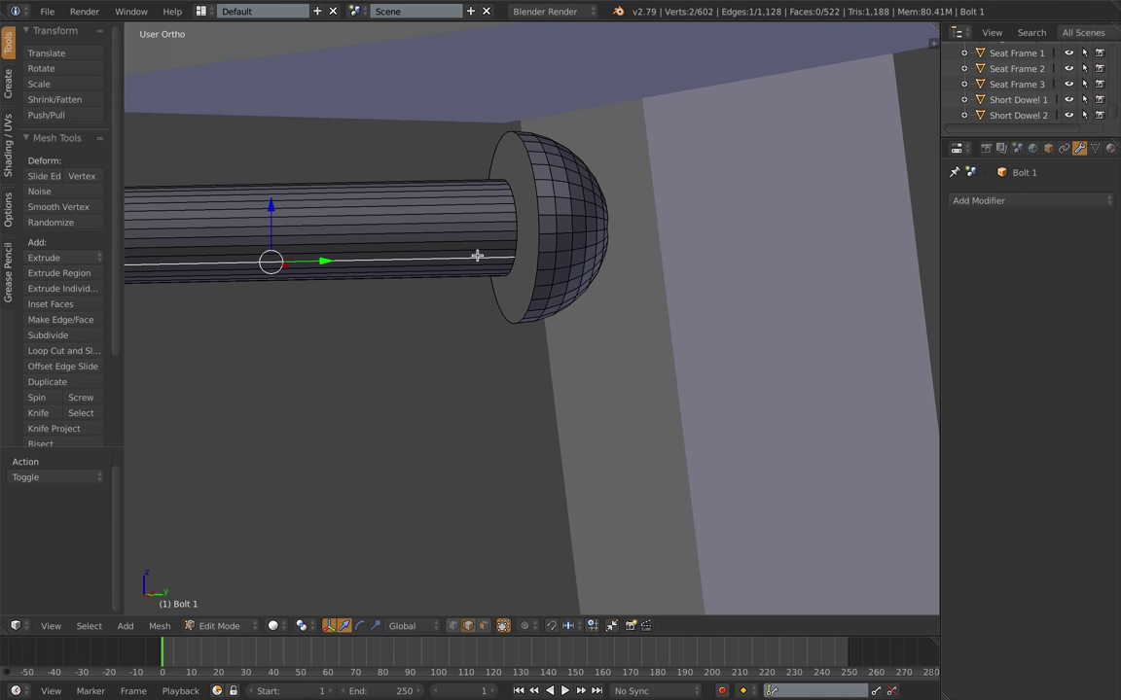
{"action": "key", "text": "a"}
{"action": "key", "text": "Tab"}
Step: Move the shaft's end face along Y into the second head to close the gap
{"action": "key", "text": "KP_3"}
{"action": "scroll", "coordinate": [484, 261], "scroll_direction": "down", "scroll_amount": 1}
{"action": "key", "text": "a"}
{"action": "key", "text": "a"}
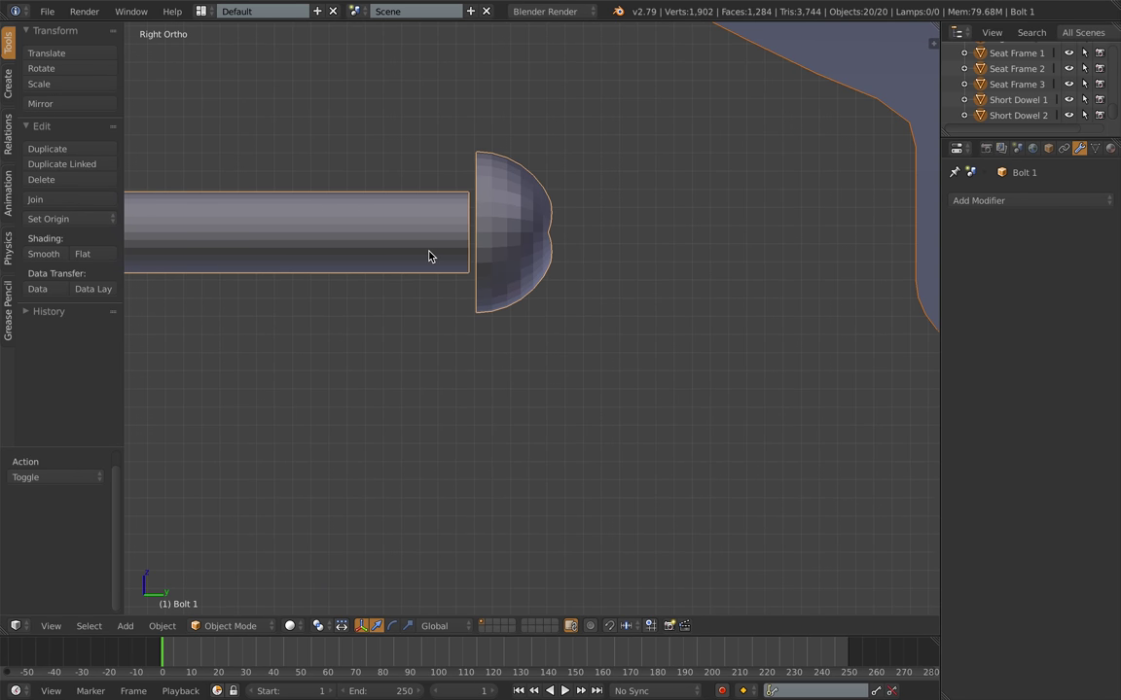
{"action": "right_click", "coordinate": [430, 251]}
{"action": "key", "text": "Tab"}
{"action": "middle_click_drag", "start_coordinate": [428, 250], "coordinate": [460, 255]}
{"action": "right_click", "coordinate": [464, 245]}
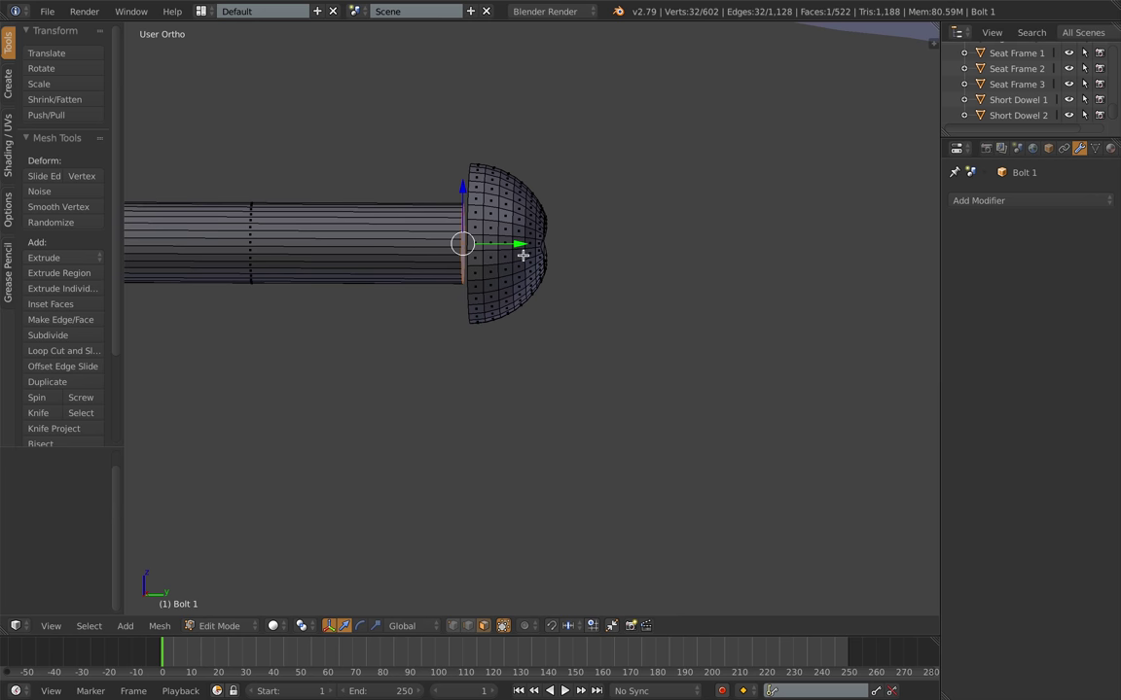
{"action": "key", "text": "KP_3"}
{"action": "key", "text": "g"}
{"action": "key", "text": "y"}
{"action": "left_click", "coordinate": [535, 233]}
Step: Move the finished double-headed bolt 0.613 units along Y back into the armrest joint
{"action": "scroll", "coordinate": [535, 236], "scroll_direction": "down", "scroll_amount": 2}
{"action": "middle_click_drag", "start_coordinate": [533, 239], "coordinate": [527, 297]}
{"action": "key", "text": "a"}
{"action": "scroll", "coordinate": [526, 299], "scroll_direction": "down", "scroll_amount": 1}
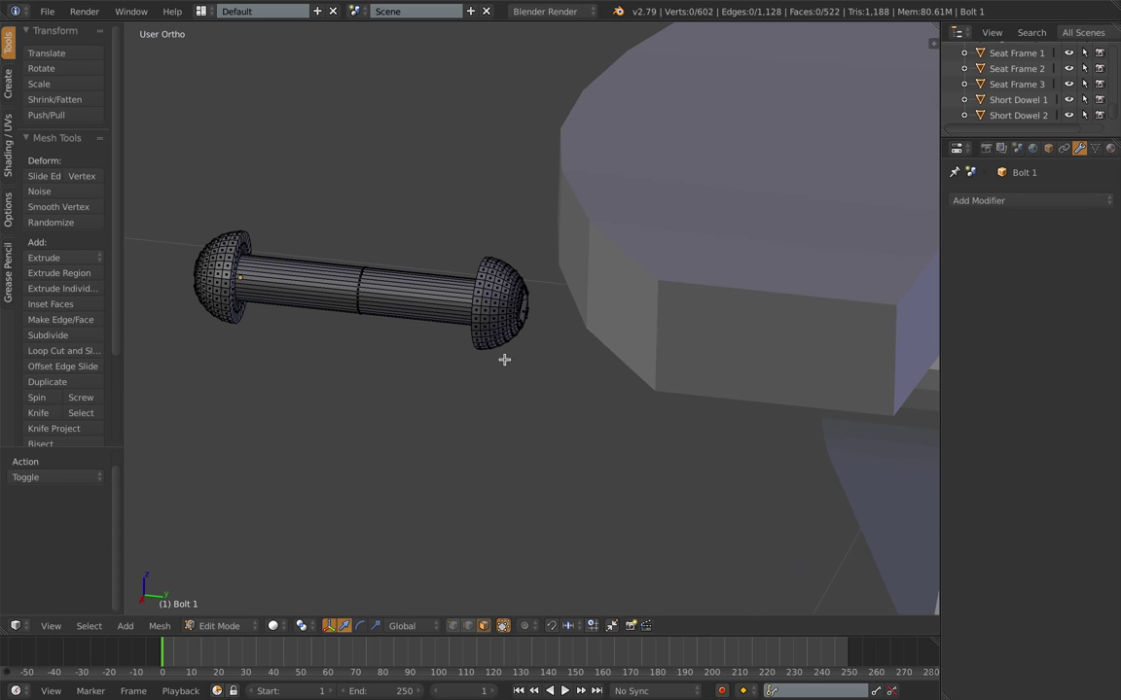
{"action": "key", "text": "Tab"}
{"action": "scroll", "coordinate": [505, 360], "scroll_direction": "down", "scroll_amount": 2}
{"action": "middle_click_drag", "start_coordinate": [632, 352], "coordinate": [554, 334]}
{"action": "key", "text": "KP_3"}
{"action": "middle_click_drag", "start_coordinate": [626, 347], "coordinate": [418, 359], "text": "shift"}
{"action": "left_click_drag", "start_coordinate": [190, 294], "coordinate": [641, 317]}
Step: Duplicate Bolt 1 and place the copy about 3.352 units along Y at the opposite armrest joint
{"action": "scroll", "coordinate": [671, 319], "scroll_direction": "down", "scroll_amount": 9}
{"action": "middle_click_drag", "start_coordinate": [727, 322], "coordinate": [621, 355]}
{"action": "key", "text": "KP_3"}
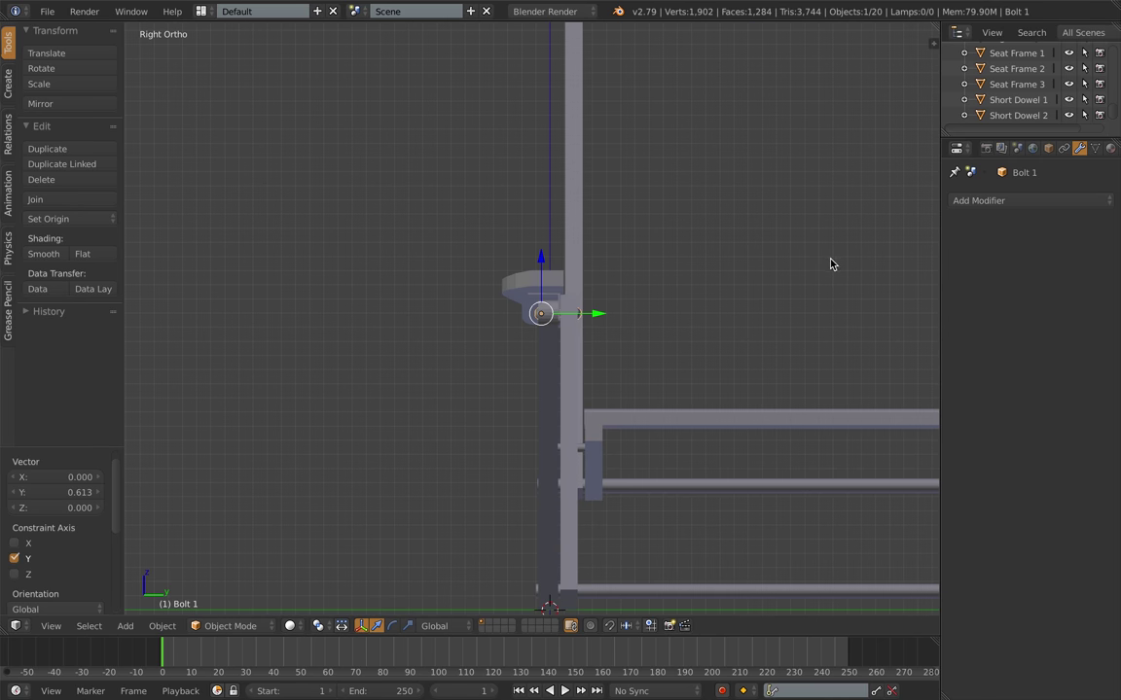
{"action": "scroll", "coordinate": [573, 318], "scroll_direction": "up", "scroll_amount": 8}
{"action": "scroll", "coordinate": [688, 329], "scroll_direction": "down", "scroll_amount": 6}
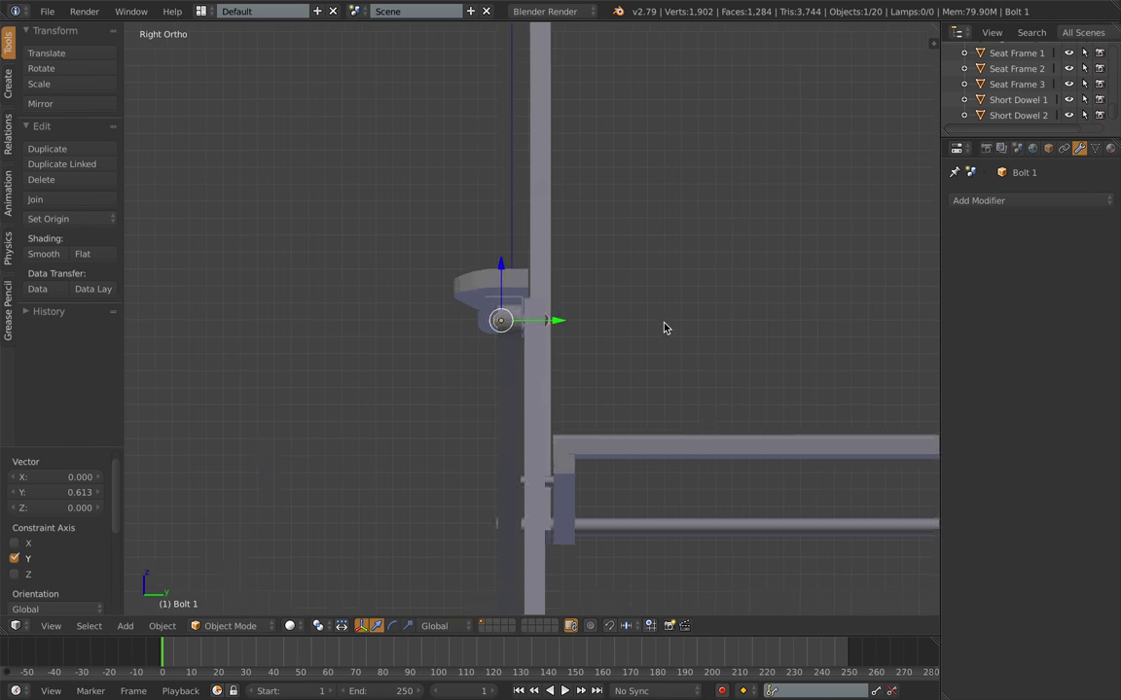
{"action": "key", "text": "shift+d"}
{"action": "key", "text": "y"}
{"action": "left_click", "coordinate": [517, 331]}
Step: Fine-tune the duplicated bolt in the opposite joint by 0.002 units along Y
{"action": "middle_click_drag", "start_coordinate": [517, 331], "coordinate": [285, 328], "text": "shift"}
{"action": "scroll", "coordinate": [800, 380], "scroll_direction": "up", "scroll_amount": 5}
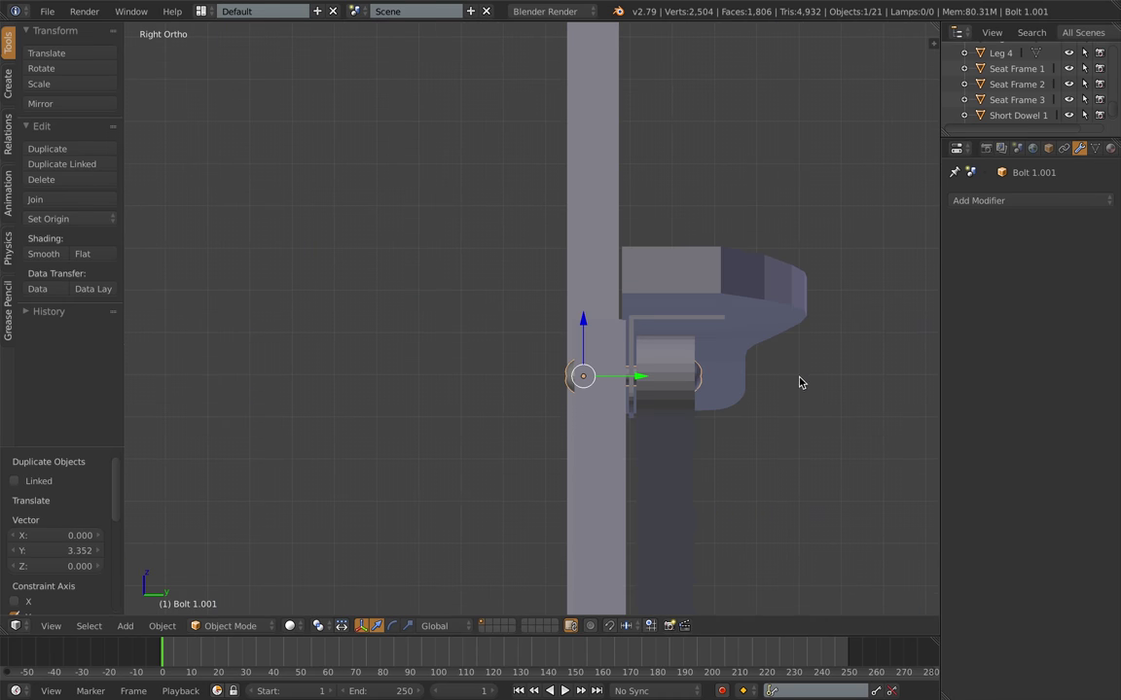
{"action": "scroll", "coordinate": [801, 380], "scroll_direction": "up", "scroll_amount": 3}
{"action": "middle_click_drag", "start_coordinate": [735, 431], "coordinate": [588, 342], "text": "shift"}
{"action": "left_click_drag", "start_coordinate": [531, 329], "coordinate": [533, 330]}
Step: Rename the duplicated bolt as Bolt 2
{"action": "scroll", "coordinate": [533, 330], "scroll_direction": "down", "scroll_amount": 8}
{"action": "middle_click_drag", "start_coordinate": [374, 336], "coordinate": [641, 320], "text": "shift"}
{"action": "scroll", "coordinate": [1036, 101], "scroll_direction": "up", "scroll_amount": 2}
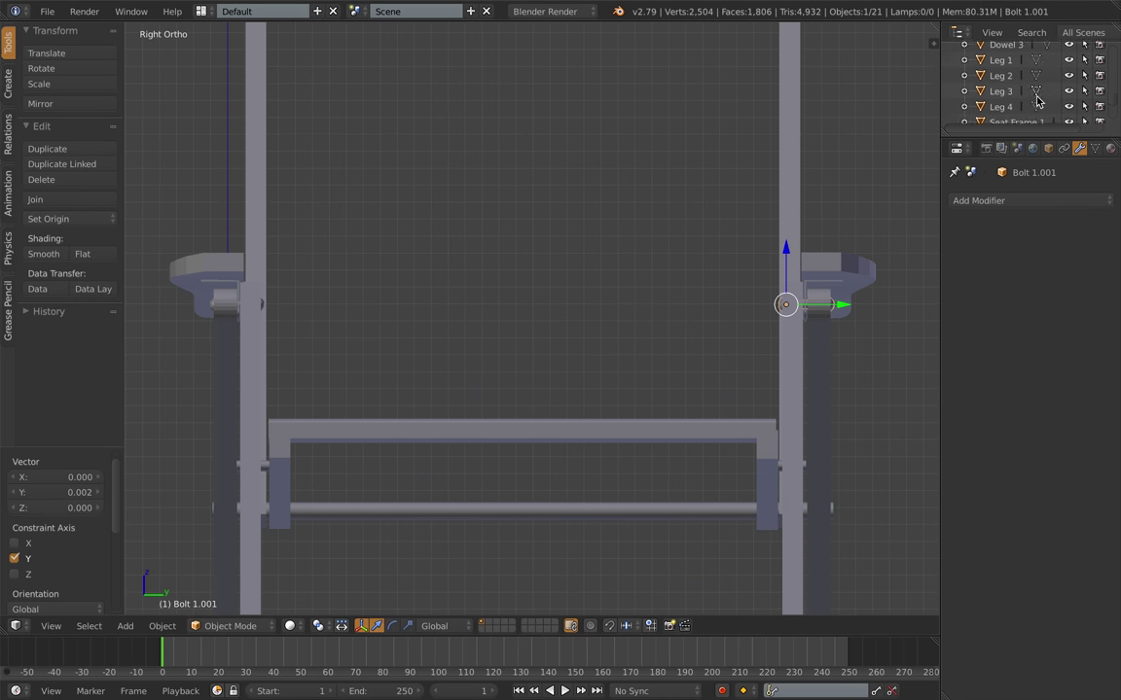
{"action": "type", "text": "2"}
{"action": "key", "text": "Return"}
Step: Select Leg 3, the diagonal outer leg bolted to the armrest
{"action": "scroll", "coordinate": [695, 288], "scroll_direction": "down", "scroll_amount": 2}
{"action": "middle_click_drag", "start_coordinate": [695, 288], "coordinate": [620, 310]}
{"action": "middle_click_drag", "start_coordinate": [476, 333], "coordinate": [630, 317]}
{"action": "scroll", "coordinate": [630, 317], "scroll_direction": "up", "scroll_amount": 2}
{"action": "scroll", "coordinate": [501, 421], "scroll_direction": "down", "scroll_amount": 1}
{"action": "middle_click_drag", "start_coordinate": [501, 421], "coordinate": [702, 291], "text": "shift"}
{"action": "scroll", "coordinate": [645, 273], "scroll_direction": "up", "scroll_amount": 6}
{"action": "right_click", "coordinate": [554, 309]}
{"action": "scroll", "coordinate": [574, 311], "scroll_direction": "down", "scroll_amount": 4}
Step: Save the scene as a new file, incrementing the number in Camping Chair 3.blend
{"action": "left_click", "coordinate": [47, 11]}
{"action": "left_click", "coordinate": [70, 145]}
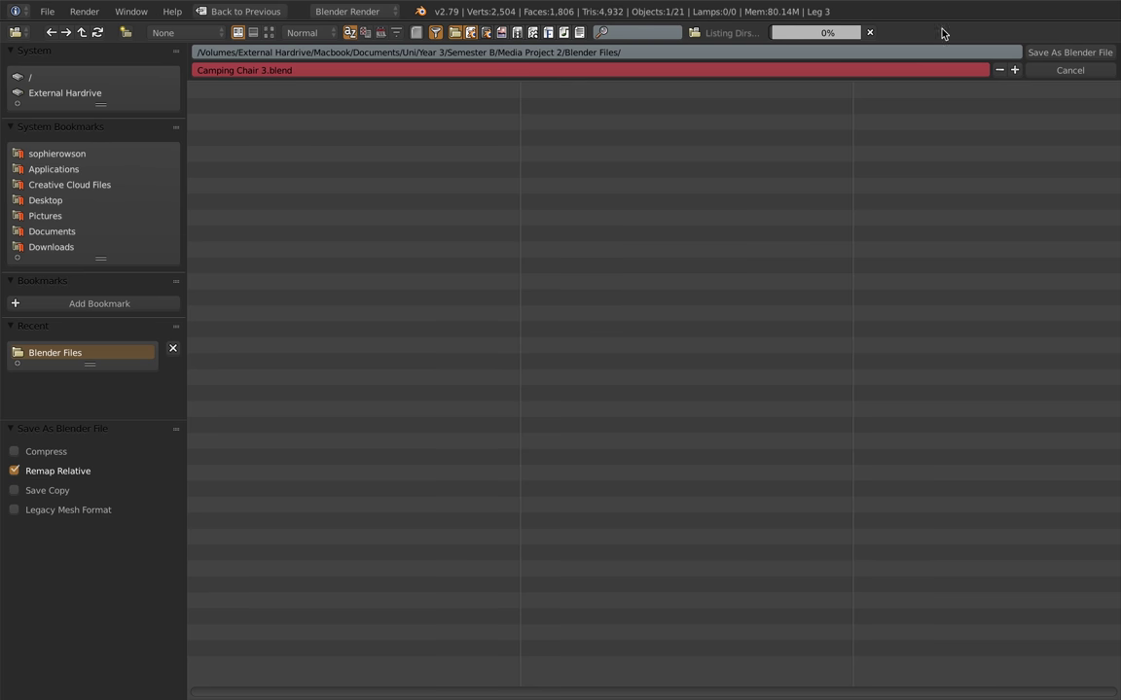
{"action": "left_click", "coordinate": [1015, 71]}
{"action": "left_click", "coordinate": [1066, 56]}
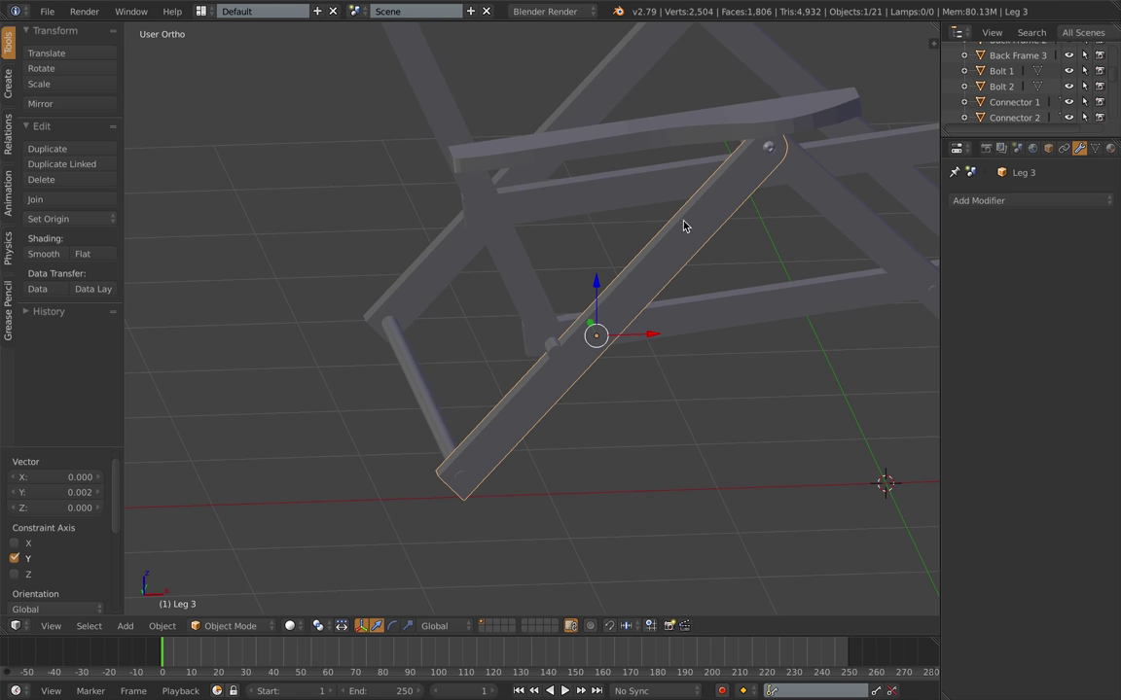
Step: Cut a notch for Dowel 3 into Leg 3 with a Boolean modifier set to Difference and apply it
{"action": "middle_click_drag", "start_coordinate": [660, 302], "coordinate": [624, 311], "text": "shift"}
{"action": "scroll", "coordinate": [642, 309], "scroll_direction": "up", "scroll_amount": 1}
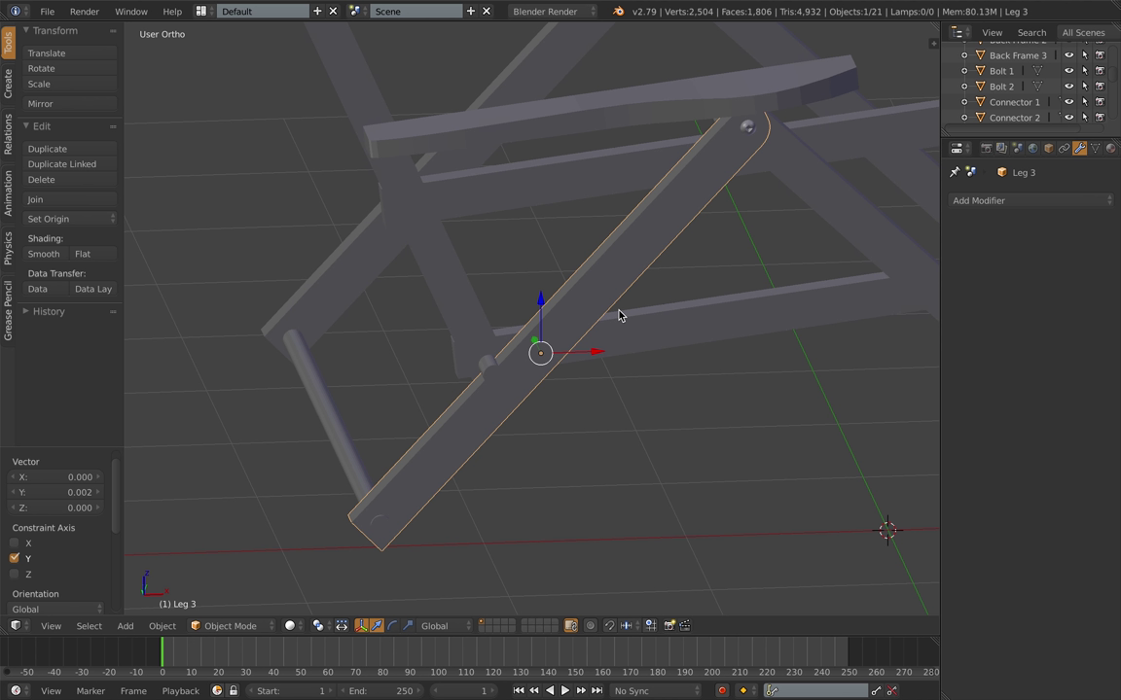
{"action": "scroll", "coordinate": [619, 324], "scroll_direction": "up", "scroll_amount": 2}
{"action": "key", "text": "KP_1"}
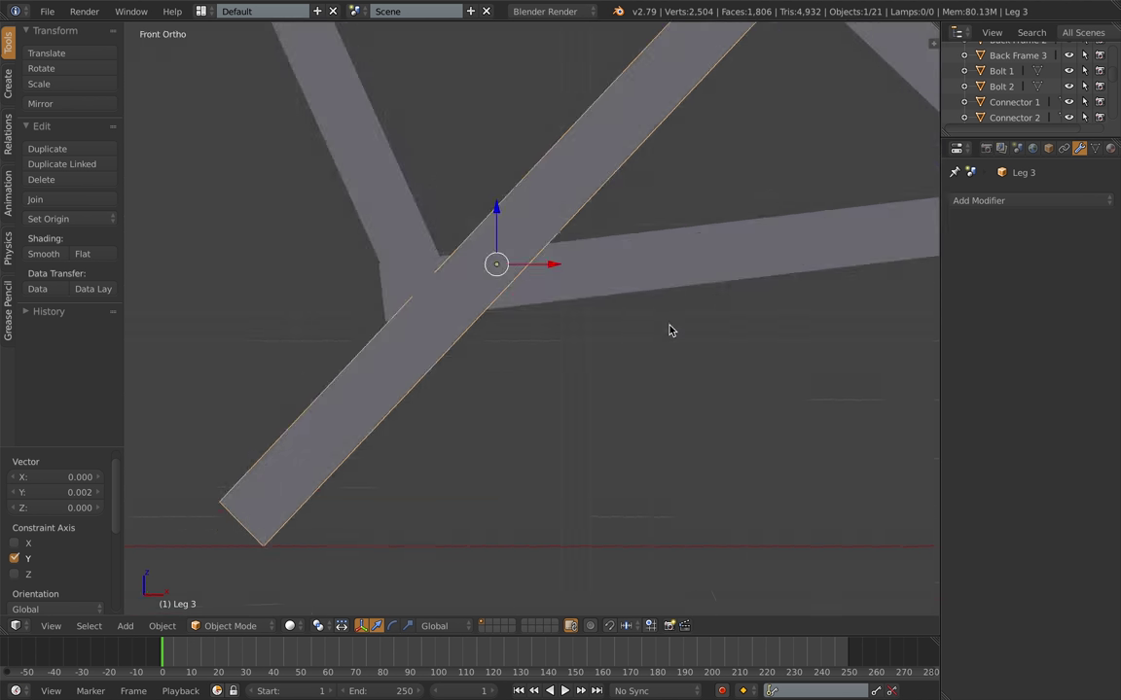
{"action": "middle_click_drag", "start_coordinate": [500, 287], "coordinate": [486, 332]}
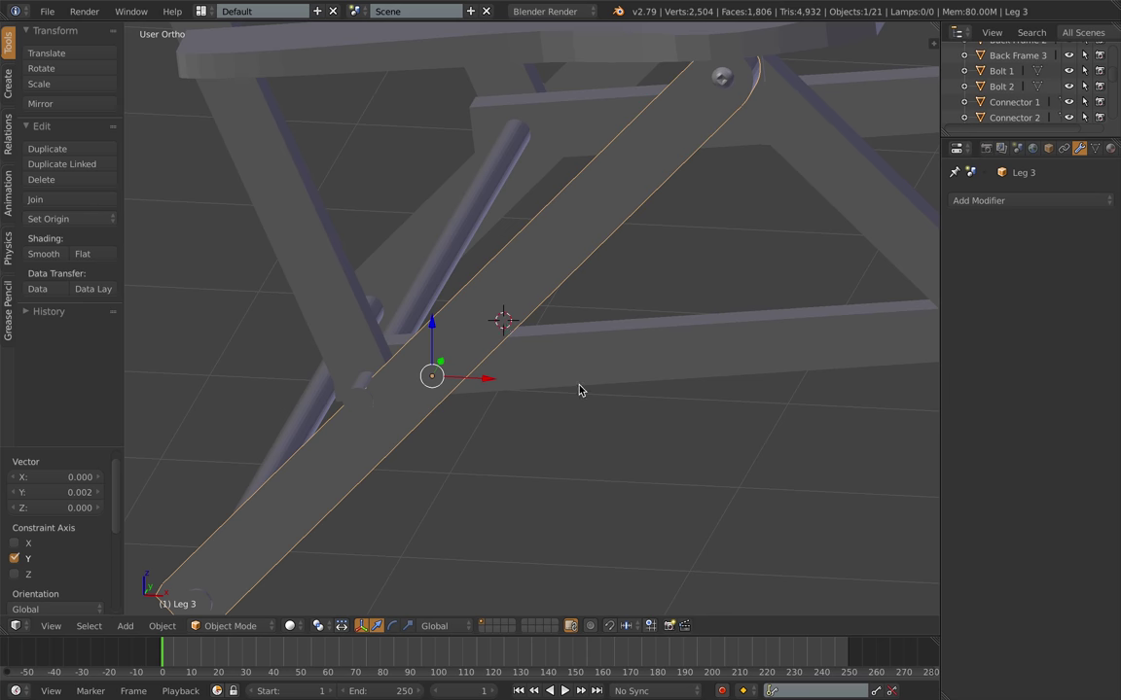
{"action": "key", "text": "shift+c"}
{"action": "scroll", "coordinate": [545, 475], "scroll_direction": "up", "scroll_amount": 4}
{"action": "middle_click_drag", "start_coordinate": [516, 557], "coordinate": [639, 278], "text": "shift"}
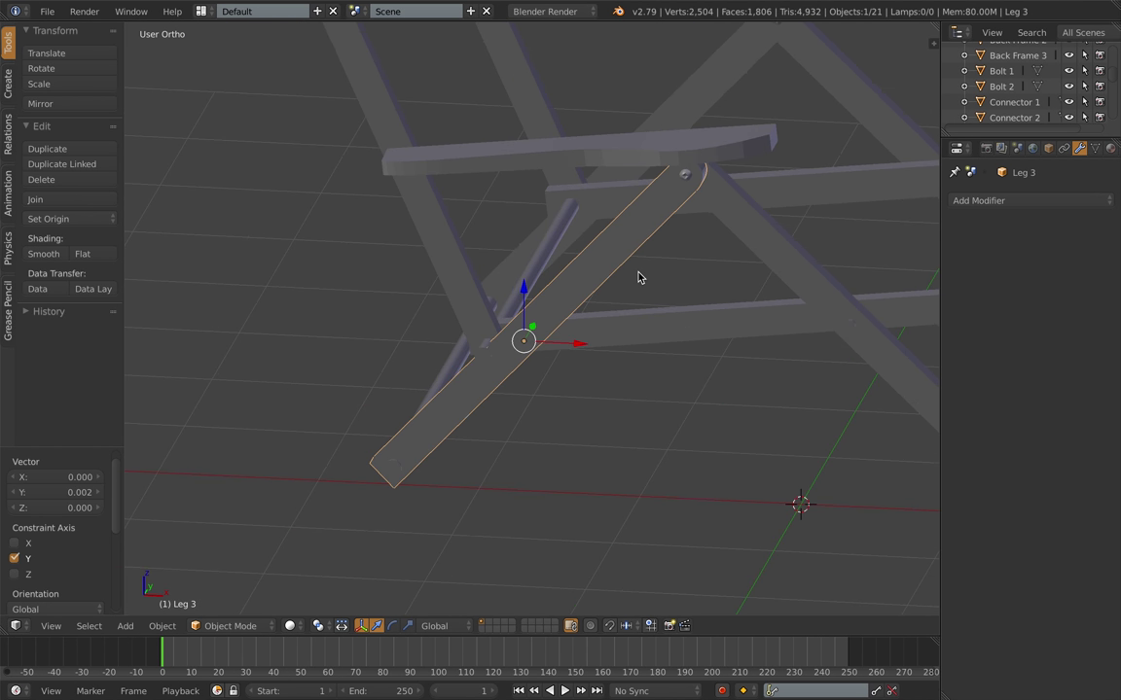
{"action": "scroll", "coordinate": [639, 273], "scroll_direction": "up", "scroll_amount": 2}
{"action": "left_click", "coordinate": [980, 201]}
{"action": "left_click", "coordinate": [705, 246]}
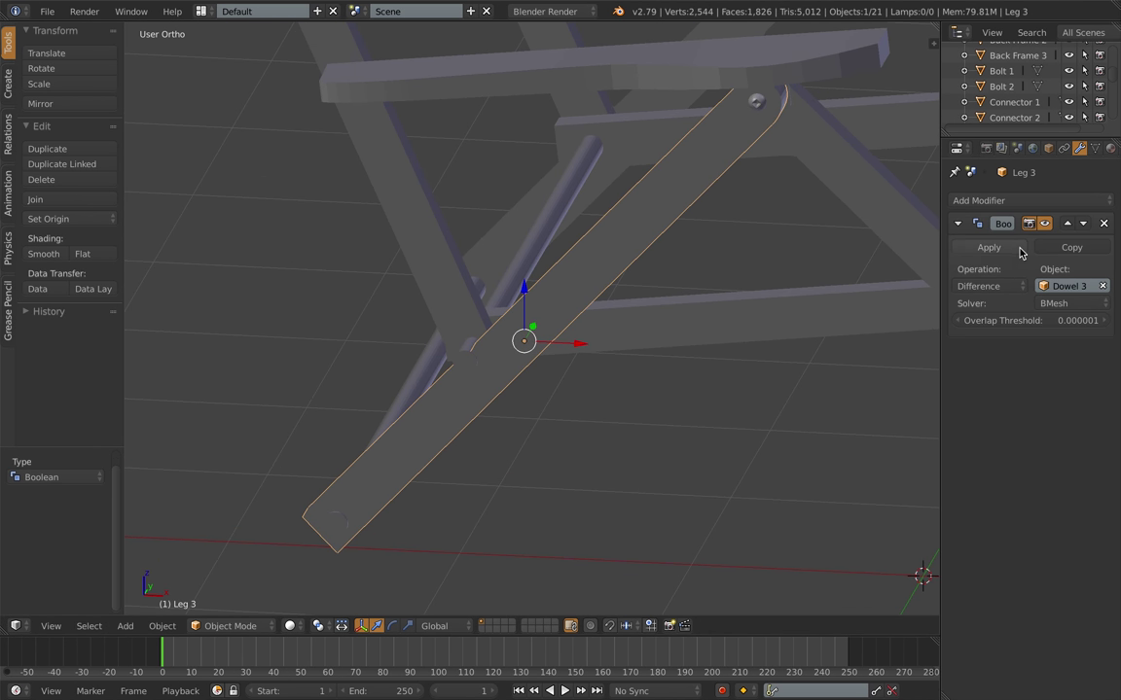
{"action": "left_click", "coordinate": [1019, 250]}
Step: Pull Leg 3 aside along Y to inspect the dowel notch and undo the move
{"action": "key", "text": "g"}
{"action": "key", "text": "y"}
{"action": "left_click", "coordinate": [602, 364]}
{"action": "key", "text": "ctrl+z"}
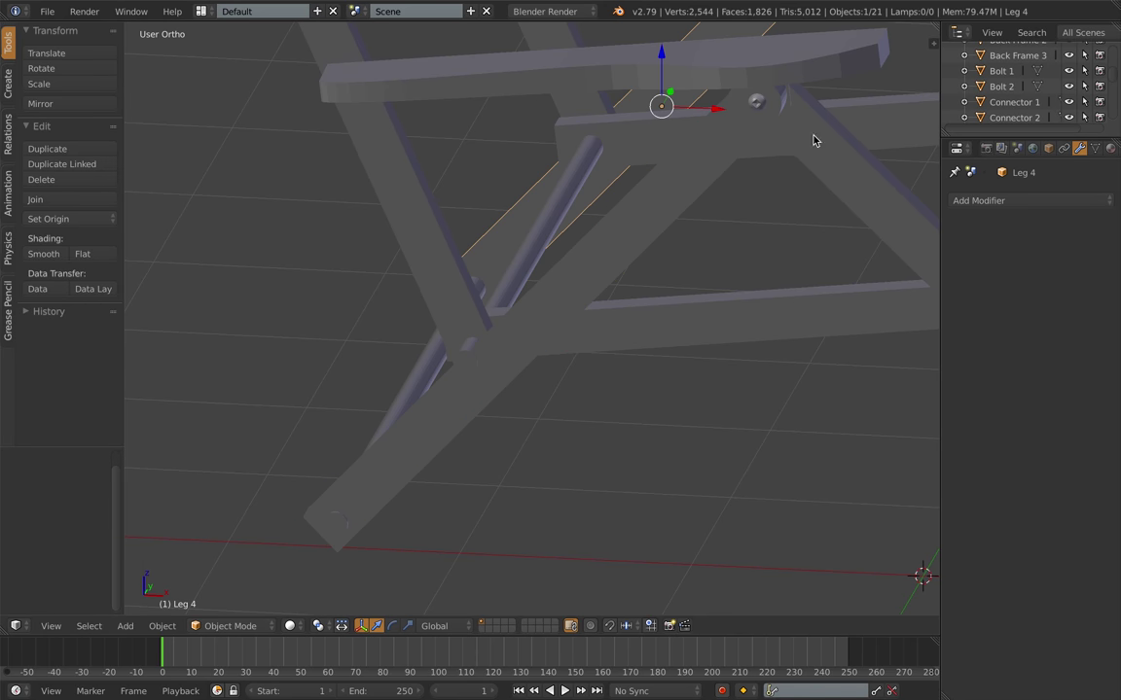
Step: Cut a matching notch into Leg 4 with a Boolean Difference against Dowel 3 and apply it
{"action": "left_click", "coordinate": [977, 201]}
{"action": "left_click", "coordinate": [705, 246]}
{"action": "left_click", "coordinate": [1102, 285]}
{"action": "left_click", "coordinate": [532, 250]}
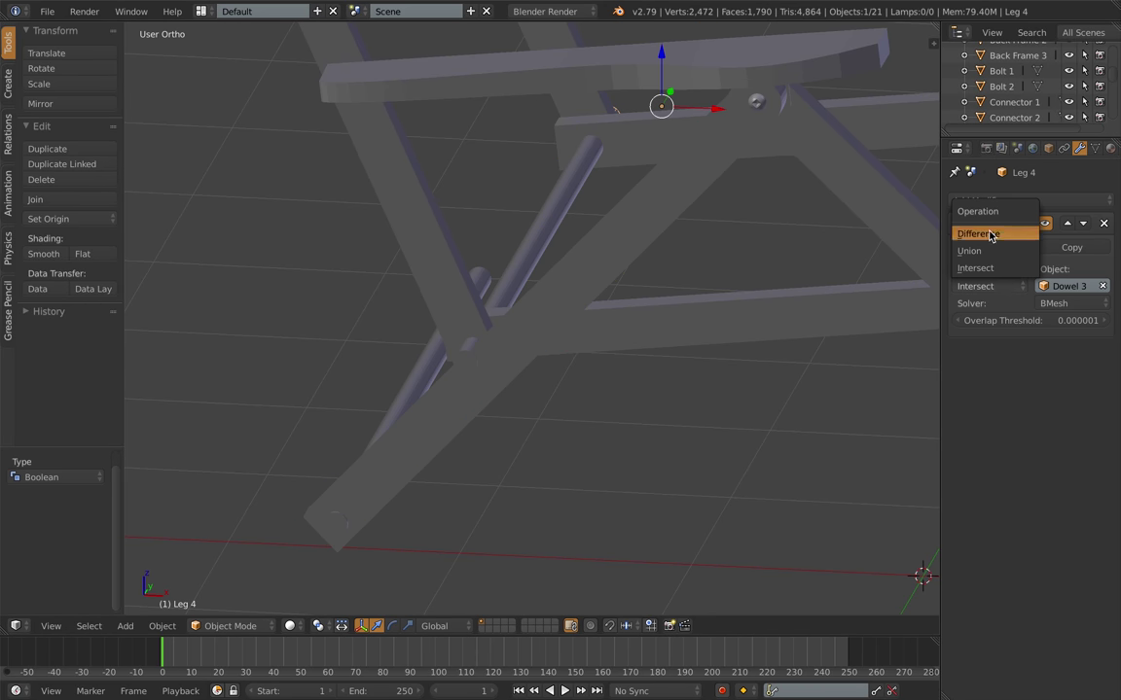
{"action": "left_click", "coordinate": [989, 235]}
{"action": "left_click", "coordinate": [1016, 251]}
Step: Pull Leg 4 aside to inspect its dowel notch and undo the move
{"action": "middle_click_drag", "start_coordinate": [826, 321], "coordinate": [550, 336]}
{"action": "scroll", "coordinate": [549, 336], "scroll_direction": "down", "scroll_amount": 2}
{"action": "left_click_drag", "start_coordinate": [802, 418], "coordinate": [828, 431]}
{"action": "key", "text": "ctrl+z"}
{"action": "middle_click_drag", "start_coordinate": [828, 431], "coordinate": [910, 428]}
Step: Shift Dowel 3 by -0.005 units along Y between the two outer legs
{"action": "right_click", "coordinate": [679, 302]}
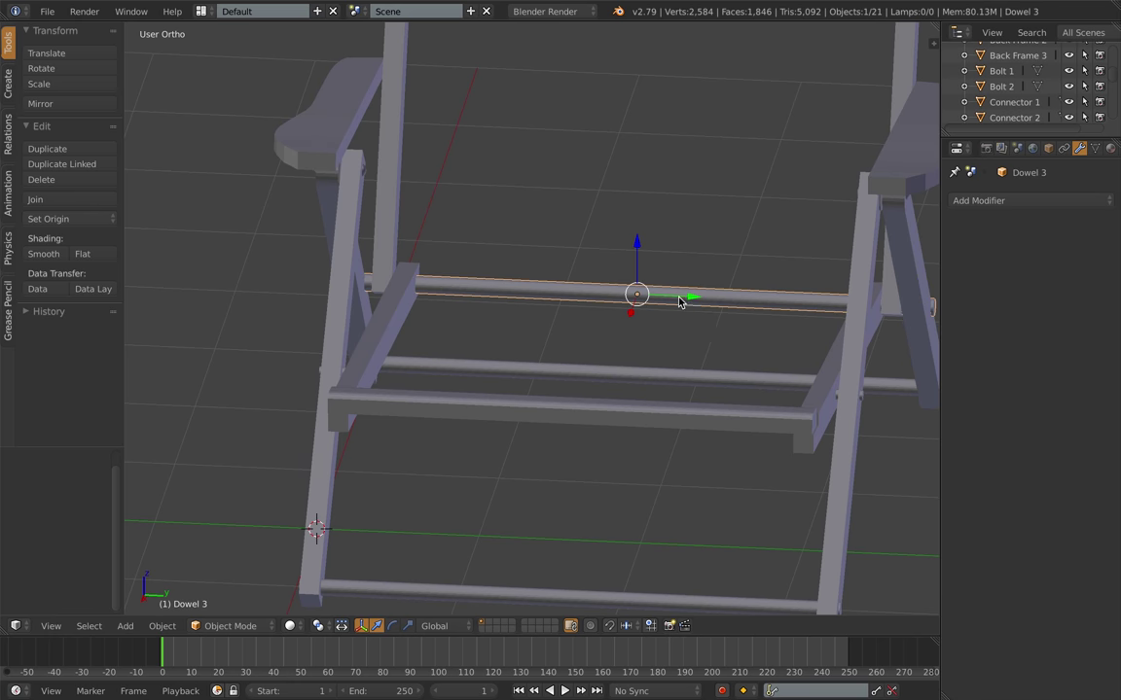
{"action": "key", "text": "KP_3"}
{"action": "left_click_drag", "start_coordinate": [531, 294], "coordinate": [530, 296]}
{"action": "middle_click_drag", "start_coordinate": [530, 295], "coordinate": [585, 301]}
{"action": "key", "text": "KP_1"}
{"action": "scroll", "coordinate": [415, 256], "scroll_direction": "up", "scroll_amount": 3}
{"action": "middle_click_drag", "start_coordinate": [415, 257], "coordinate": [548, 253]}
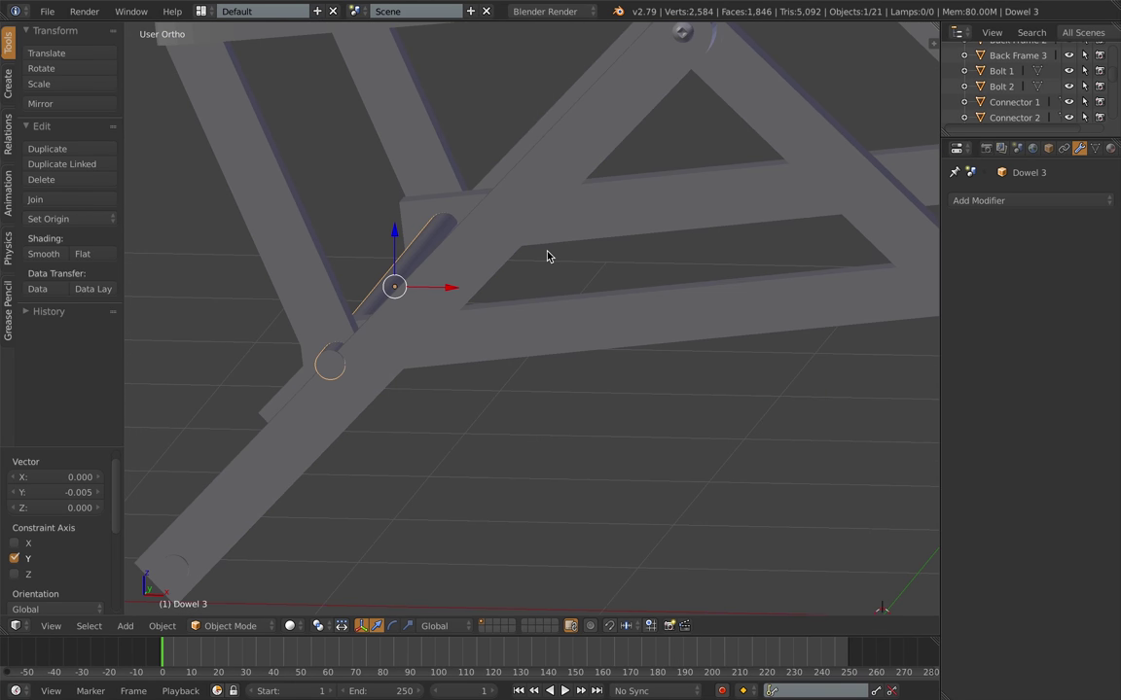
Step: Duplicate Dowel 3 with an offset of 0.170 in X and 0.168 in Z, then move the copy -0.046 along X
{"action": "key", "text": "shift+d"}
{"action": "key", "text": "y"}
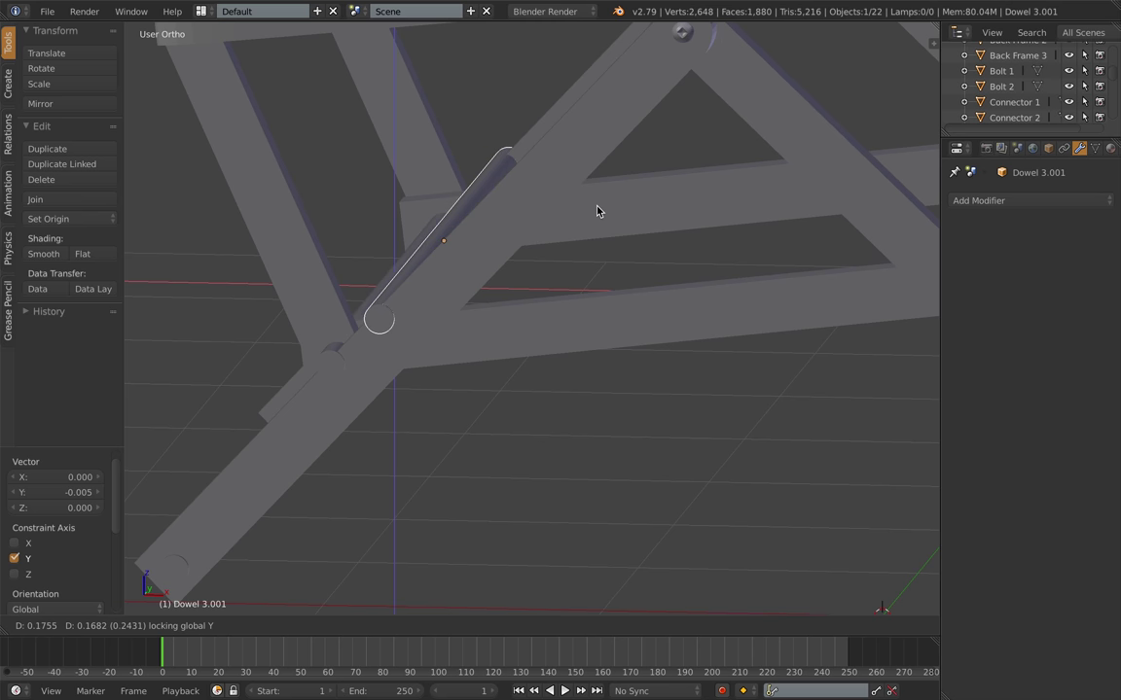
{"action": "left_click", "coordinate": [597, 211]}
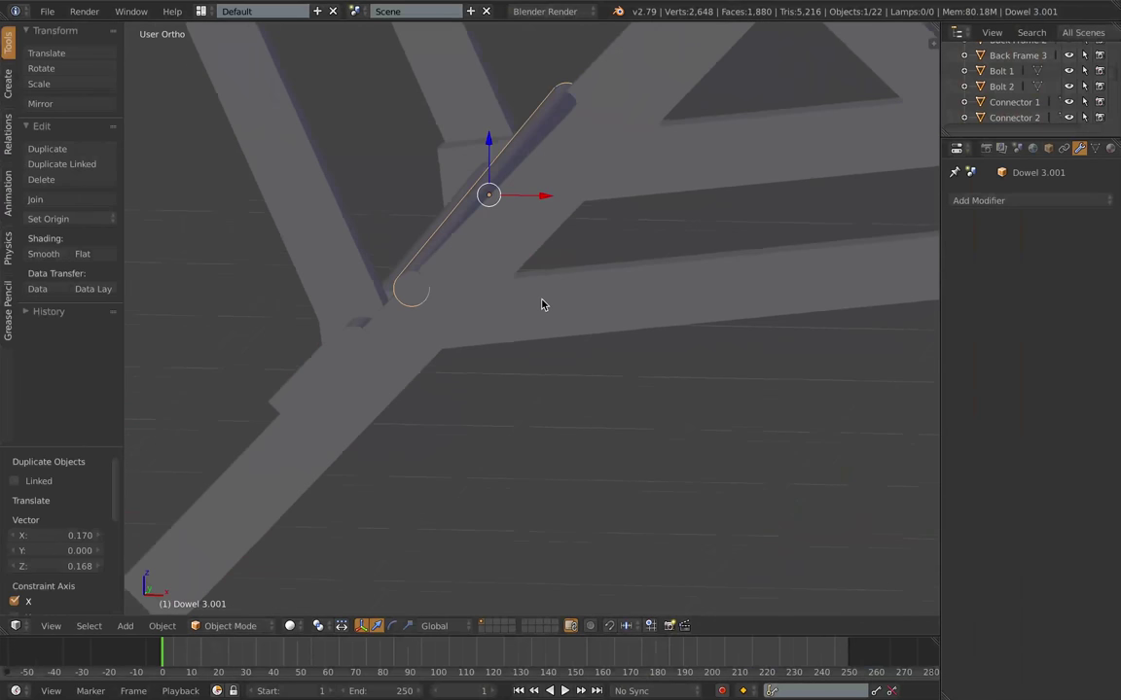
{"action": "scroll", "coordinate": [543, 302], "scroll_direction": "up", "scroll_amount": 2}
{"action": "key", "text": "g"}
{"action": "key", "text": "z"}
{"action": "left_click", "coordinate": [542, 195]}
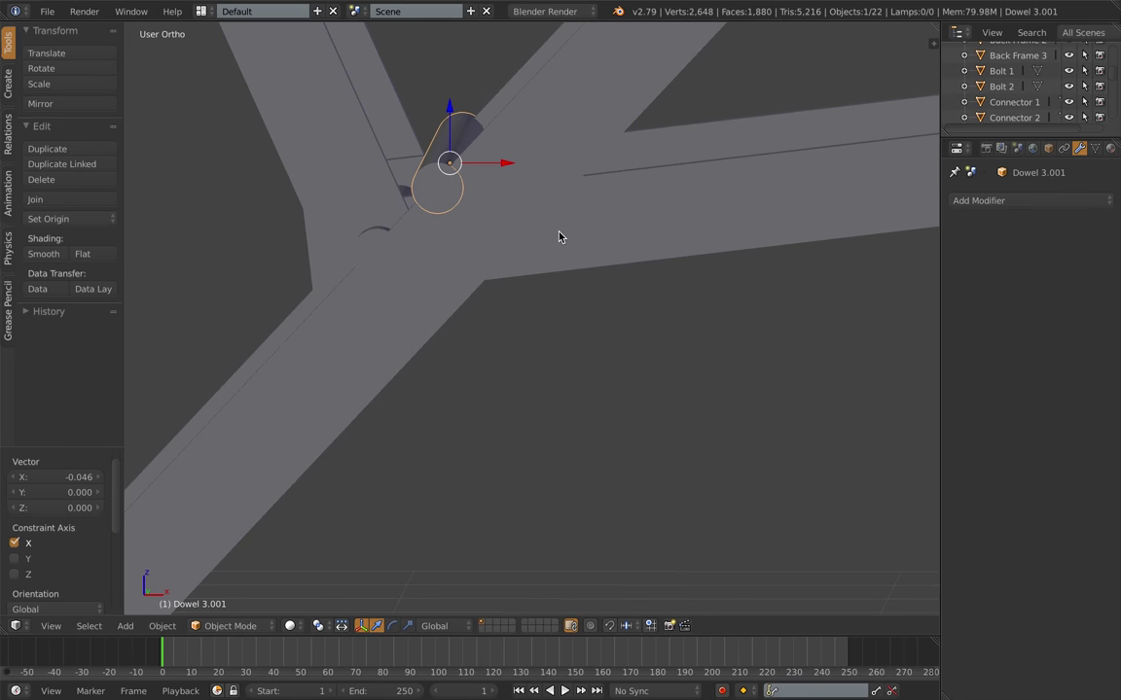
Step: In front wireframe view, nudge the duplicate dowel in X and Z so it straddles the leg's upper edge above the first notch
{"action": "key", "text": "z"}
{"action": "key", "text": "KP_1"}
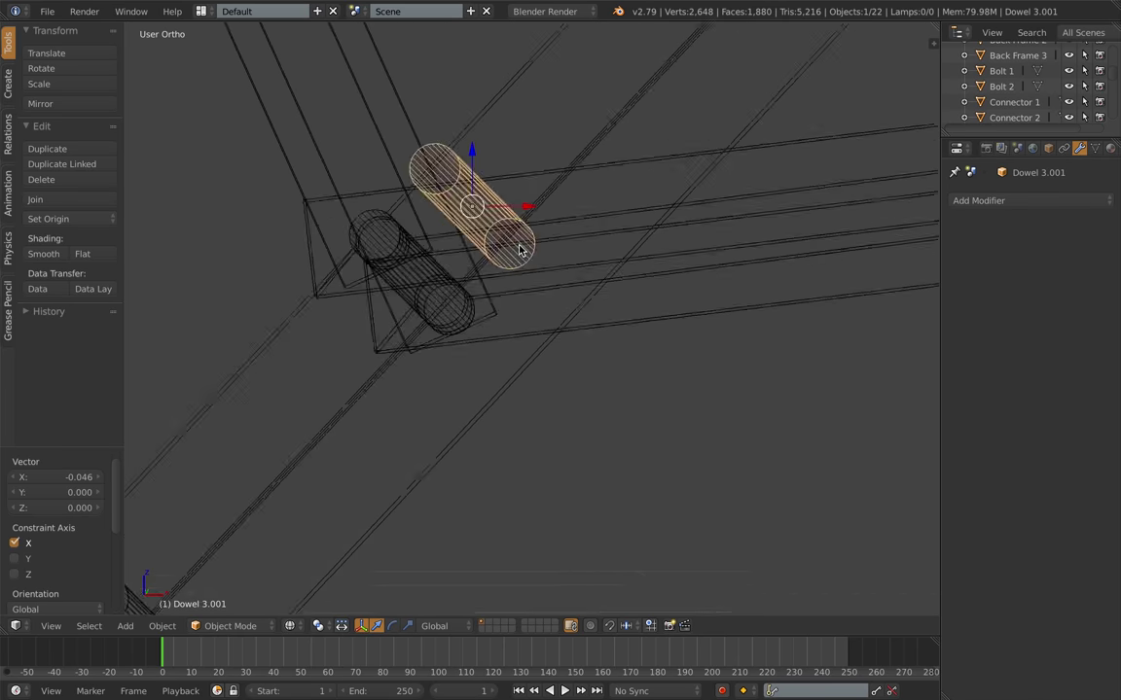
{"action": "left_click_drag", "start_coordinate": [534, 216], "coordinate": [531, 217]}
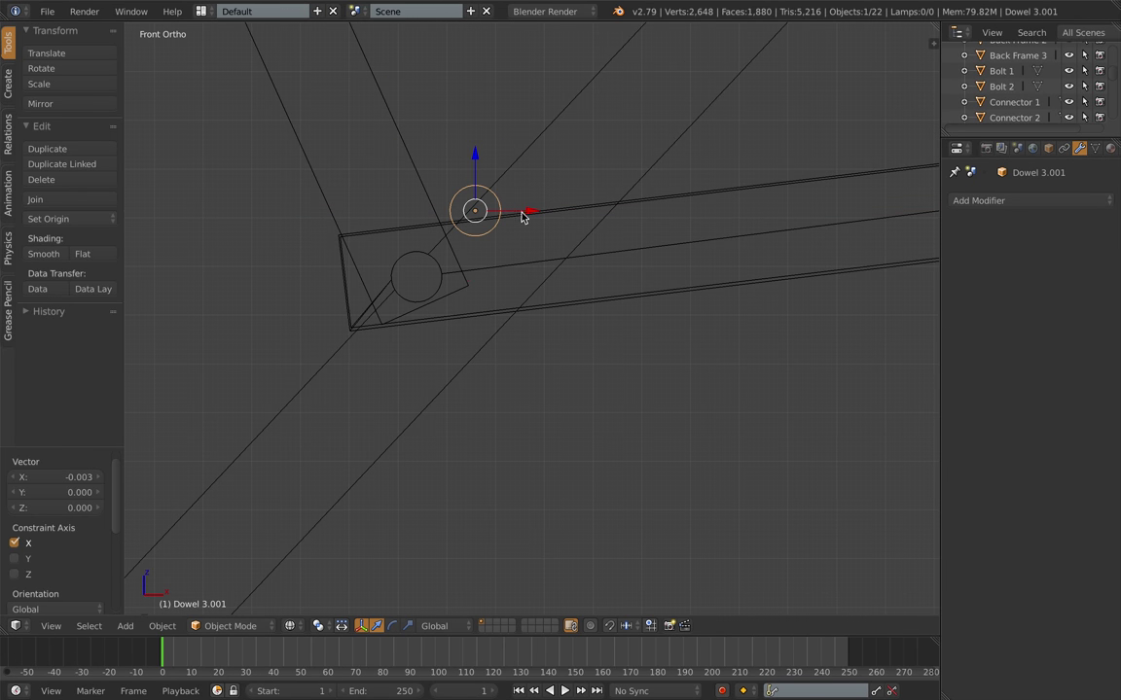
{"action": "left_click_drag", "start_coordinate": [522, 213], "coordinate": [526, 212]}
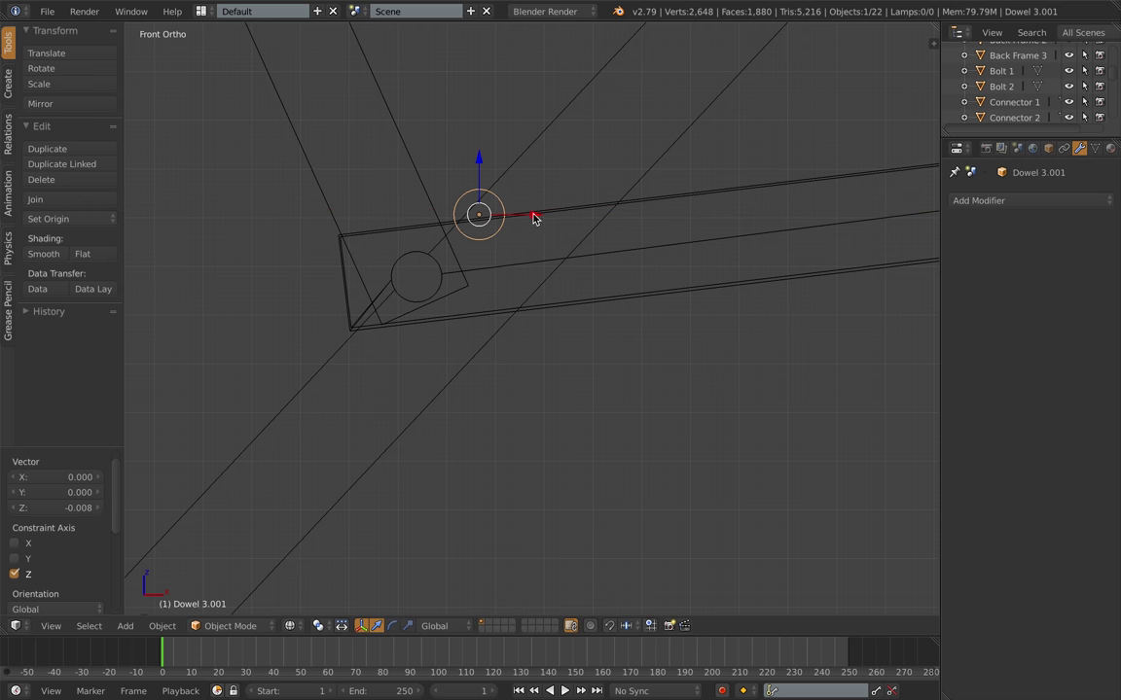
{"action": "key", "text": "z"}
Step: Cut a second notch into Leg 3 with a Boolean Difference against the duplicate dowel and apply it
{"action": "middle_click_drag", "start_coordinate": [565, 188], "coordinate": [505, 284]}
{"action": "right_click", "coordinate": [505, 284]}
{"action": "left_click", "coordinate": [990, 203]}
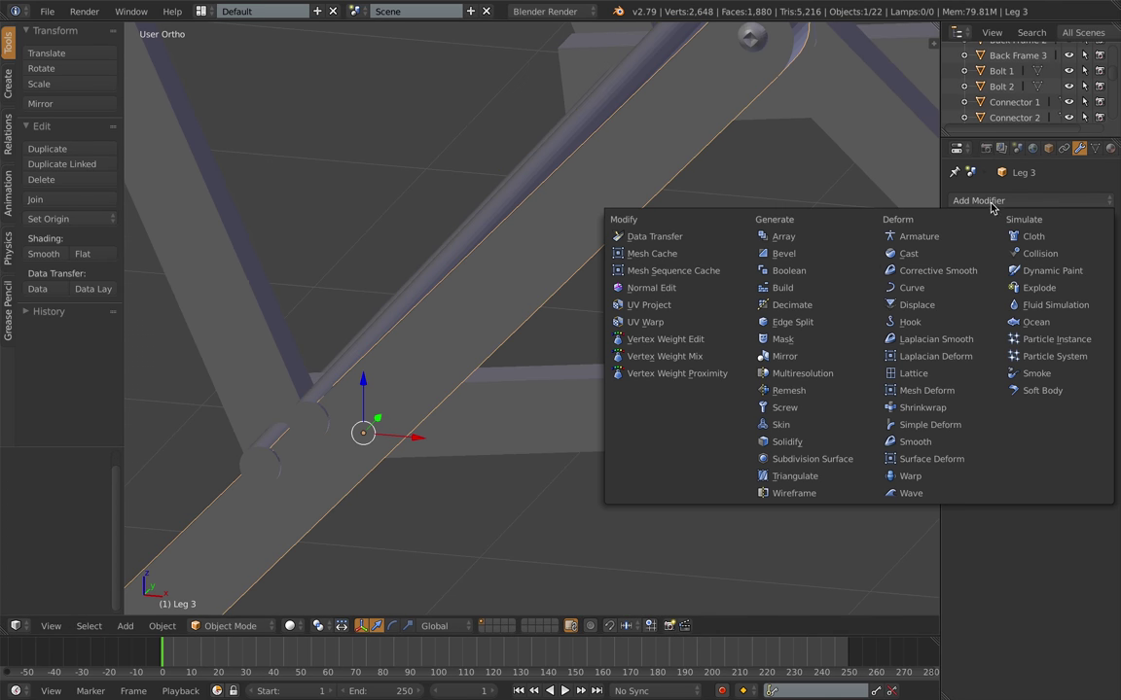
{"action": "left_click", "coordinate": [790, 271]}
{"action": "left_click", "coordinate": [973, 284]}
{"action": "left_click", "coordinate": [978, 234]}
{"action": "left_click", "coordinate": [1103, 286]}
{"action": "left_click", "coordinate": [325, 424]}
{"action": "scroll", "coordinate": [335, 428], "scroll_direction": "down", "scroll_amount": 5}
{"action": "middle_click_drag", "start_coordinate": [335, 428], "coordinate": [622, 476]}
{"action": "left_click", "coordinate": [990, 247]}
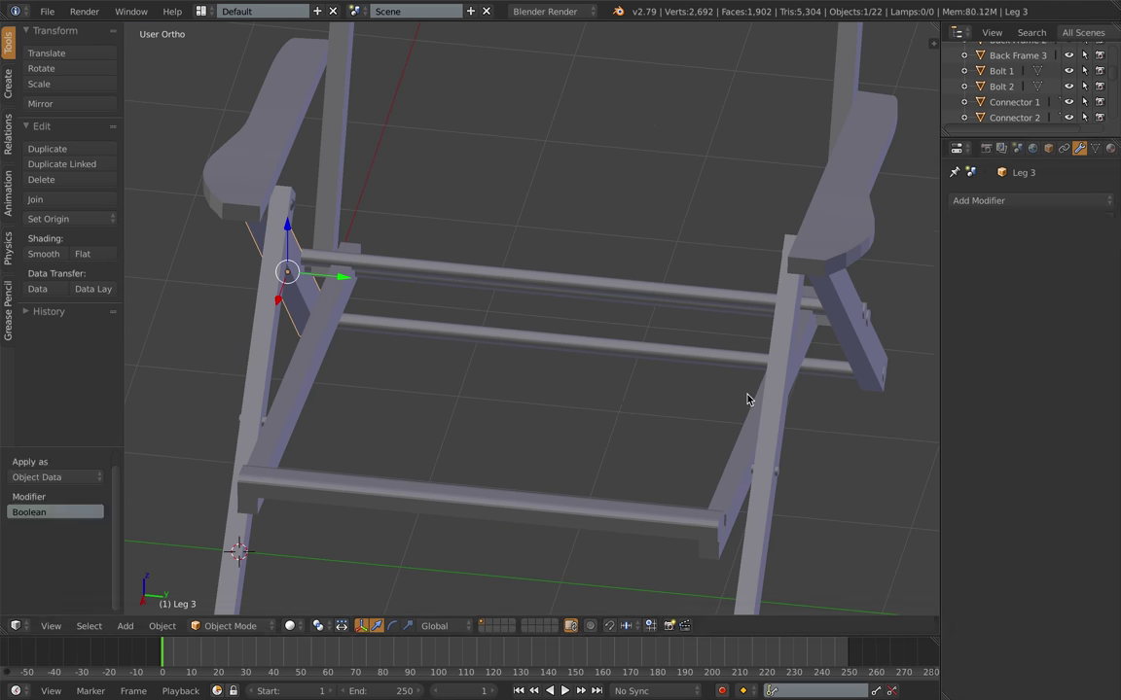
Step: Cut the second notch into Leg 4 with an applied Boolean Difference, then pull the leg aside to check it and undo that move
{"action": "middle_click_drag", "start_coordinate": [748, 397], "coordinate": [458, 347]}
{"action": "key", "text": "Tab"}
{"action": "key", "text": "Tab"}
{"action": "middle_click_drag", "start_coordinate": [555, 341], "coordinate": [372, 336]}
{"action": "right_click", "coordinate": [665, 313]}
{"action": "left_click", "coordinate": [981, 202]}
{"action": "left_click", "coordinate": [790, 271]}
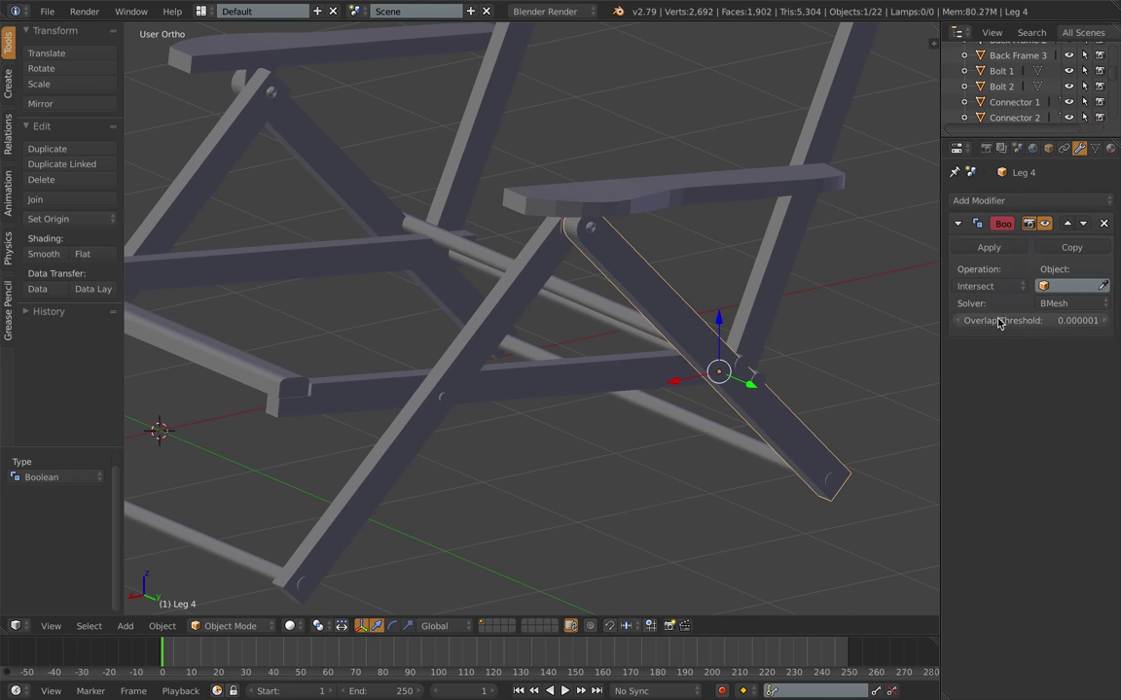
{"action": "left_click", "coordinate": [984, 286]}
{"action": "left_click", "coordinate": [980, 235]}
{"action": "left_click", "coordinate": [985, 249]}
{"action": "left_click_drag", "start_coordinate": [753, 386], "coordinate": [771, 394]}
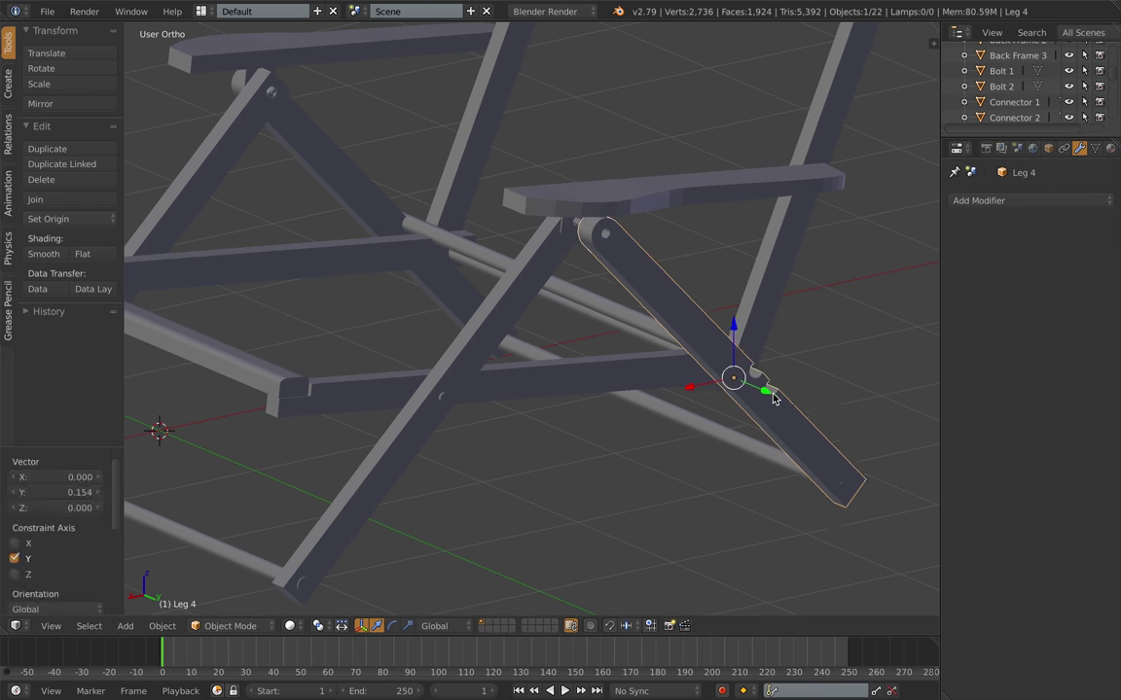
{"action": "key", "text": "ctrl+z"}
Step: Move the duplicate dowel farther up the leg's upper edge, about 0.14 units in X and 0.13 in Z, keeping Y locked
{"action": "key", "text": "KP_1"}
{"action": "key", "text": "z"}
{"action": "scroll", "coordinate": [533, 282], "scroll_direction": "up", "scroll_amount": 5}
{"action": "middle_click_drag", "start_coordinate": [519, 277], "coordinate": [499, 348], "text": "shift"}
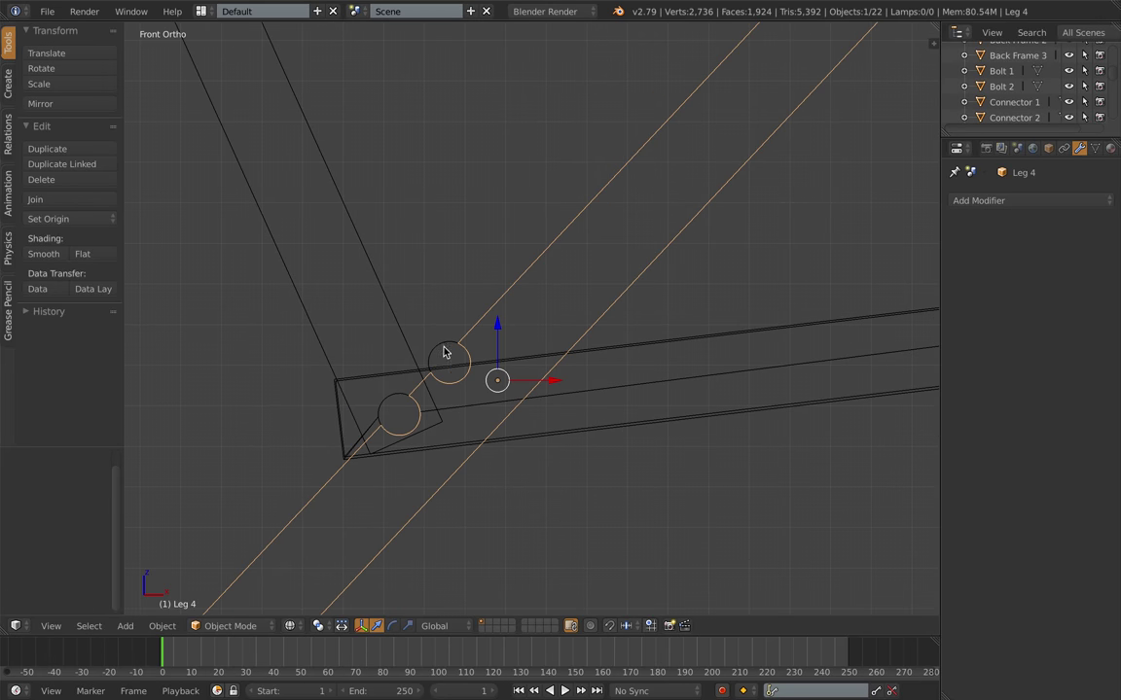
{"action": "right_click", "coordinate": [444, 349]}
{"action": "key", "text": "g"}
{"action": "key", "text": "shift+y"}
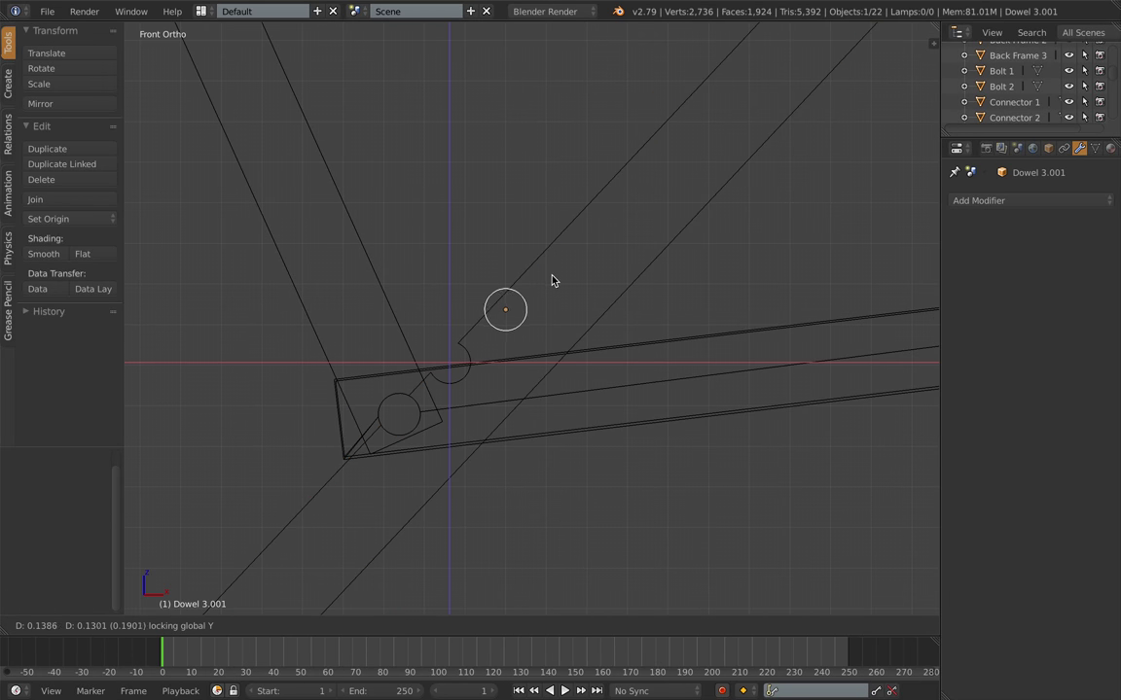
{"action": "left_click", "coordinate": [551, 276]}
{"action": "scroll", "coordinate": [554, 278], "scroll_direction": "down", "scroll_amount": 2}
{"action": "key", "text": "Tab"}
{"action": "key", "text": "Tab"}
{"action": "key", "text": "z"}
{"action": "middle_click_drag", "start_coordinate": [596, 283], "coordinate": [690, 341]}
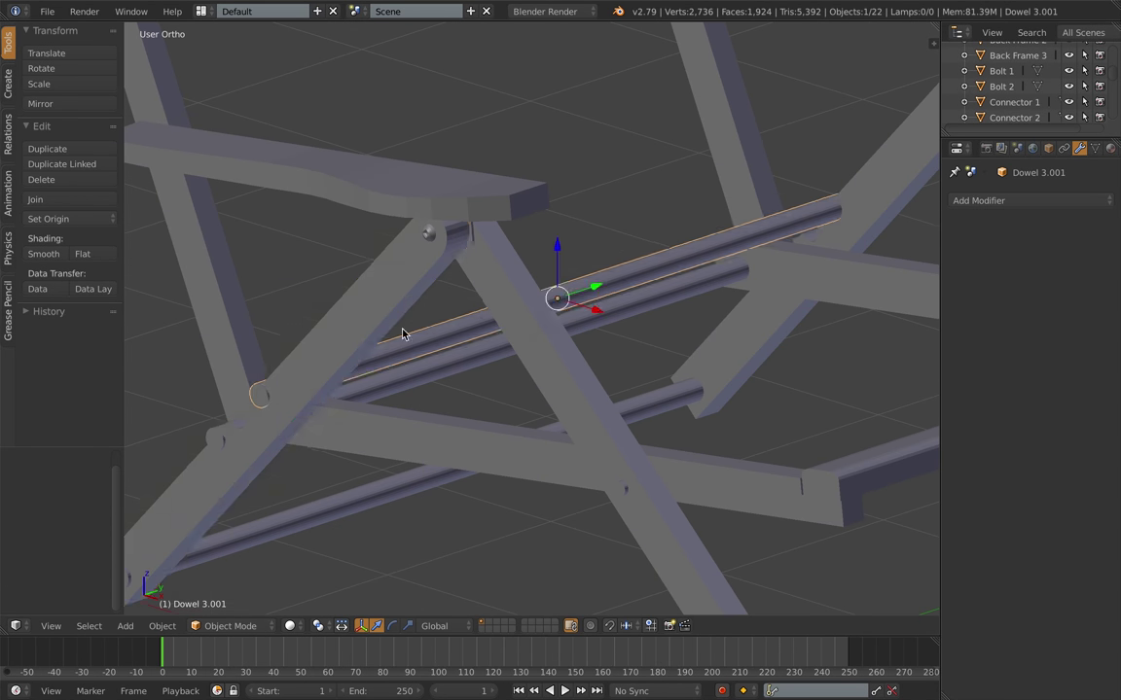
Step: Cut a third notch into Leg 3 with a Boolean Difference against the moved duplicate dowel and apply it
{"action": "right_click", "coordinate": [381, 329]}
{"action": "left_click", "coordinate": [1013, 202]}
{"action": "left_click", "coordinate": [788, 271]}
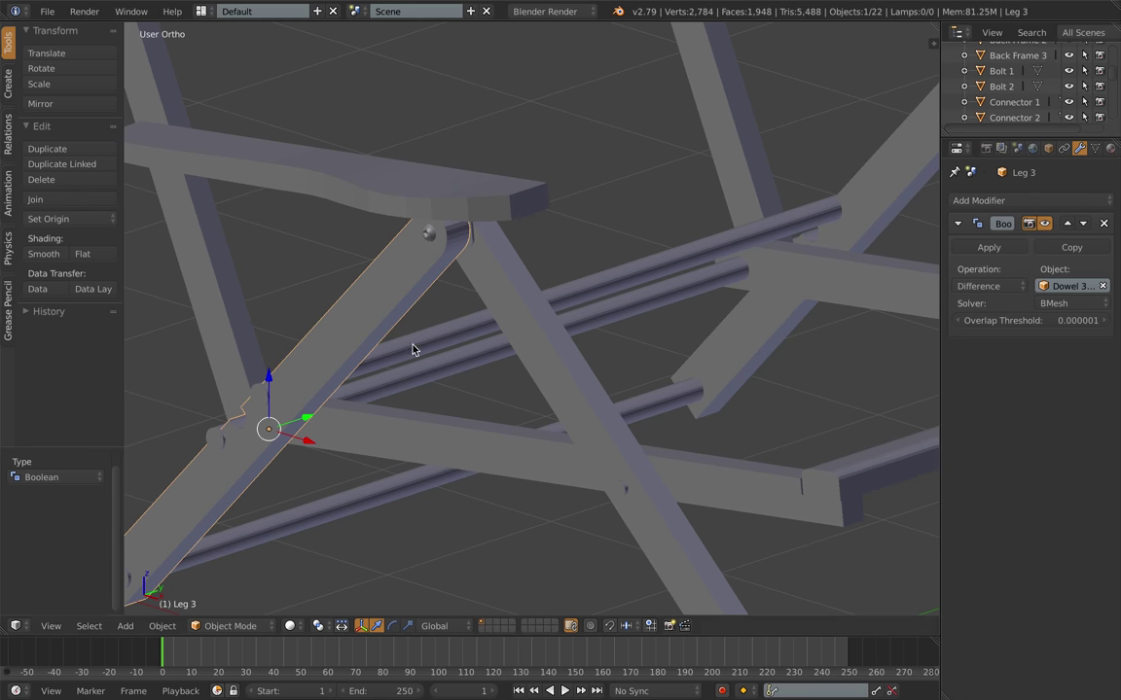
{"action": "left_click", "coordinate": [990, 248]}
Step: Cut the third notch into Leg 4 with a Boolean Difference against the duplicate dowel and apply it
{"action": "right_click", "coordinate": [764, 313]}
{"action": "left_click", "coordinate": [1012, 201]}
{"action": "left_click", "coordinate": [790, 270]}
{"action": "left_click", "coordinate": [1002, 285]}
{"action": "left_click", "coordinate": [994, 234]}
{"action": "left_click", "coordinate": [1102, 286]}
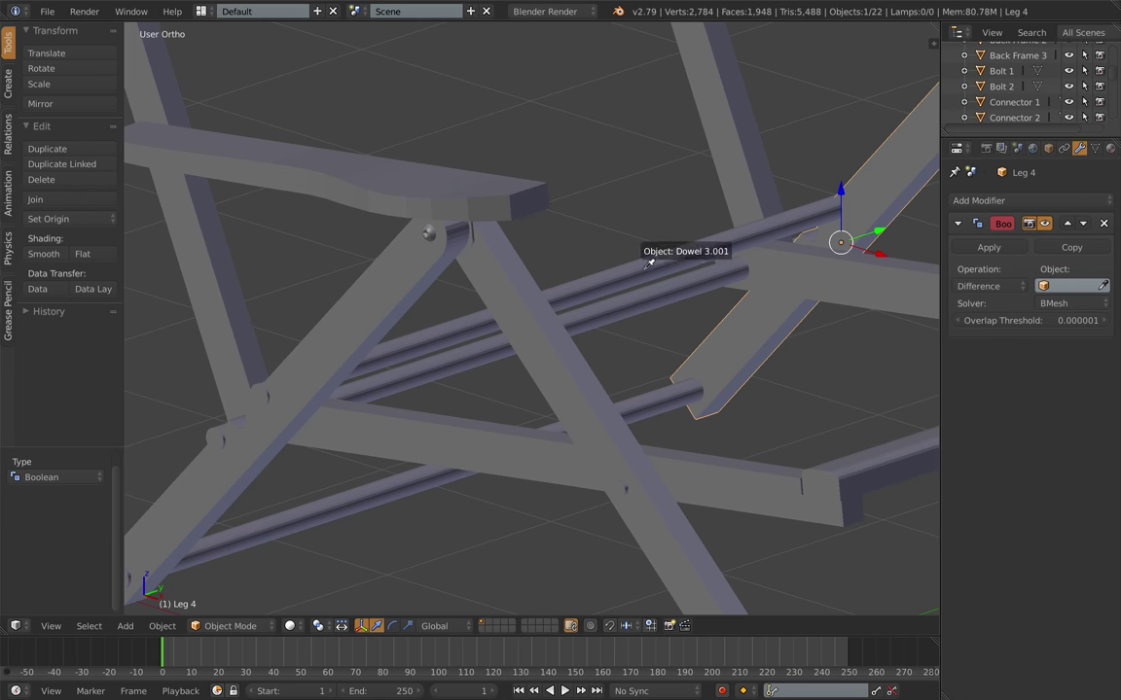
{"action": "left_click", "coordinate": [646, 267]}
{"action": "left_click", "coordinate": [989, 247]}
Step: Pull Leg 3 sideways along Y to inspect its row of notches and undo the moves
{"action": "scroll", "coordinate": [545, 321], "scroll_direction": "down", "scroll_amount": 2}
{"action": "right_click", "coordinate": [416, 335]}
{"action": "left_click_drag", "start_coordinate": [386, 383], "coordinate": [366, 389]}
{"action": "key", "text": "ctrl+z"}
{"action": "right_click", "coordinate": [747, 267]}
{"action": "middle_click_drag", "start_coordinate": [763, 340], "coordinate": [568, 425]}
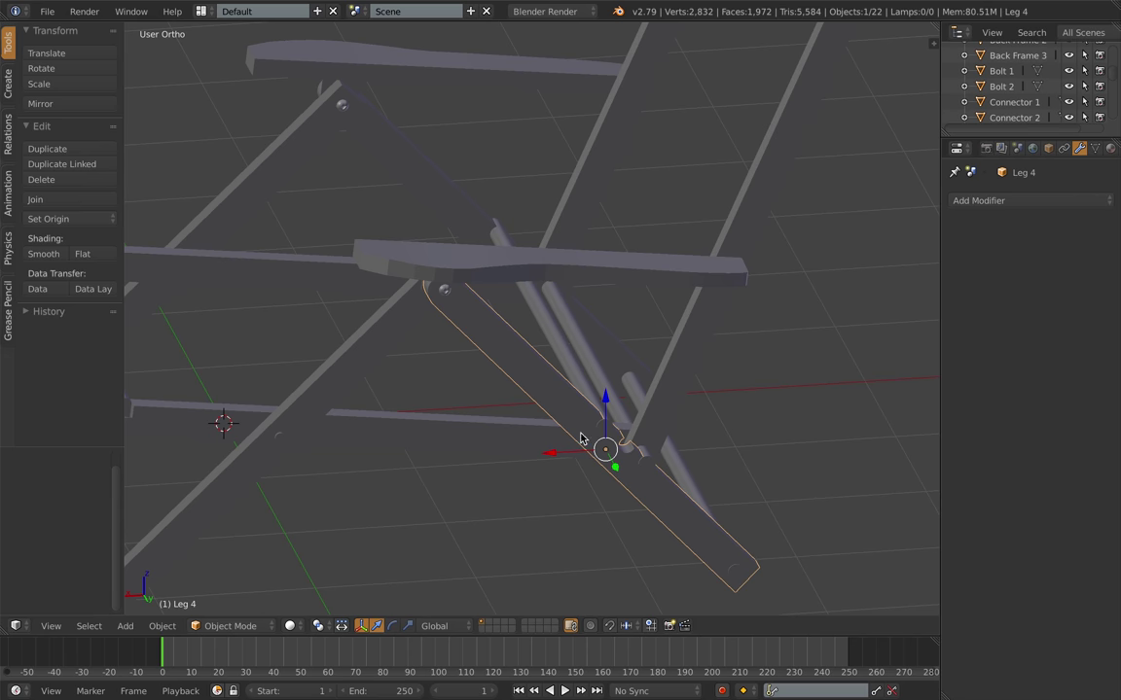
{"action": "middle_click_drag", "start_coordinate": [498, 419], "coordinate": [457, 419]}
{"action": "right_click", "coordinate": [471, 382]}
{"action": "scroll", "coordinate": [471, 389], "scroll_direction": "up", "scroll_amount": 3}
{"action": "left_click_drag", "start_coordinate": [458, 406], "coordinate": [441, 430]}
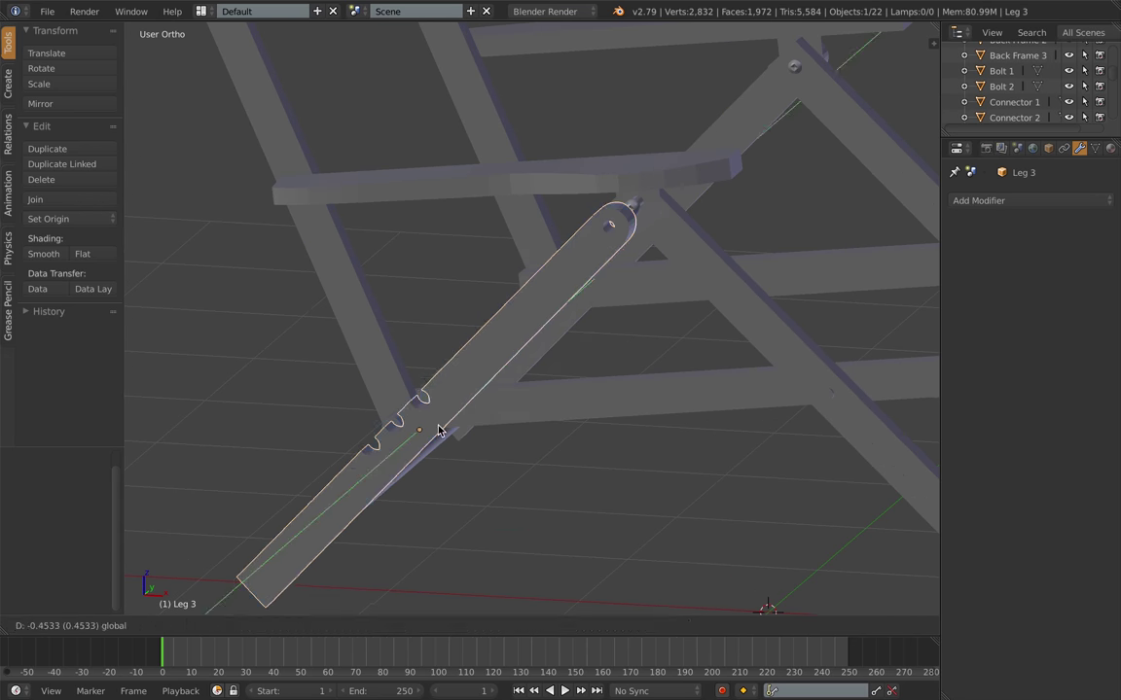
{"action": "mouse_move", "coordinate": [441, 430]}
{"action": "middle_mouse_down"}
{"action": "mouse_move", "coordinate": [526, 402]}
{"action": "mouse_move", "coordinate": [501, 400]}
{"action": "middle_mouse_up"}
{"action": "key", "text": "ctrl+z"}
Step: Move the duplicate dowel up the leg again by 0.122 units in X and 0.129 in Z, keeping Y locked
{"action": "key", "text": "KP_1"}
{"action": "key", "text": "z"}
{"action": "scroll", "coordinate": [521, 290], "scroll_direction": "up", "scroll_amount": 3}
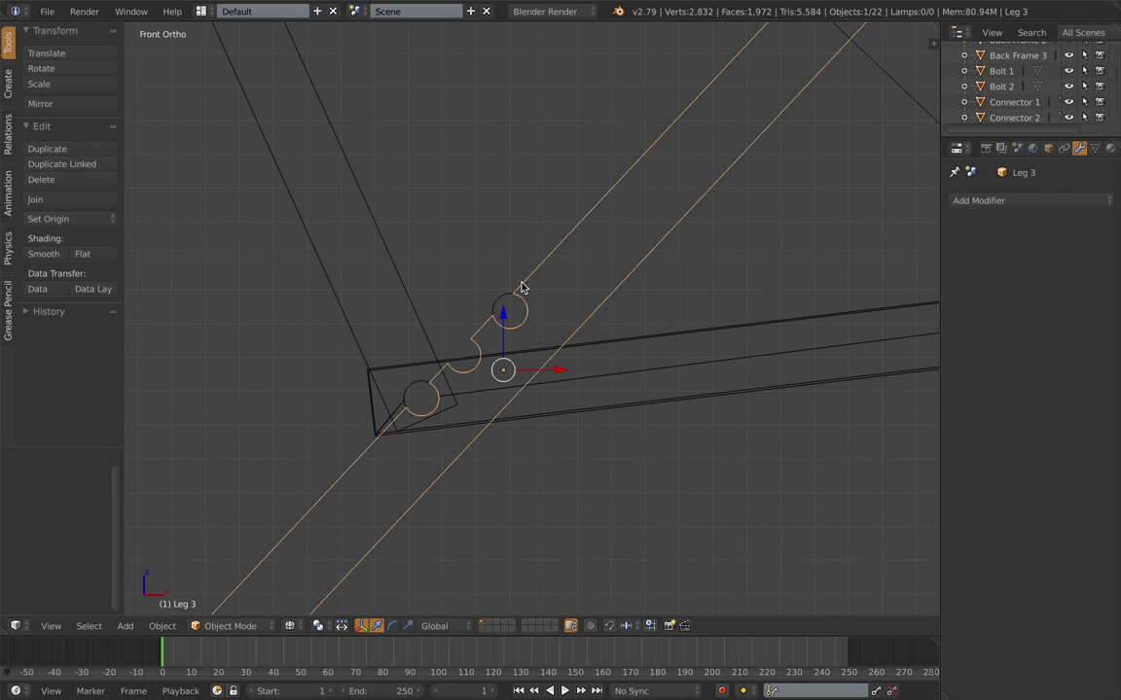
{"action": "key", "text": "g"}
{"action": "key", "text": "shift+y"}
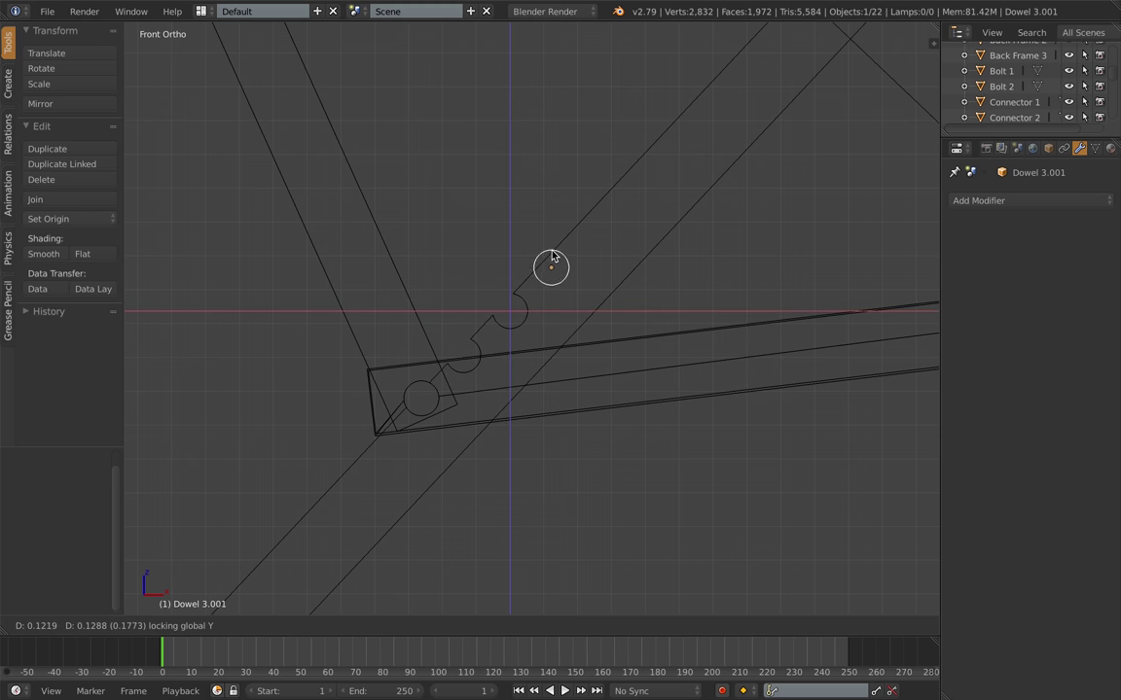
{"action": "left_click", "coordinate": [552, 256]}
{"action": "scroll", "coordinate": [560, 256], "scroll_direction": "down", "scroll_amount": 4}
{"action": "middle_click_drag", "start_coordinate": [576, 255], "coordinate": [551, 276]}
{"action": "scroll", "coordinate": [552, 279], "scroll_direction": "down", "scroll_amount": 1}
{"action": "key", "text": "z"}
Step: Cut a fourth, uppermost notch into Leg 3 with a Boolean Difference against the duplicate dowel and apply it
{"action": "right_click", "coordinate": [551, 278]}
{"action": "left_click", "coordinate": [994, 201]}
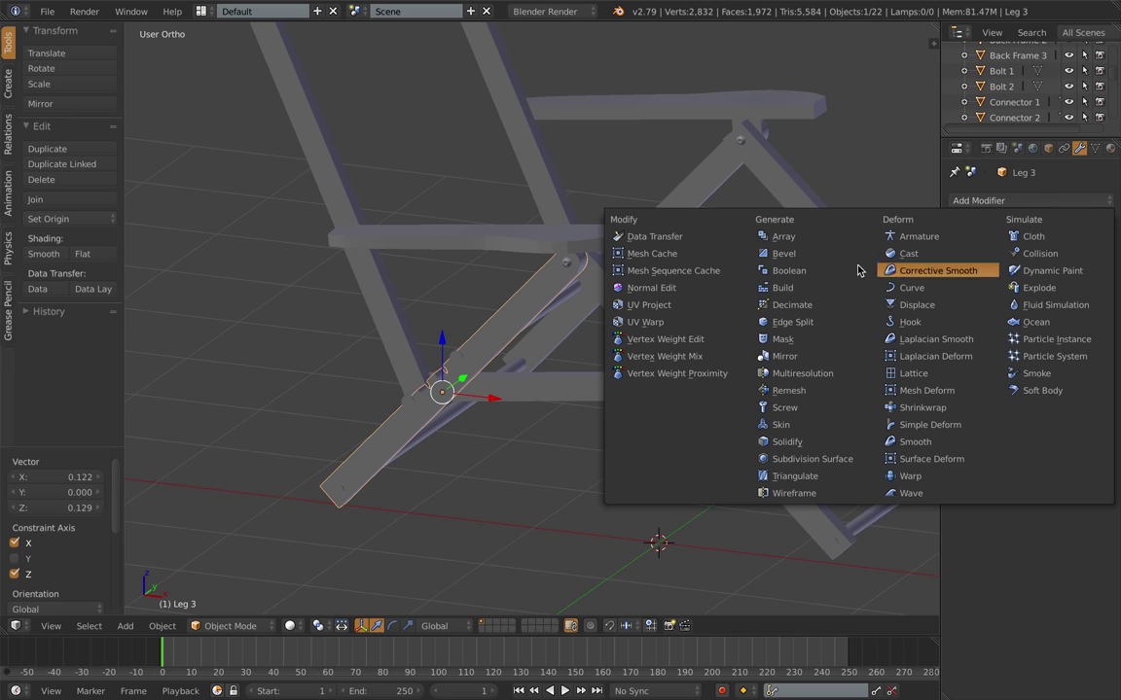
{"action": "left_click", "coordinate": [799, 268]}
{"action": "left_click", "coordinate": [996, 286]}
{"action": "left_click", "coordinate": [999, 234]}
{"action": "left_click", "coordinate": [1102, 285]}
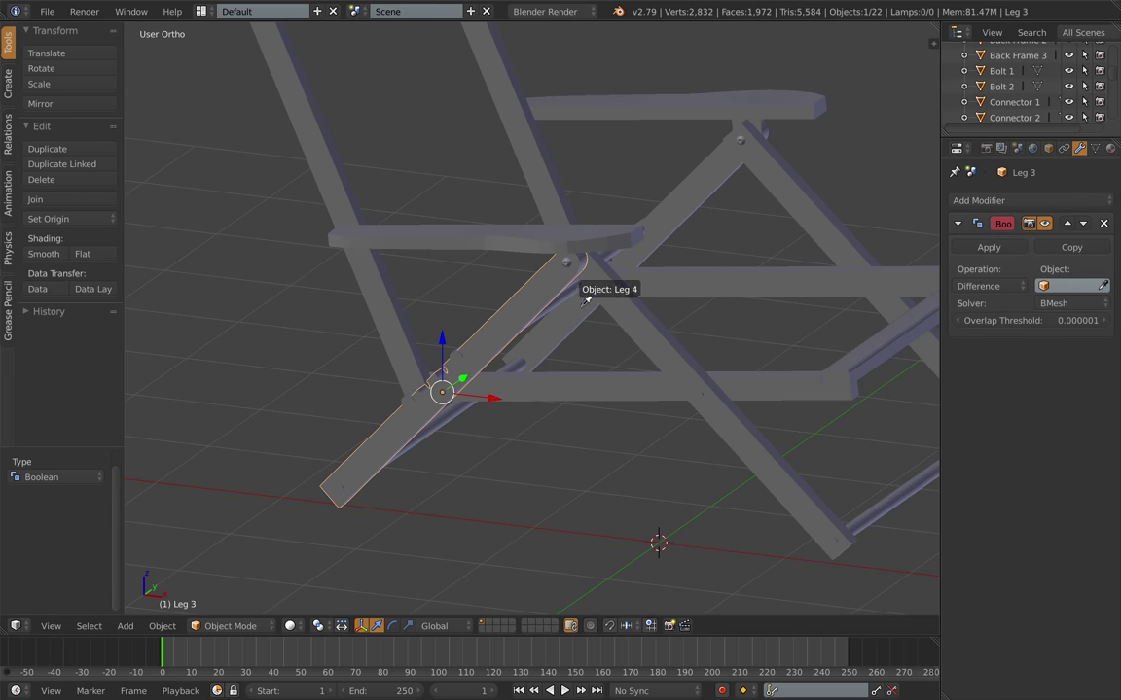
{"action": "left_click", "coordinate": [446, 344]}
{"action": "middle_click_drag", "start_coordinate": [669, 328], "coordinate": [590, 342]}
{"action": "left_click", "coordinate": [989, 247]}
Step: Cut the uppermost notch into Leg 4 with a Boolean Difference against the duplicate dowel and apply it
{"action": "middle_click_drag", "start_coordinate": [809, 364], "coordinate": [641, 344]}
{"action": "right_click", "coordinate": [738, 368]}
{"action": "left_click", "coordinate": [994, 202]}
{"action": "left_click", "coordinate": [799, 270]}
{"action": "left_click", "coordinate": [992, 286]}
{"action": "left_click", "coordinate": [998, 235]}
{"action": "left_click", "coordinate": [989, 247]}
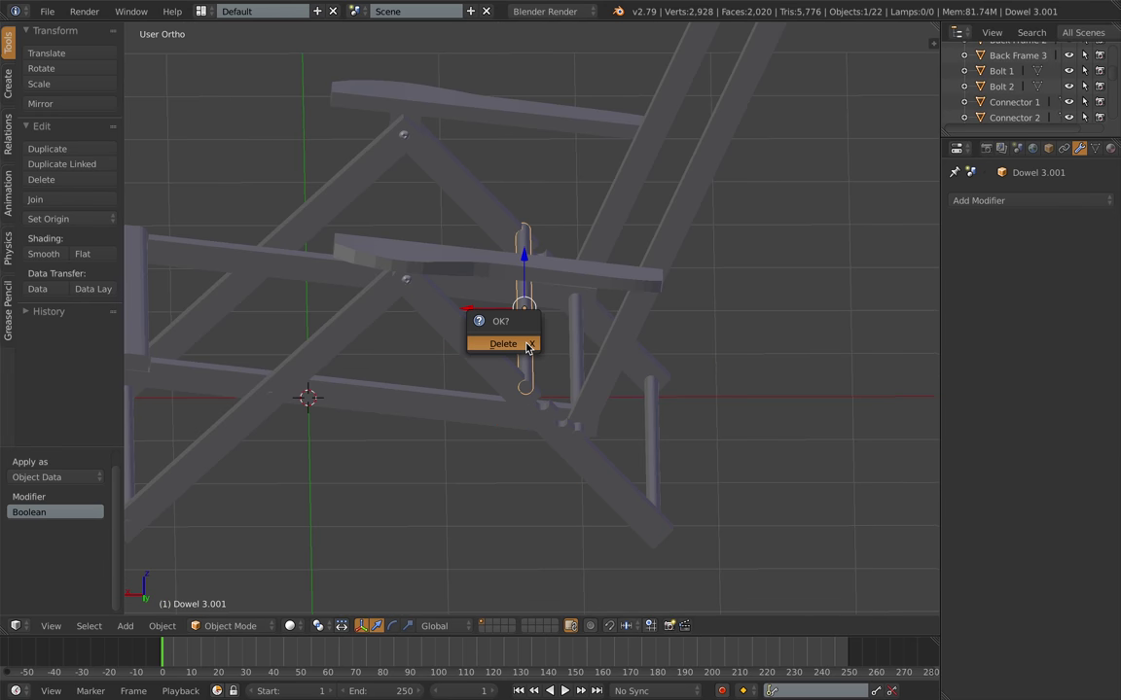
Step: Delete the duplicate dowel used as the cutter for the notches
{"action": "left_click", "coordinate": [526, 347]}
{"action": "middle_click_drag", "start_coordinate": [527, 347], "coordinate": [715, 407]}
{"action": "scroll", "coordinate": [623, 333], "scroll_direction": "up", "scroll_amount": 4}
{"action": "scroll", "coordinate": [621, 405], "scroll_direction": "down", "scroll_amount": 3}
{"action": "scroll", "coordinate": [611, 407], "scroll_direction": "up", "scroll_amount": 3}
Step: Pull Leg 3 aside to inspect its finished notches and undo the move
{"action": "right_click", "coordinate": [411, 473]}
{"action": "middle_click_drag", "start_coordinate": [577, 404], "coordinate": [530, 438]}
{"action": "mouse_move", "coordinate": [307, 518]}
{"action": "left_mouse_down"}
{"action": "mouse_move", "coordinate": [288, 530]}
{"action": "mouse_move", "coordinate": [295, 523]}
{"action": "left_mouse_up"}
{"action": "scroll", "coordinate": [410, 490], "scroll_direction": "down", "scroll_amount": 5}
{"action": "middle_click_drag", "start_coordinate": [412, 490], "coordinate": [623, 348]}
{"action": "scroll", "coordinate": [676, 346], "scroll_direction": "down", "scroll_amount": 4}
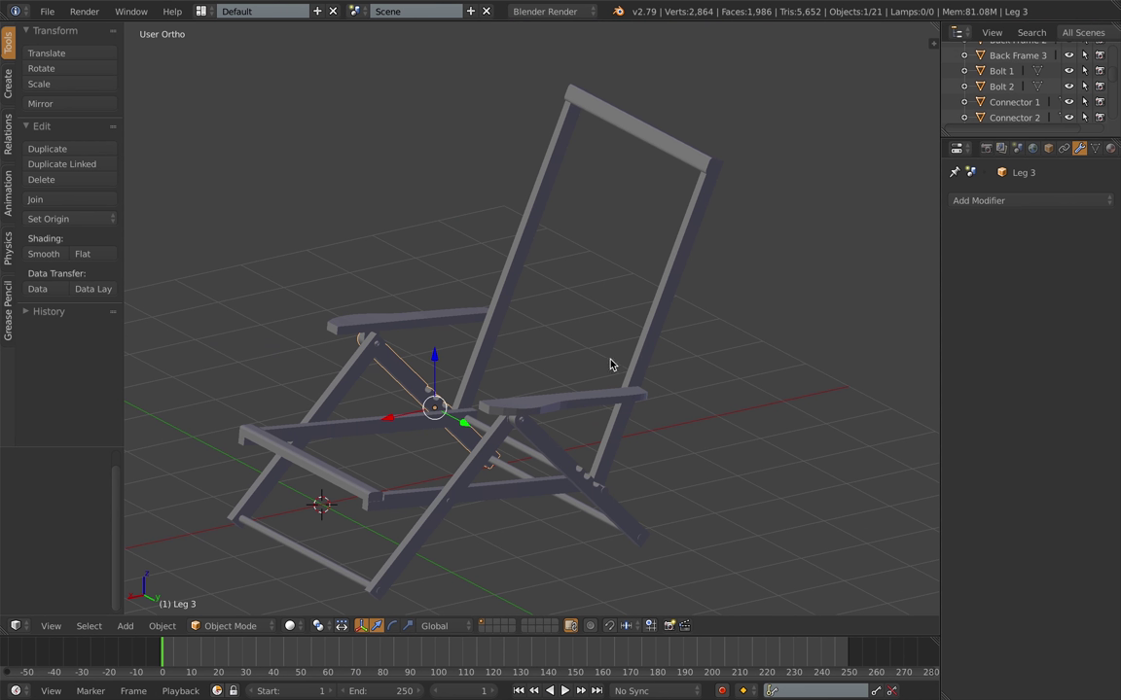
Step: Isolate the lower backrest dowel and the top rail Back Frame 3 by hiding all other chair parts
{"action": "scroll", "coordinate": [605, 375], "scroll_direction": "up", "scroll_amount": 2}
{"action": "key", "text": "a"}
{"action": "scroll", "coordinate": [589, 393], "scroll_direction": "down", "scroll_amount": 2}
{"action": "middle_click_drag", "start_coordinate": [572, 415], "coordinate": [611, 422]}
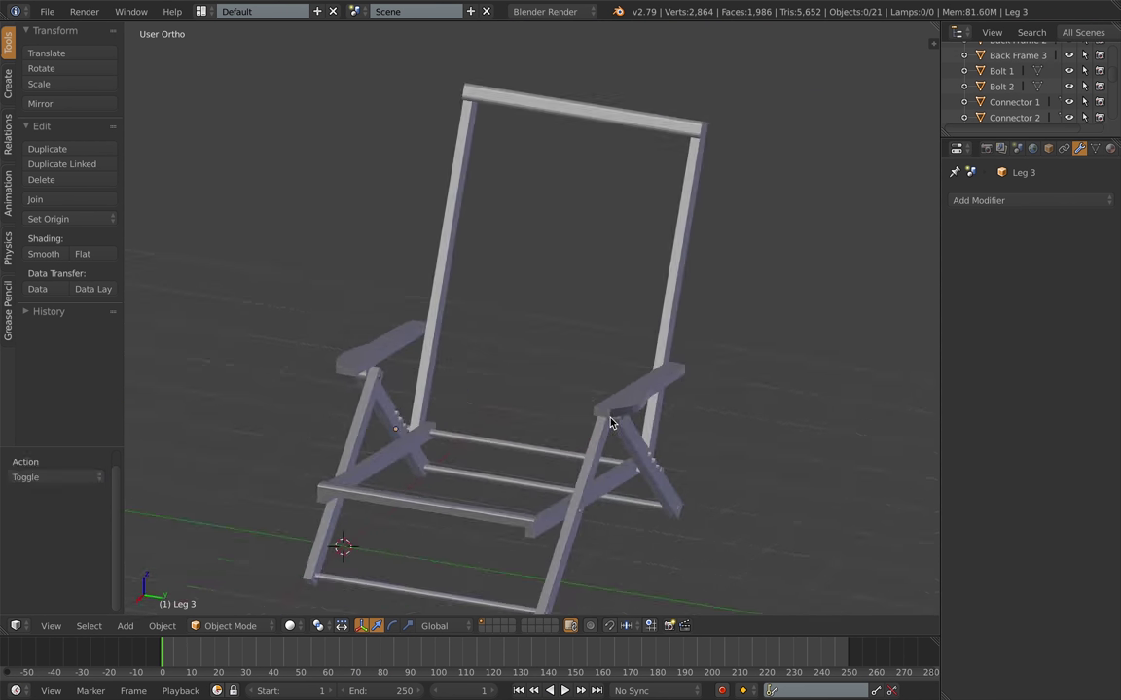
{"action": "key", "text": "a"}
{"action": "right_click", "coordinate": [531, 452], "text": "shift"}
{"action": "right_click", "coordinate": [617, 119], "text": "shift"}
{"action": "key", "text": "h"}
{"action": "middle_click_drag", "start_coordinate": [598, 262], "coordinate": [713, 283]}
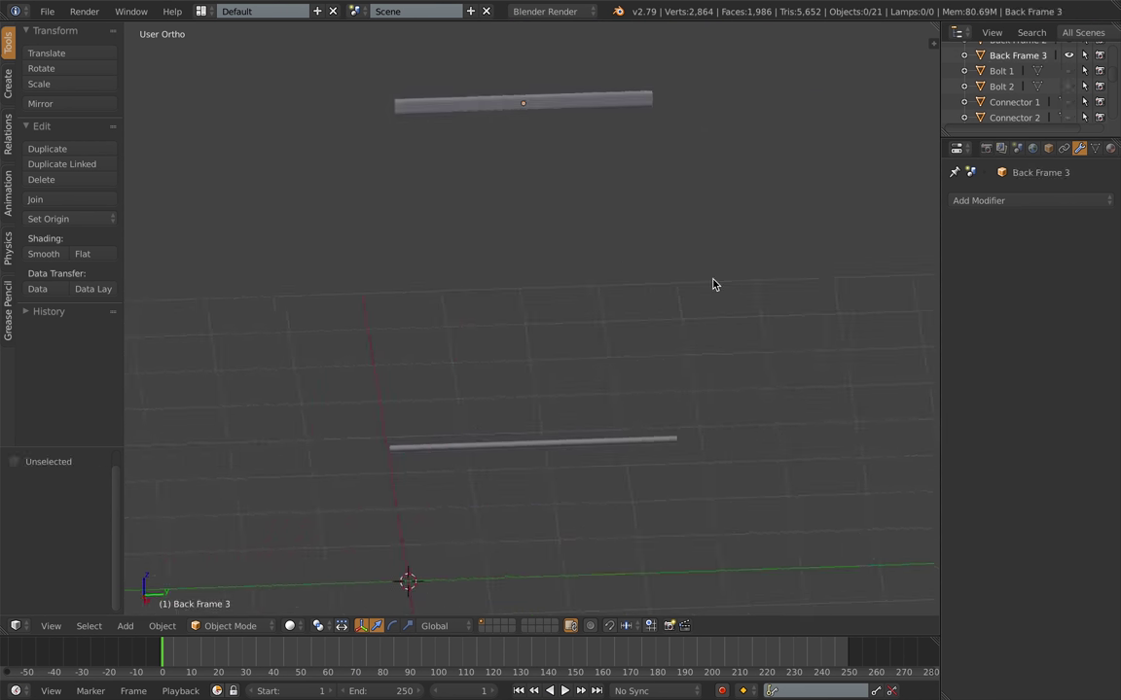
{"action": "key", "text": "shift+a"}
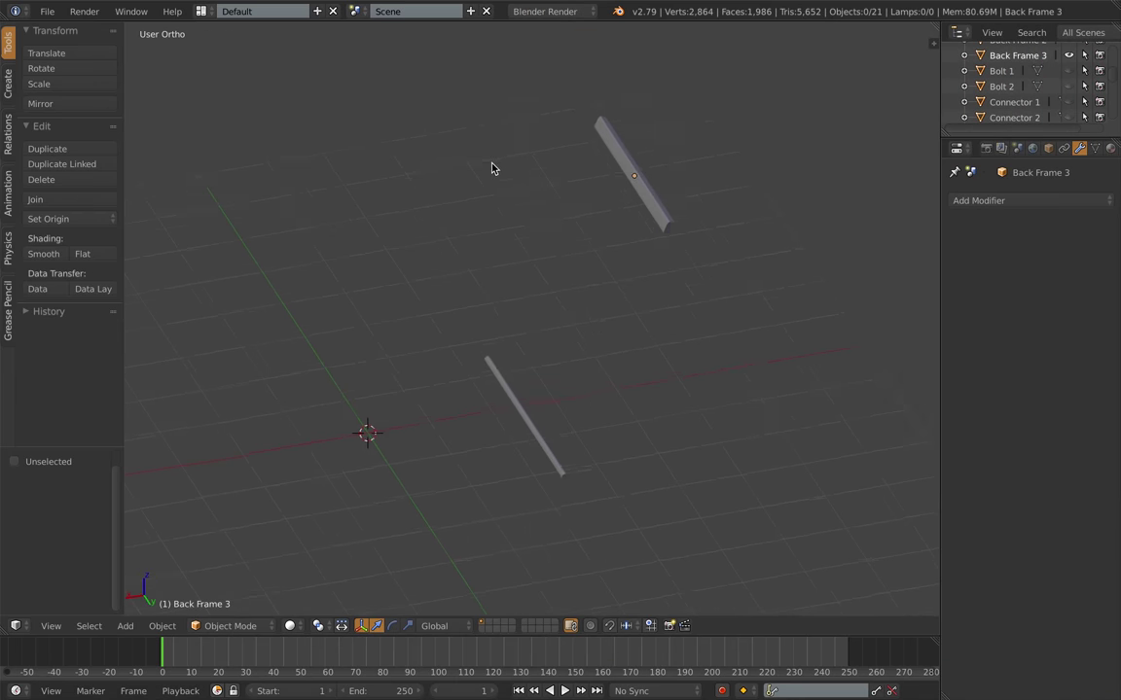
Step: Add a plane in front view and move it between the backrest dowel and top rail, raising it about 2.1 along Z
{"action": "middle_click_drag", "start_coordinate": [492, 167], "coordinate": [626, 239]}
{"action": "key", "text": "KP_1"}
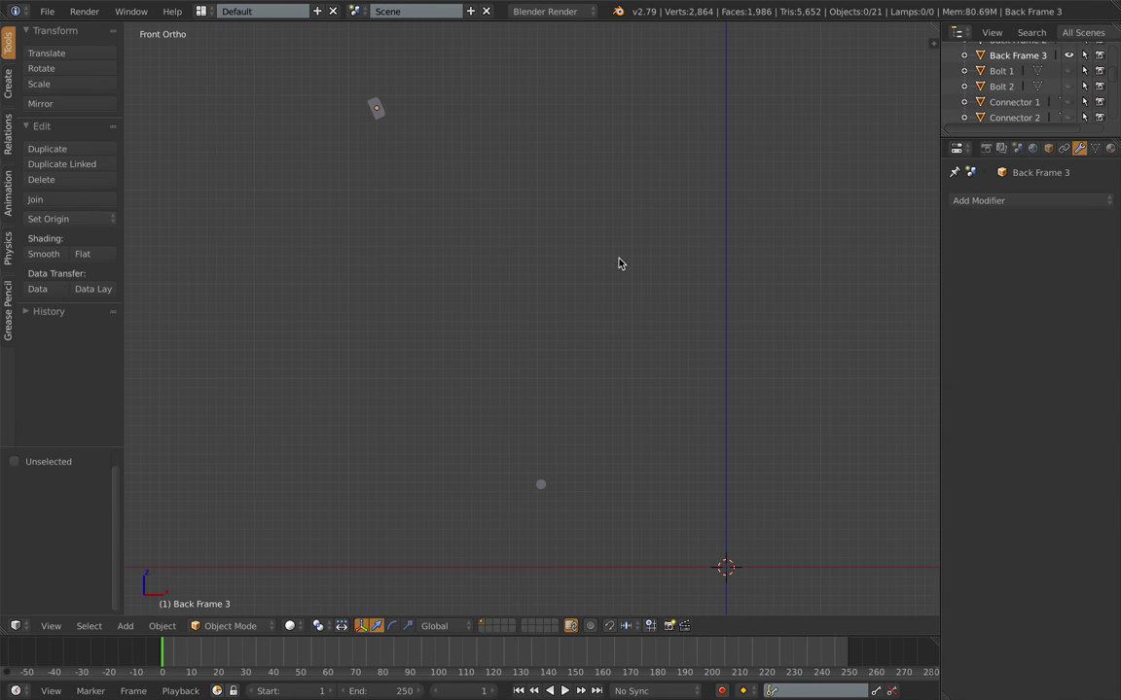
{"action": "key", "text": "shift+a"}
{"action": "mouse_move", "coordinate": [621, 264]}
{"action": "left_click", "coordinate": [667, 271]}
{"action": "left_click_drag", "start_coordinate": [784, 569], "coordinate": [585, 570]}
{"action": "key", "text": "g"}
{"action": "key", "text": "z"}
{"action": "left_click", "coordinate": [587, 370]}
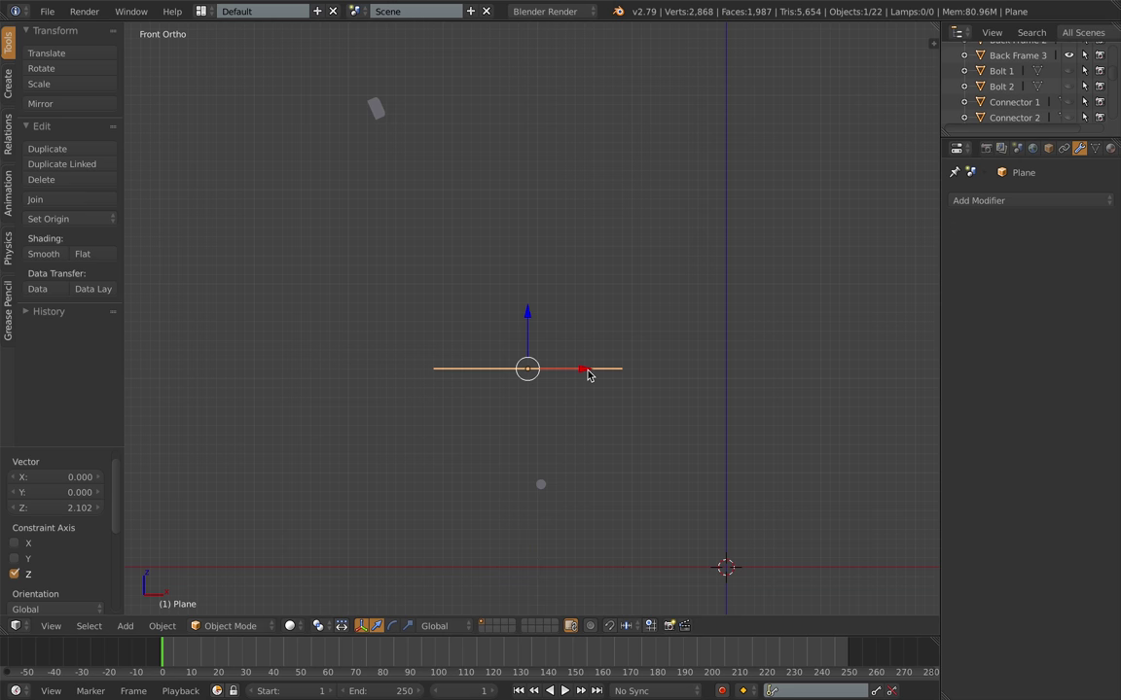
Step: Stretch the plane along X by a factor of about 2.19 and tilt it about Y to the backrest's slope
{"action": "key", "text": "s"}
{"action": "key", "text": "x"}
{"action": "left_click", "coordinate": [617, 377]}
{"action": "key", "text": "r"}
{"action": "key", "text": "y"}
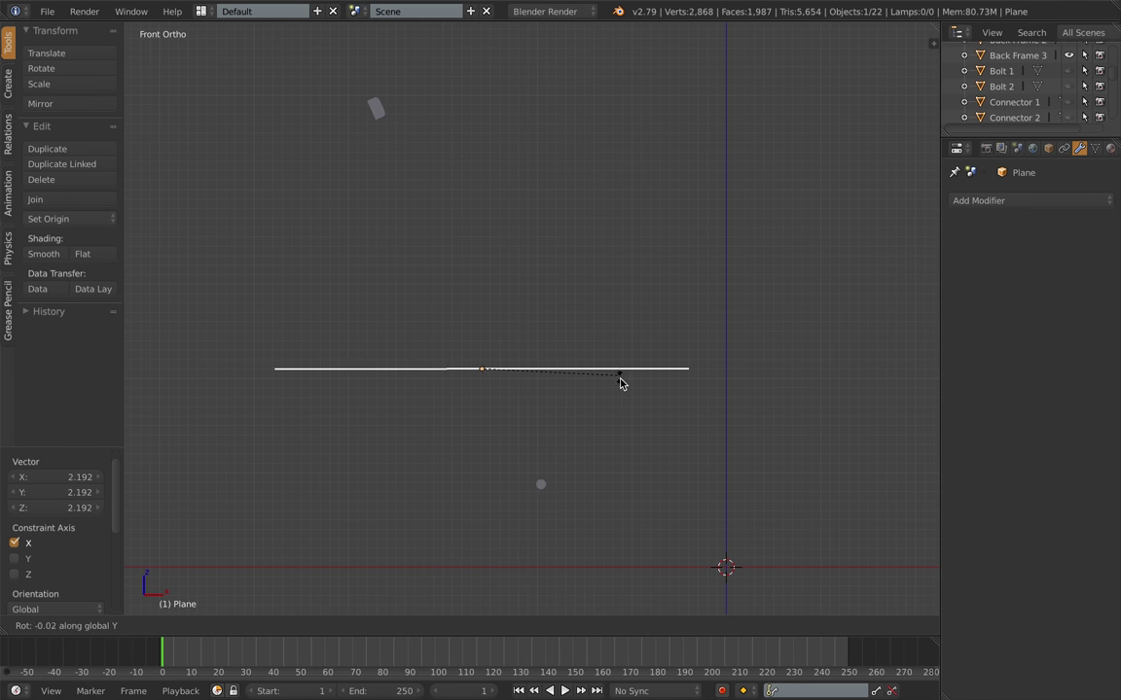
{"action": "left_click", "coordinate": [524, 464]}
Step: Shift the tilted plane along X and Z to line it up between Back Frame 3 and the lower backrest dowel
{"action": "key", "text": "g"}
{"action": "key", "text": "z"}
{"action": "left_click", "coordinate": [480, 236]}
{"action": "key", "text": "g"}
{"action": "key", "text": "x"}
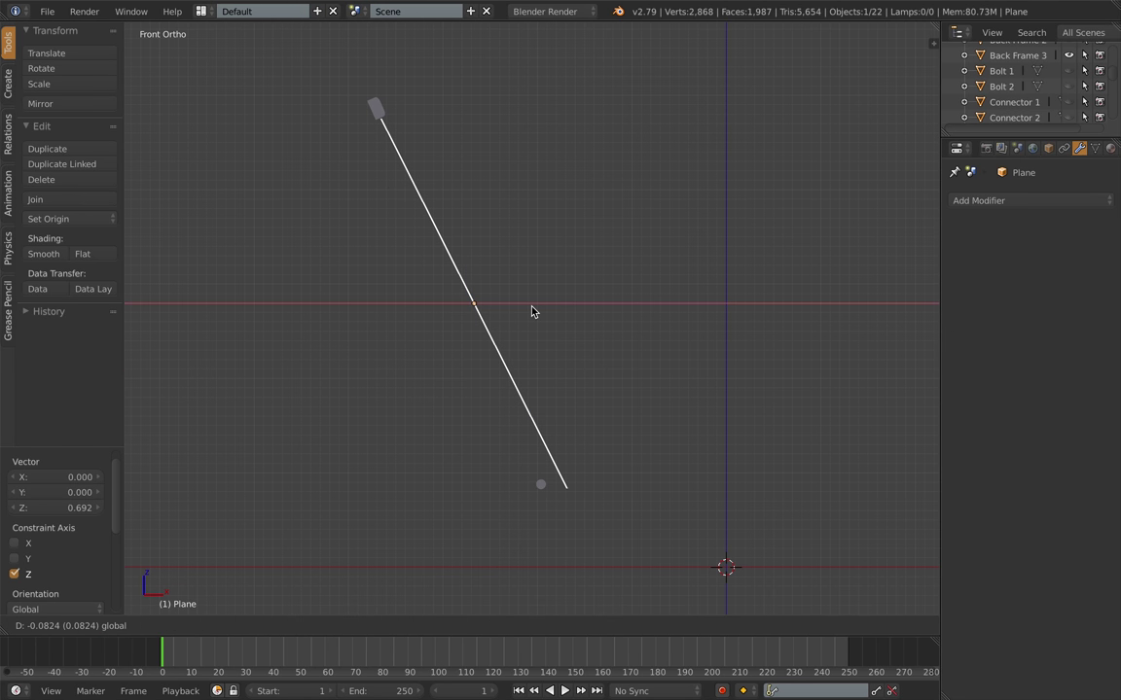
{"action": "left_click", "coordinate": [531, 311]}
{"action": "key", "text": "g"}
{"action": "key", "text": "z"}
{"action": "left_click", "coordinate": [475, 257]}
{"action": "key", "text": "g"}
{"action": "key", "text": "x"}
{"action": "left_click_drag", "start_coordinate": [530, 310], "coordinate": [536, 311]}
{"action": "left_click_drag", "start_coordinate": [484, 258], "coordinate": [485, 269]}
Step: Center the plane between the ends of the top rail along Y and widen it along Y to nearly the rail's length
{"action": "key", "text": "KP_3"}
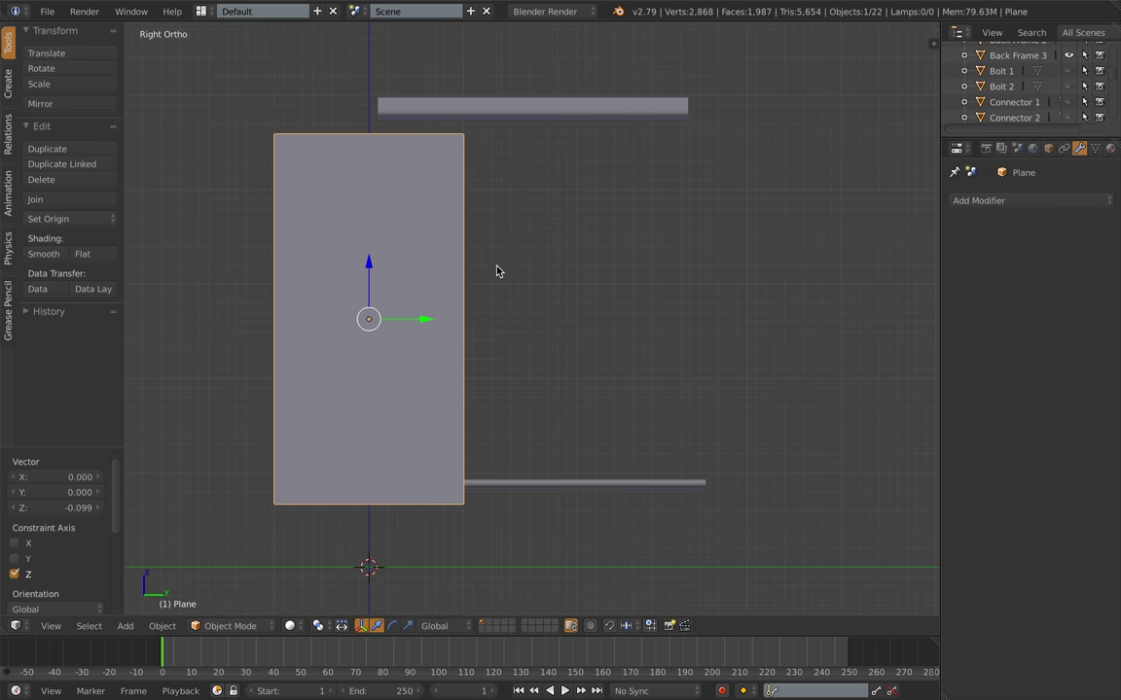
{"action": "left_click_drag", "start_coordinate": [426, 320], "coordinate": [589, 320]}
{"action": "key", "text": "s"}
{"action": "key", "text": "y"}
{"action": "left_click", "coordinate": [610, 327]}
{"action": "key", "text": "s"}
{"action": "key", "text": "y"}
{"action": "left_click", "coordinate": [610, 330]}
{"action": "middle_click_drag", "start_coordinate": [657, 325], "coordinate": [531, 513]}
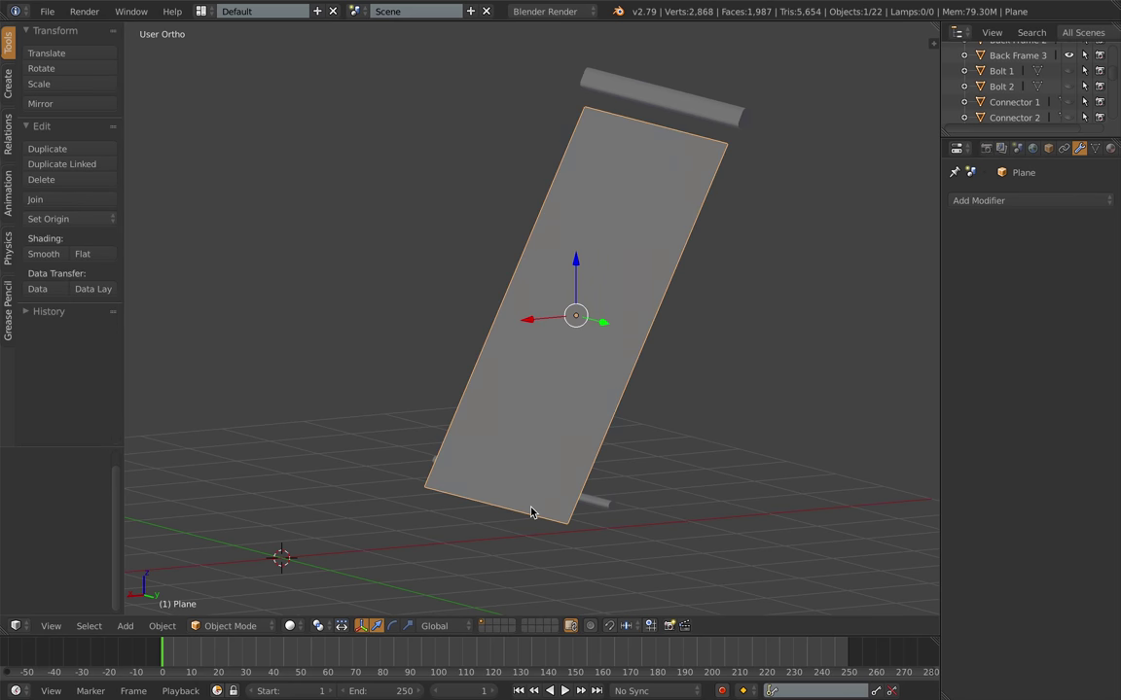
Step: Move the plane's lower edge up and inward in the XZ plane so it ends close to the backrest dowel
{"action": "key", "text": "Tab"}
{"action": "key", "text": "a"}
{"action": "right_click", "coordinate": [503, 512]}
{"action": "key", "text": "KP_3"}
{"action": "key", "text": "KP_1"}
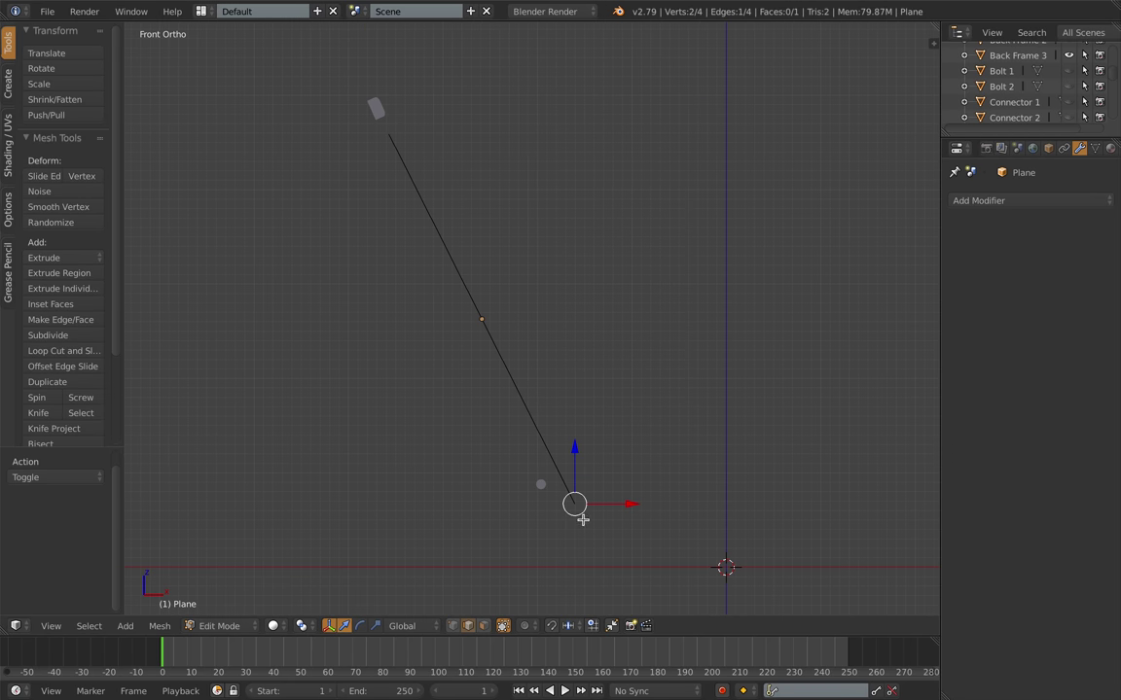
{"action": "key", "text": "g"}
{"action": "key", "text": "shift+y"}
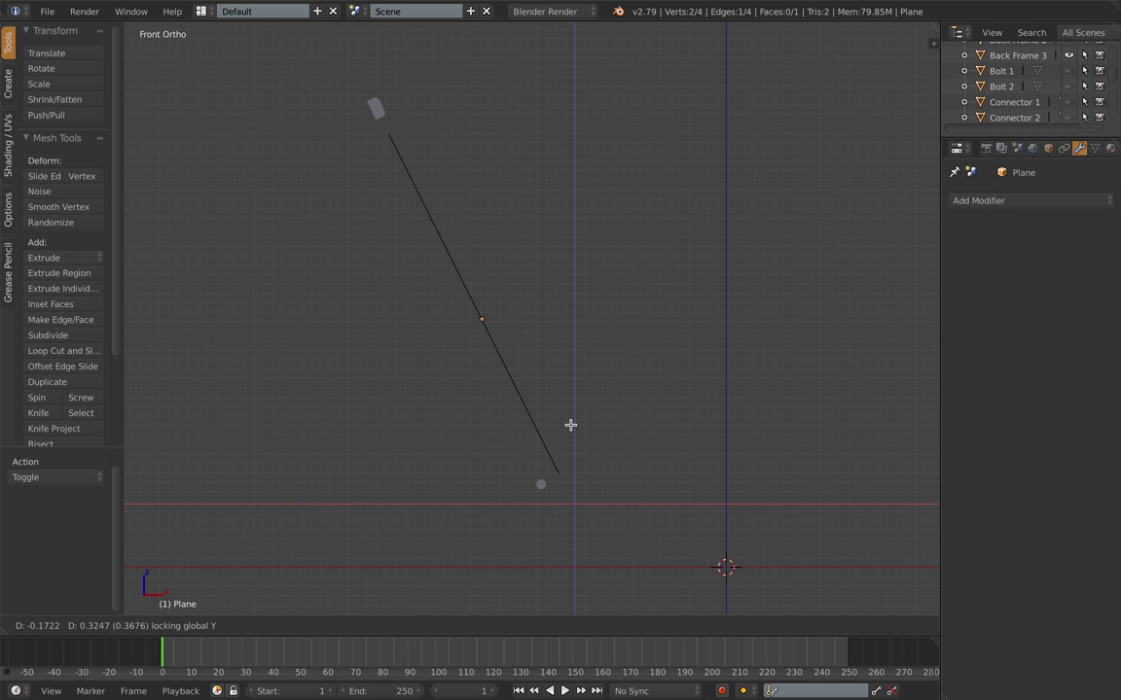
{"action": "left_click", "coordinate": [567, 418]}
{"action": "key", "text": "Tab"}
{"action": "middle_click_drag", "start_coordinate": [587, 446], "coordinate": [493, 451]}
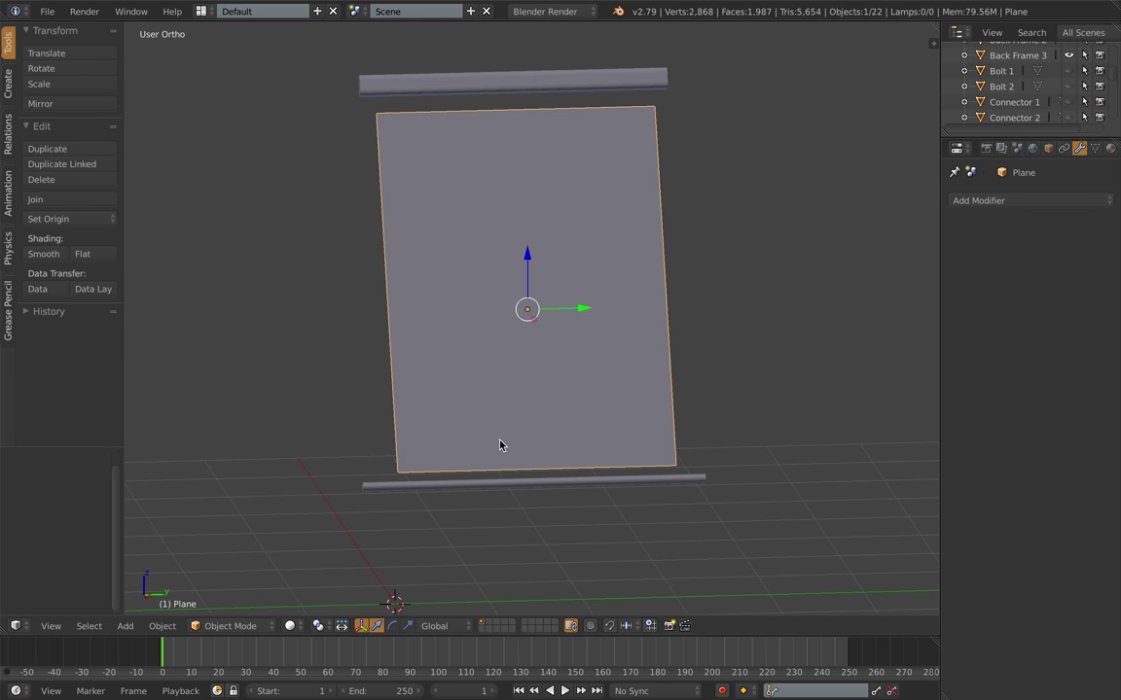
Step: Unhide all the chair parts around the backrest plane
{"action": "key", "text": "Tab"}
{"action": "key", "text": "a"}
{"action": "right_click", "coordinate": [496, 473]}
{"action": "middle_click_drag", "start_coordinate": [509, 483], "coordinate": [542, 438]}
{"action": "key", "text": "KP_1"}
{"action": "key", "text": "Tab"}
{"action": "key", "text": "alt+h"}
Step: Scale the backrest plane along Y to fit between the two side rails of the back frame
{"action": "right_click", "coordinate": [545, 415]}
{"action": "key", "text": "s"}
{"action": "key", "text": "y"}
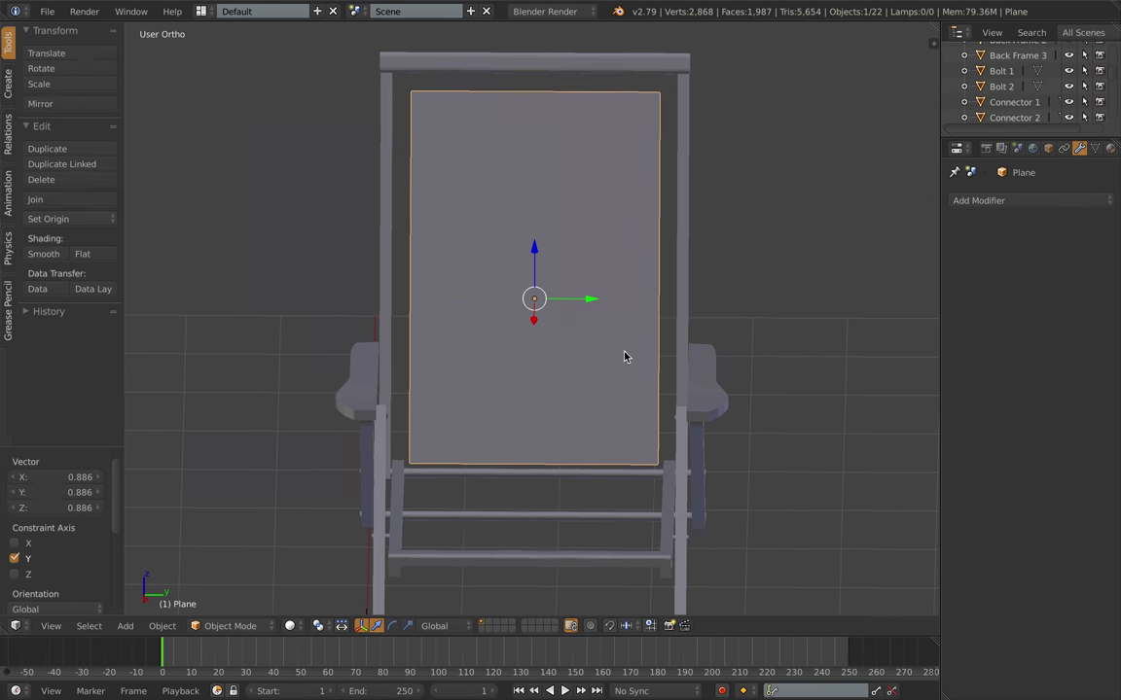
{"action": "key", "text": "s"}
{"action": "key", "text": "y"}
{"action": "left_click", "coordinate": [643, 368]}
{"action": "middle_click_drag", "start_coordinate": [643, 363], "coordinate": [628, 358]}
Step: Narrow the plane's lower edge along Y by a factor of about 0.943 and lower it slightly toward the dowel
{"action": "key", "text": "Tab"}
{"action": "right_click", "coordinate": [572, 470]}
{"action": "key", "text": "s"}
{"action": "key", "text": "y"}
{"action": "left_click", "coordinate": [650, 468]}
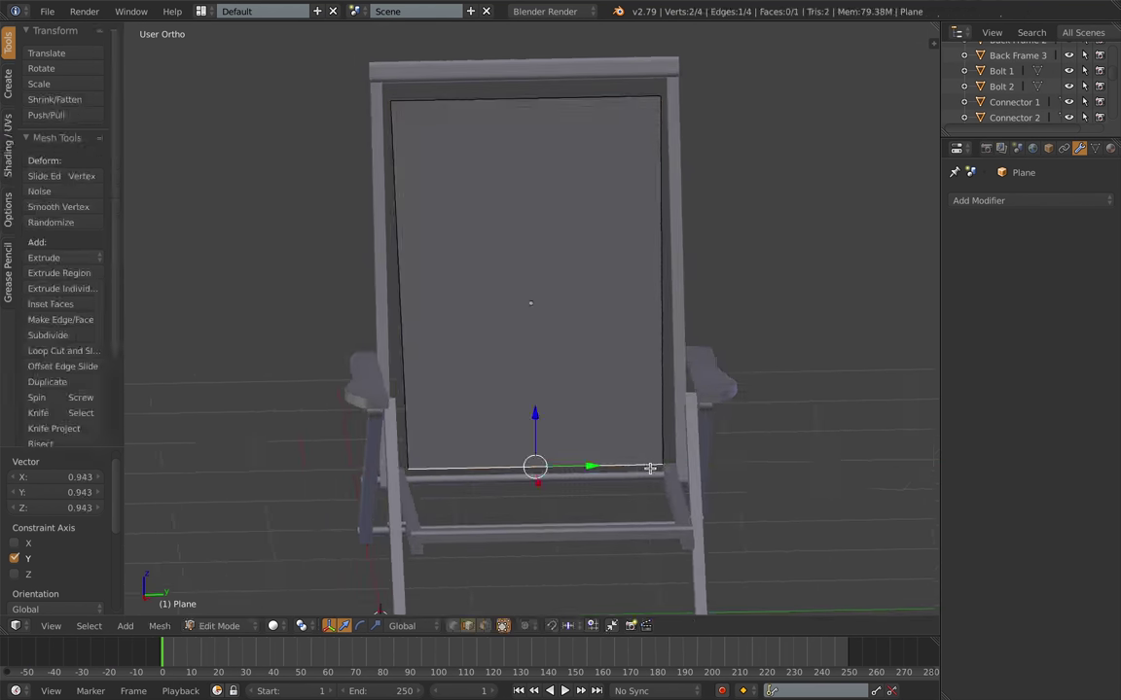
{"action": "middle_click_drag", "start_coordinate": [652, 468], "coordinate": [659, 492]}
{"action": "scroll", "coordinate": [658, 492], "scroll_direction": "up", "scroll_amount": 1}
{"action": "left_click_drag", "start_coordinate": [538, 460], "coordinate": [539, 476]}
{"action": "middle_click_drag", "start_coordinate": [590, 484], "coordinate": [454, 493]}
{"action": "left_click_drag", "start_coordinate": [453, 493], "coordinate": [448, 493]}
Step: Extrude the plane's lower edge about 2.13 along X to start the seat panel
{"action": "middle_click_drag", "start_coordinate": [448, 493], "coordinate": [575, 508]}
{"action": "key", "text": "e"}
{"action": "key", "text": "x"}
{"action": "left_click", "coordinate": [557, 595]}
Step: Move the seat panel's front edge forward along X and up along Z to meet the seat's front rail
{"action": "key", "text": "KP_1"}
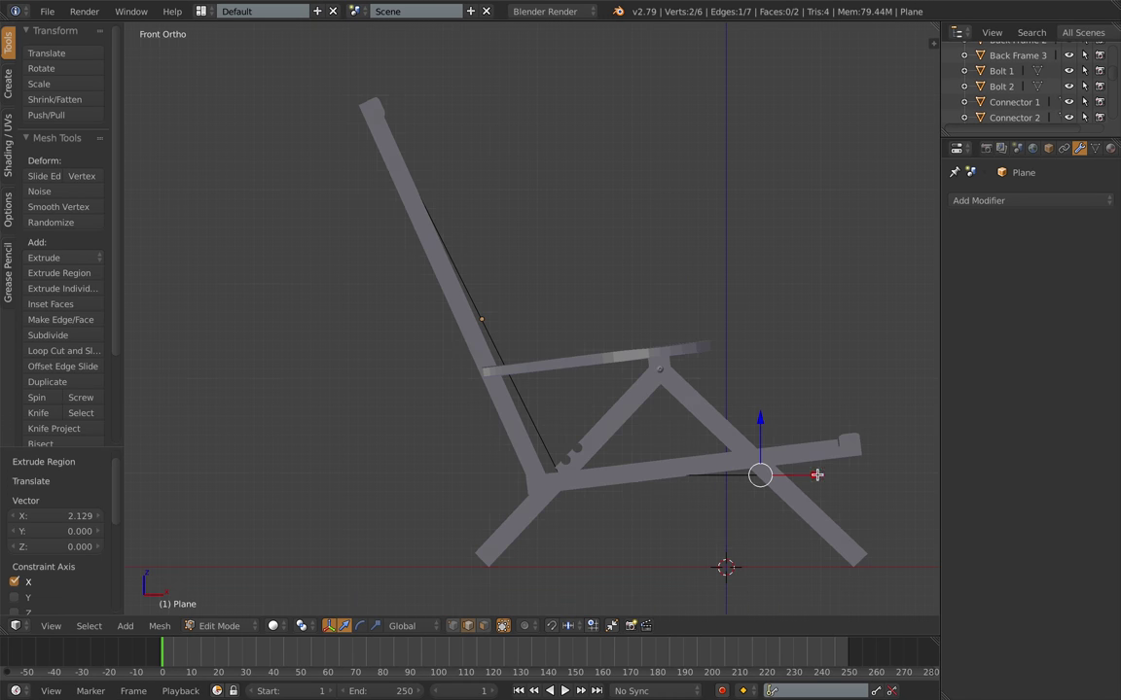
{"action": "left_click_drag", "start_coordinate": [817, 475], "coordinate": [890, 474]}
{"action": "left_click_drag", "start_coordinate": [837, 420], "coordinate": [837, 409]}
{"action": "middle_click_drag", "start_coordinate": [837, 410], "coordinate": [546, 514]}
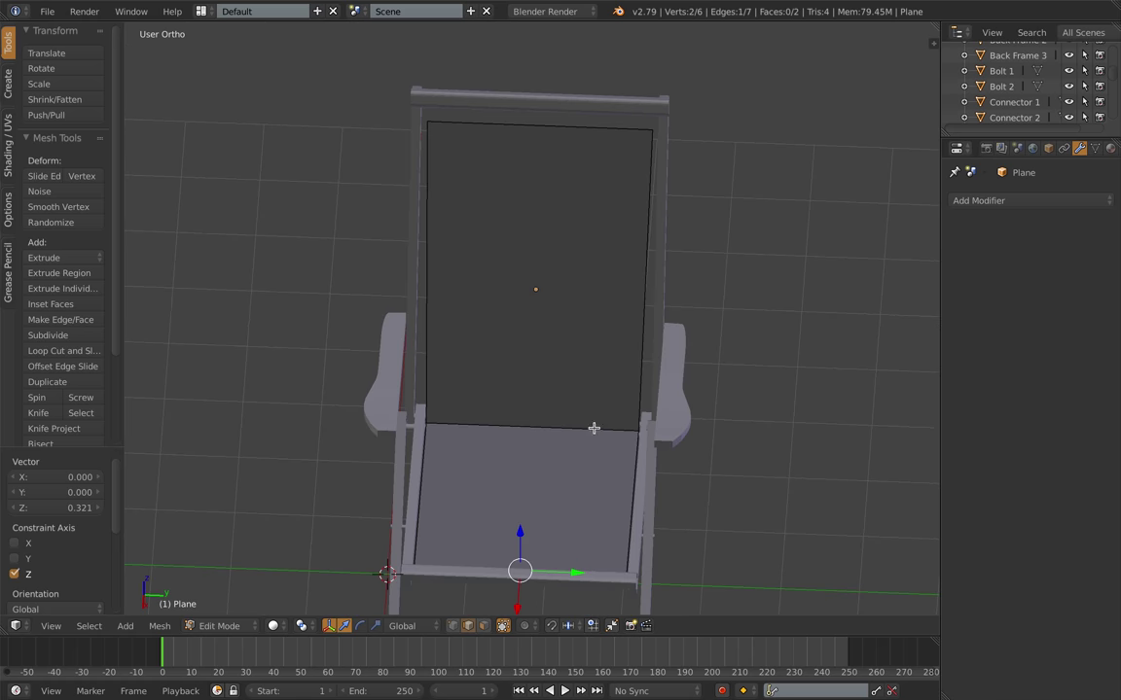
{"action": "middle_click_drag", "start_coordinate": [593, 428], "coordinate": [557, 491]}
{"action": "left_click_drag", "start_coordinate": [517, 552], "coordinate": [517, 543]}
Step: Move the backrest panel's top edge along Z and X to bring it up against the top rail
{"action": "key", "text": "KP_1"}
{"action": "key", "text": "KP_3"}
{"action": "right_click", "coordinate": [500, 165]}
{"action": "middle_click_drag", "start_coordinate": [532, 116], "coordinate": [554, 134]}
{"action": "left_click_drag", "start_coordinate": [345, 102], "coordinate": [344, 98]}
{"action": "left_click_drag", "start_coordinate": [398, 157], "coordinate": [394, 160]}
{"action": "key", "text": "KP_3"}
{"action": "middle_click_drag", "start_coordinate": [403, 162], "coordinate": [420, 207]}
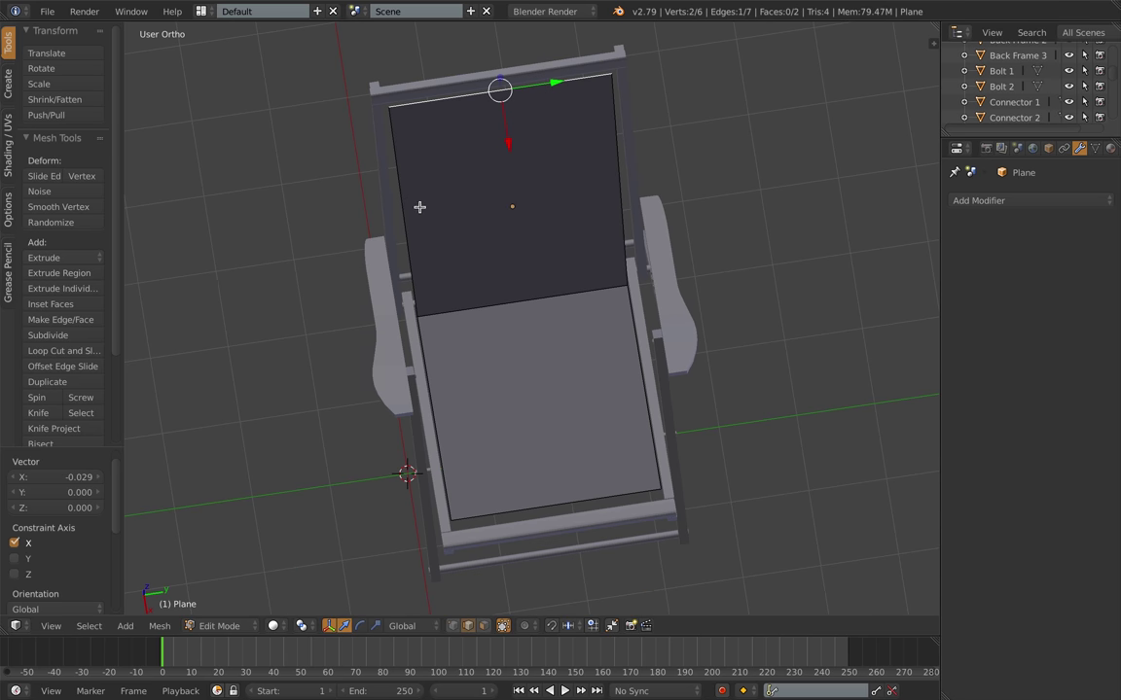
Step: Isolate the fabric plane by hiding every other chair part, and edit it in face select mode
{"action": "key", "text": "Tab"}
{"action": "key", "text": "a"}
{"action": "right_click", "coordinate": [457, 239], "text": "shift"}
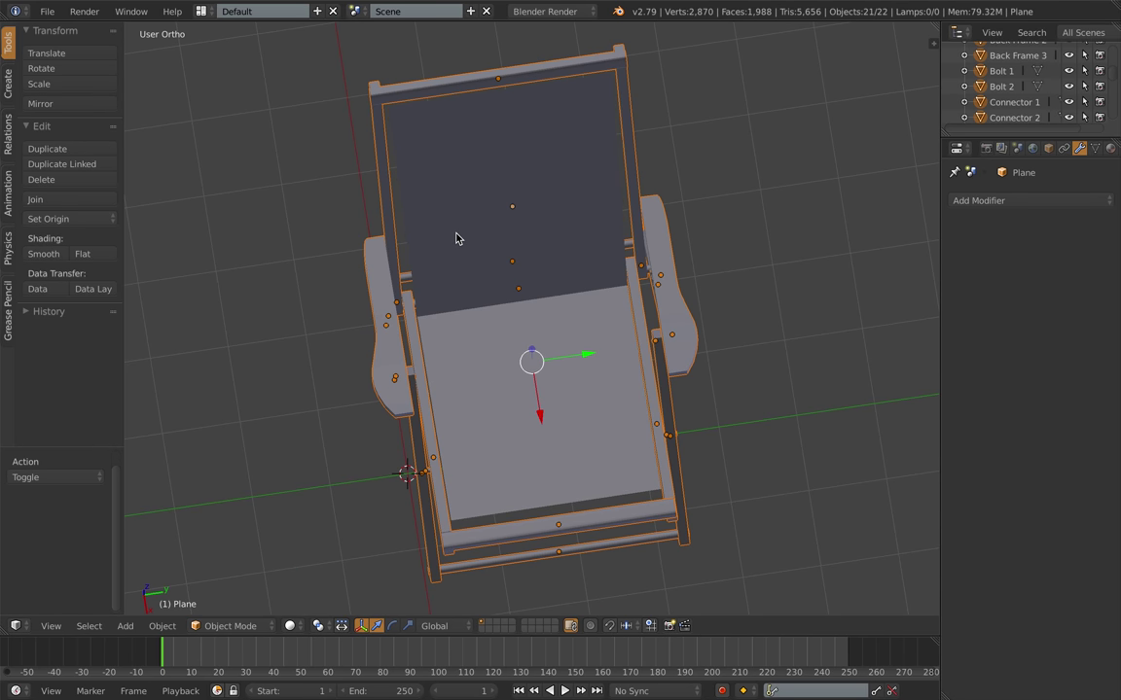
{"action": "key", "text": "h"}
{"action": "right_click", "coordinate": [520, 306]}
{"action": "middle_click_drag", "start_coordinate": [521, 308], "coordinate": [384, 238]}
{"action": "key", "text": "Tab"}
{"action": "key", "text": "ctrl+Tab"}
{"action": "left_click", "coordinate": [488, 365]}
Step: Try subdividing the seat face separately from the backrest face and undo the subdivisions
{"action": "right_click", "coordinate": [490, 379]}
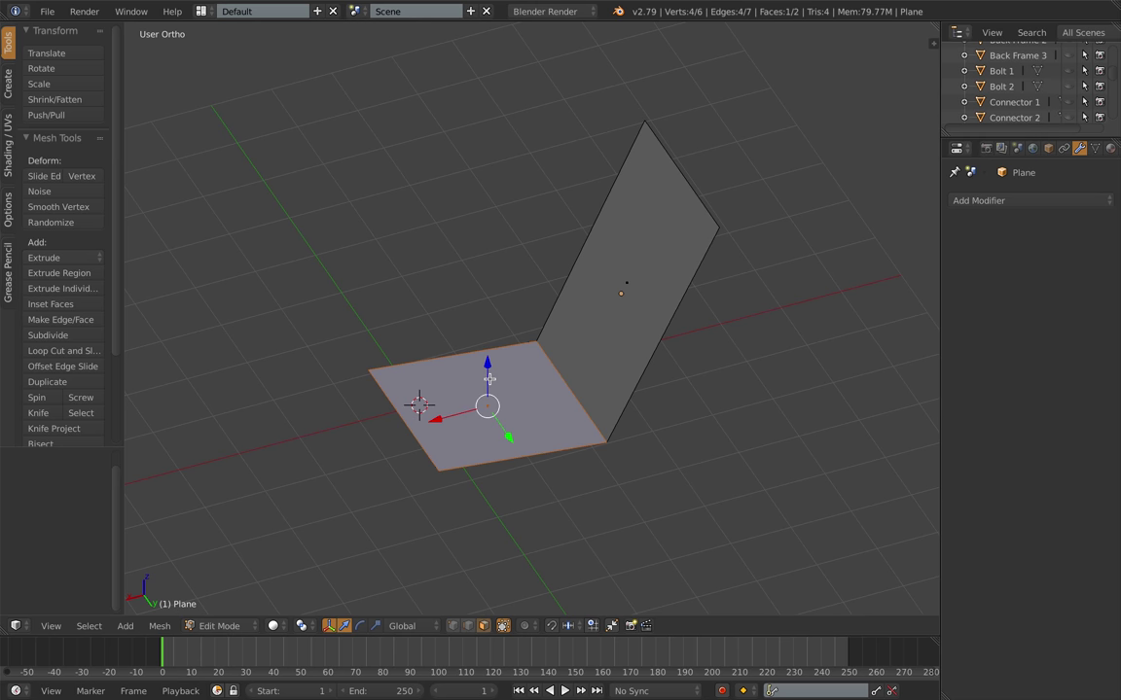
{"action": "left_click", "coordinate": [73, 333]}
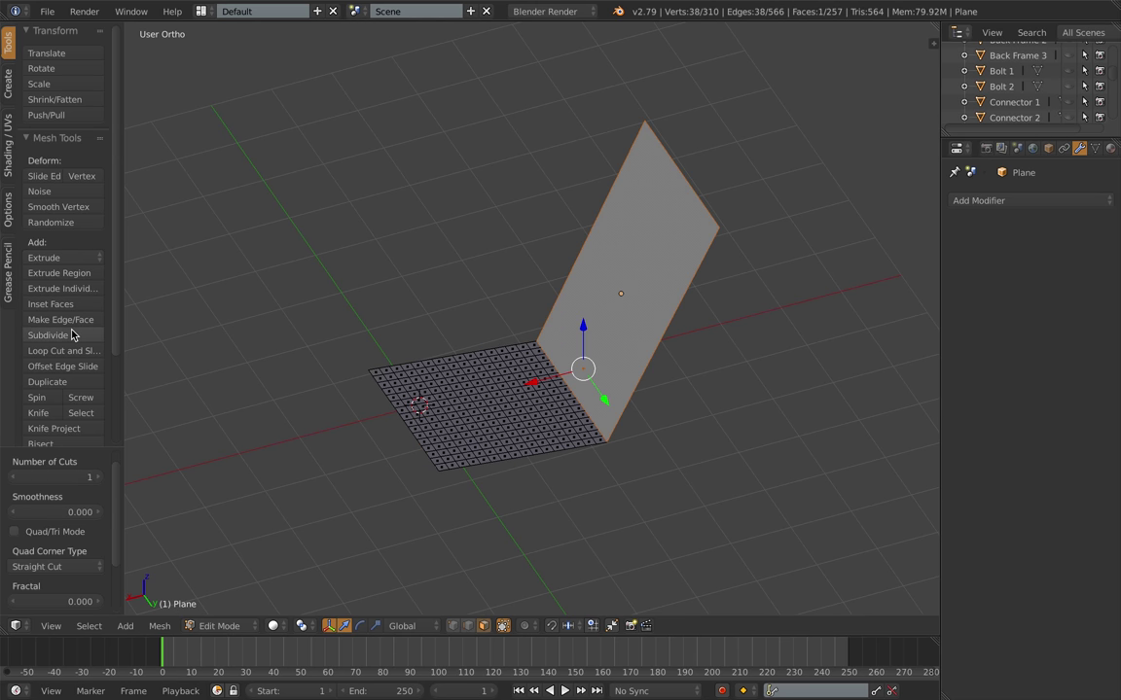
{"action": "key", "text": "ctrl+z"}
{"action": "key", "text": "ctrl+z"}
{"action": "key", "text": "ctrl+z"}
{"action": "key", "text": "ctrl+z"}
{"action": "key", "text": "ctrl+z"}
{"action": "key", "text": "ctrl+z"}
Step: Select the backrest and seat faces together and subdivide them repeatedly into a dense grid of 2,048 faces
{"action": "right_click", "coordinate": [584, 313]}
{"action": "right_click", "coordinate": [510, 385], "text": "shift"}
{"action": "left_click", "coordinate": [60, 333]}
{"action": "left_click", "coordinate": [60, 334]}
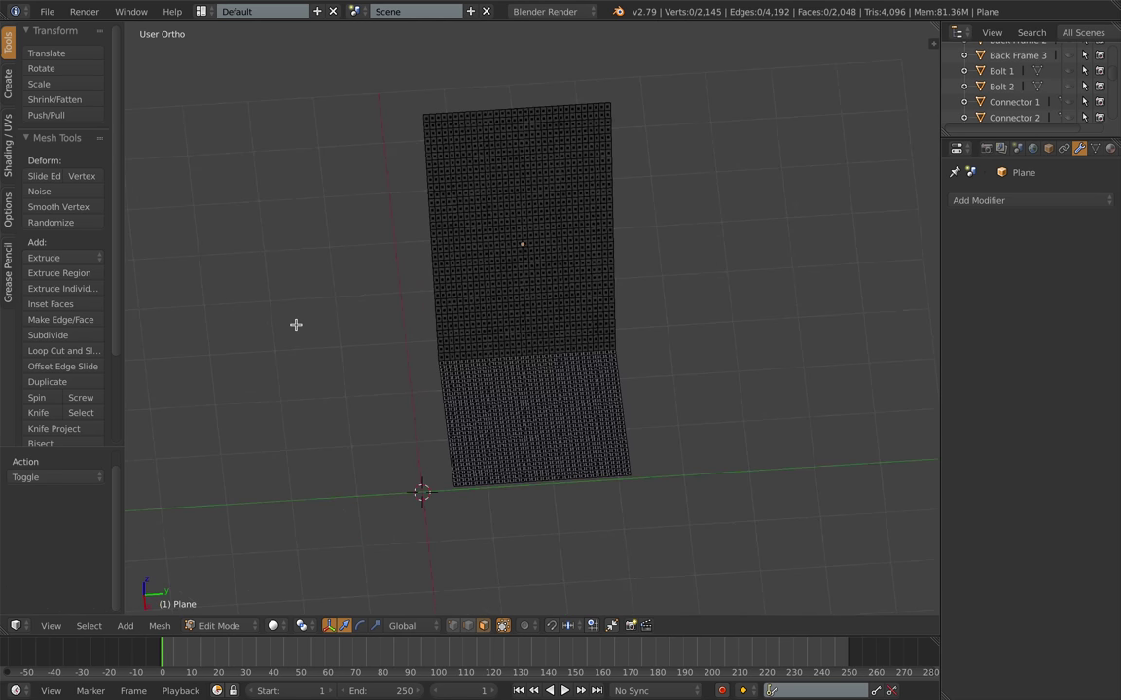
Step: Save the scene as a new file named Camping Chair 5.blend
{"action": "left_click", "coordinate": [47, 11]}
{"action": "left_click", "coordinate": [58, 145]}
{"action": "left_click", "coordinate": [1015, 70]}
{"action": "left_click", "coordinate": [1033, 55]}
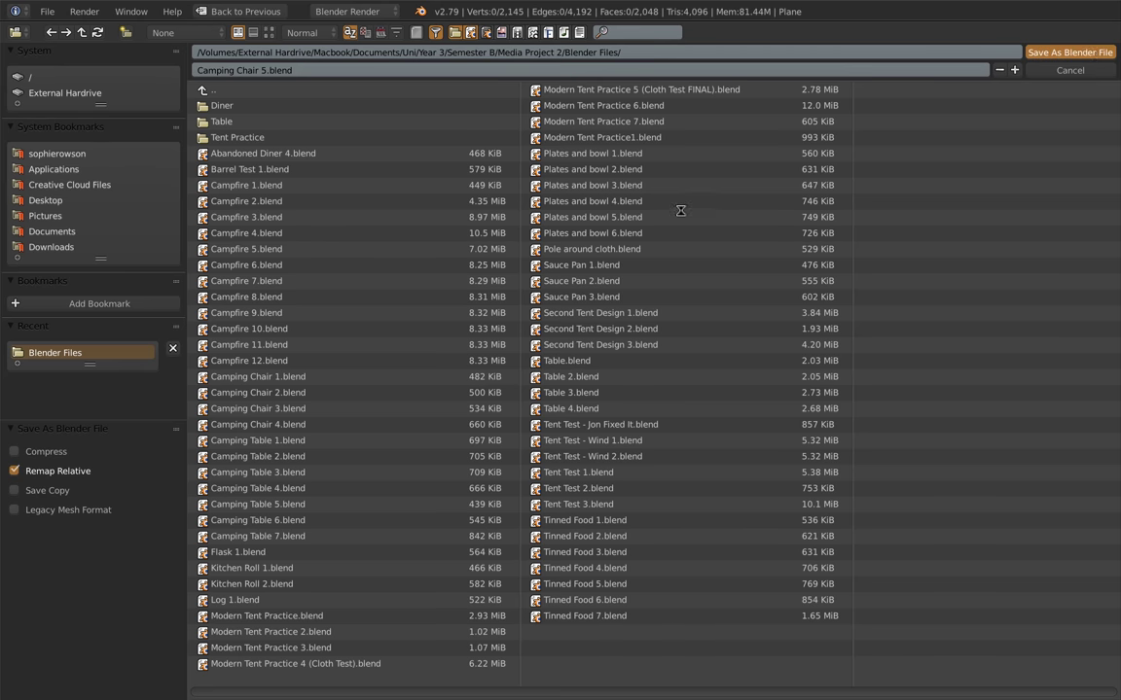
Step: Add a Solidify modifier to the fabric plane, set its thickness to 0.02, and try to apply it
{"action": "key", "text": "a"}
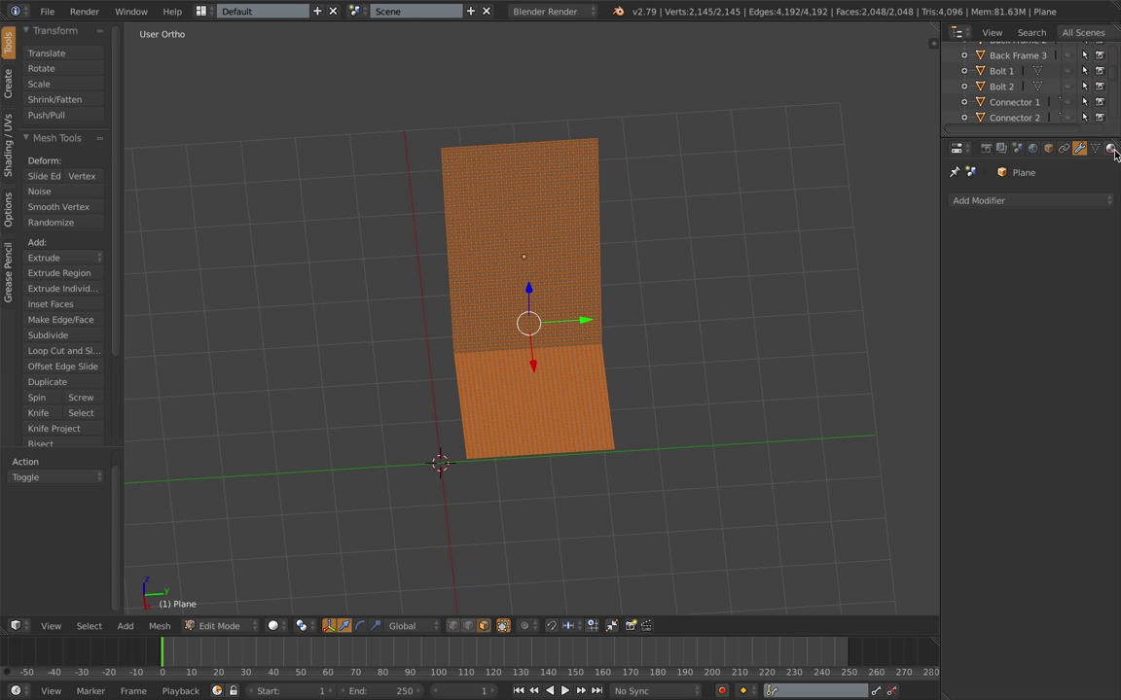
{"action": "left_click", "coordinate": [1060, 200]}
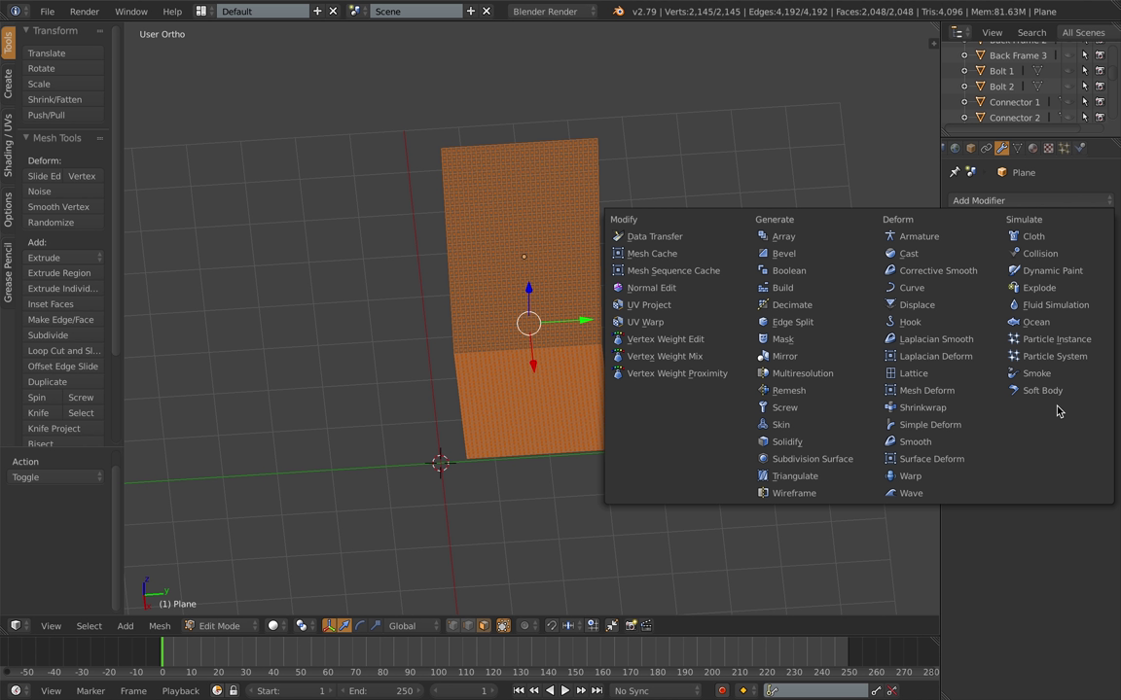
{"action": "left_click", "coordinate": [790, 442]}
{"action": "middle_click_drag", "start_coordinate": [420, 409], "coordinate": [559, 380]}
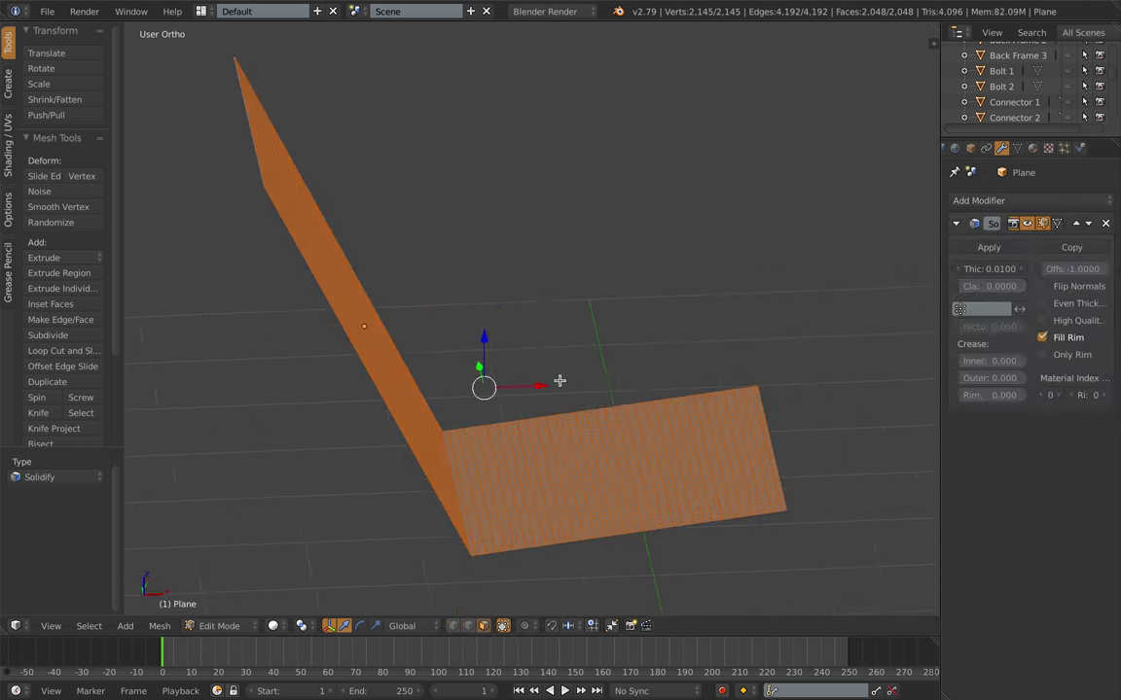
{"action": "left_click_drag", "start_coordinate": [1012, 269], "coordinate": [1022, 269]}
{"action": "double_click", "coordinate": [989, 271]}
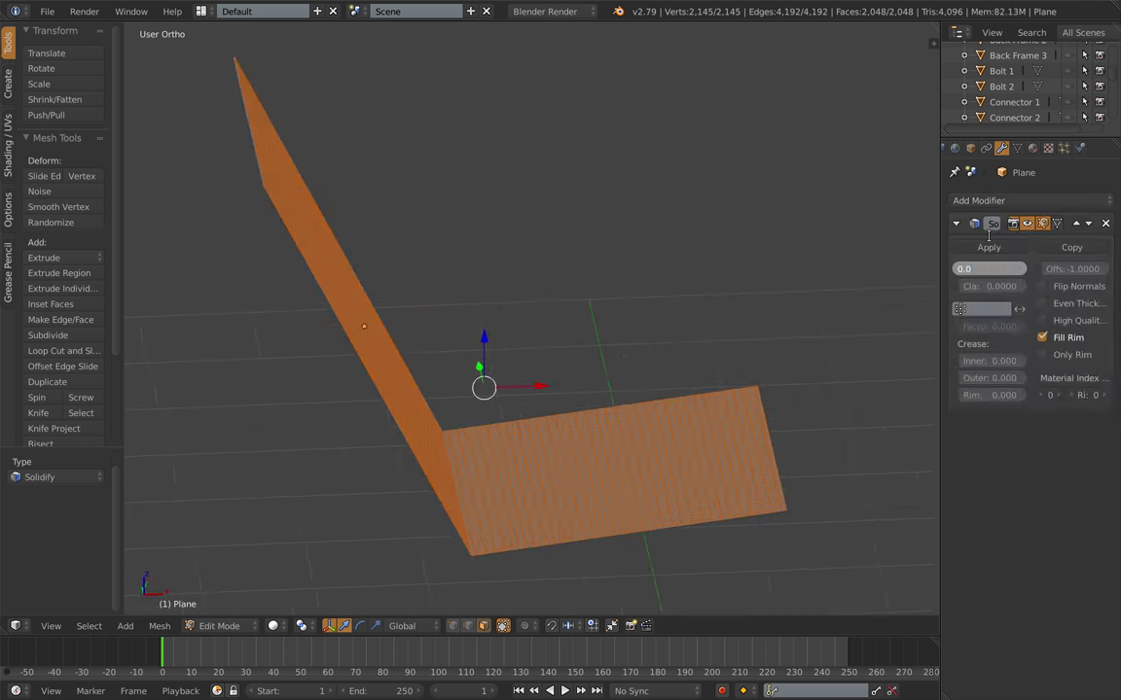
{"action": "type", "text": "2"}
{"action": "key", "text": "Return"}
{"action": "left_click", "coordinate": [988, 251]}
Step: Enable Cloth and Collision physics on the fabric plane
{"action": "key", "text": "a"}
{"action": "middle_click_drag", "start_coordinate": [720, 257], "coordinate": [587, 449]}
{"action": "left_click", "coordinate": [1079, 149]}
{"action": "left_click", "coordinate": [993, 255]}
{"action": "left_click", "coordinate": [991, 238]}
Step: Select the row of vertices along the backrest's top edge in vertex select mode
{"action": "key", "text": "KP_1"}
{"action": "left_click", "coordinate": [469, 627]}
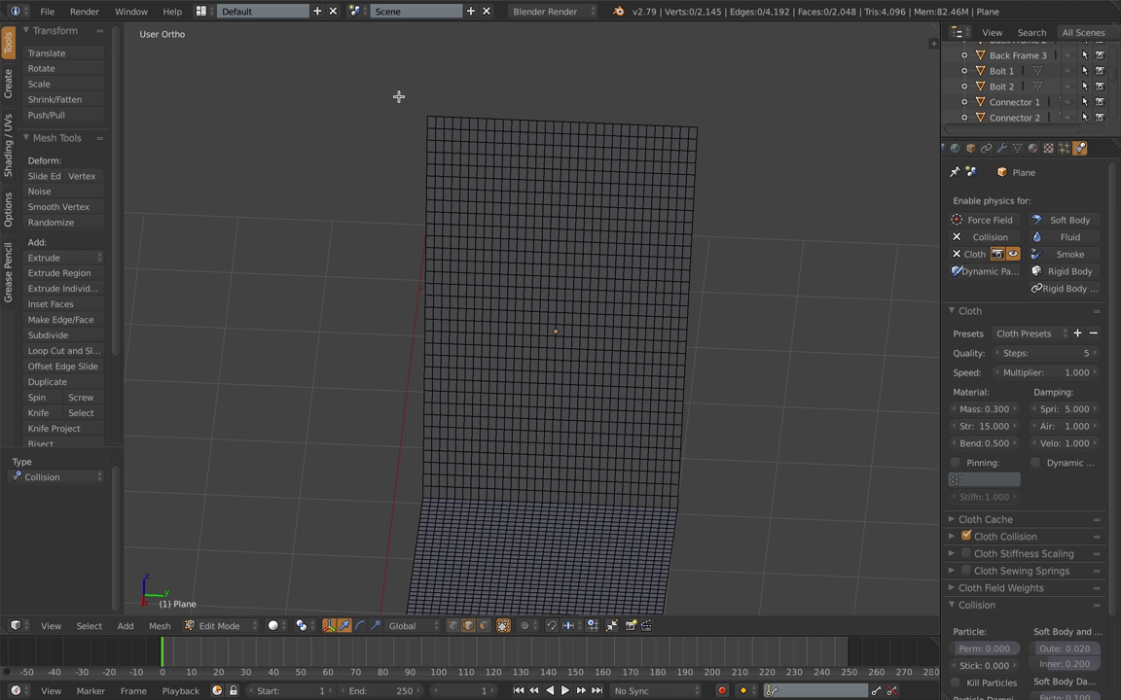
{"action": "right_click", "coordinate": [428, 124]}
{"action": "key", "text": "KP_3"}
{"action": "middle_click_drag", "start_coordinate": [421, 157], "coordinate": [420, 198]}
{"action": "key", "text": "a"}
{"action": "left_click", "coordinate": [454, 627]}
{"action": "key", "text": "b"}
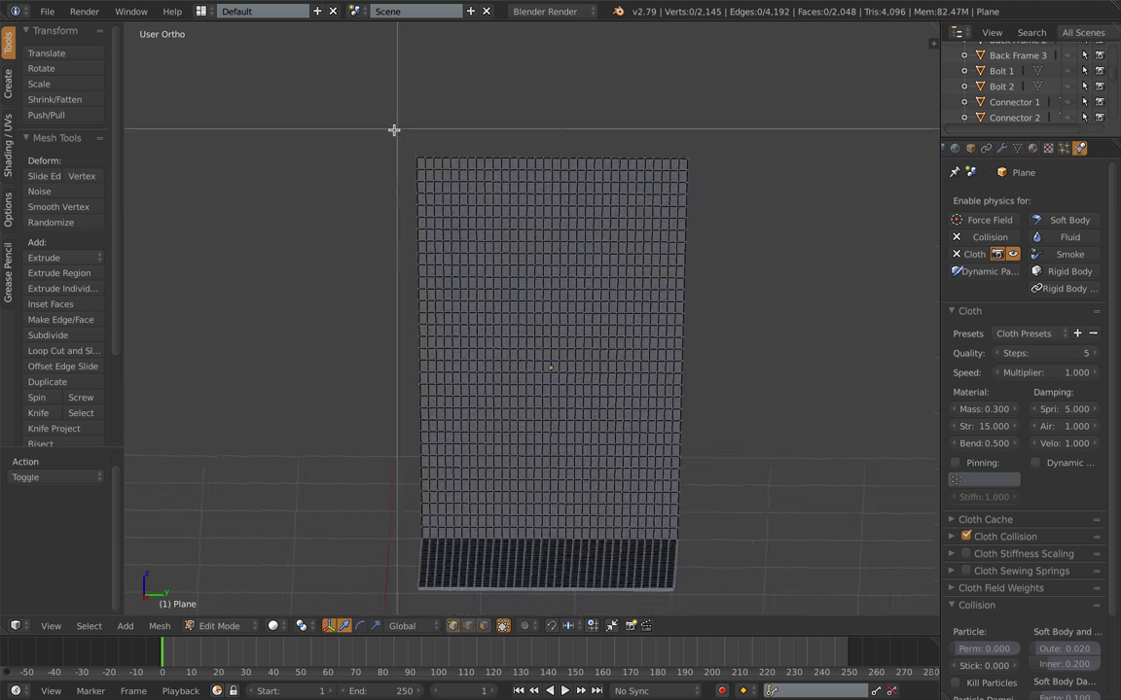
{"action": "left_click_drag", "start_coordinate": [394, 130], "coordinate": [712, 163]}
Step: Add the row of vertices along the bend between backrest and seat to the selection
{"action": "scroll", "coordinate": [661, 292], "scroll_direction": "down", "scroll_amount": 1}
{"action": "middle_click_drag", "start_coordinate": [638, 384], "coordinate": [625, 481]}
{"action": "scroll", "coordinate": [626, 482], "scroll_direction": "up", "scroll_amount": 1}
{"action": "middle_click_drag", "start_coordinate": [624, 477], "coordinate": [667, 313], "text": "shift"}
{"action": "key", "text": "b"}
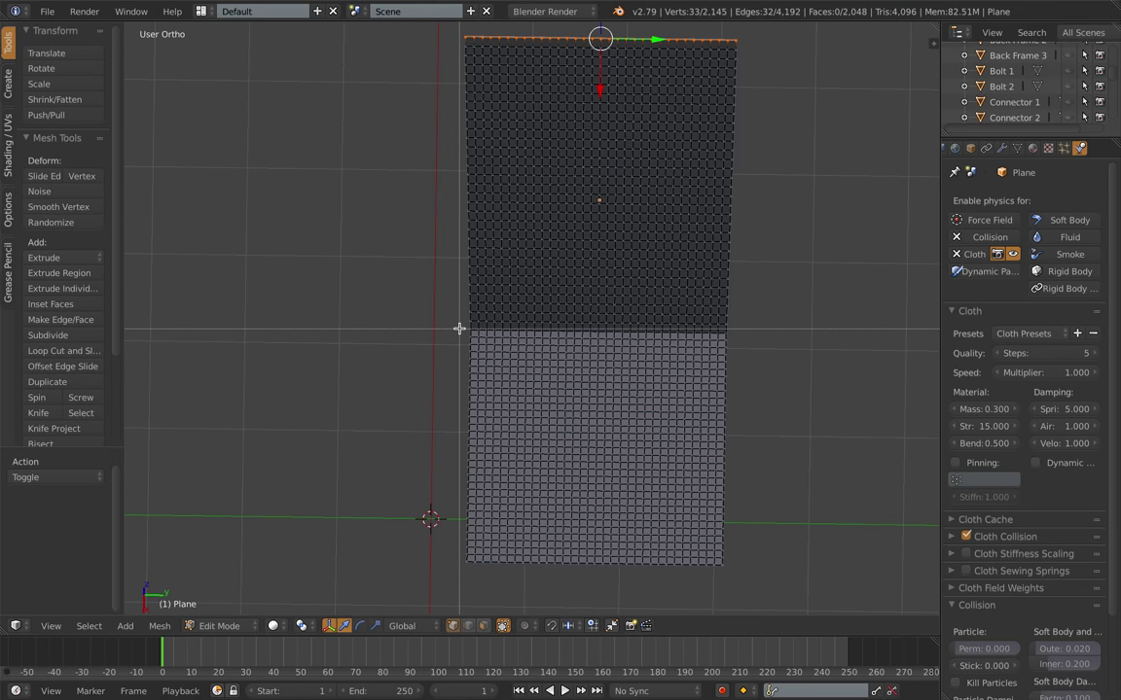
{"action": "left_click_drag", "start_coordinate": [459, 329], "coordinate": [749, 334]}
{"action": "key", "text": "b"}
{"action": "left_click_drag", "start_coordinate": [148, 307], "coordinate": [891, 336]}
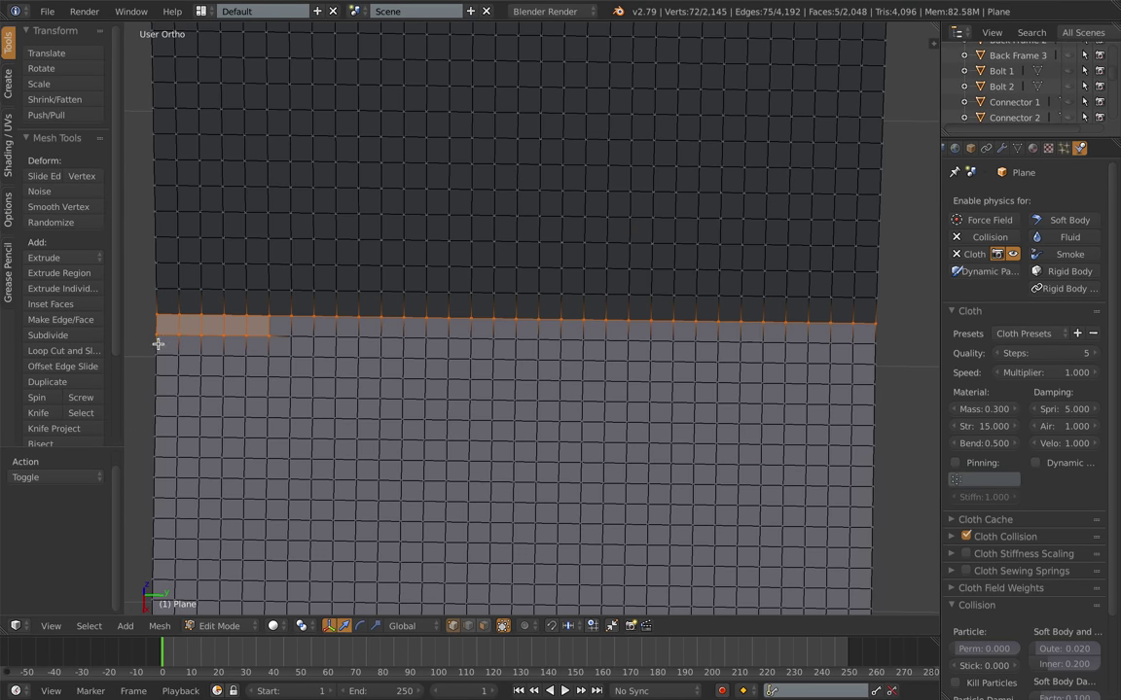
Step: Deselect the six extra vertices just below the bend row
{"action": "right_click", "coordinate": [270, 333], "text": "shift"}
{"action": "right_click", "coordinate": [247, 334], "text": "shift"}
{"action": "right_click", "coordinate": [224, 335], "text": "shift"}
{"action": "right_click", "coordinate": [202, 335], "text": "shift"}
{"action": "right_click", "coordinate": [180, 334], "text": "shift"}
{"action": "right_click", "coordinate": [159, 335], "text": "shift"}
{"action": "scroll", "coordinate": [375, 348], "scroll_direction": "down", "scroll_amount": 7}
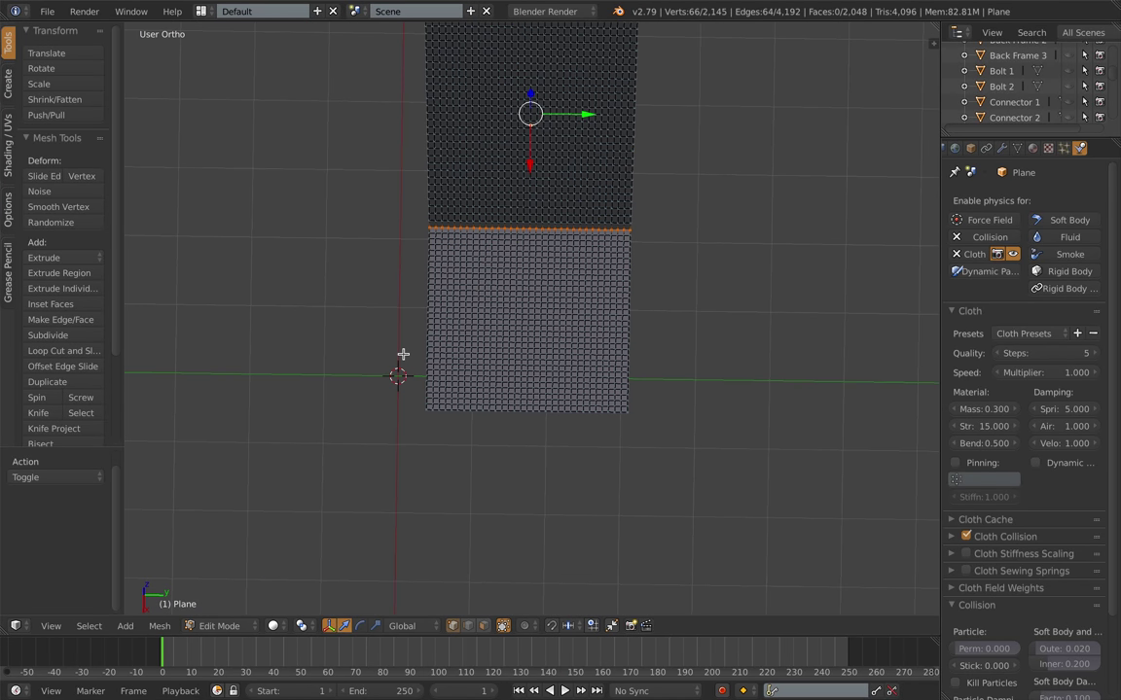
Step: Add the row of vertices along the seat's front edge to the selection in top view
{"action": "scroll", "coordinate": [424, 448], "scroll_direction": "up", "scroll_amount": 3}
{"action": "key", "text": "KP_7"}
{"action": "key", "text": "b"}
{"action": "left_click_drag", "start_coordinate": [751, 154], "coordinate": [823, 525]}
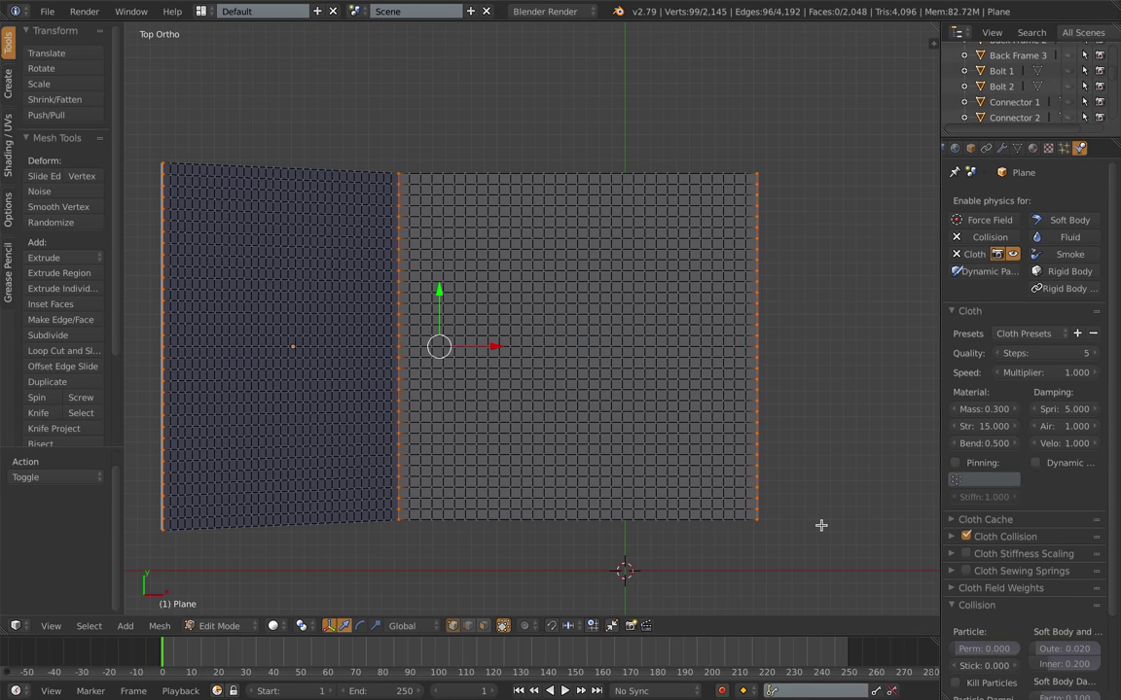
Step: Create a vertex group named Pins on the fabric mesh and assign the selected vertex rows to it
{"action": "key", "text": "KP_3"}
{"action": "middle_click_drag", "start_coordinate": [769, 280], "coordinate": [790, 391]}
{"action": "scroll", "coordinate": [790, 390], "scroll_direction": "down", "scroll_amount": 2}
{"action": "left_click", "coordinate": [1017, 148]}
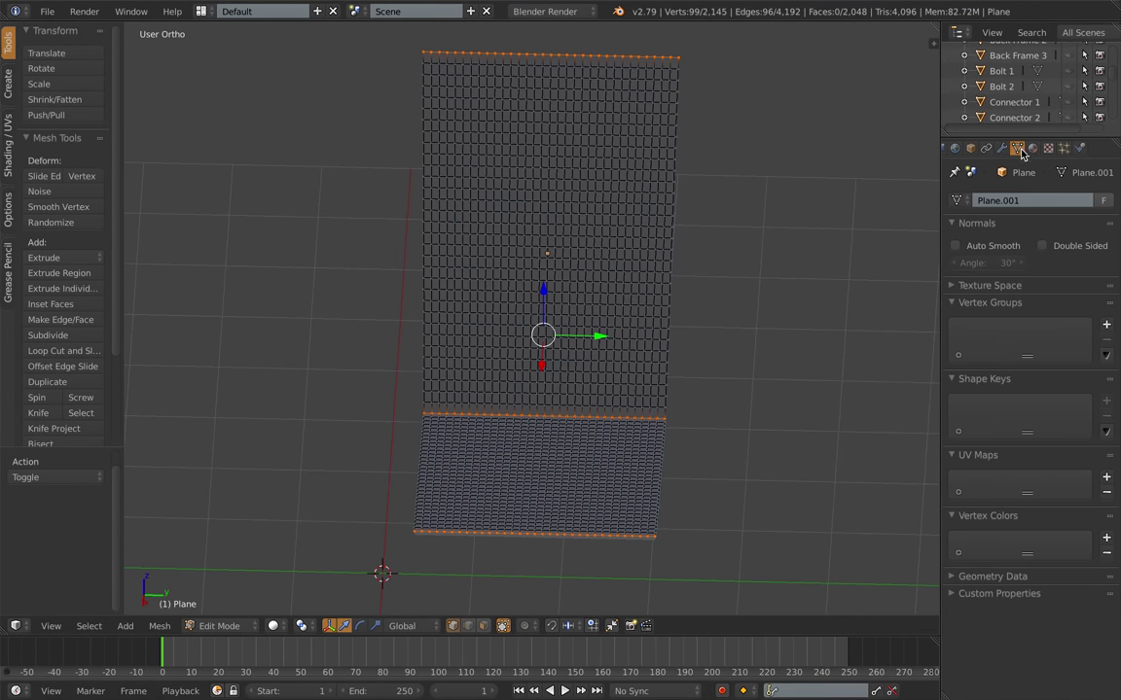
{"action": "left_click", "coordinate": [1106, 327]}
{"action": "double_click", "coordinate": [1002, 333]}
{"action": "type", "text": "CLO"}
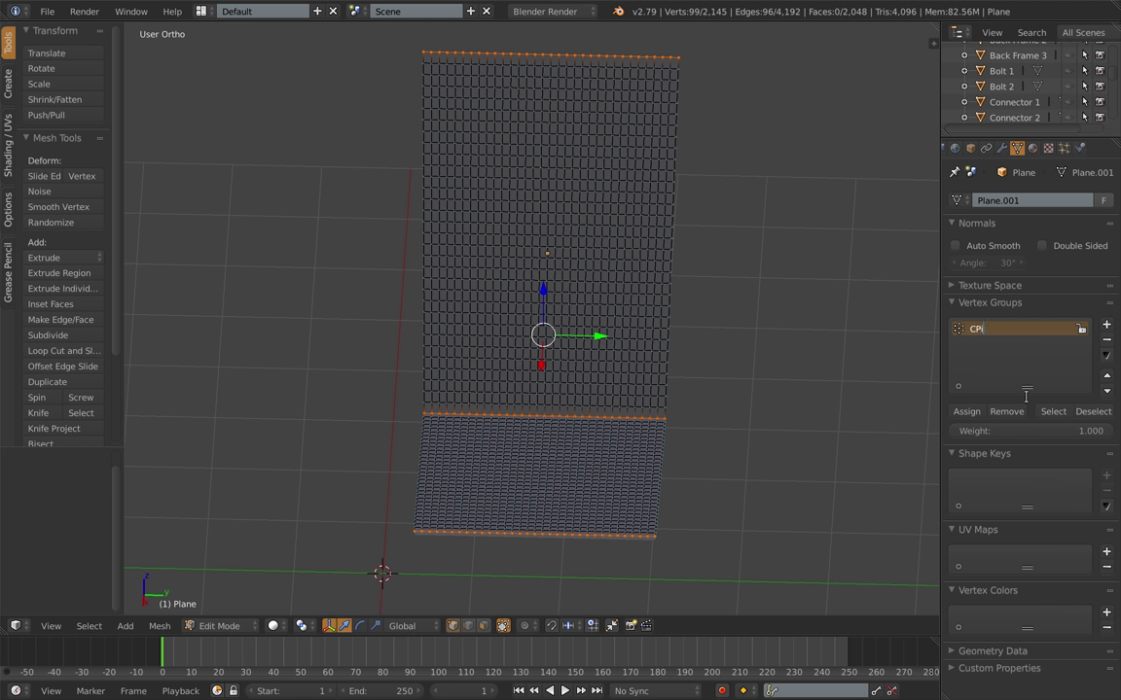
{"action": "key", "text": "Return"}
{"action": "left_click", "coordinate": [974, 413]}
Step: Enable cloth pinning with the Pins vertex group and apply the Denim cloth preset
{"action": "left_click", "coordinate": [1079, 149]}
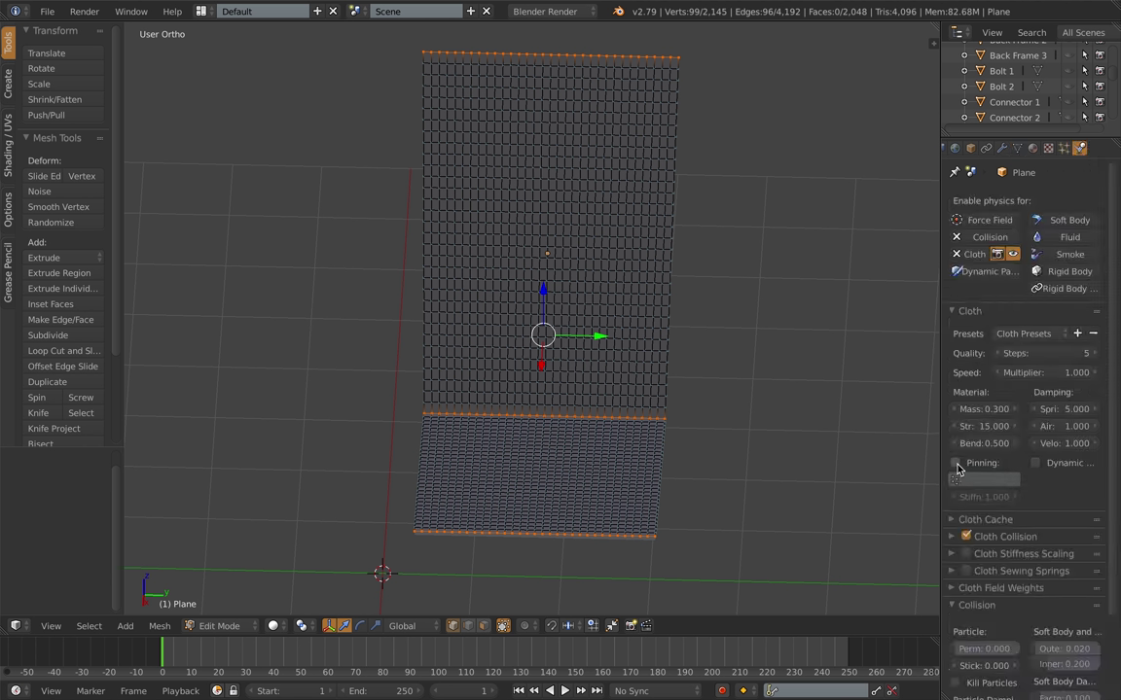
{"action": "left_click", "coordinate": [956, 464]}
{"action": "left_click", "coordinate": [972, 481]}
{"action": "left_click", "coordinate": [964, 511]}
{"action": "left_click", "coordinate": [1052, 334]}
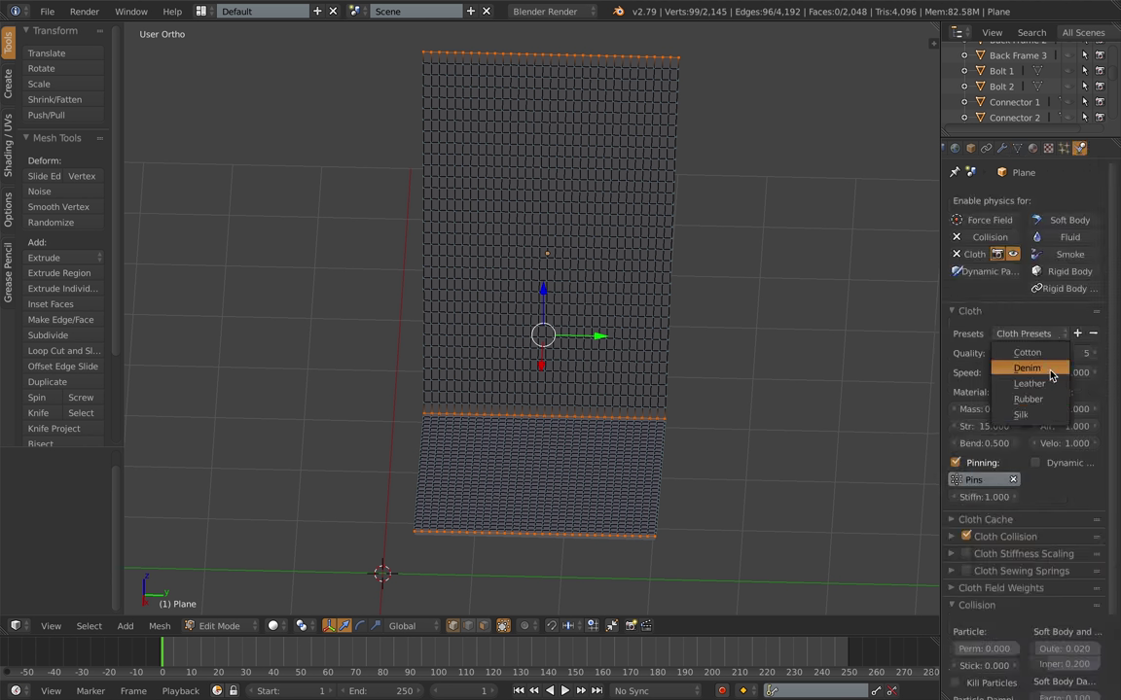
{"action": "left_click", "coordinate": [1026, 368]}
Step: Leave Edit Mode and play the fabric's cloth simulation to check how the seat and backrest sag
{"action": "scroll", "coordinate": [720, 390], "scroll_direction": "down", "scroll_amount": 2}
{"action": "key", "text": "a"}
{"action": "key", "text": "Tab"}
{"action": "middle_click_drag", "start_coordinate": [689, 409], "coordinate": [622, 383]}
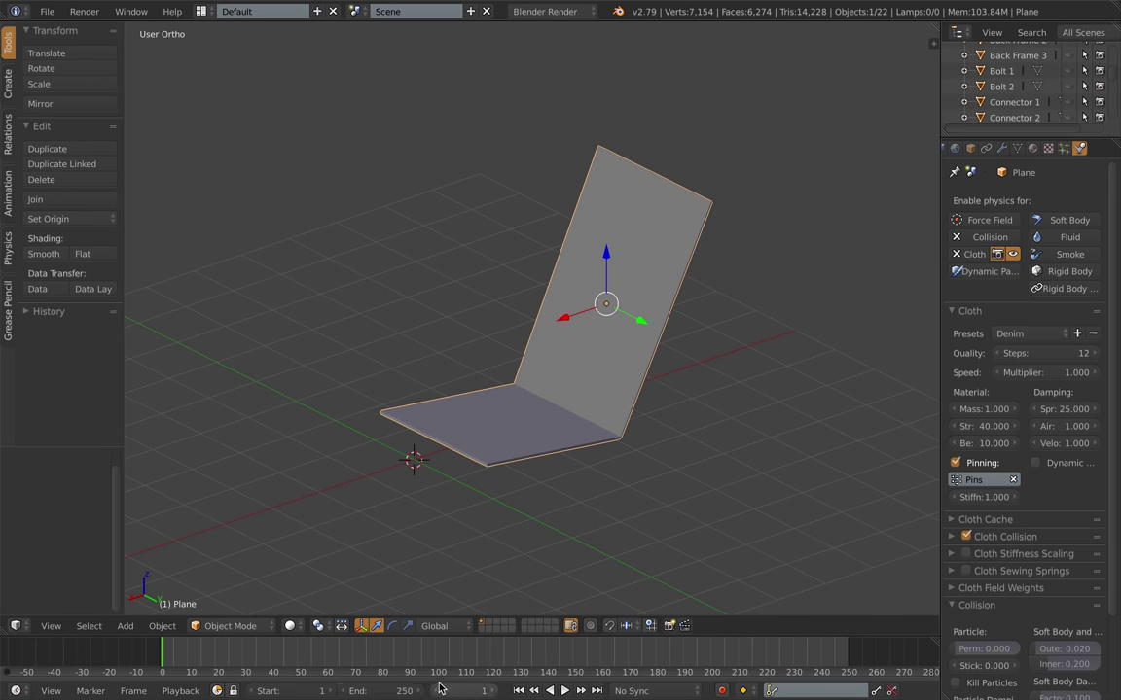
{"action": "key", "text": "alt+a"}
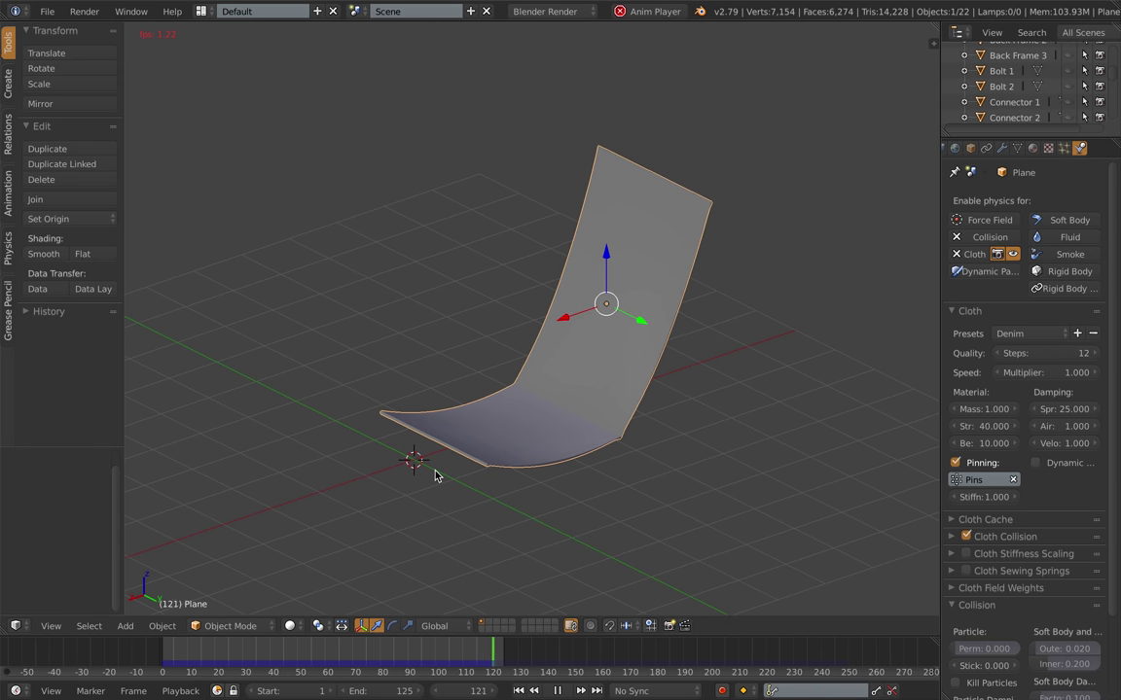
{"action": "key", "text": "a"}
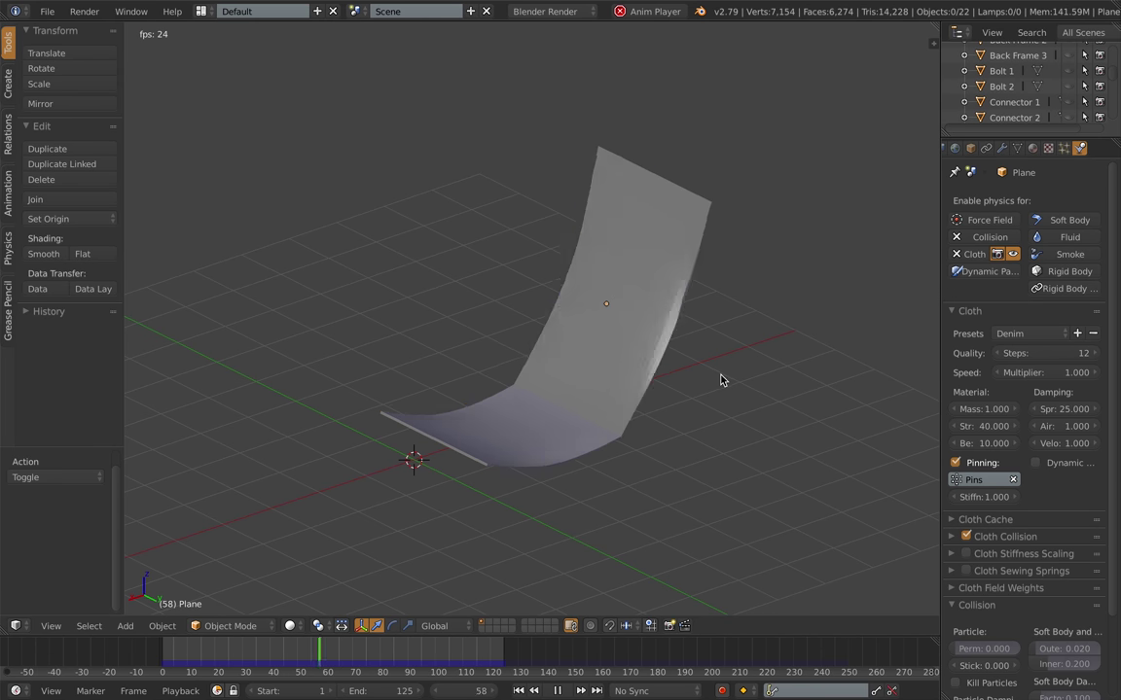
{"action": "key", "text": "alt+a"}
{"action": "key", "text": "a"}
Step: Try a Solidify thickness of 0.05 on the fabric and preview the simulation from the start
{"action": "left_click", "coordinate": [1002, 149]}
{"action": "left_click", "coordinate": [1006, 269]}
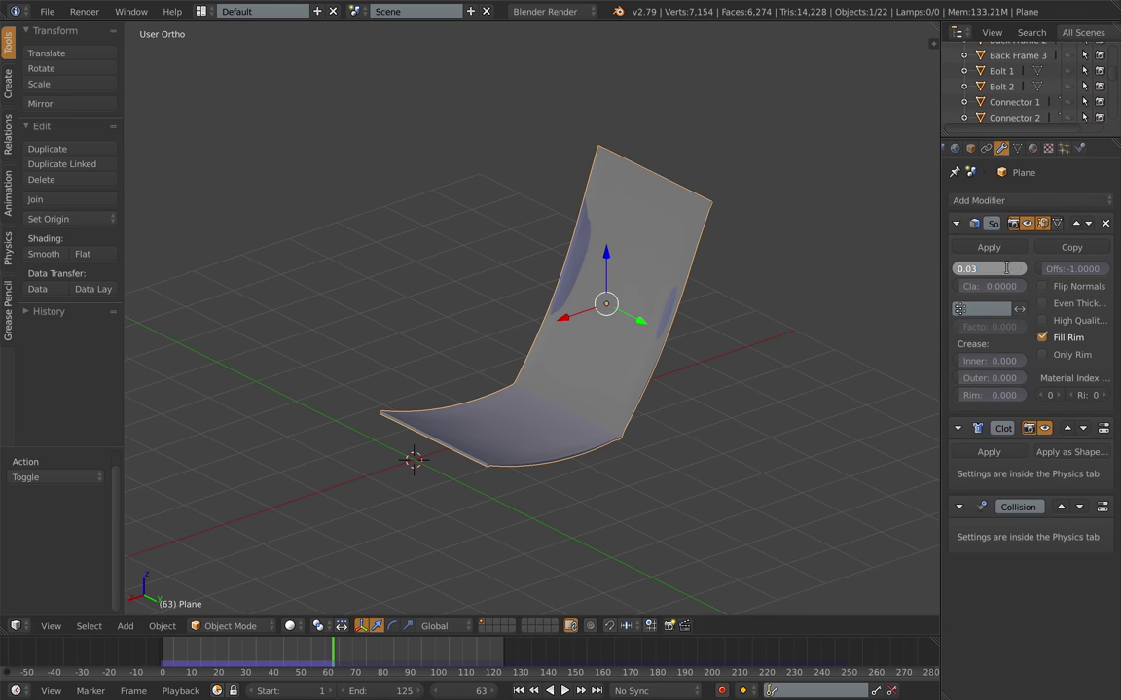
{"action": "key", "text": "Return"}
{"action": "key", "text": "shift+Left"}
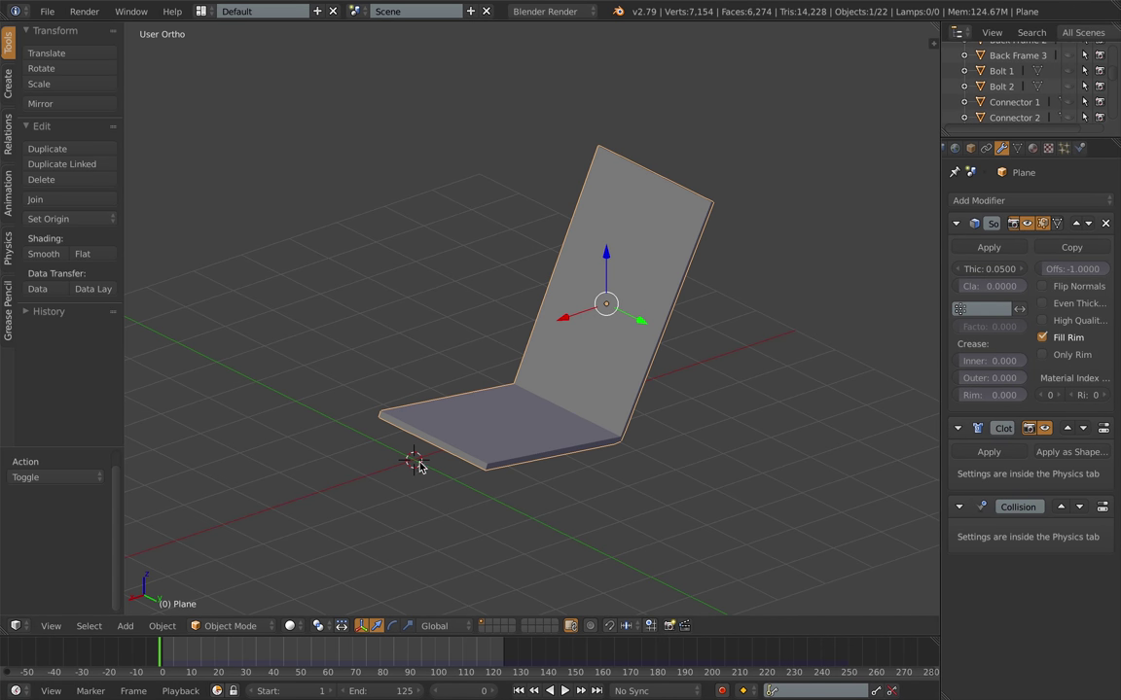
{"action": "key", "text": "alt+a"}
{"action": "key", "text": "alt+a"}
Step: Set the fabric's Solidify thickness to 0.01 and replay the cloth simulation from the start
{"action": "left_click", "coordinate": [158, 650]}
{"action": "left_click", "coordinate": [1000, 268]}
{"action": "type", "text": "0.01"}
{"action": "key", "text": "Return"}
{"action": "key", "text": "alt+a"}
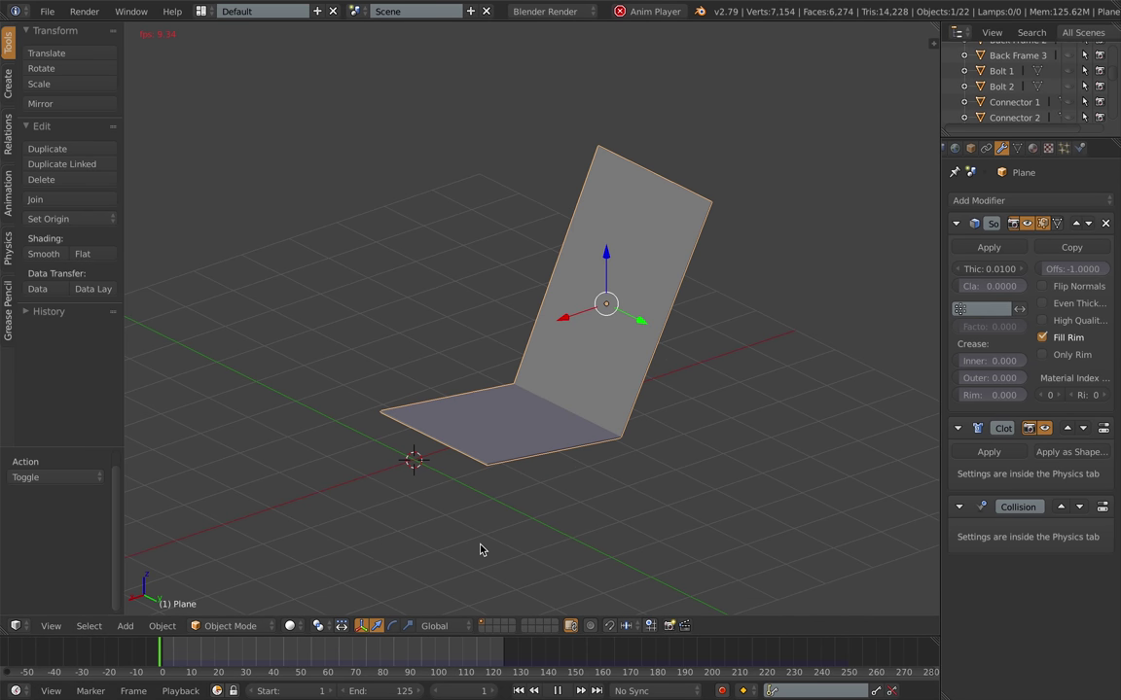
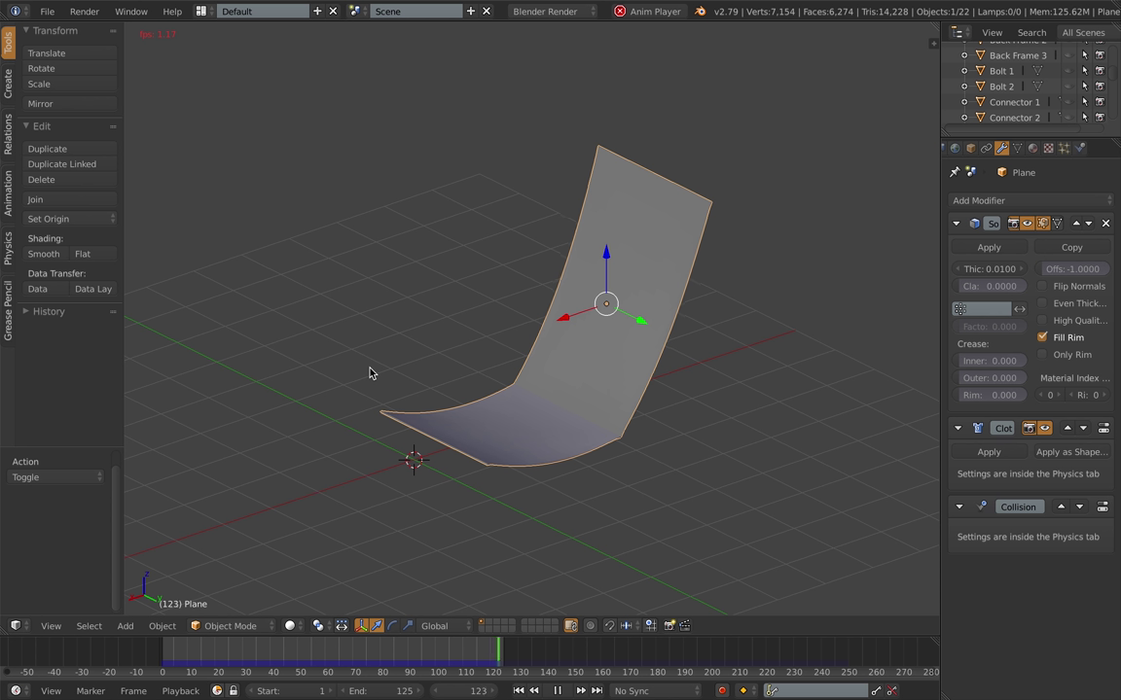
{"action": "middle_click_drag", "start_coordinate": [540, 447], "coordinate": [435, 581]}
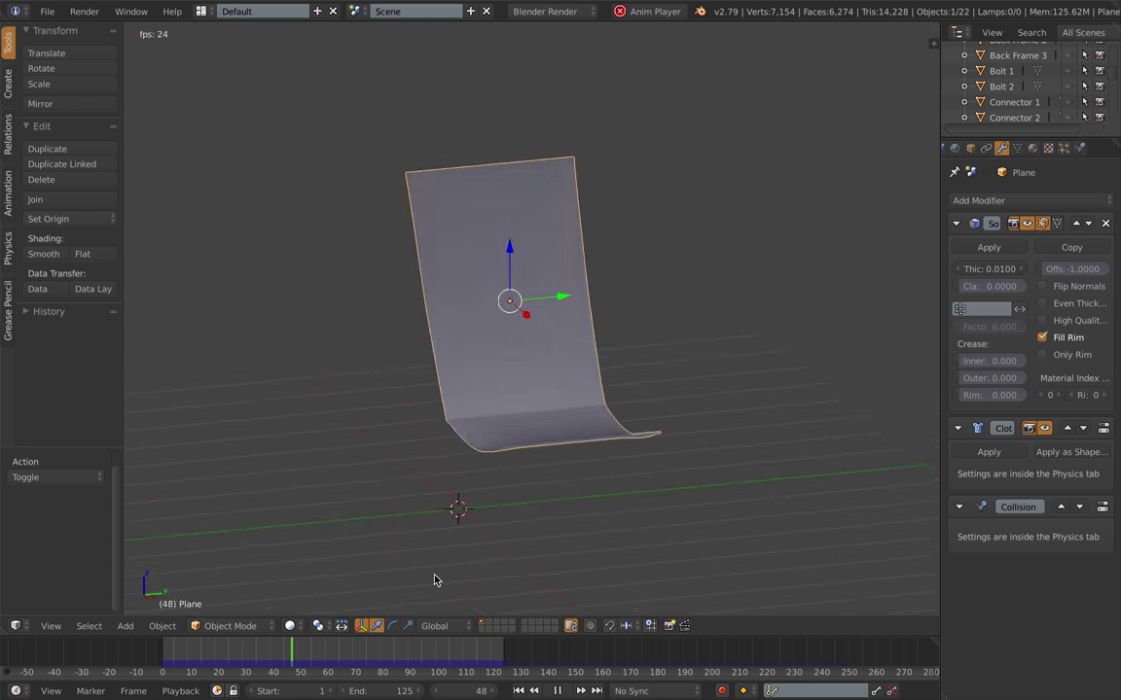
{"action": "key", "text": "Escape"}
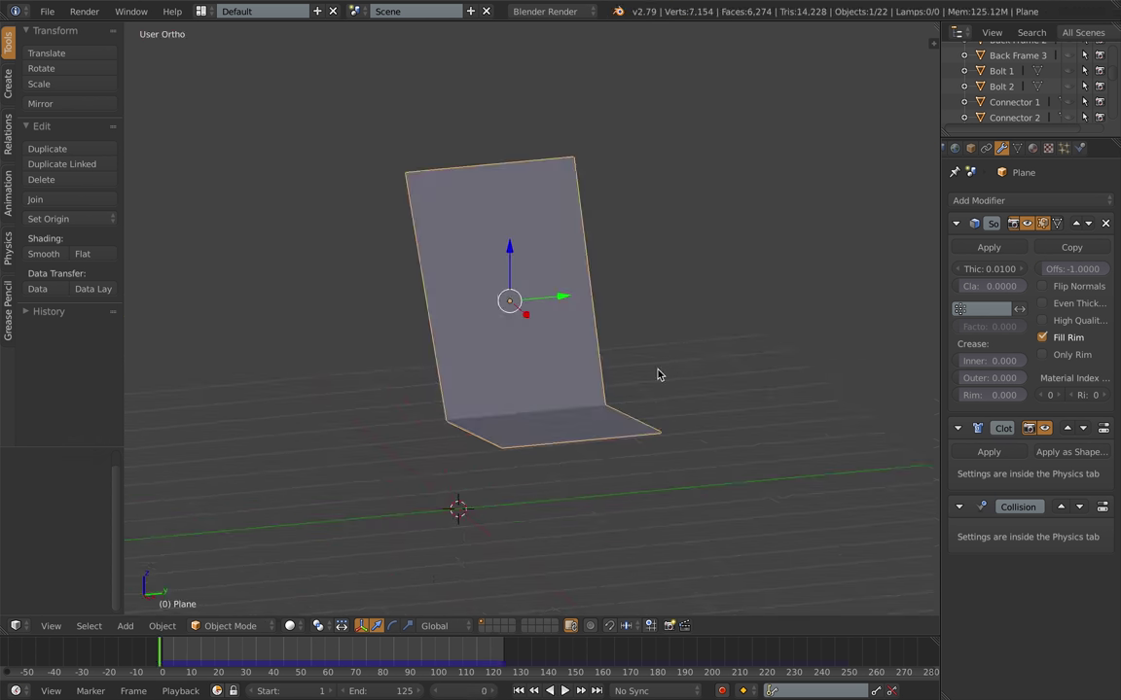
Step: Reveal all hidden chair parts and preview the cloth simulation with the frame in place
{"action": "key", "text": "a"}
{"action": "key", "text": "alt+h"}
{"action": "middle_click_drag", "start_coordinate": [740, 390], "coordinate": [794, 404]}
{"action": "key", "text": "a"}
{"action": "key", "text": "alt+a"}
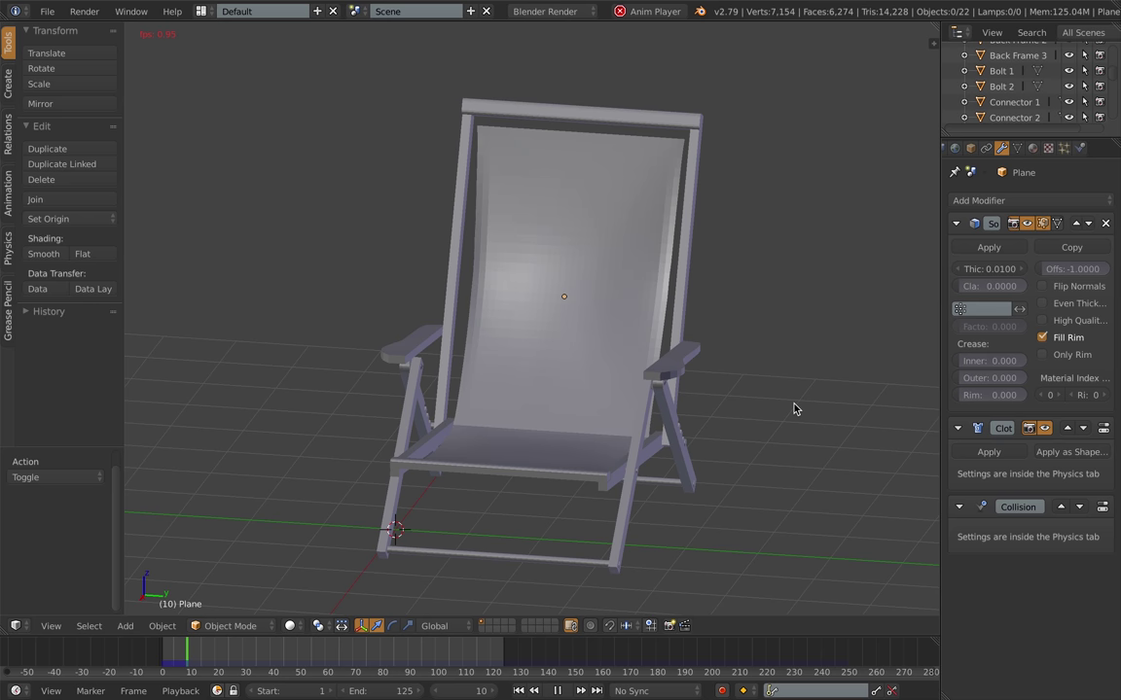
{"action": "key", "text": "alt+a"}
{"action": "left_click", "coordinate": [47, 10]}
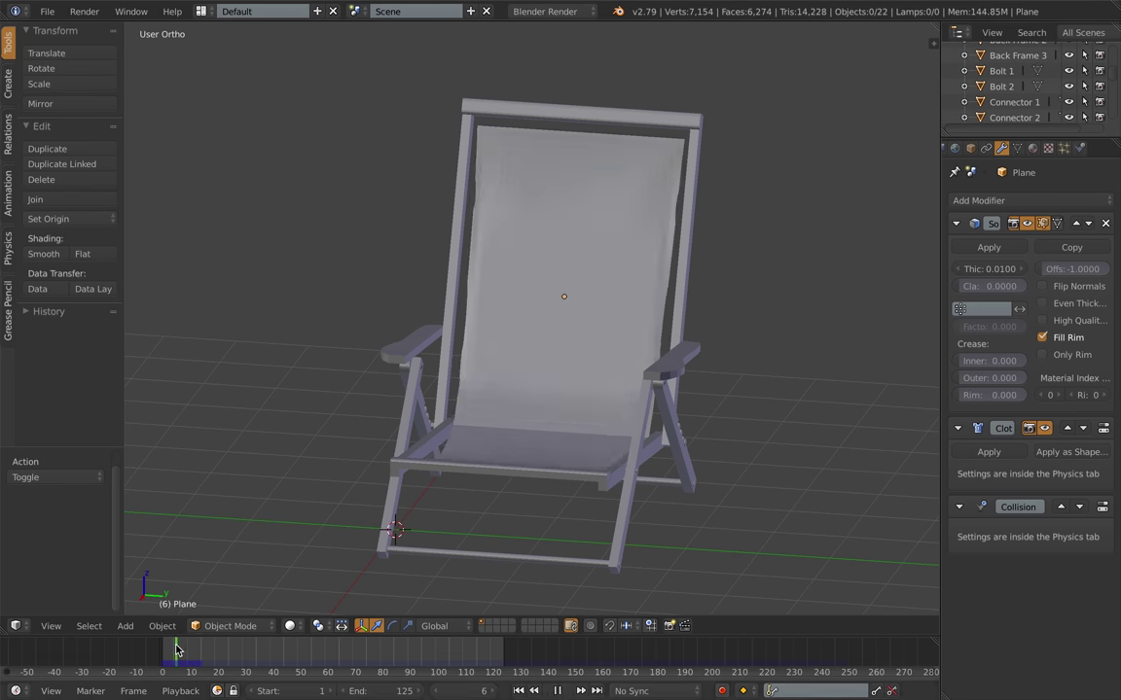
Step: Select the backrest's top vertex row and move it up and about 0.048 in negative X to meet the top rail
{"action": "key", "text": "Tab"}
{"action": "key", "text": "KP_1"}
{"action": "middle_click_drag", "start_coordinate": [618, 234], "coordinate": [555, 190]}
{"action": "key", "text": "b"}
{"action": "left_click_drag", "start_coordinate": [325, 159], "coordinate": [714, 177]}
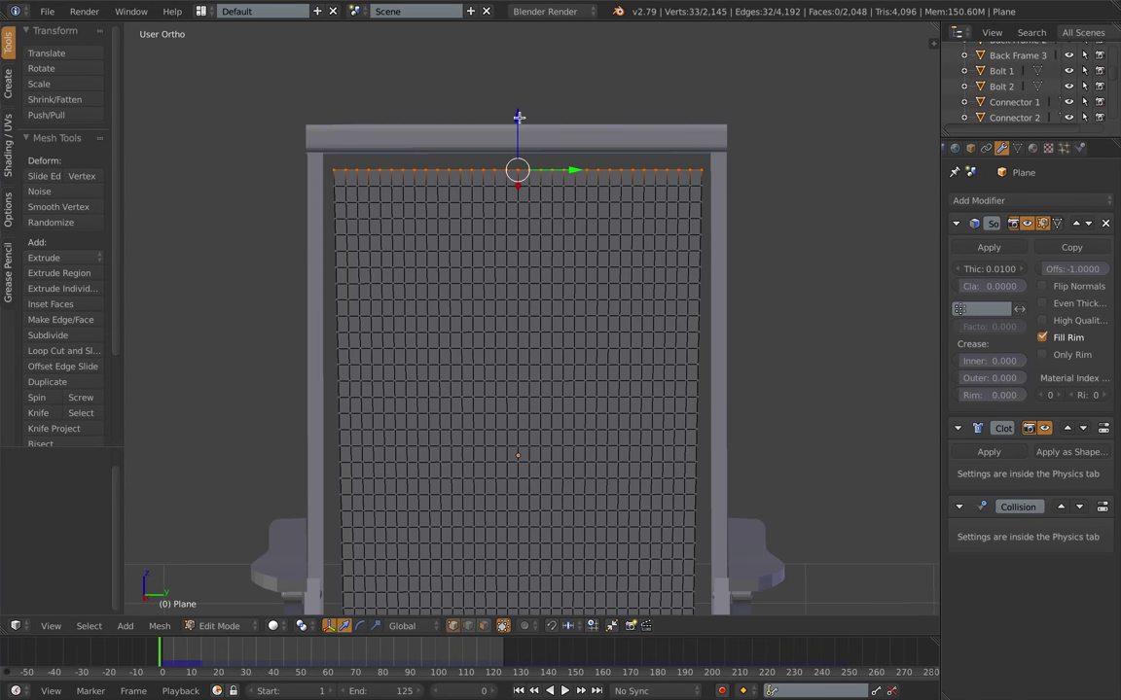
{"action": "left_click_drag", "start_coordinate": [519, 118], "coordinate": [520, 100]}
{"action": "middle_click_drag", "start_coordinate": [573, 120], "coordinate": [558, 133]}
{"action": "left_click_drag", "start_coordinate": [644, 193], "coordinate": [650, 193]}
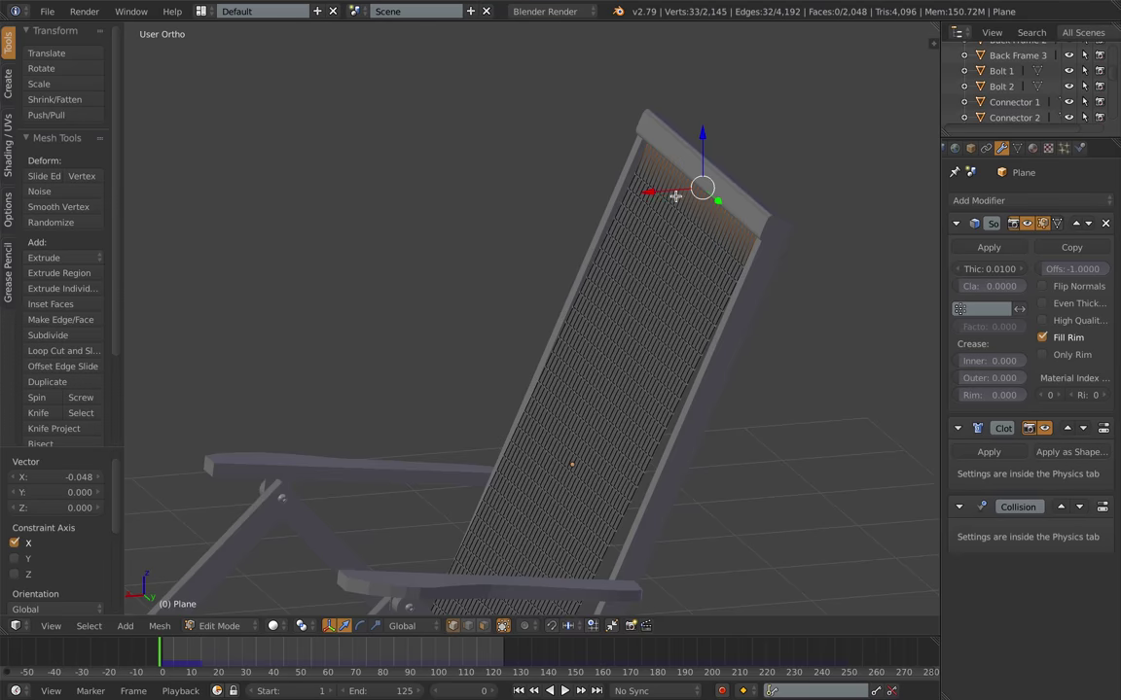
{"action": "middle_click_drag", "start_coordinate": [675, 194], "coordinate": [625, 130]}
{"action": "key", "text": "KP_7"}
{"action": "key", "text": "b"}
{"action": "left_click_drag", "start_coordinate": [643, 151], "coordinate": [692, 530]}
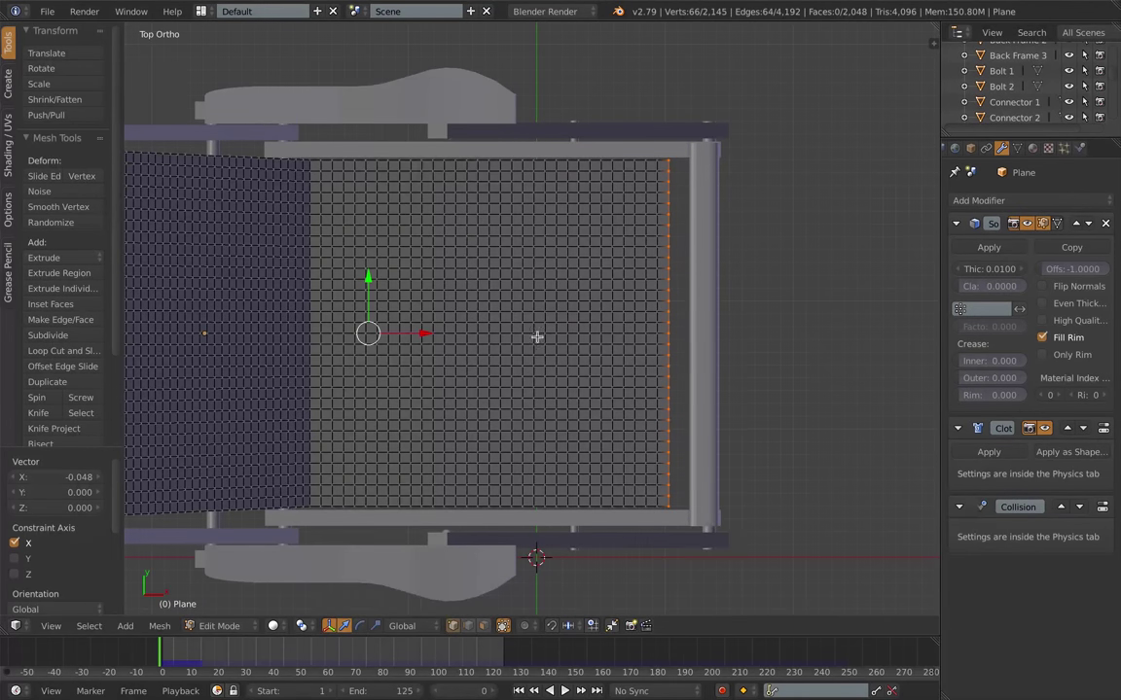
{"action": "left_click_drag", "start_coordinate": [426, 333], "coordinate": [452, 335]}
{"action": "middle_click_drag", "start_coordinate": [661, 579], "coordinate": [529, 481]}
{"action": "scroll", "coordinate": [529, 481], "scroll_direction": "down", "scroll_amount": 4}
{"action": "key", "text": "ctrl+z"}
{"action": "key", "text": "a"}
Step: Select only the seat's front vertex row in top view and move it about 0.187 along X toward the front rail
{"action": "key", "text": "KP_7"}
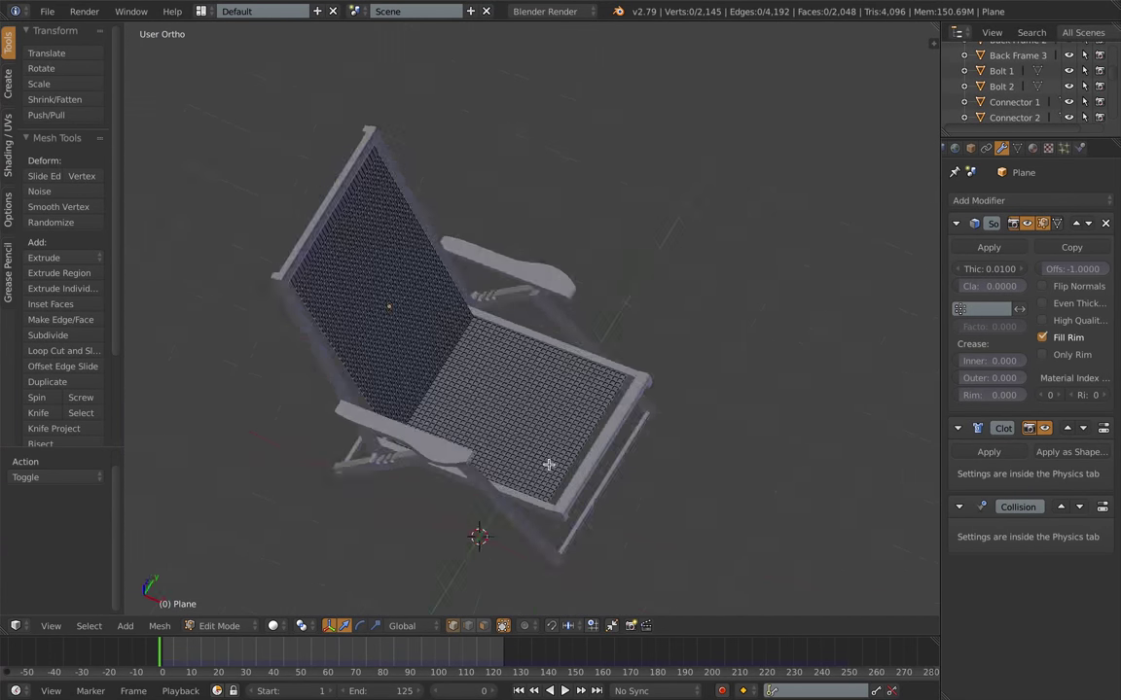
{"action": "scroll", "coordinate": [583, 379], "scroll_direction": "up", "scroll_amount": 5}
{"action": "key", "text": "b"}
{"action": "left_click_drag", "start_coordinate": [629, 110], "coordinate": [698, 572]}
{"action": "left_click_drag", "start_coordinate": [720, 347], "coordinate": [748, 350]}
{"action": "middle_click_drag", "start_coordinate": [736, 576], "coordinate": [616, 488]}
{"action": "scroll", "coordinate": [616, 488], "scroll_direction": "down", "scroll_amount": 5}
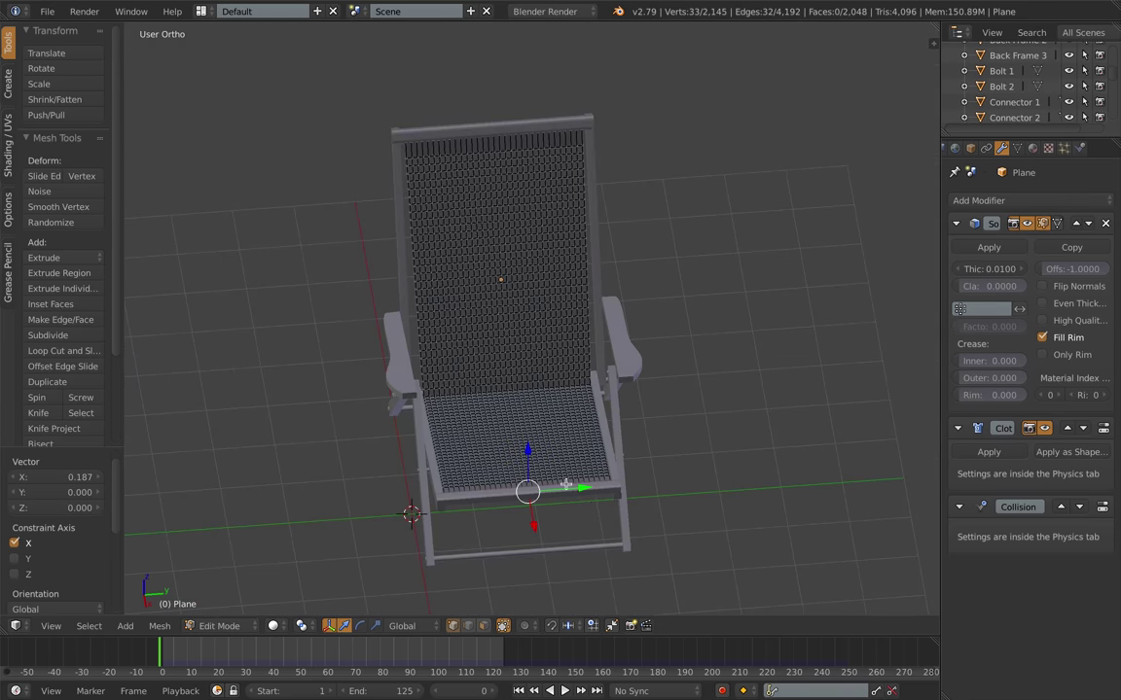
Step: Fine-tune the height of the seat's front vertex row at the front rail, finishing with a move of about -0.024 along Z
{"action": "left_click_drag", "start_coordinate": [529, 450], "coordinate": [530, 447]}
{"action": "scroll", "coordinate": [571, 298], "scroll_direction": "up", "scroll_amount": 6}
{"action": "middle_click_drag", "start_coordinate": [540, 491], "coordinate": [681, 274], "text": "shift"}
{"action": "left_click_drag", "start_coordinate": [463, 283], "coordinate": [463, 290]}
{"action": "scroll", "coordinate": [463, 290], "scroll_direction": "down", "scroll_amount": 4}
{"action": "middle_click_drag", "start_coordinate": [463, 290], "coordinate": [333, 284]}
{"action": "scroll", "coordinate": [458, 260], "scroll_direction": "down", "scroll_amount": 2}
{"action": "middle_click_drag", "start_coordinate": [458, 261], "coordinate": [786, 281]}
Step: Remove the Collision physics from the fabric and run the cloth simulation again in Object Mode
{"action": "left_click", "coordinate": [1079, 148]}
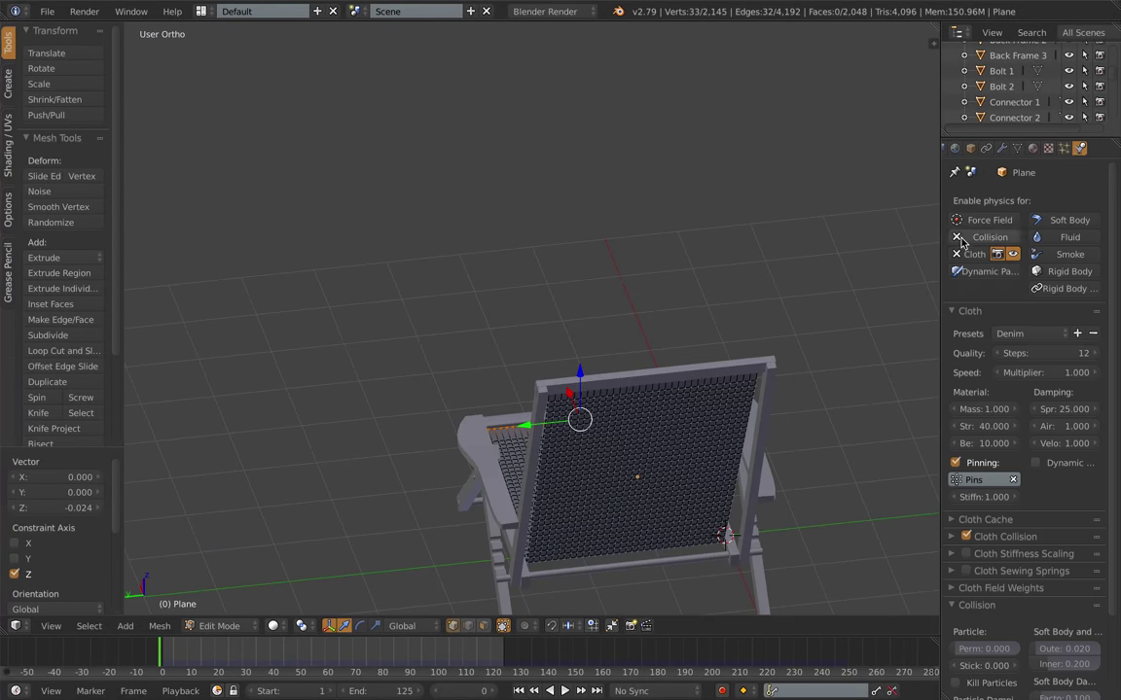
{"action": "left_click", "coordinate": [960, 238]}
{"action": "middle_click_drag", "start_coordinate": [462, 362], "coordinate": [712, 366]}
{"action": "key", "text": "Tab"}
{"action": "middle_click_drag", "start_coordinate": [455, 457], "coordinate": [521, 434]}
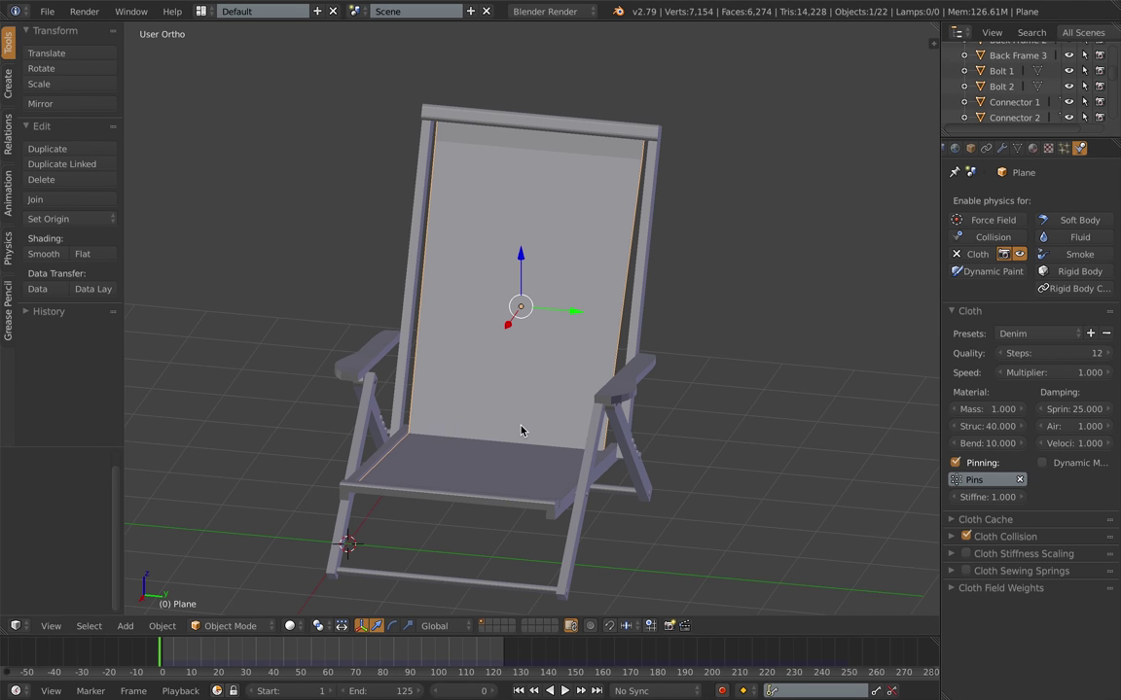
{"action": "key", "text": "alt+a"}
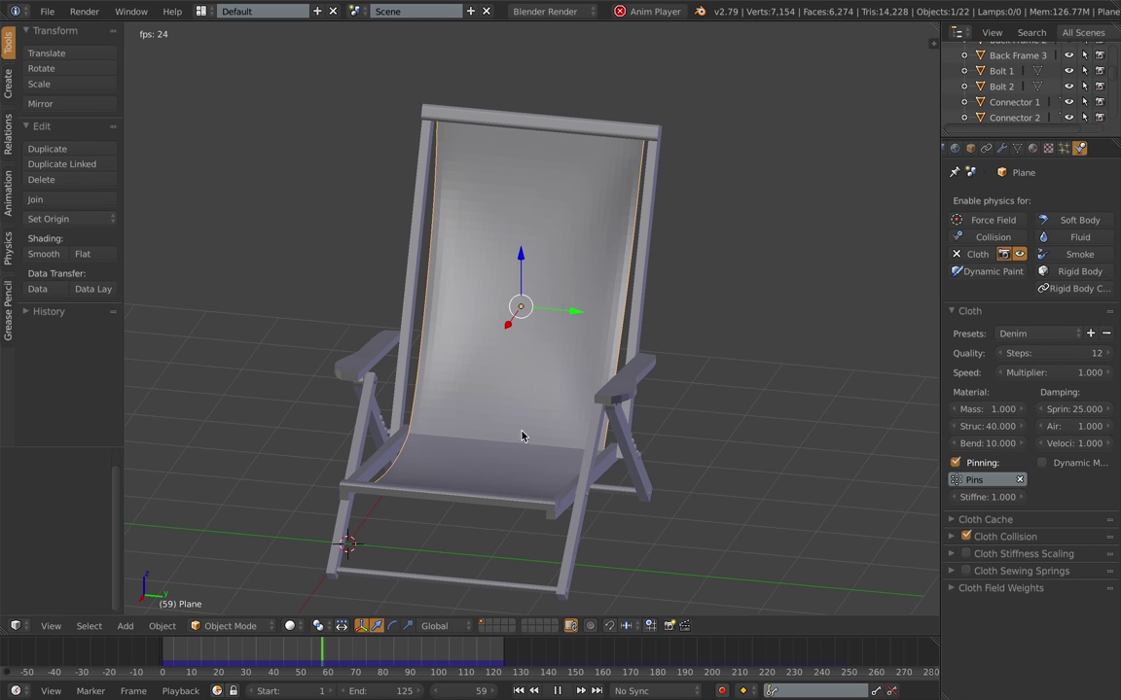
{"action": "key", "text": "alt+a"}
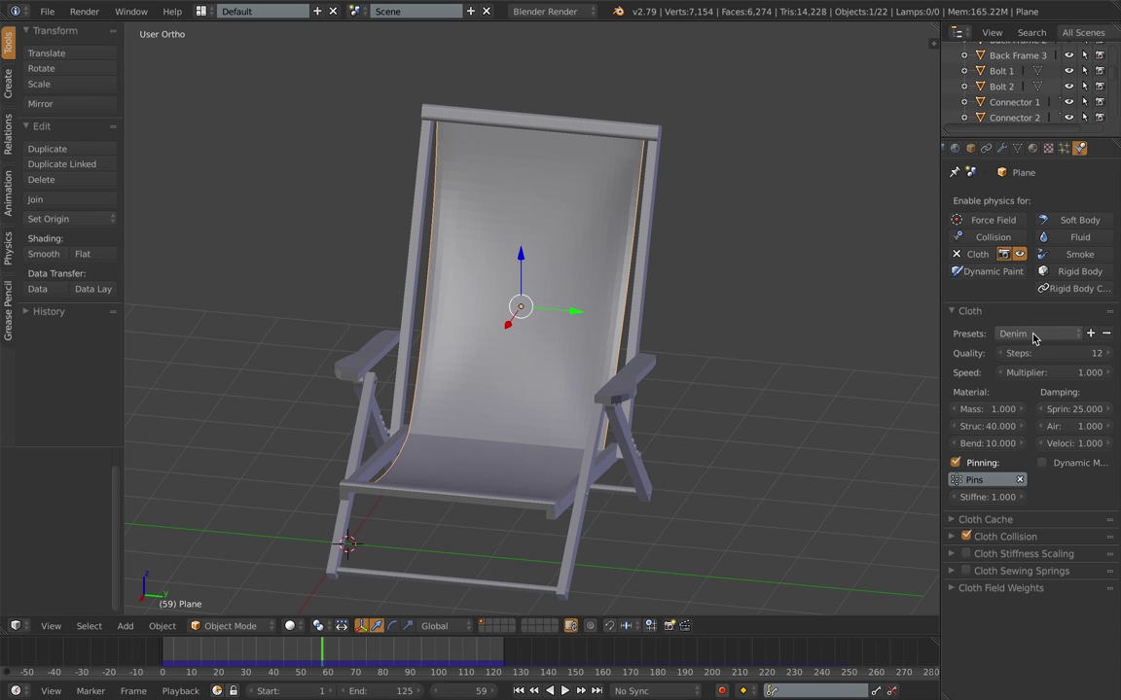
Step: Keep the Denim cloth preset and return the animation to frame 0 with the chair's back in view
{"action": "left_click", "coordinate": [1034, 336]}
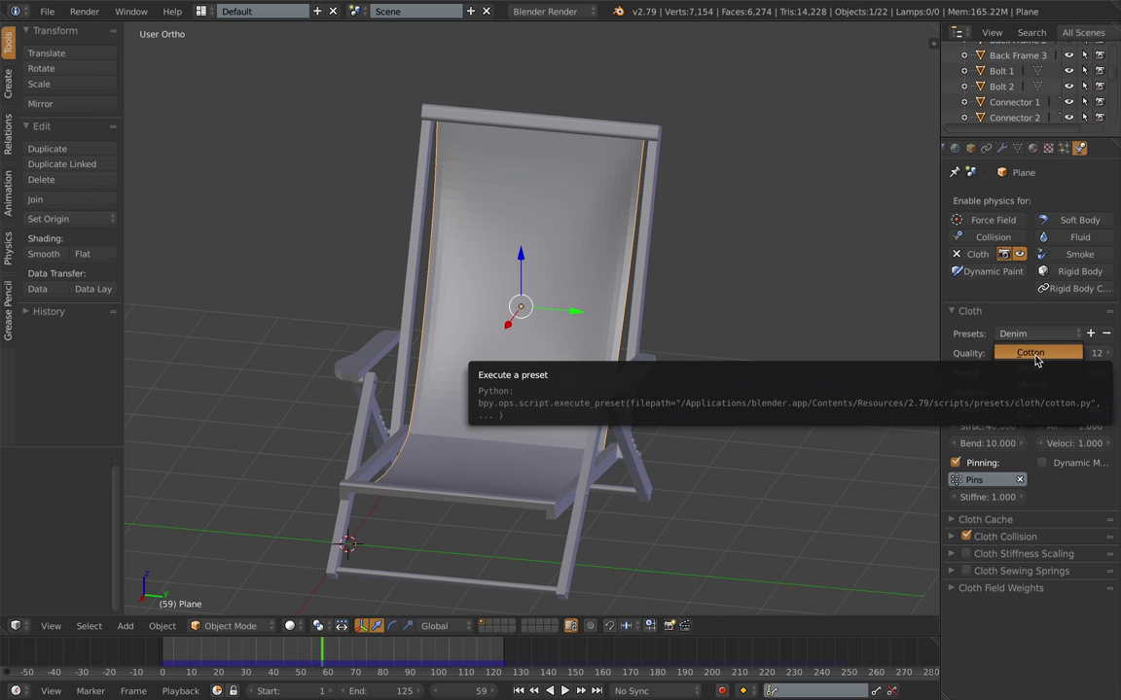
{"action": "left_click", "coordinate": [1030, 367]}
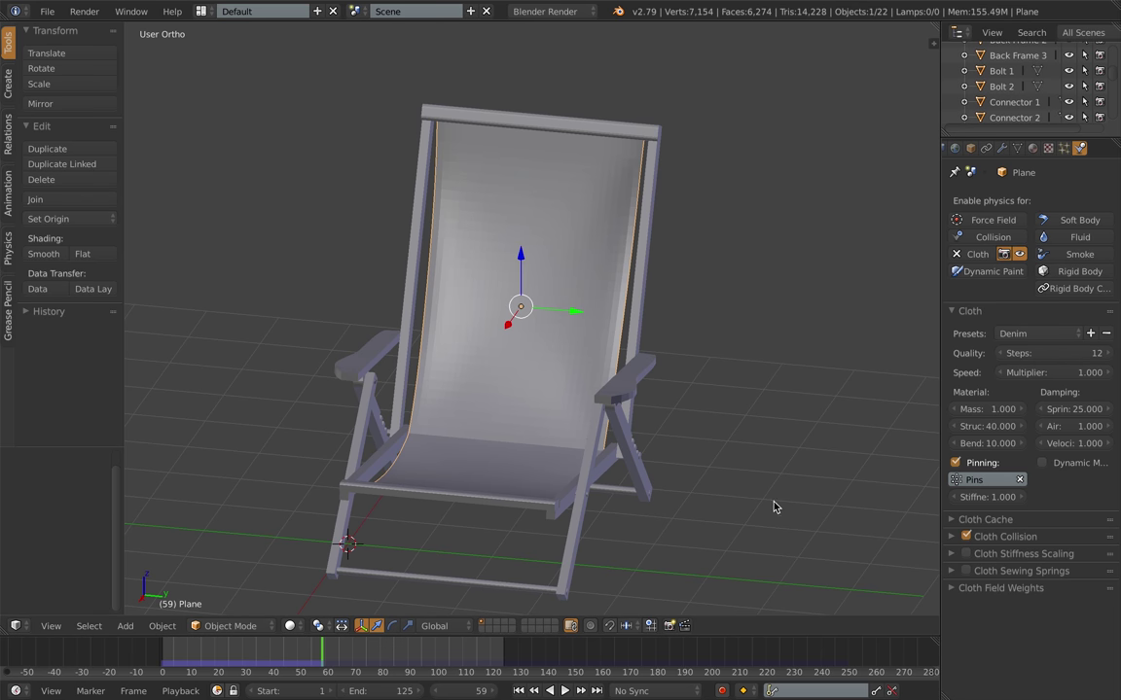
{"action": "middle_click_drag", "start_coordinate": [775, 508], "coordinate": [647, 490]}
{"action": "key", "text": "shift+Left"}
{"action": "key", "text": "Left"}
{"action": "scroll", "coordinate": [568, 495], "scroll_direction": "up", "scroll_amount": 2}
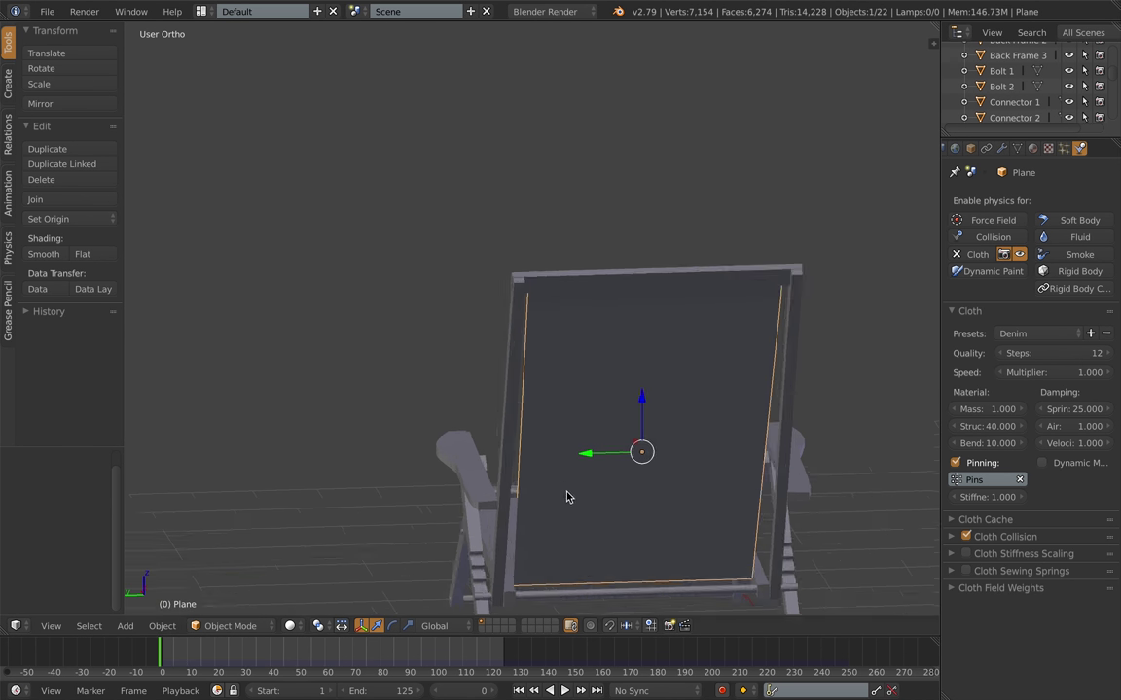
{"action": "middle_click_drag", "start_coordinate": [568, 495], "coordinate": [622, 574]}
{"action": "middle_click_drag", "start_coordinate": [622, 574], "coordinate": [598, 447], "text": "shift"}
Step: Try to extrude the vertex row along the bend at the bottom of the fabric backrest
{"action": "key", "text": "Tab"}
{"action": "middle_click_drag", "start_coordinate": [480, 425], "coordinate": [535, 422]}
{"action": "right_click", "coordinate": [480, 381], "text": "alt"}
{"action": "key", "text": "e"}
{"action": "right_click", "coordinate": [548, 393]}
{"action": "key", "text": "a"}
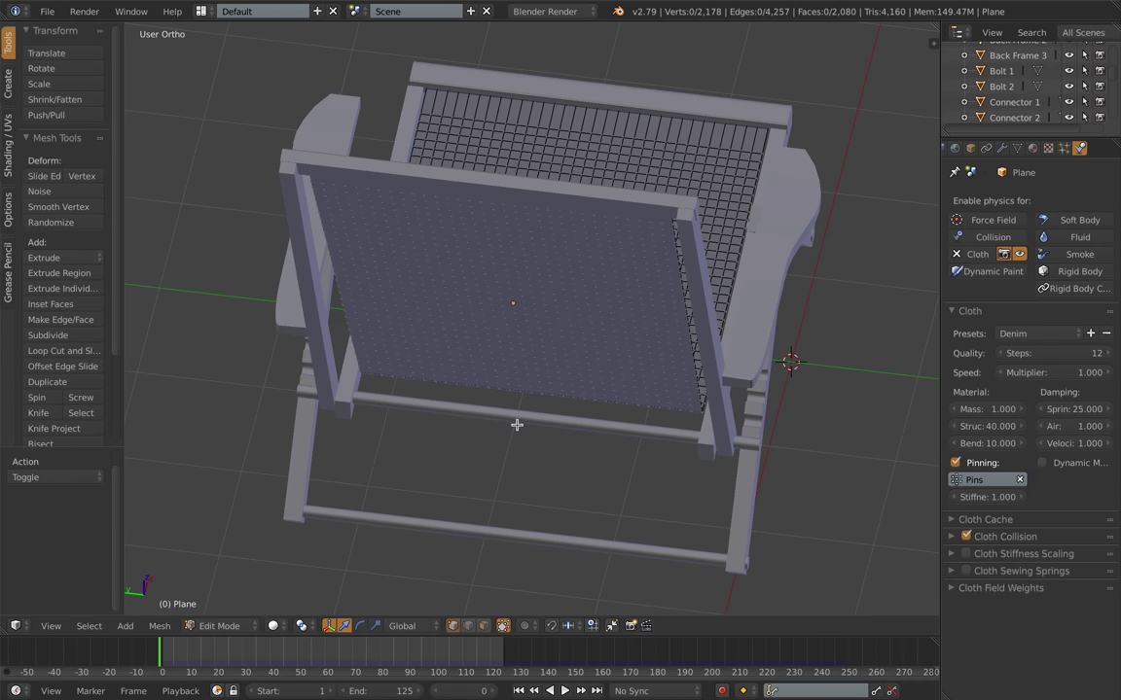
{"action": "key", "text": "Tab"}
Step: Duplicate the rear dowel below the backrest in place, scaling the copy thicker in X and Z and shorter along Y
{"action": "right_click", "coordinate": [530, 426]}
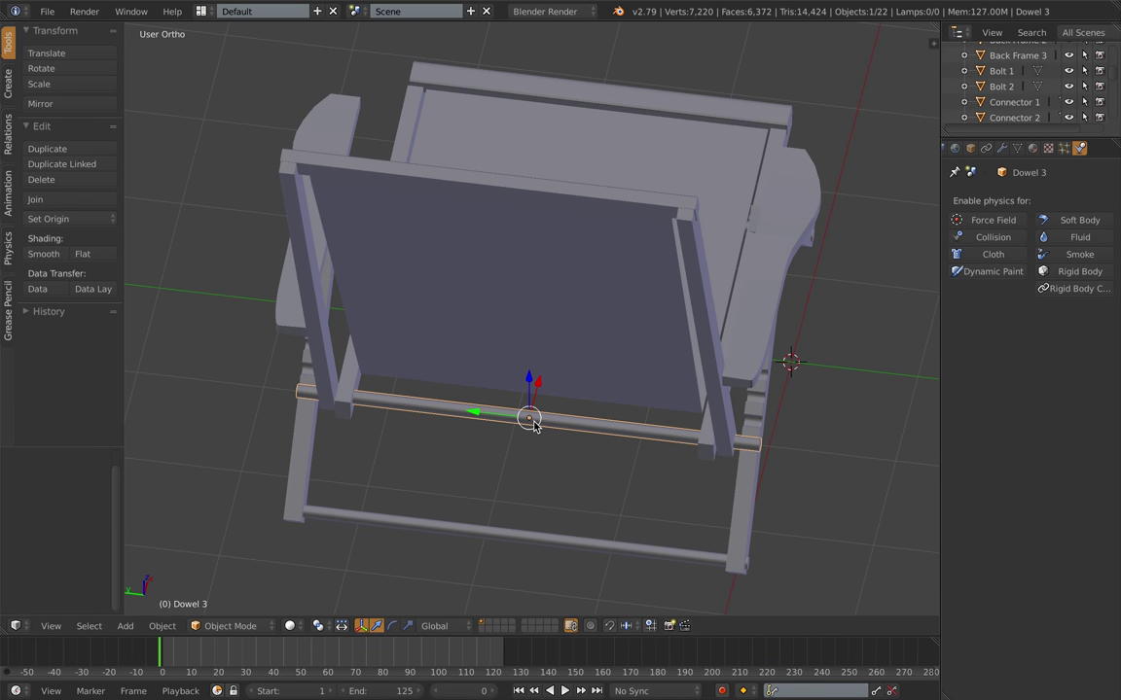
{"action": "key", "text": "shift+d"}
{"action": "key", "text": "Escape"}
{"action": "key", "text": "s"}
{"action": "key", "text": "shift+y"}
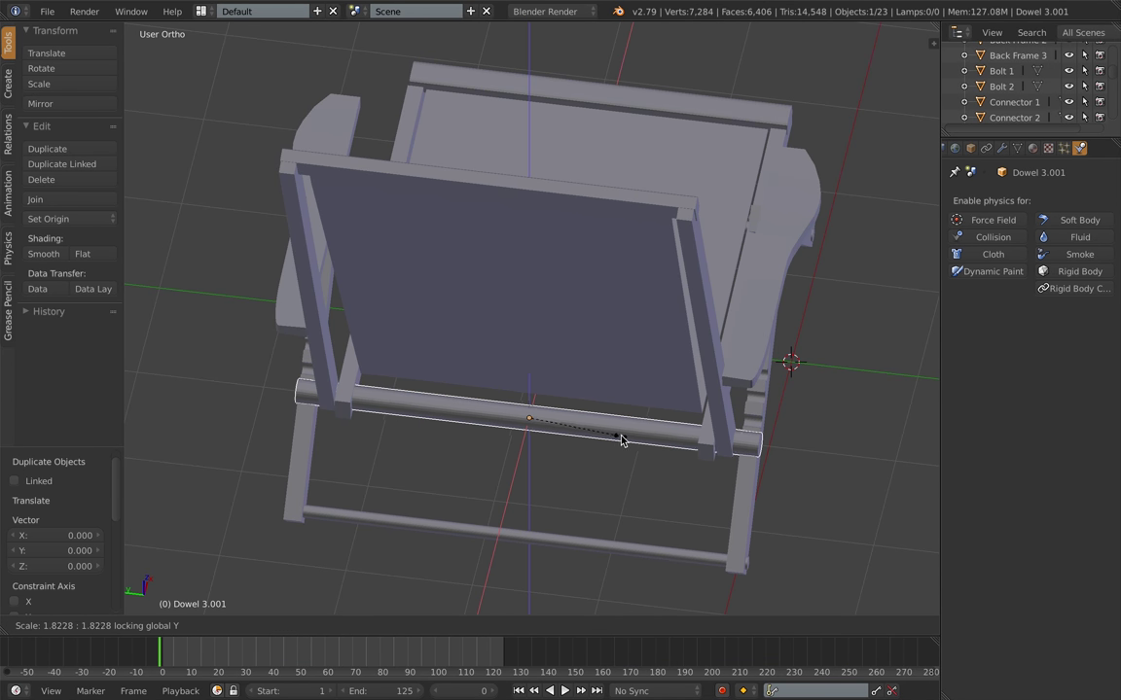
{"action": "left_click", "coordinate": [614, 436]}
{"action": "key", "text": "s"}
{"action": "key", "text": "y"}
{"action": "left_click", "coordinate": [543, 443]}
Step: Delete both end faces of the short dowel copy in face select mode to leave an open sleeve
{"action": "key", "text": "Tab"}
{"action": "scroll", "coordinate": [570, 435], "scroll_direction": "up", "scroll_amount": 2}
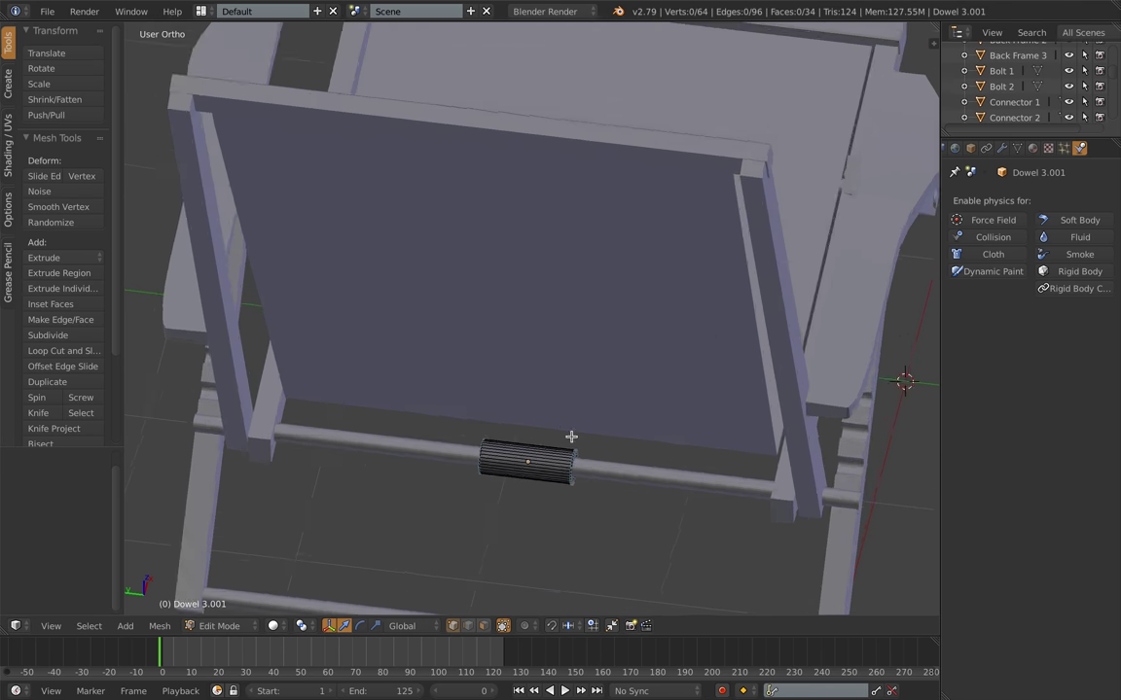
{"action": "middle_click_drag", "start_coordinate": [570, 434], "coordinate": [541, 408]}
{"action": "right_click", "coordinate": [553, 484]}
{"action": "key", "text": "a"}
{"action": "left_click", "coordinate": [484, 627]}
{"action": "right_click", "coordinate": [557, 491]}
{"action": "key", "text": "x"}
{"action": "left_click", "coordinate": [555, 491]}
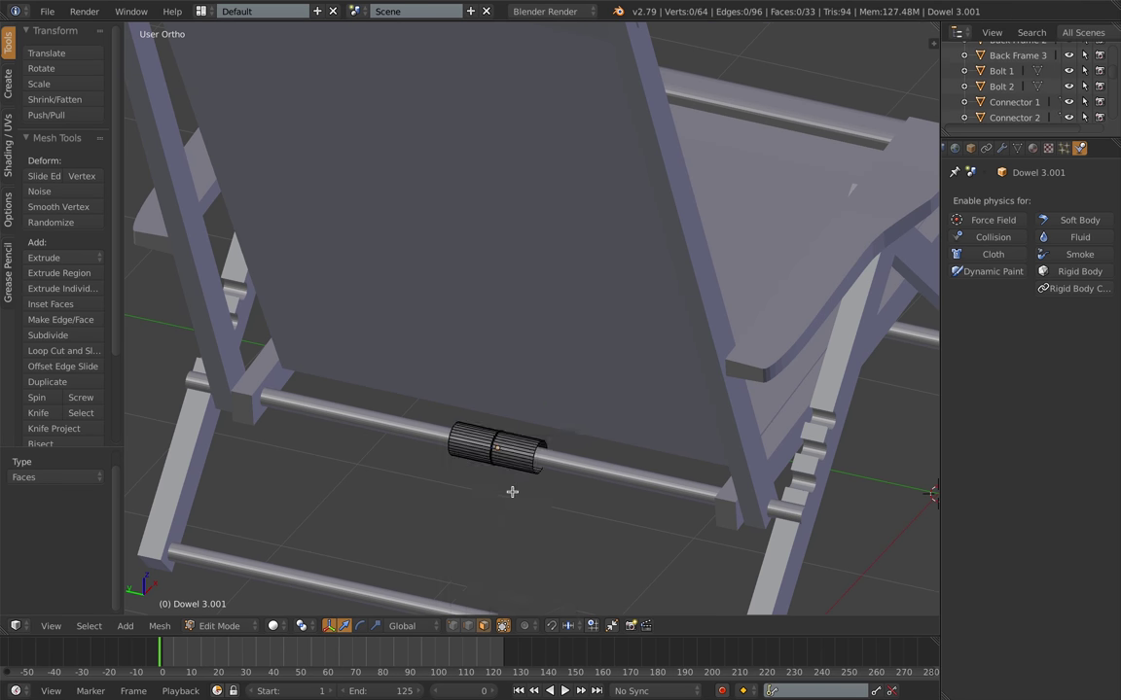
{"action": "middle_click_drag", "start_coordinate": [510, 492], "coordinate": [671, 477]}
{"action": "right_click", "coordinate": [610, 439]}
{"action": "key", "text": "x"}
{"action": "left_click", "coordinate": [611, 440]}
Step: Scale the whole sleeve to about 0.83, then stretch it by about 6.415 along Y to span between the frame sides
{"action": "key", "text": "a"}
{"action": "key", "text": "s"}
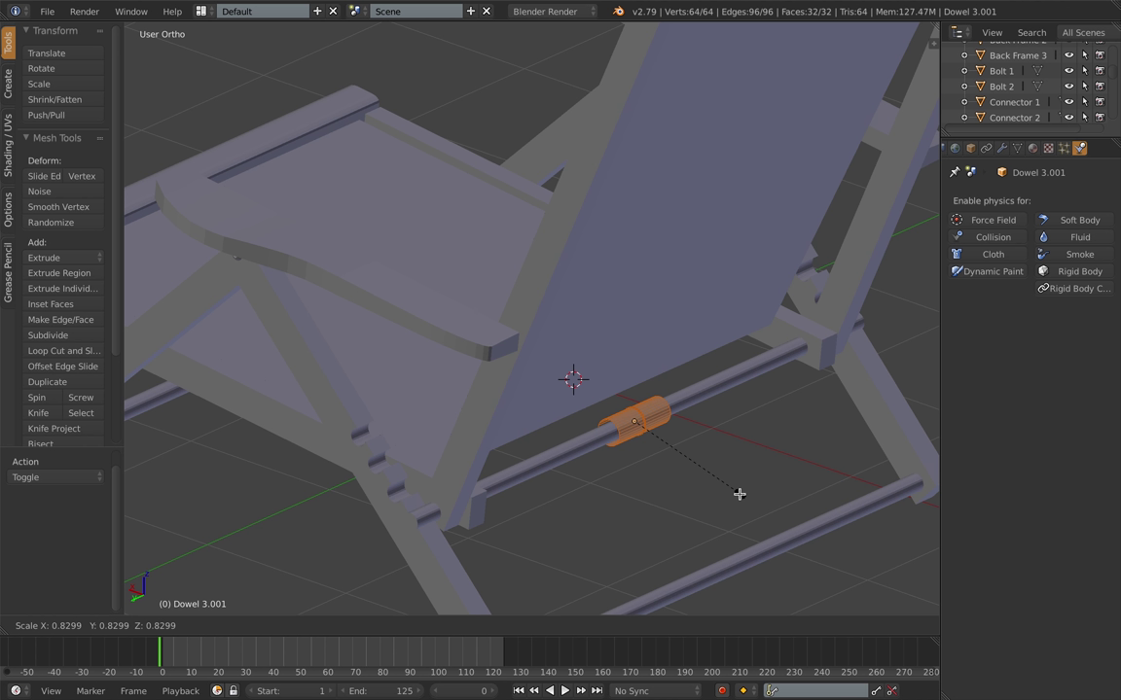
{"action": "left_click", "coordinate": [739, 495]}
{"action": "scroll", "coordinate": [655, 500], "scroll_direction": "up", "scroll_amount": 3}
{"action": "middle_click_drag", "start_coordinate": [656, 500], "coordinate": [582, 395]}
{"action": "scroll", "coordinate": [573, 418], "scroll_direction": "down", "scroll_amount": 3}
{"action": "key", "text": "s"}
{"action": "key", "text": "y"}
{"action": "left_click", "coordinate": [228, 430]}
Step: Move the sleeve about 0.013 along Y in left view to centre it on the dowel
{"action": "middle_click_drag", "start_coordinate": [228, 429], "coordinate": [328, 413]}
{"action": "key", "text": "KP_1"}
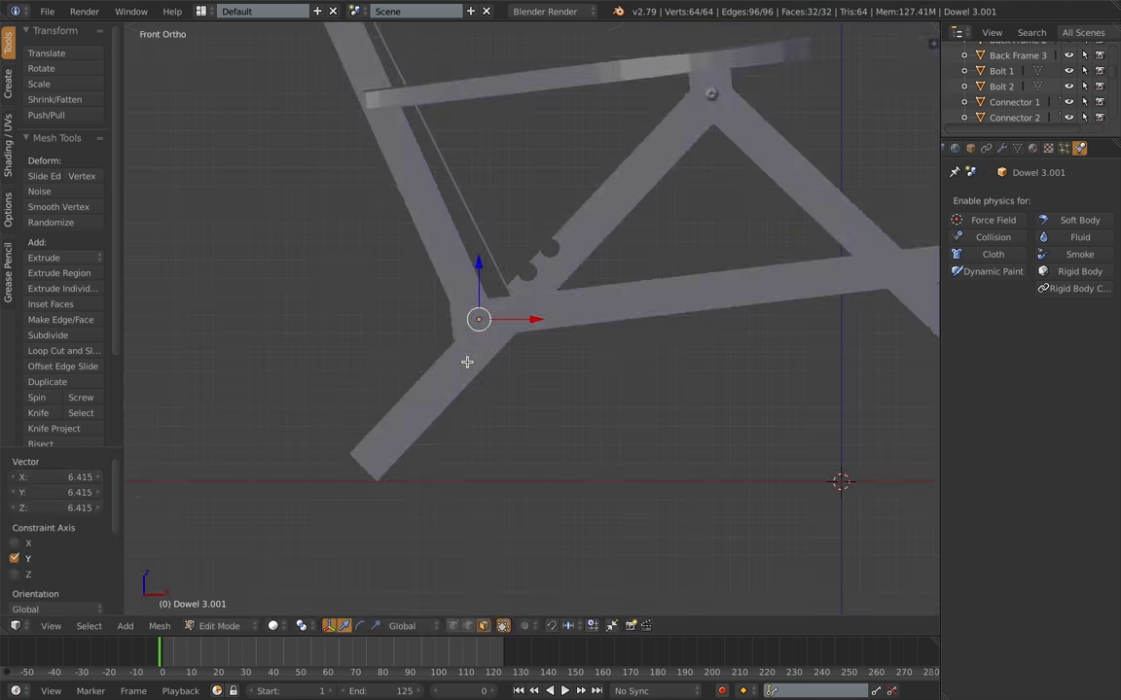
{"action": "key", "text": "KP_3"}
{"action": "key", "text": "ctrl+KP_3"}
{"action": "left_click_drag", "start_coordinate": [485, 320], "coordinate": [481, 320]}
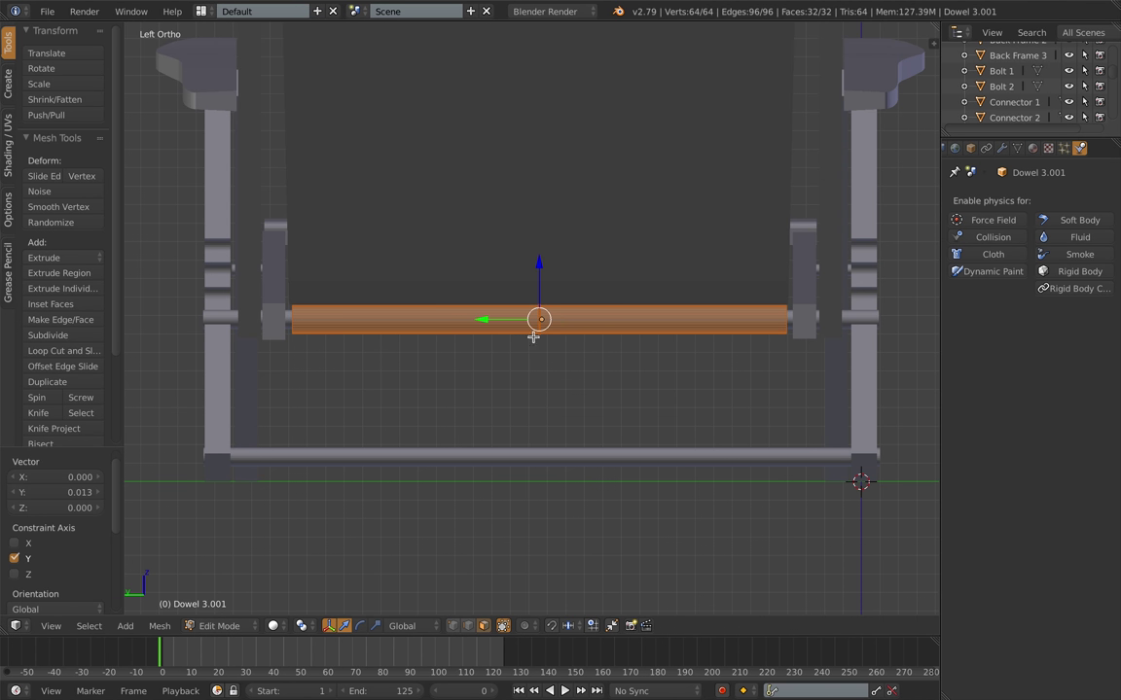
Step: Scale the sleeve to about 1.012 along Y so it fits between the frame sides
{"action": "key", "text": "s"}
{"action": "key", "text": "y"}
{"action": "left_click", "coordinate": [527, 341]}
Step: Show the sleeve in wireframe front view and switch to vertex selection with nothing selected
{"action": "middle_click_drag", "start_coordinate": [541, 337], "coordinate": [373, 221]}
{"action": "scroll", "coordinate": [550, 303], "scroll_direction": "up", "scroll_amount": 3}
{"action": "scroll", "coordinate": [381, 285], "scroll_direction": "down", "scroll_amount": 1}
{"action": "key", "text": "KP_1"}
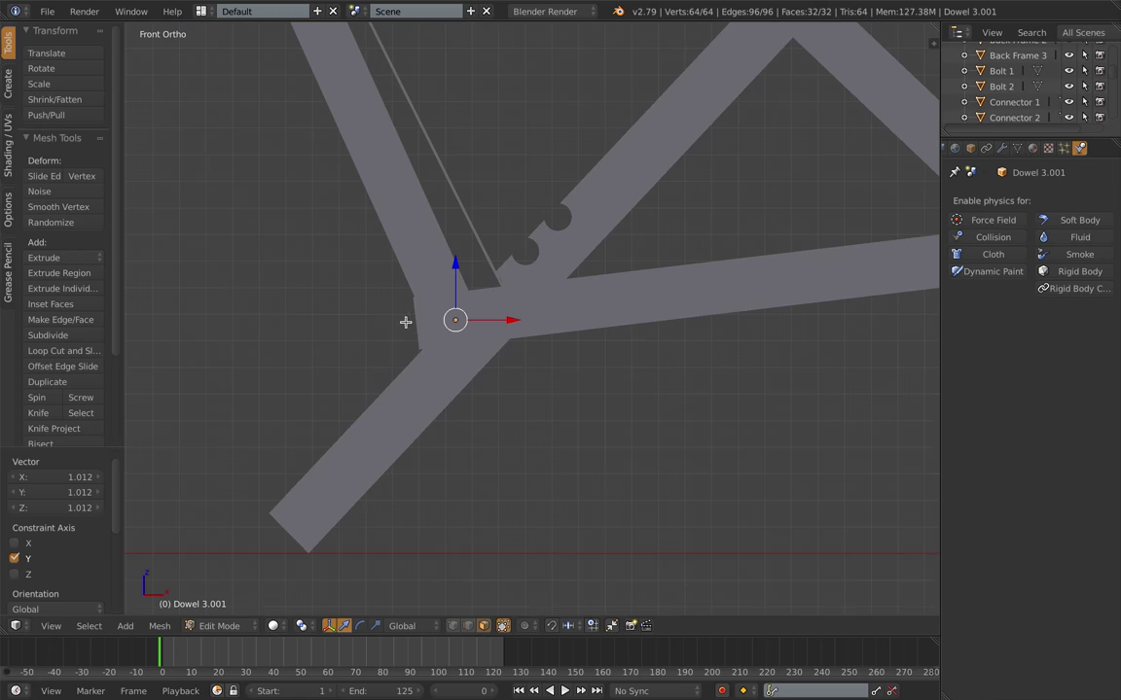
{"action": "key", "text": "z"}
{"action": "scroll", "coordinate": [437, 293], "scroll_direction": "up", "scroll_amount": 4}
{"action": "right_click", "coordinate": [418, 297]}
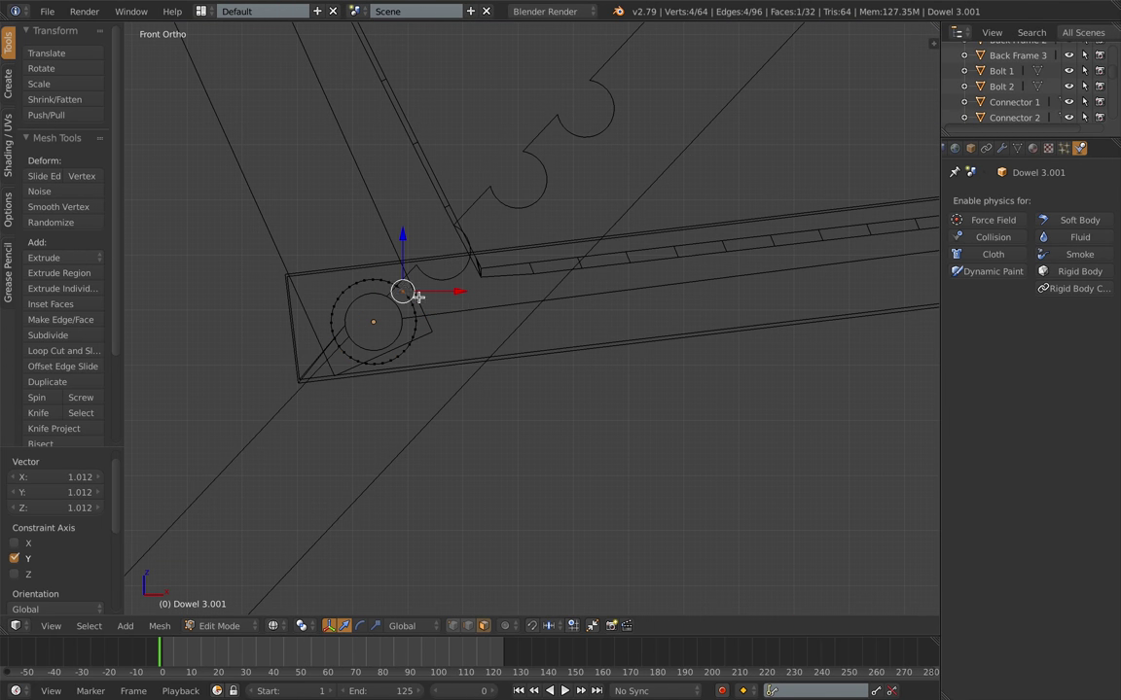
{"action": "left_click", "coordinate": [469, 627]}
{"action": "key", "text": "a"}
{"action": "key", "text": "a"}
{"action": "left_click", "coordinate": [453, 626]}
{"action": "left_click", "coordinate": [484, 627]}
{"action": "mouse_move", "coordinate": [405, 279]}
{"action": "middle_mouse_down"}
{"action": "mouse_move", "coordinate": [388, 281]}
{"action": "mouse_move", "coordinate": [391, 291]}
{"action": "middle_mouse_up"}
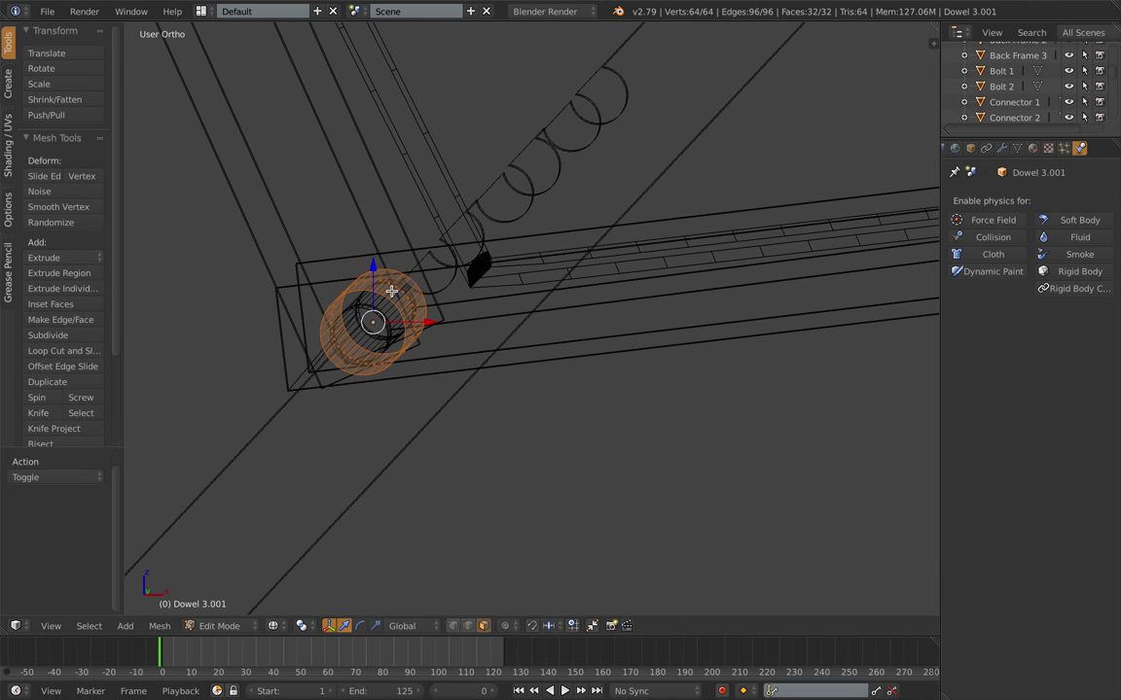
{"action": "key", "text": "KP_1"}
{"action": "right_click", "coordinate": [408, 296]}
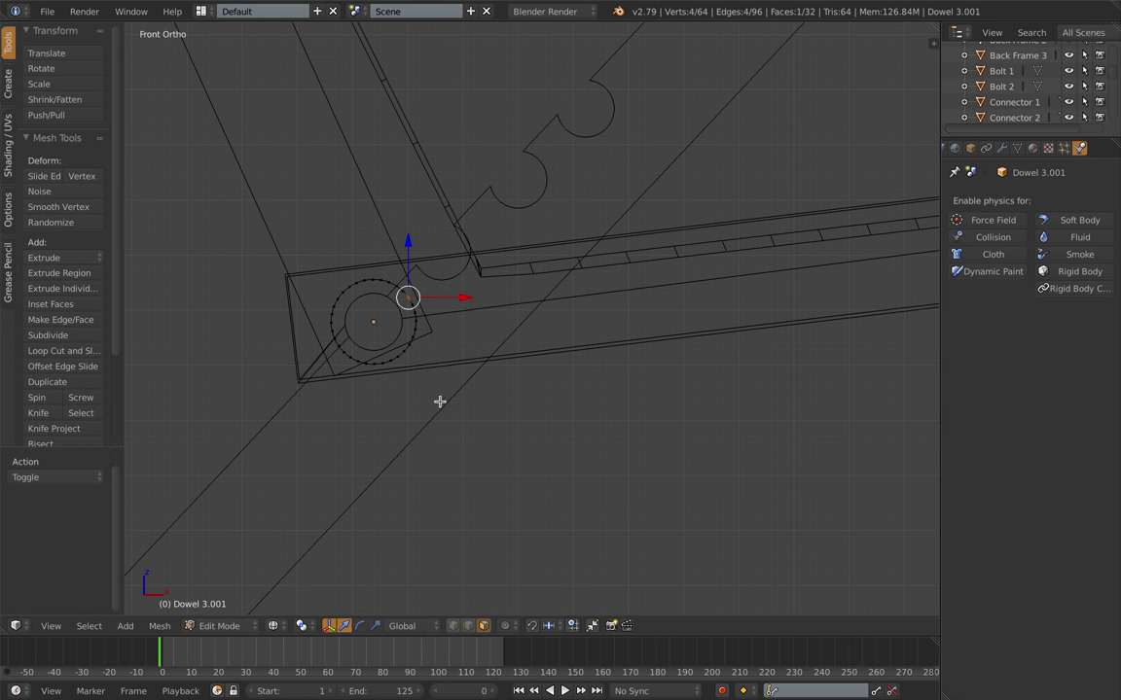
{"action": "left_click", "coordinate": [412, 300]}
{"action": "key", "text": "a"}
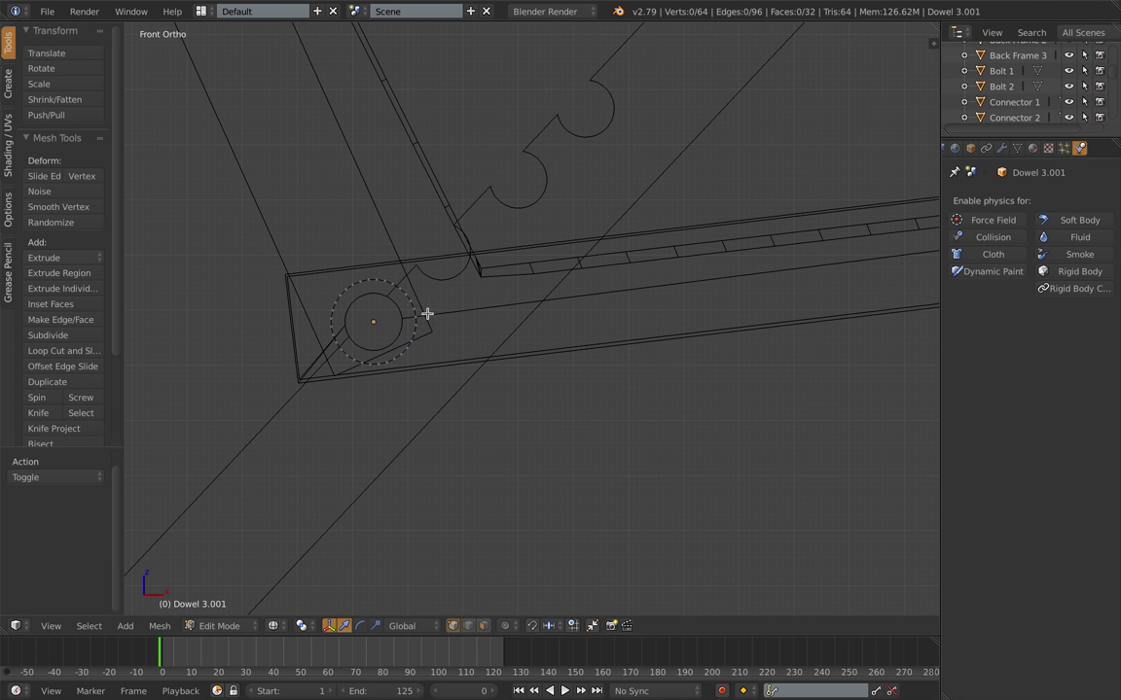
{"action": "right_click", "coordinate": [426, 311]}
{"action": "middle_click_drag", "start_coordinate": [485, 309], "coordinate": [469, 324]}
{"action": "key", "text": "a"}
{"action": "key", "text": "KP_1"}
{"action": "key", "text": "b"}
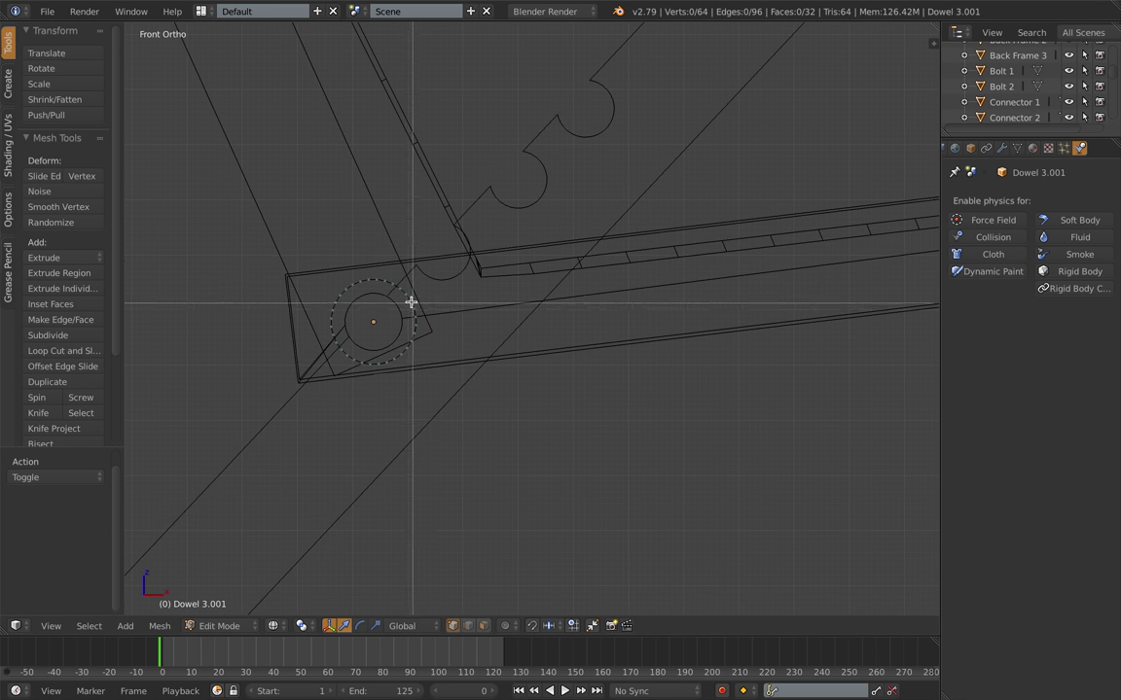
{"action": "left_click_drag", "start_coordinate": [403, 300], "coordinate": [425, 320]}
{"action": "middle_click_drag", "start_coordinate": [479, 313], "coordinate": [463, 328]}
{"action": "key", "text": "KP_1"}
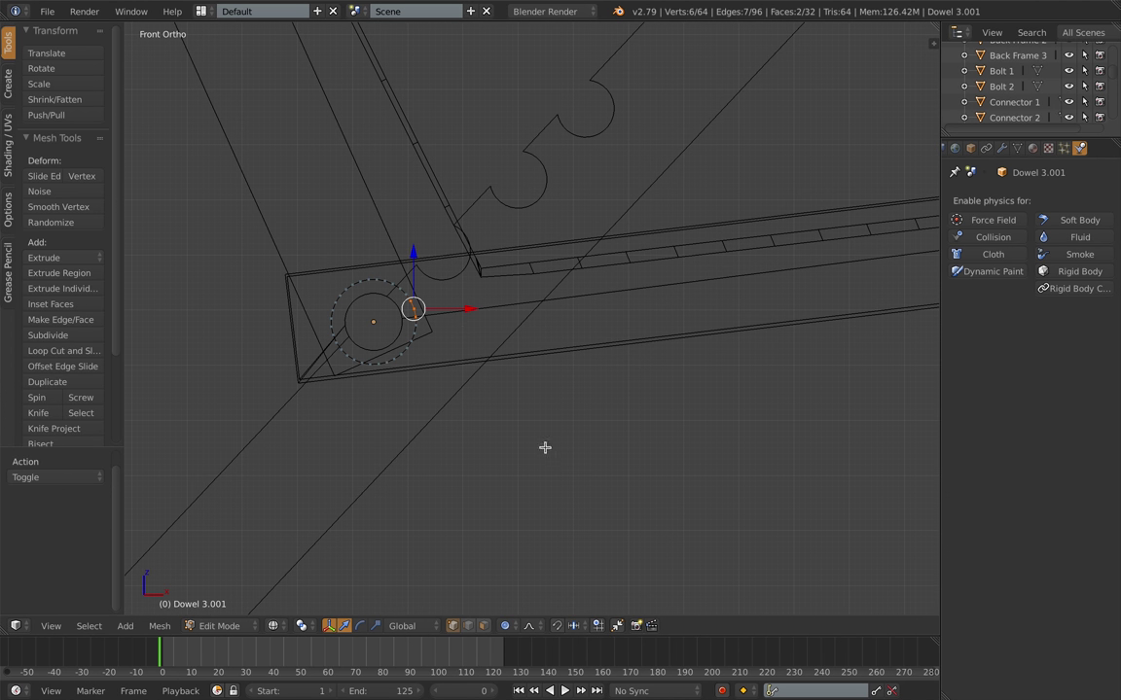
{"action": "key", "text": "g"}
{"action": "right_click", "coordinate": [573, 432]}
Step: Select the sleeve's lengthwise edge facing the fabric and pull it to the seat and backrest seam using Sharp proportional falloff
{"action": "key", "text": "a"}
{"action": "key", "text": "b"}
{"action": "left_click_drag", "start_coordinate": [405, 303], "coordinate": [419, 313]}
{"action": "key", "text": "g"}
{"action": "scroll", "coordinate": [531, 292], "scroll_direction": "down", "scroll_amount": 9}
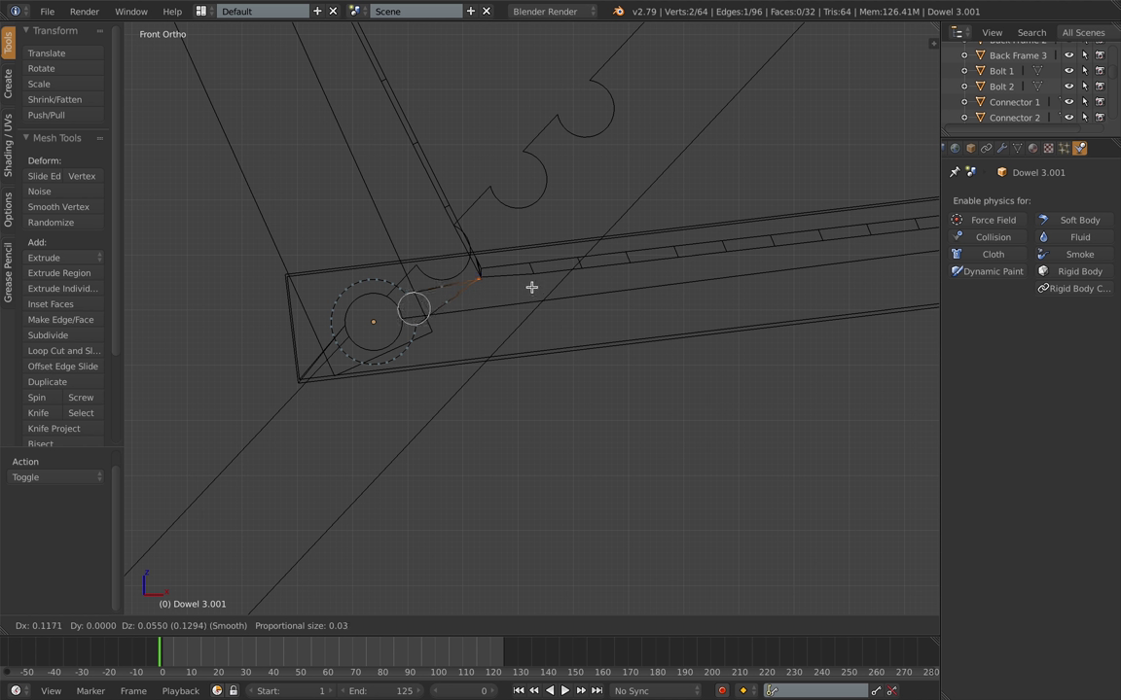
{"action": "scroll", "coordinate": [529, 289], "scroll_direction": "down", "scroll_amount": 10}
{"action": "right_click", "coordinate": [527, 293]}
{"action": "left_click", "coordinate": [535, 628]}
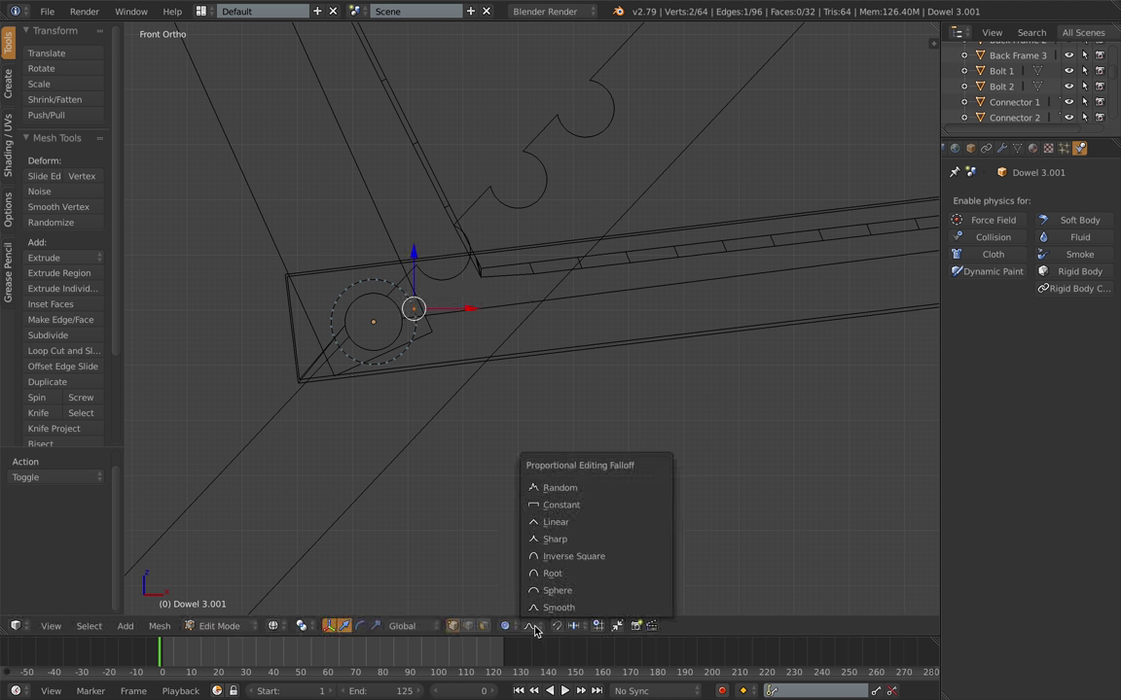
{"action": "left_click", "coordinate": [552, 542]}
{"action": "key", "text": "g"}
{"action": "left_click", "coordinate": [599, 265]}
Step: Return to solid shading in Object Mode and save the project with Save As
{"action": "scroll", "coordinate": [545, 292], "scroll_direction": "down", "scroll_amount": 5}
{"action": "mouse_move", "coordinate": [477, 294]}
{"action": "middle_mouse_down"}
{"action": "mouse_move", "coordinate": [552, 325]}
{"action": "mouse_move", "coordinate": [570, 360]}
{"action": "mouse_move", "coordinate": [520, 329]}
{"action": "mouse_move", "coordinate": [467, 388]}
{"action": "mouse_move", "coordinate": [555, 388]}
{"action": "mouse_move", "coordinate": [504, 349]}
{"action": "mouse_move", "coordinate": [535, 337]}
{"action": "mouse_move", "coordinate": [591, 342]}
{"action": "mouse_move", "coordinate": [537, 349]}
{"action": "mouse_move", "coordinate": [640, 313]}
{"action": "middle_mouse_up"}
{"action": "key", "text": "z"}
{"action": "key", "text": "a"}
{"action": "key", "text": "Tab"}
{"action": "scroll", "coordinate": [567, 347], "scroll_direction": "down", "scroll_amount": 2}
{"action": "left_click", "coordinate": [47, 12]}
{"action": "left_click", "coordinate": [73, 148]}
{"action": "left_click", "coordinate": [1014, 70]}
{"action": "left_click", "coordinate": [1046, 57]}
{"action": "key", "text": "Tab"}
{"action": "key", "text": "a"}
{"action": "key", "text": "a"}
{"action": "key", "text": "Tab"}
{"action": "scroll", "coordinate": [613, 356], "scroll_direction": "down", "scroll_amount": 2}
Step: Reselect the sleeve's pulled edge and move it about -0.002 in X and -0.002 in Z in front view
{"action": "scroll", "coordinate": [542, 345], "scroll_direction": "up", "scroll_amount": 7}
{"action": "key", "text": "Tab"}
{"action": "key", "text": "z"}
{"action": "right_click", "coordinate": [447, 448]}
{"action": "right_click", "coordinate": [564, 154], "text": "shift"}
{"action": "key", "text": "KP_1"}
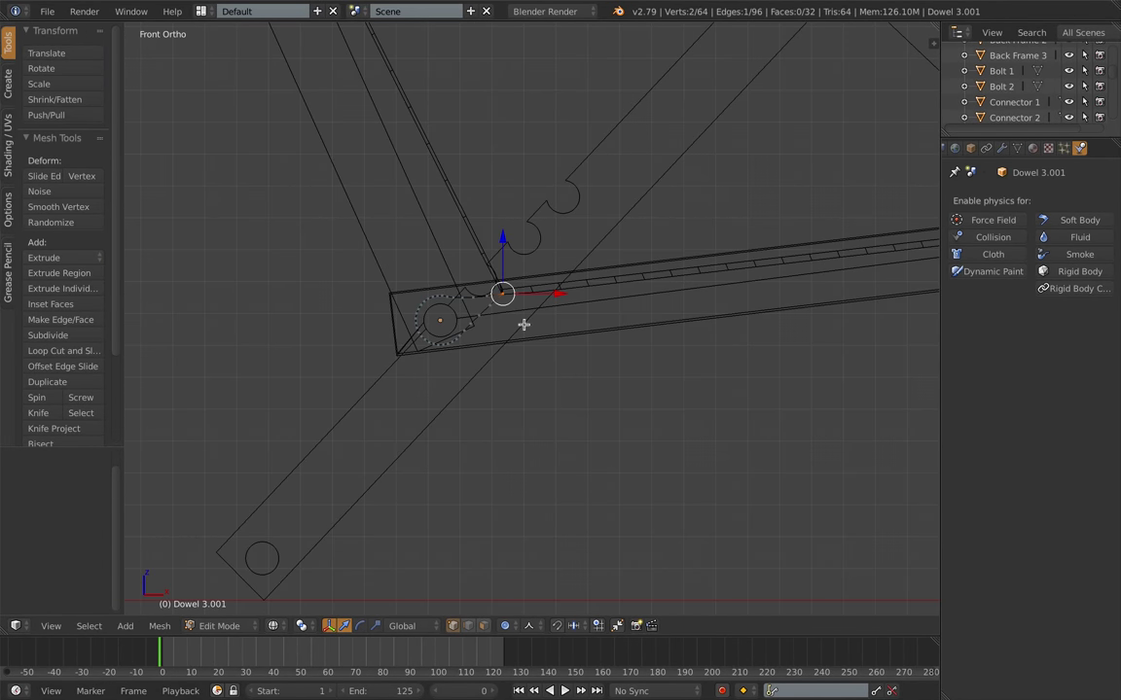
{"action": "key", "text": "g"}
{"action": "scroll", "coordinate": [628, 331], "scroll_direction": "down", "scroll_amount": 4}
{"action": "left_click", "coordinate": [630, 330]}
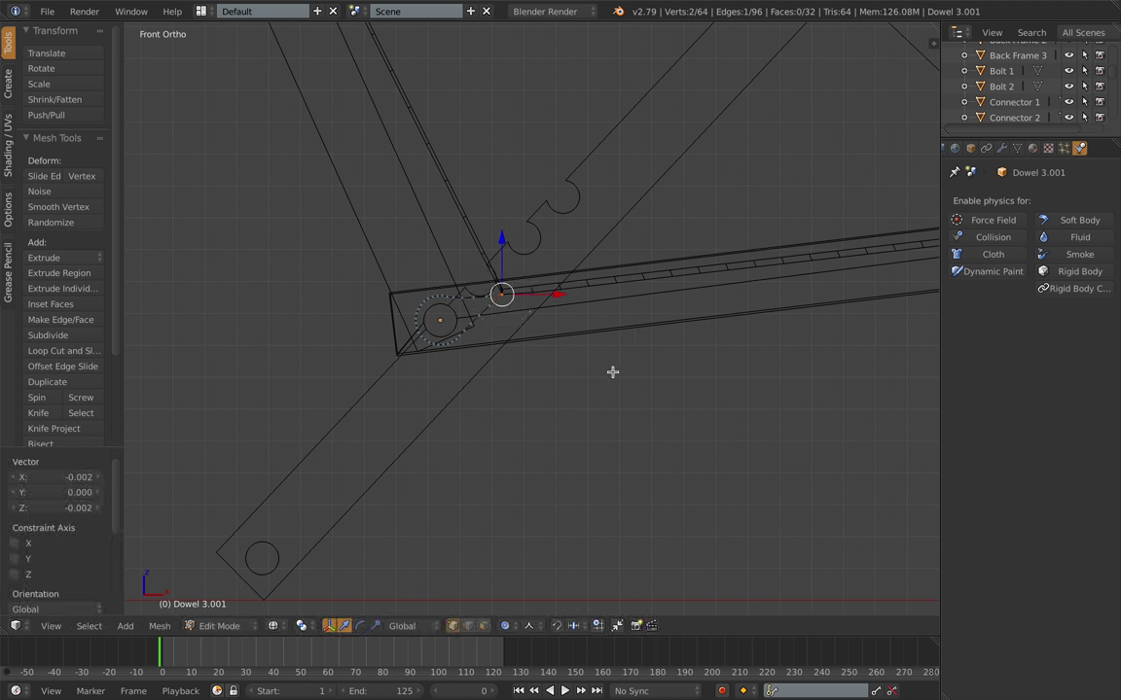
{"action": "key", "text": "Tab"}
{"action": "key", "text": "z"}
Step: Play the cloth simulation to check how the fabric meets the sleeve, and stop the playback
{"action": "mouse_move", "coordinate": [612, 372]}
{"action": "middle_mouse_down"}
{"action": "mouse_move", "coordinate": [669, 393]}
{"action": "mouse_move", "coordinate": [609, 393]}
{"action": "middle_mouse_up"}
{"action": "scroll", "coordinate": [669, 392], "scroll_direction": "down", "scroll_amount": 5}
{"action": "key", "text": "a"}
{"action": "scroll", "coordinate": [519, 440], "scroll_direction": "down", "scroll_amount": 2}
{"action": "scroll", "coordinate": [563, 408], "scroll_direction": "up", "scroll_amount": 1}
{"action": "middle_click_drag", "start_coordinate": [520, 436], "coordinate": [502, 400]}
{"action": "key", "text": "alt+a"}
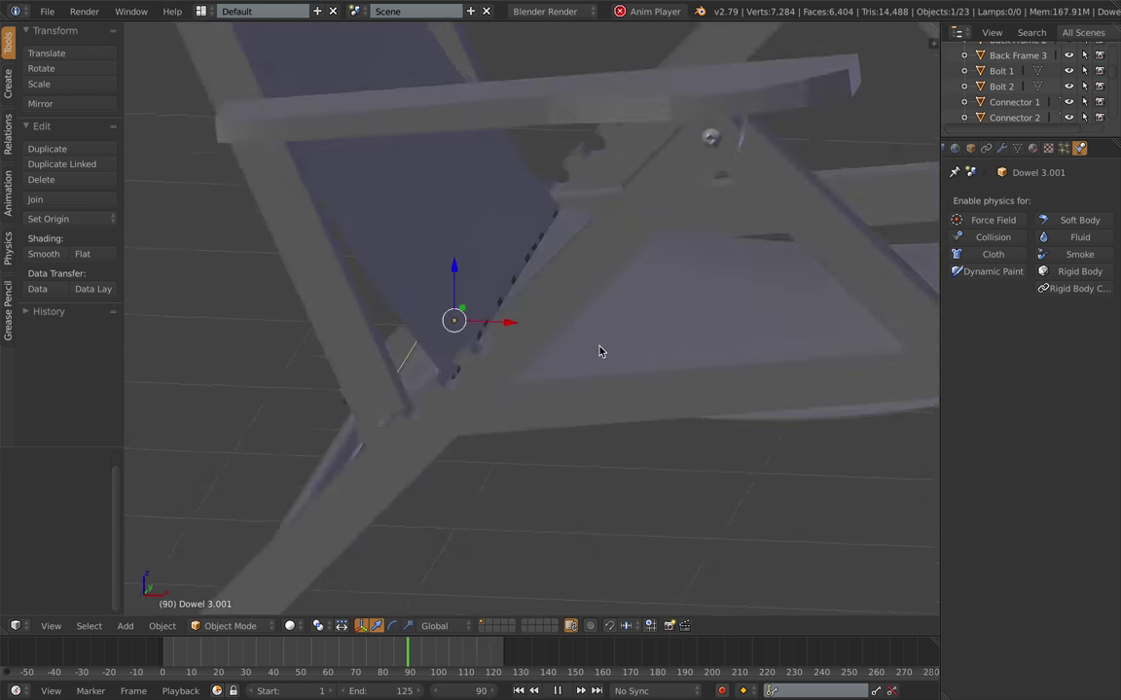
{"action": "left_click_drag", "start_coordinate": [321, 656], "coordinate": [151, 652]}
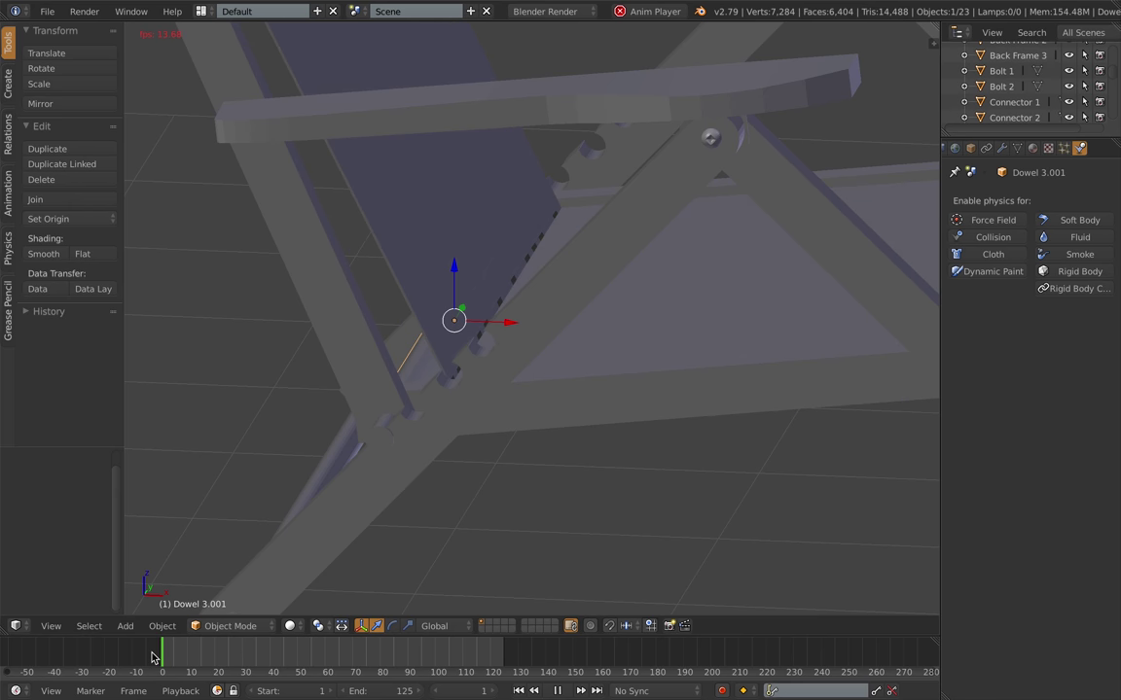
{"action": "key", "text": "alt+a"}
Step: Rewind the timeline to frame 0
{"action": "left_click", "coordinate": [47, 11]}
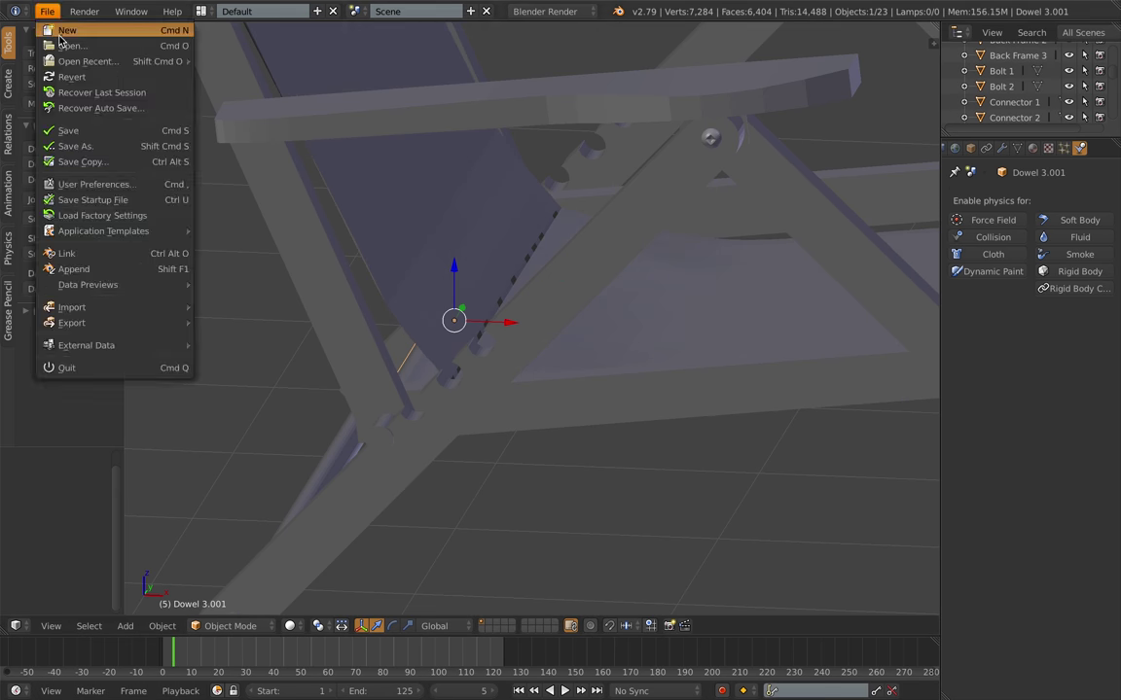
{"action": "left_click", "coordinate": [64, 46]}
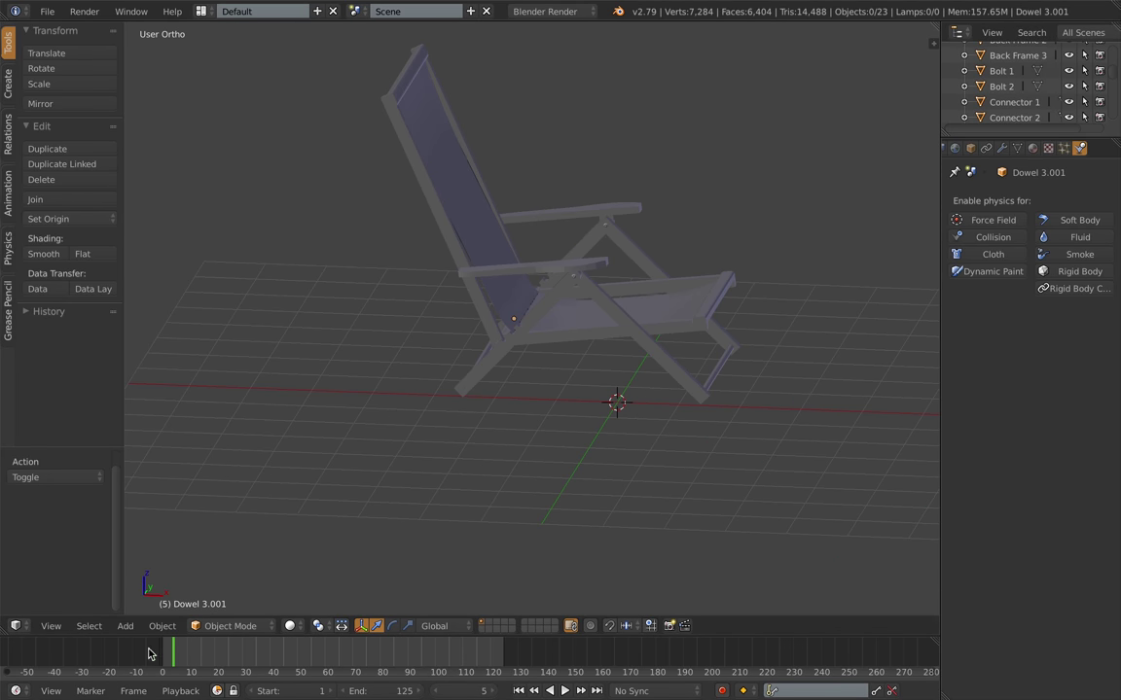
{"action": "left_click", "coordinate": [211, 674]}
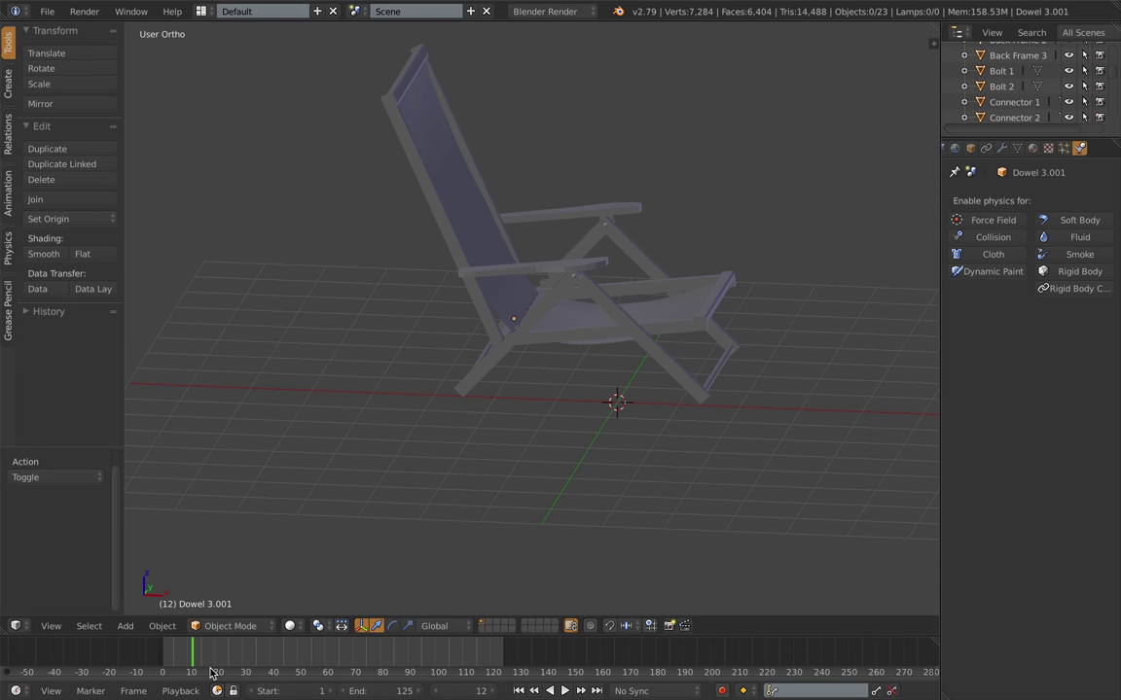
{"action": "left_click_drag", "start_coordinate": [187, 651], "coordinate": [160, 649]}
Step: Add a Bevel modifier to the backrest side bar Back Frame 1 and apply it
{"action": "scroll", "coordinate": [759, 285], "scroll_direction": "up", "scroll_amount": 4}
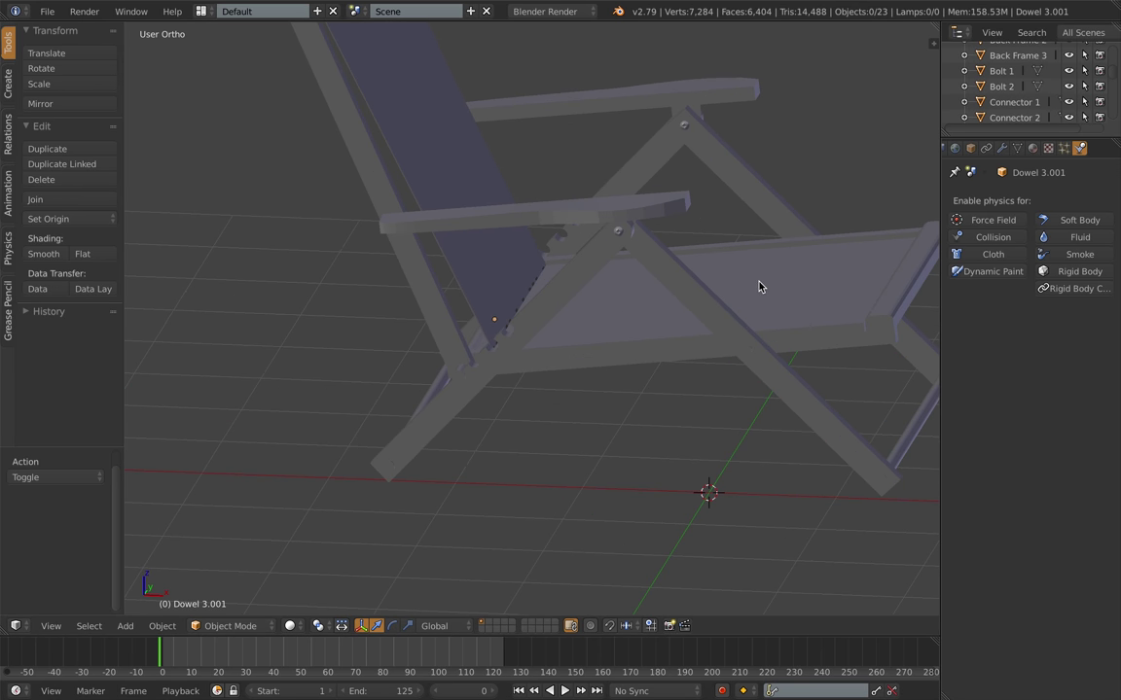
{"action": "middle_click_drag", "start_coordinate": [760, 285], "coordinate": [511, 296]}
{"action": "middle_click_drag", "start_coordinate": [671, 200], "coordinate": [678, 375], "text": "shift"}
{"action": "right_click", "coordinate": [708, 352]}
{"action": "left_click", "coordinate": [1001, 148]}
{"action": "left_click", "coordinate": [1031, 201]}
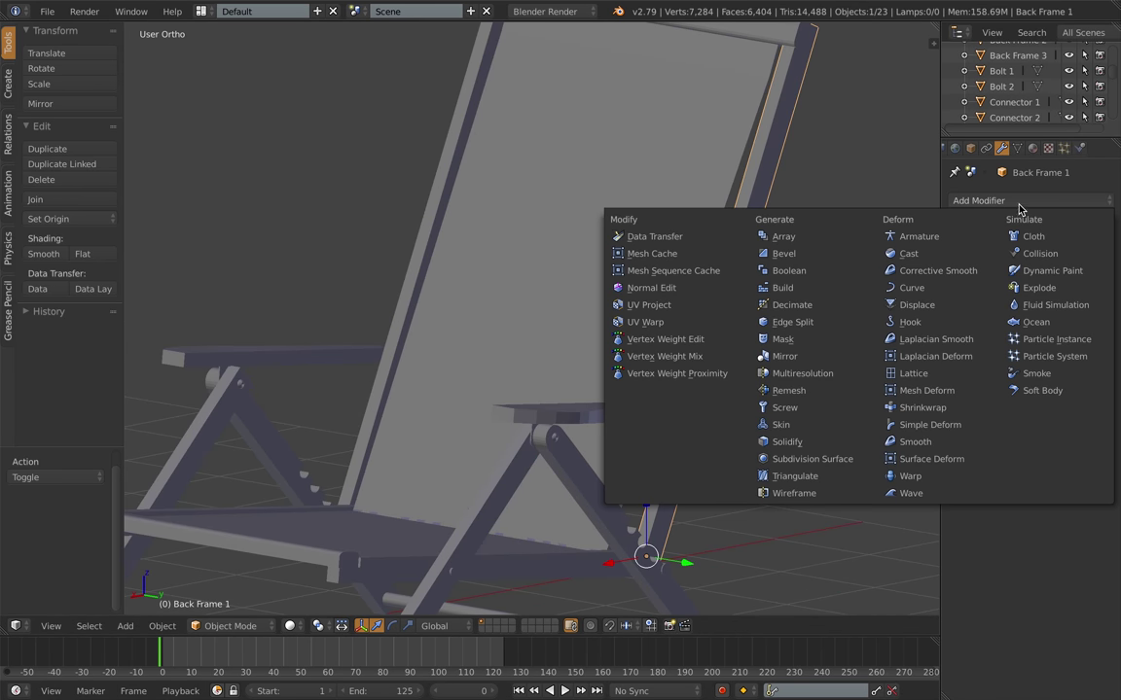
{"action": "left_click", "coordinate": [745, 243]}
{"action": "scroll", "coordinate": [888, 470], "scroll_direction": "up", "scroll_amount": 6}
{"action": "scroll", "coordinate": [851, 373], "scroll_direction": "down", "scroll_amount": 4}
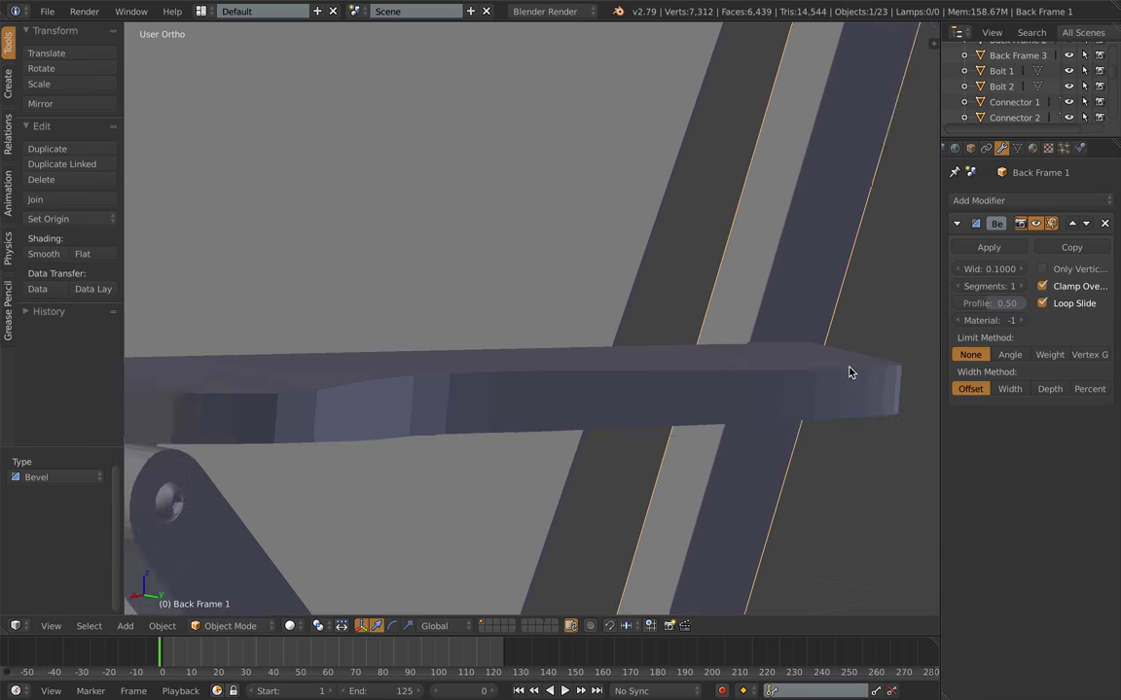
{"action": "middle_click_drag", "start_coordinate": [850, 373], "coordinate": [724, 387]}
{"action": "left_click", "coordinate": [988, 247]}
Step: Add a Bevel modifier to the opposite backrest side bar, Back Frame 2, and apply it
{"action": "scroll", "coordinate": [702, 295], "scroll_direction": "down", "scroll_amount": 4}
{"action": "key", "text": "a"}
{"action": "right_click", "coordinate": [878, 321]}
{"action": "middle_click_drag", "start_coordinate": [879, 321], "coordinate": [751, 331]}
{"action": "scroll", "coordinate": [751, 331], "scroll_direction": "down", "scroll_amount": 2}
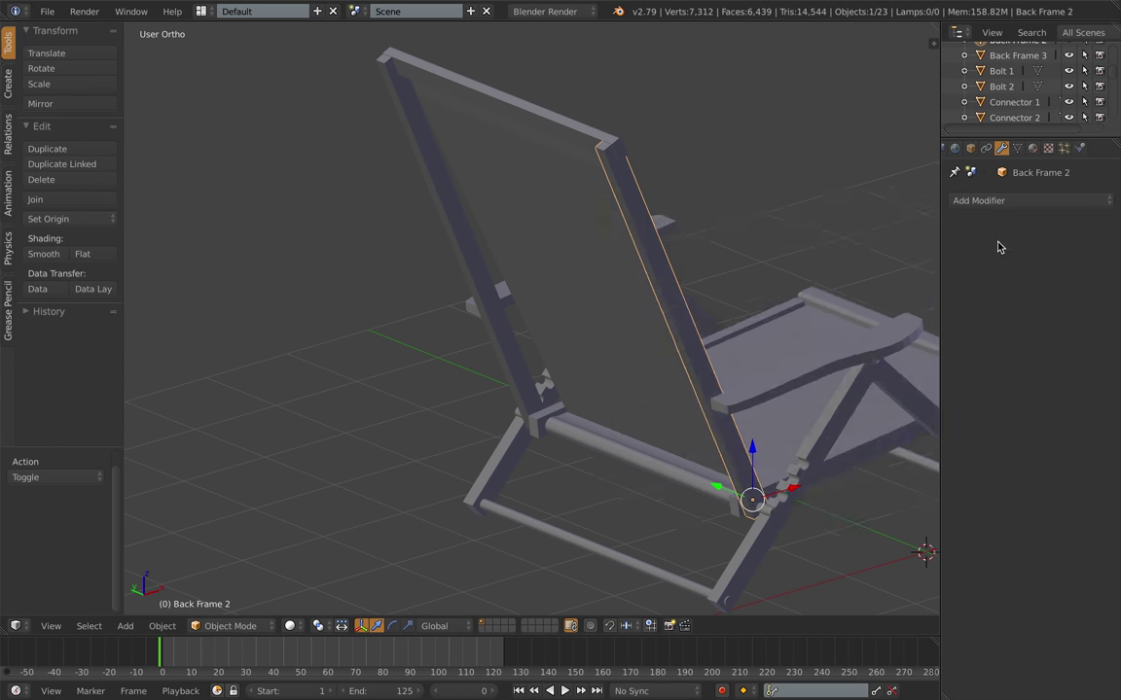
{"action": "left_click", "coordinate": [998, 202]}
{"action": "left_click", "coordinate": [790, 253]}
{"action": "left_click", "coordinate": [1002, 250]}
Step: Try an applied Bevel modifier on the backrest's top bar, Back Frame 3, and undo it
{"action": "right_click", "coordinate": [588, 139]}
{"action": "left_click", "coordinate": [1000, 198]}
{"action": "left_click", "coordinate": [796, 260]}
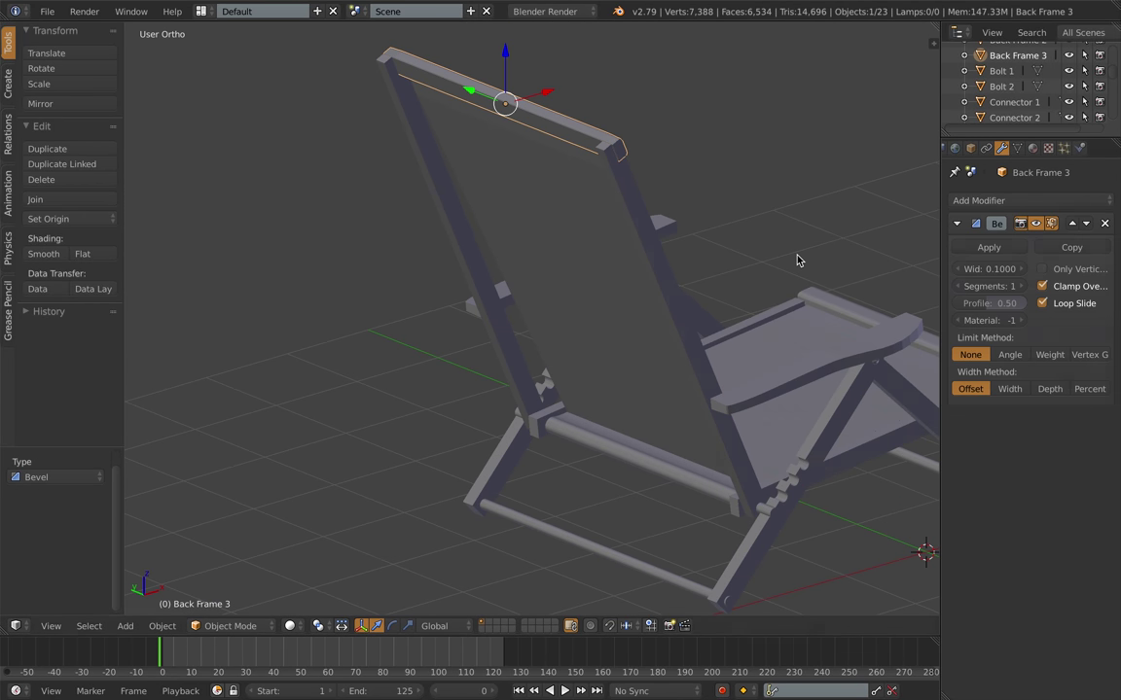
{"action": "left_click", "coordinate": [988, 247]}
{"action": "scroll", "coordinate": [511, 235], "scroll_direction": "up", "scroll_amount": 3}
{"action": "middle_click_drag", "start_coordinate": [671, 219], "coordinate": [724, 267]}
{"action": "key", "text": "ctrl+z"}
{"action": "key", "text": "ctrl+z"}
{"action": "scroll", "coordinate": [725, 267], "scroll_direction": "up", "scroll_amount": 6}
{"action": "scroll", "coordinate": [342, 362], "scroll_direction": "down", "scroll_amount": 4}
Step: Try the Bevel modifier's Percent, Depth, Width and Offset methods on Back Frame 3, and remove the modifier
{"action": "left_click", "coordinate": [1085, 201]}
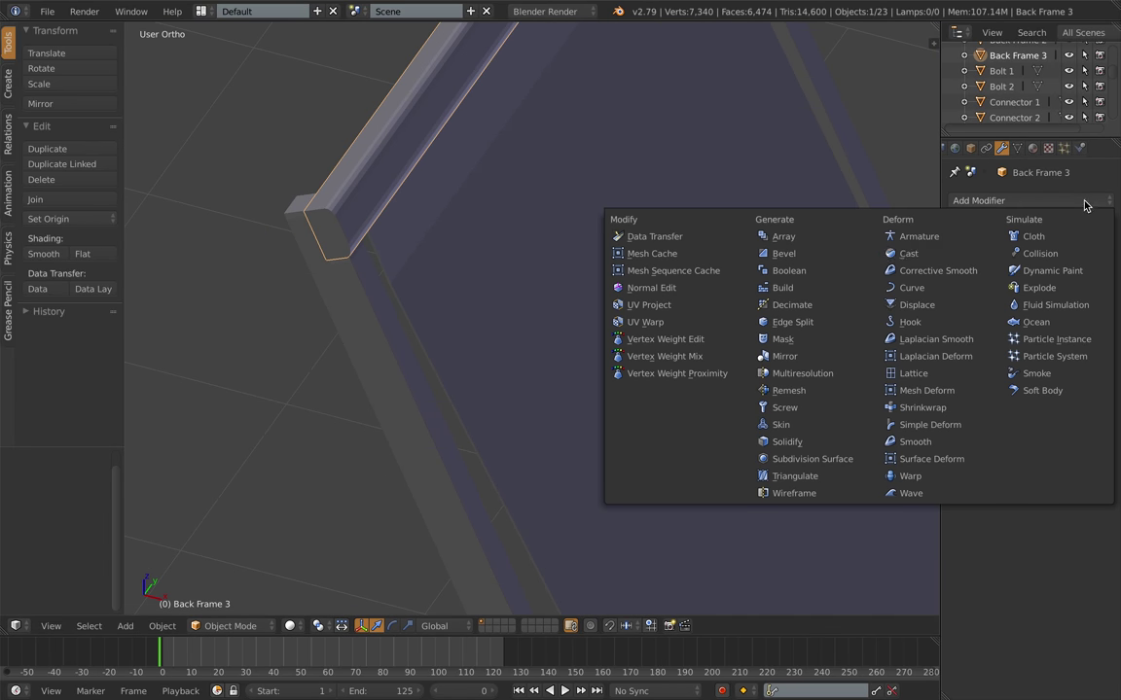
{"action": "left_click", "coordinate": [786, 254]}
{"action": "scroll", "coordinate": [642, 260], "scroll_direction": "down", "scroll_amount": 1}
{"action": "left_click", "coordinate": [1088, 391]}
{"action": "left_click", "coordinate": [1050, 391]}
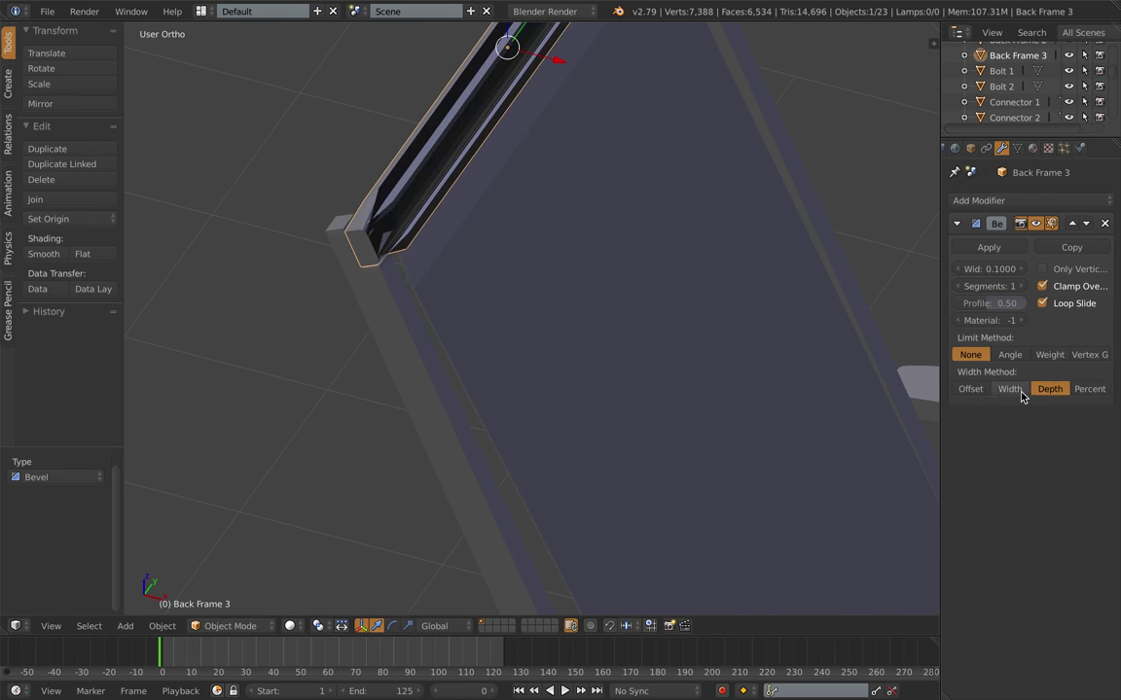
{"action": "left_click", "coordinate": [1017, 393]}
{"action": "left_click", "coordinate": [979, 391]}
{"action": "left_click", "coordinate": [1104, 224]}
Step: Add a Bevel modifier to each of the two armrests and apply it
{"action": "middle_click_drag", "start_coordinate": [725, 267], "coordinate": [695, 185]}
{"action": "right_click", "coordinate": [594, 377]}
{"action": "left_click", "coordinate": [970, 206]}
{"action": "left_click", "coordinate": [786, 254]}
{"action": "left_click", "coordinate": [992, 248]}
{"action": "middle_click_drag", "start_coordinate": [545, 446], "coordinate": [850, 407]}
{"action": "right_click", "coordinate": [442, 225]}
{"action": "left_click", "coordinate": [973, 202]}
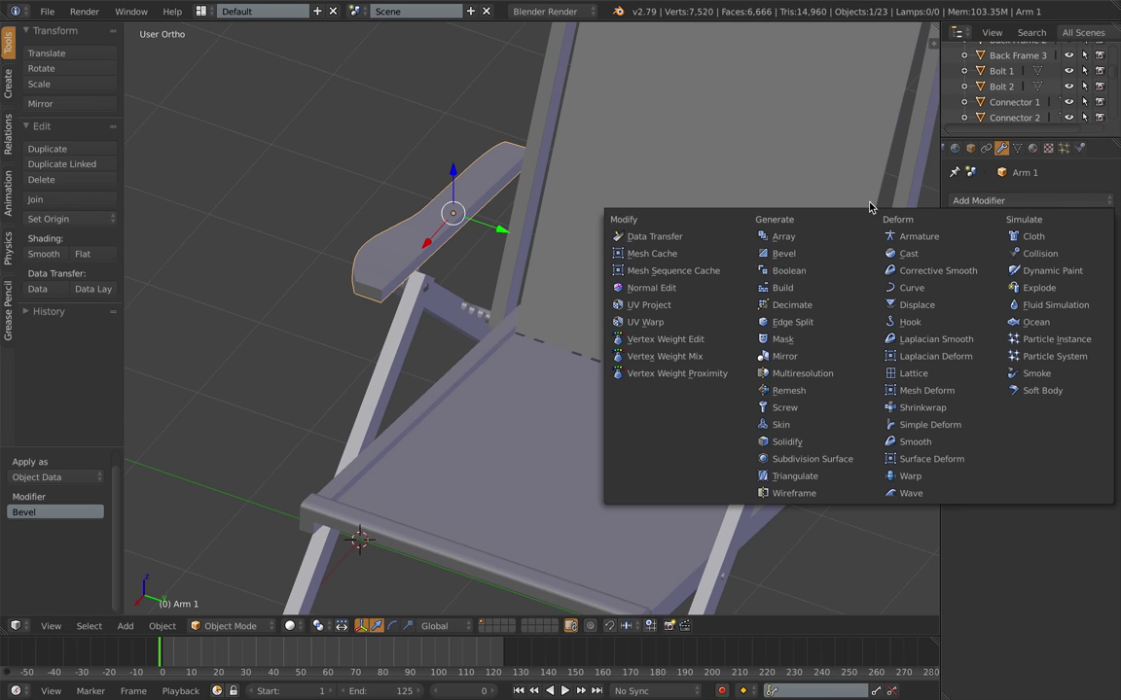
{"action": "left_click", "coordinate": [786, 254]}
{"action": "left_click", "coordinate": [989, 247]}
Step: Add a Bevel modifier to the front leg Leg 2 and apply it
{"action": "middle_click_drag", "start_coordinate": [681, 321], "coordinate": [501, 360]}
{"action": "scroll", "coordinate": [678, 393], "scroll_direction": "up", "scroll_amount": 7}
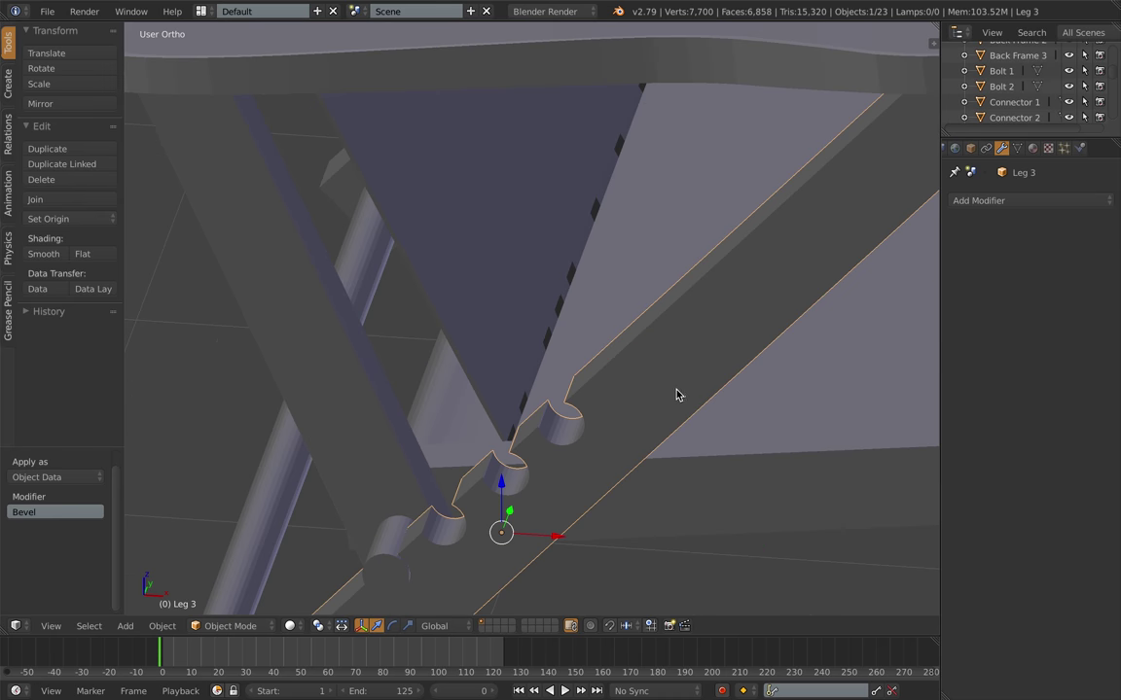
{"action": "middle_click_drag", "start_coordinate": [678, 393], "coordinate": [585, 390]}
{"action": "right_click", "coordinate": [585, 391]}
{"action": "left_click", "coordinate": [983, 202]}
{"action": "left_click", "coordinate": [823, 253]}
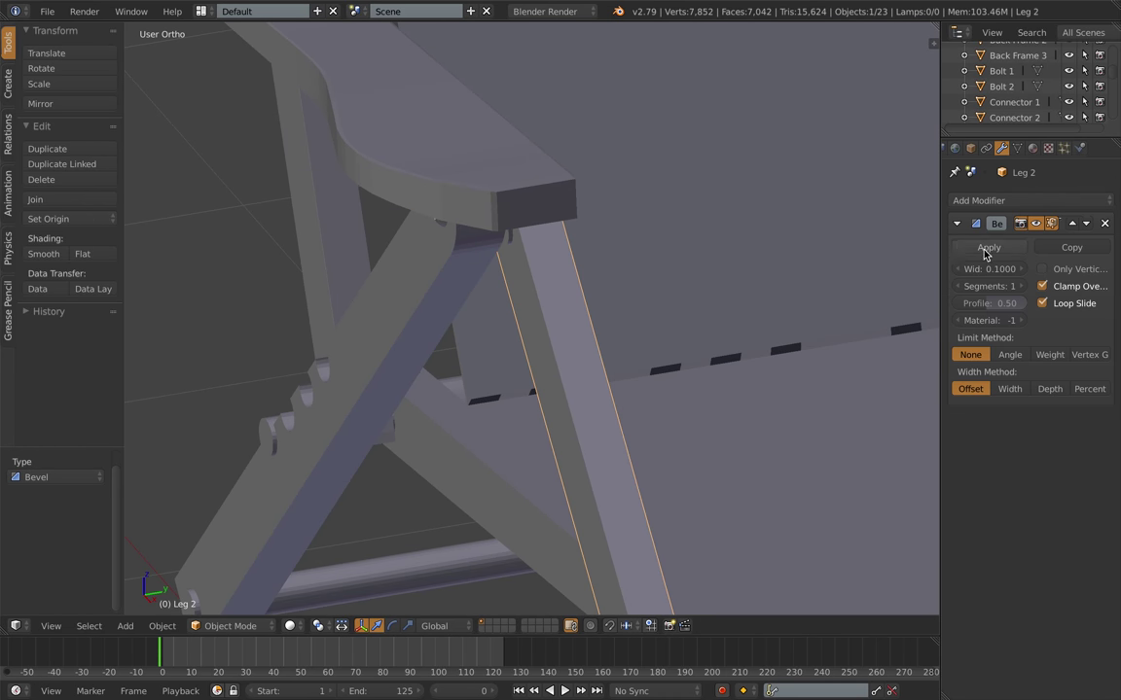
{"action": "left_click", "coordinate": [985, 249]}
Step: Add a Bevel modifier to the front leg on the opposite side of the chair and apply it
{"action": "scroll", "coordinate": [730, 329], "scroll_direction": "down", "scroll_amount": 6}
{"action": "middle_click_drag", "start_coordinate": [729, 329], "coordinate": [622, 342]}
{"action": "right_click", "coordinate": [675, 366]}
{"action": "left_click", "coordinate": [989, 203]}
{"action": "left_click", "coordinate": [825, 253]}
{"action": "left_click", "coordinate": [987, 249]}
Step: Add and apply a Bevel modifier on both seat side bars, Seat Frame 1 and Seat Frame 2
{"action": "right_click", "coordinate": [630, 450]}
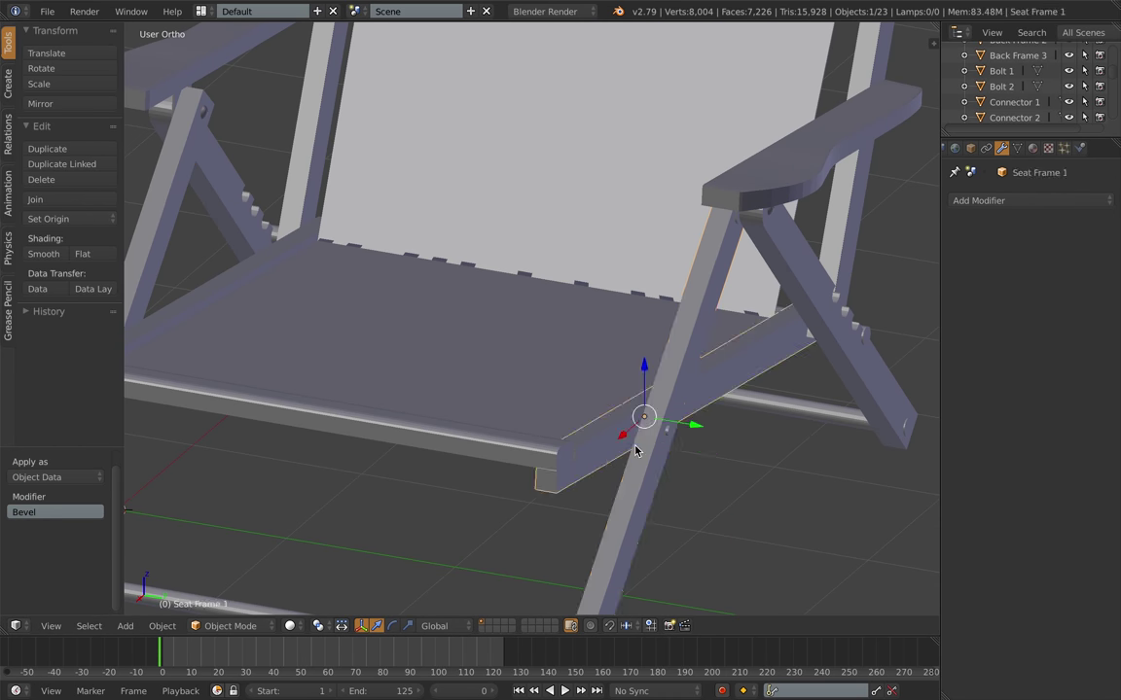
{"action": "left_click", "coordinate": [984, 202]}
{"action": "left_click", "coordinate": [800, 252]}
{"action": "left_click", "coordinate": [984, 249]}
{"action": "middle_click_drag", "start_coordinate": [525, 470], "coordinate": [578, 461]}
{"action": "right_click", "coordinate": [520, 377]}
{"action": "left_click", "coordinate": [982, 201]}
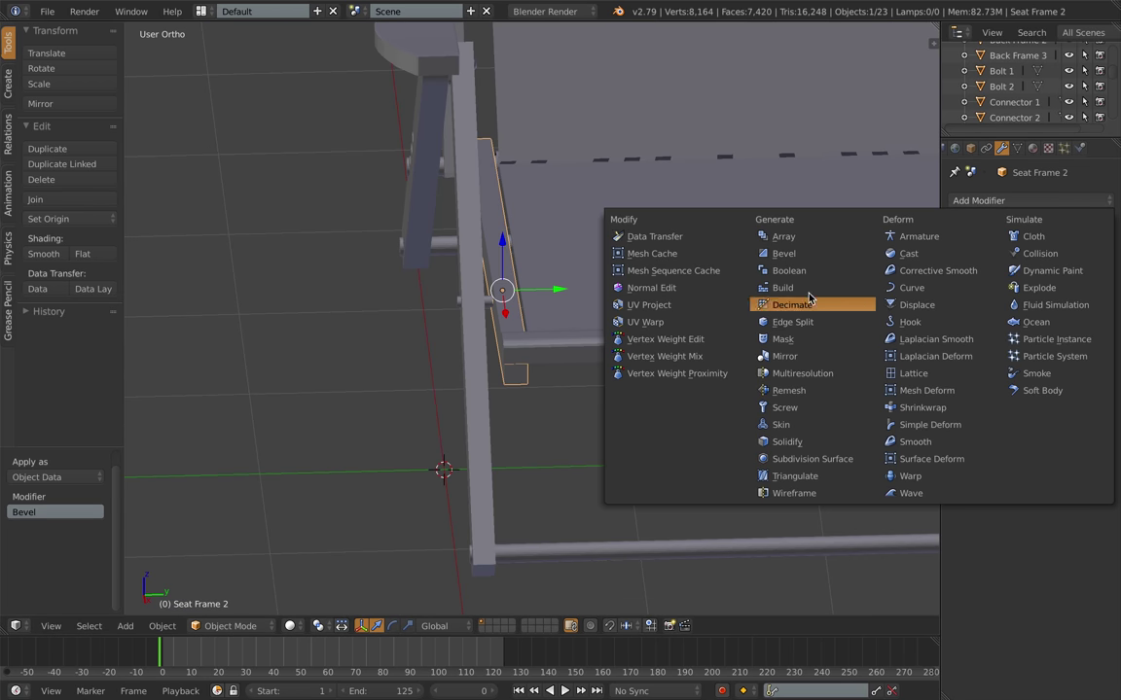
{"action": "left_click", "coordinate": [816, 252]}
{"action": "left_click", "coordinate": [985, 249]}
Step: Examine the chair's frame, legs and armrests after bevelling
{"action": "middle_click_drag", "start_coordinate": [476, 295], "coordinate": [568, 290]}
{"action": "scroll", "coordinate": [583, 277], "scroll_direction": "down", "scroll_amount": 3}
{"action": "middle_click_drag", "start_coordinate": [730, 274], "coordinate": [598, 294]}
{"action": "scroll", "coordinate": [481, 353], "scroll_direction": "up", "scroll_amount": 6}
{"action": "scroll", "coordinate": [533, 317], "scroll_direction": "down", "scroll_amount": 2}
{"action": "scroll", "coordinate": [533, 317], "scroll_direction": "down", "scroll_amount": 6}
{"action": "scroll", "coordinate": [504, 325], "scroll_direction": "down", "scroll_amount": 2}
{"action": "scroll", "coordinate": [598, 294], "scroll_direction": "up", "scroll_amount": 3}
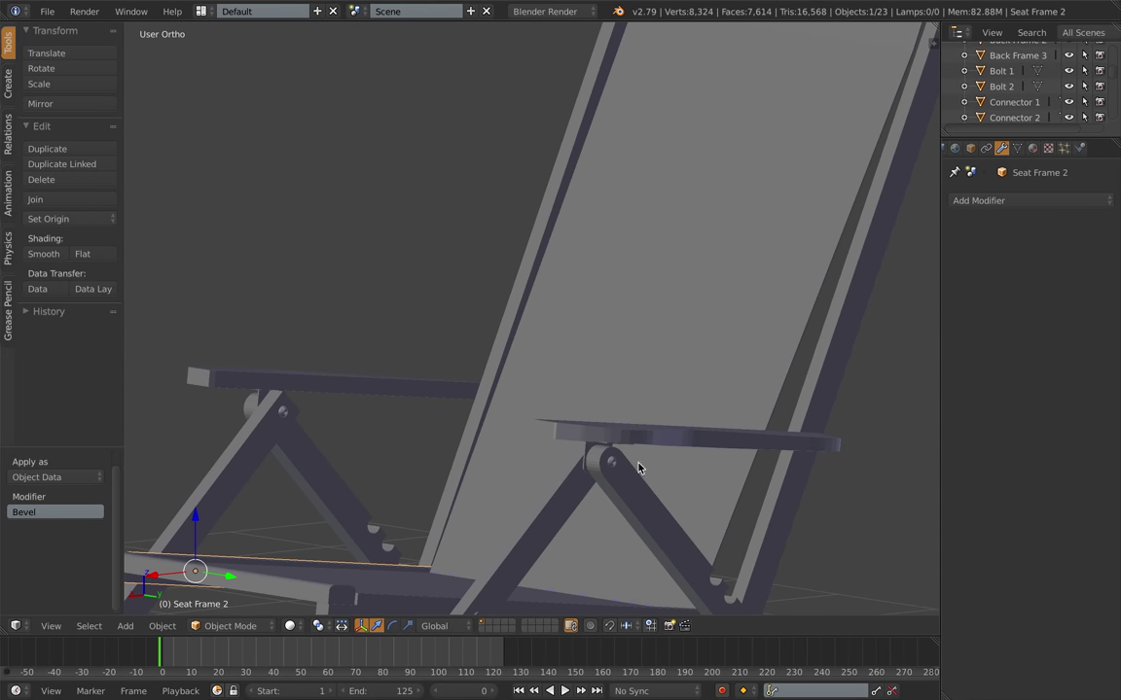
Step: Deselect all objects with the whole deck chair in view and open the file commands
{"action": "scroll", "coordinate": [376, 154], "scroll_direction": "down", "scroll_amount": 3}
{"action": "key", "text": "a"}
{"action": "middle_click_drag", "start_coordinate": [375, 151], "coordinate": [427, 291]}
{"action": "left_click", "coordinate": [48, 11]}
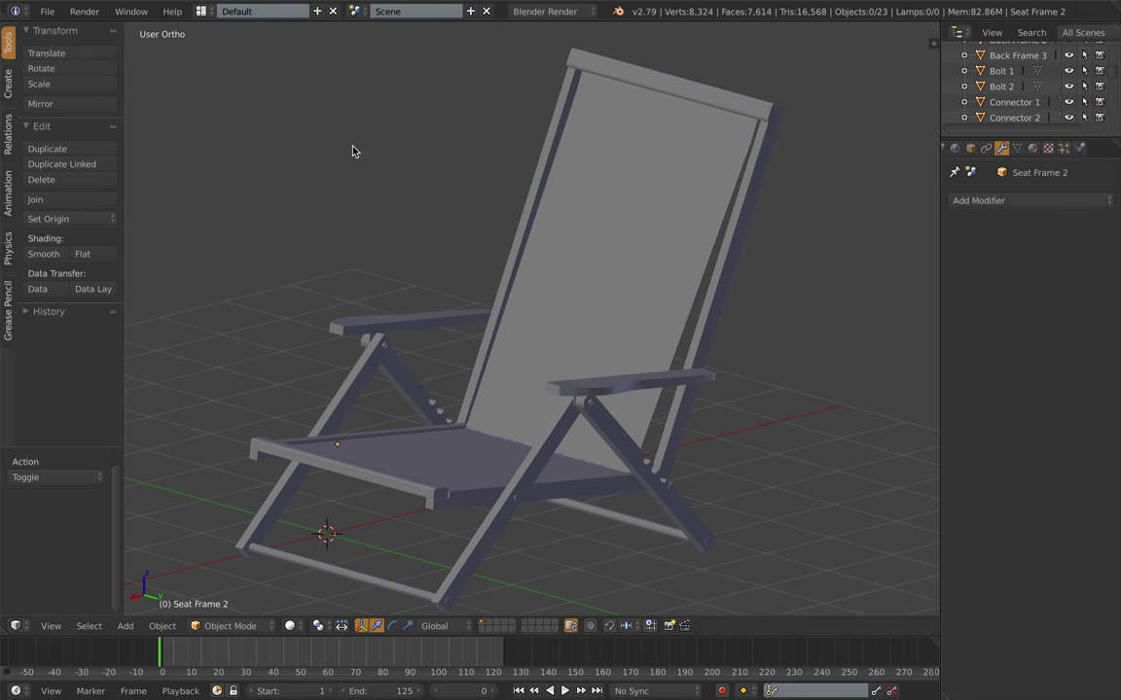